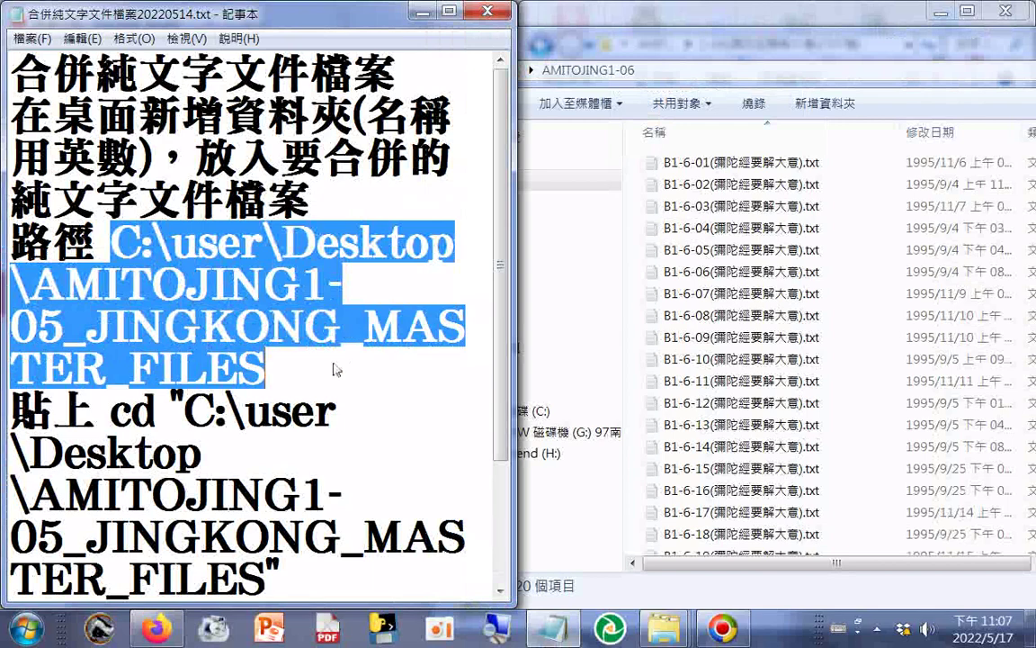
# Step: Replace both old folder paths in the notes with C:\user\Desktop\AMITOJING1-06 and add an empty line at the end
pyautogui.rightClick(231, 312)
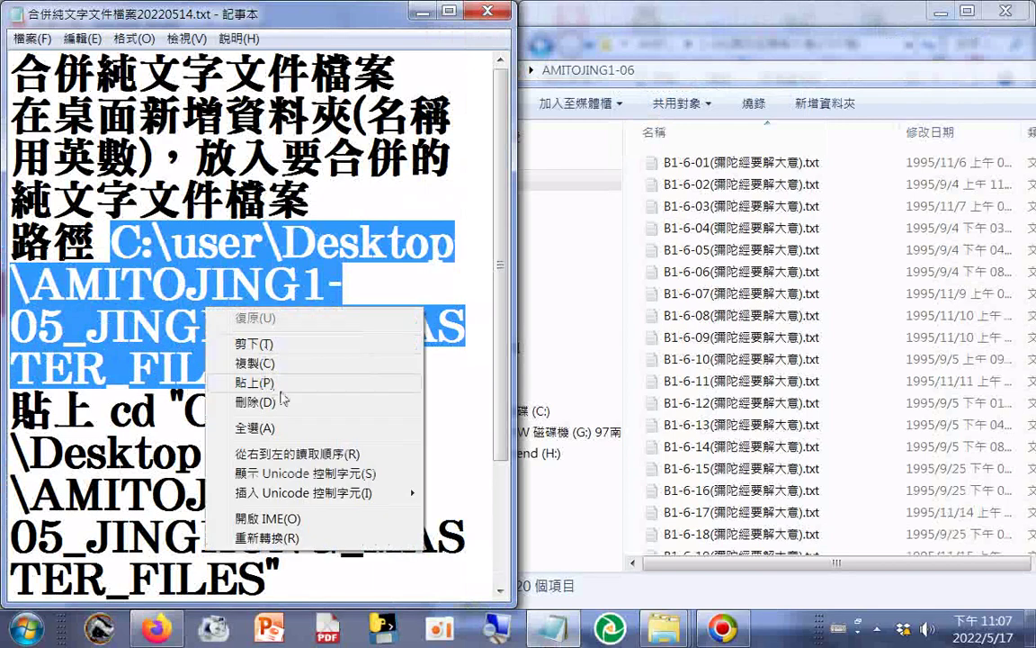
pyautogui.click(280, 388)
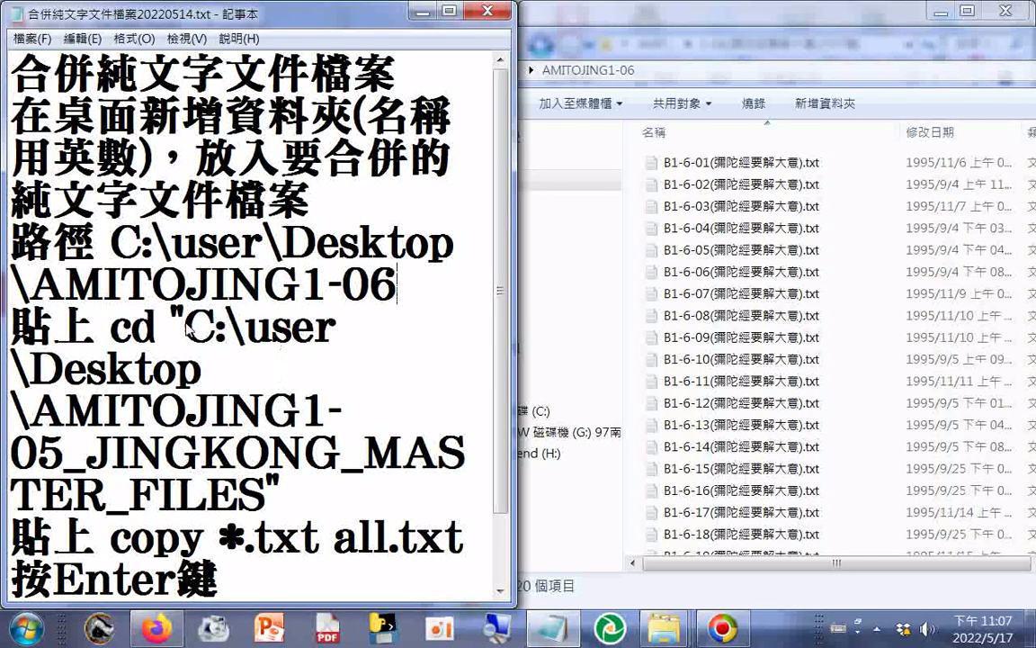
pyautogui.moveTo(185, 331); pyautogui.dragTo(264, 513)
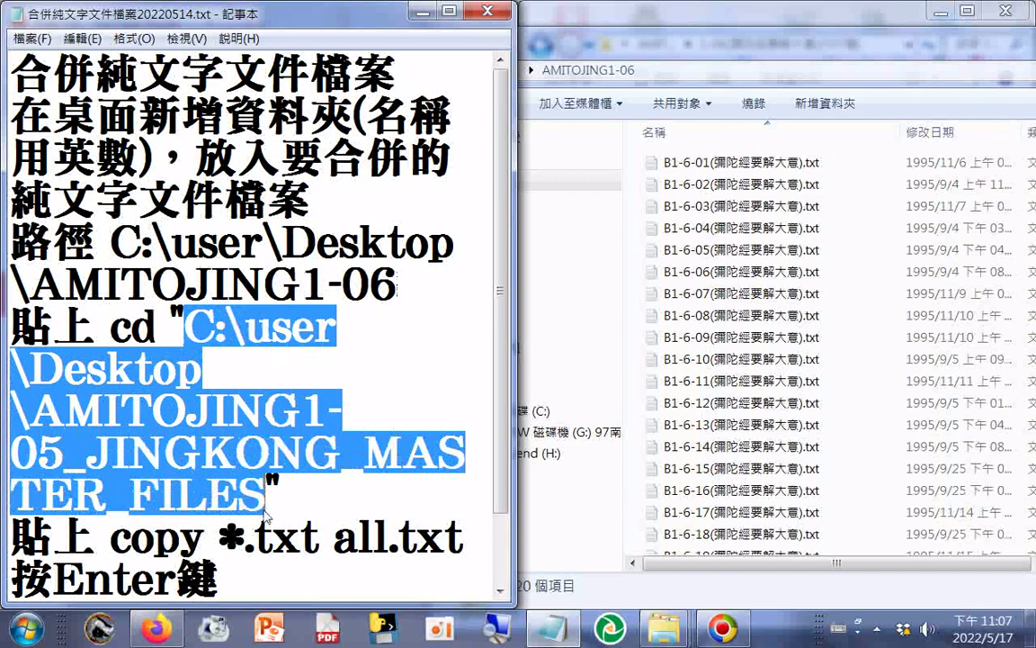
pyautogui.rightClick(229, 416)
pyautogui.click(283, 245)
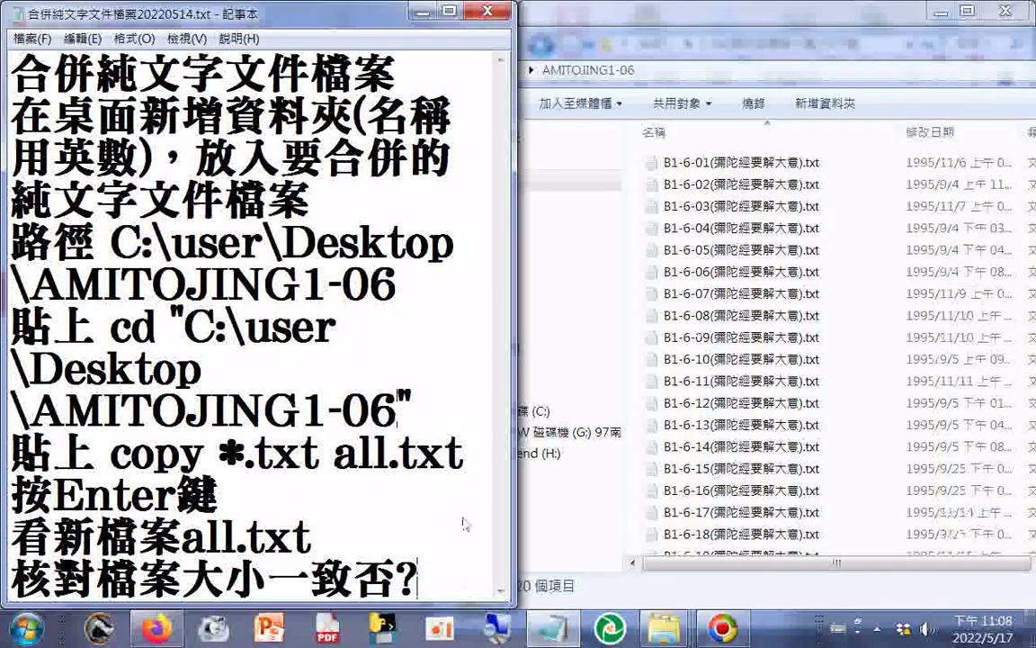
pyautogui.press('Return')
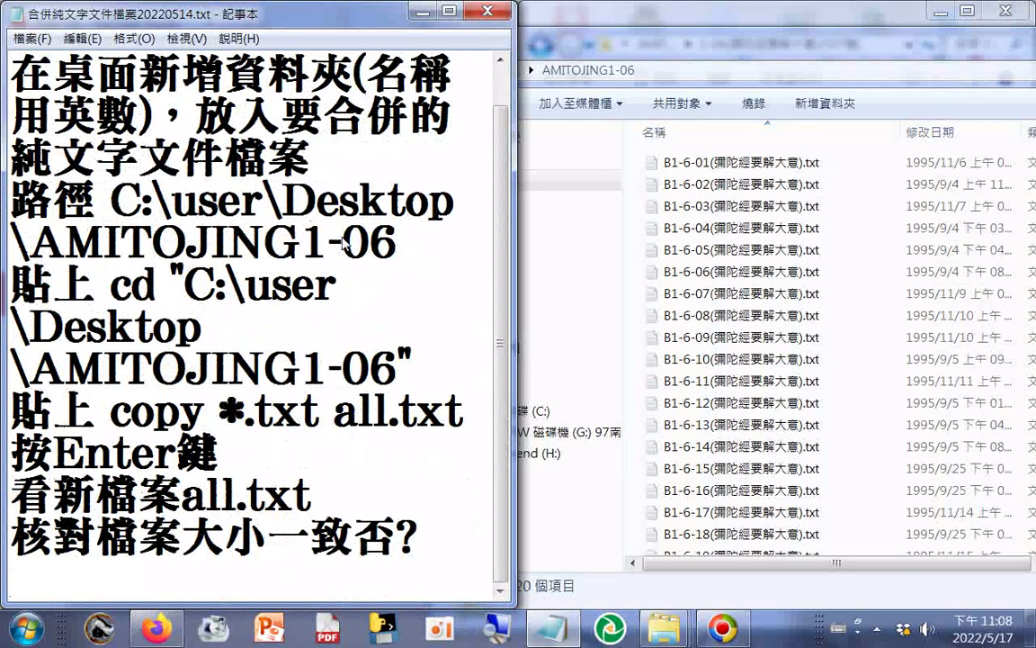
# Step: Open a Command Prompt window (命令提示字元) from the Windows accessories
pyautogui.click(27, 627)
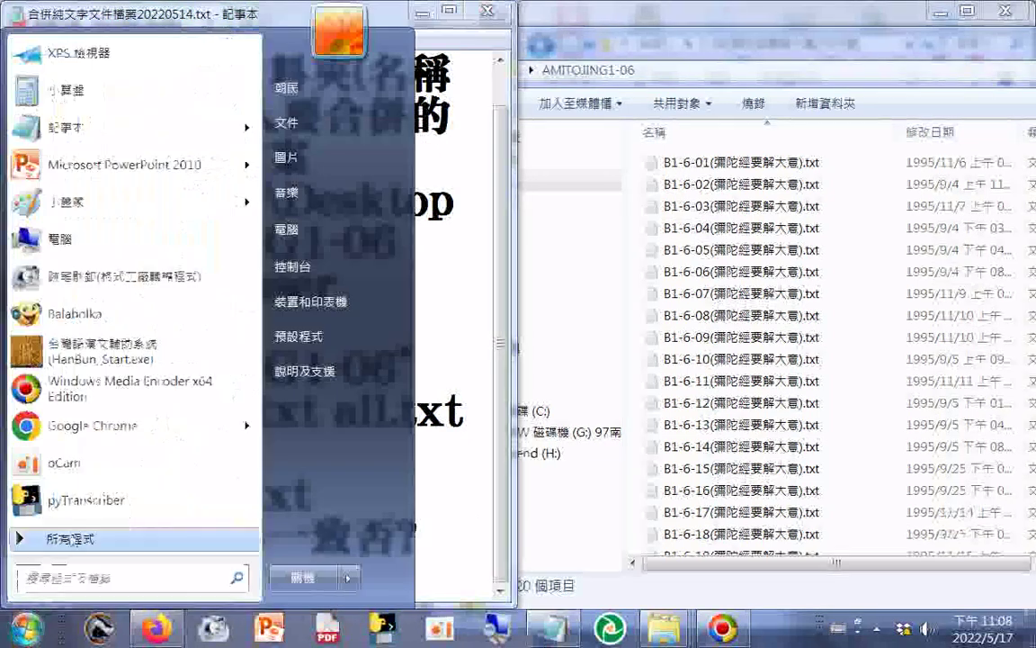
pyautogui.click(74, 540)
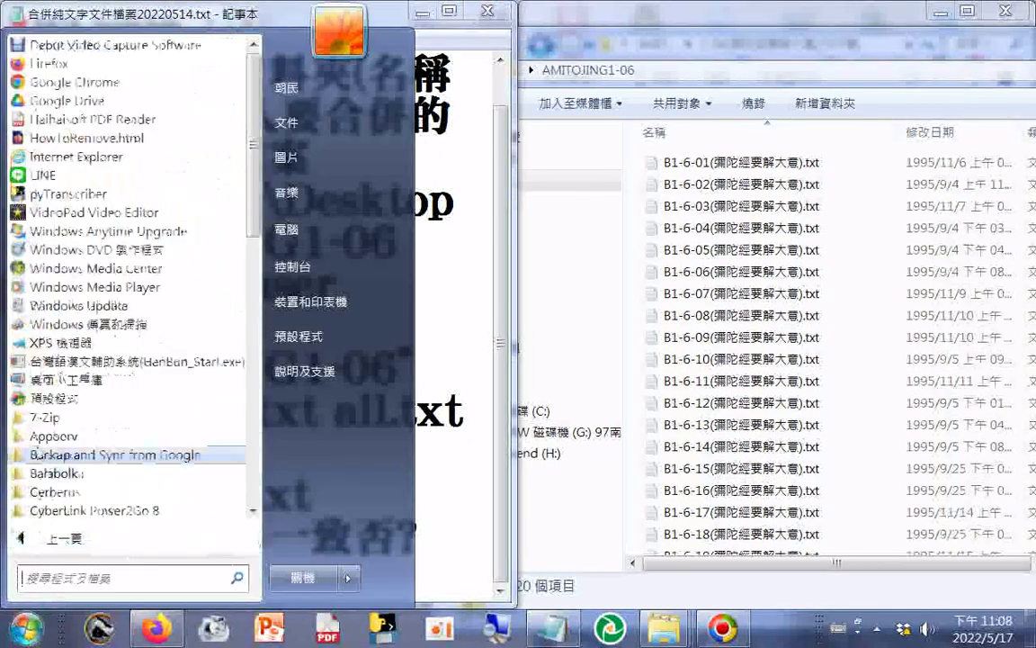
pyautogui.scroll(-15, 74, 450)
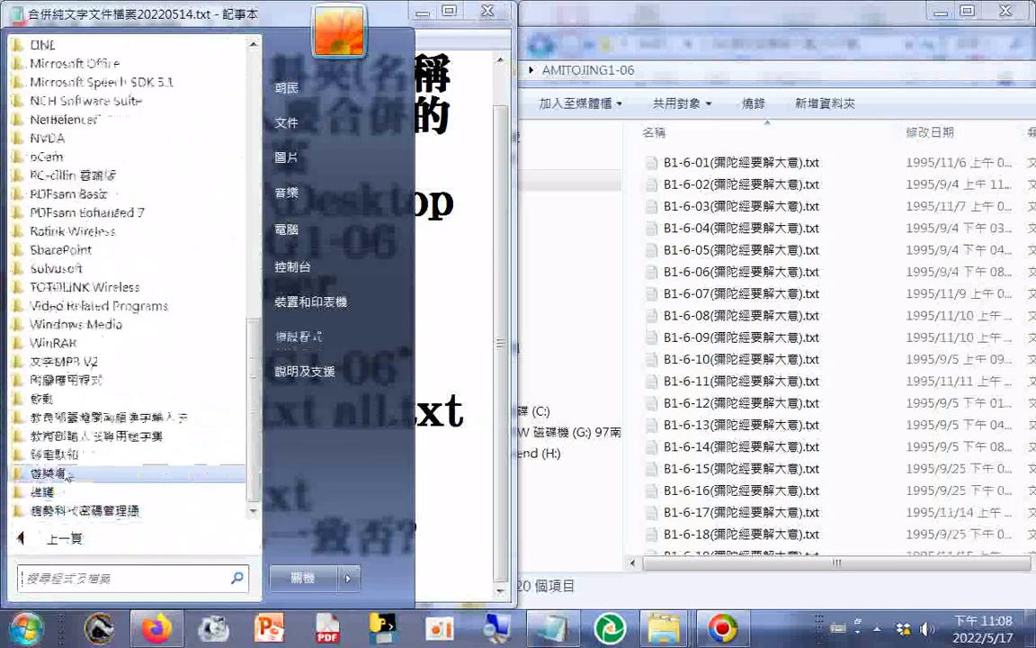
pyautogui.click(68, 379)
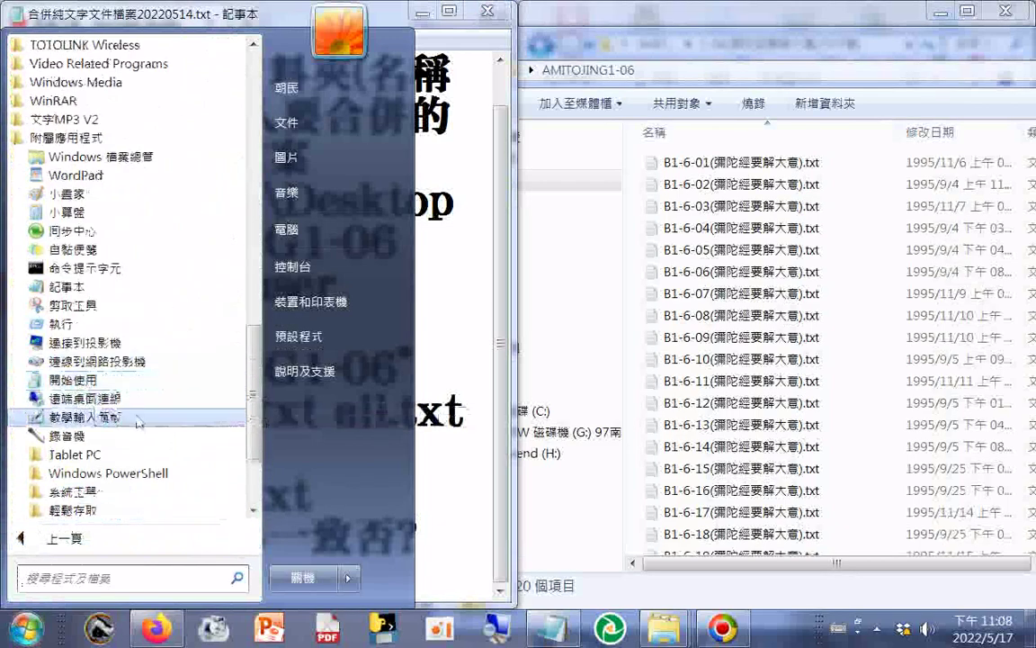
pyautogui.click(114, 270)
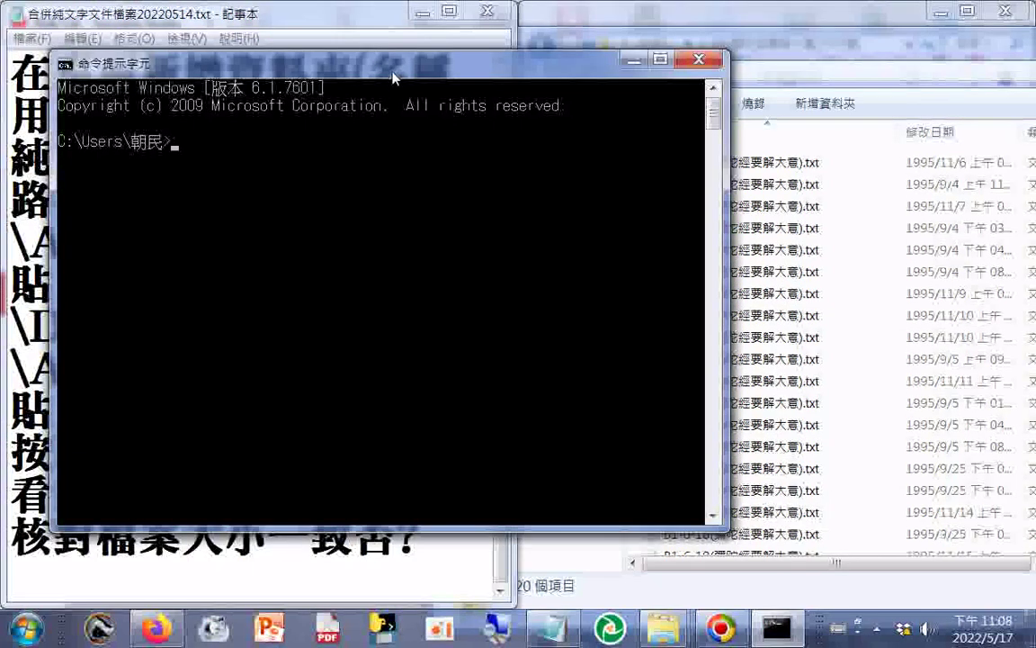
# Step: Copy the command cd "C:\user\Desktop\AMITOJING1-06" from the notes and run it in the Command Prompt
pyautogui.moveTo(392, 72); pyautogui.dragTo(472, 535)
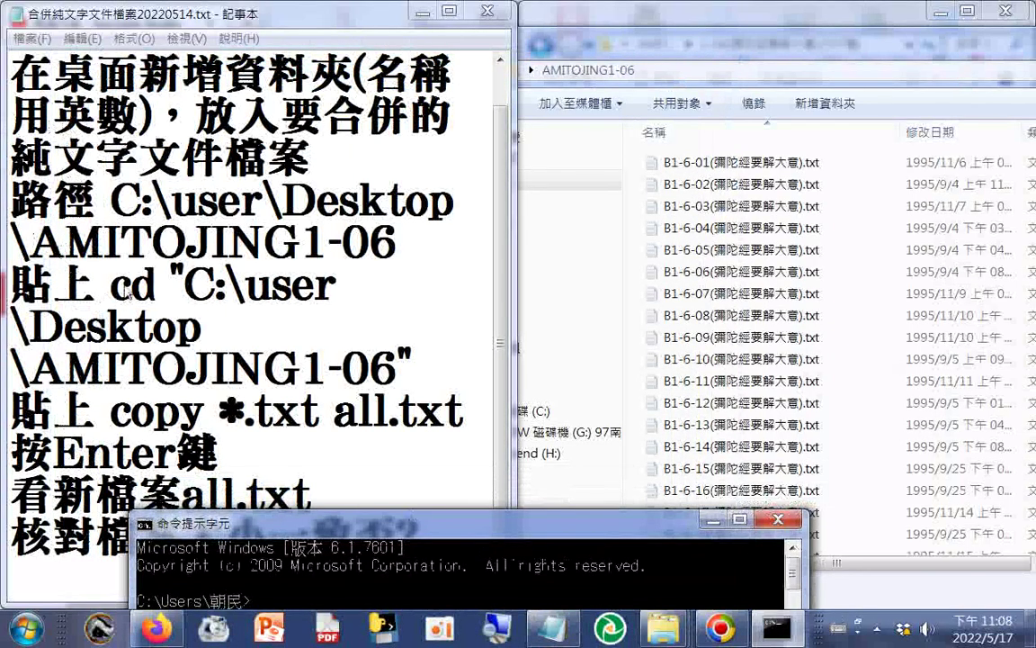
pyautogui.moveTo(120, 286); pyautogui.dragTo(409, 363)
pyautogui.press('super+c')
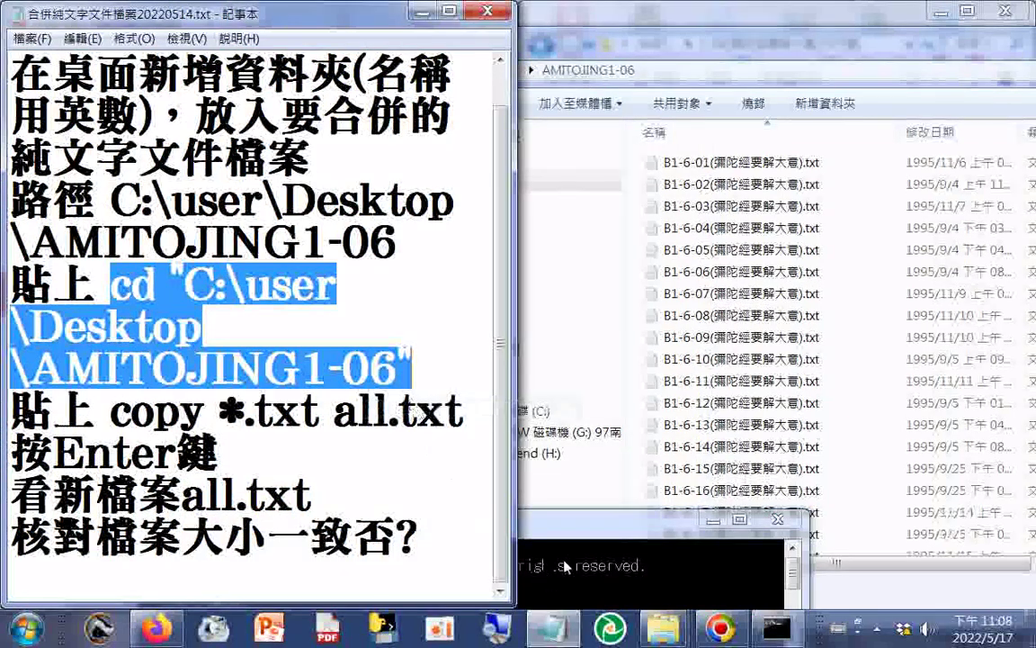
pyautogui.moveTo(569, 529); pyautogui.dragTo(658, 112)
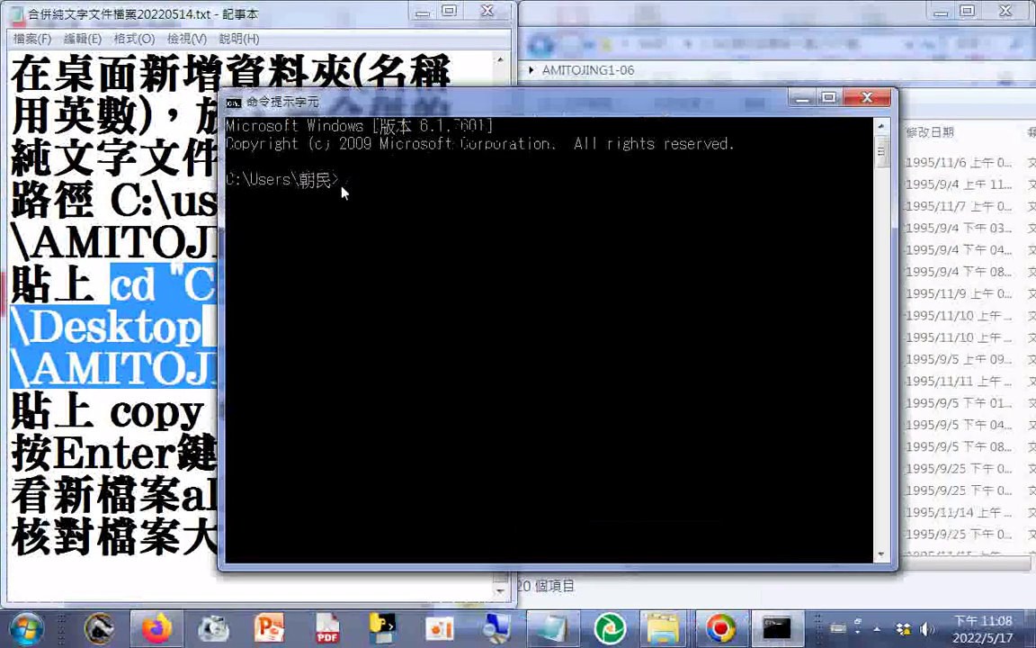
pyautogui.rightClick(343, 184)
pyautogui.click(392, 234)
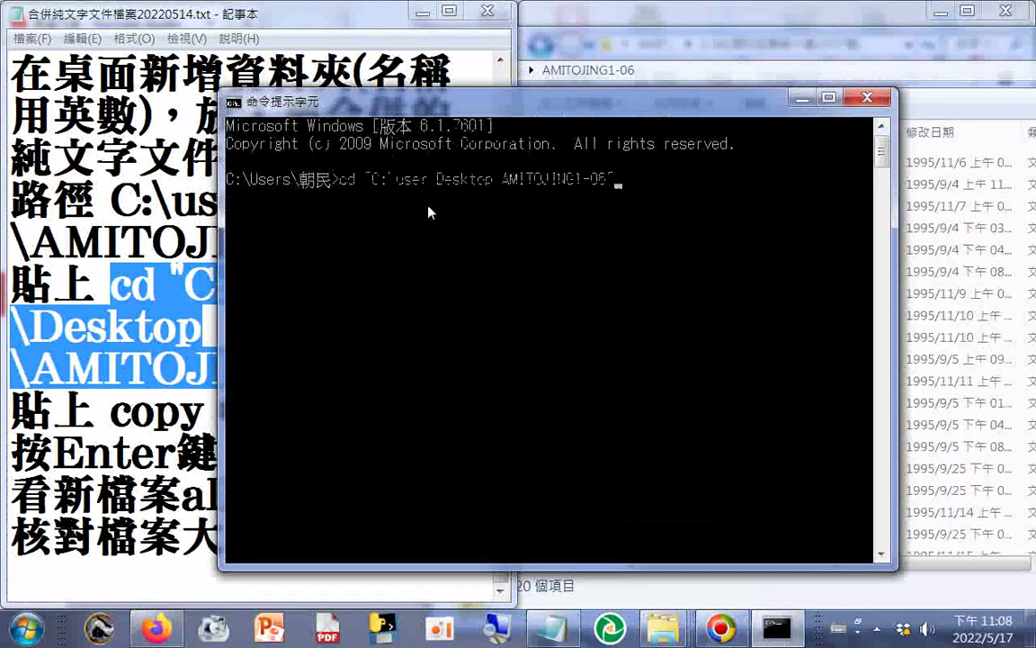
pyautogui.press('Return')
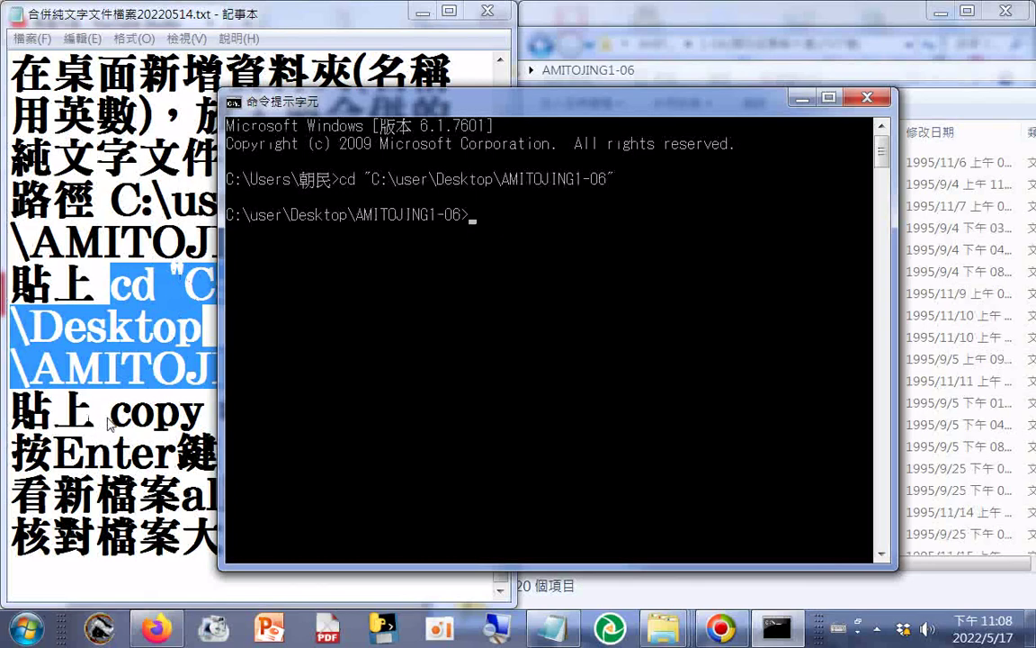
# Step: Copy the command copy *.txt all.txt from the notes and run it in the Command Prompt to merge the text files
pyautogui.moveTo(110, 416); pyautogui.dragTo(462, 415)
pyautogui.rightClick(421, 416)
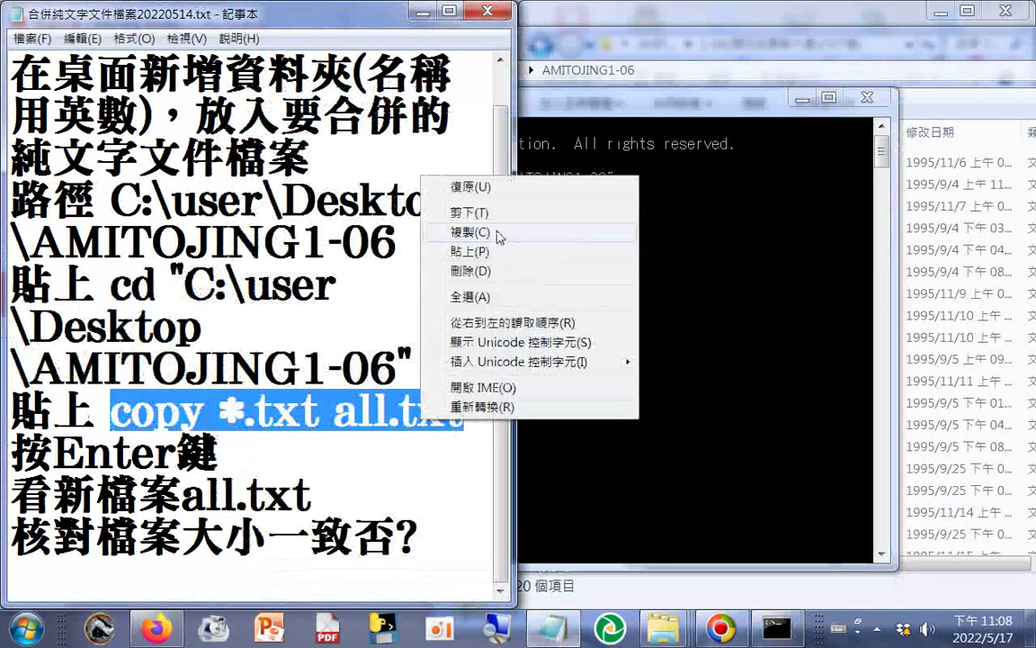
pyautogui.click(470, 232)
pyautogui.click(527, 220)
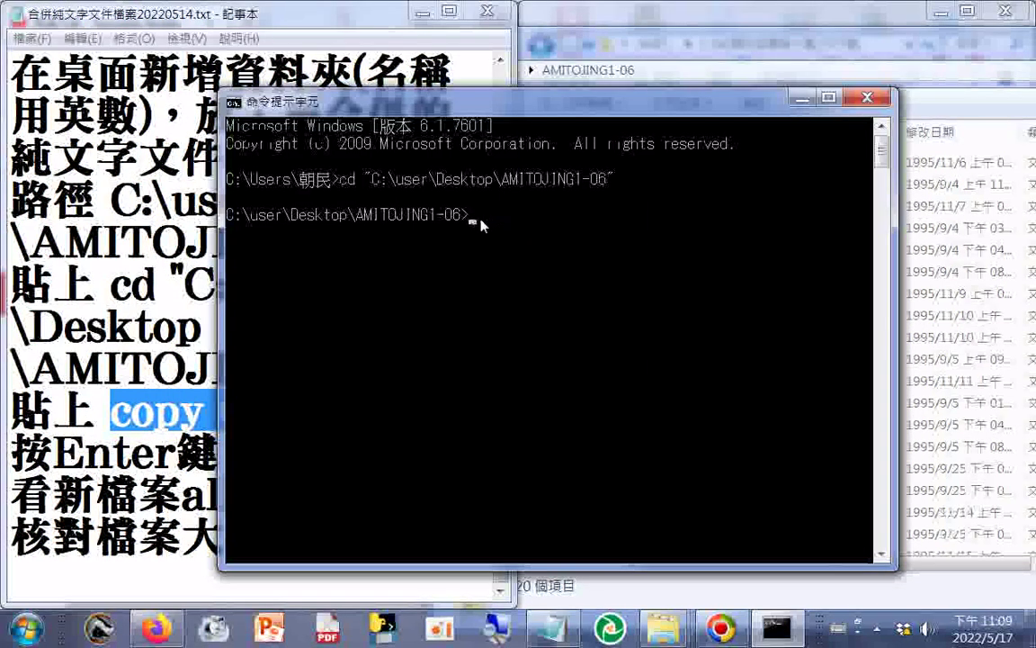
pyautogui.rightClick(473, 219)
pyautogui.click(532, 267)
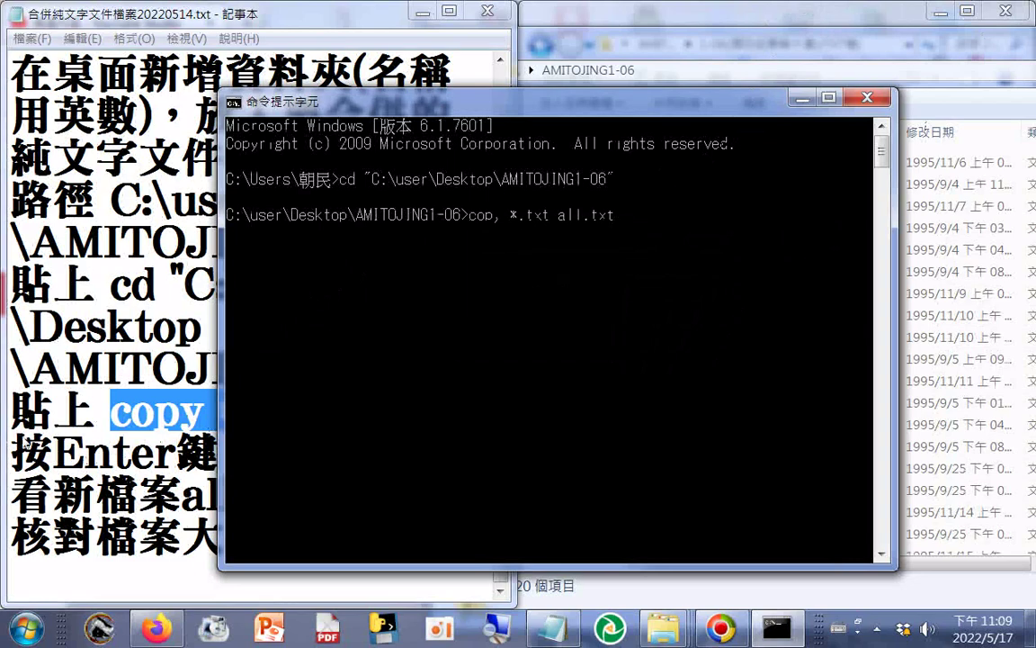
pyautogui.moveTo(12, 459); pyautogui.dragTo(248, 451)
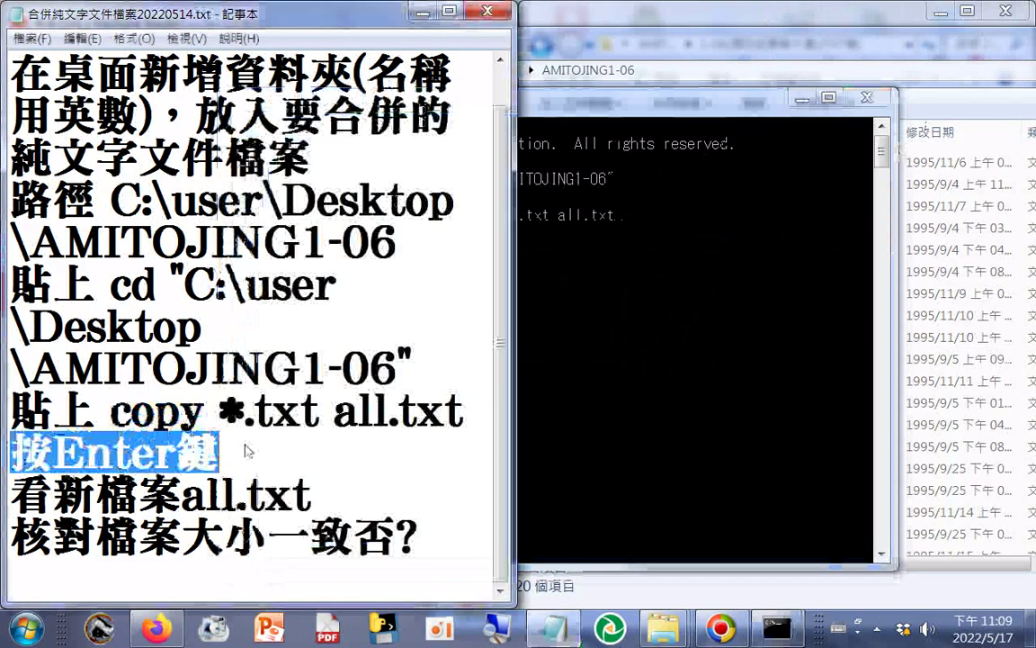
pyautogui.click(729, 233)
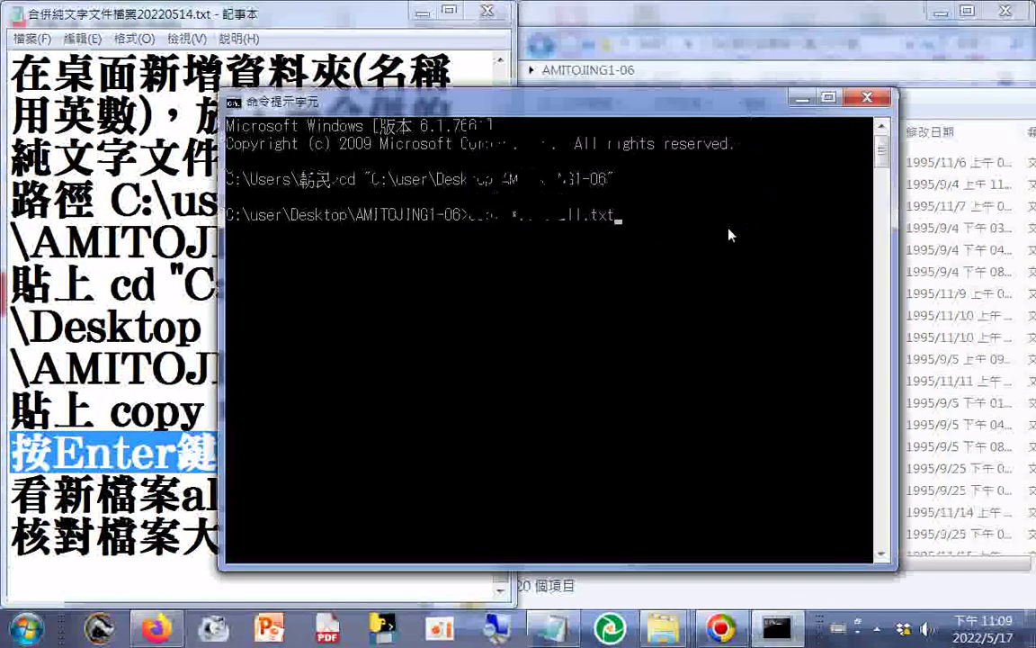
pyautogui.press('Return')
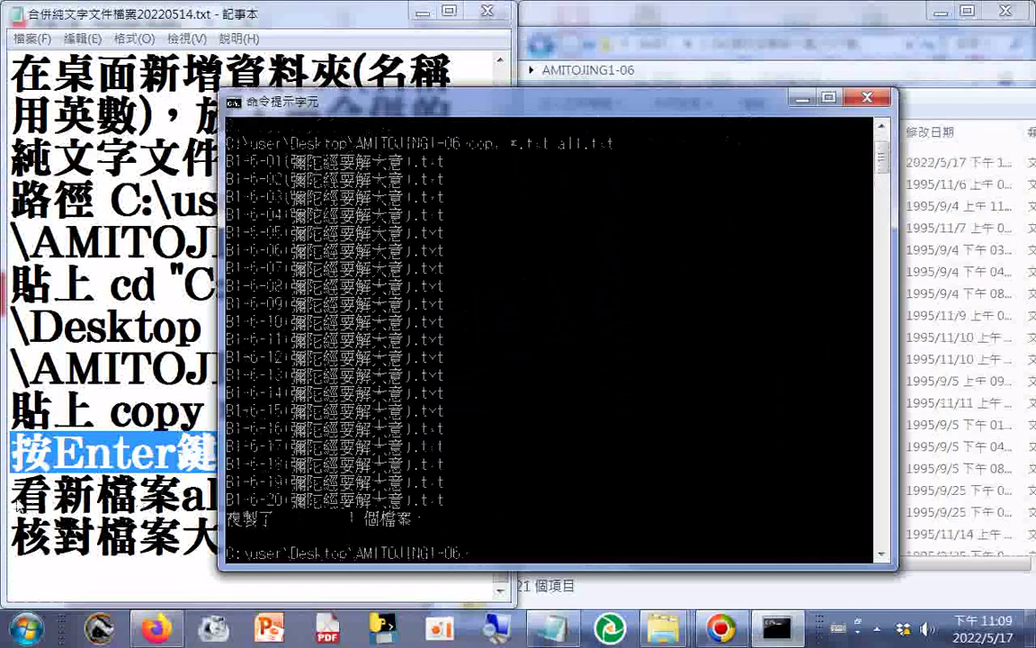
# Step: Check the file size of the new all.txt in its properties in the AMITOJING1-06 folder
pyautogui.moveTo(18, 496); pyautogui.dragTo(310, 495)
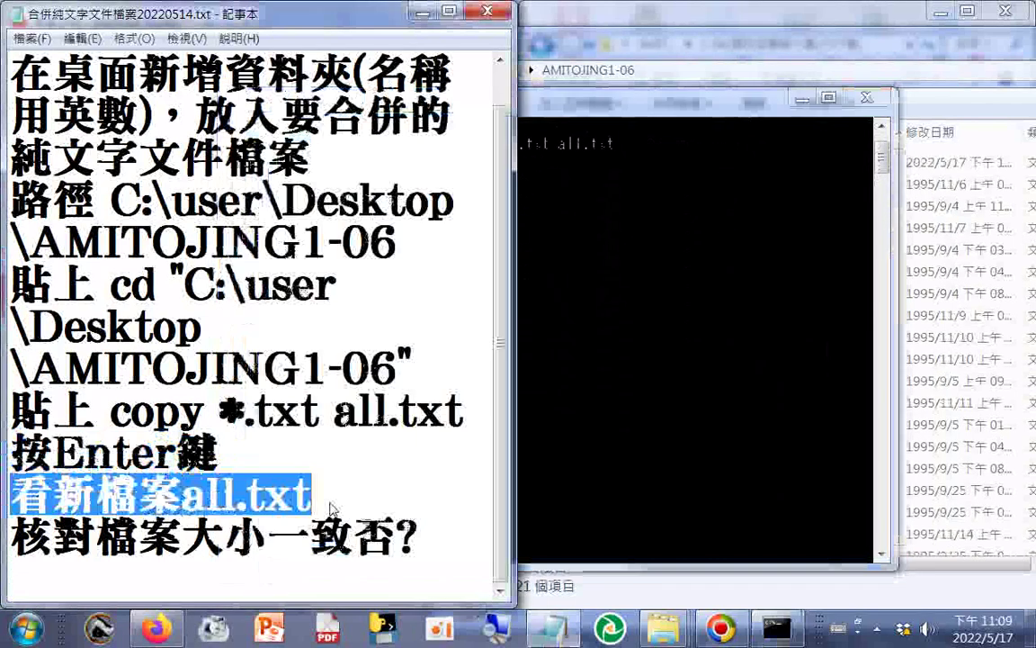
pyautogui.click(941, 50)
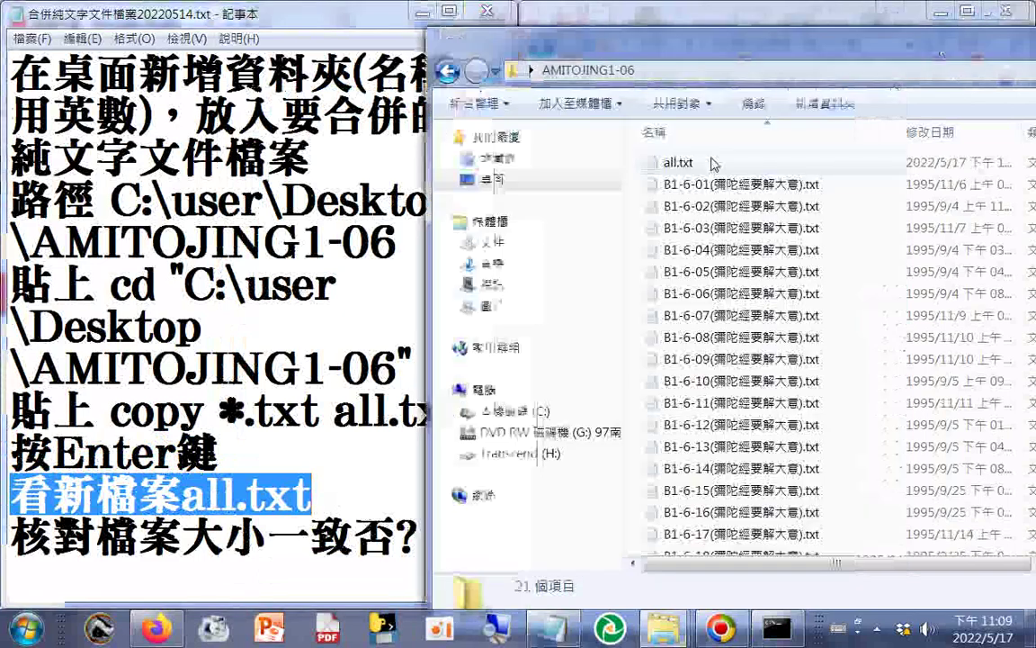
pyautogui.rightClick(714, 162)
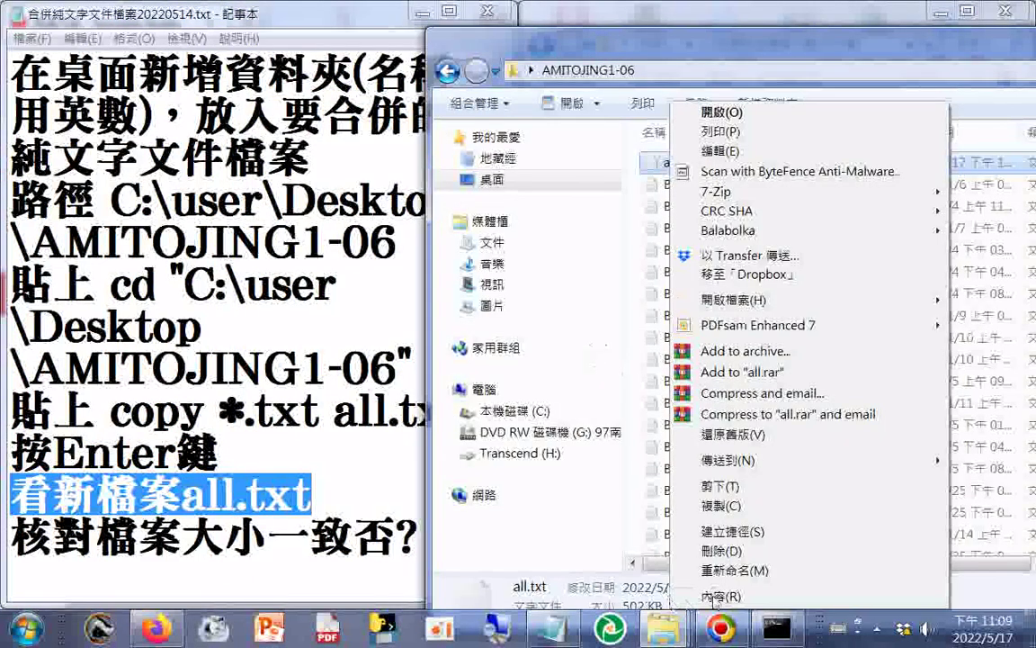
pyautogui.click(716, 584)
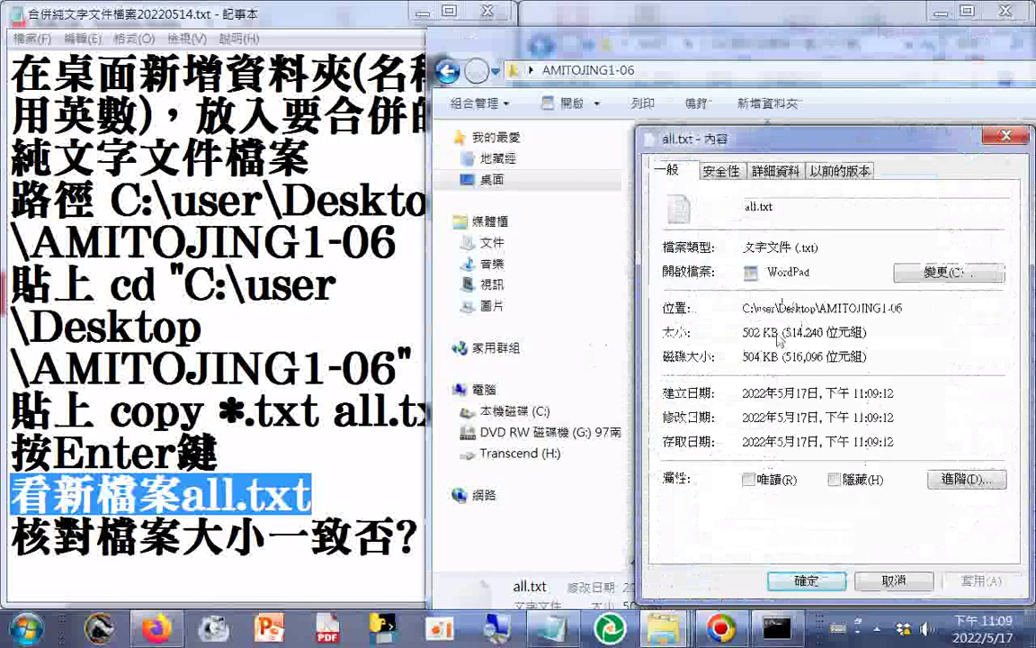
pyautogui.moveTo(743, 333); pyautogui.dragTo(778, 347)
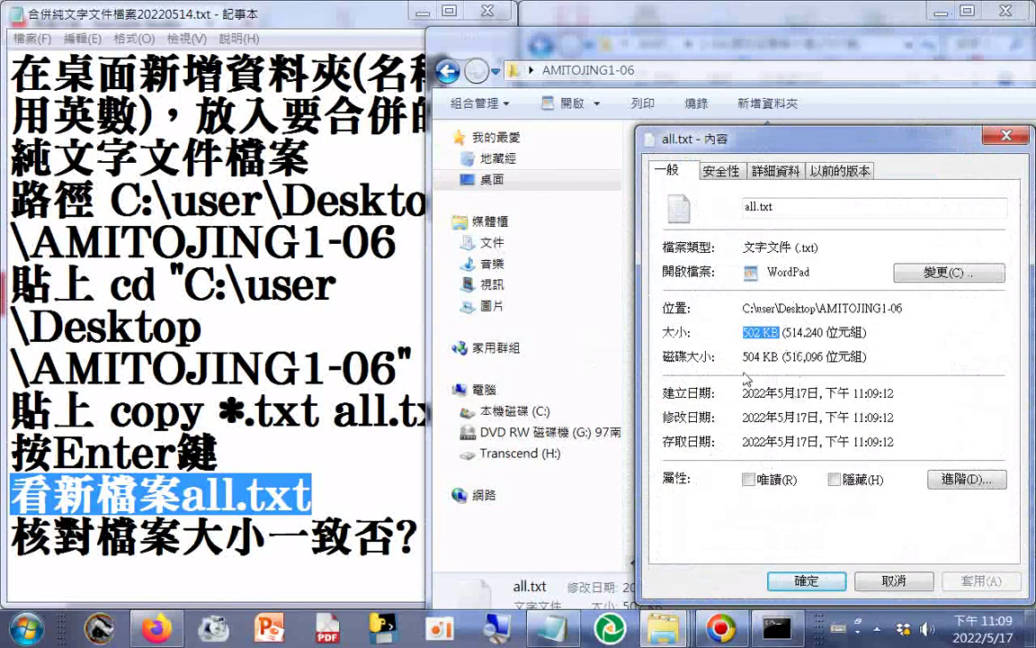
pyautogui.click(893, 581)
# Step: Select the source files B1-6-01 to B1-6-20 without all.txt and check their combined size in the properties
pyautogui.click(719, 183)
pyautogui.scroll(-1, 720, 360)
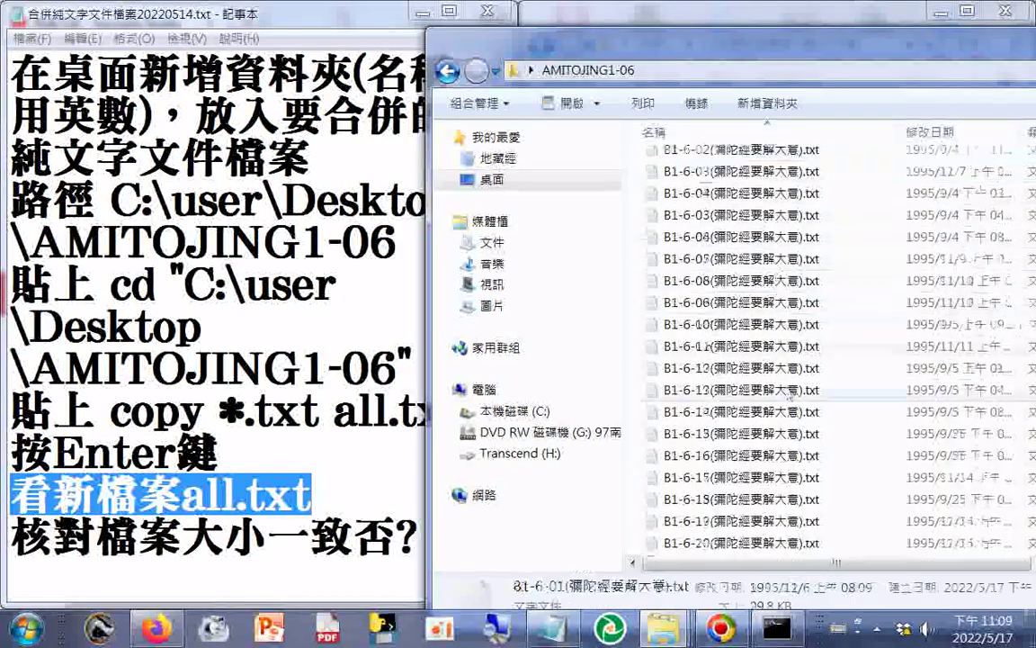
pyautogui.hotkey('ctrl', 'a')
pyautogui.rightClick(711, 542)
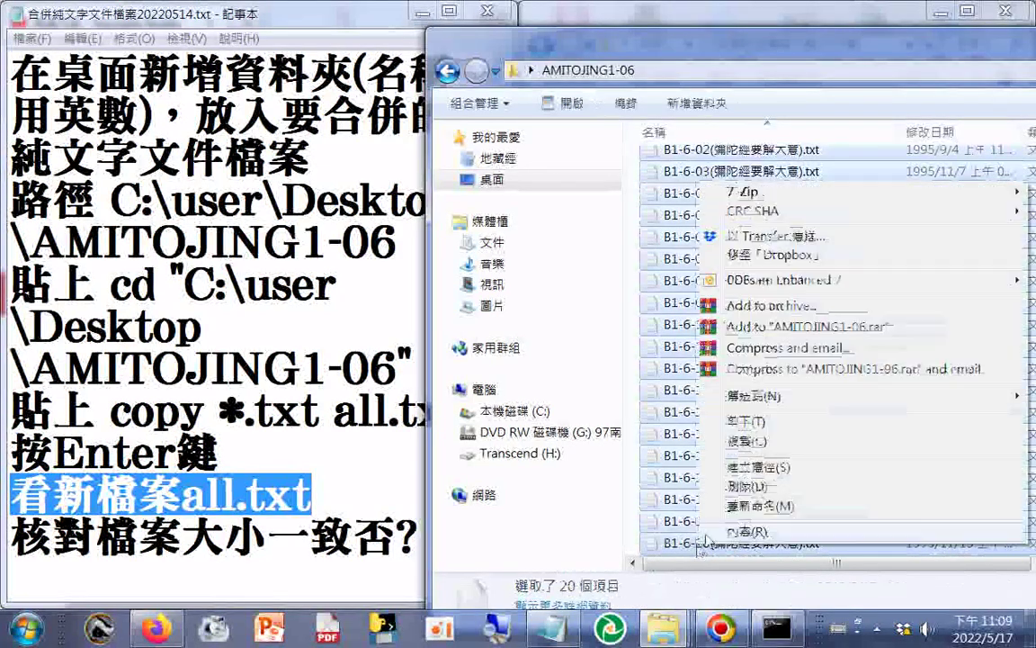
pyautogui.click(747, 532)
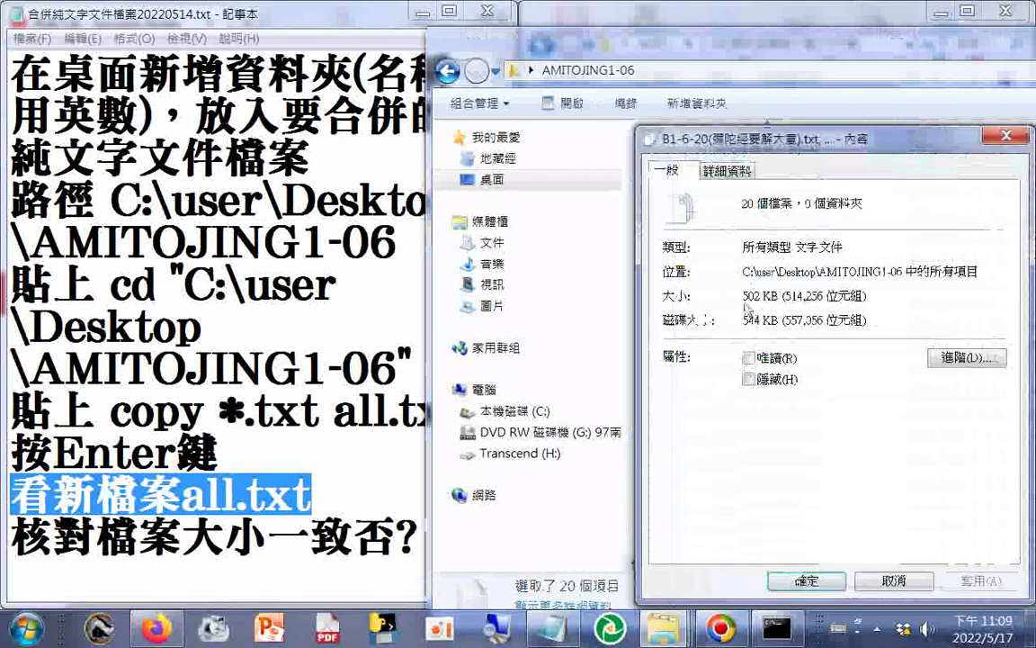
pyautogui.moveTo(743, 296); pyautogui.dragTo(785, 300)
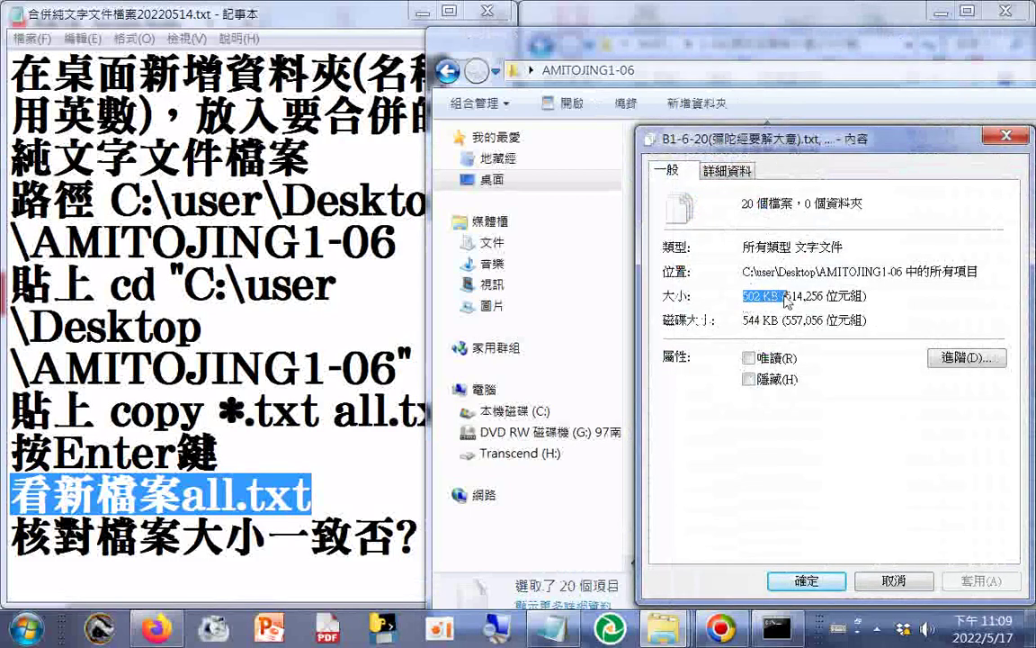
pyautogui.click(893, 580)
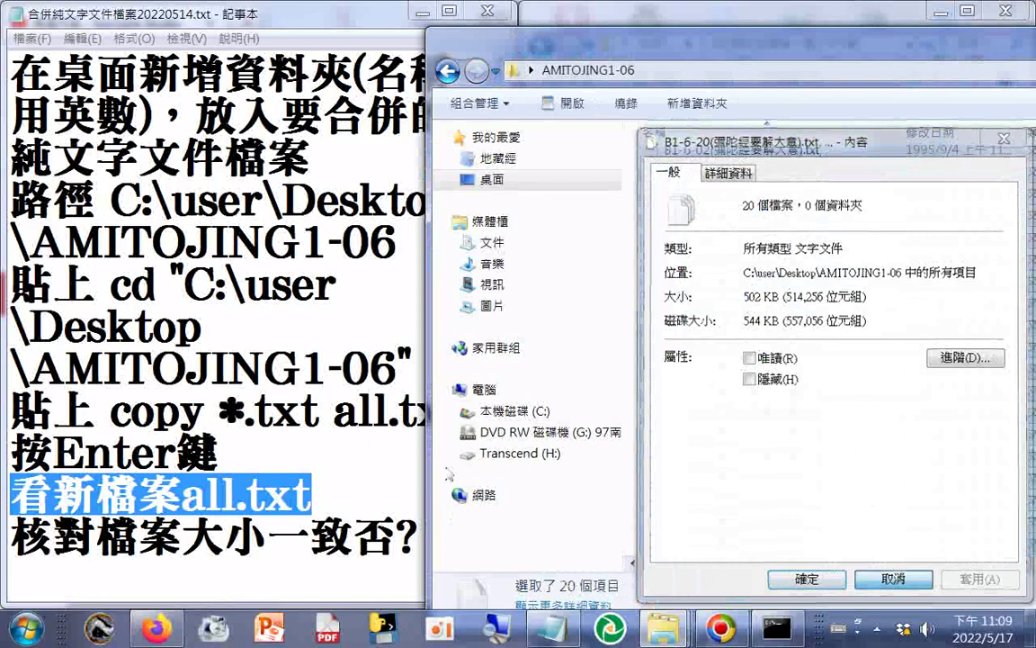
# Step: Begin a new line in the notes below 核對檔案大小一致否? with the word 命令
pyautogui.moveTo(12, 539); pyautogui.dragTo(351, 540)
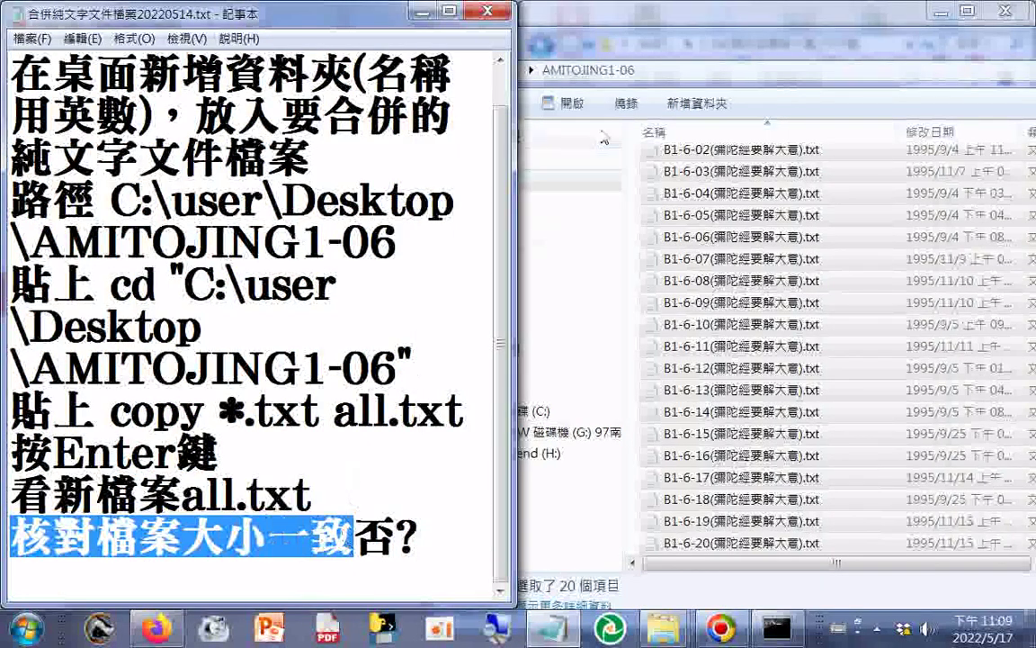
pyautogui.click(698, 51)
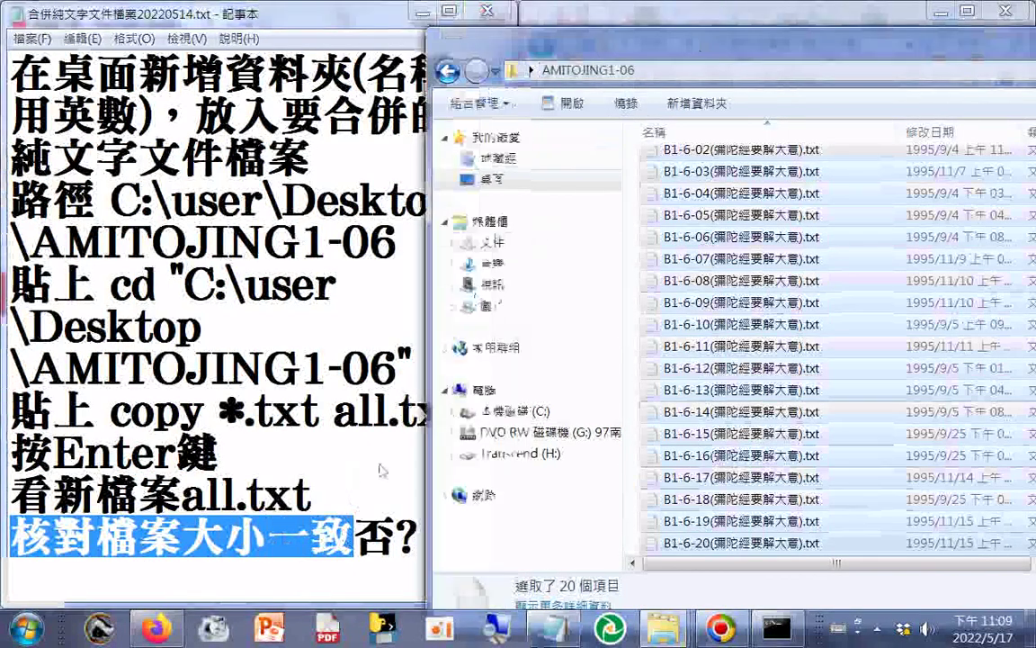
pyautogui.click(207, 598)
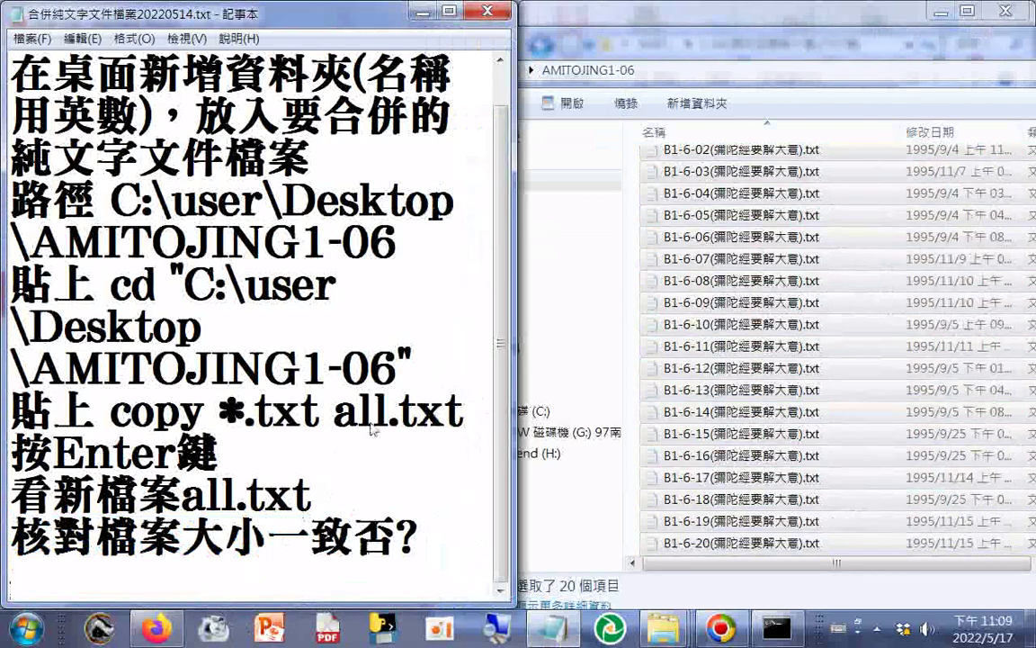
pyautogui.write('a')
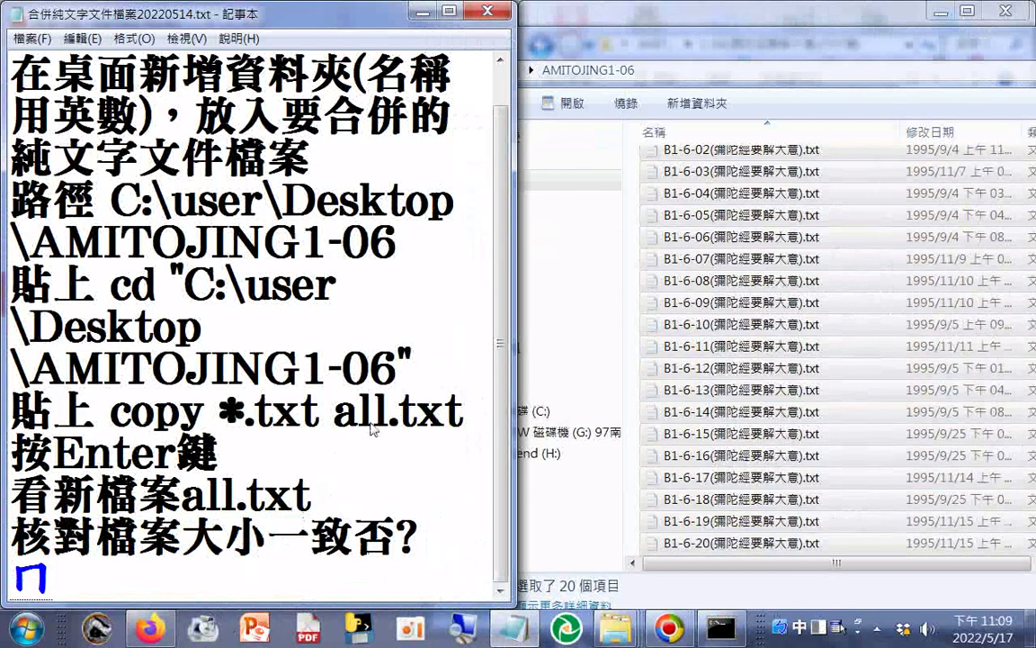
pyautogui.write('u/6xu/4')
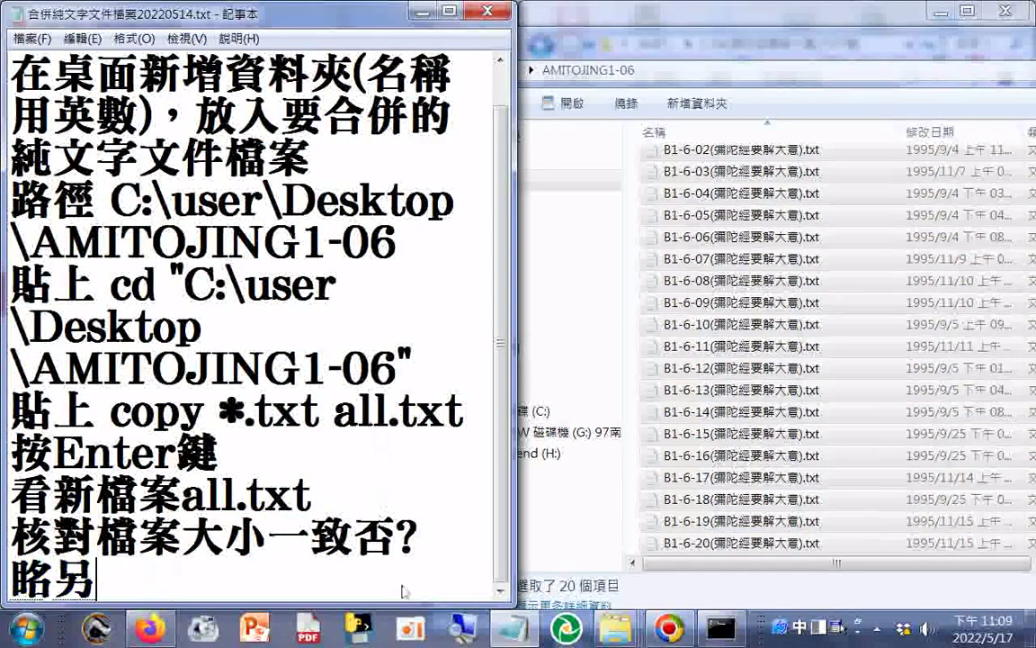
pyautogui.press('Left')
pyautogui.press('Left')
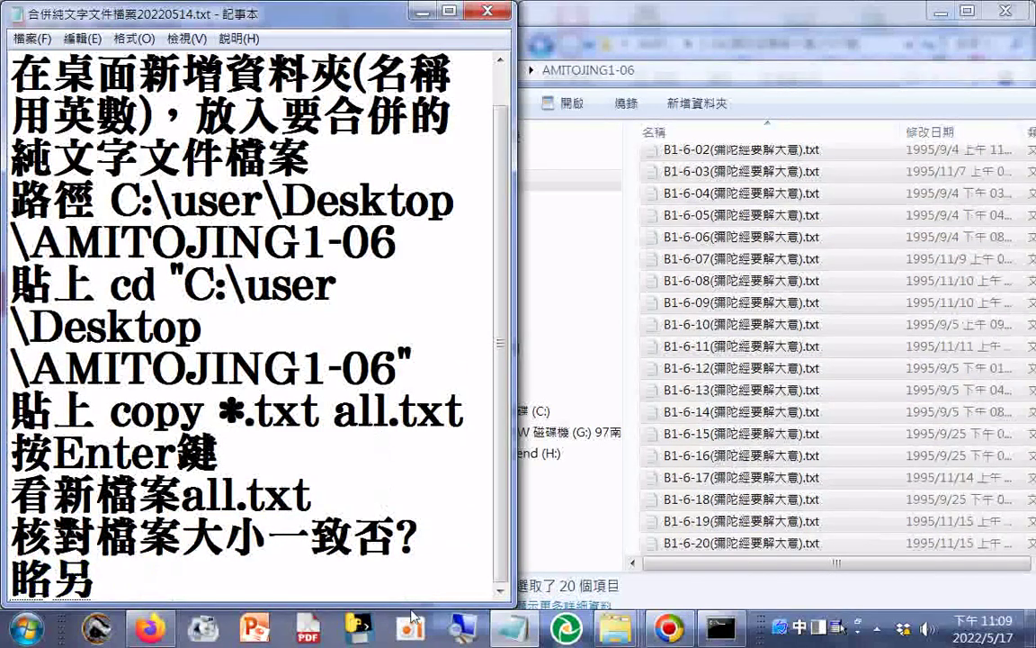
pyautogui.write('au/4')
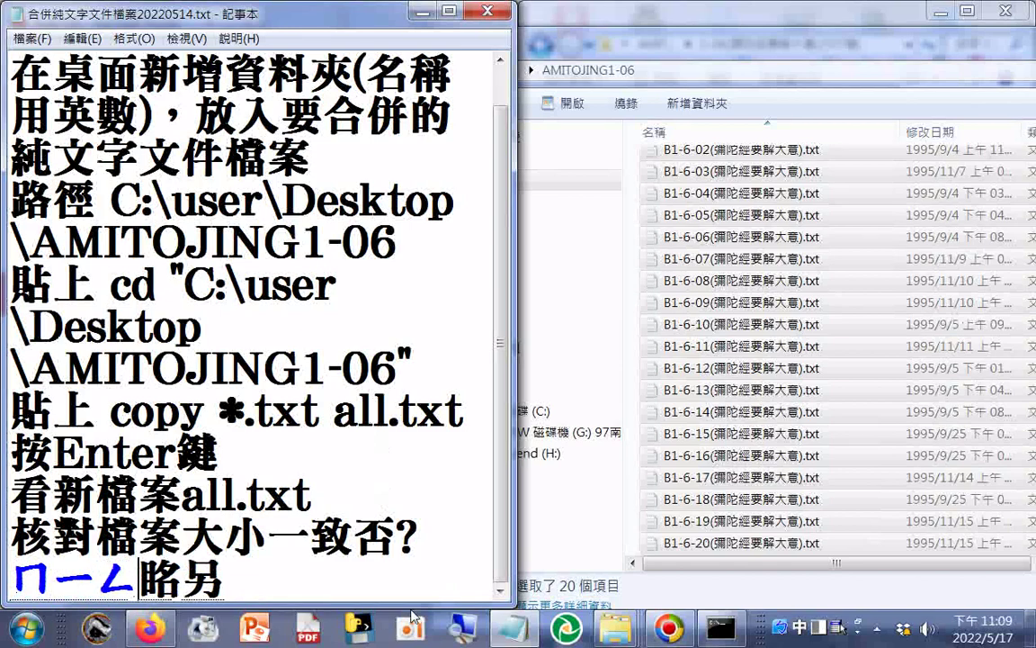
pyautogui.write('xu/4')
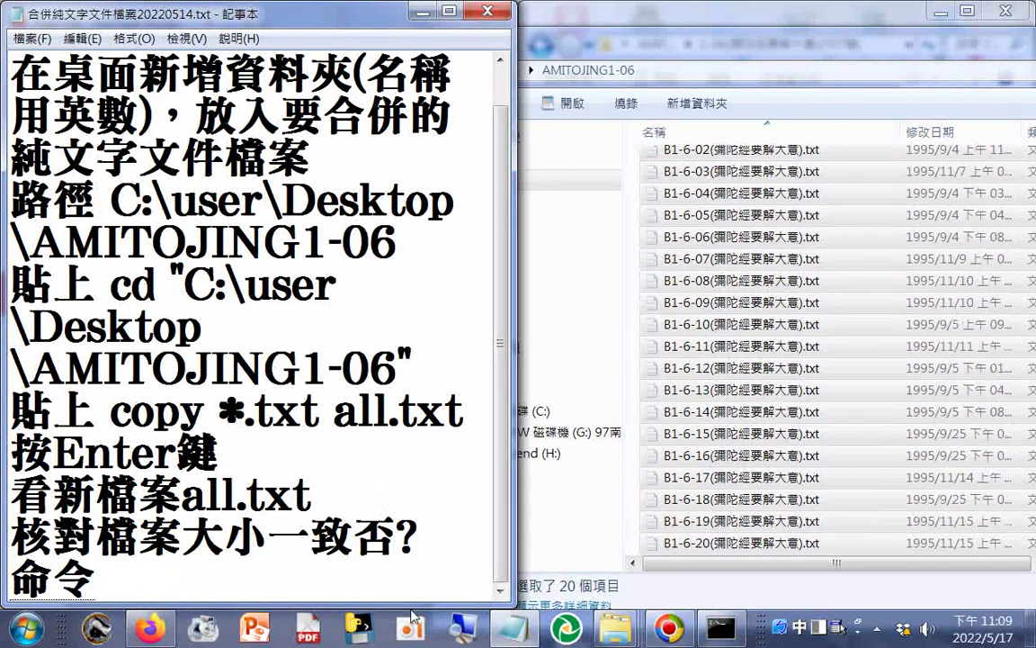
# Step: Complete the last line of the notes as 命令提示字元 and save the text file
pyautogui.write('wu6g4')
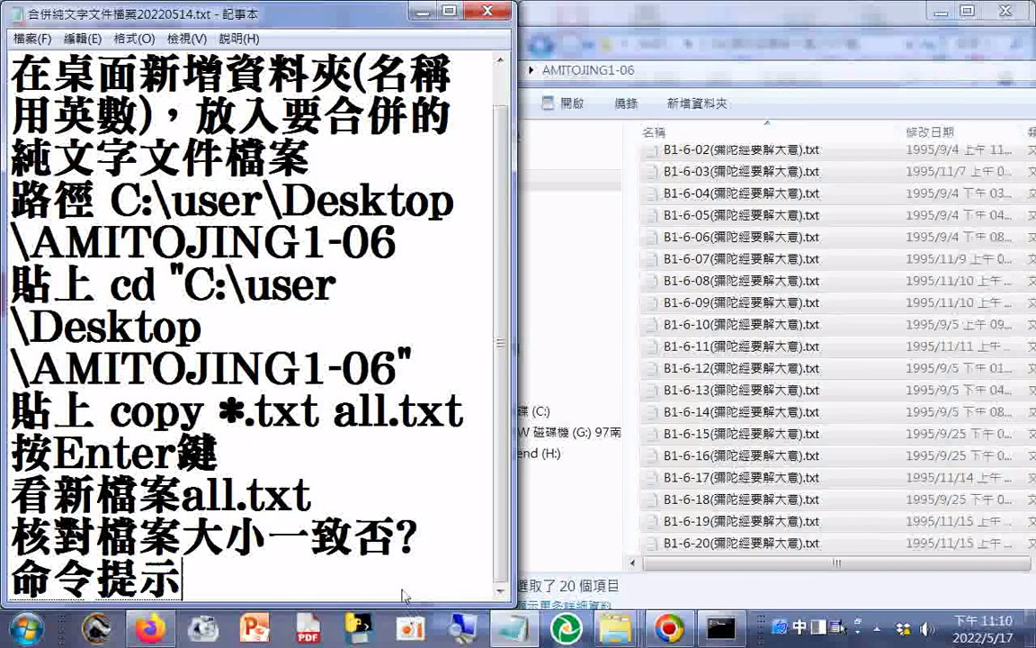
pyautogui.write('y')
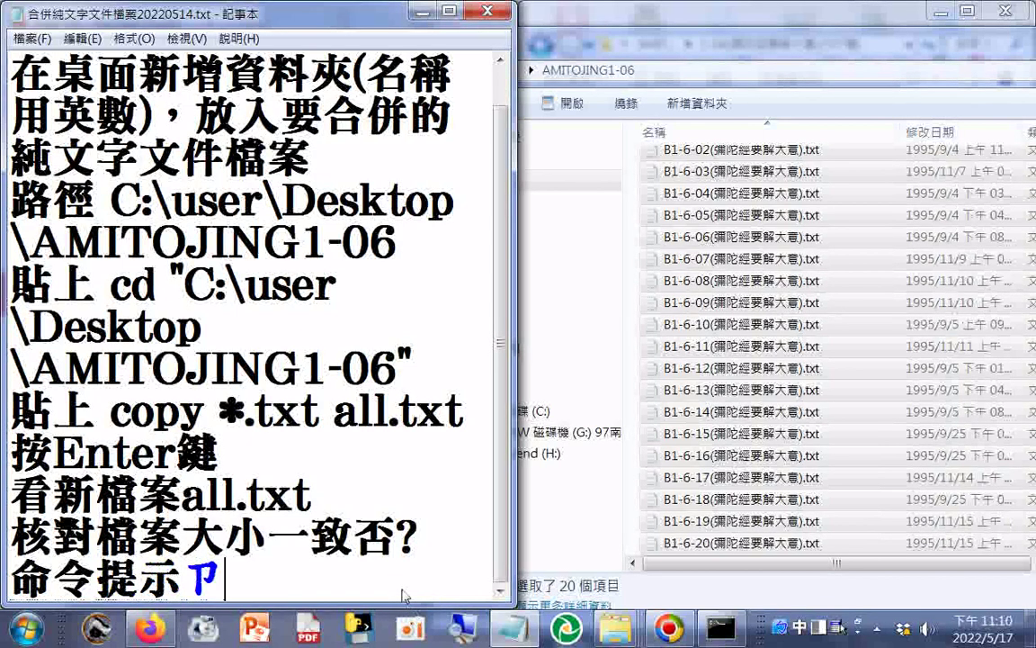
pyautogui.write('4m06')
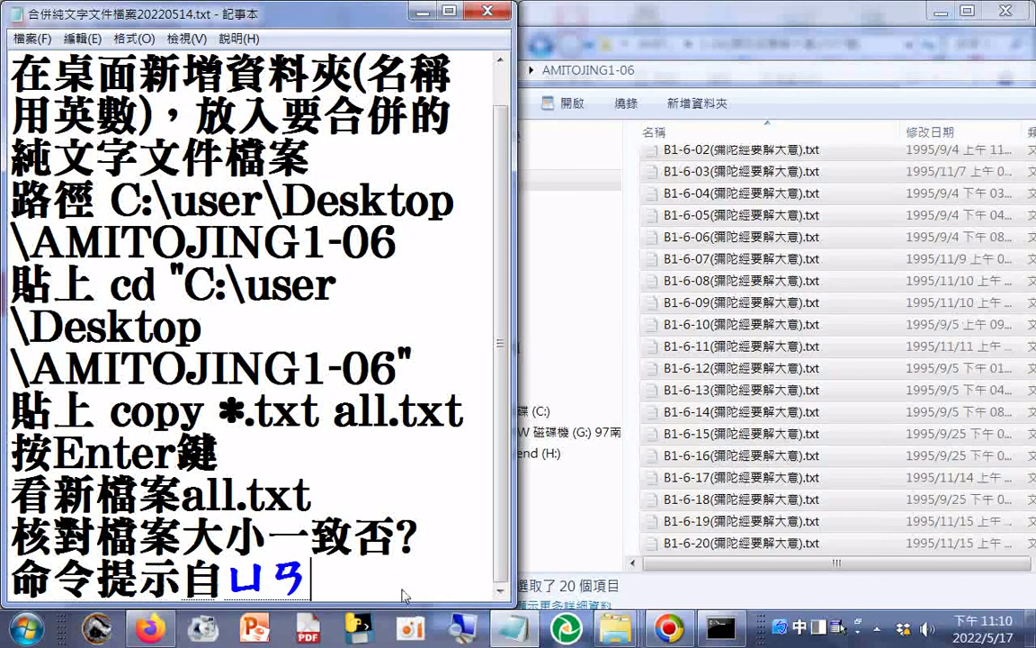
pyautogui.press('Left')
pyautogui.press('Left')
pyautogui.press('Down')
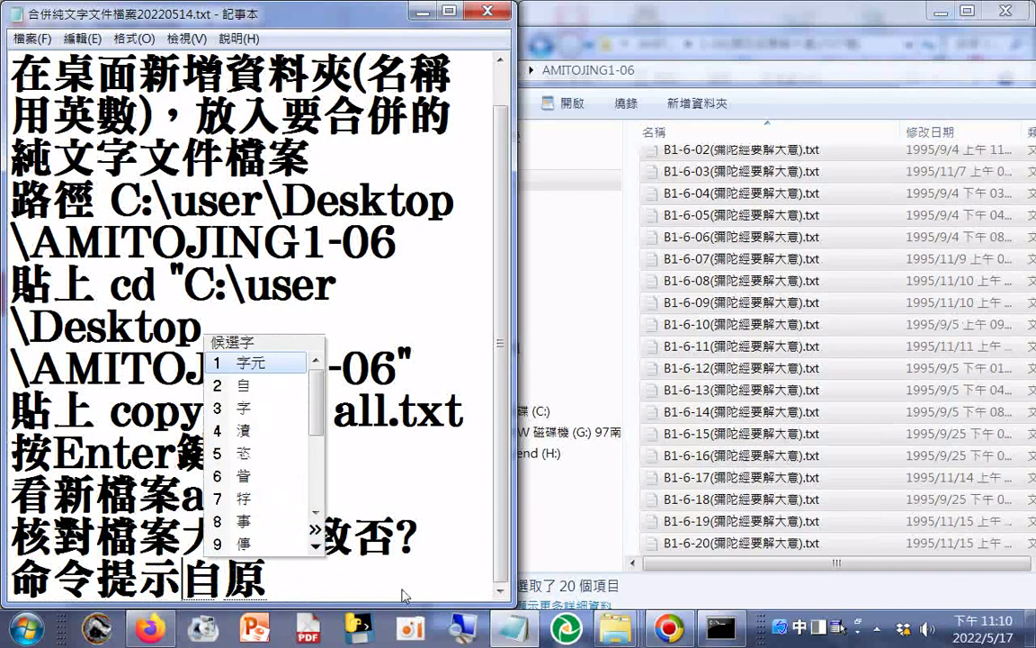
pyautogui.press('Return')
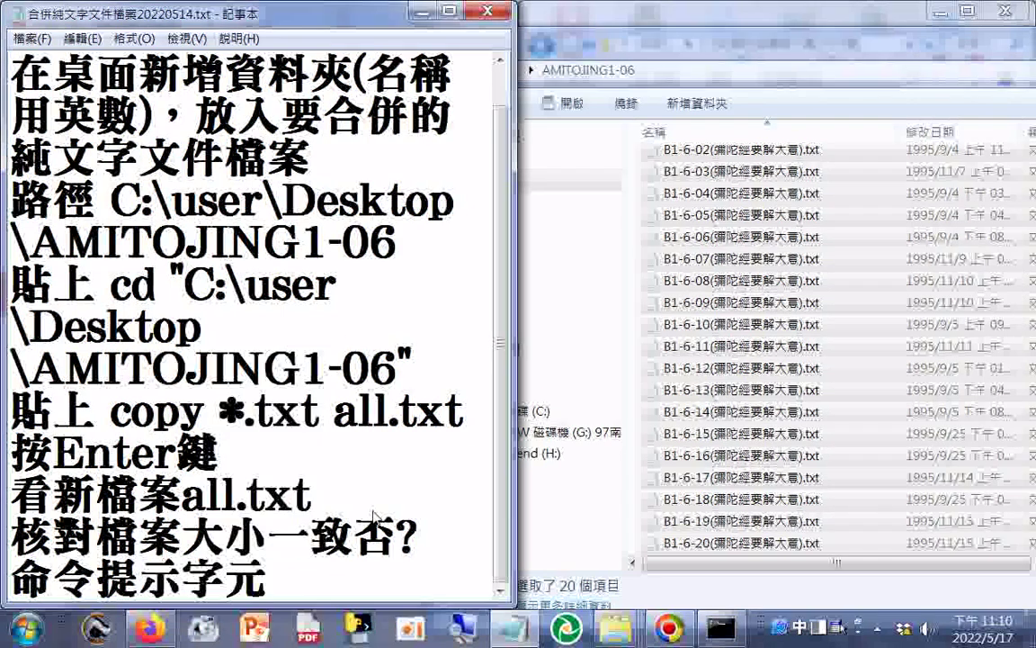
pyautogui.click(31, 39)
pyautogui.click(70, 100)
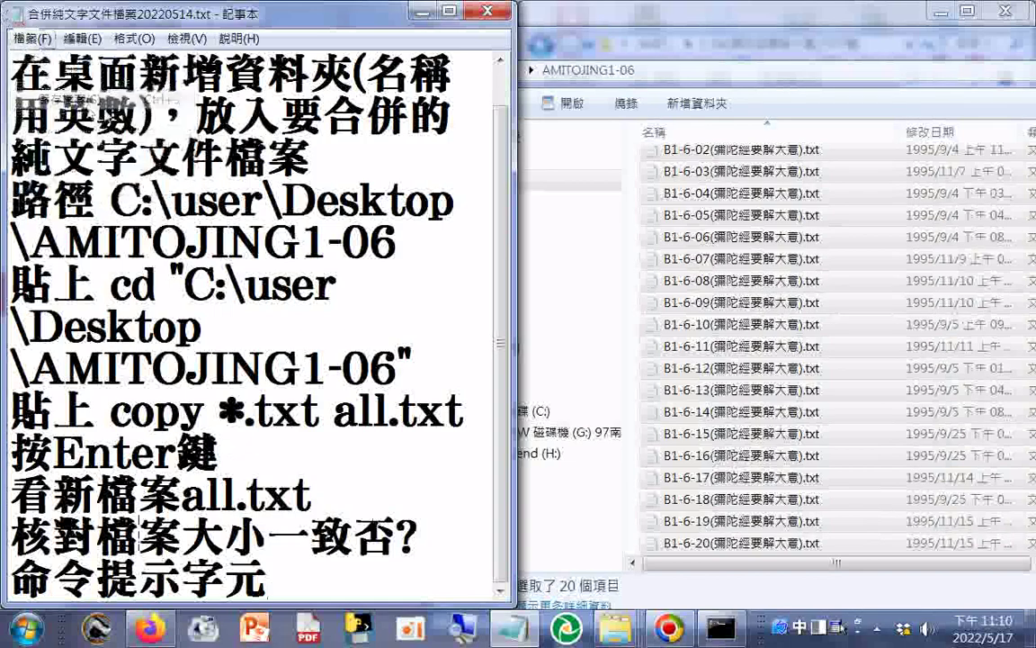
# Step: Open a new 命令提示字元 window from the 附屬應用程式 programs and close it again
pyautogui.click(25, 634)
pyautogui.click(51, 535)
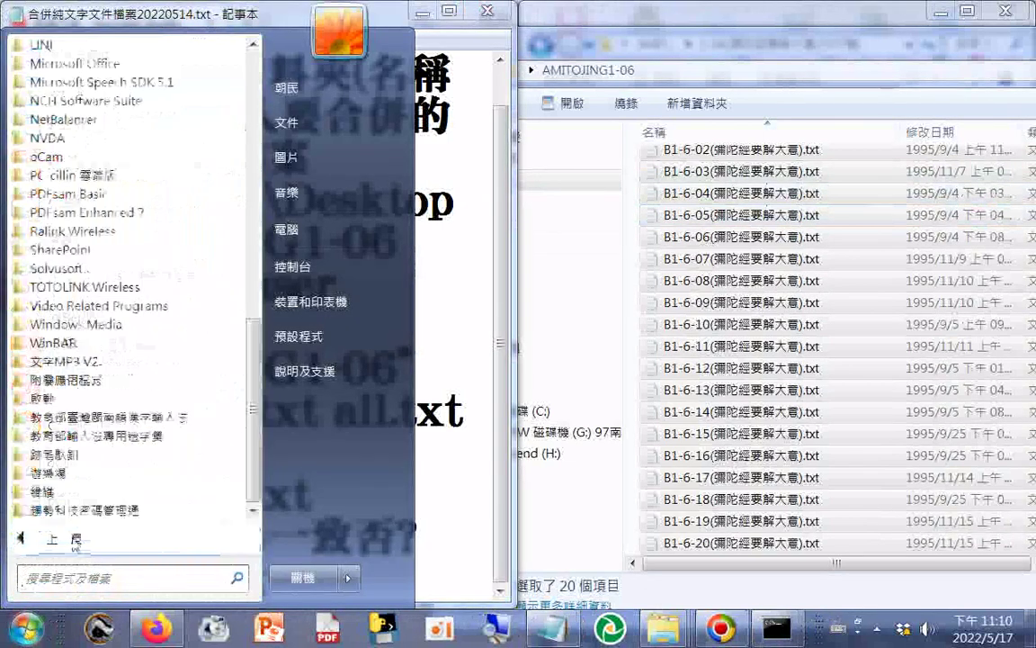
pyautogui.click(83, 381)
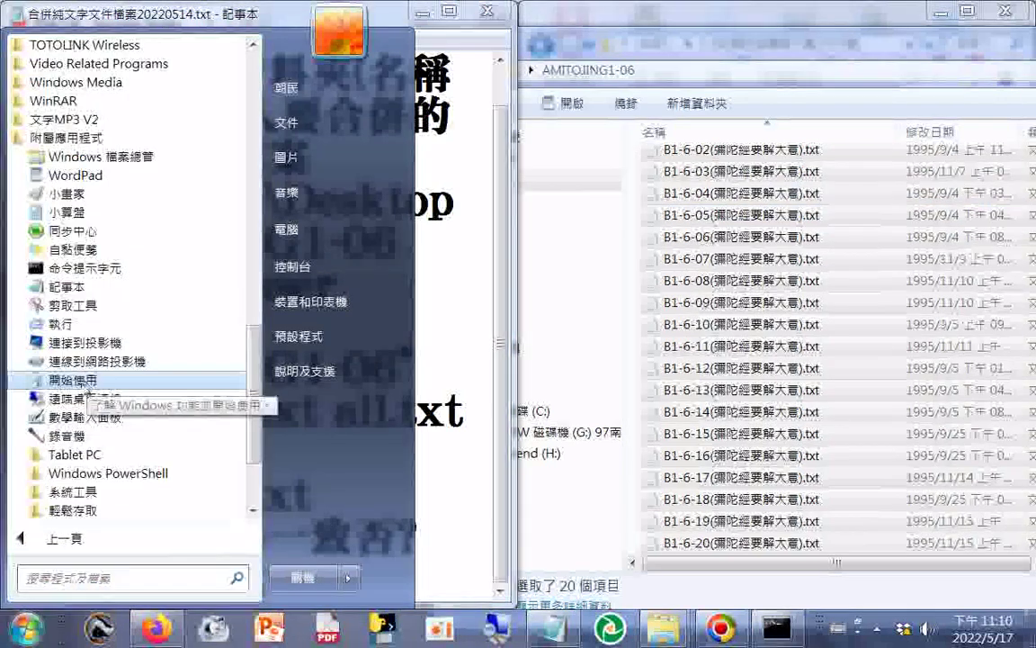
pyautogui.click(98, 275)
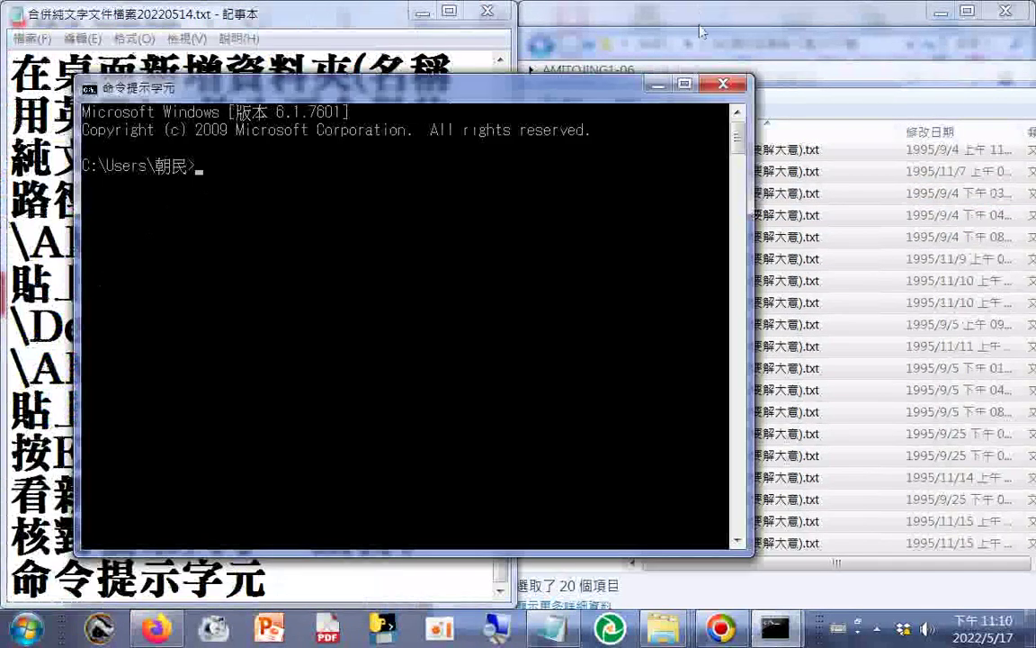
pyautogui.click(723, 85)
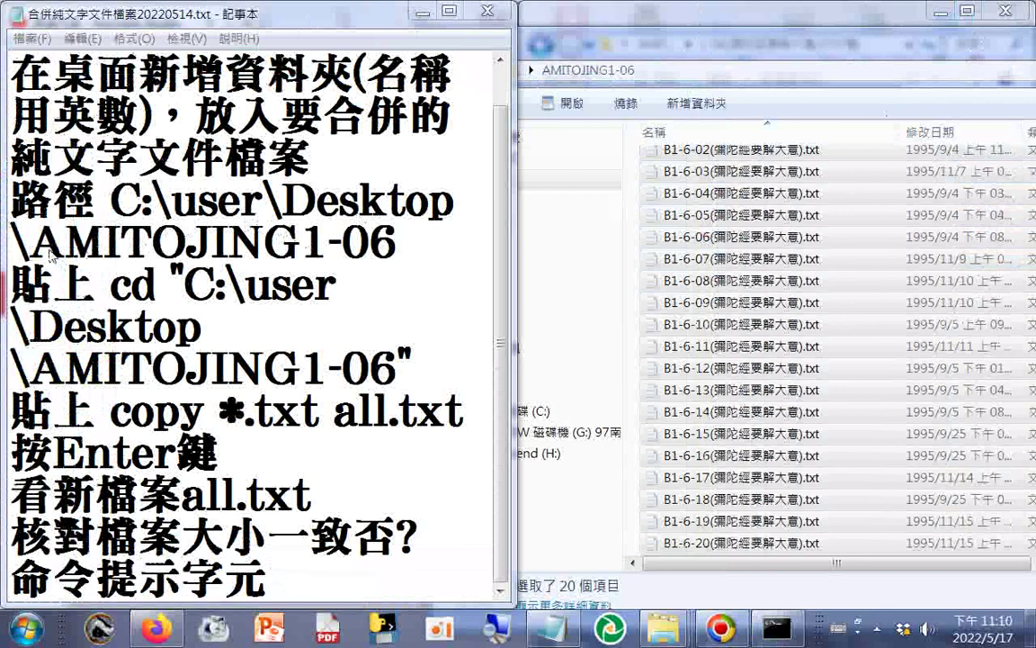
# Step: Copy AMITOJING1-06 from the path in the notes and rename all.txt as AMITOJING1-06()all.txt with it
pyautogui.moveTo(32, 243); pyautogui.dragTo(416, 266)
pyautogui.rightClick(304, 216)
pyautogui.click(360, 270)
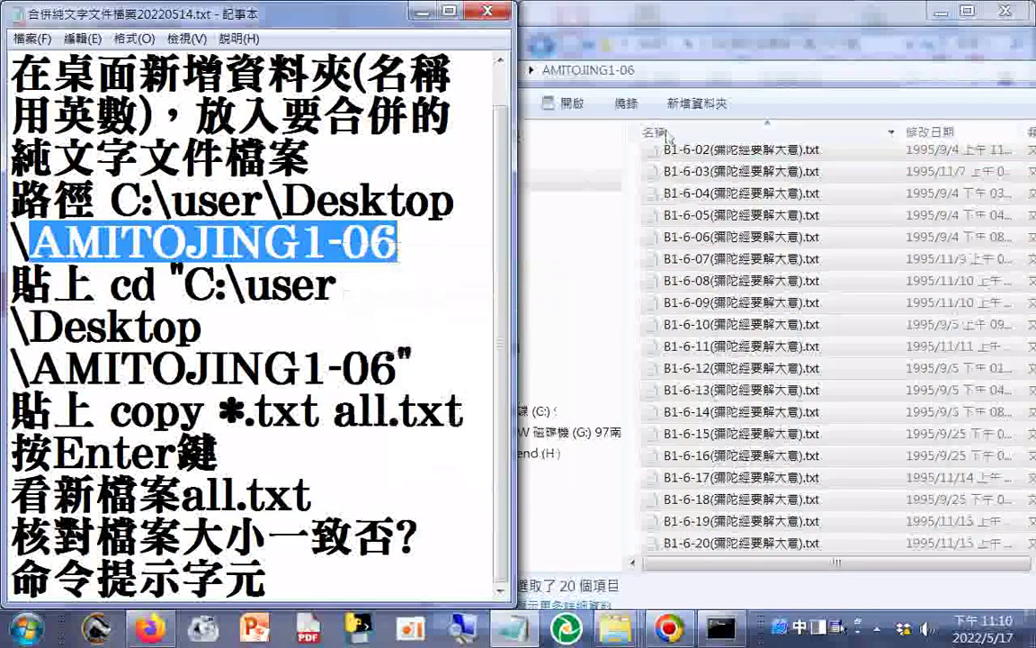
pyautogui.click(670, 149)
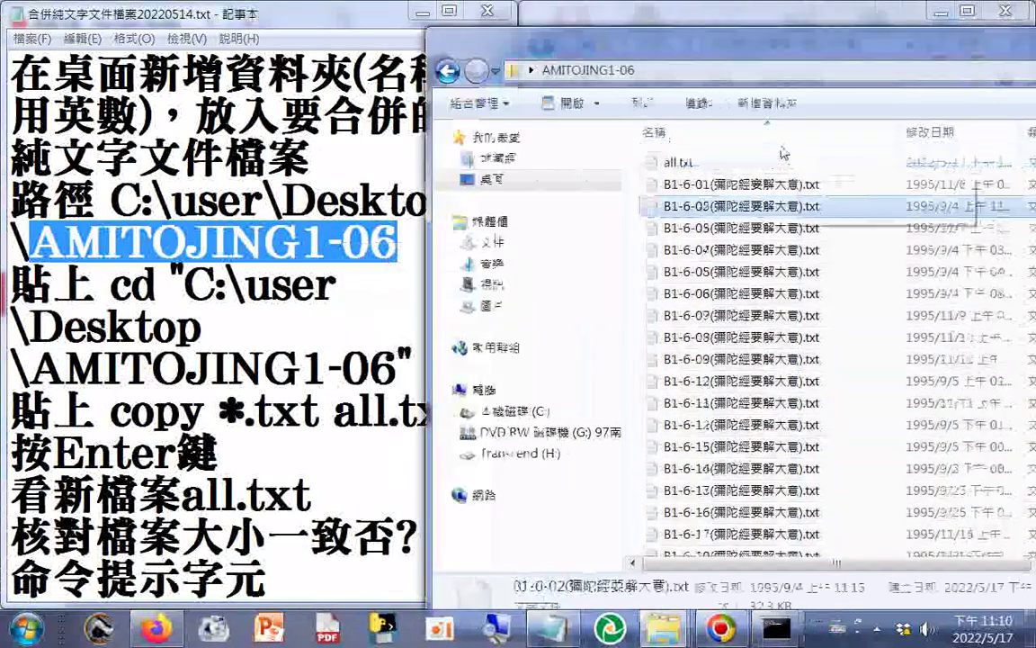
pyautogui.click(683, 164)
pyautogui.click(670, 164)
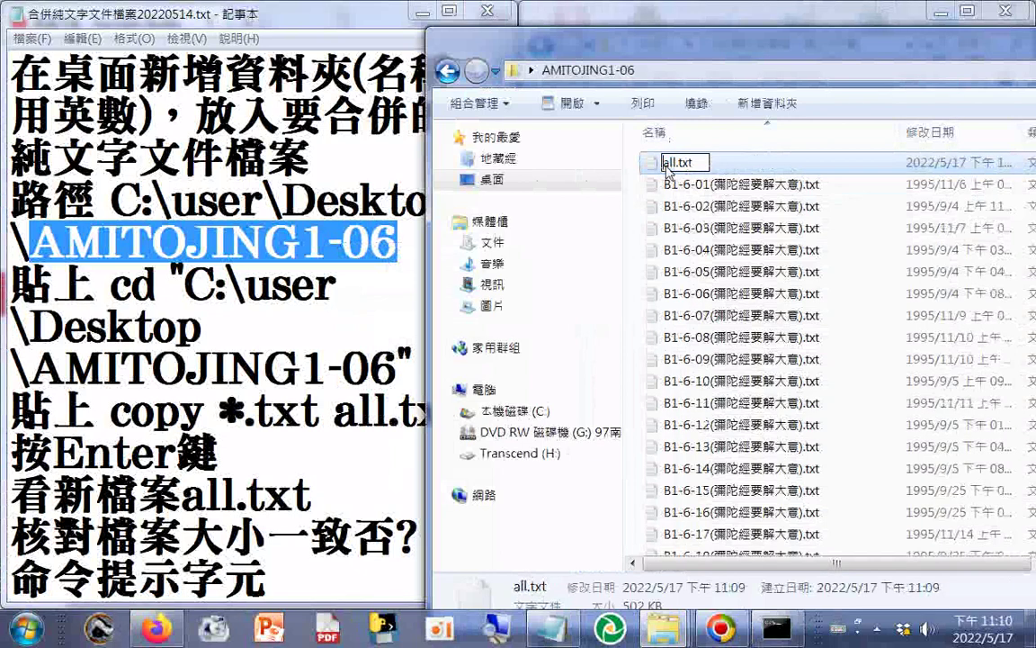
pyautogui.rightClick(667, 166)
pyautogui.click(711, 240)
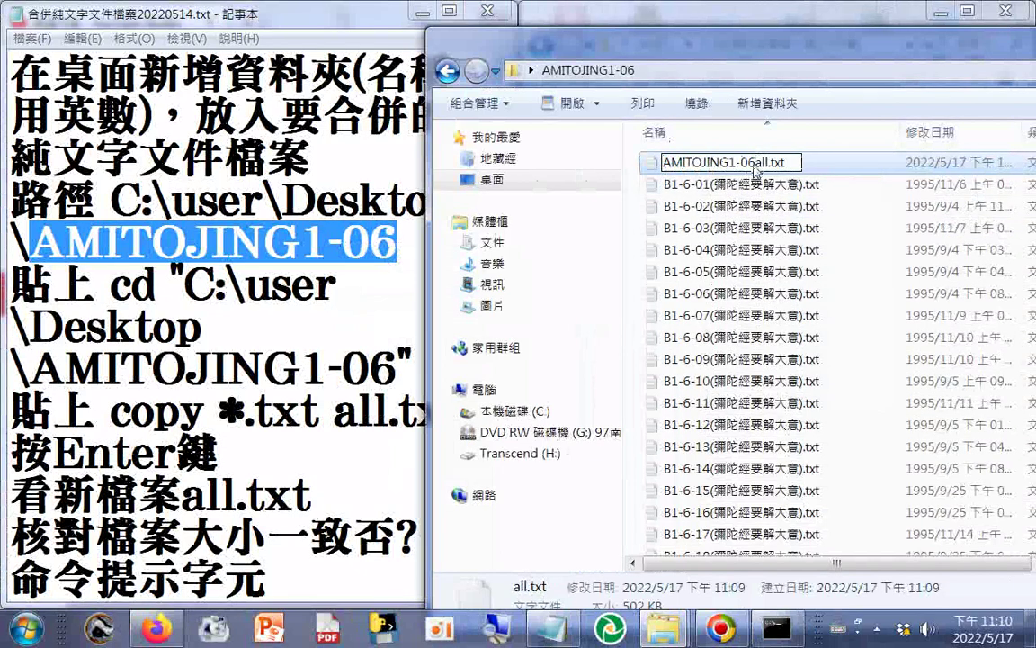
pyautogui.write('()')
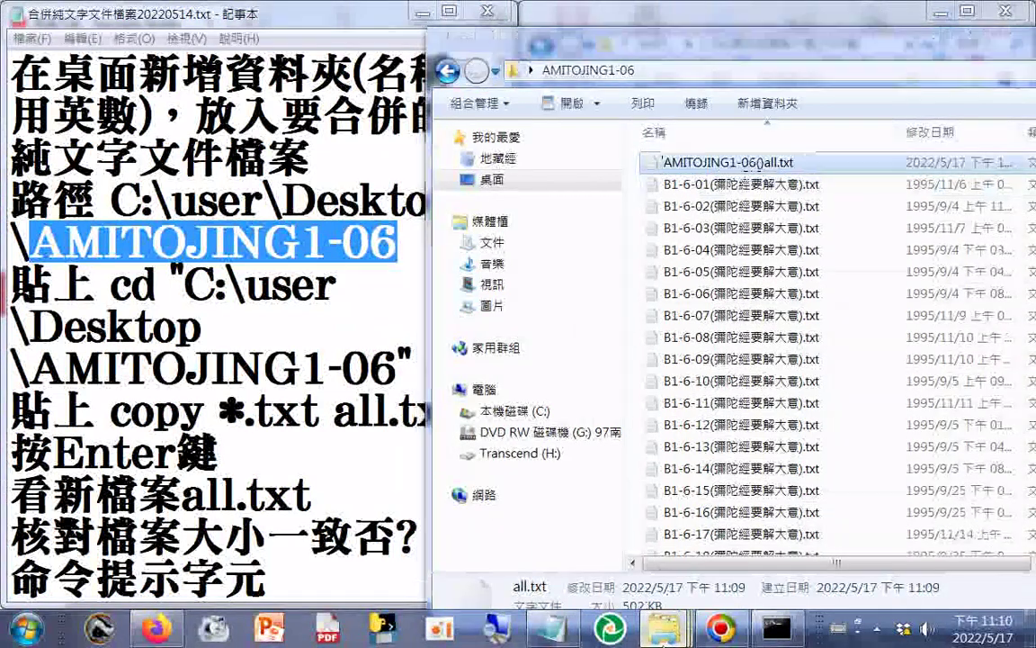
# Step: Switch to the Transcend (H:) folder and look through the names of the existing JINGKONG_MASTER_FILES files
pyautogui.moveTo(663, 627)
pyautogui.click(503, 517)
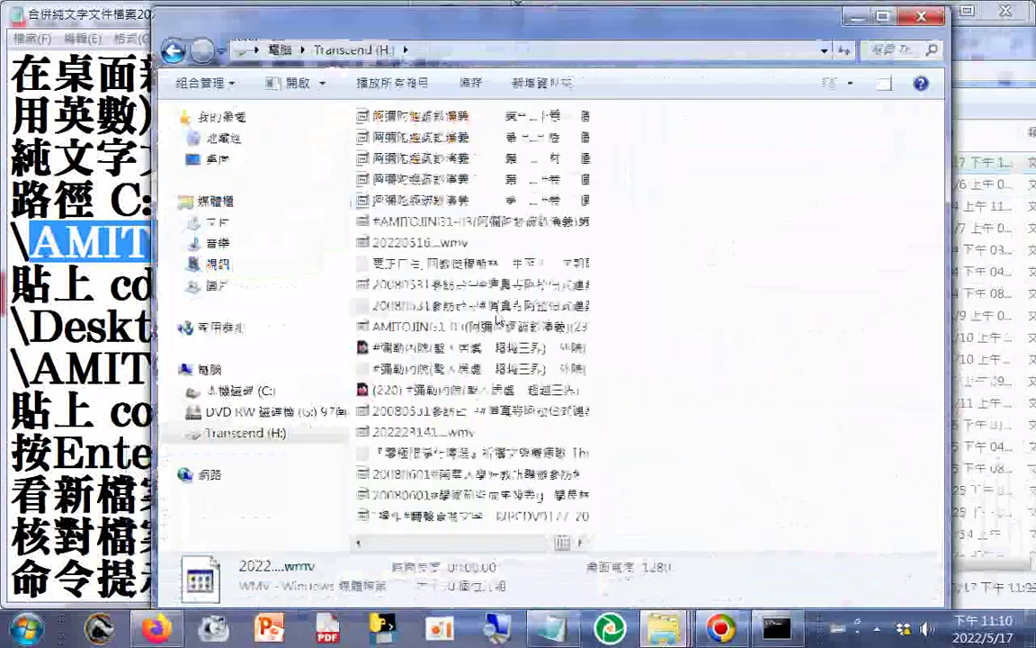
pyautogui.scroll(-10, 498, 320)
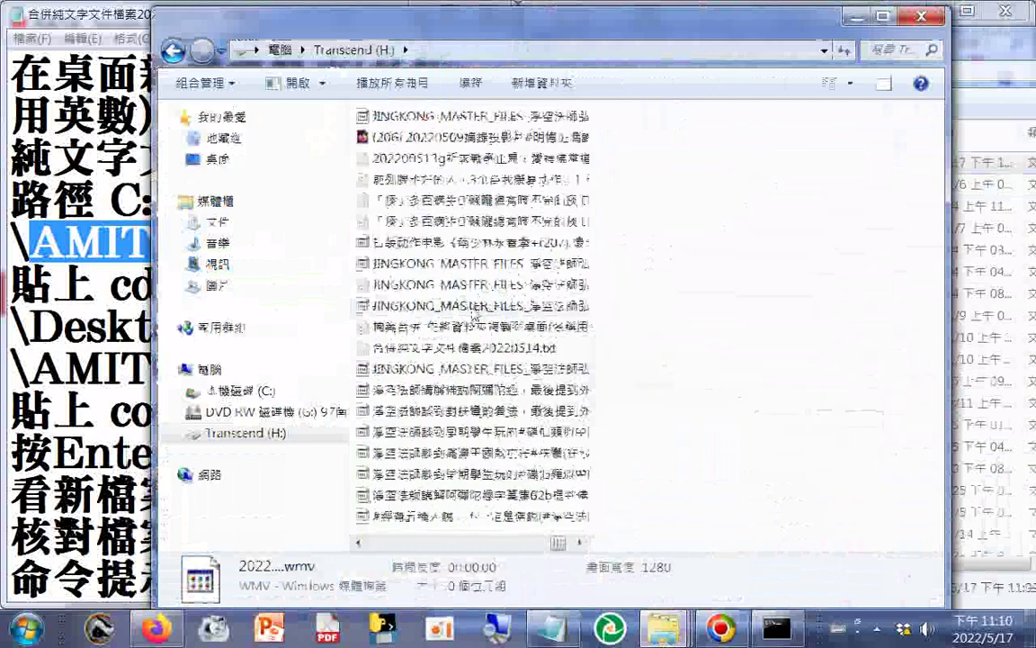
pyautogui.click(474, 310)
pyautogui.press('F2')
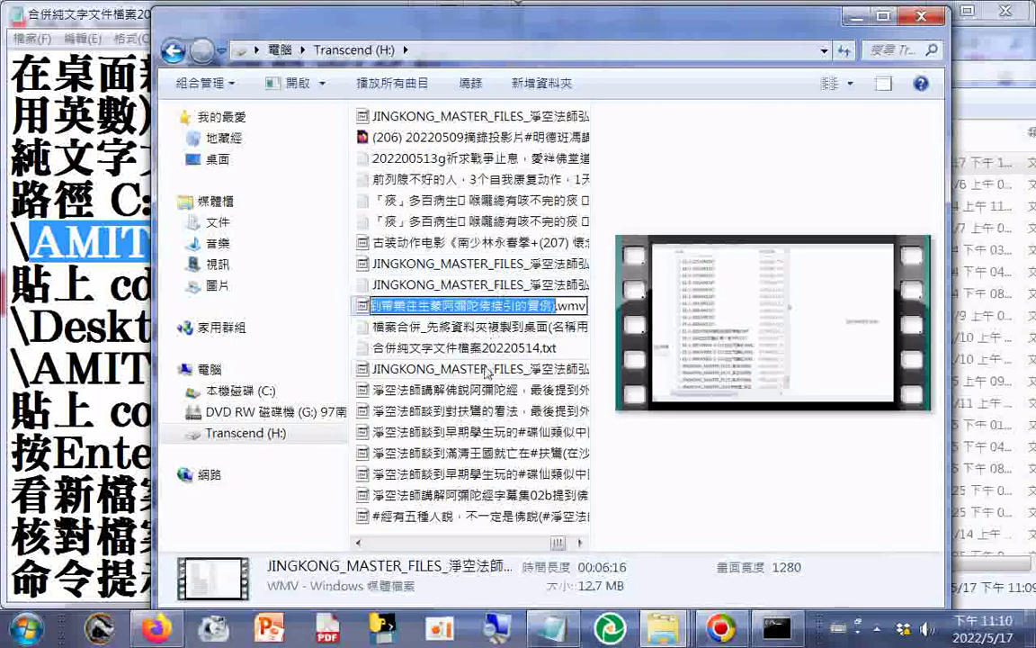
pyautogui.scroll(-5, 487, 372)
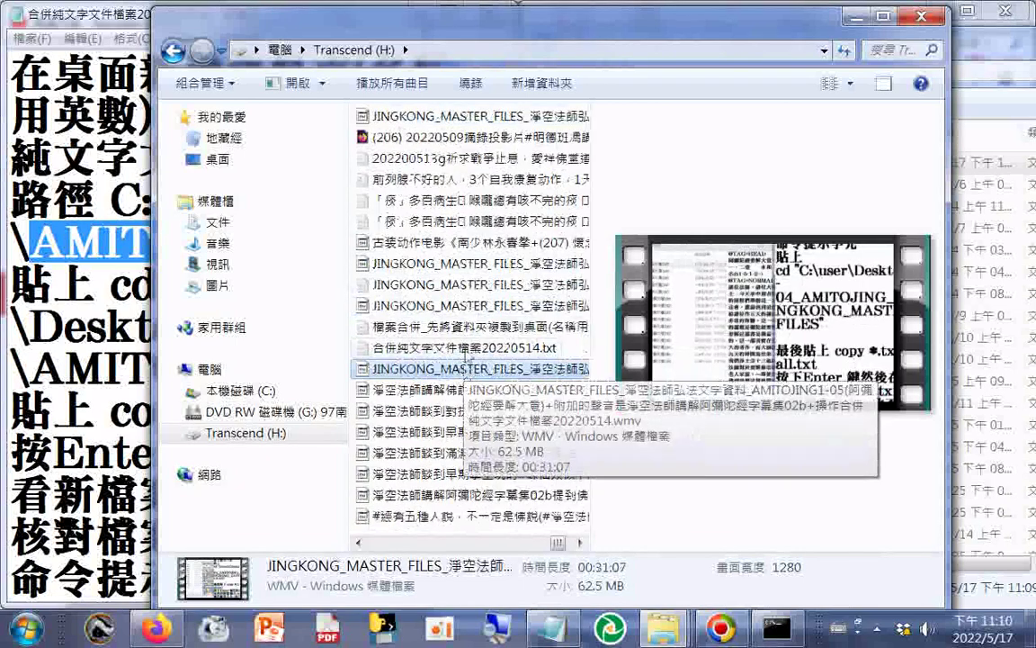
# Step: Open the name of the AMITOJING1-13 JINGKONG_MASTER_FILES text file for editing and place the cursor before AMITOJING
pyautogui.click(466, 286)
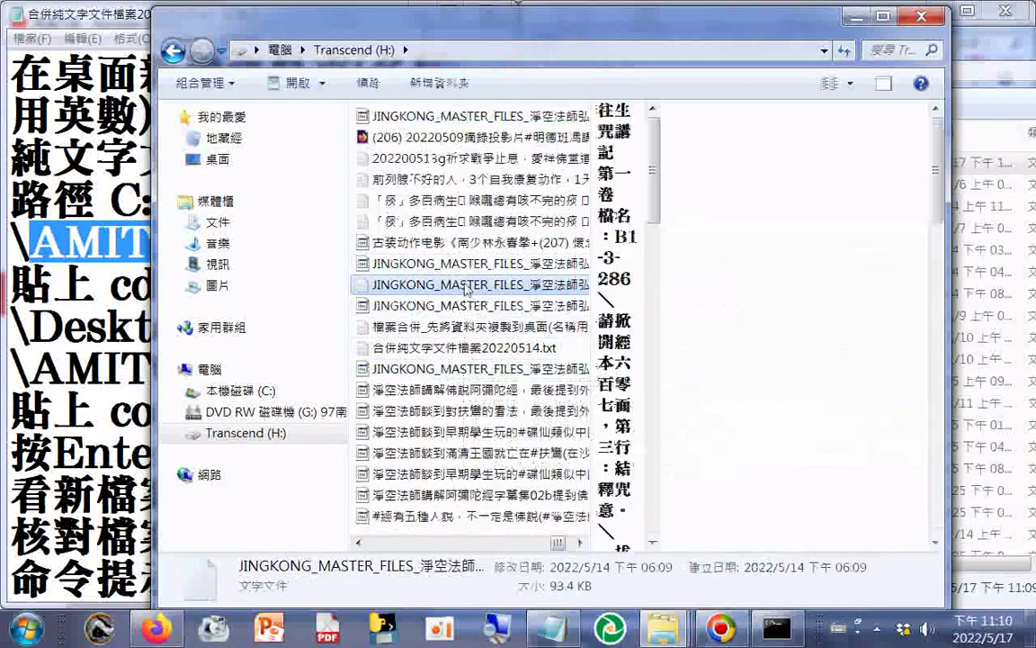
pyautogui.click(466, 286)
pyautogui.rightClick(461, 285)
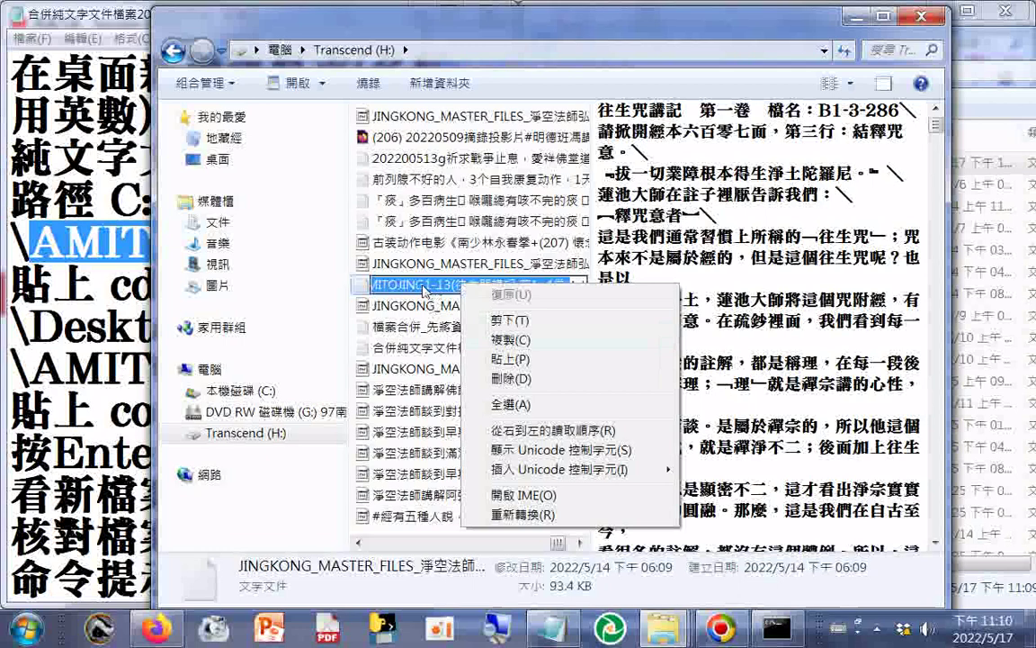
pyautogui.click(423, 291)
pyautogui.doubleClick(539, 286)
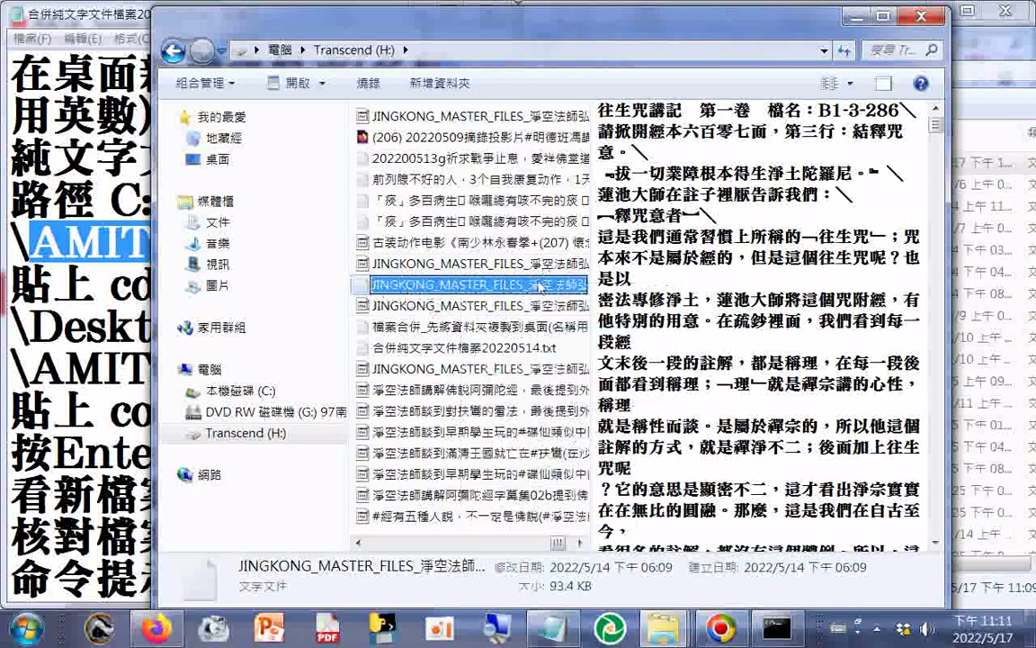
pyautogui.click(524, 285)
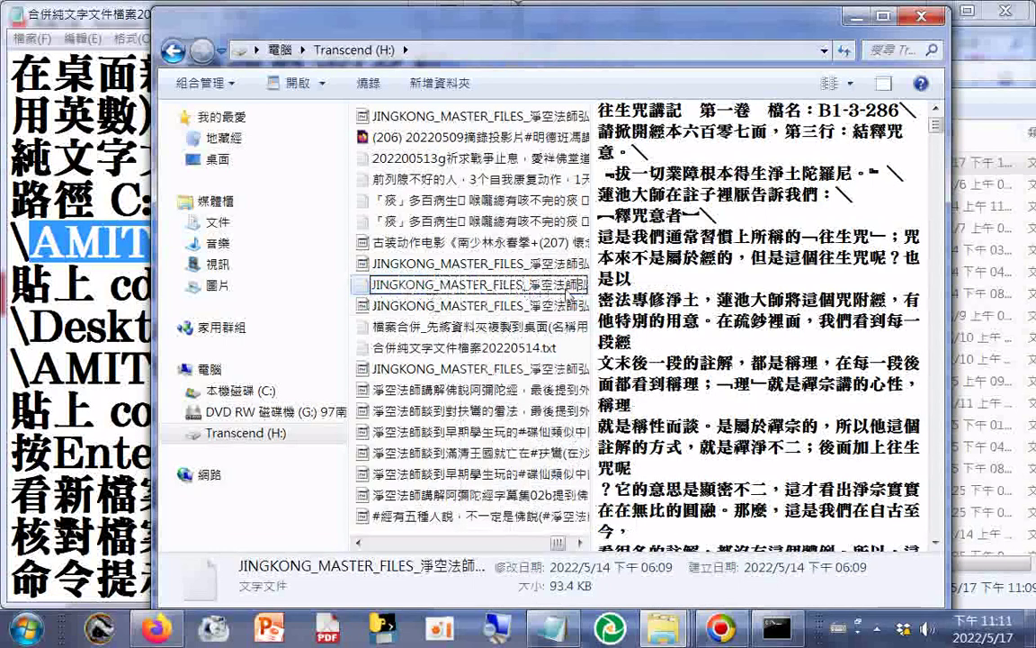
pyautogui.press('Right')
pyautogui.press('Right')
pyautogui.press('Right')
pyautogui.press('Right')
pyautogui.press('Right')
pyautogui.press('Right')
pyautogui.press('Right')
pyautogui.press('Right')
pyautogui.press('Right')
pyautogui.press('Right')
pyautogui.press('Right')
pyautogui.press('Right')
pyautogui.press('Right')
pyautogui.press('Right')
pyautogui.press('Right')
pyautogui.press('Right')
pyautogui.click(537, 285)
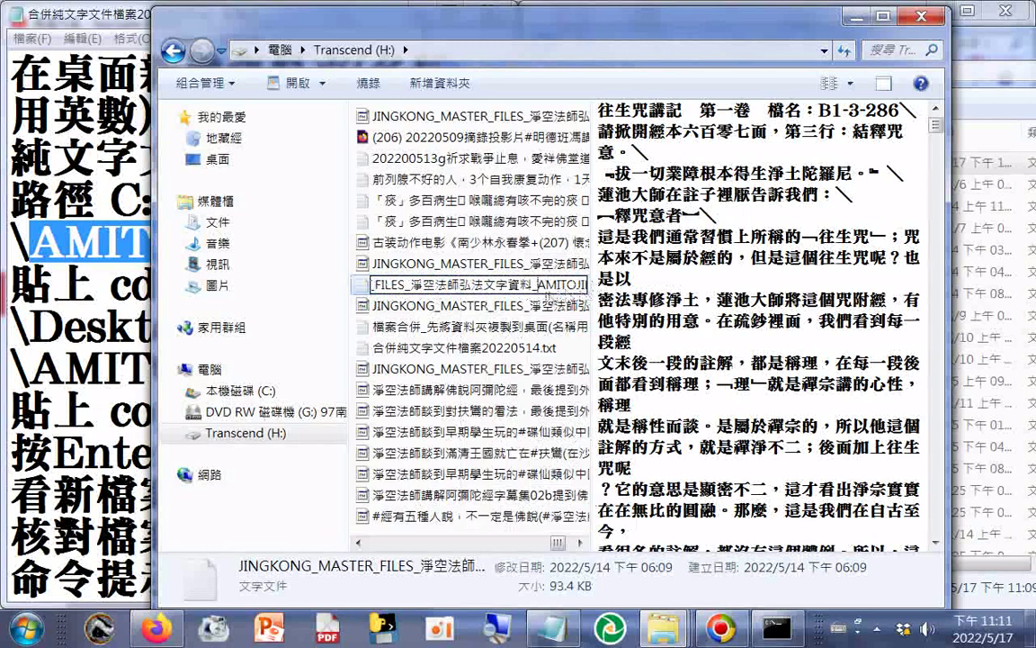
# Step: Move the prefix JINGKONG_MASTER_FILES_淨空法師弘法文字資料_ to the end of the AMITOJING1-13 file name, separated by an underscore, before .txt
pyautogui.rightClick(553, 297)
pyautogui.click(450, 335)
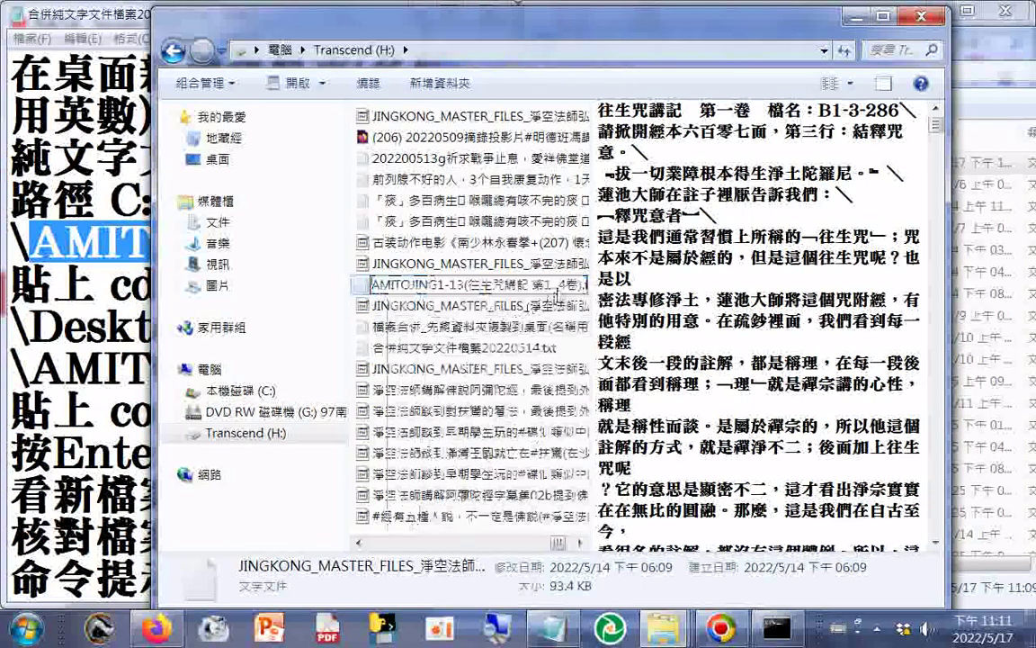
pyautogui.moveTo(571, 286); pyautogui.dragTo(586, 288)
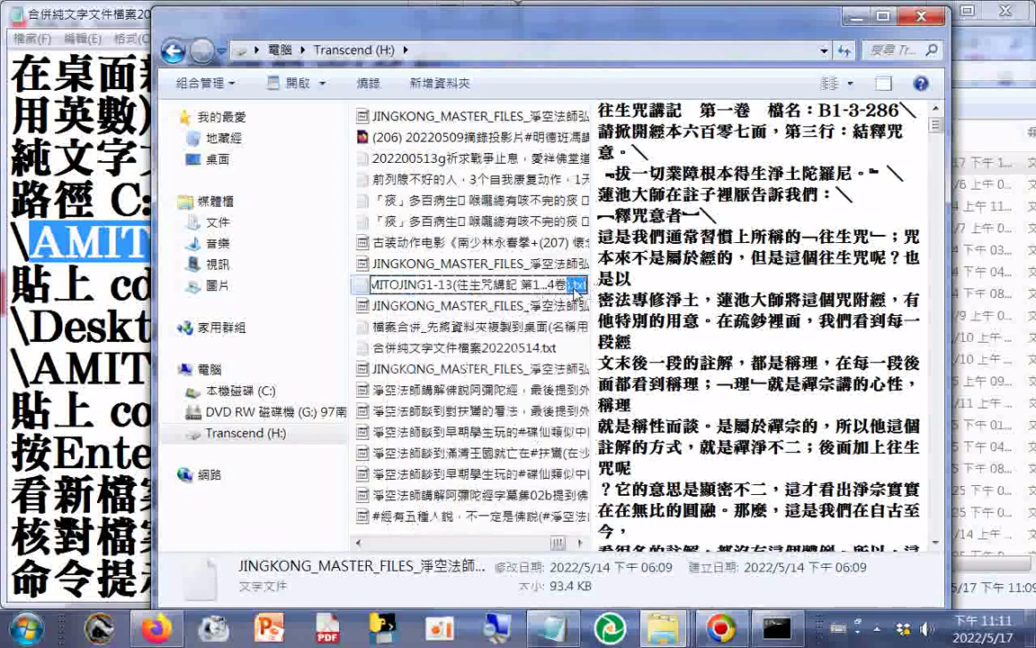
pyautogui.click(575, 286)
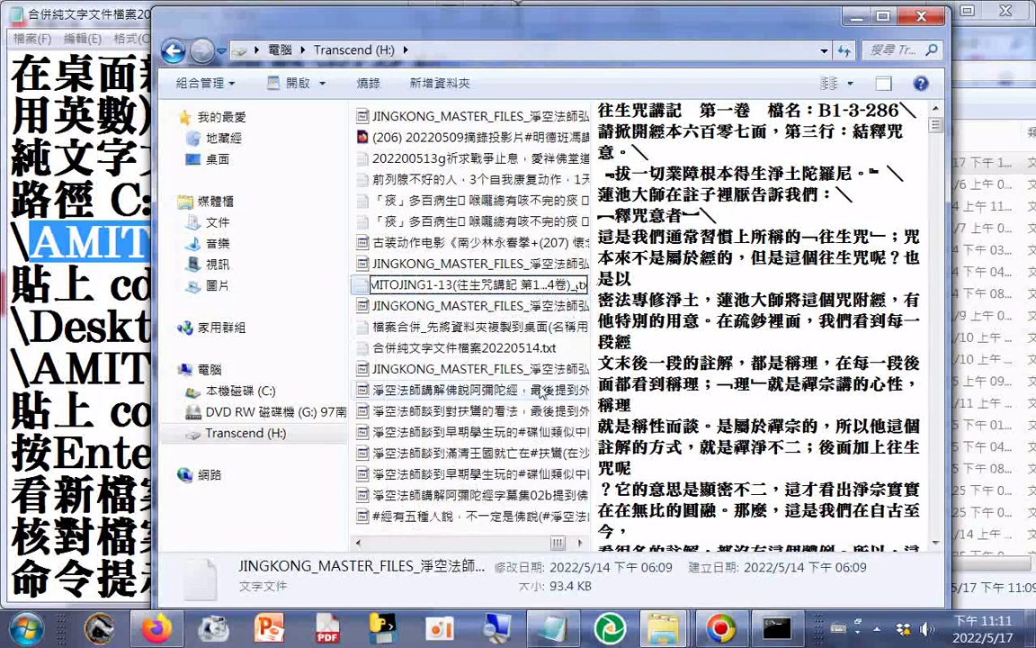
pyautogui.write('JINGKONG_MASTER_FILES_淨空法師弘法文字資料')
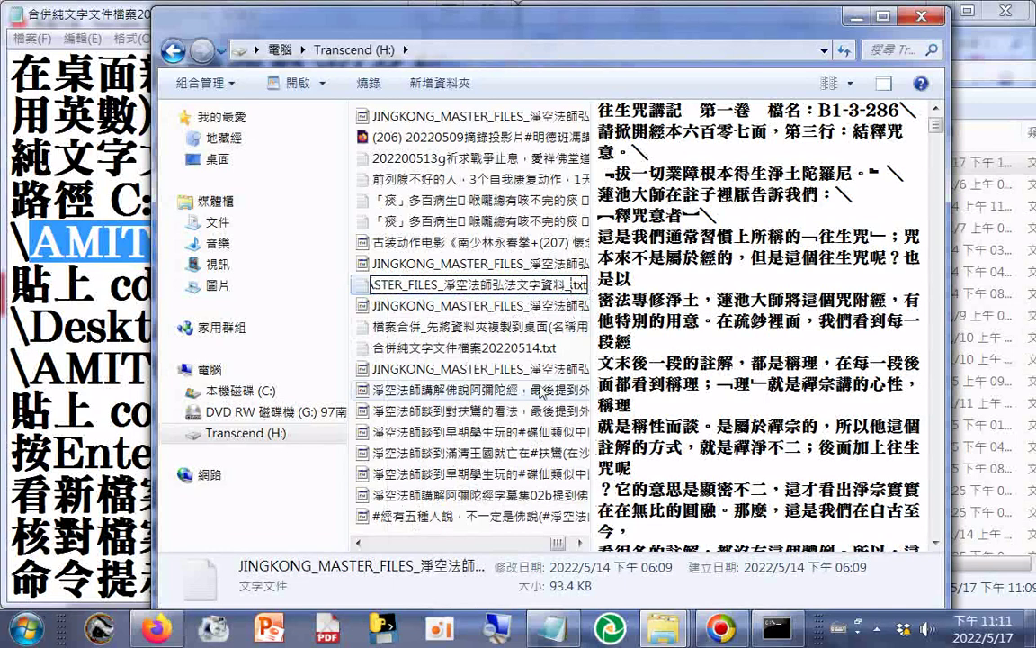
pyautogui.press('Return')
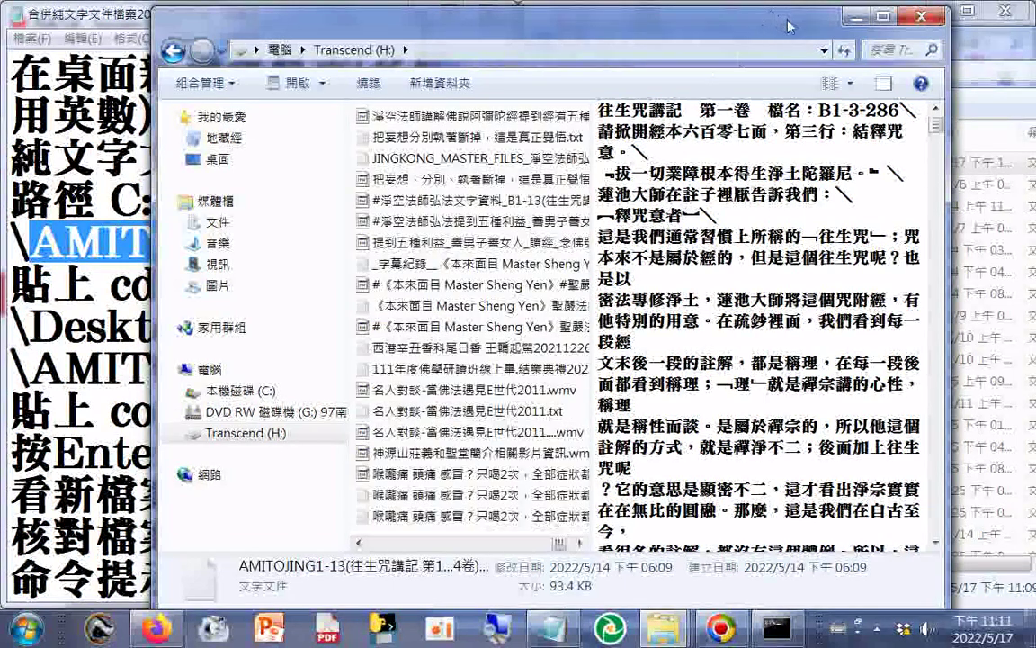
# Step: Return to the AMITOJING1-06 folder and add _JINGKONG_MASTER_FILES_淨空法師弘法文字資料_ after all in the merged file's name
pyautogui.moveTo(709, 20); pyautogui.dragTo(673, 43)
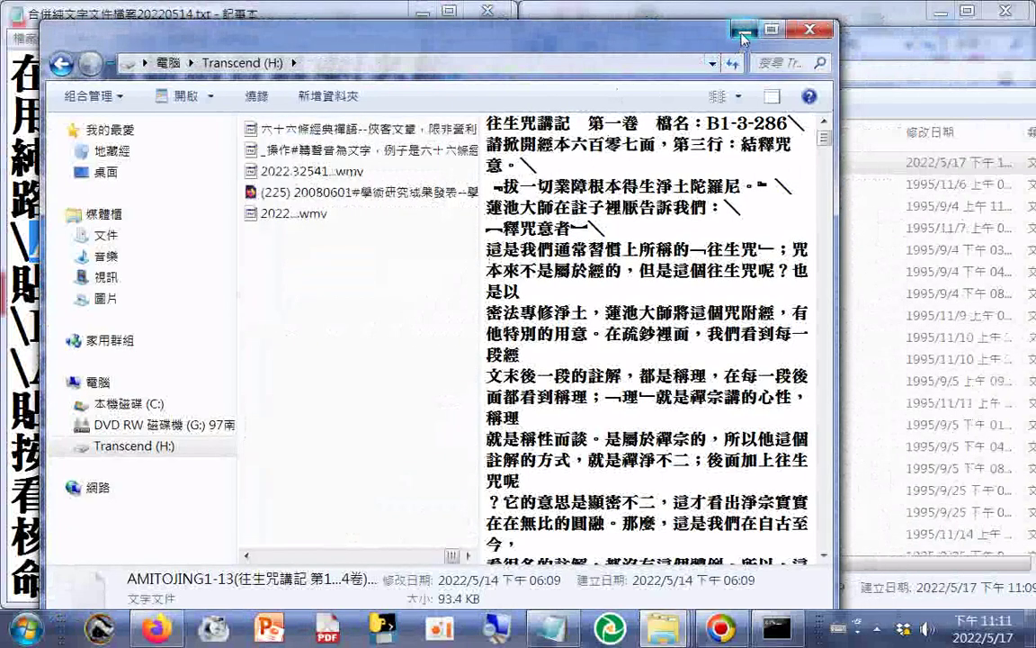
pyautogui.click(742, 33)
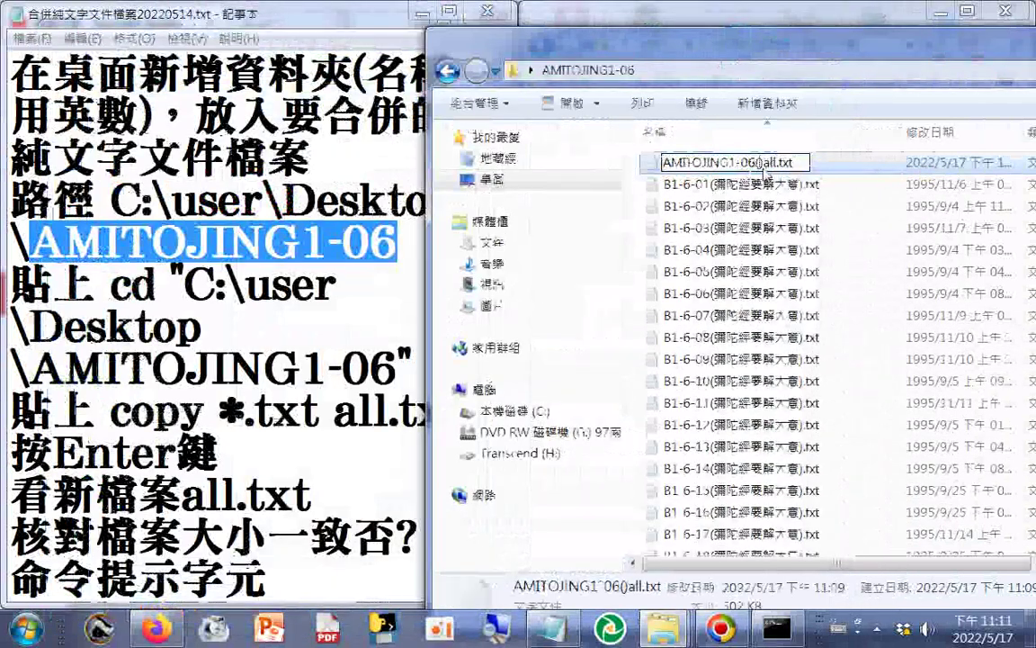
pyautogui.rightClick(763, 168)
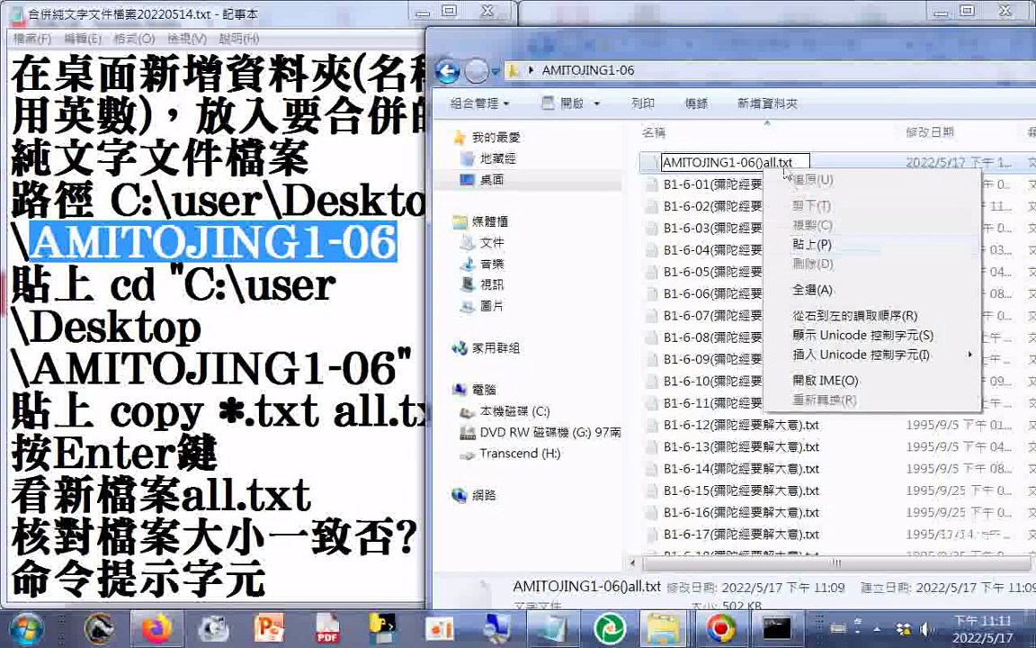
pyautogui.click(779, 165)
pyautogui.rightClick(779, 165)
pyautogui.press('p')
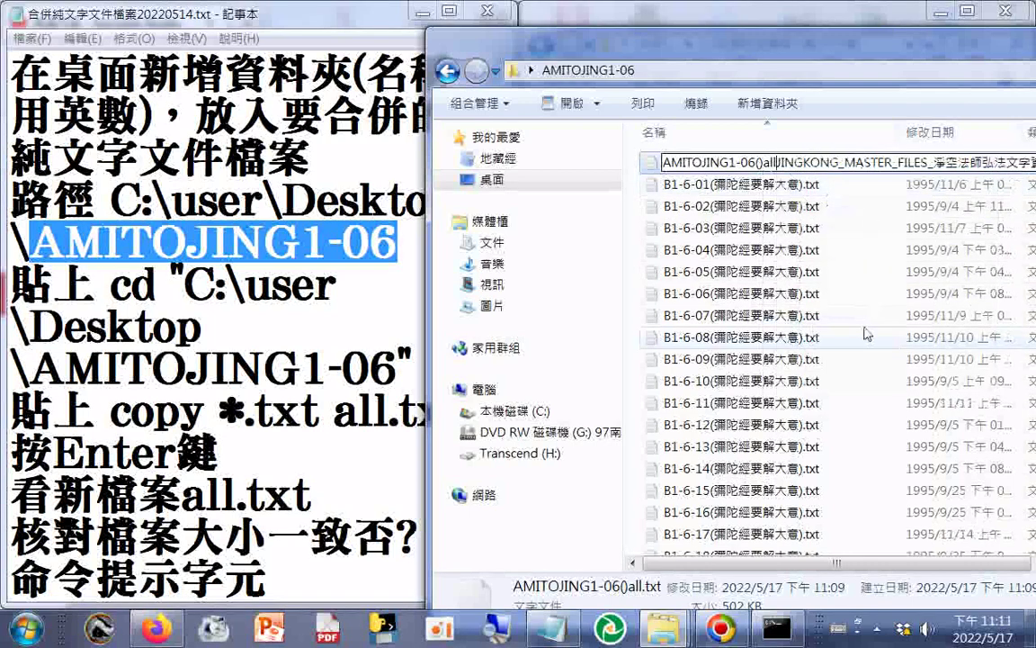
pyautogui.write(')')
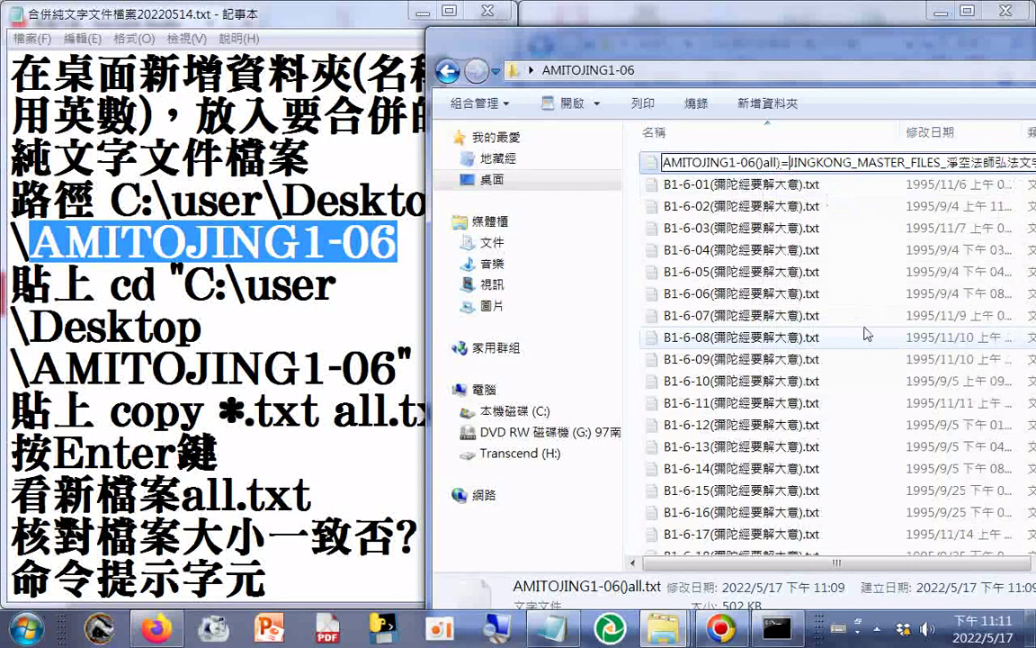
pyautogui.press('BackSpace')
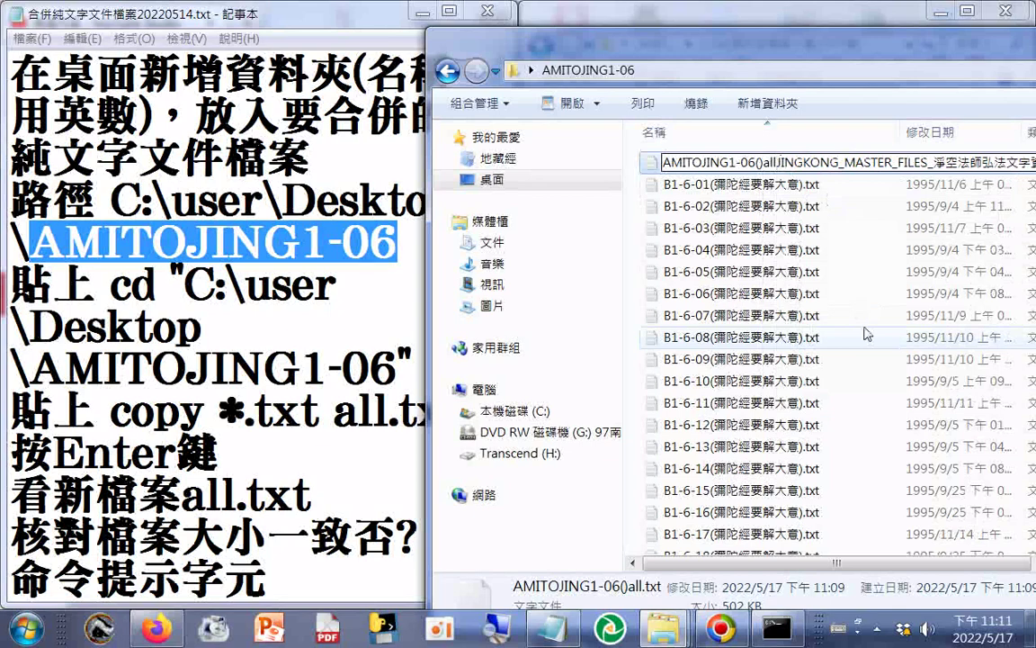
pyautogui.write('_')
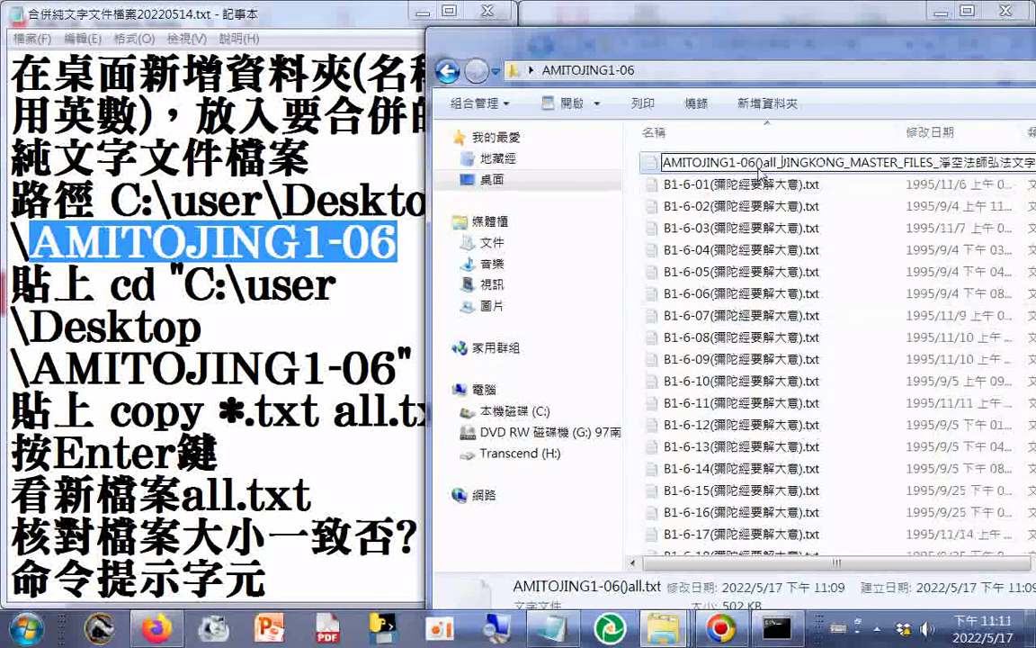
# Step: Copy 彌陀經要解大意 from the B1-6-01 file name and paste it between the parentheses of the merged file's name
pyautogui.click(725, 192)
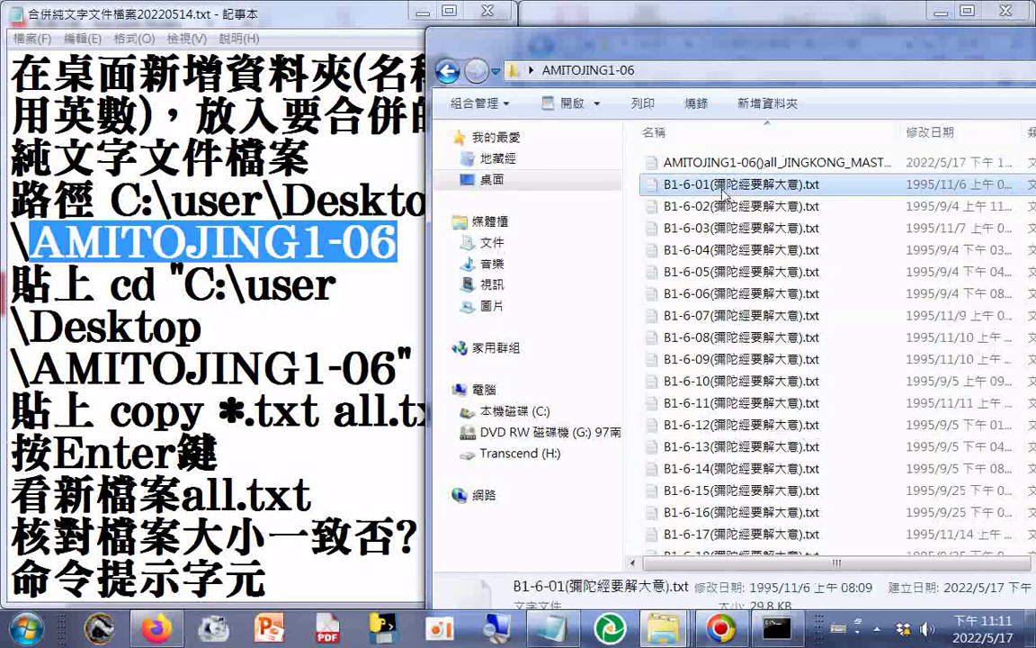
pyautogui.click(723, 191)
pyautogui.moveTo(712, 186); pyautogui.dragTo(795, 191)
pyautogui.press('super+c')
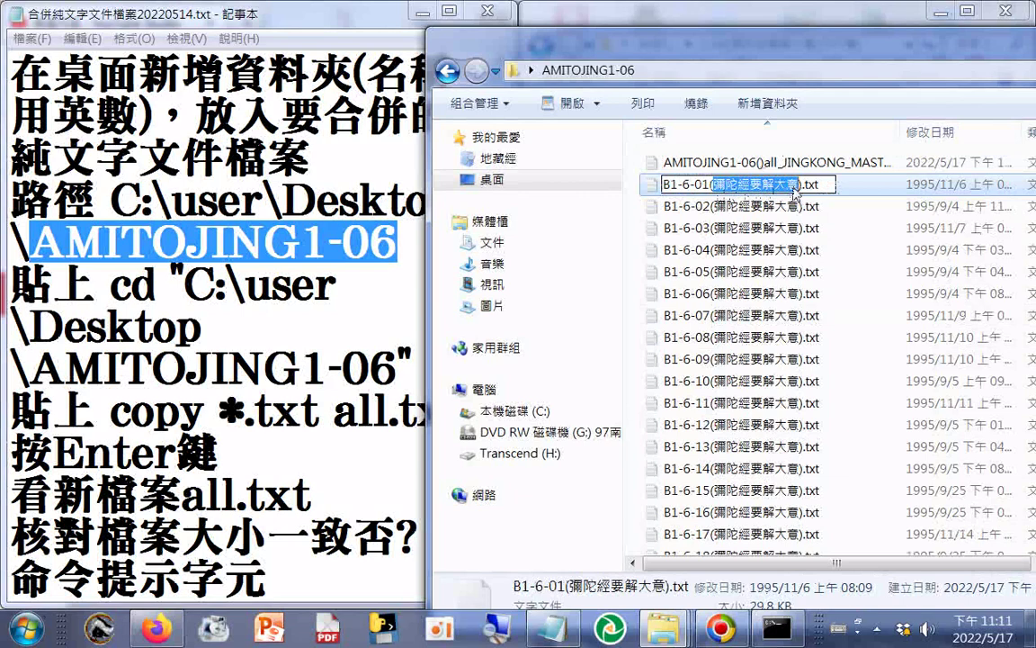
pyautogui.click(694, 162)
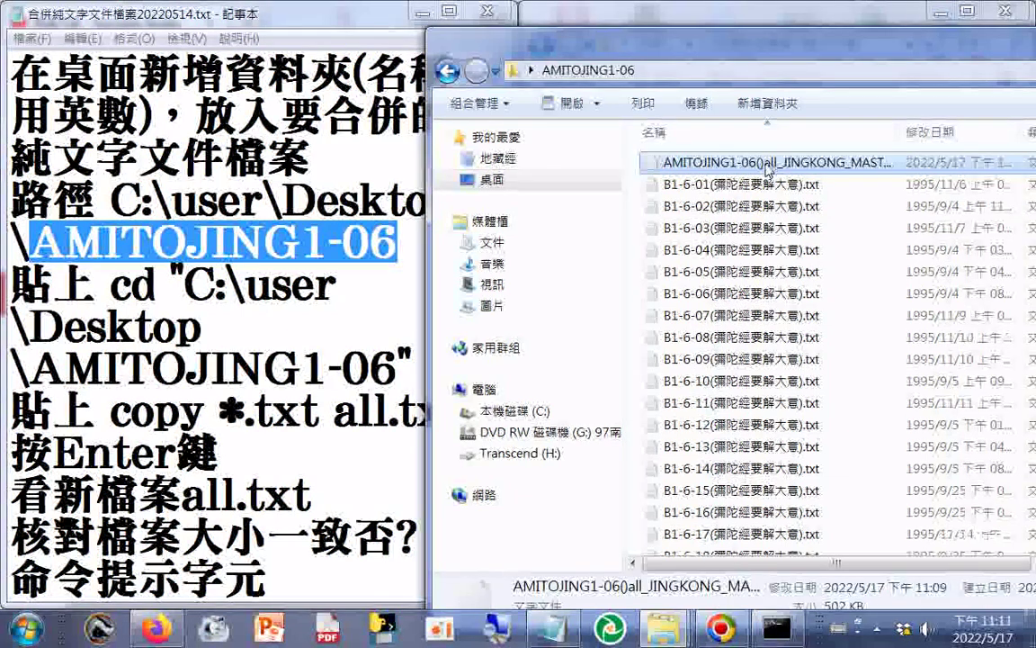
pyautogui.click(697, 161)
pyautogui.click(763, 164)
pyautogui.rightClick(683, 156)
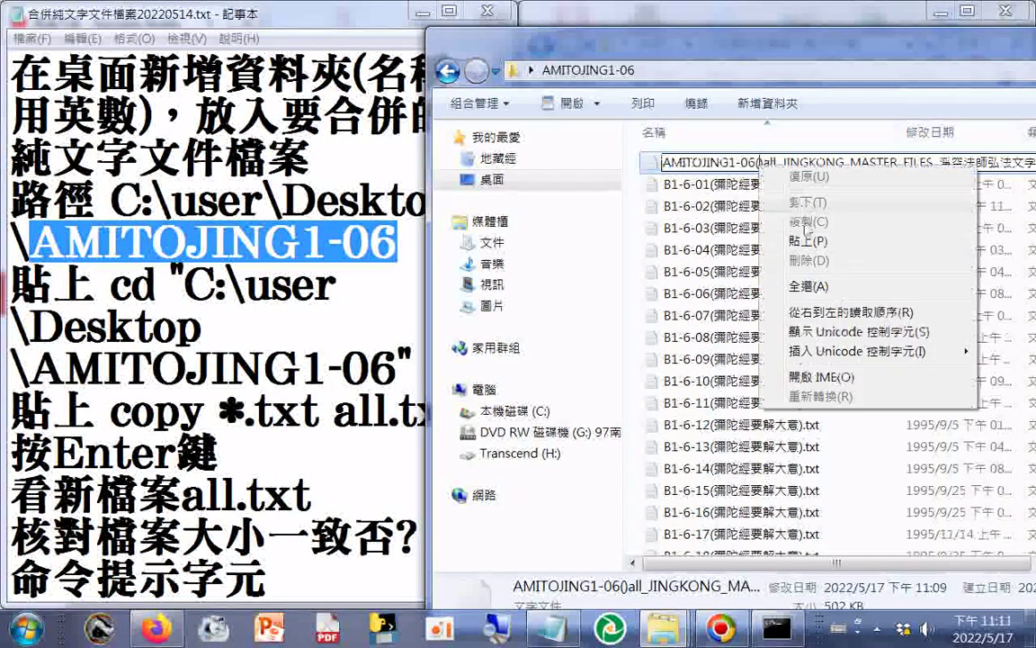
pyautogui.click(707, 238)
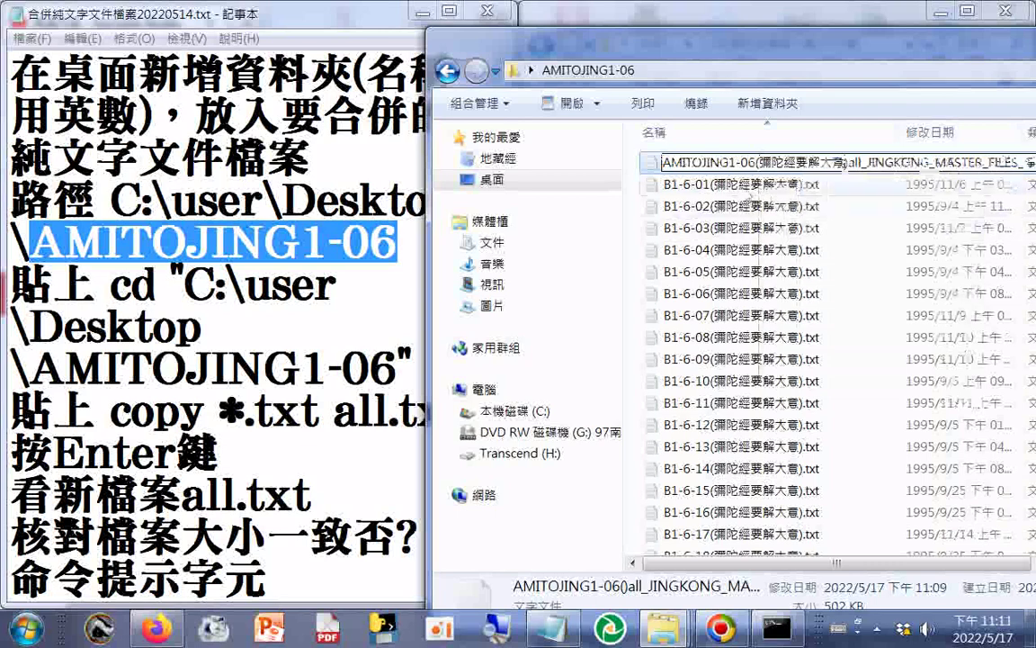
# Step: Copy B1-6-01 from the first source file's name and insert _B1-6-01 after AMITOJING1-06 in the merged file's name
pyautogui.click(673, 186)
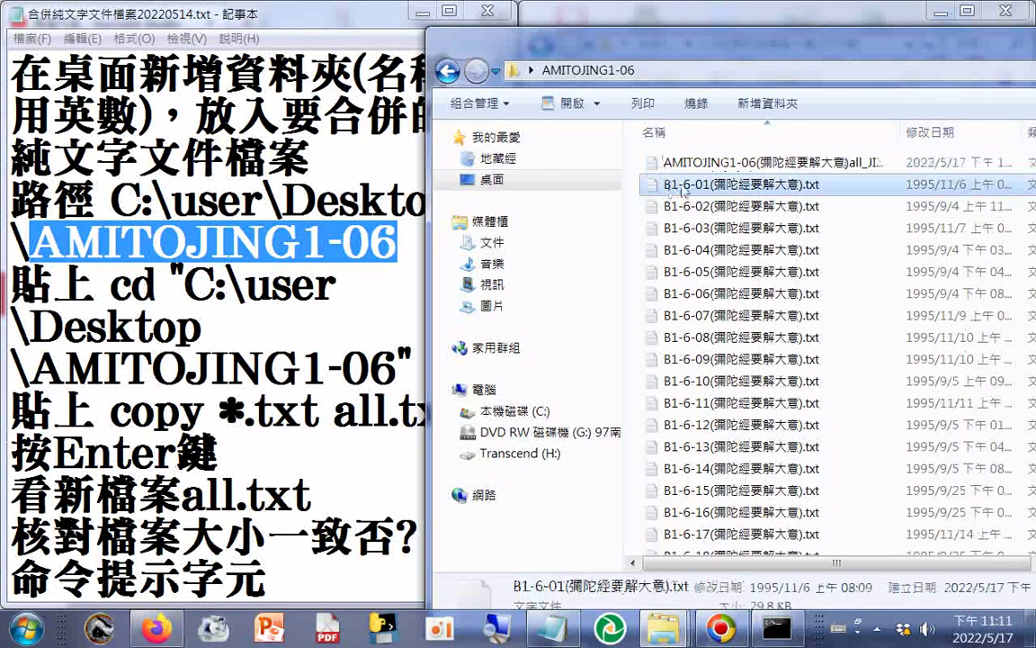
pyautogui.click(683, 186)
pyautogui.moveTo(664, 184); pyautogui.dragTo(710, 184)
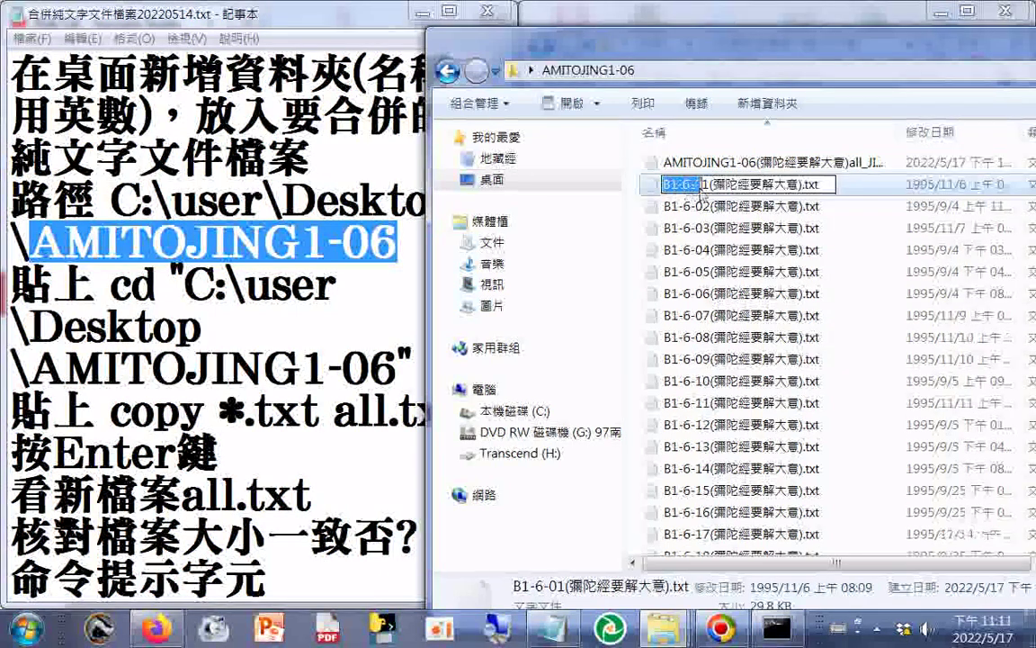
pyautogui.rightClick(711, 186)
pyautogui.click(734, 224)
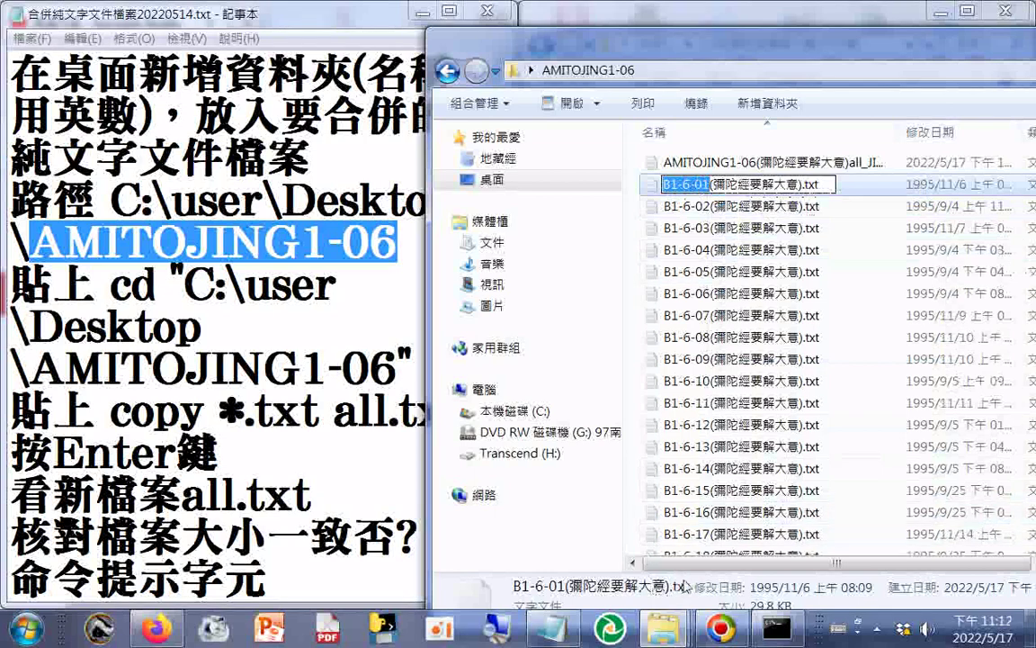
pyautogui.click(668, 639)
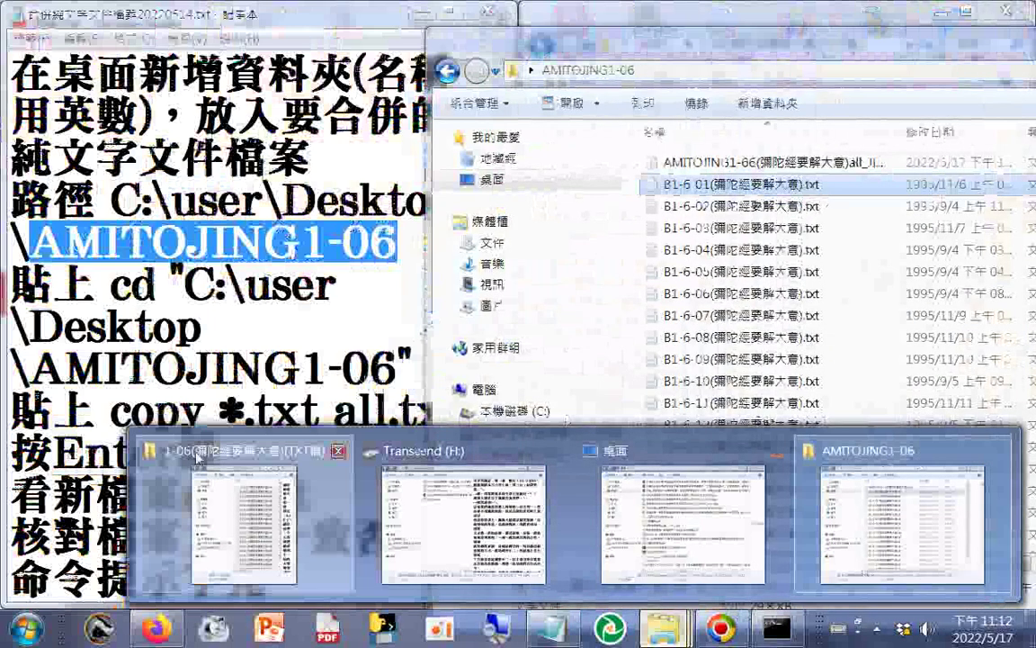
pyautogui.click(198, 459)
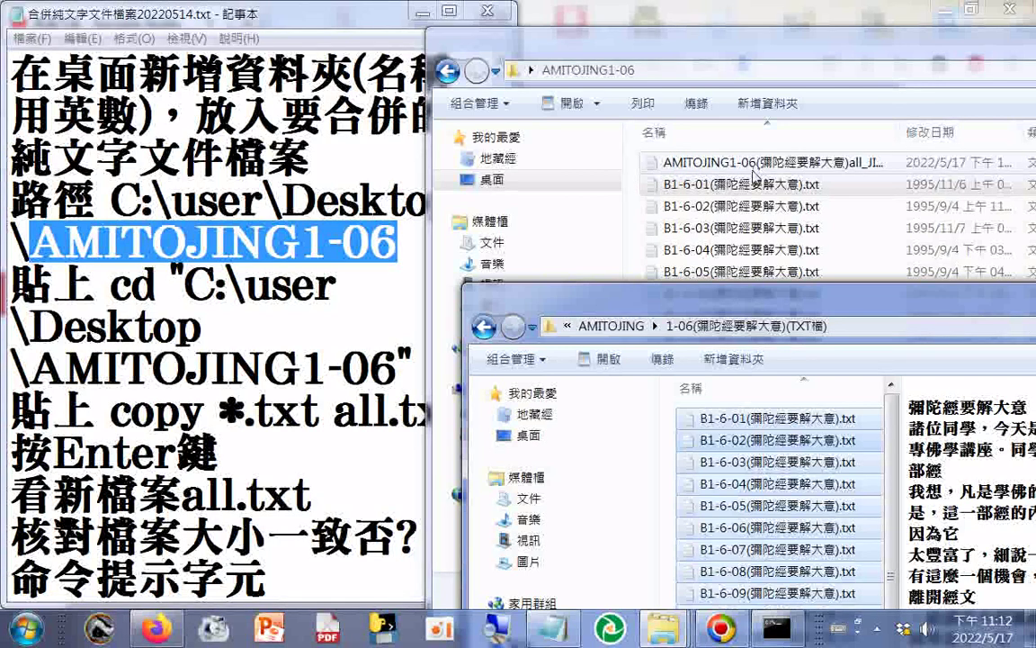
pyautogui.click(752, 171)
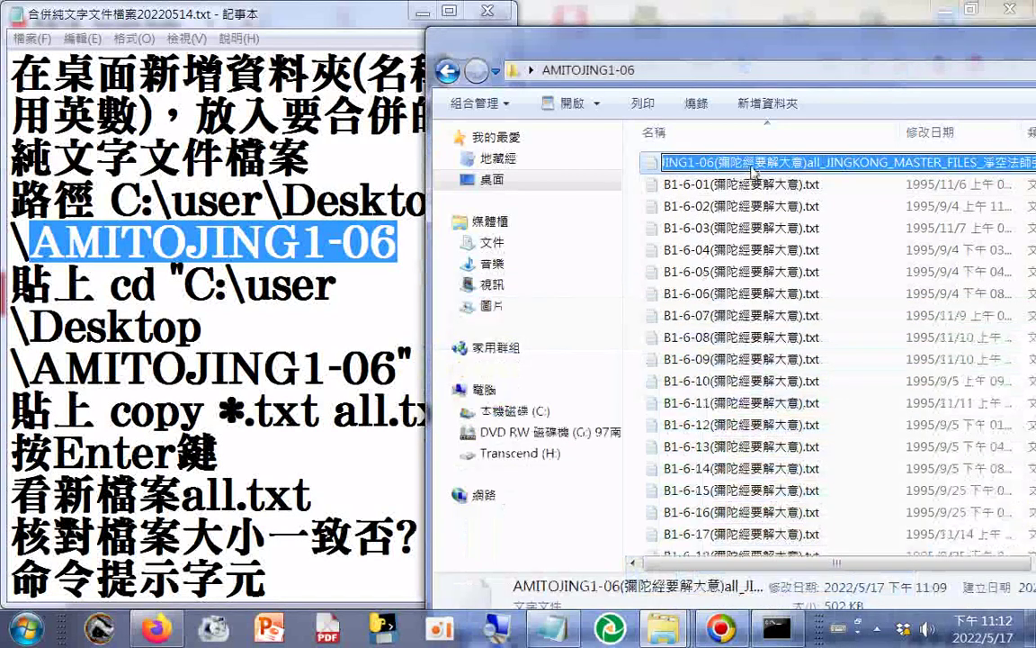
pyautogui.rightClick(720, 170)
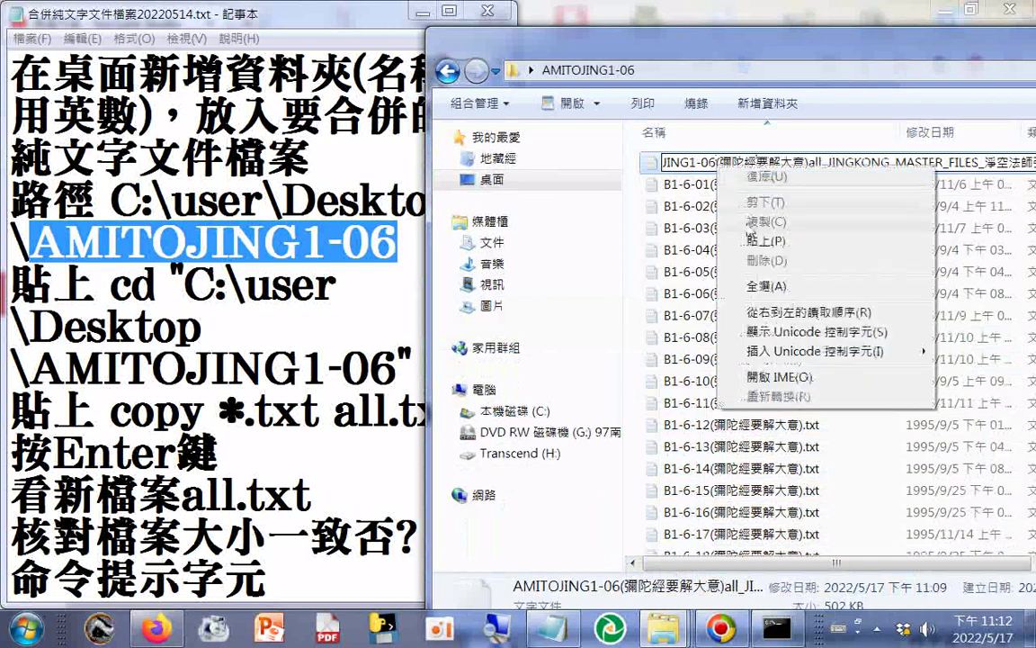
pyautogui.click(750, 237)
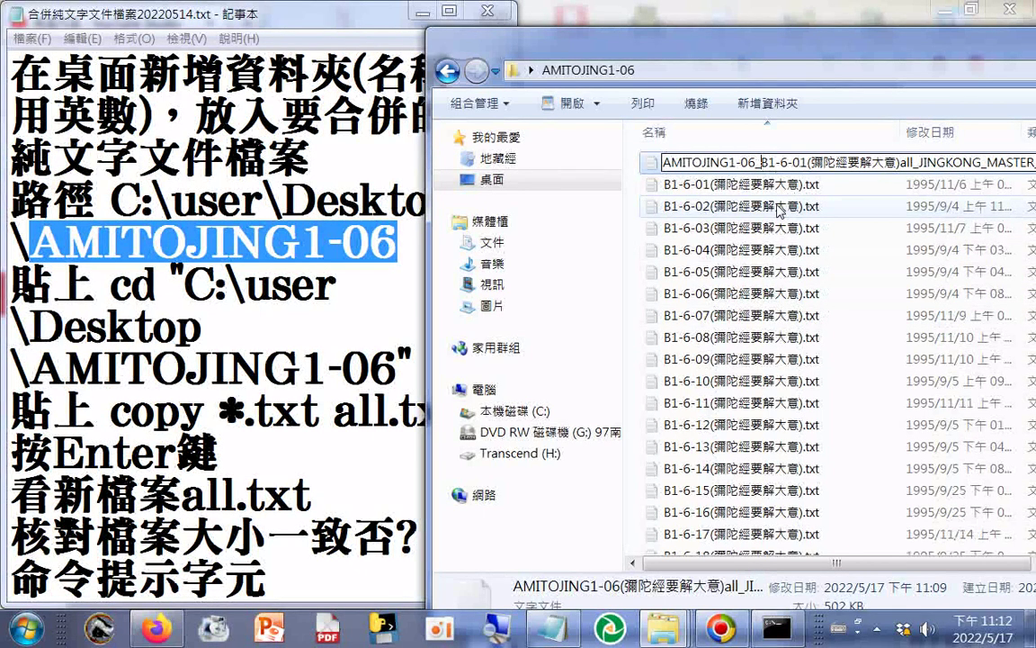
# Step: Check the last source file's number and complete the range in the merged file's name as B1-6-01...20
pyautogui.click(806, 166)
pyautogui.write('_')
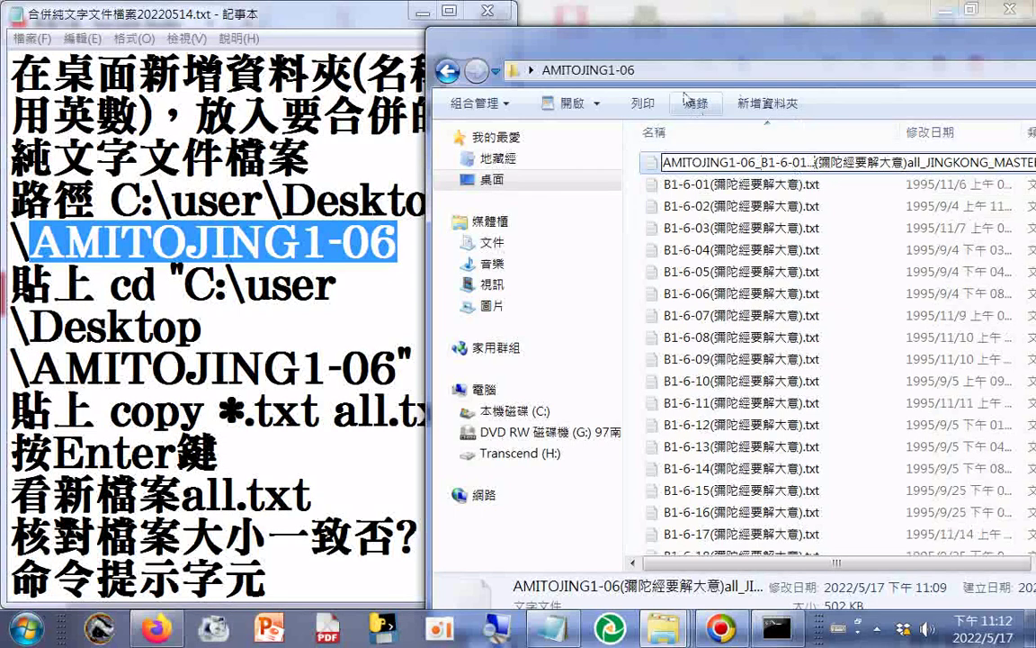
pyautogui.click(675, 51)
pyautogui.scroll(-1, 745, 485)
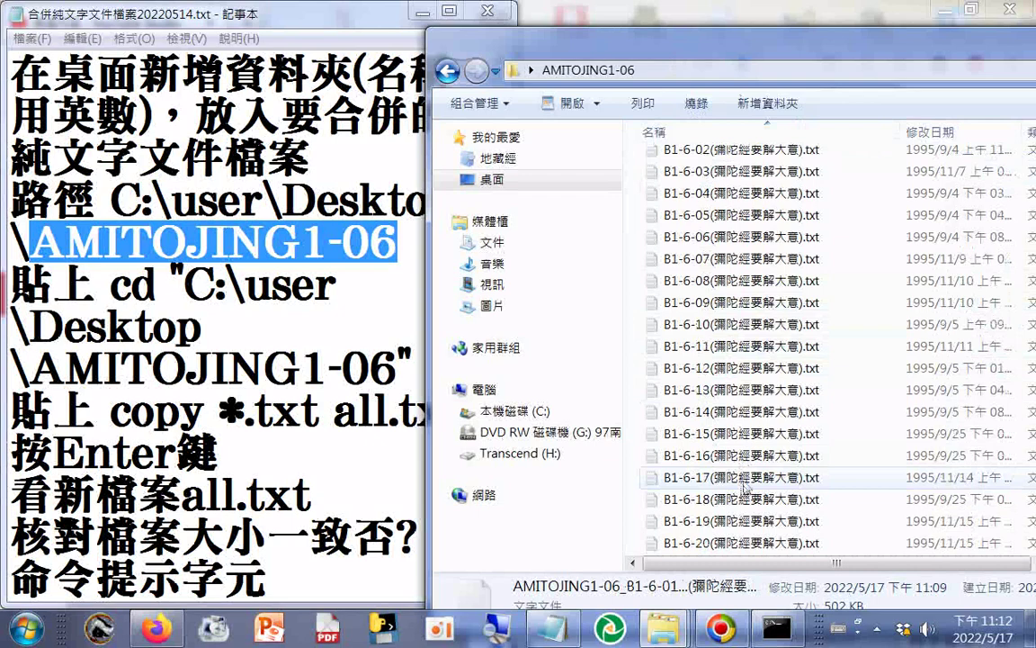
pyautogui.scroll(1, 745, 486)
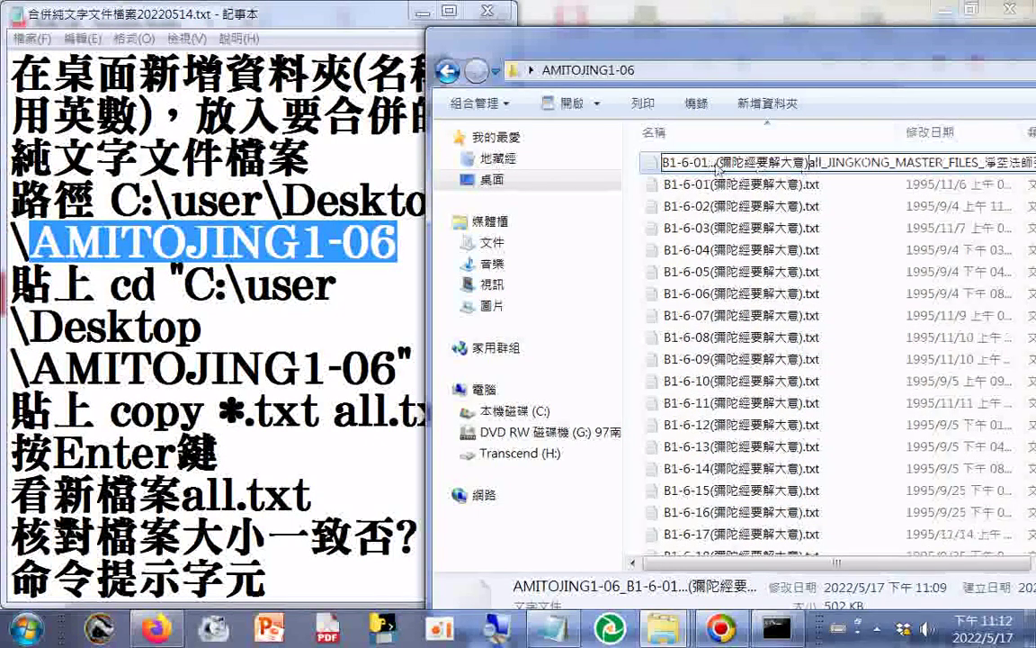
pyautogui.write('20')
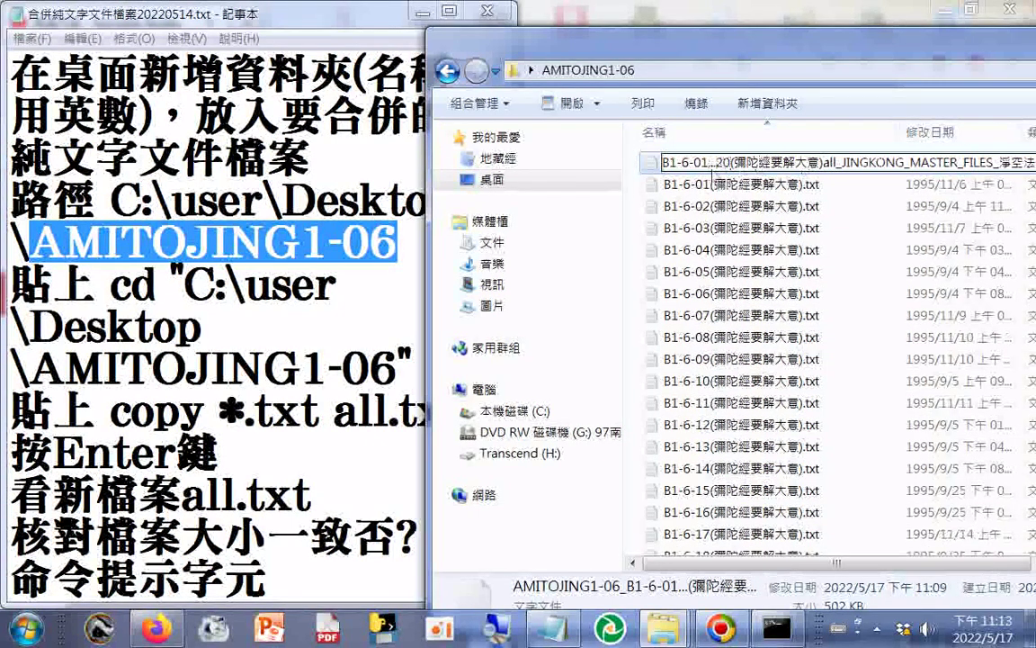
pyautogui.press('Return')
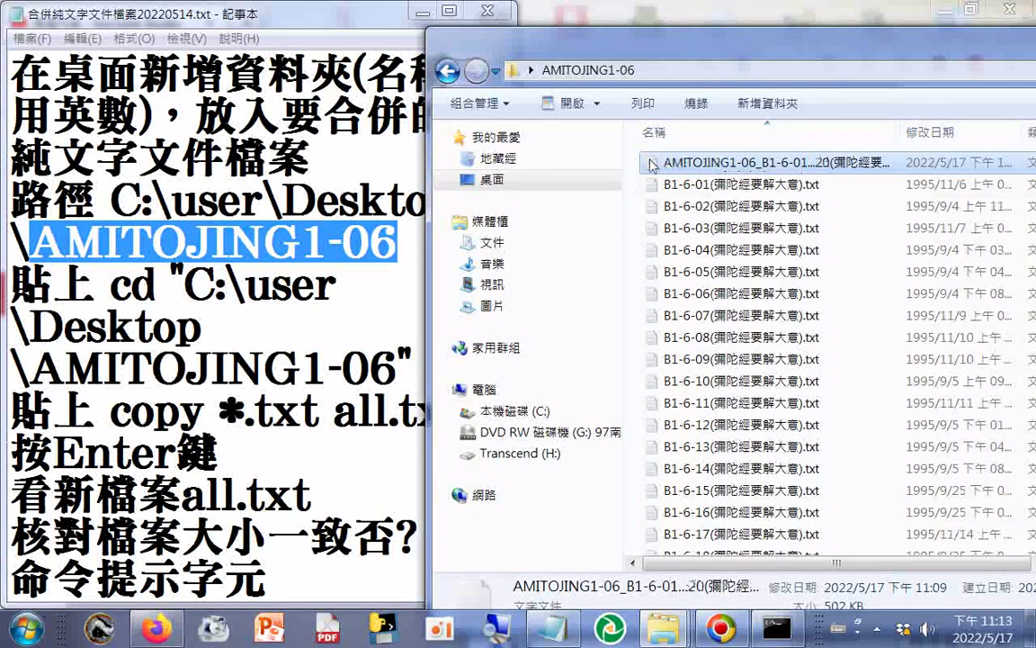
# Step: Copy the merged file from the AMITOJING1-06 folder and paste it into the 1-06(彌陀經要解大意)(TXT檔) source folder
pyautogui.click(742, 166)
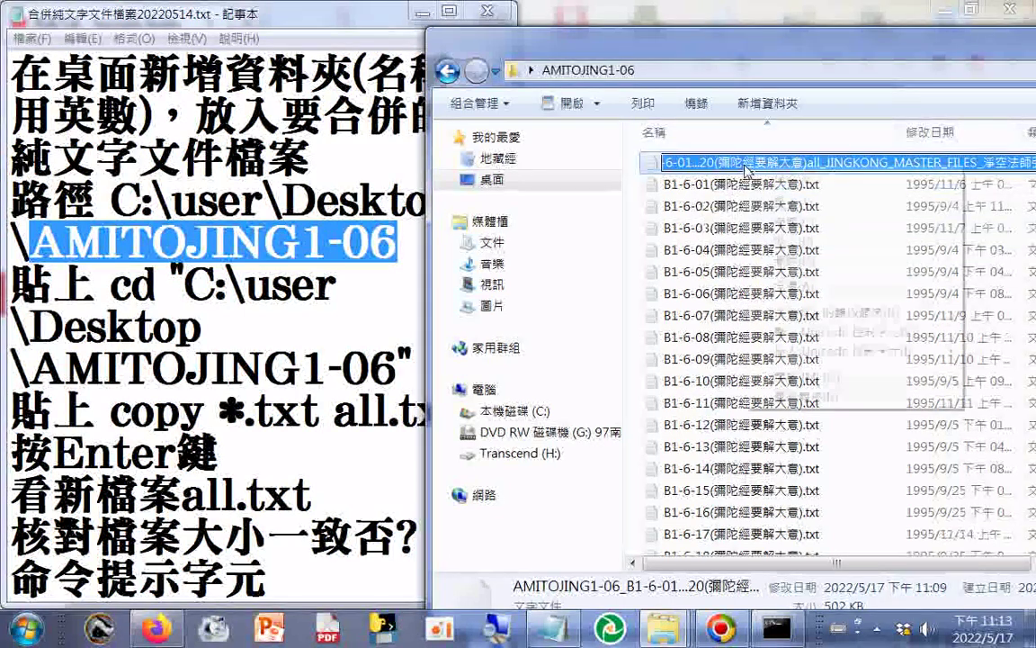
pyautogui.rightClick(745, 169)
pyautogui.click(693, 215)
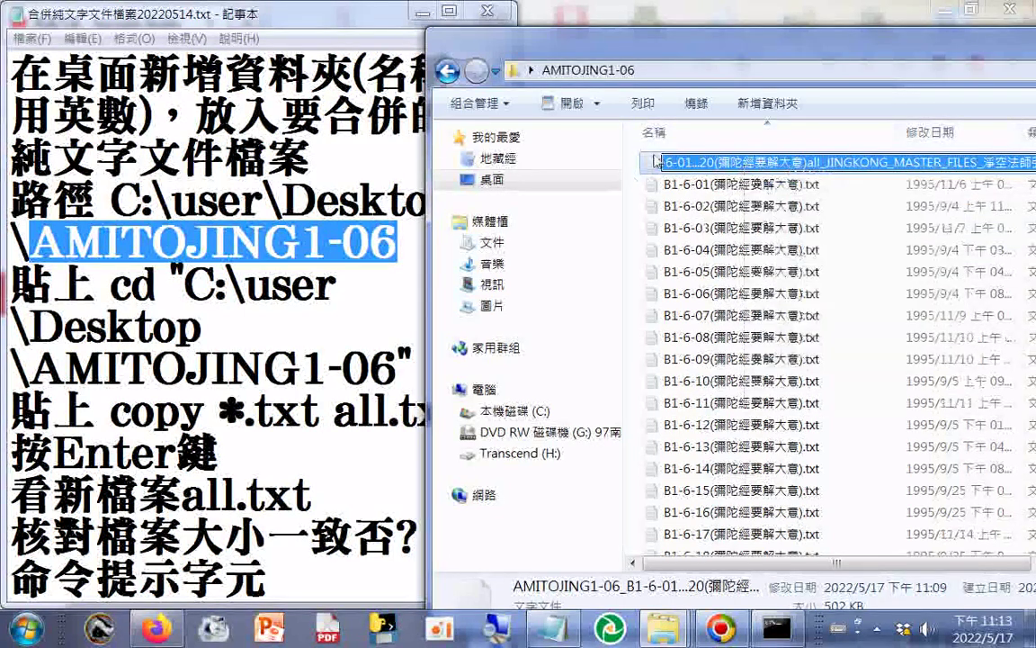
pyautogui.rightClick(657, 162)
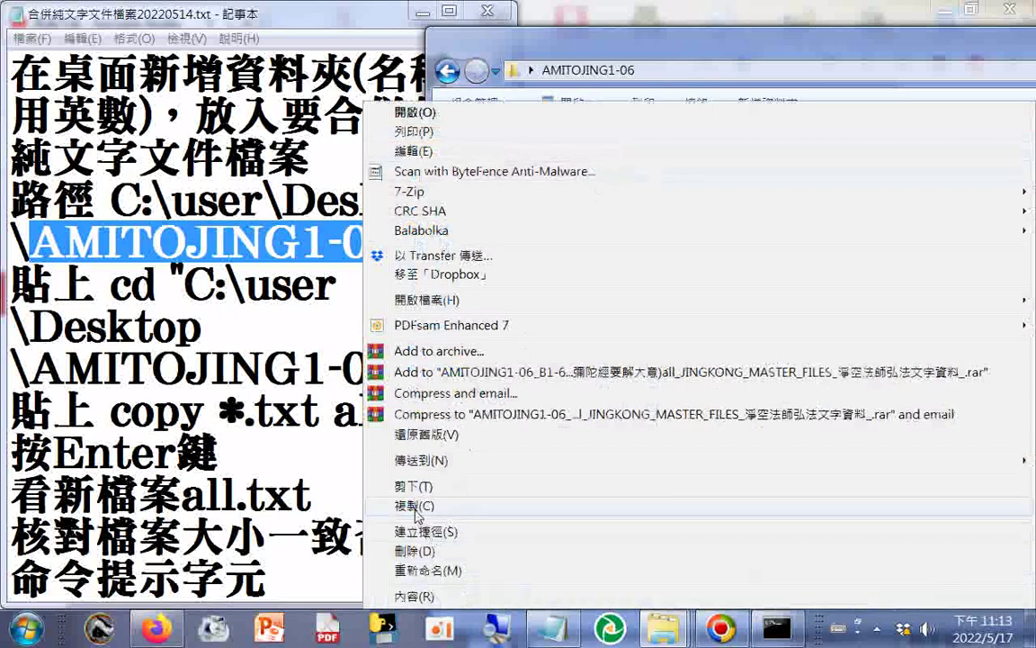
pyautogui.click(415, 506)
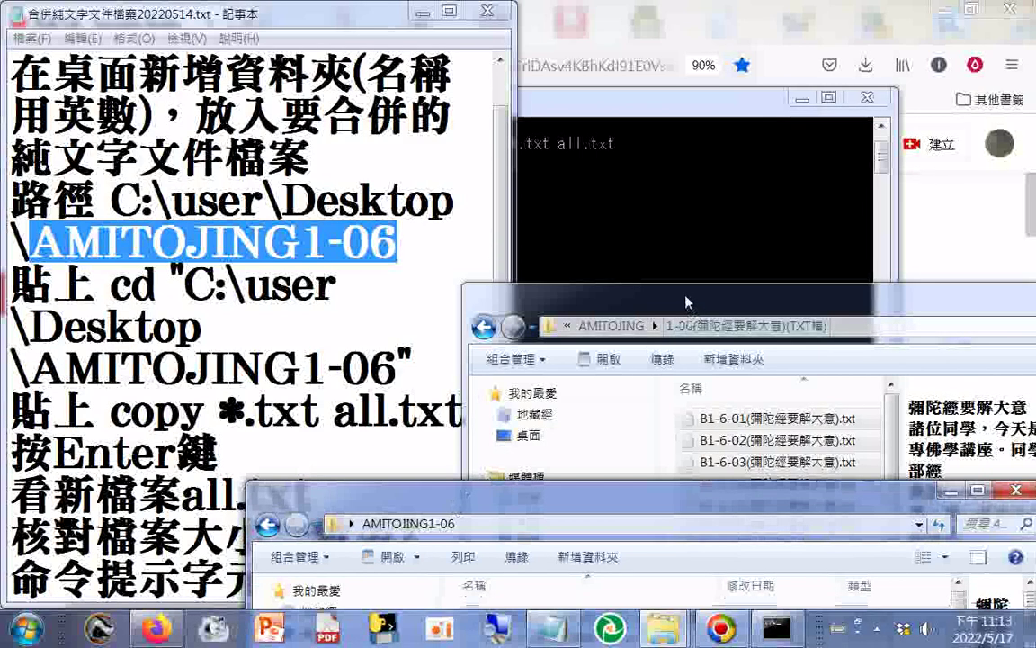
pyautogui.moveTo(686, 302); pyautogui.dragTo(581, 36)
pyautogui.rightClick(572, 279)
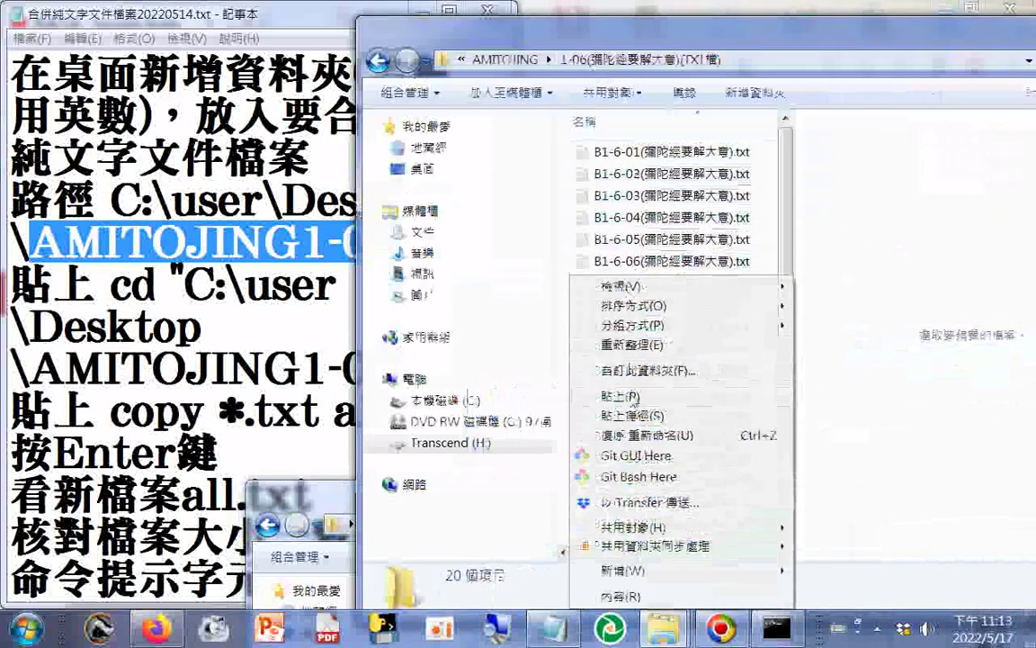
pyautogui.click(697, 396)
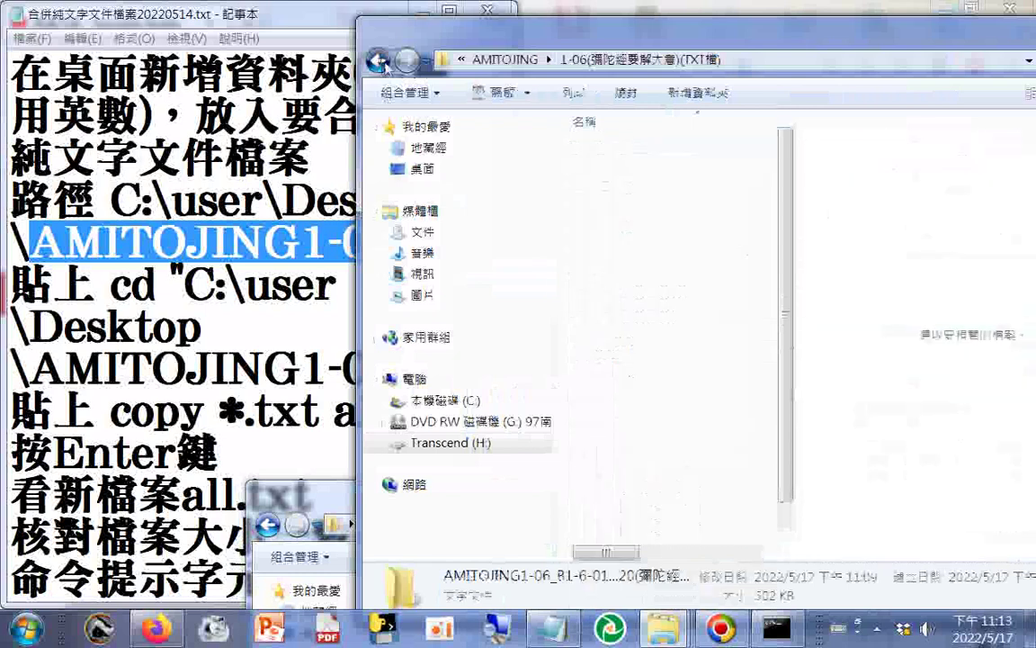
# Step: Go up to the AMITOJING folder and append ok to the name of the 1-06(彌陀經要解大意)(TXT檔) folder
pyautogui.press('BackSpace')
pyautogui.click(744, 241)
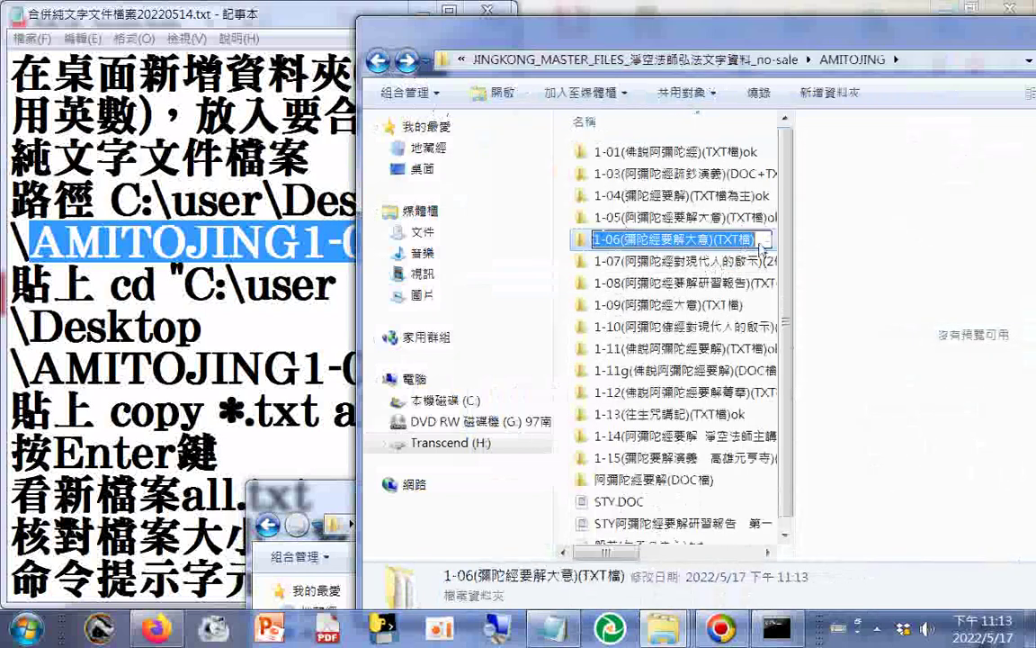
pyautogui.click(758, 242)
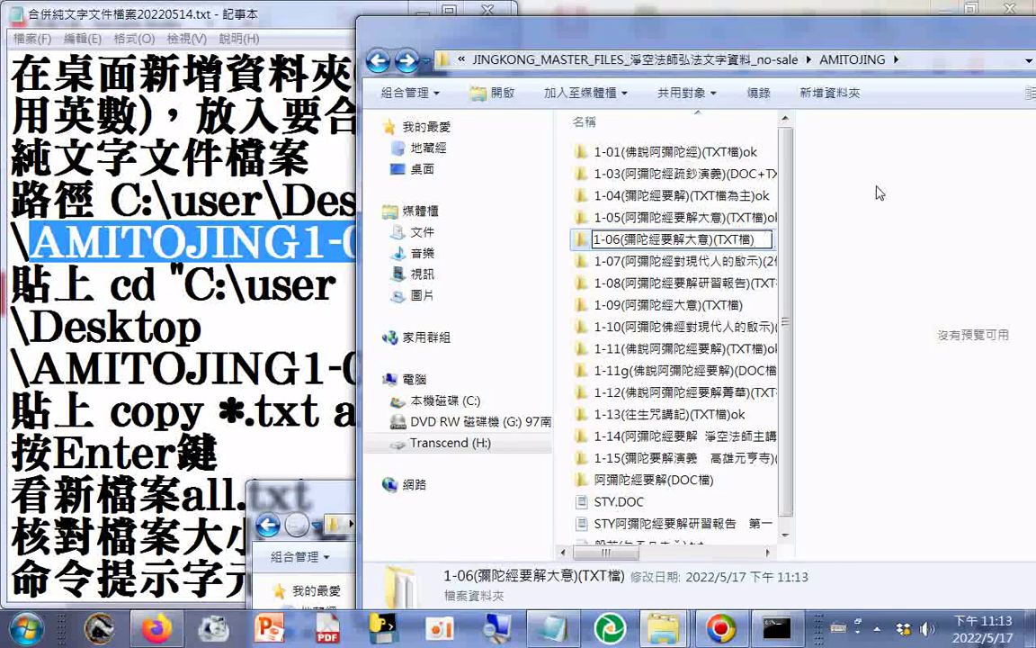
pyautogui.write('ok')
pyautogui.press('Return')
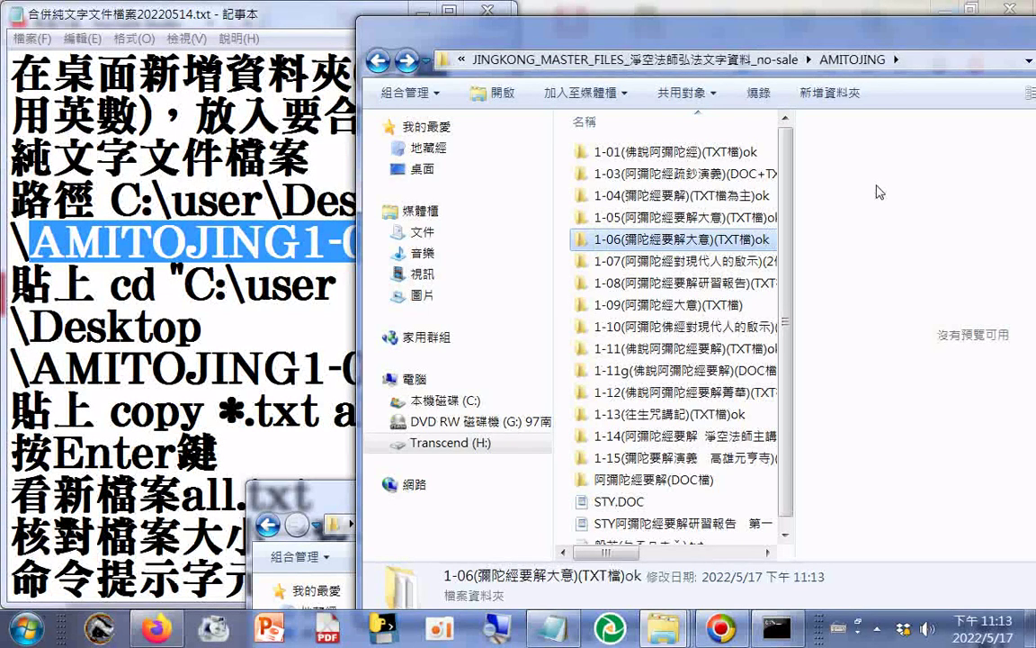
# Step: Enter the 1-07(阿彌陀經對現代人的啟示)(2個doc檔) folder, open 1-10-7.doc in Microsoft Word and dismiss the activation wizard
pyautogui.doubleClick(711, 262)
pyautogui.rightClick(627, 154)
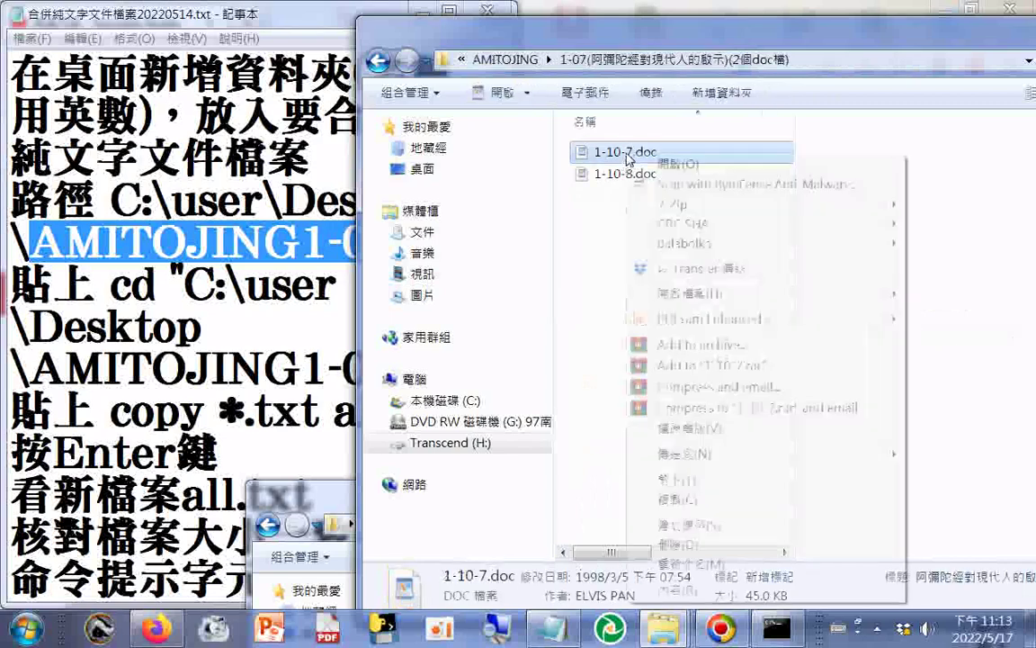
pyautogui.moveTo(715, 304)
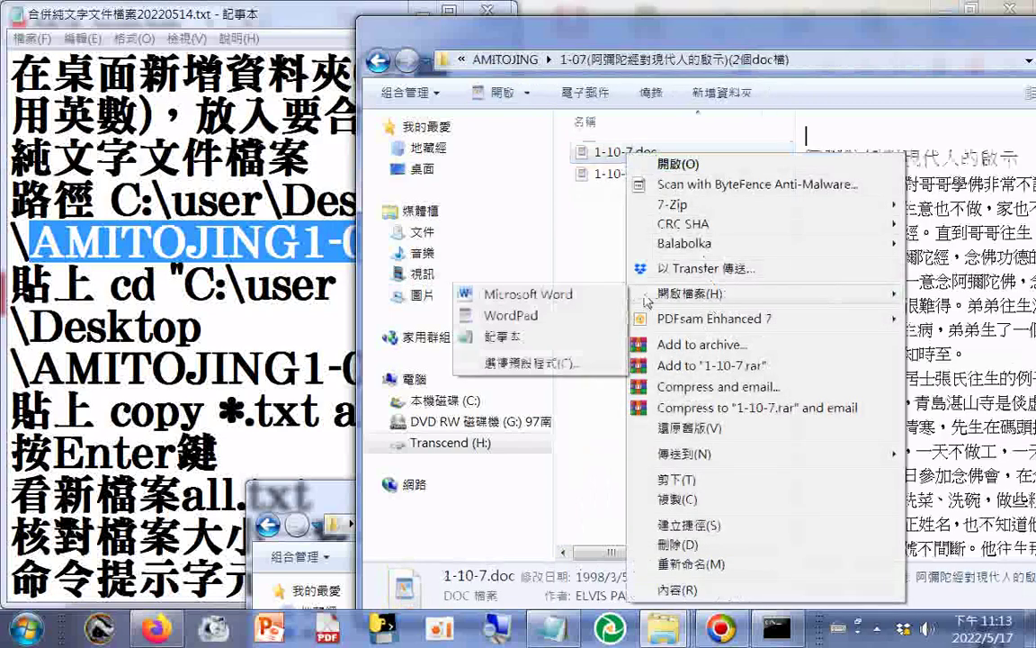
pyautogui.click(528, 295)
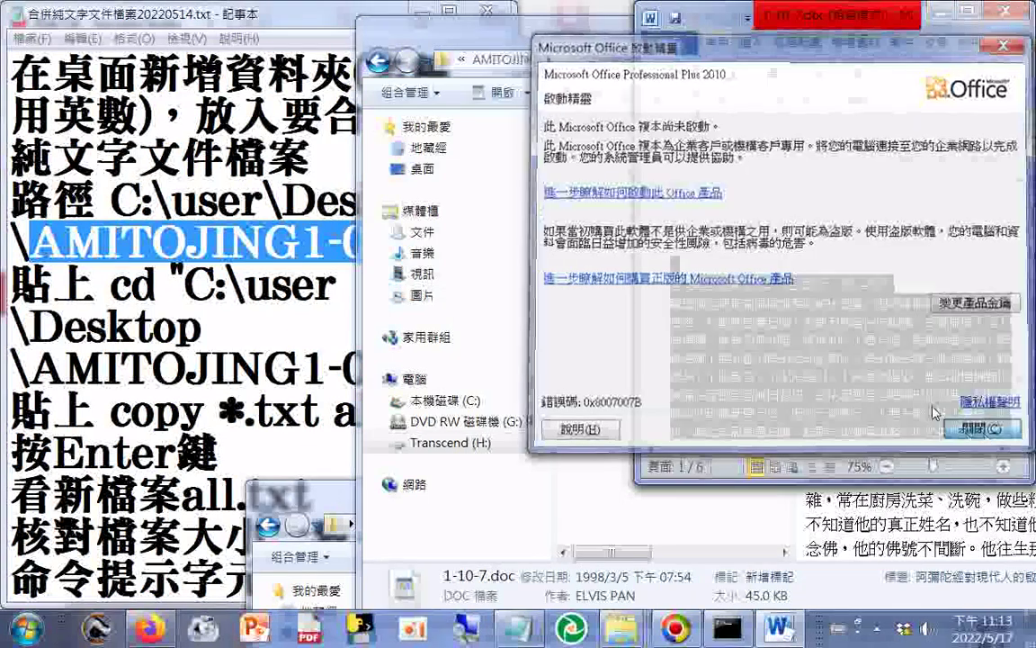
pyautogui.press('Escape')
# Step: Copy the entire text of 1-10-7.doc and paste it into a new Notepad document
pyautogui.hotkey('ctrl', 'a')
pyautogui.rightClick(812, 204)
pyautogui.click(850, 236)
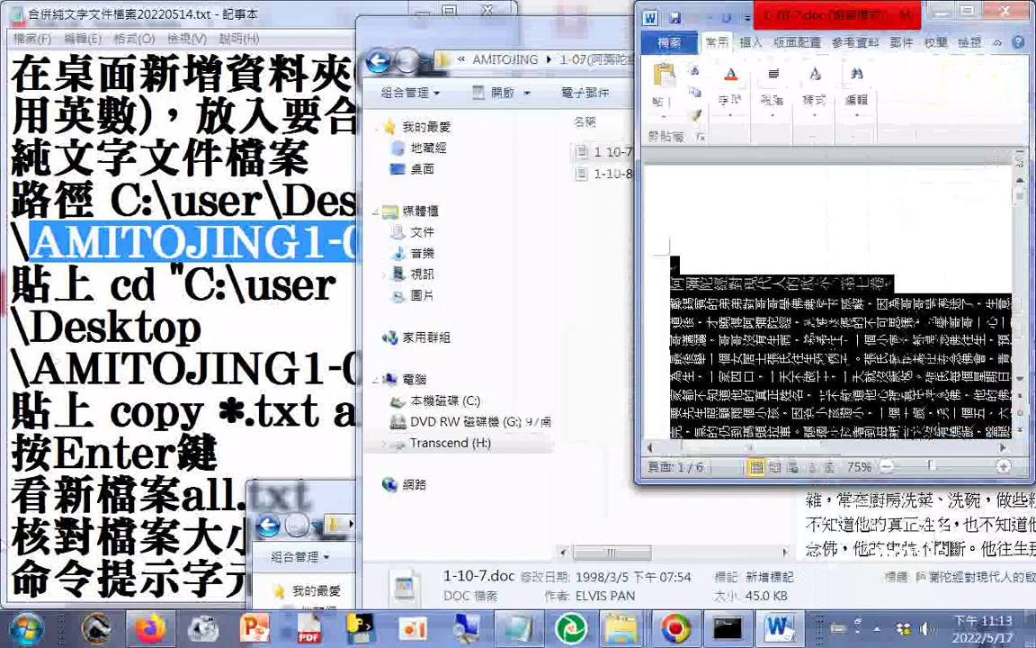
pyautogui.click(25, 629)
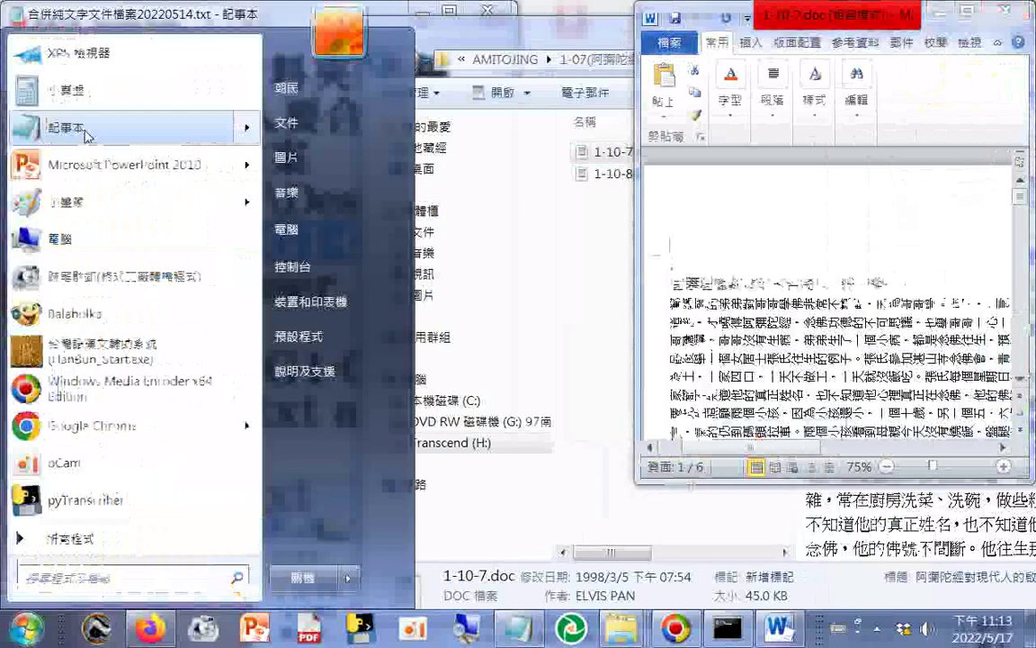
pyautogui.click(84, 133)
pyautogui.rightClick(253, 351)
pyautogui.click(303, 424)
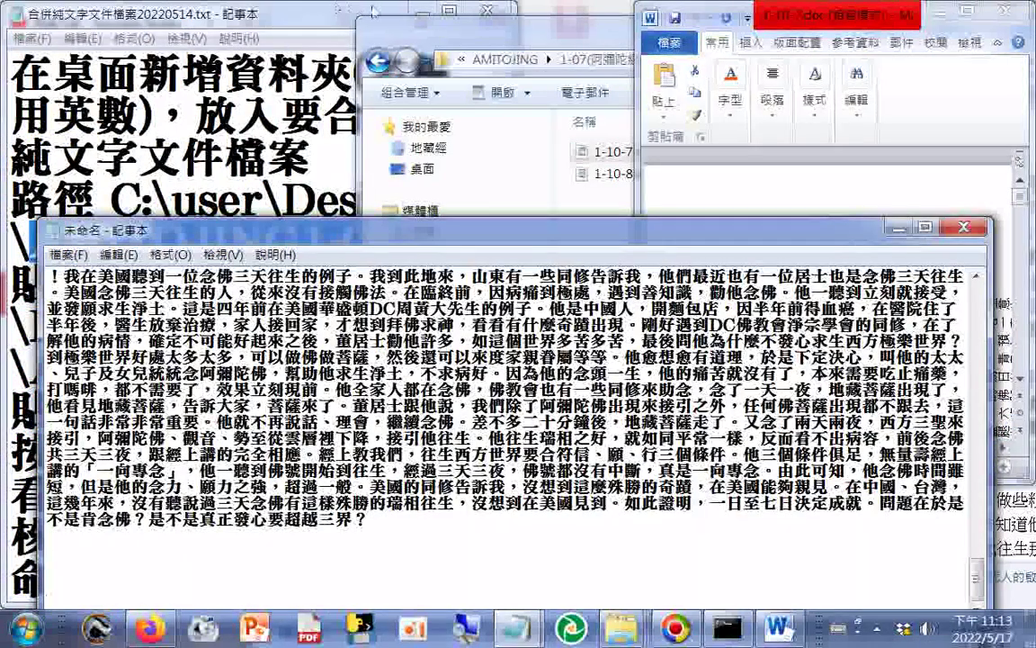
# Step: Try to open 1-10-8.doc in Microsoft Word, dismiss the error and close 1-10-7.doc
pyautogui.rightClick(615, 165)
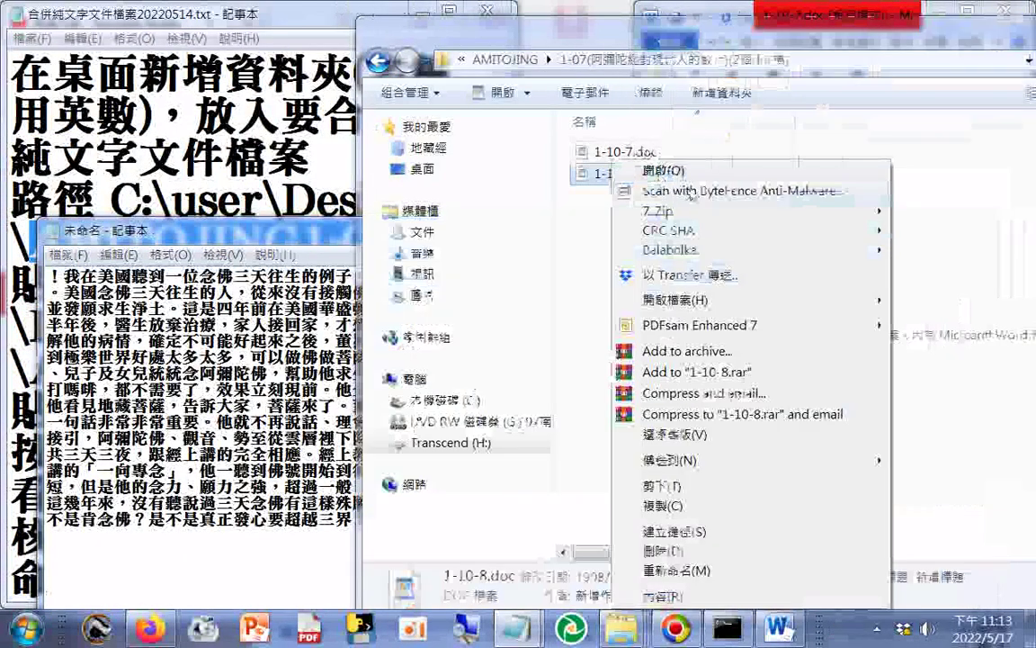
pyautogui.moveTo(717, 302)
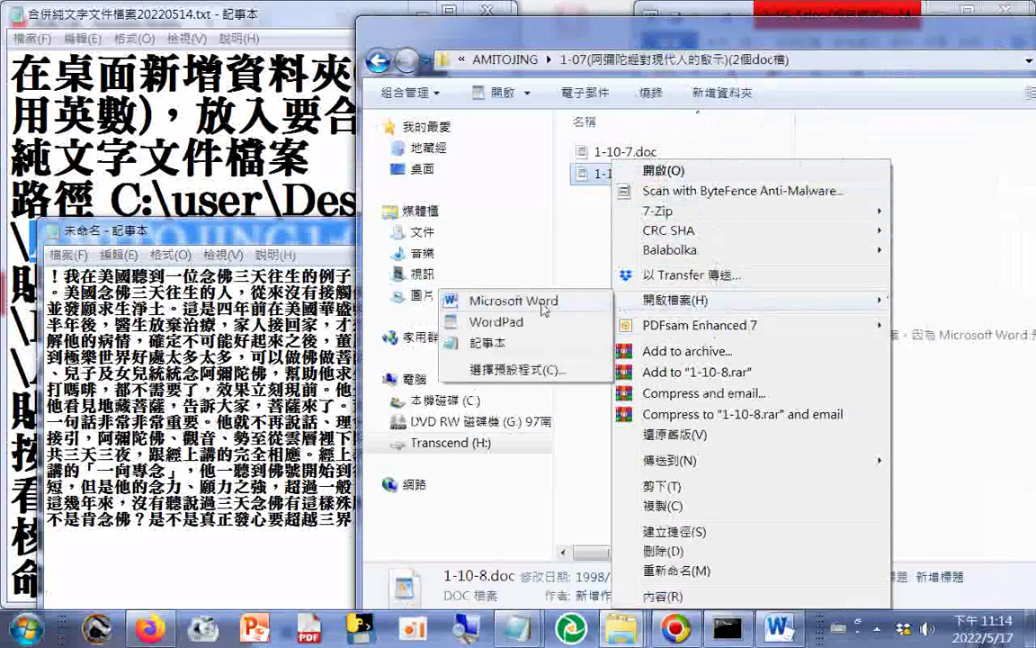
pyautogui.click(548, 300)
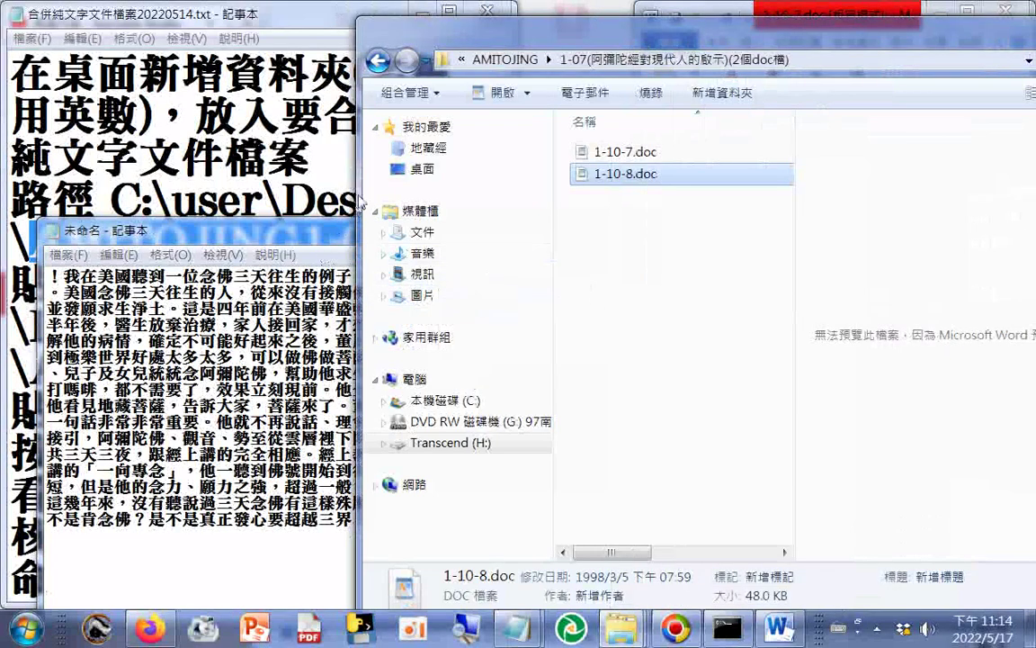
pyautogui.click(300, 243)
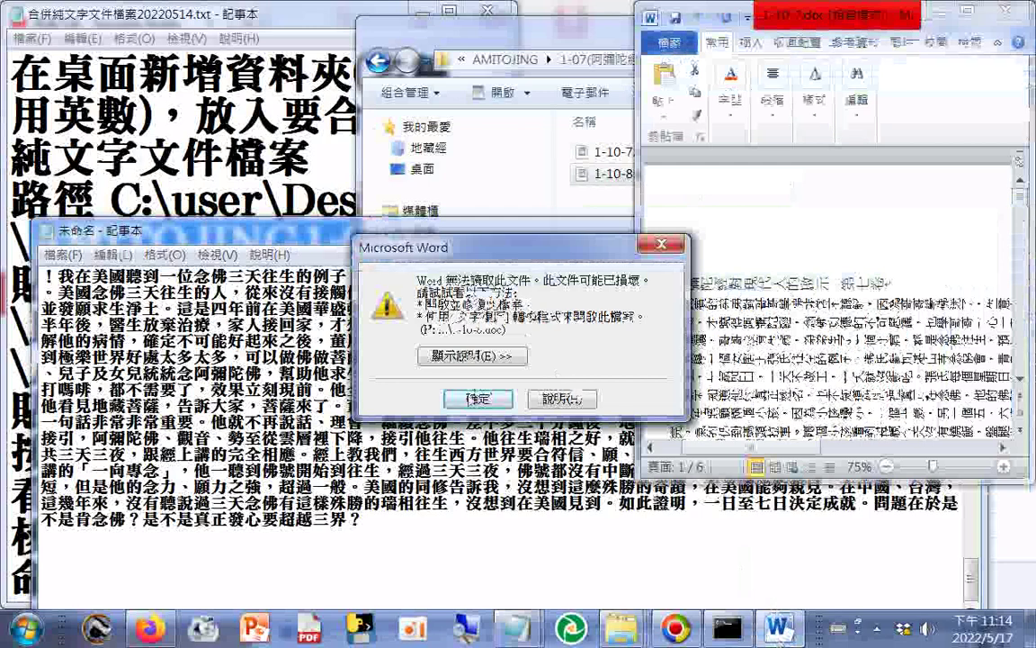
pyautogui.click(477, 399)
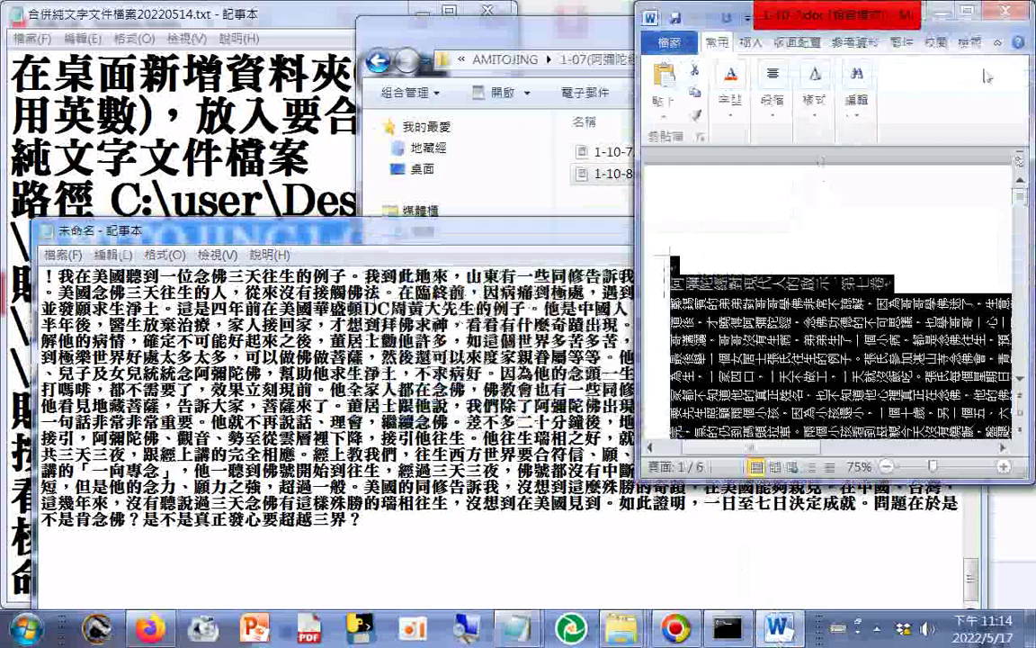
pyautogui.click(1000, 14)
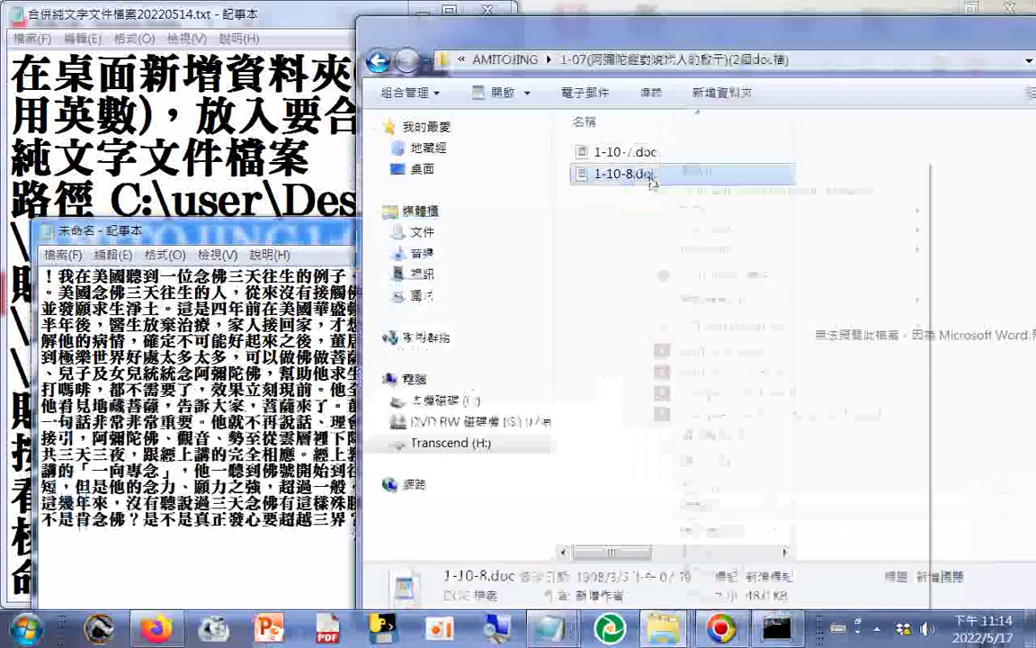
# Step: Try again to open 1-10-8.doc and read the error's help text on recovering damaged files
pyautogui.rightClick(651, 171)
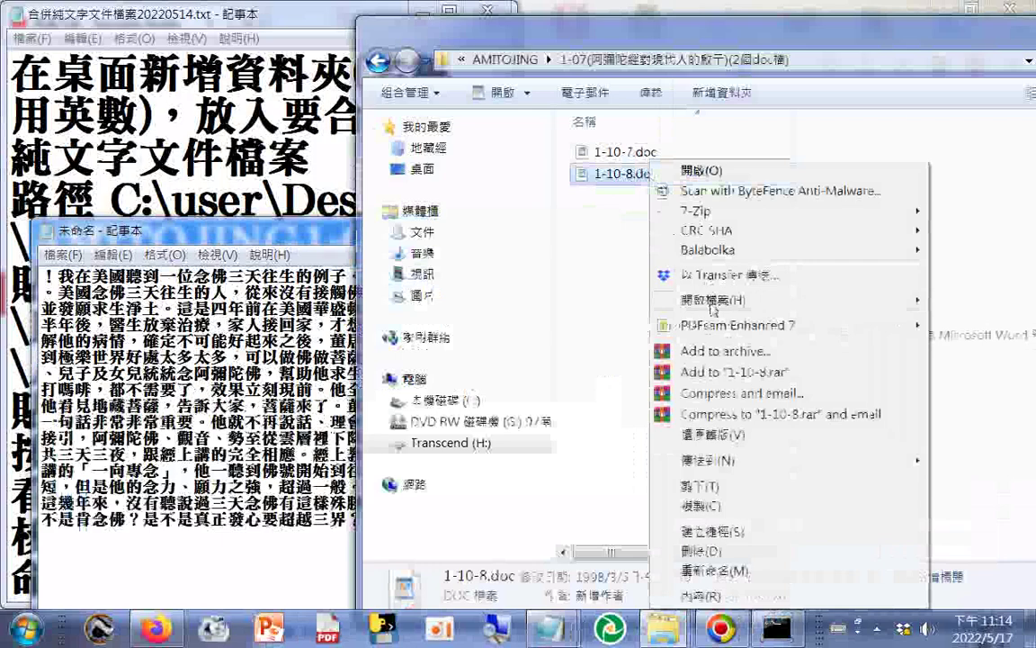
pyautogui.click(702, 170)
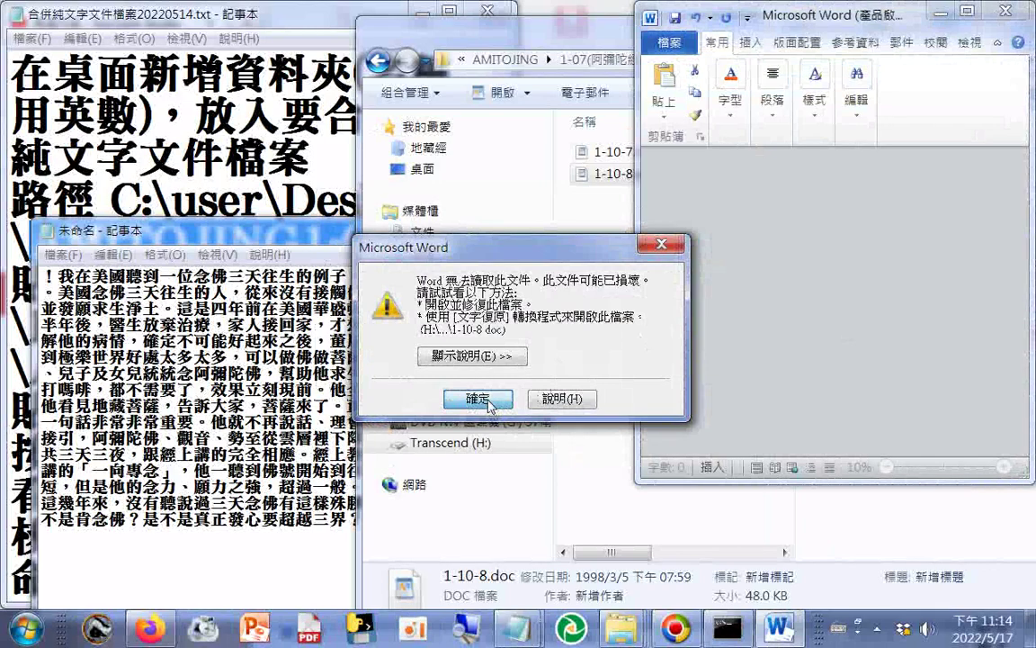
pyautogui.click(478, 398)
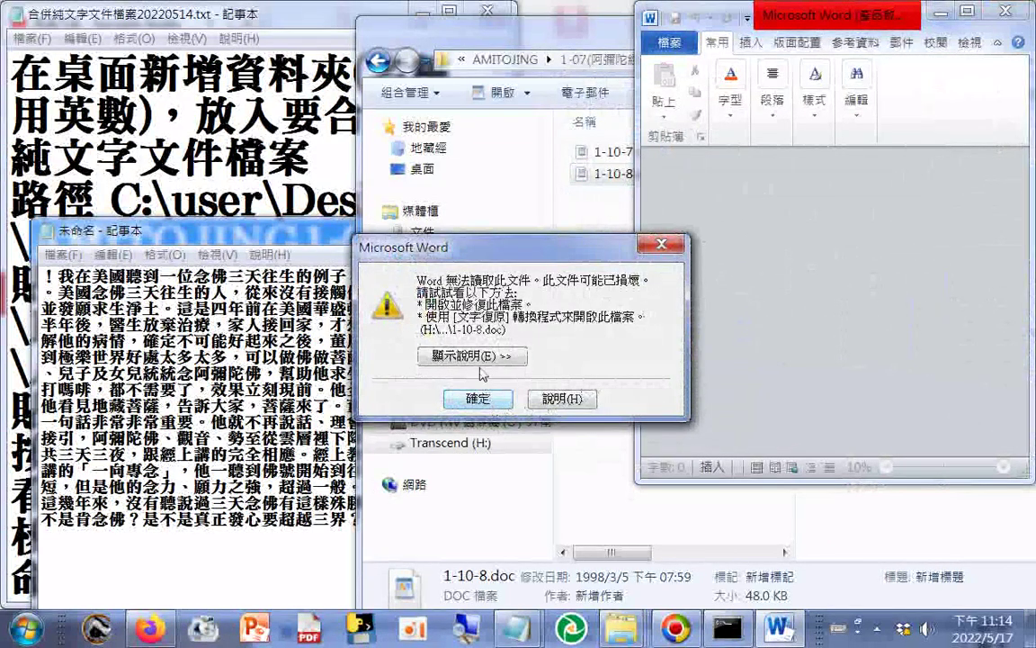
pyautogui.click(450, 356)
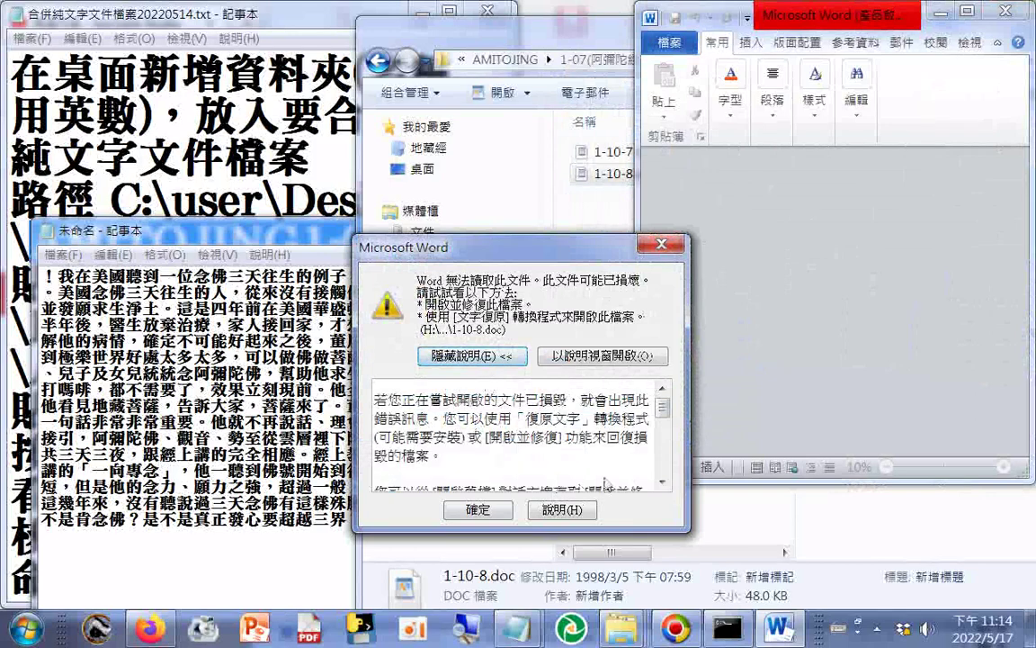
pyautogui.moveTo(526, 398); pyautogui.dragTo(583, 419)
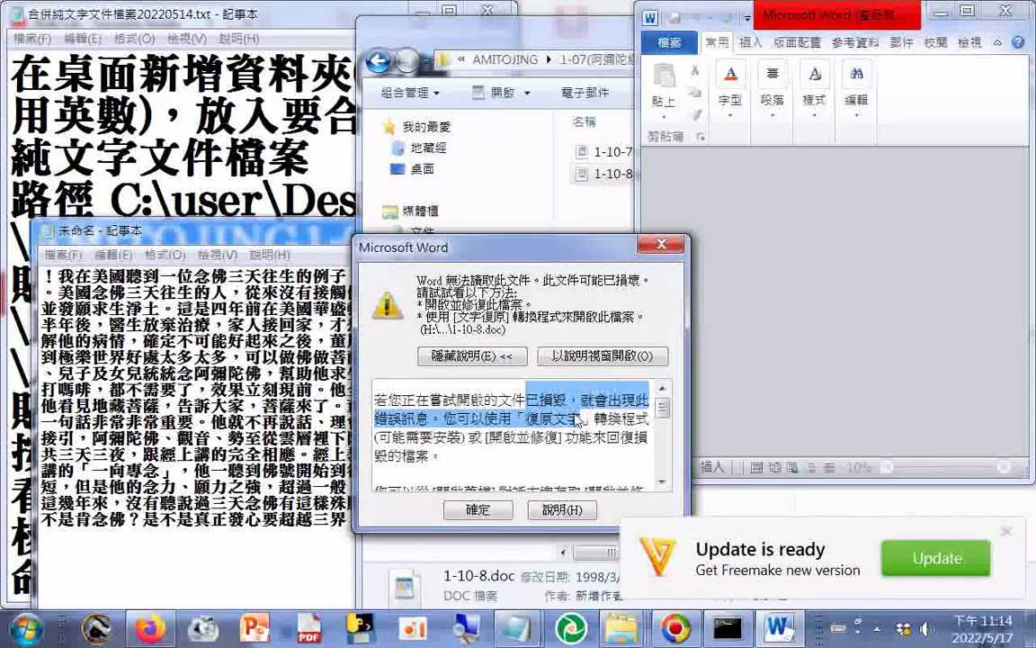
pyautogui.moveTo(584, 431); pyautogui.dragTo(580, 457)
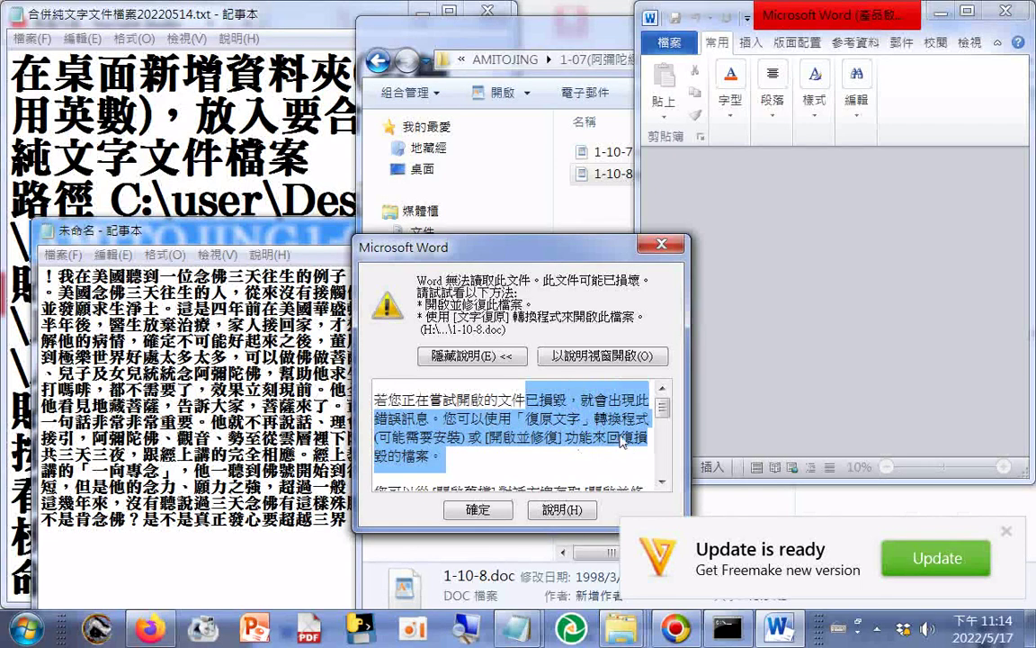
pyautogui.scroll(-1, 623, 441)
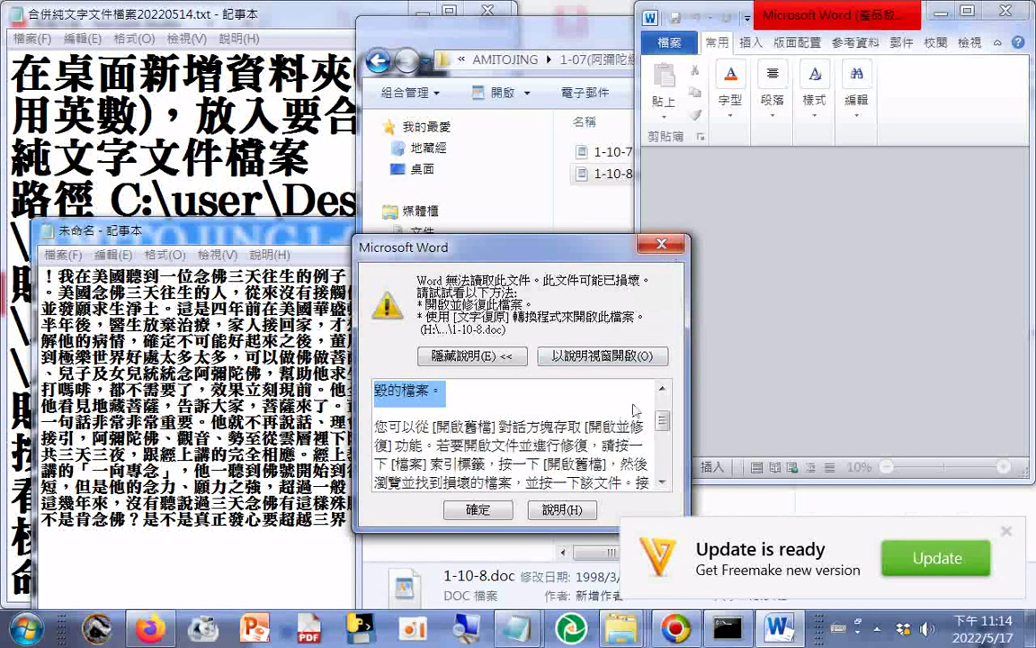
pyautogui.scroll(-2, 626, 420)
pyautogui.scroll(-1, 637, 414)
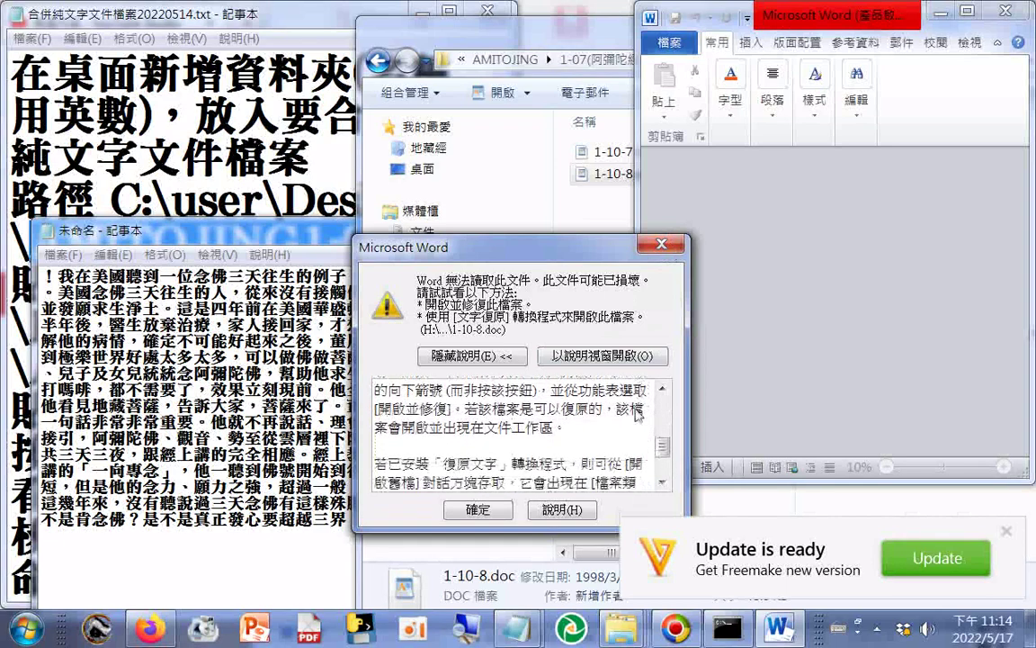
pyautogui.scroll(-1, 637, 412)
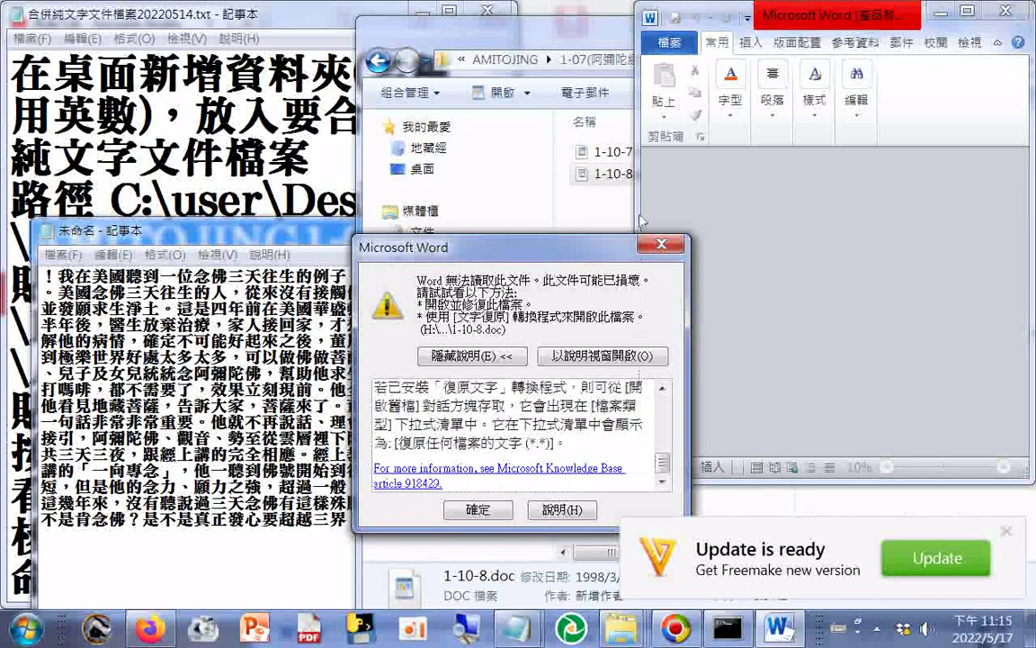
pyautogui.click(661, 244)
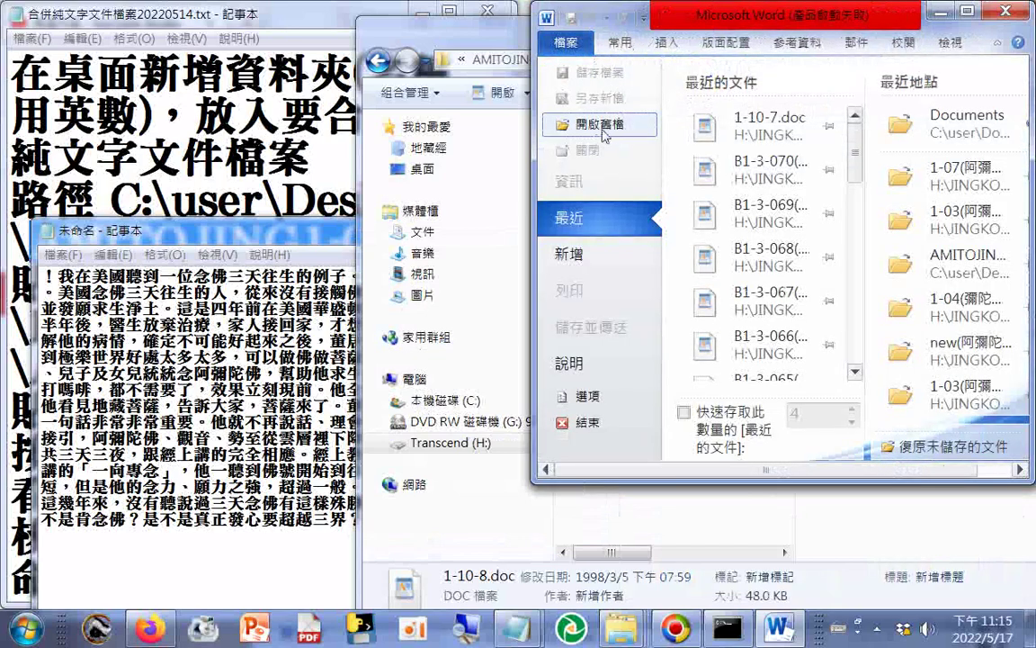
# Step: Bring up Word's Open dialog and browse on Transcend (H:) through JINGKONG_MASTER_FILES and AMITOJING to the 1-07(阿彌陀經對現代人的啟示)(2個doc檔) folder
pyautogui.click(604, 126)
pyautogui.click(845, 453)
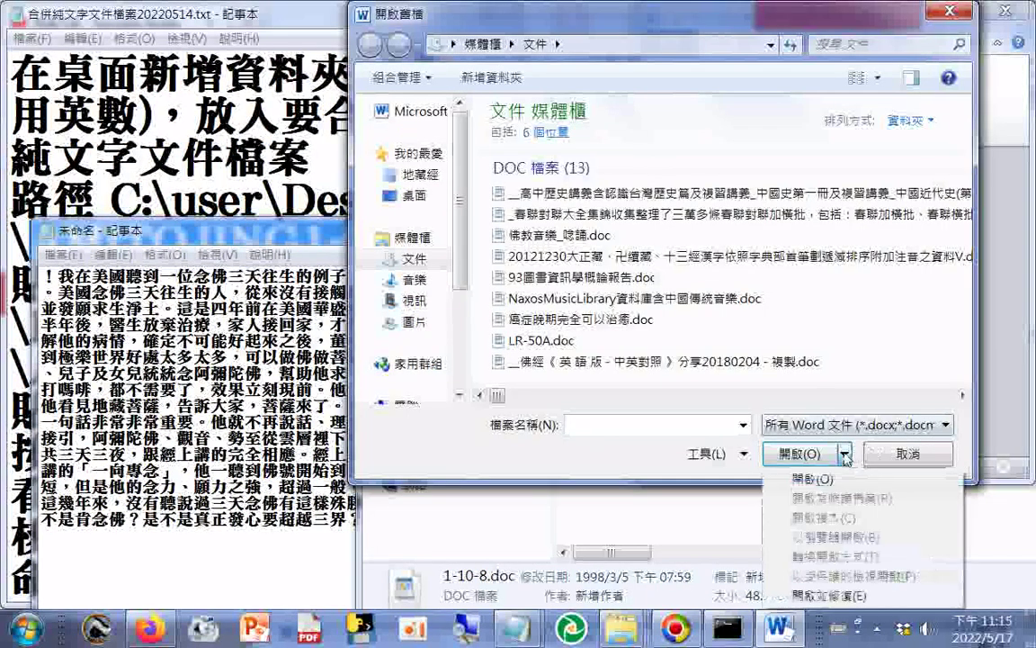
pyautogui.click(817, 596)
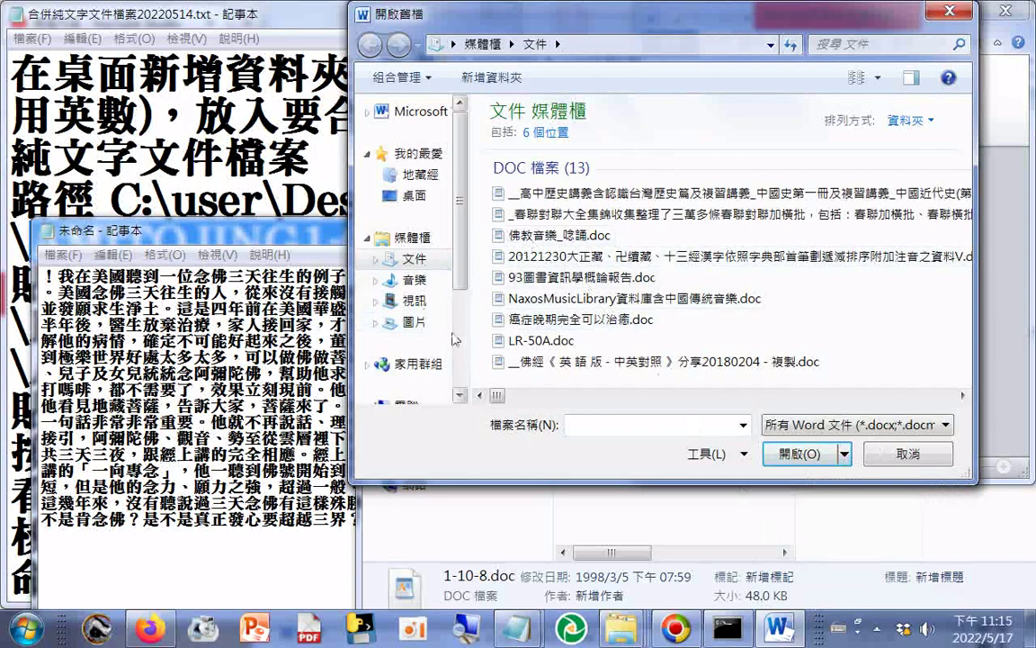
pyautogui.scroll(-3, 450, 333)
pyautogui.click(428, 314)
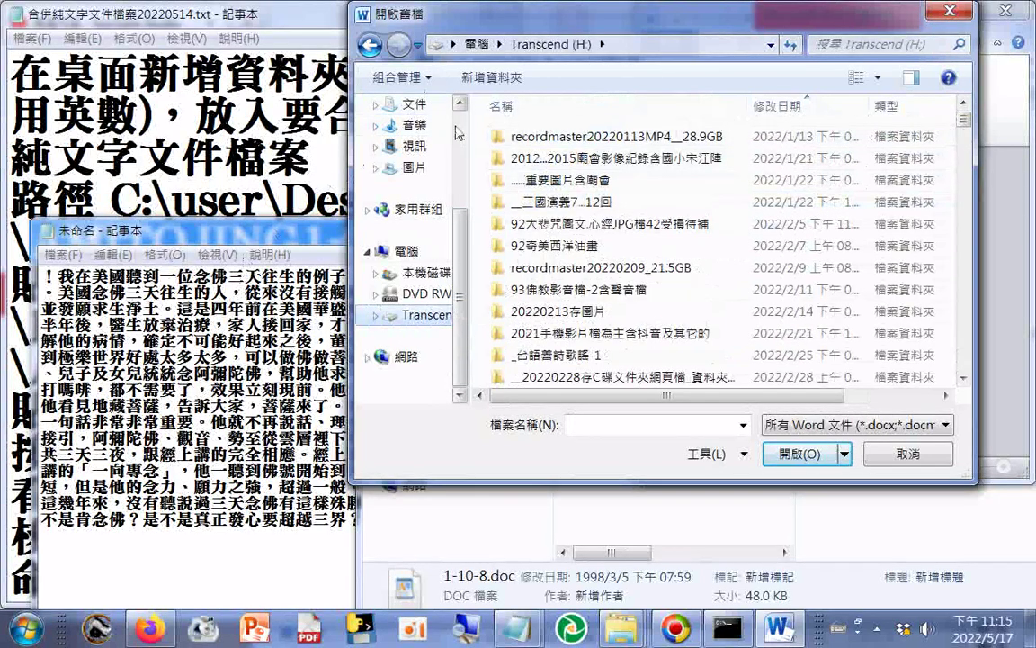
pyautogui.scroll(3, 432, 135)
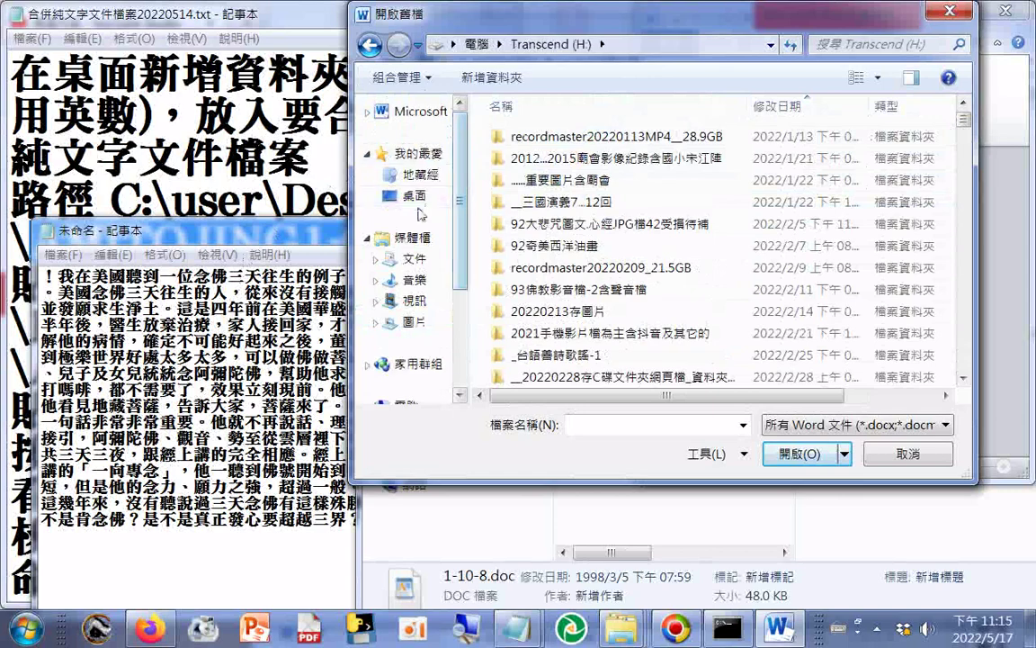
pyautogui.moveTo(963, 119); pyautogui.dragTo(984, 294)
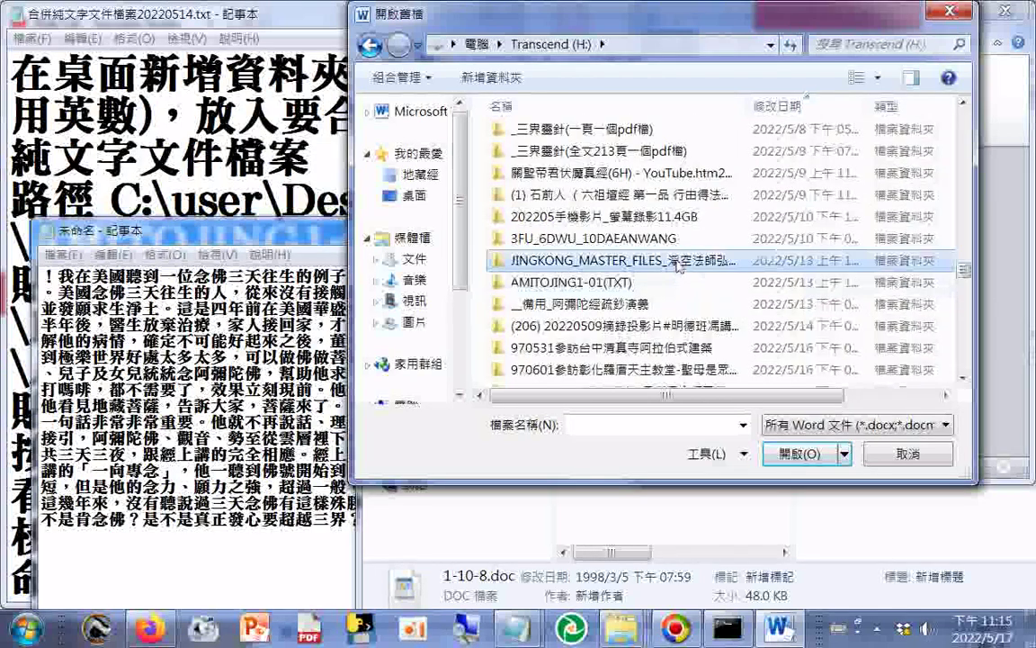
pyautogui.doubleClick(580, 246)
pyautogui.doubleClick(539, 223)
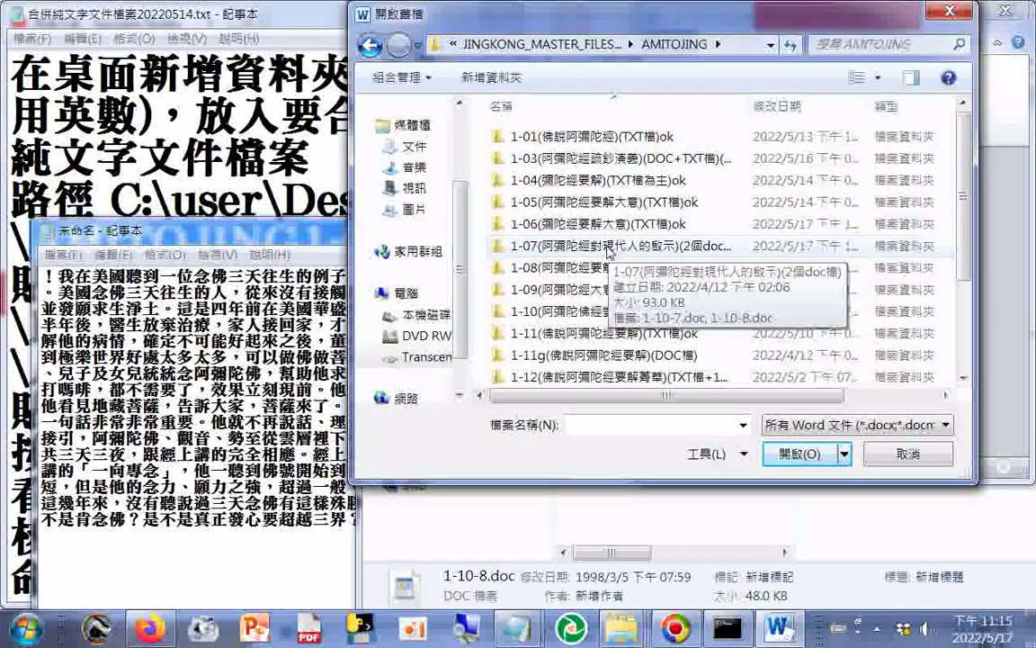
pyautogui.doubleClick(608, 250)
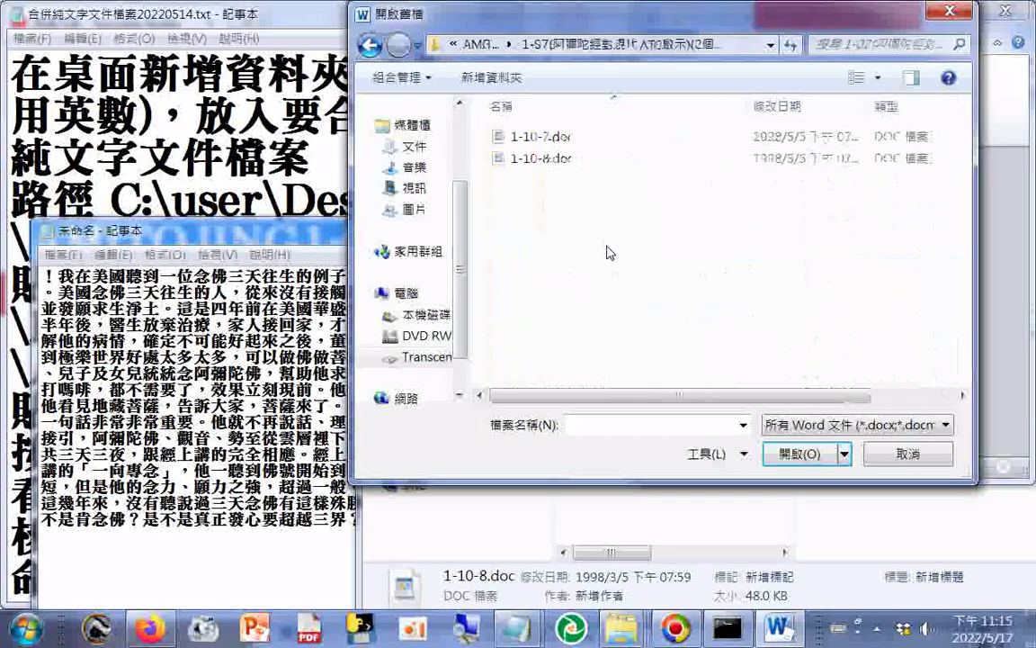
# Step: Try to open 1-10-8.doc normally and with Open and Repair, dismissing the error each time
pyautogui.doubleClick(538, 159)
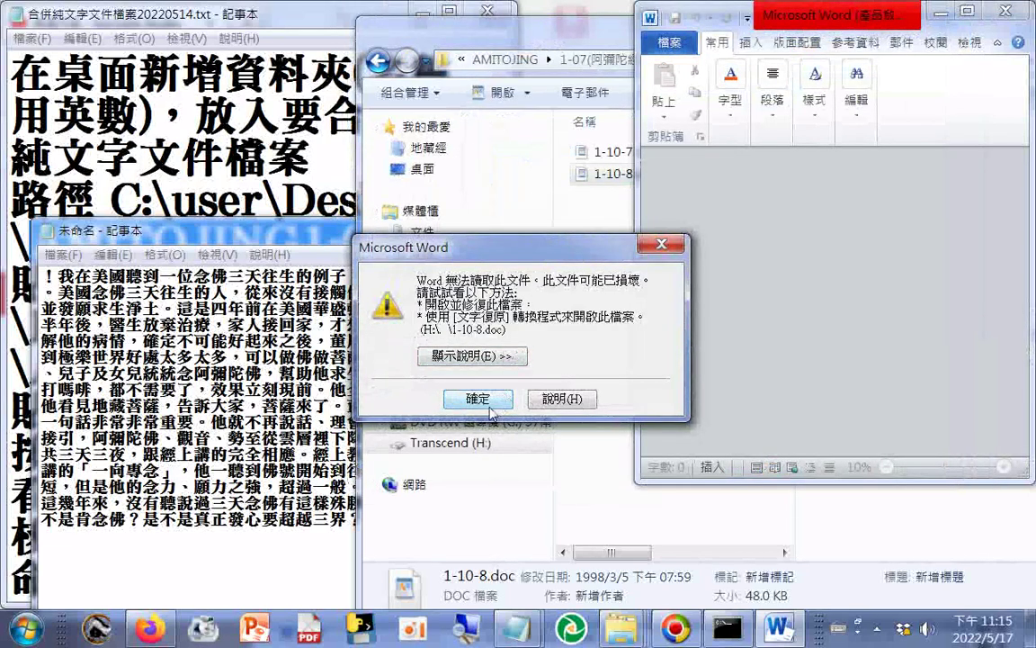
pyautogui.click(663, 246)
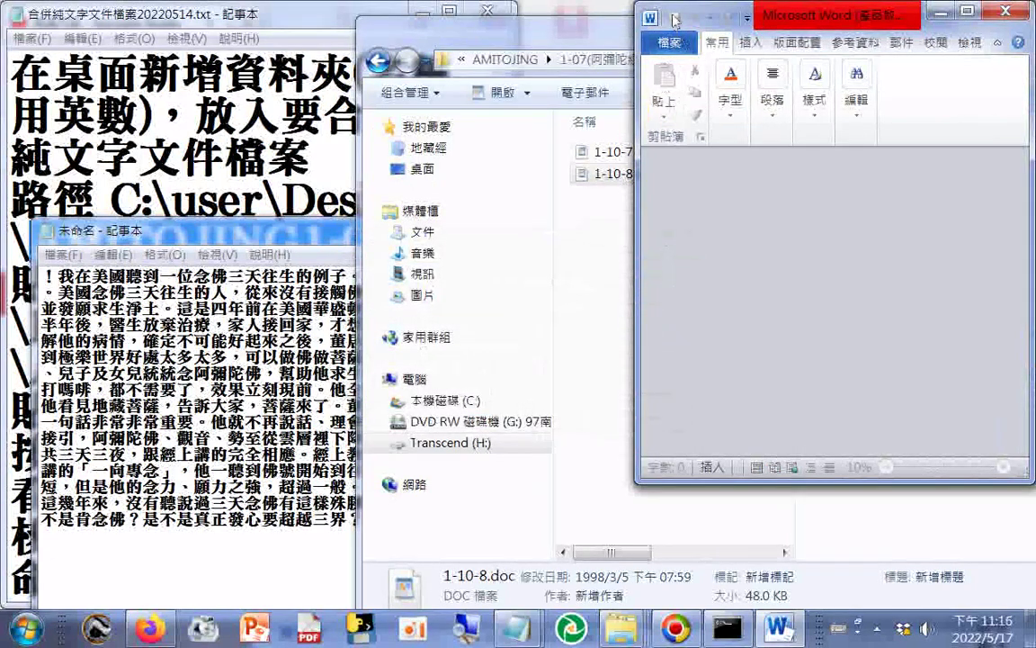
pyautogui.click(670, 42)
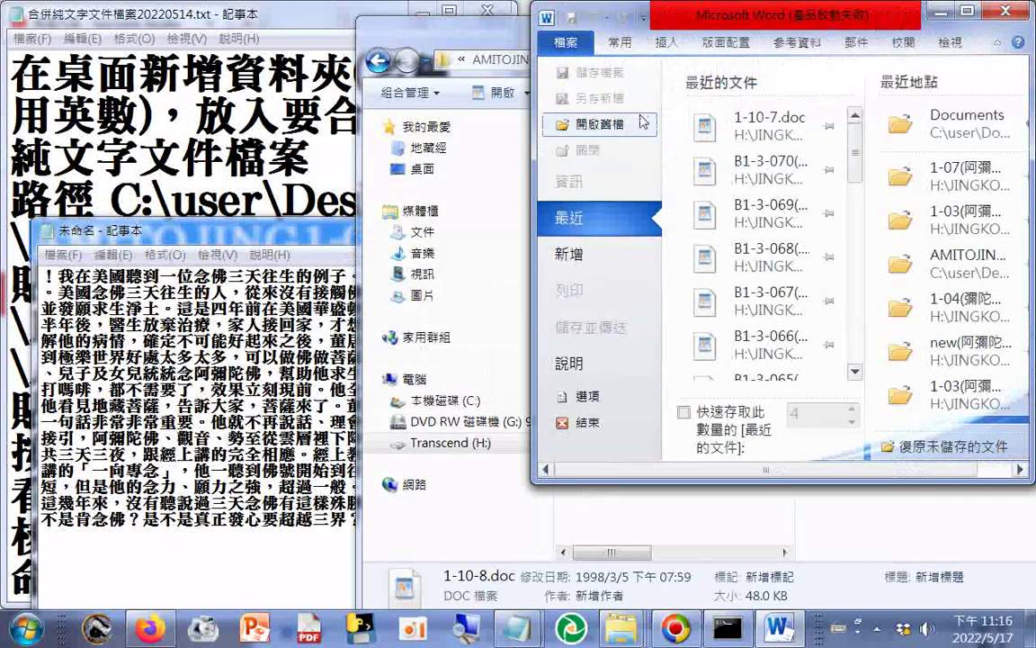
pyautogui.click(589, 126)
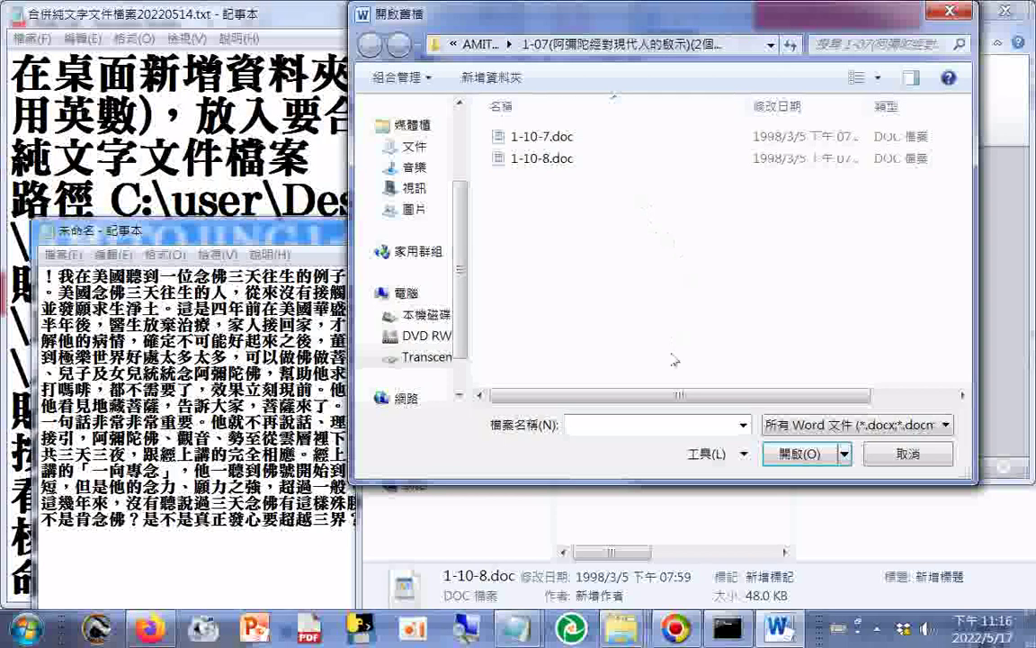
pyautogui.rightClick(545, 160)
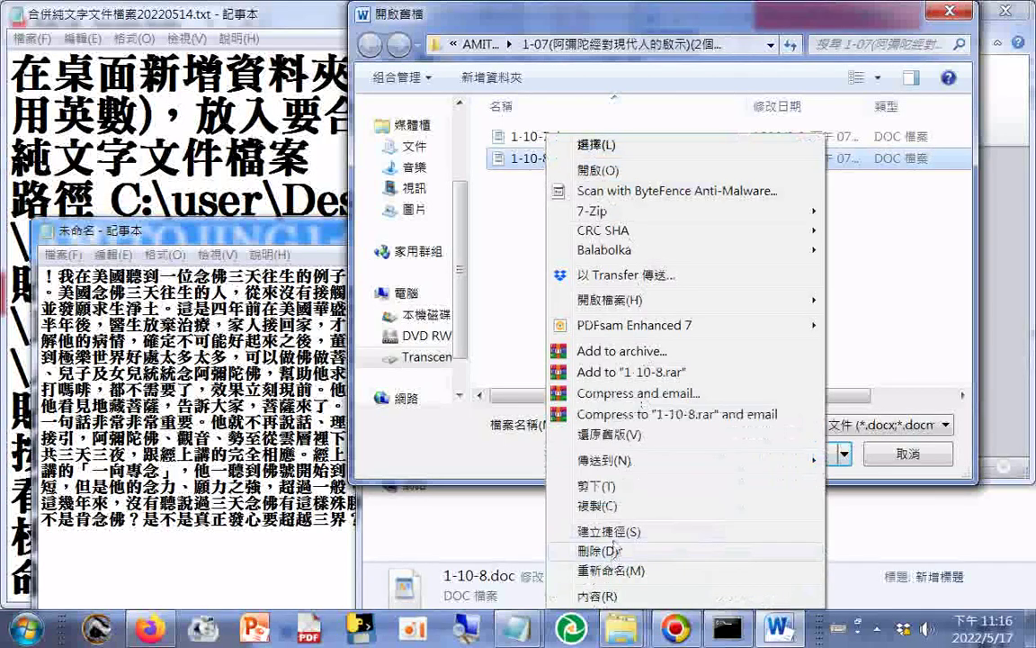
pyautogui.moveTo(629, 306)
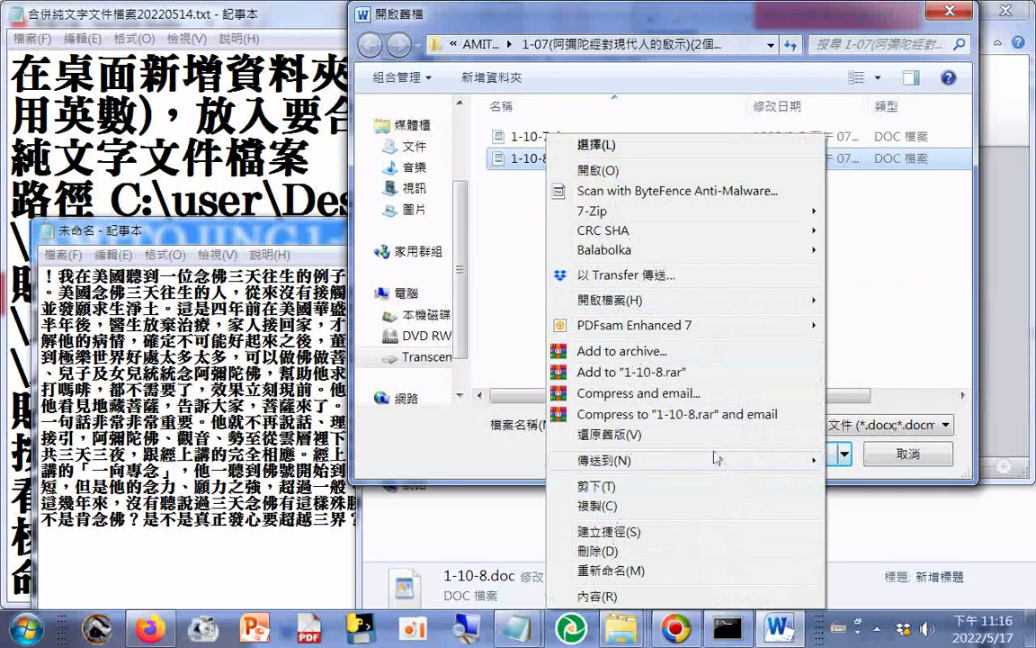
pyautogui.press('Escape')
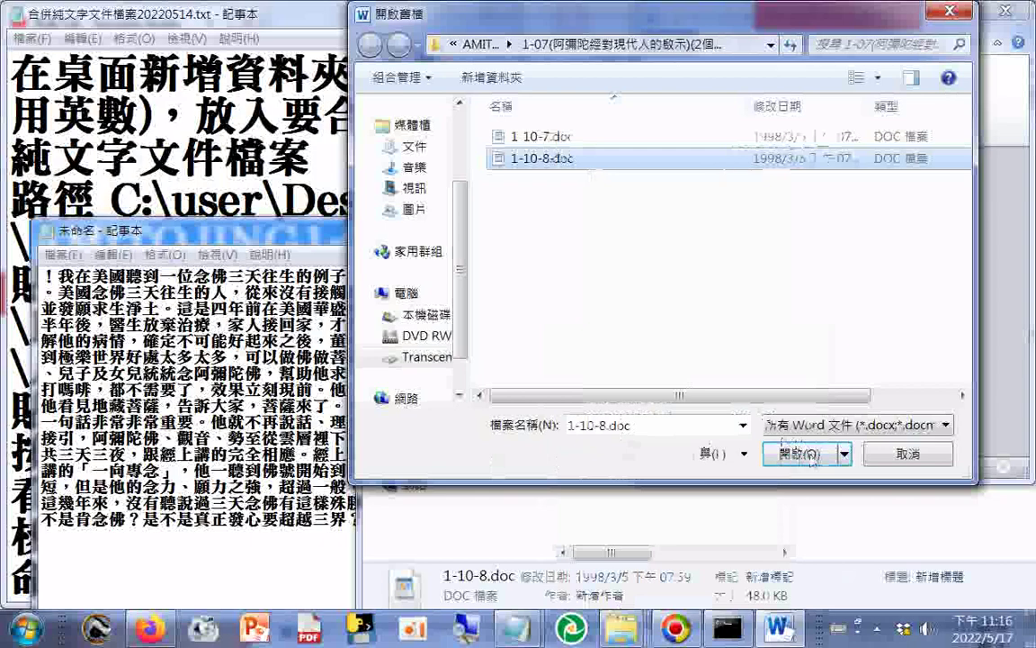
pyautogui.click(844, 455)
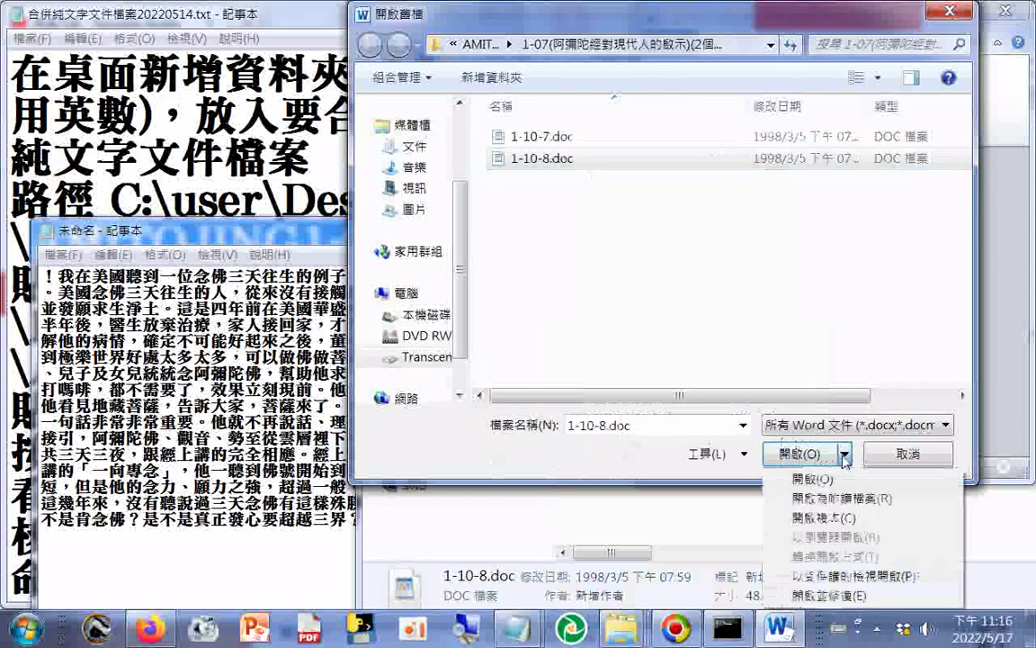
pyautogui.click(824, 596)
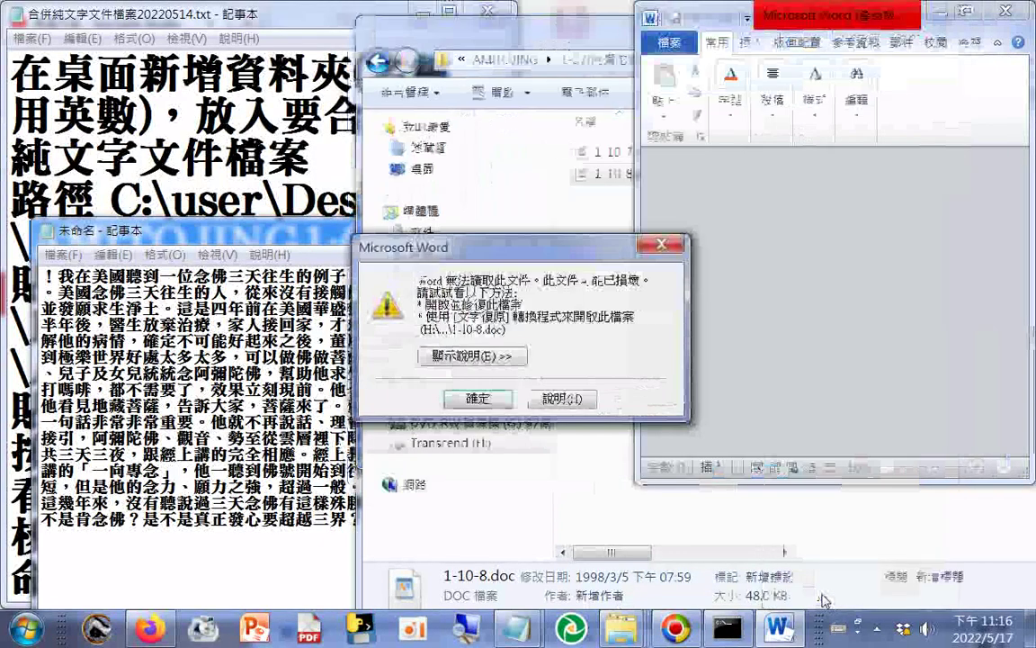
pyautogui.click(490, 402)
# Step: Rearrange the 1-07 folder window and the Word window so that the two document files and Word are accessible side by side
pyautogui.click(576, 42)
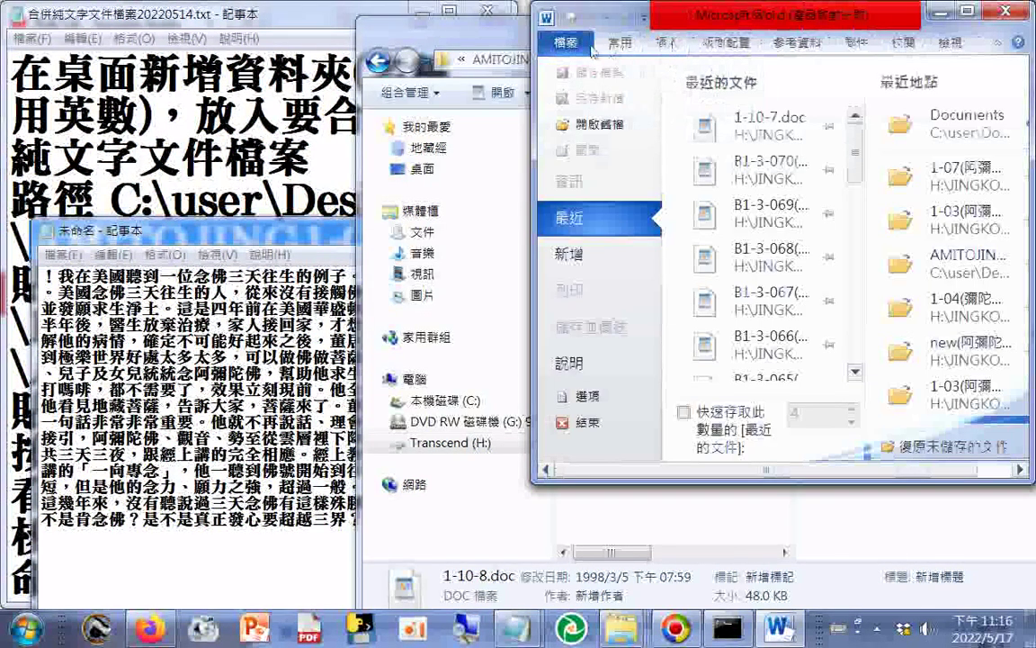
pyautogui.press('Escape')
pyautogui.click(526, 45)
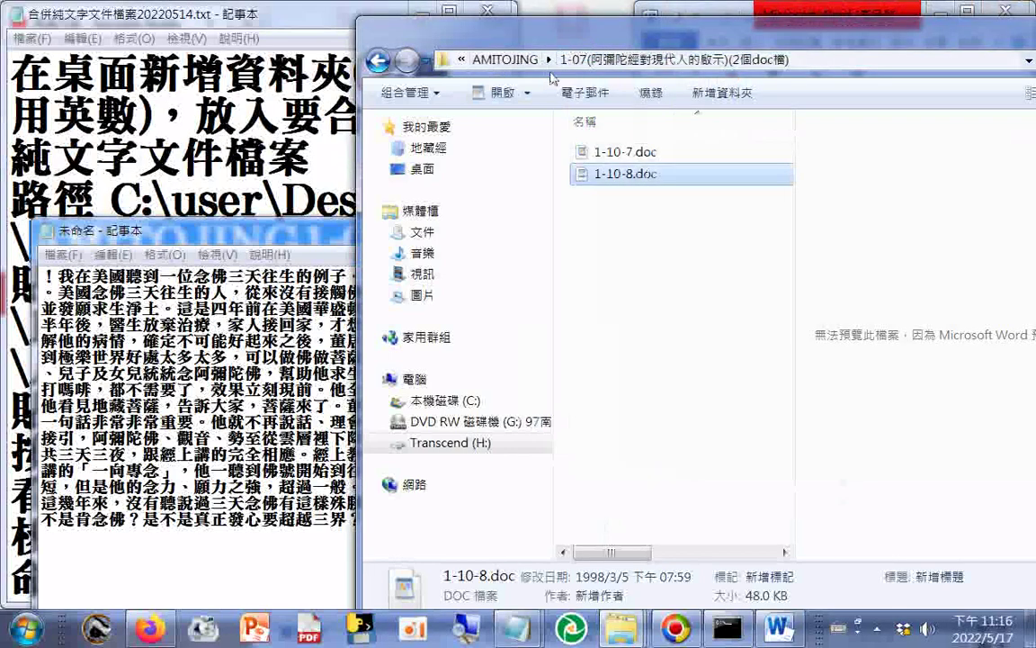
pyautogui.moveTo(650, 46); pyautogui.dragTo(654, 243)
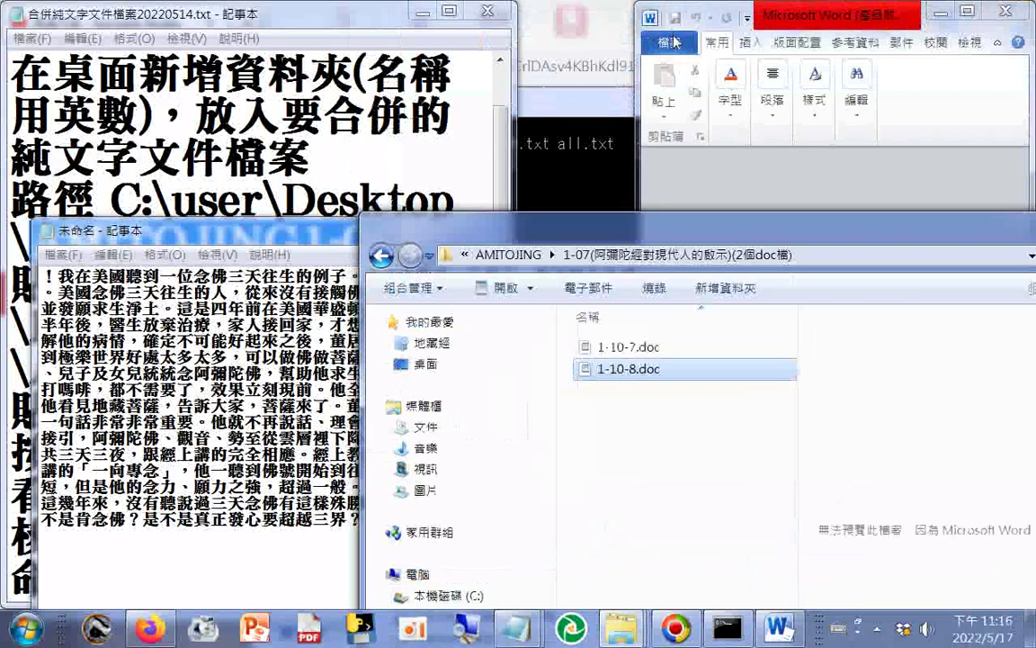
pyautogui.click(679, 65)
pyautogui.click(673, 45)
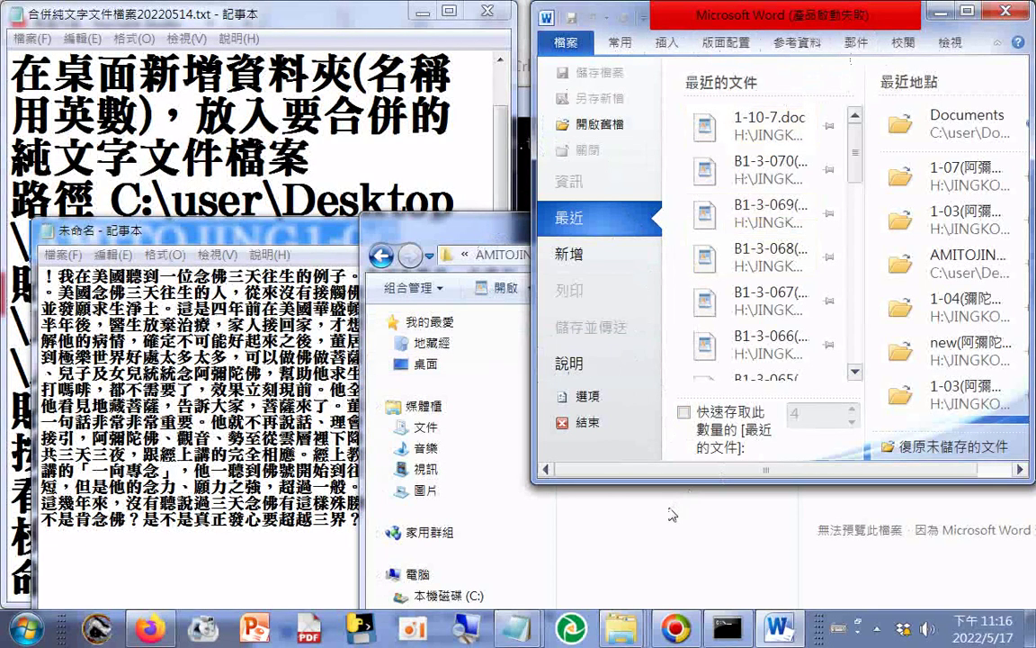
pyautogui.click(617, 537)
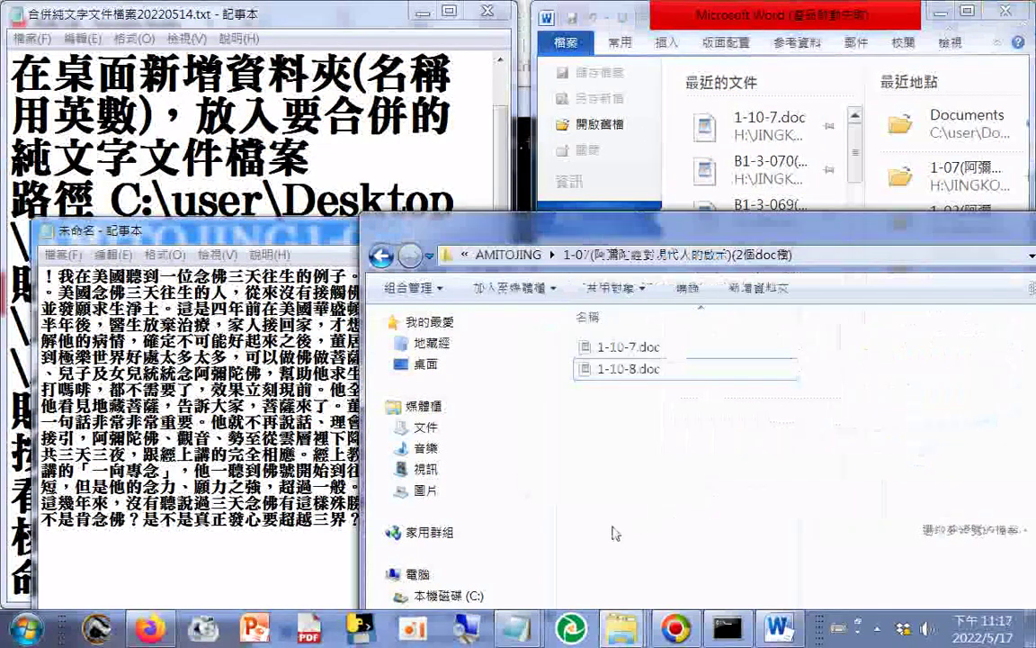
pyautogui.rightClick(628, 378)
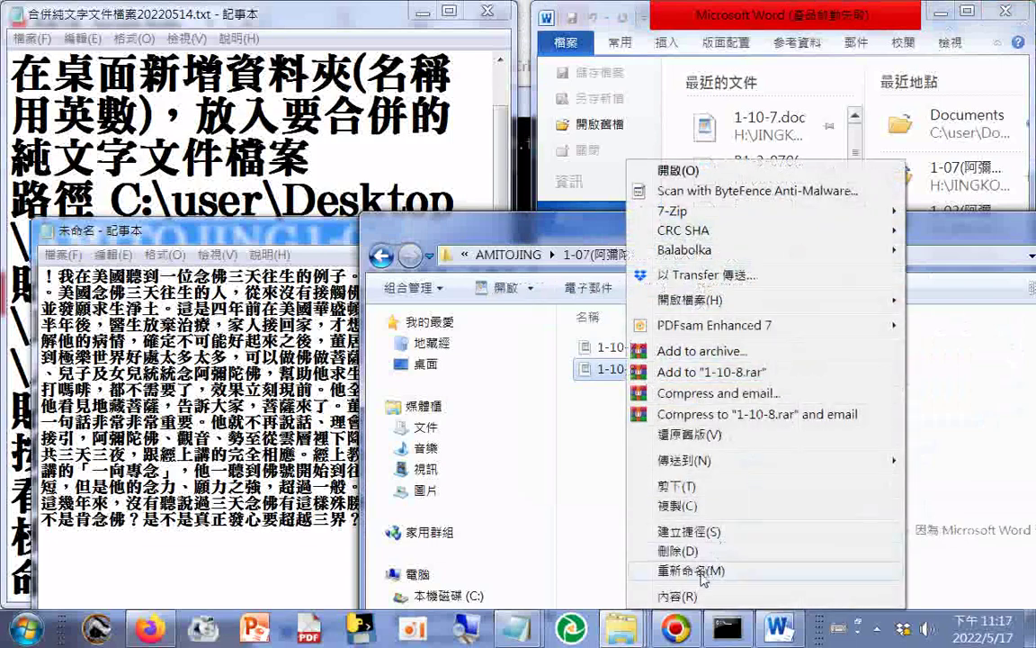
pyautogui.moveTo(717, 463)
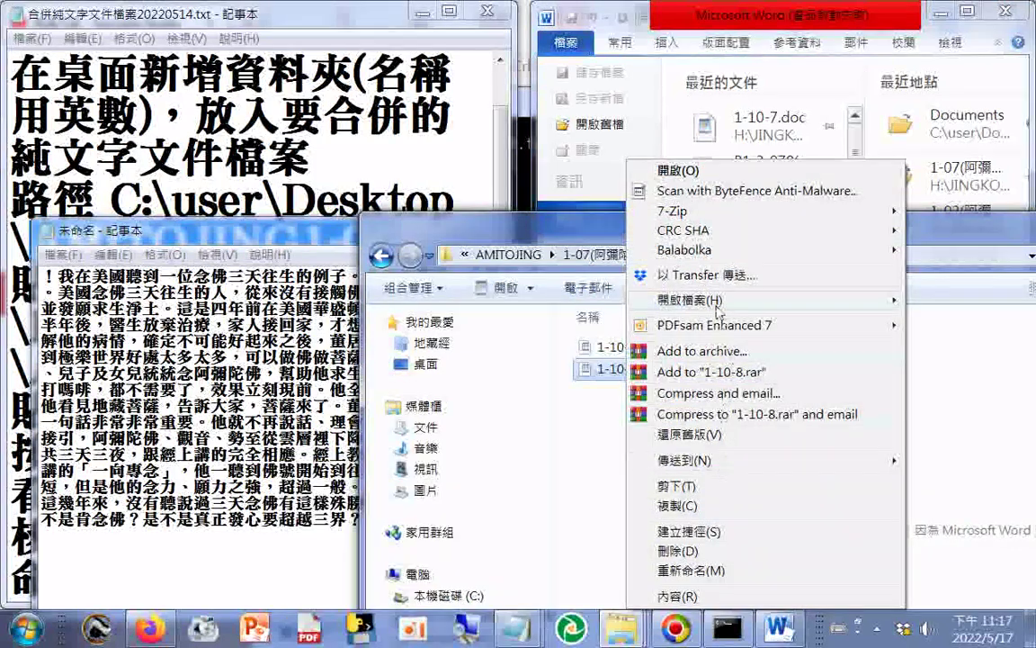
pyautogui.moveTo(718, 308)
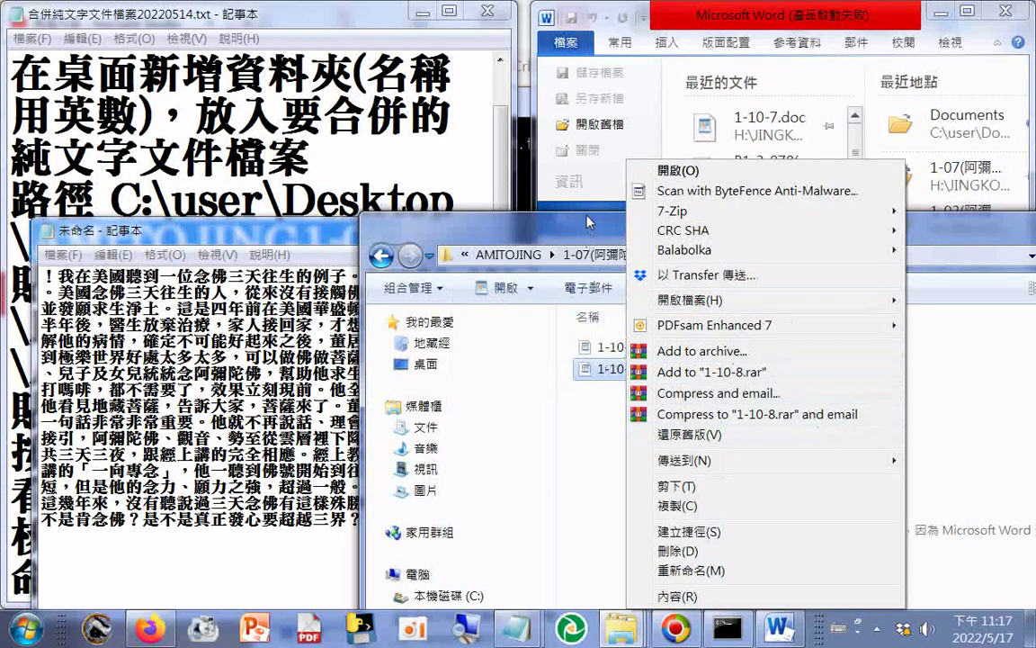
pyautogui.moveTo(587, 230); pyautogui.dragTo(349, 98)
pyautogui.moveTo(652, 18); pyautogui.dragTo(678, 18)
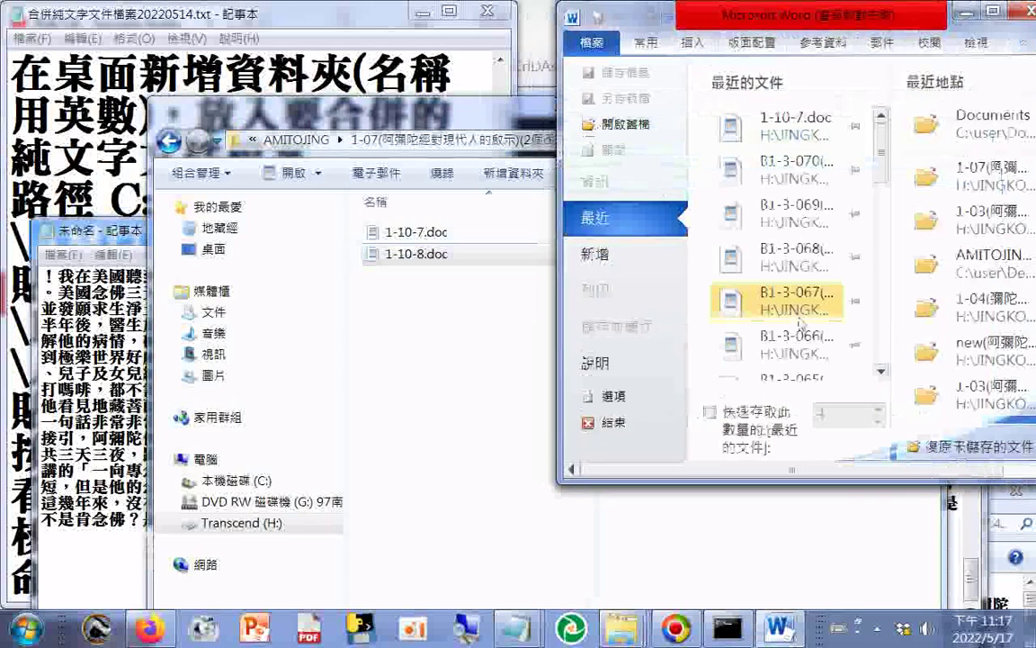
# Step: Open 1-10-7.doc from the 1-07 folder in Word
pyautogui.click(623, 126)
pyautogui.click(567, 142)
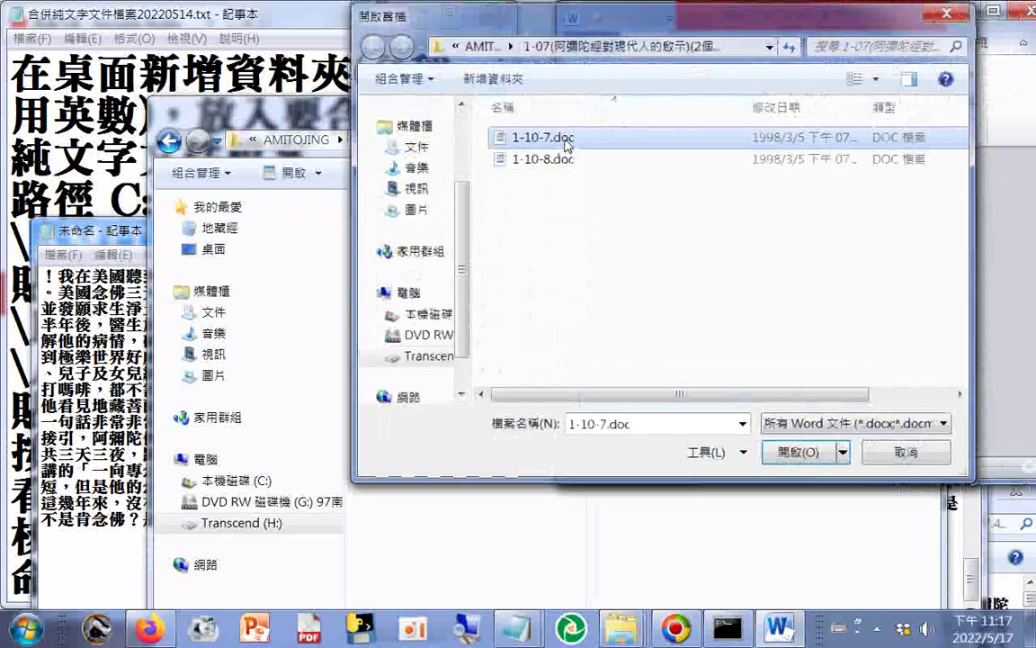
pyautogui.doubleClick(566, 142)
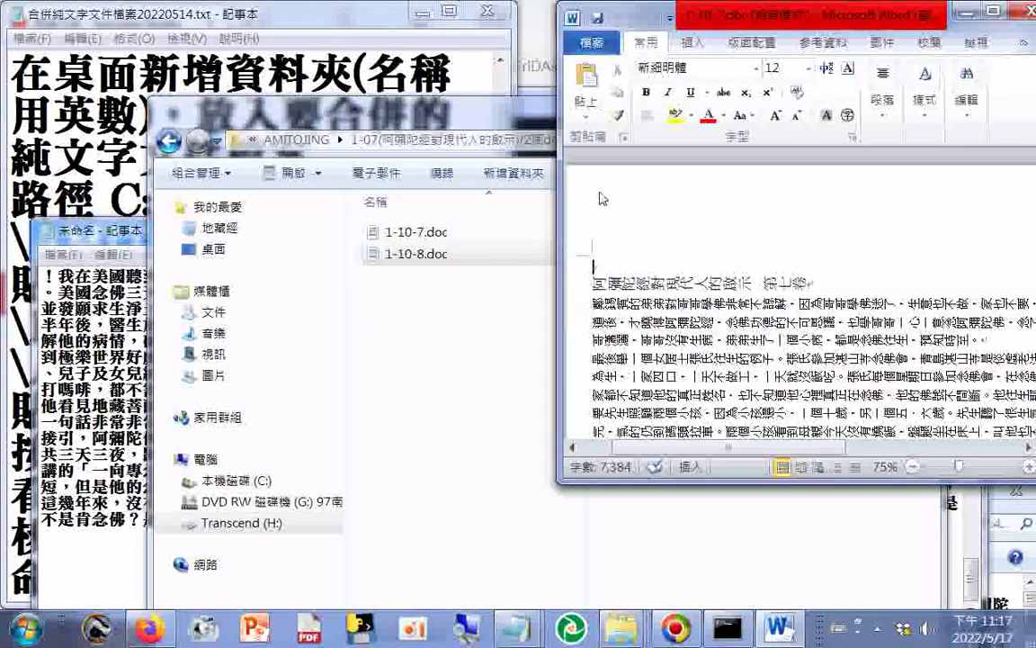
# Step: With 1-10-7.doc open, try once more to open 1-10-8.doc in Word and dismiss the error
pyautogui.click(592, 42)
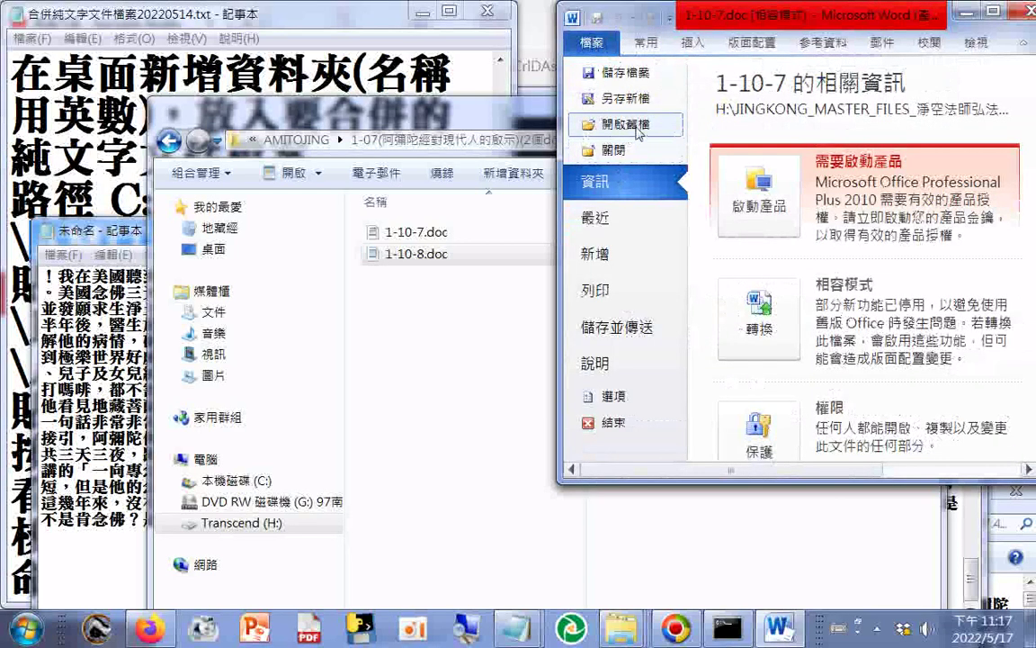
pyautogui.click(637, 131)
pyautogui.click(555, 164)
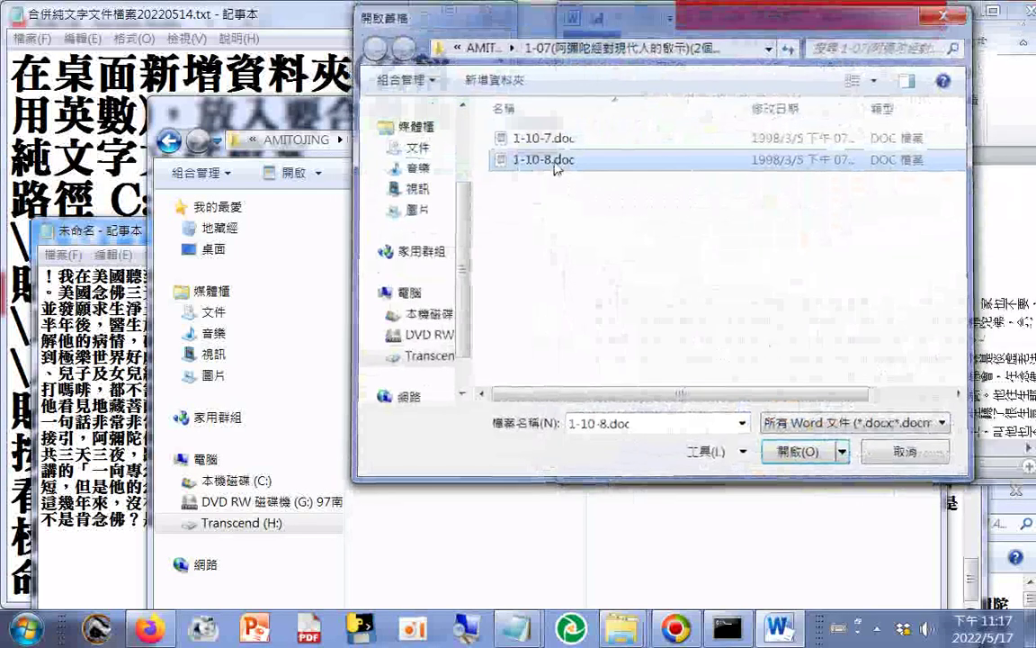
pyautogui.doubleClick(555, 159)
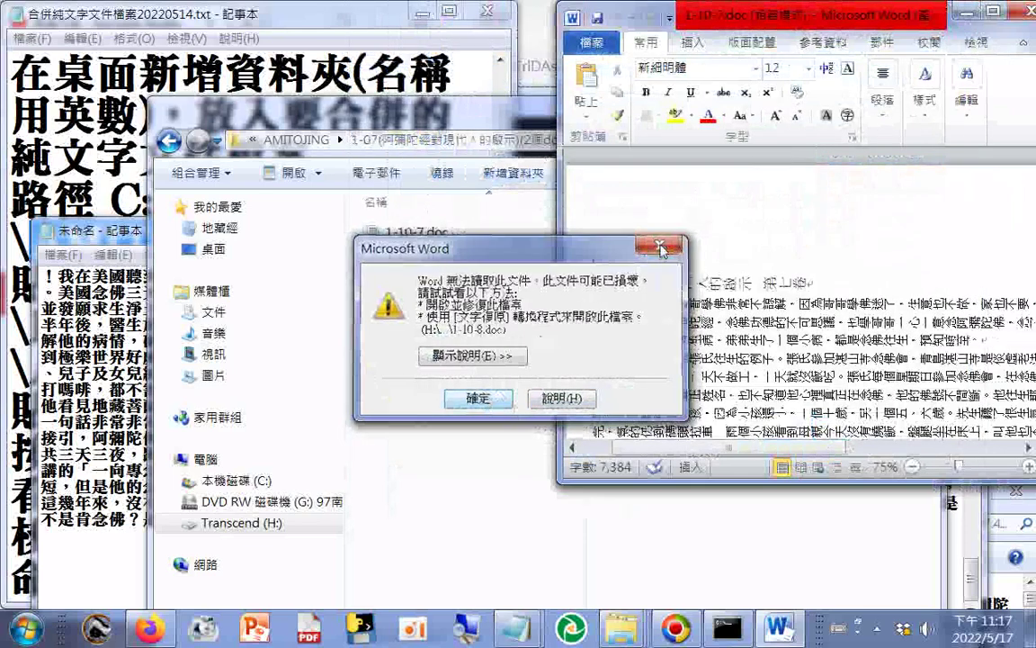
pyautogui.click(661, 248)
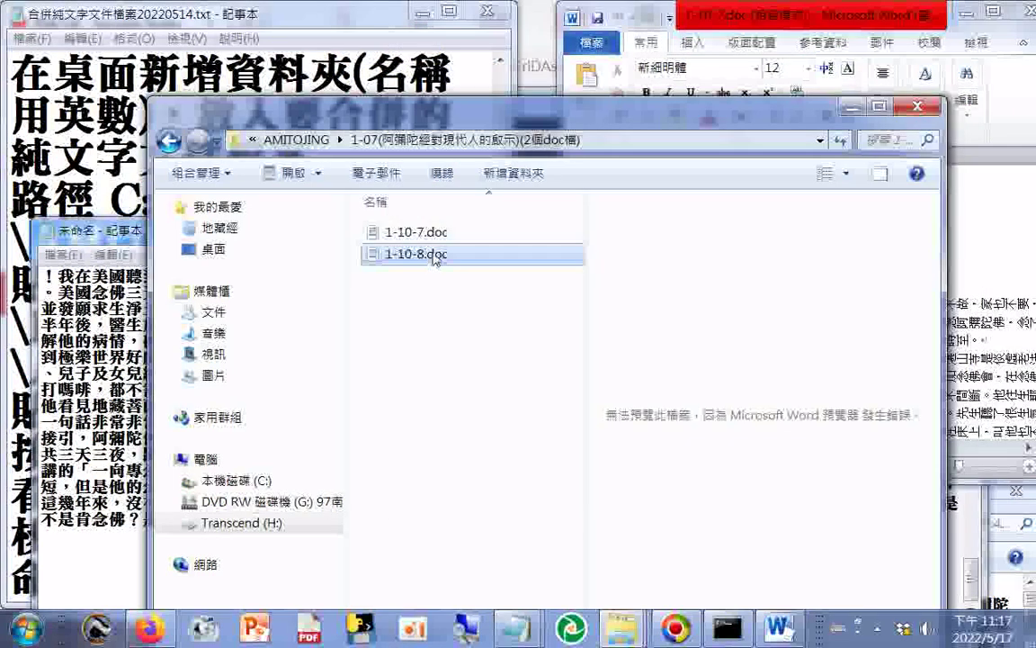
# Step: Copy the base name of 1-10-8.doc and paste it on a new line at the end of the untitled Notepad text
pyautogui.click(409, 254)
pyautogui.rightClick(421, 254)
pyautogui.click(484, 310)
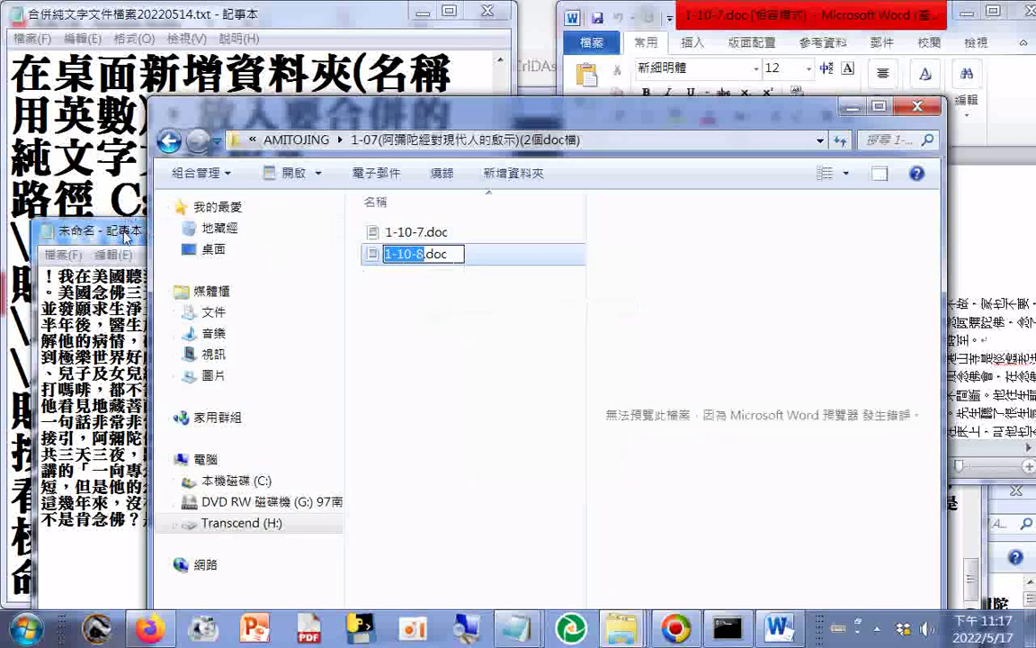
pyautogui.moveTo(126, 236); pyautogui.dragTo(290, 63)
pyautogui.rightClick(203, 119)
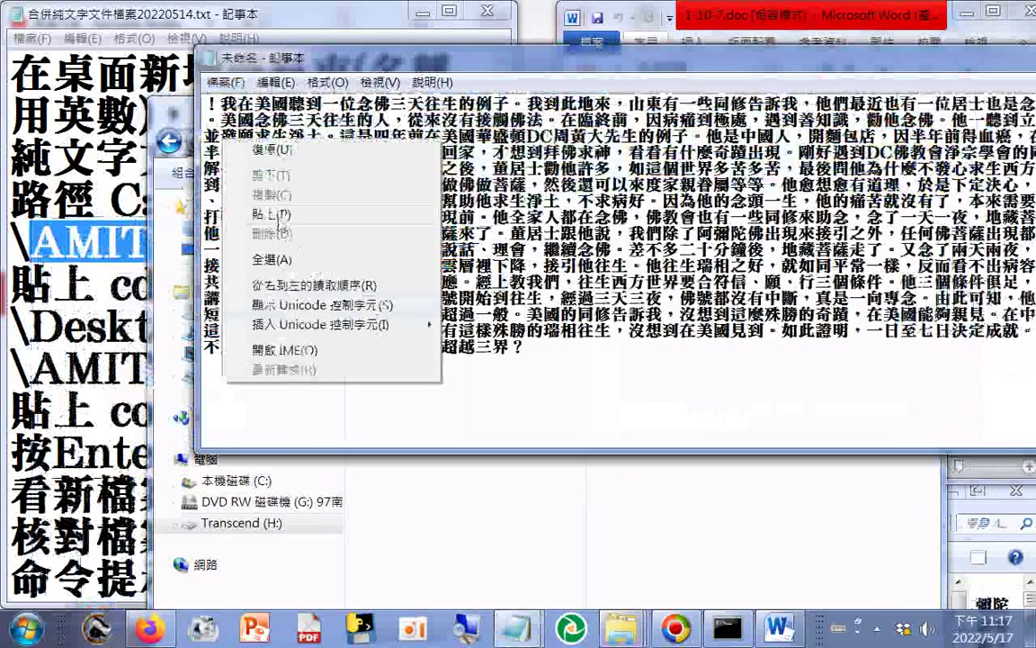
pyautogui.click(256, 211)
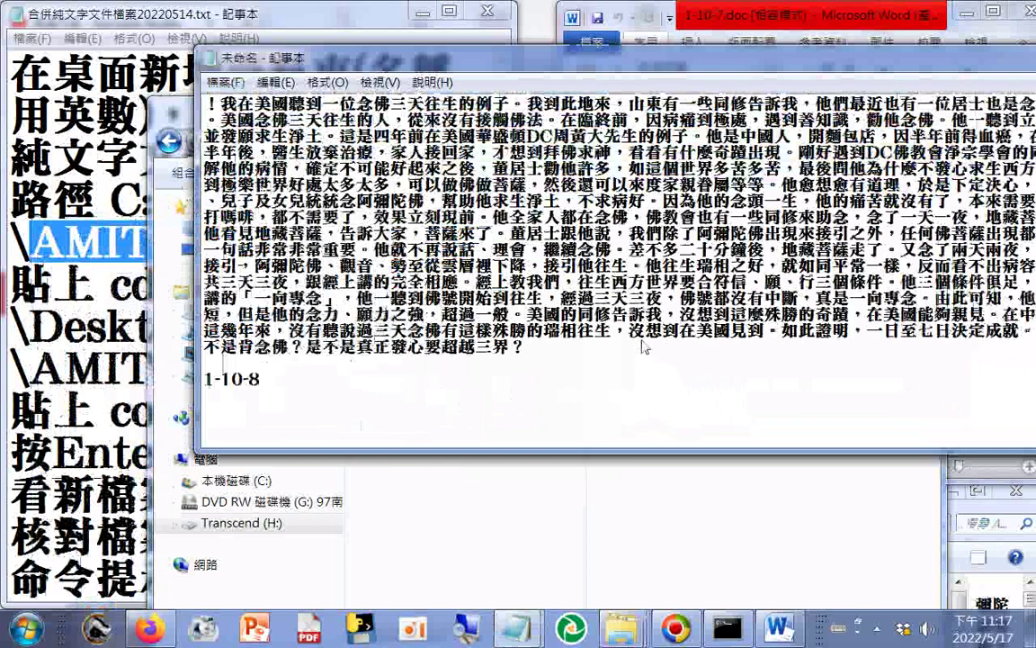
# Step: Complete the pasted file name in the Notepad text so the last line reads 1-10-8.doc(檔案無法開啟)
pyautogui.write(')')
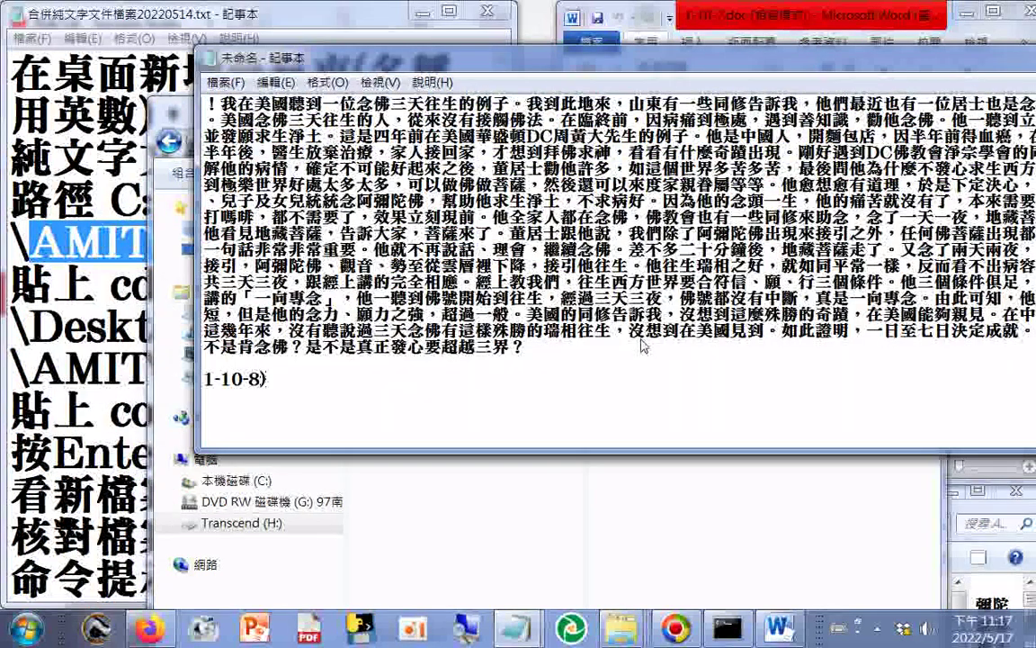
pyautogui.press('BackSpace')
pyautogui.write('0-8.')
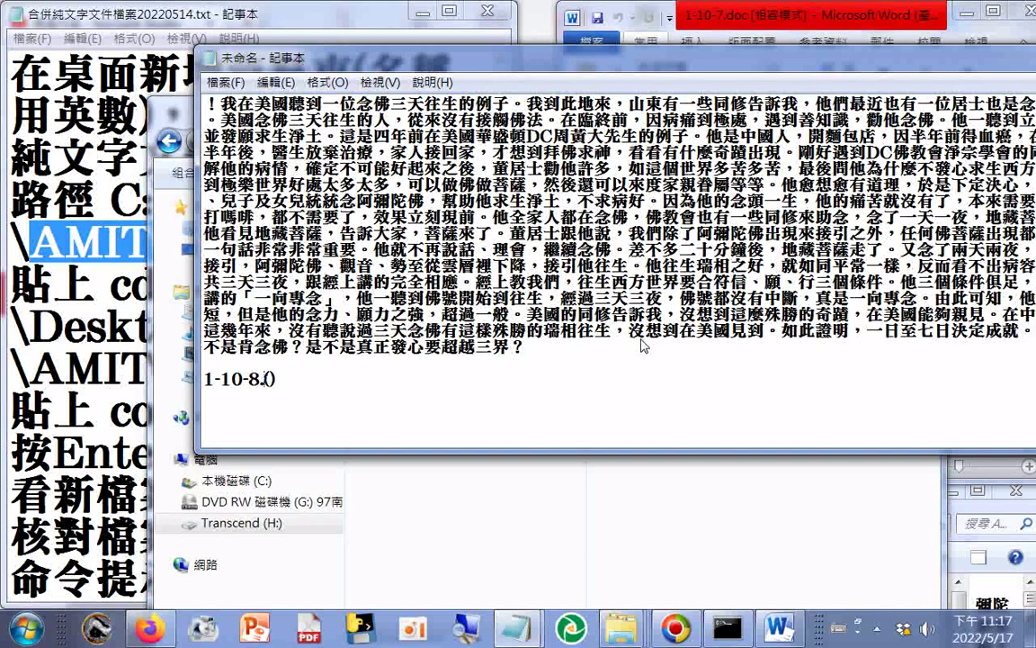
pyautogui.write('doc')
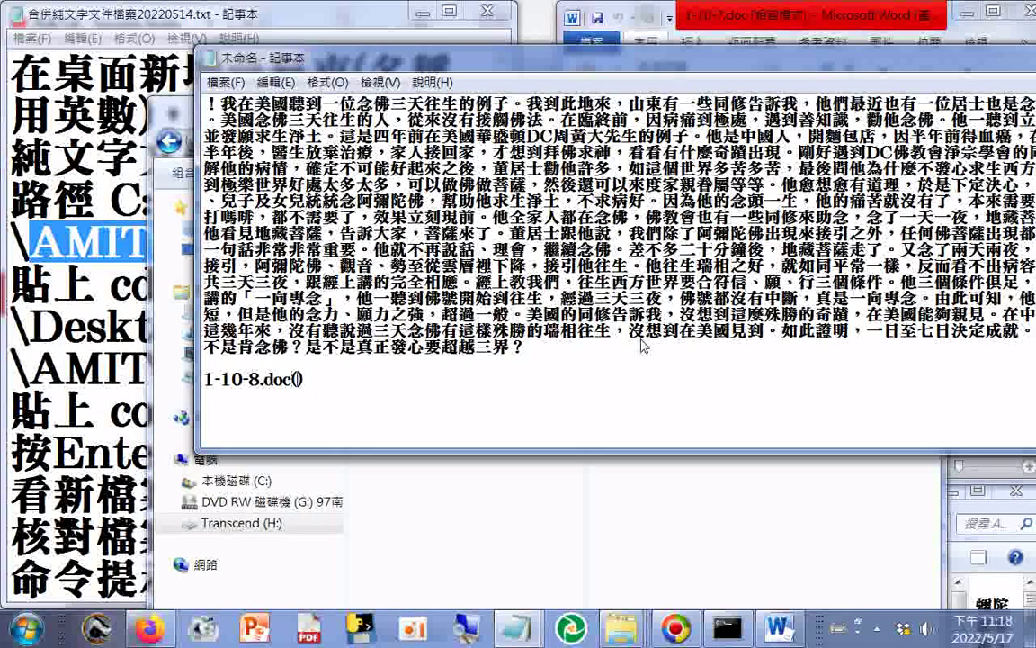
pyautogui.hotkey('ctrl', 'space')
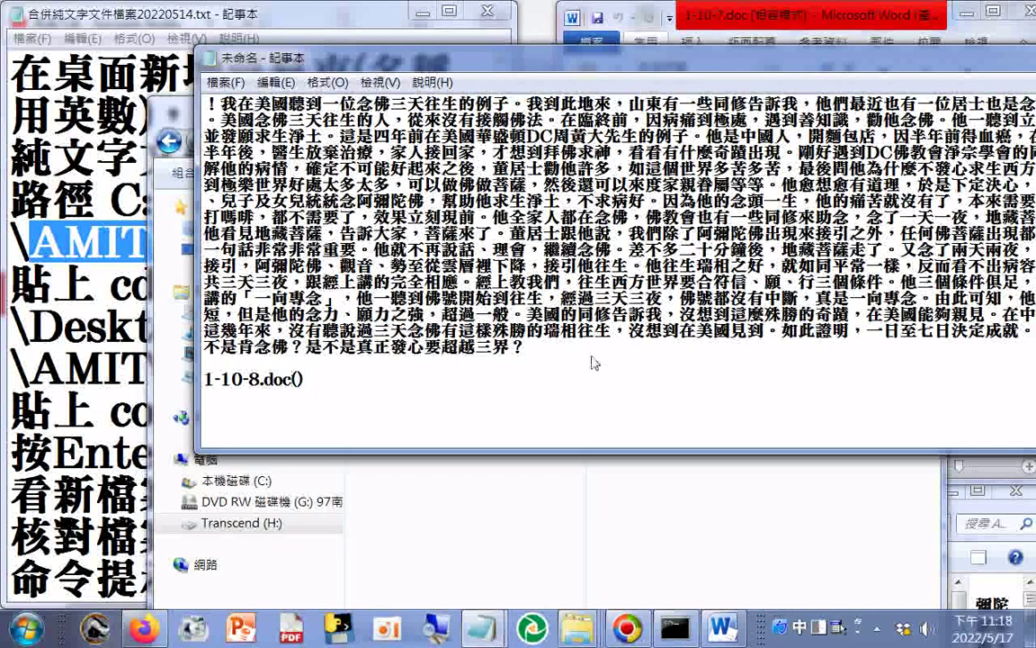
pyautogui.write('黨')
pyautogui.write('案ㄨ')
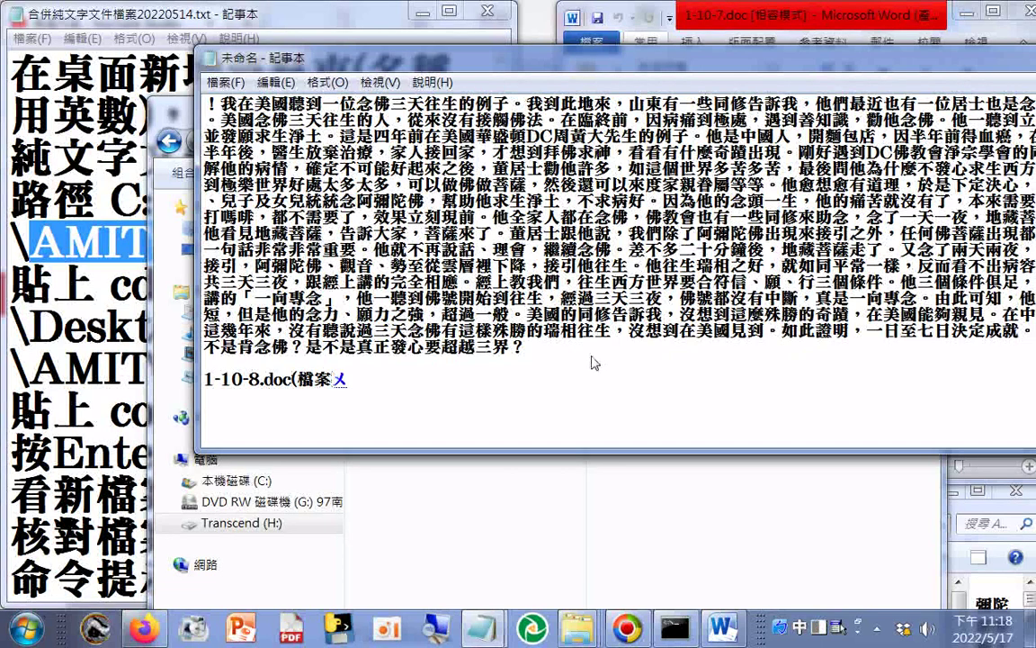
pyautogui.press('BackSpace')
pyautogui.write('無法ㄎ')
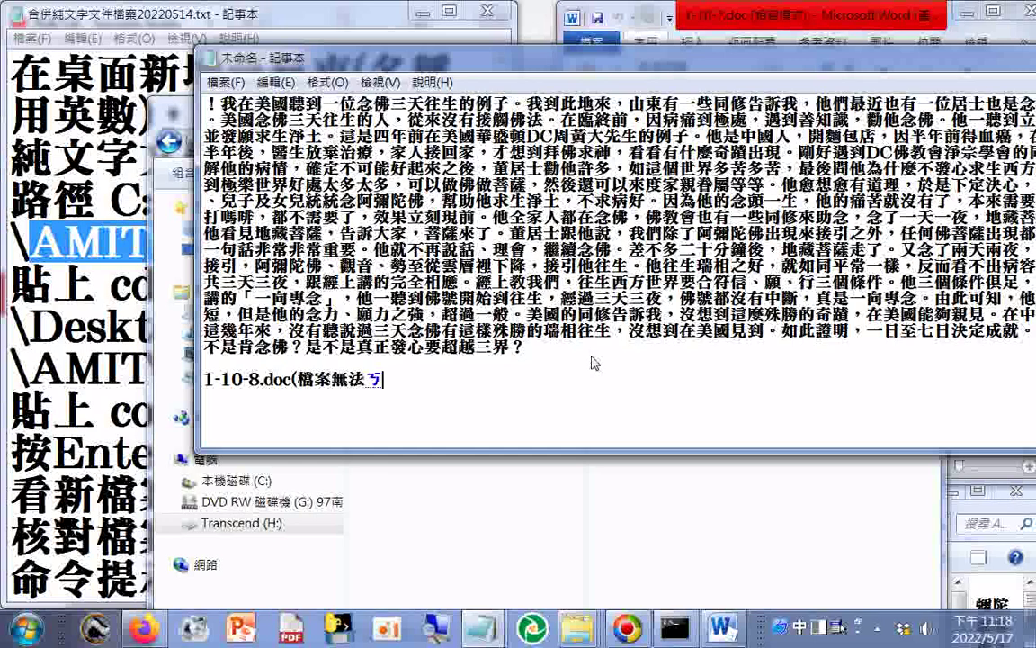
pyautogui.write('ㄞ開啟')
pyautogui.press('Return')
pyautogui.write(')')
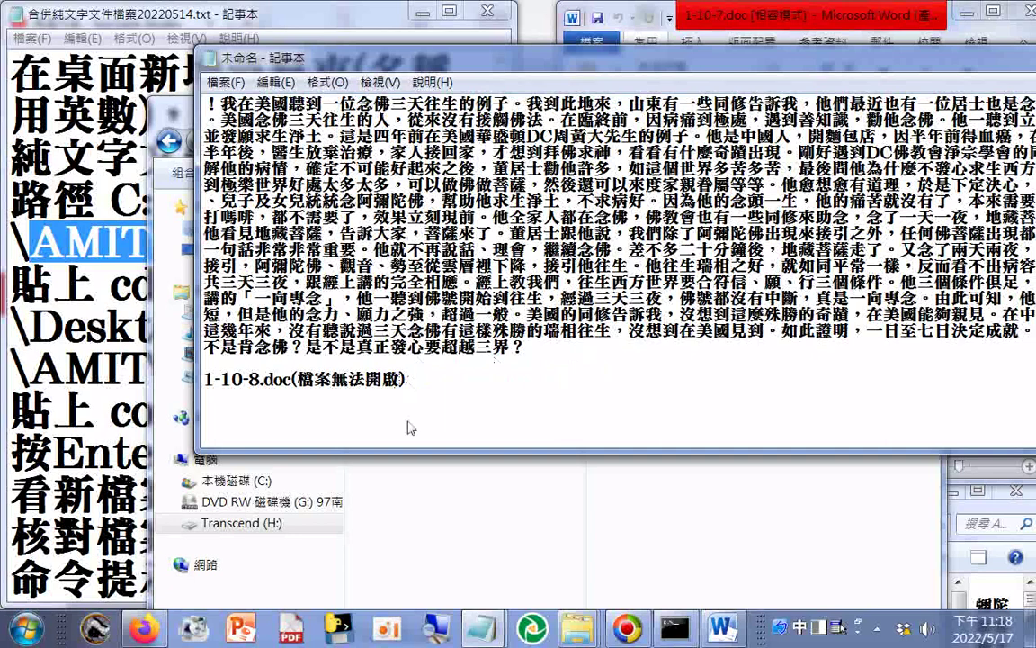
# Step: Copy the title line 阿彌陀經對現代人的啟示 第七卷 from the beginning of the Notepad text
pyautogui.moveTo(409, 428); pyautogui.dragTo(467, 45)
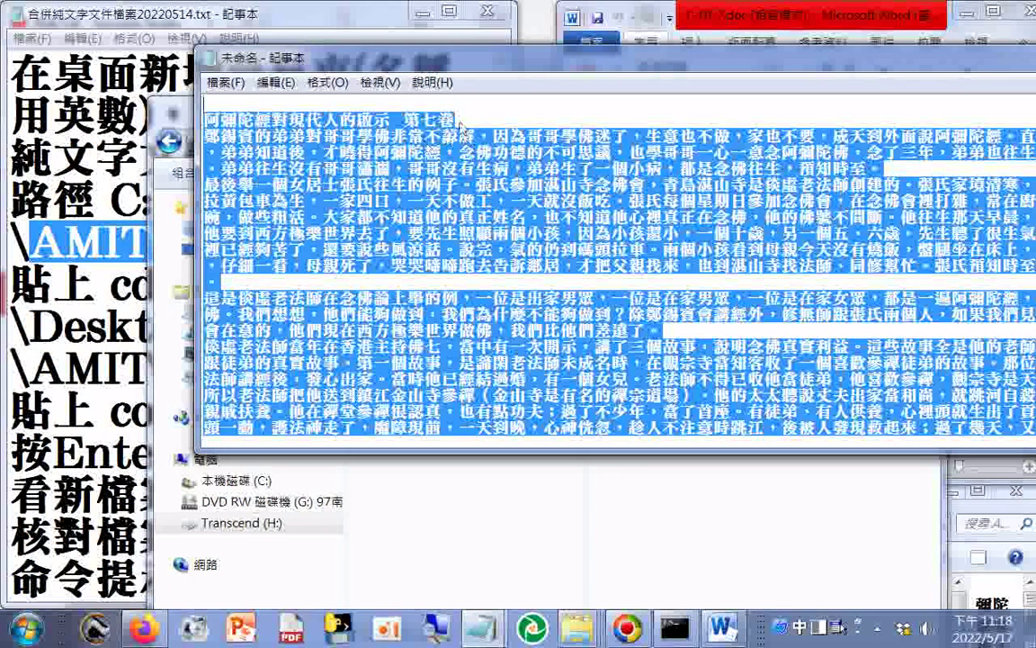
pyautogui.moveTo(457, 122); pyautogui.dragTo(208, 119)
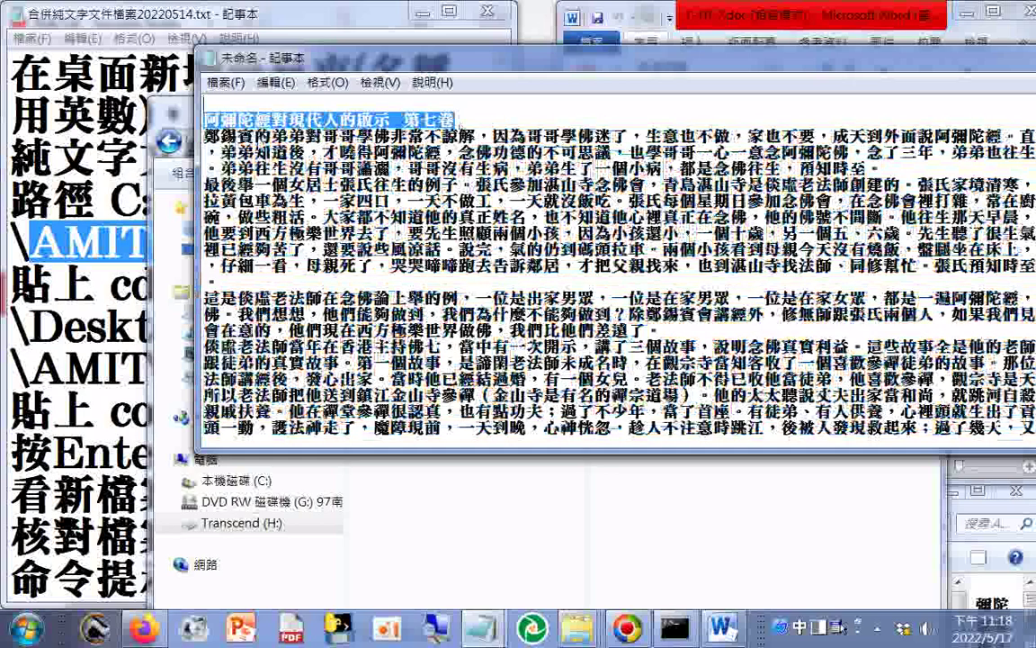
pyautogui.rightClick(225, 112)
pyautogui.click(252, 162)
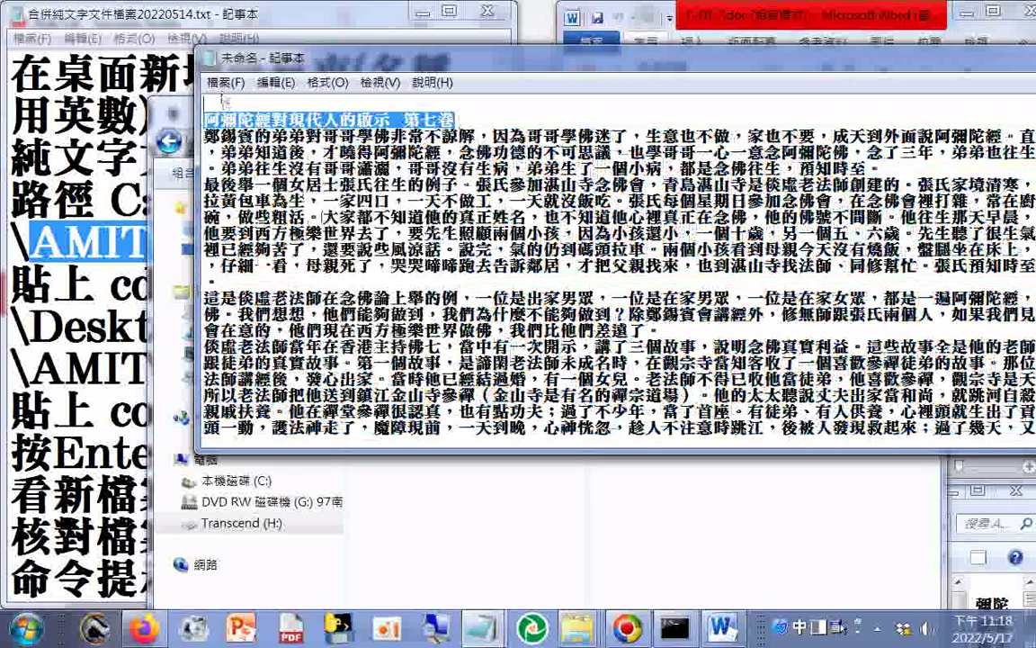
pyautogui.rightClick(203, 90)
pyautogui.click(229, 151)
# Step: Save the Notepad text on Transcend (H:) as 阿彌陀經對現代人的啟示 第七卷 with Unicode encoding
pyautogui.hotkey('ctrl', 's')
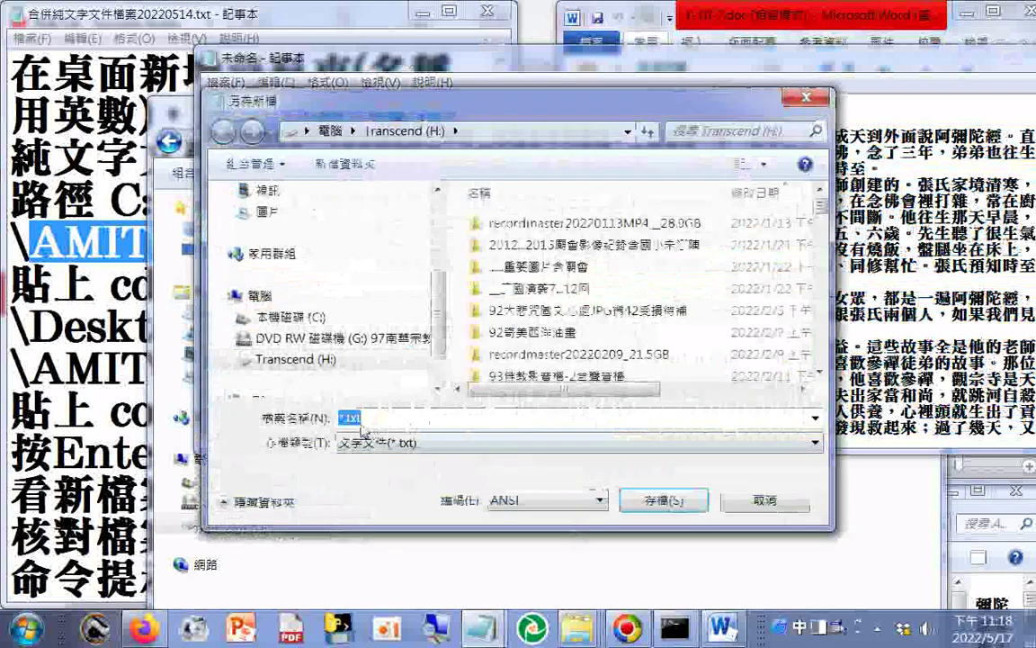
pyautogui.hotkey('ctrl', 'v')
pyautogui.click(547, 500)
pyautogui.click(539, 548)
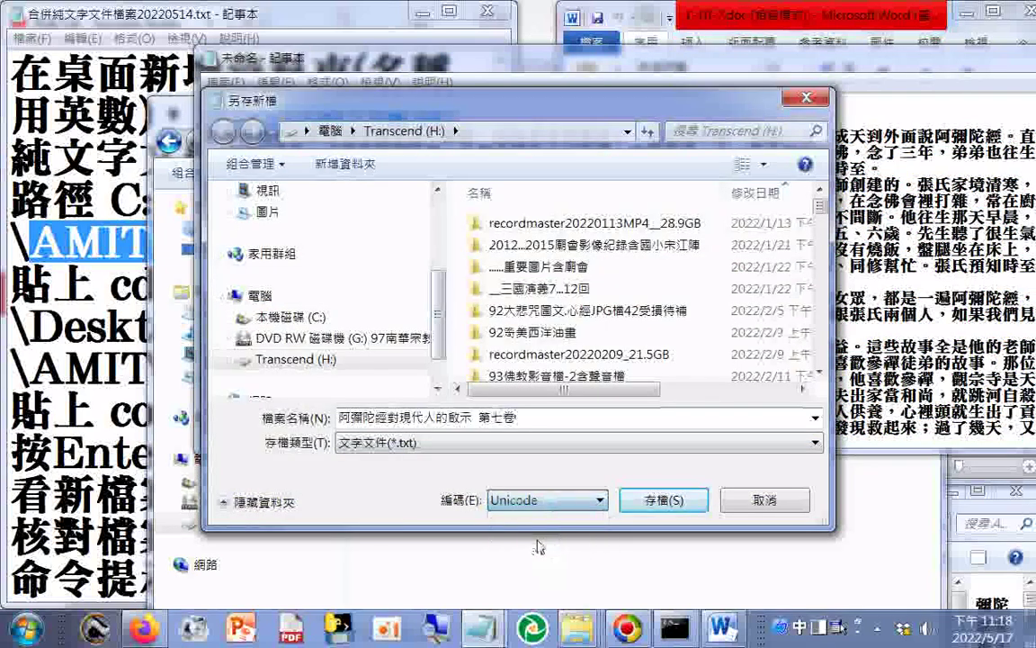
pyautogui.click(674, 503)
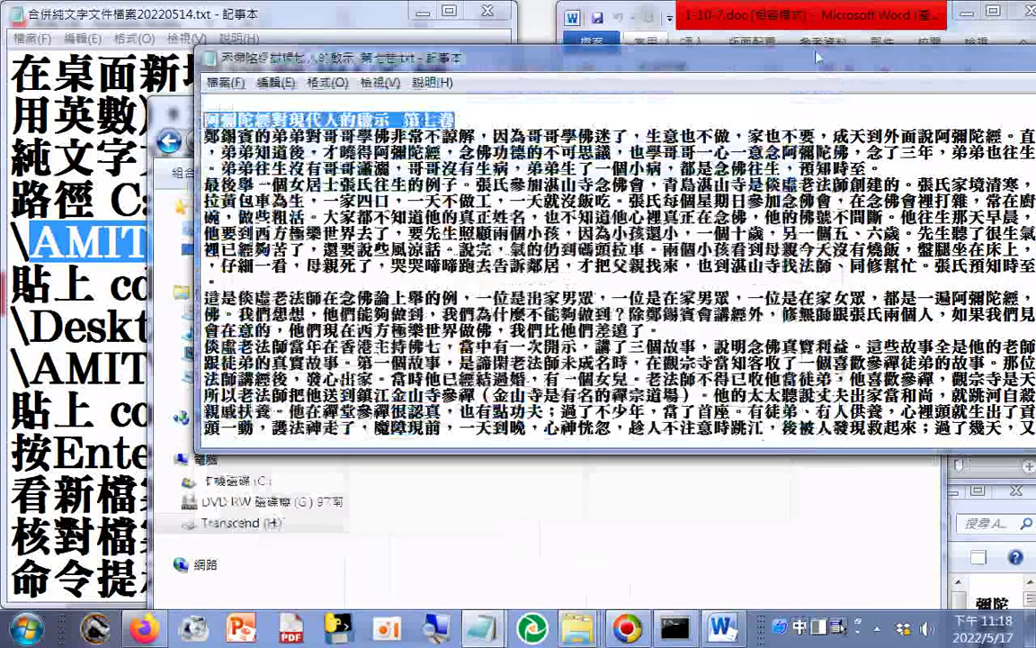
# Step: Move the saved 阿彌陀經對現代人的啟示 第七卷.txt from Transcend (H:) into the 1-07 folder
pyautogui.moveTo(805, 79); pyautogui.dragTo(91, 325)
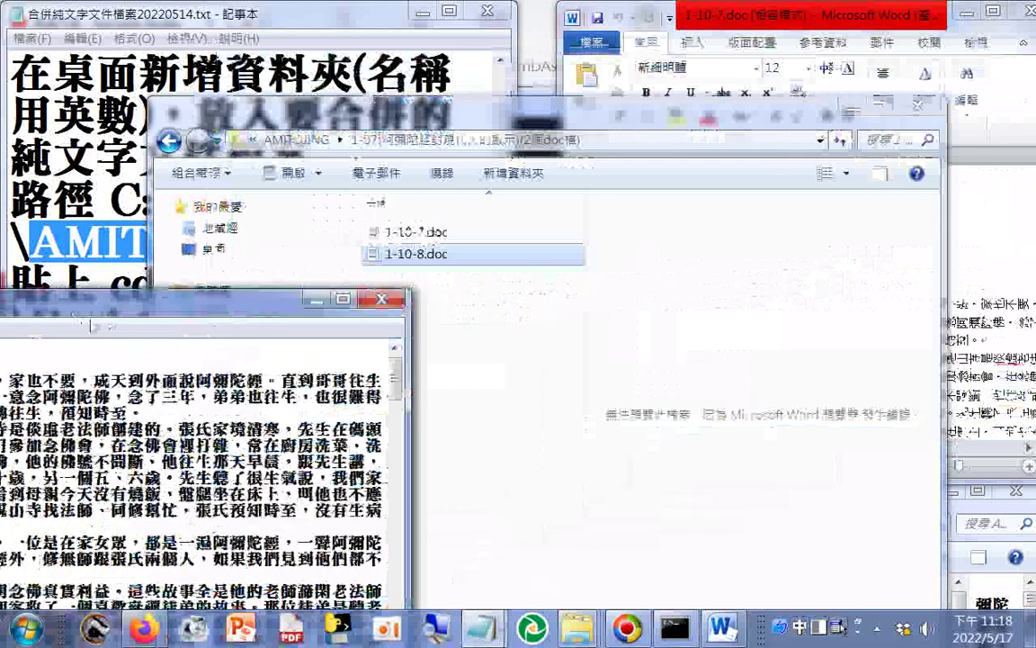
pyautogui.moveTo(578, 628)
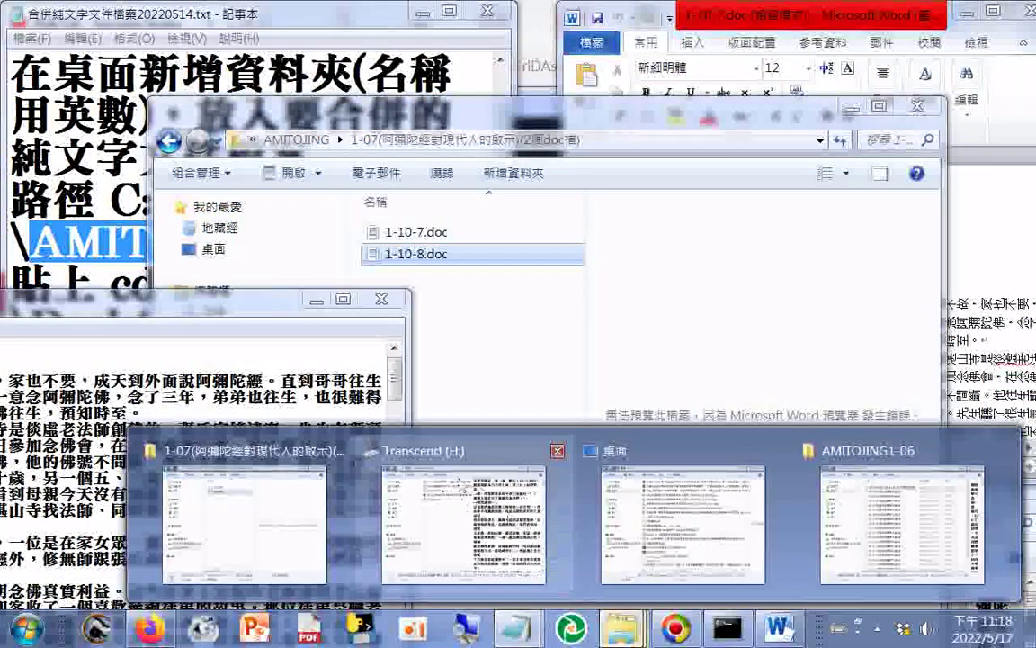
pyautogui.click(485, 450)
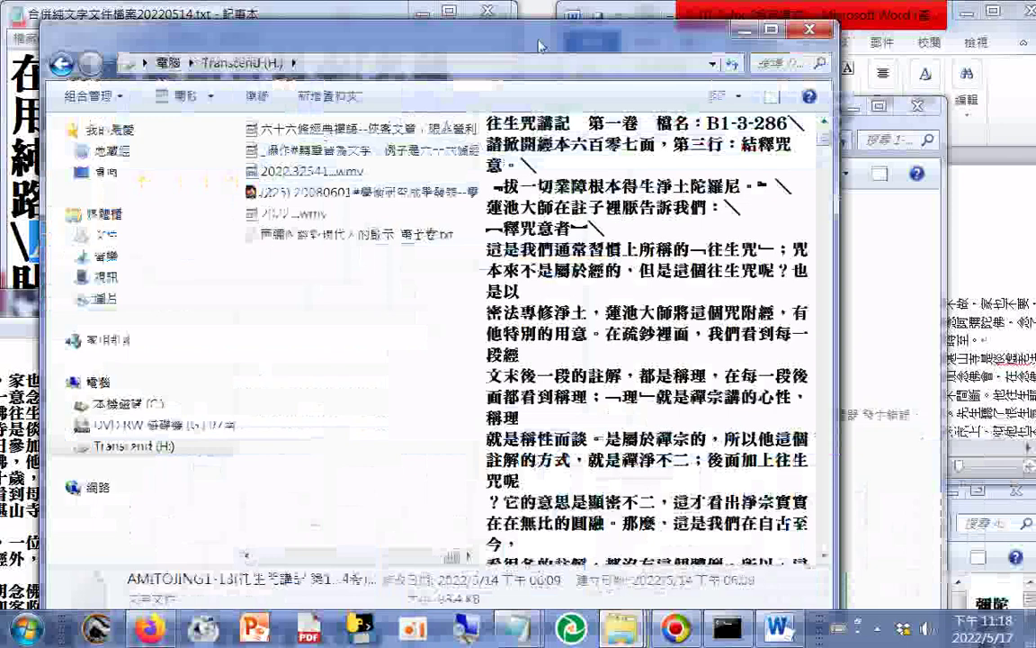
pyautogui.moveTo(540, 45); pyautogui.dragTo(234, 118)
pyautogui.moveTo(144, 315); pyautogui.dragTo(567, 341)
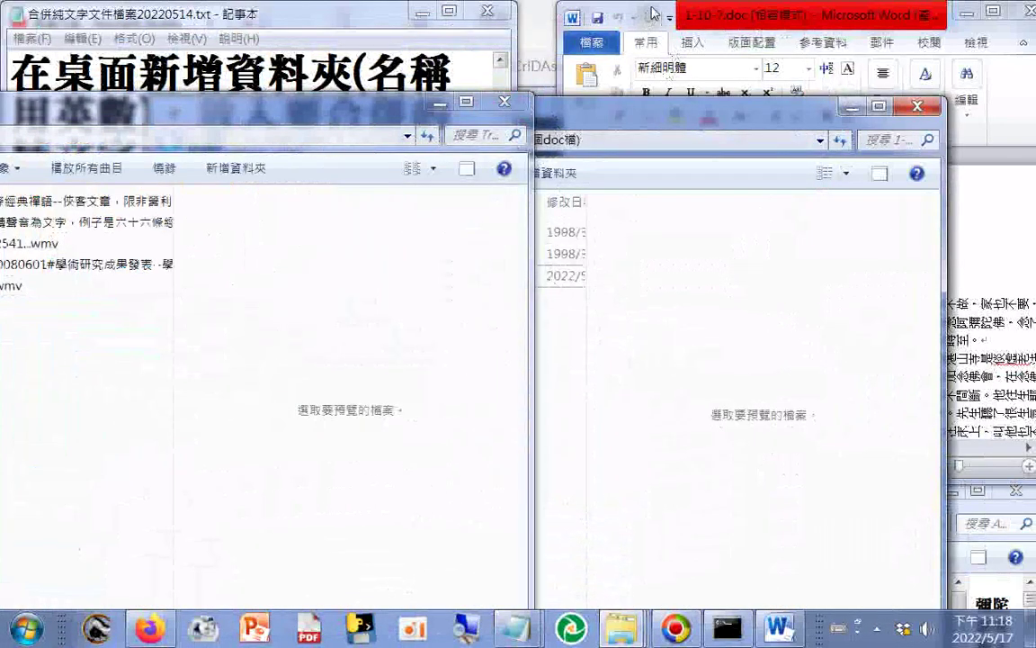
pyautogui.moveTo(620, 628)
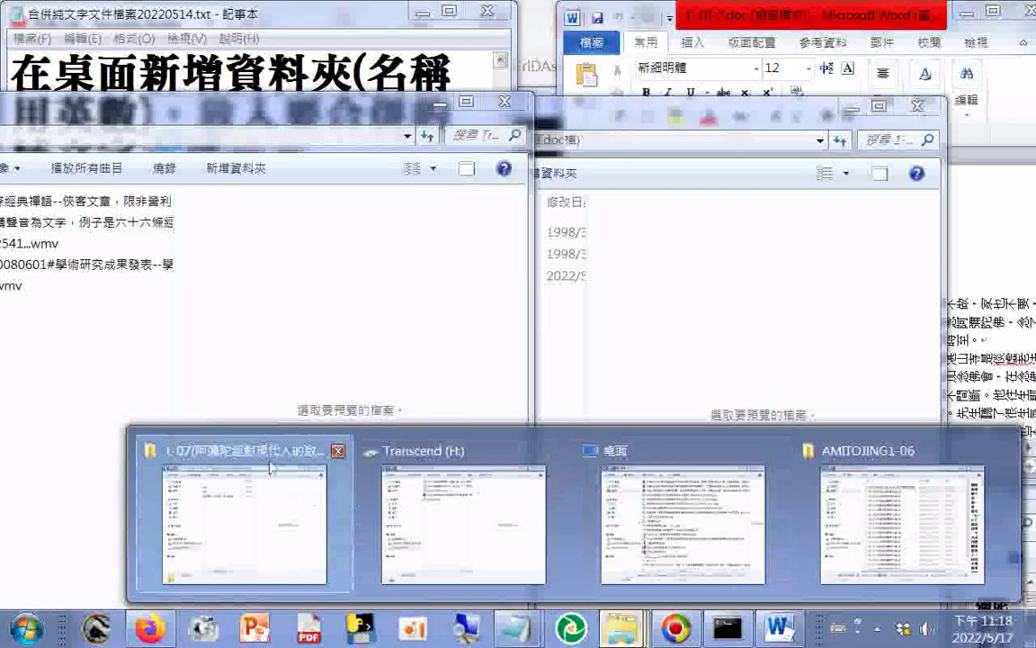
pyautogui.moveTo(270, 468)
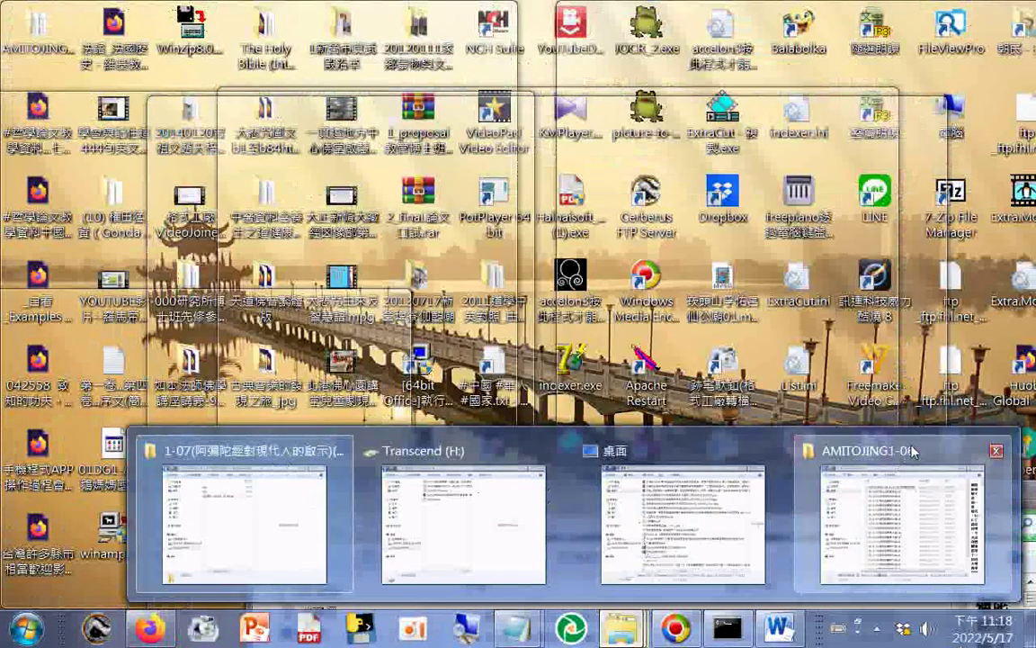
pyautogui.click(913, 451)
pyautogui.moveTo(691, 488); pyautogui.dragTo(509, 215)
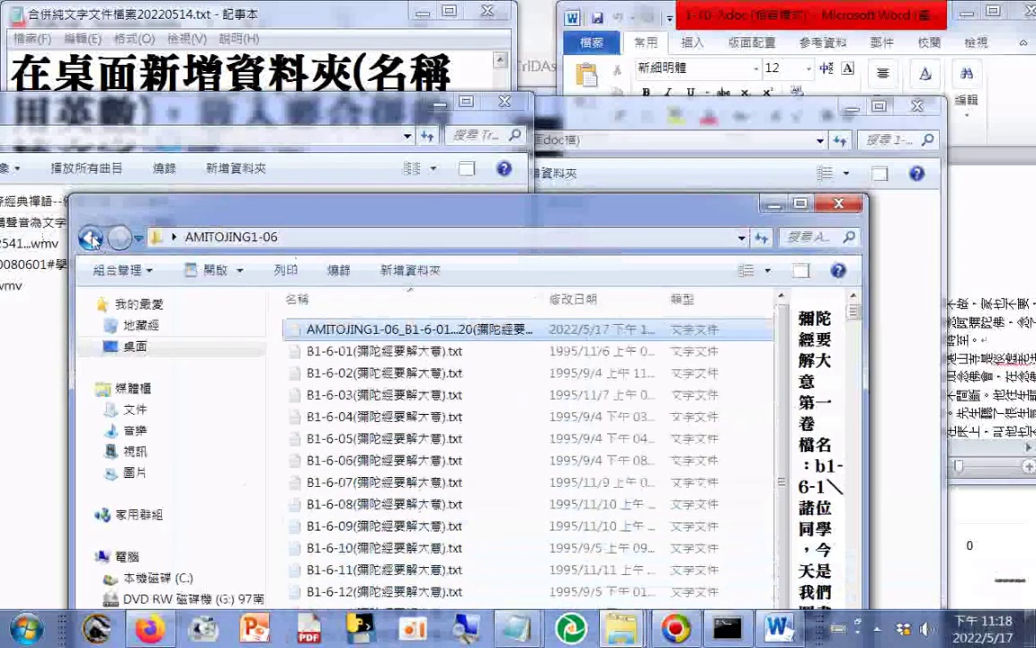
pyautogui.click(92, 238)
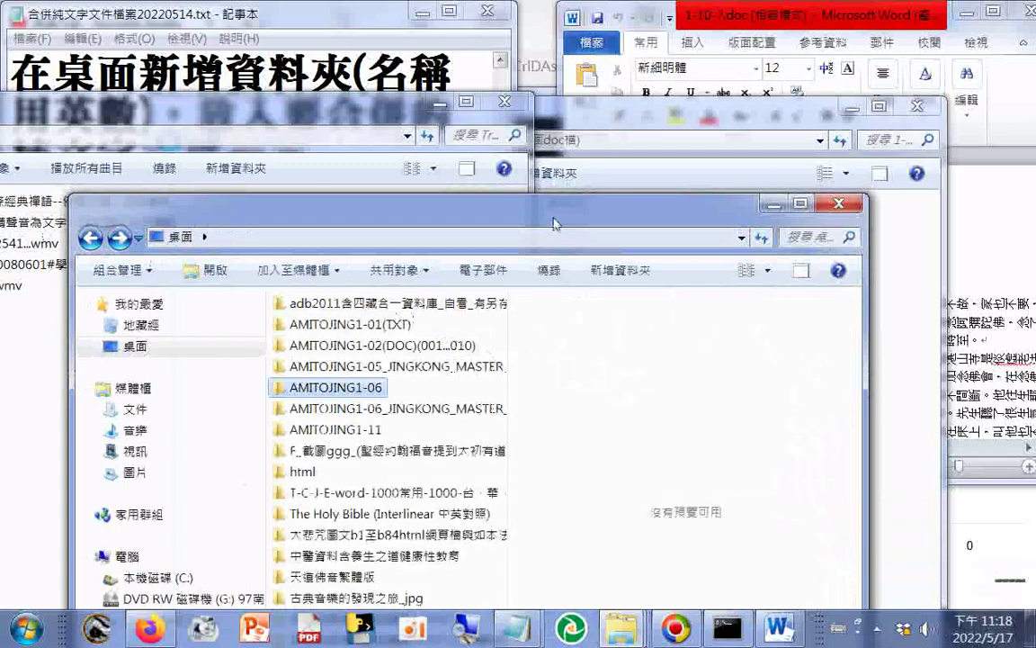
pyautogui.moveTo(545, 225); pyautogui.dragTo(371, 307)
pyautogui.doubleClick(187, 474)
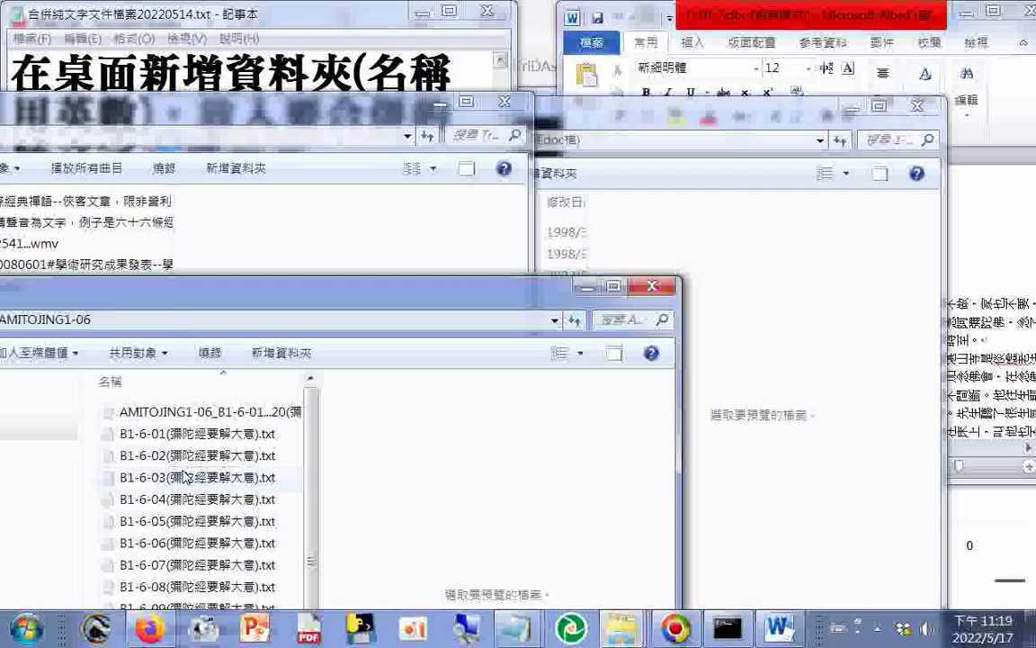
pyautogui.doubleClick(176, 280)
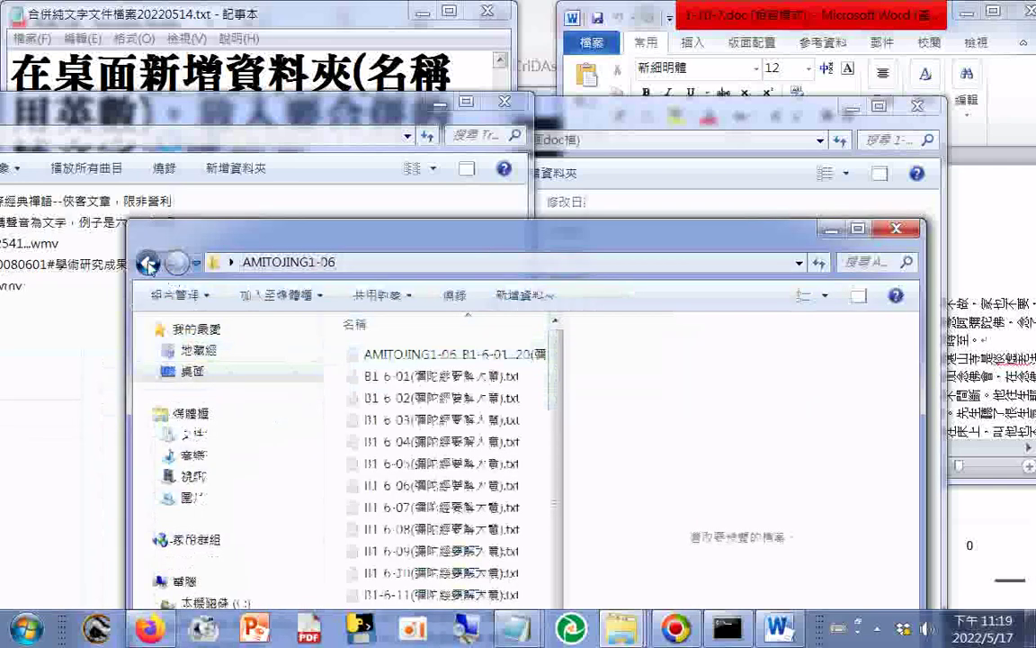
pyautogui.click(148, 262)
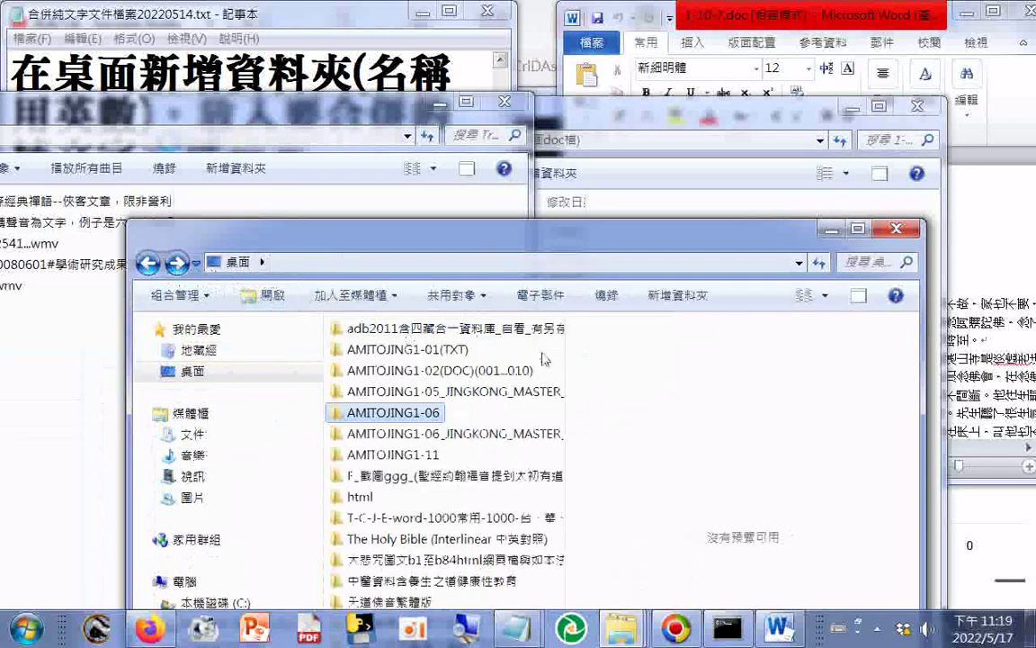
# Step: Move the Desktop and Transcend (H:) folder windows aside and return from the 1-07 folder to its parent AMITOJING folder
pyautogui.moveTo(490, 230); pyautogui.dragTo(170, 543)
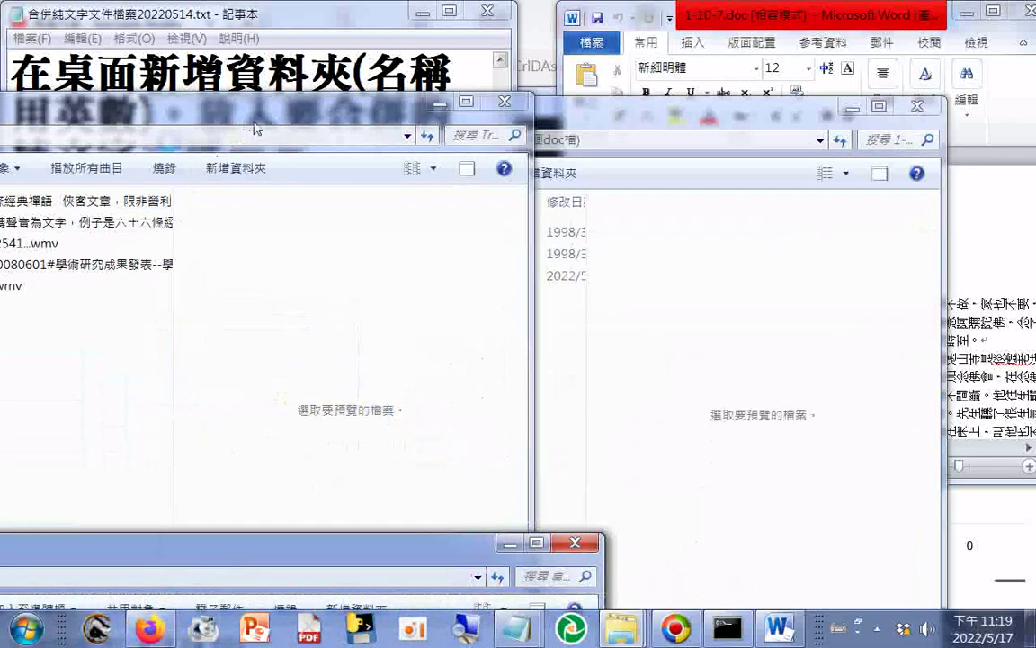
pyautogui.moveTo(249, 129); pyautogui.dragTo(100, 440)
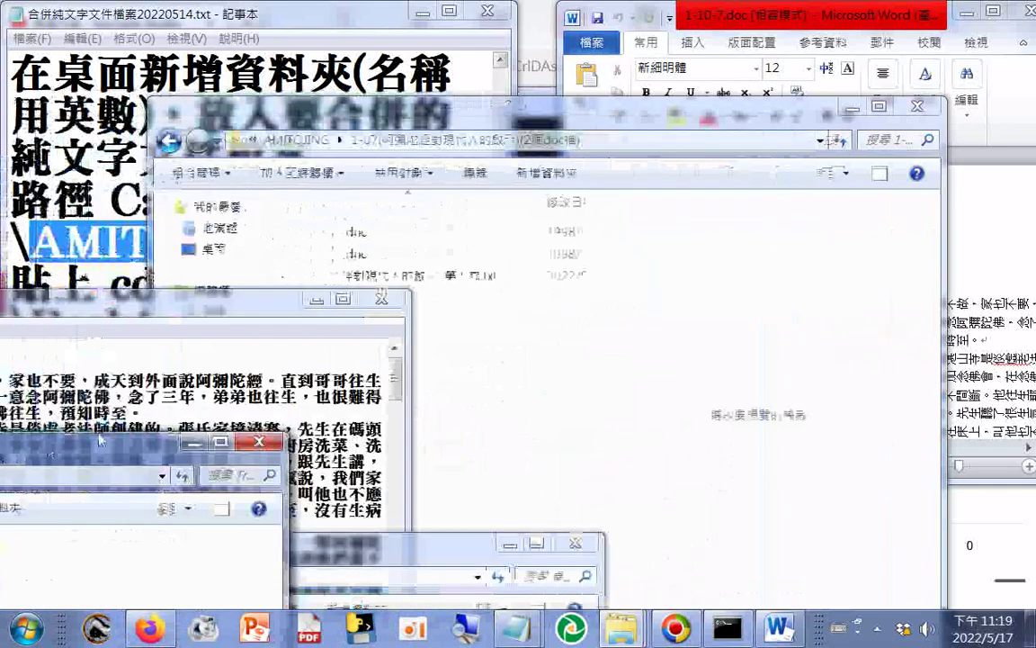
pyautogui.moveTo(624, 628)
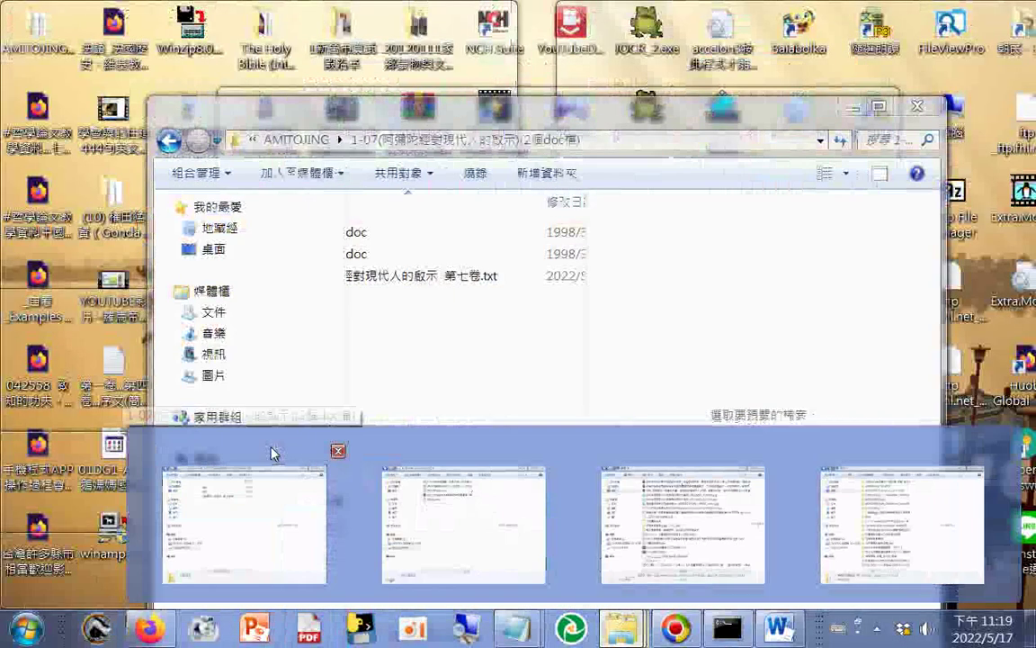
pyautogui.click(273, 452)
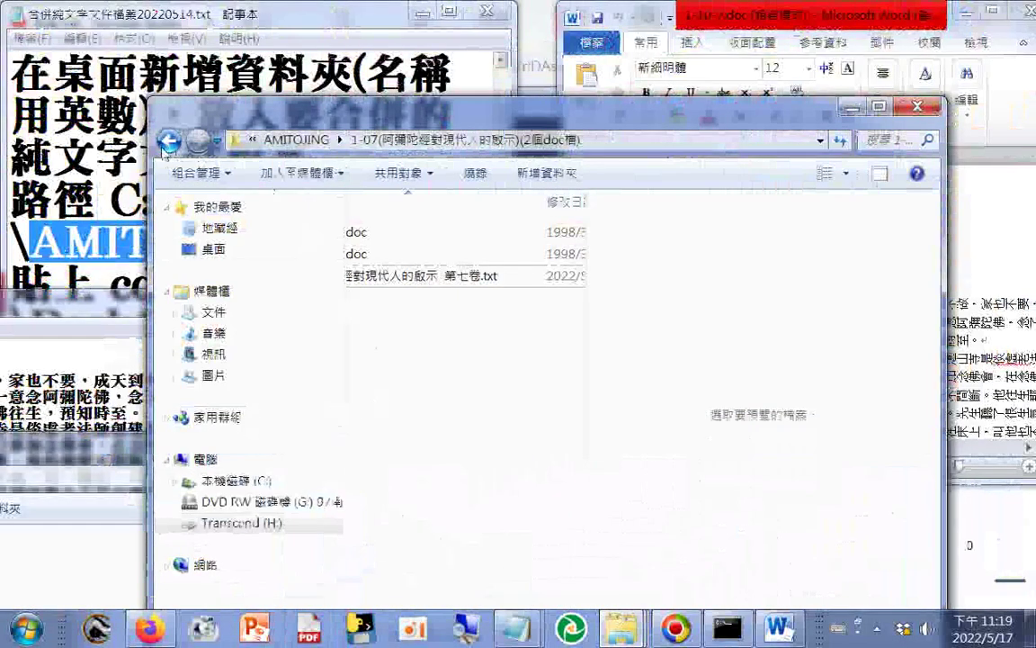
pyautogui.click(167, 142)
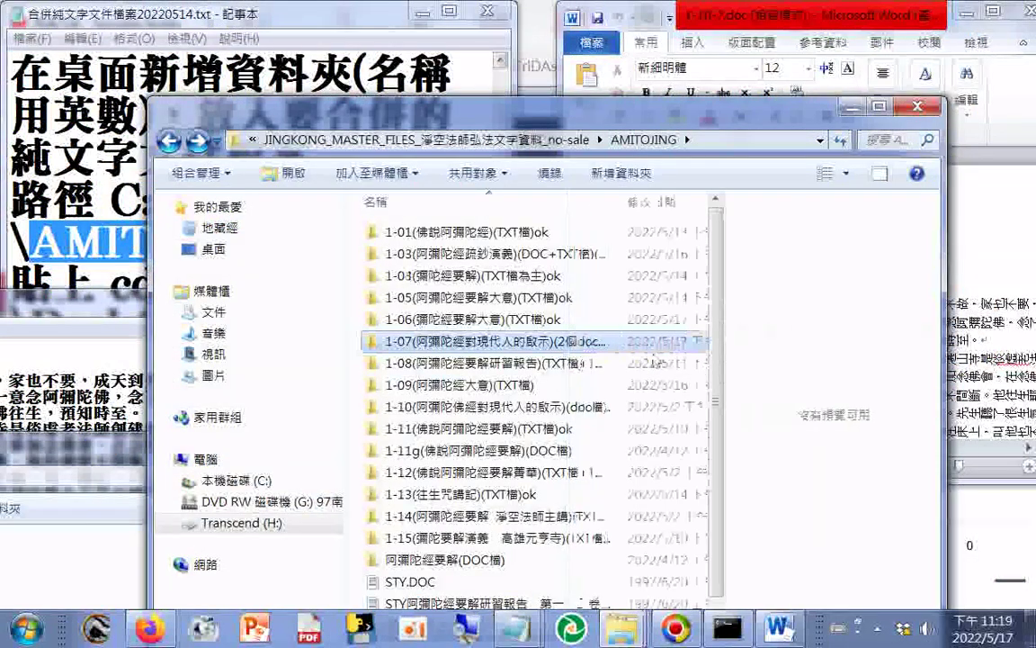
# Step: Rename the 1-07(阿彌陀經對現代人的啟示)(2個doc檔) folder by adding ok at the end of its name
pyautogui.click(601, 348)
pyautogui.click(605, 343)
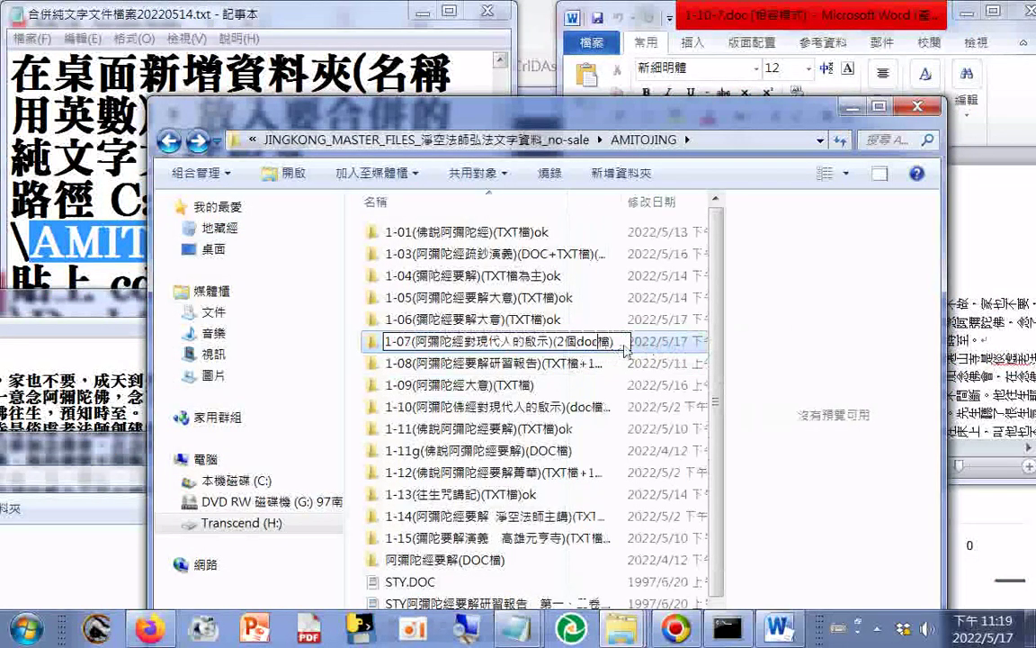
pyautogui.write('p;')
pyautogui.press('BackSpace')
pyautogui.press('BackSpace')
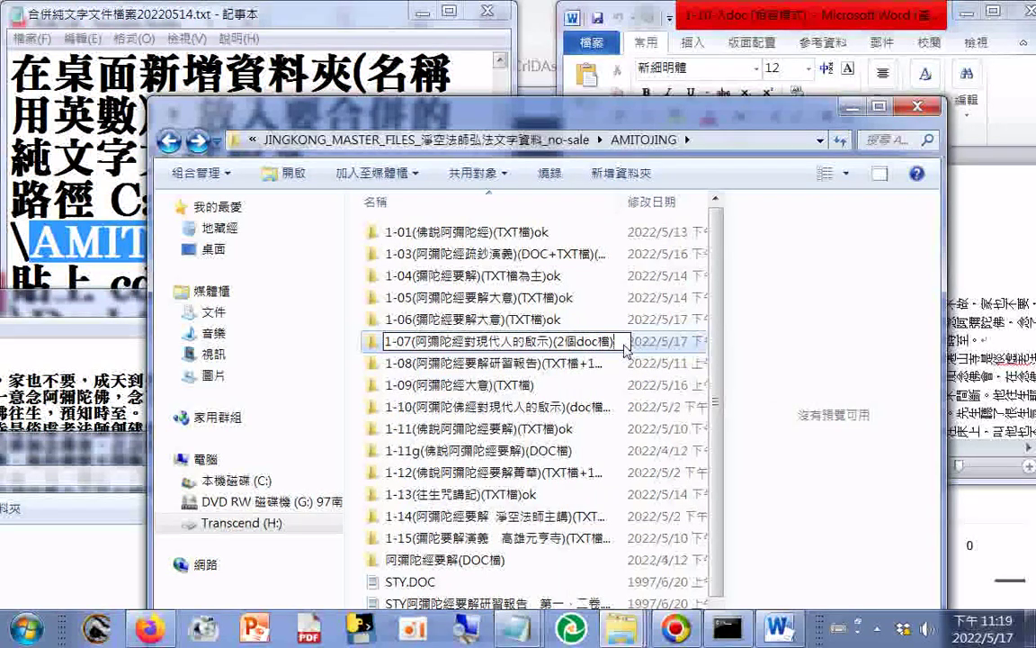
pyautogui.write('ok')
pyautogui.press('Return')
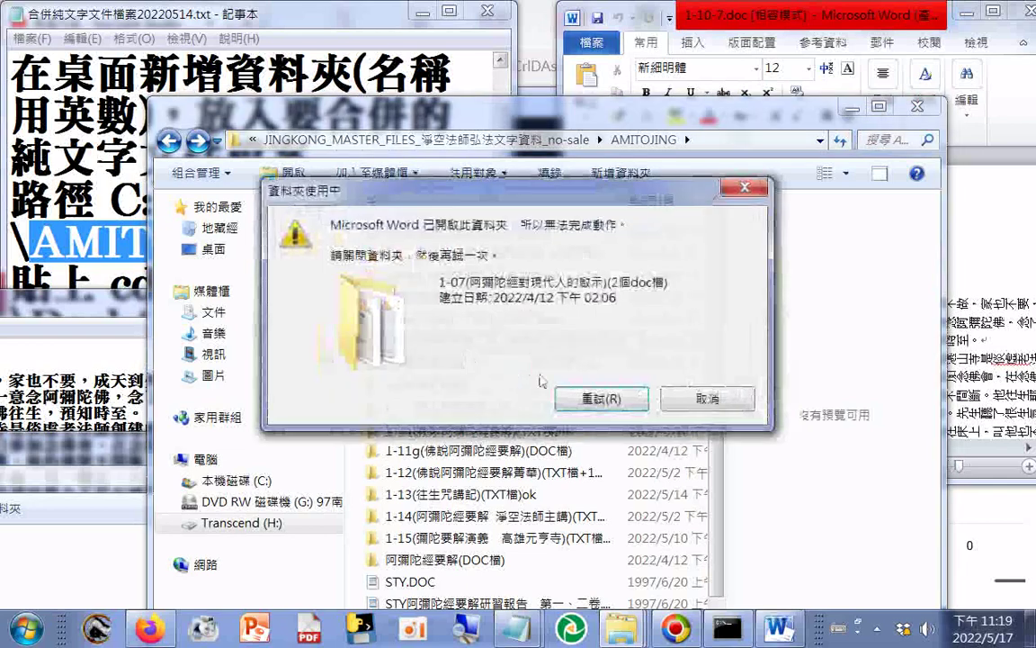
# Step: Close the open Word documents and retry the blocked rename of the 1-07 folder
pyautogui.rightClick(779, 628)
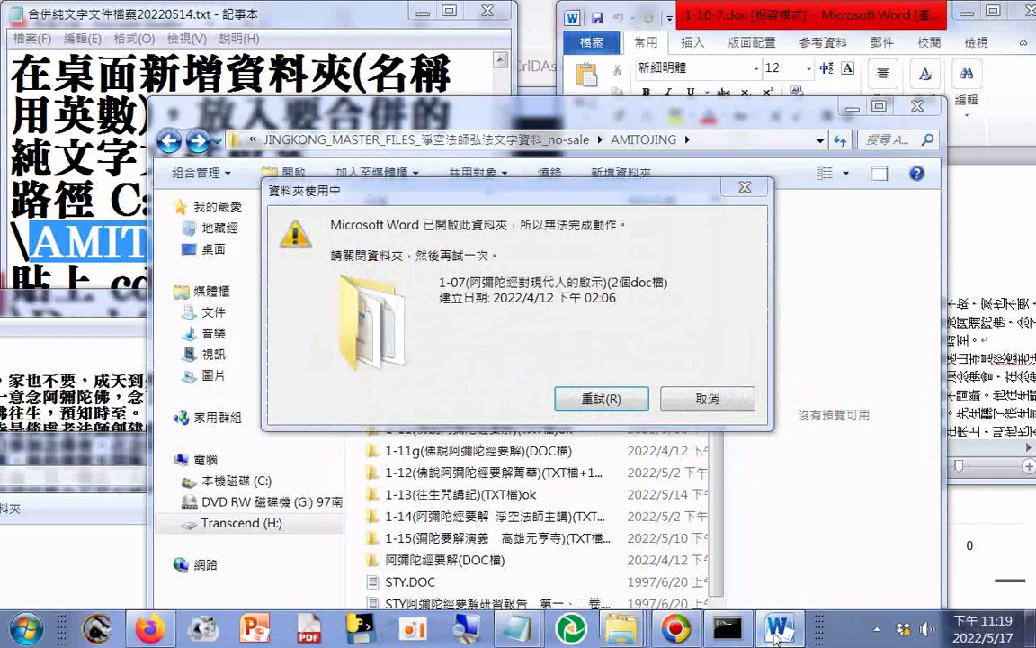
pyautogui.click(730, 583)
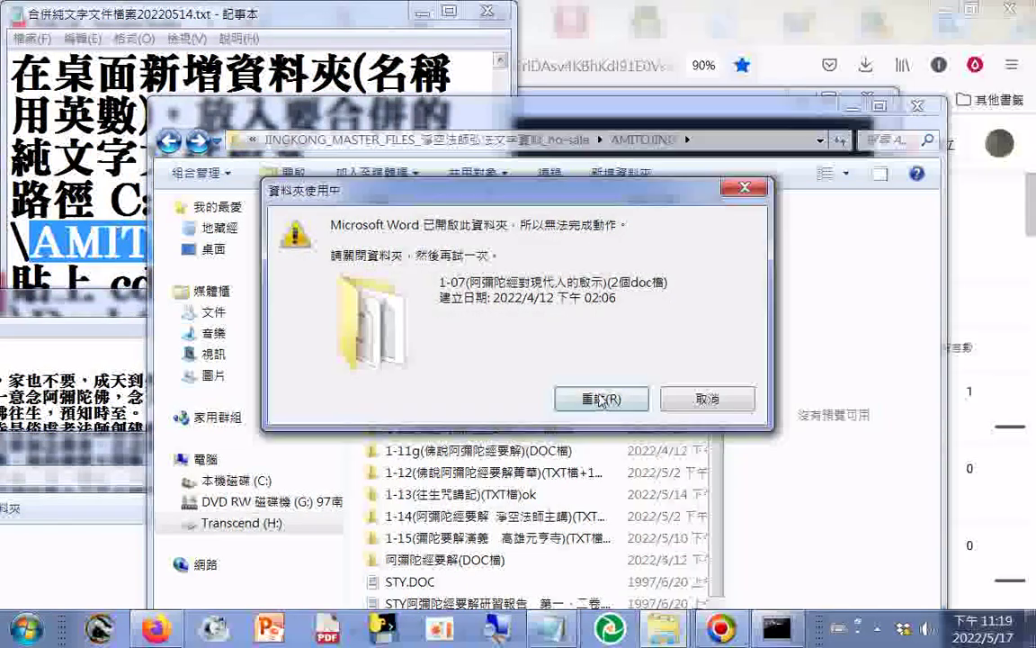
pyautogui.click(601, 398)
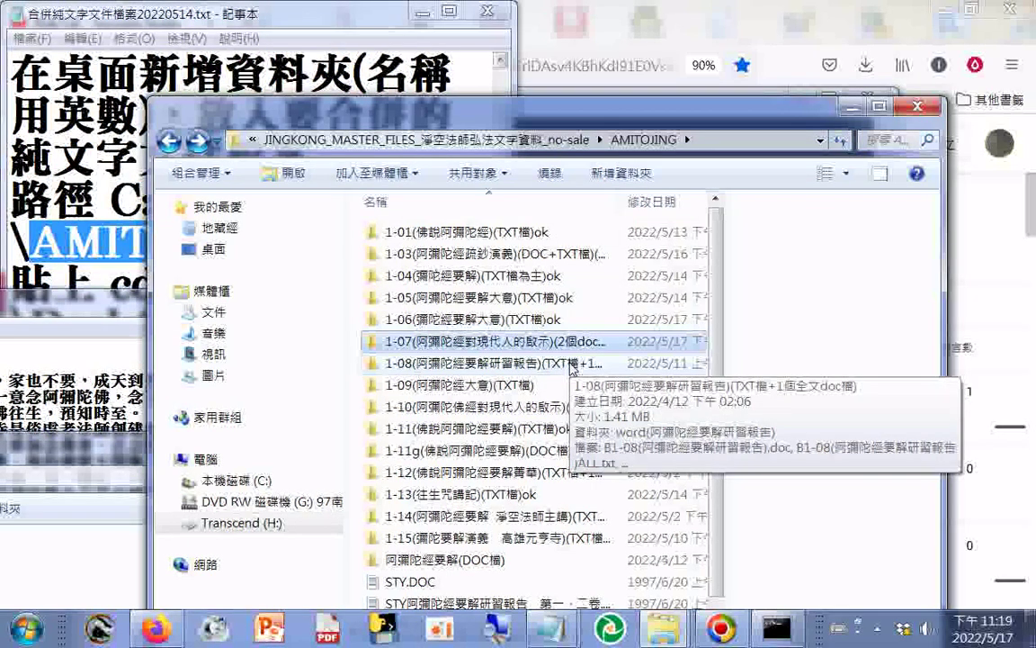
# Step: Open the 1-08 folder and check the file size of B1-08(阿彌陀經要解研習報告)ALL.txt in its properties
pyautogui.doubleClick(571, 364)
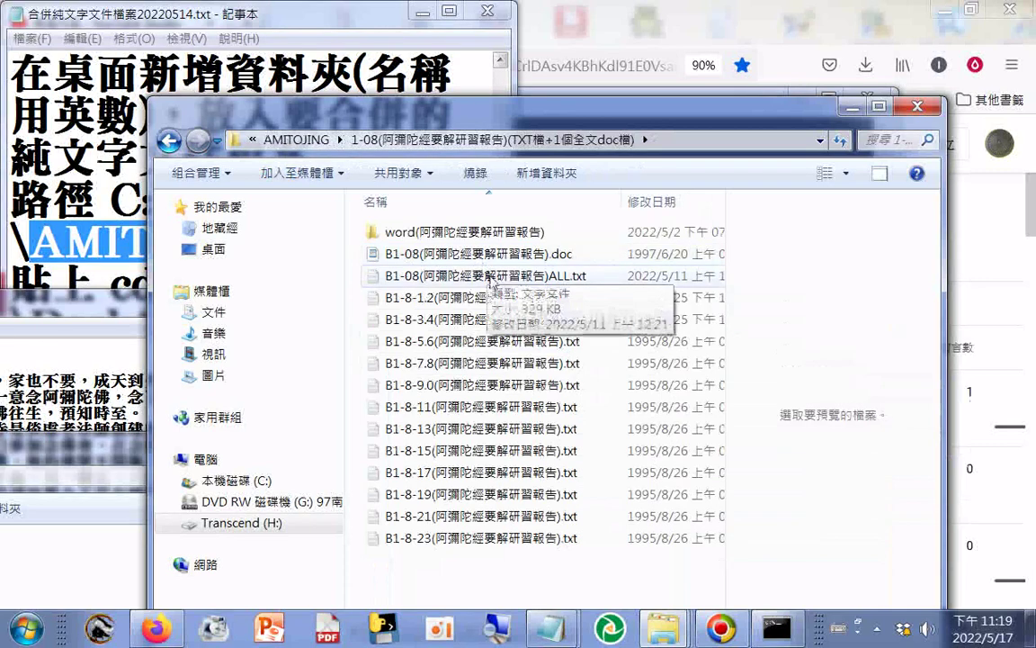
pyautogui.click(490, 279)
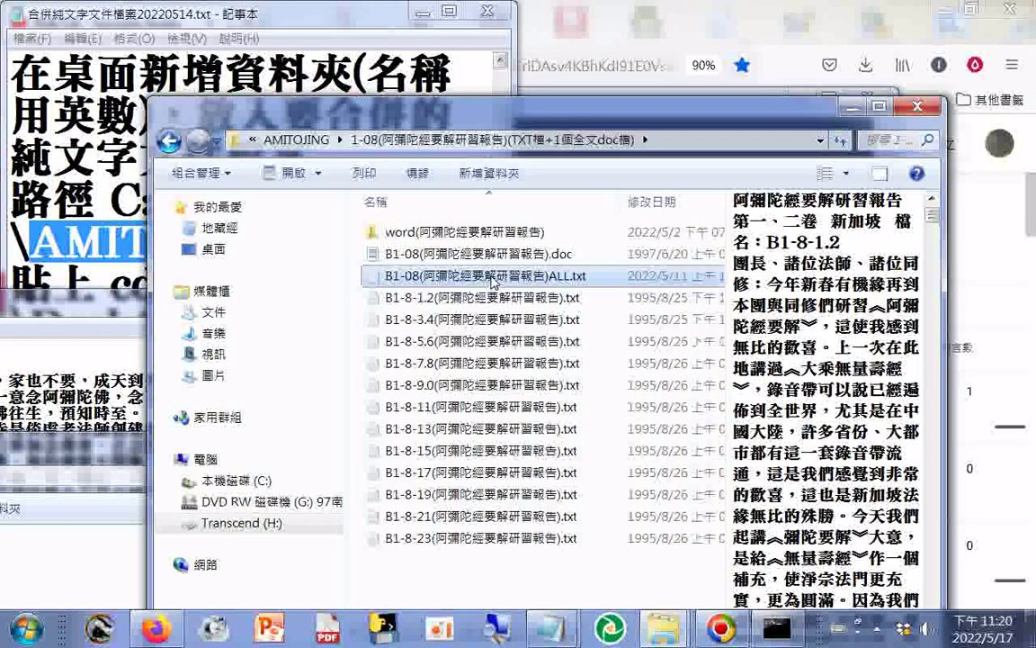
pyautogui.rightClick(499, 281)
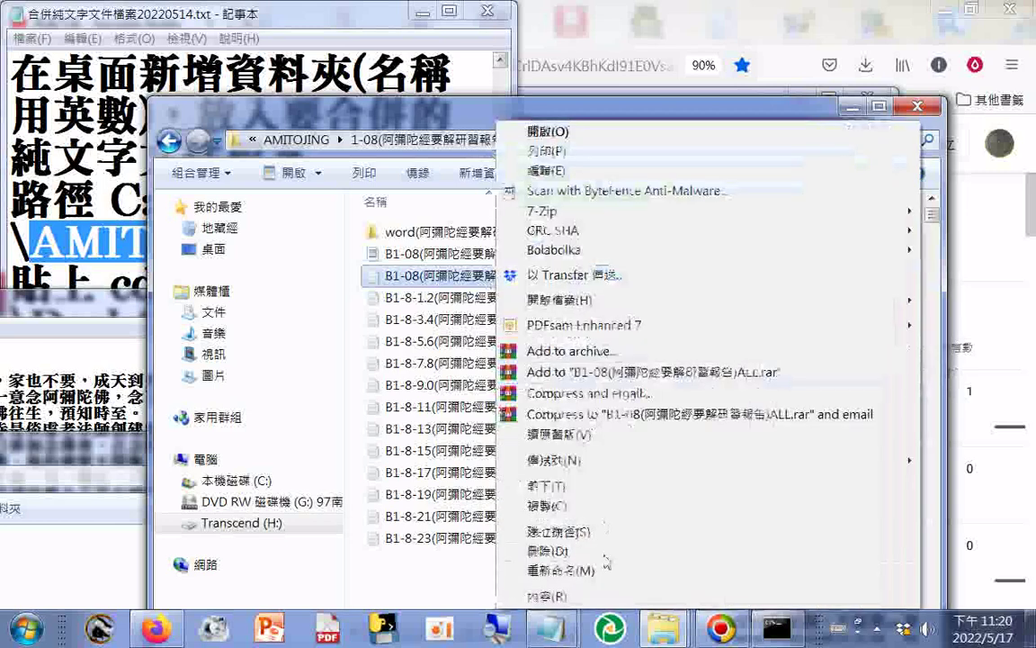
pyautogui.click(572, 599)
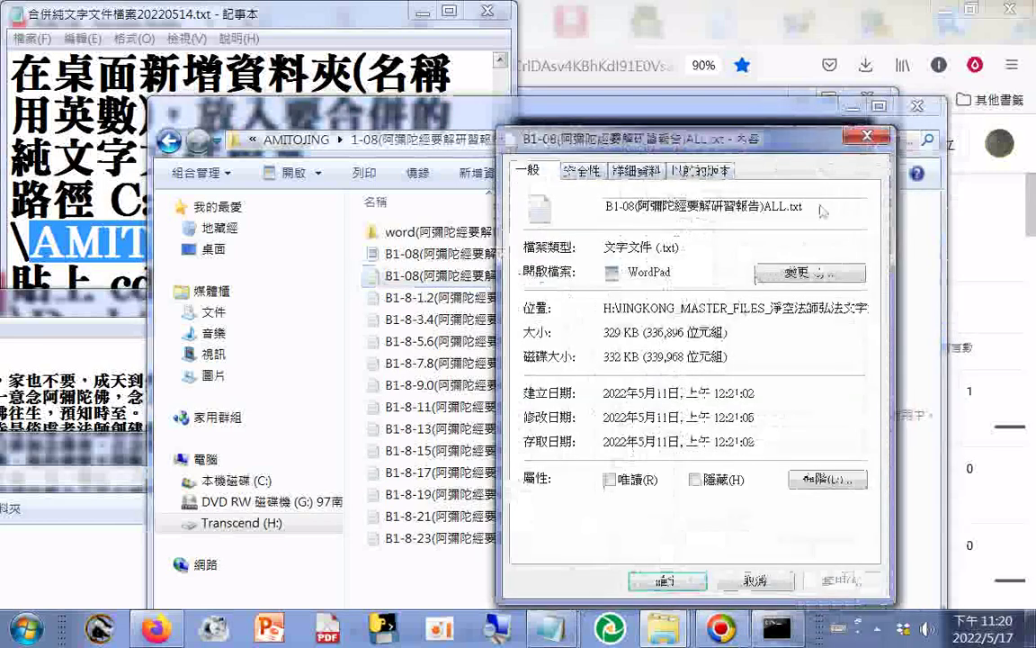
pyautogui.click(866, 137)
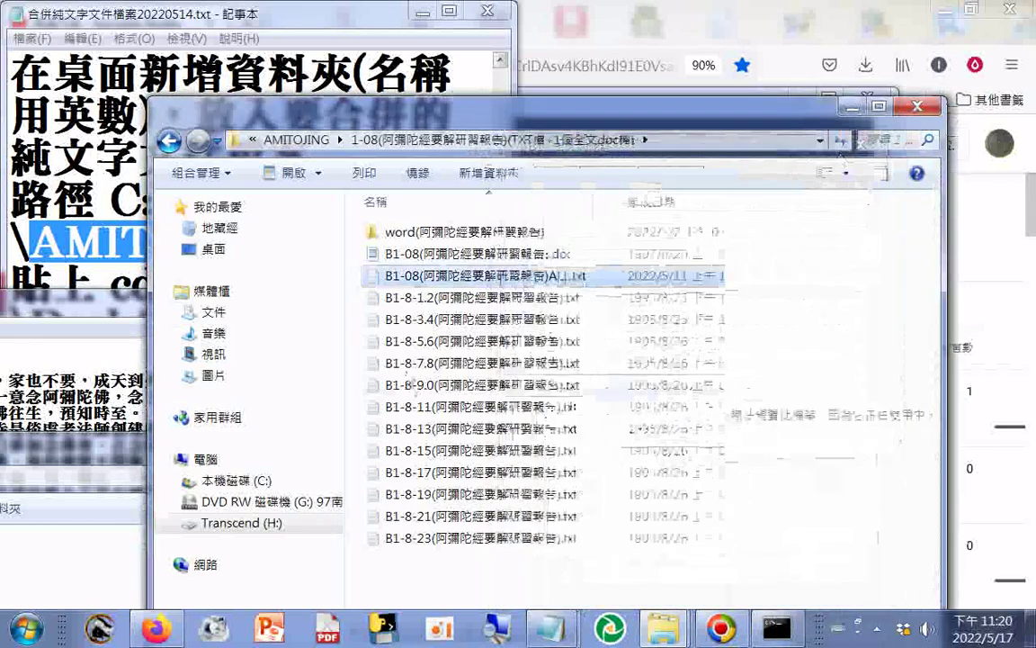
# Step: Check the combined size of the text files from B1-8-1.2 through B1-8-23 in their properties
pyautogui.click(450, 297)
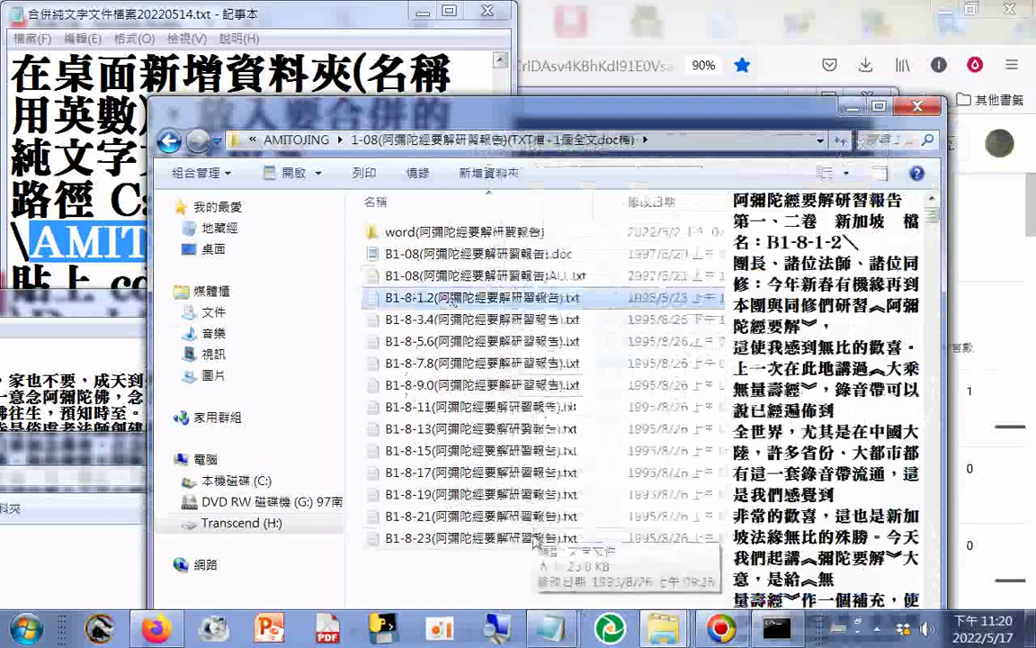
pyautogui.keyDown('shift'); pyautogui.click(537, 541); pyautogui.keyUp('shift')
pyautogui.rightClick(537, 540)
pyautogui.click(548, 523)
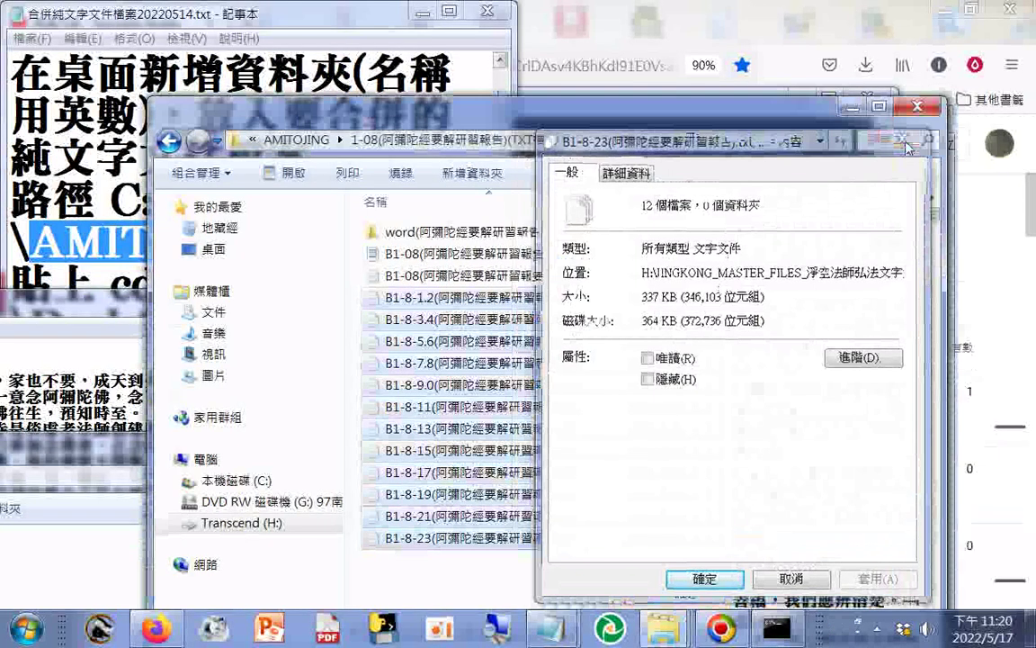
pyautogui.click(904, 135)
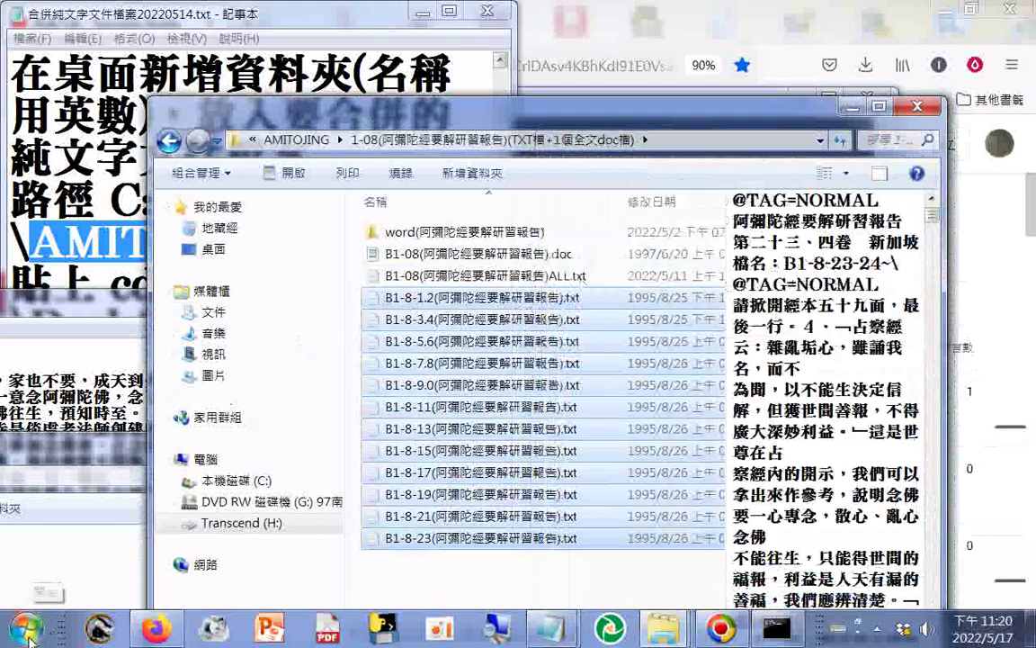
# Step: Open a new Notepad window and load B1-08(阿彌陀經要解研習報告)ALL.txt into it
pyautogui.click(20, 627)
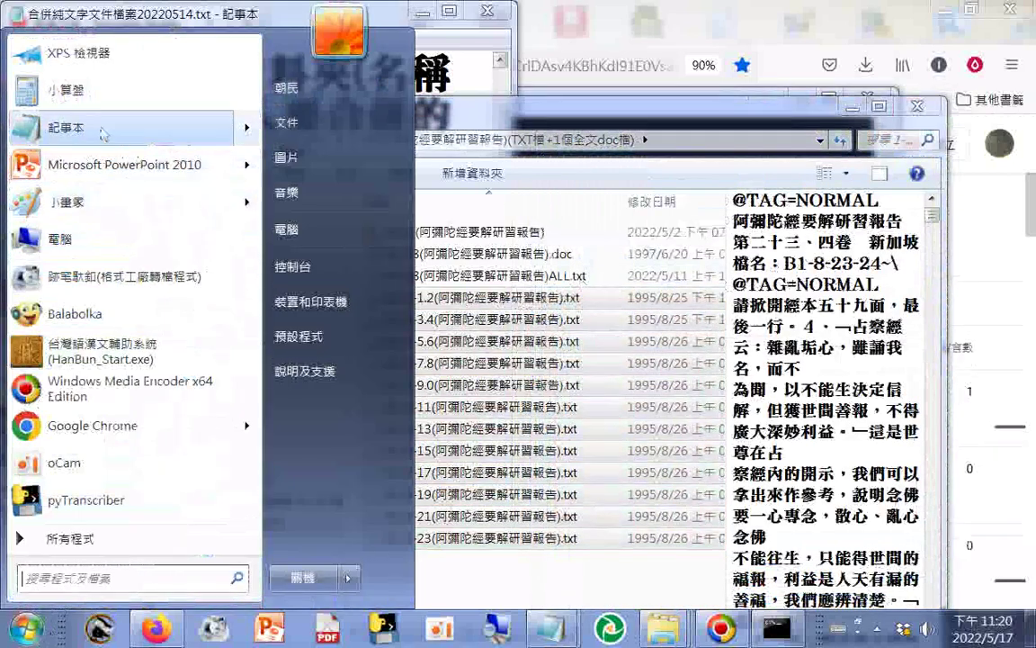
pyautogui.click(88, 135)
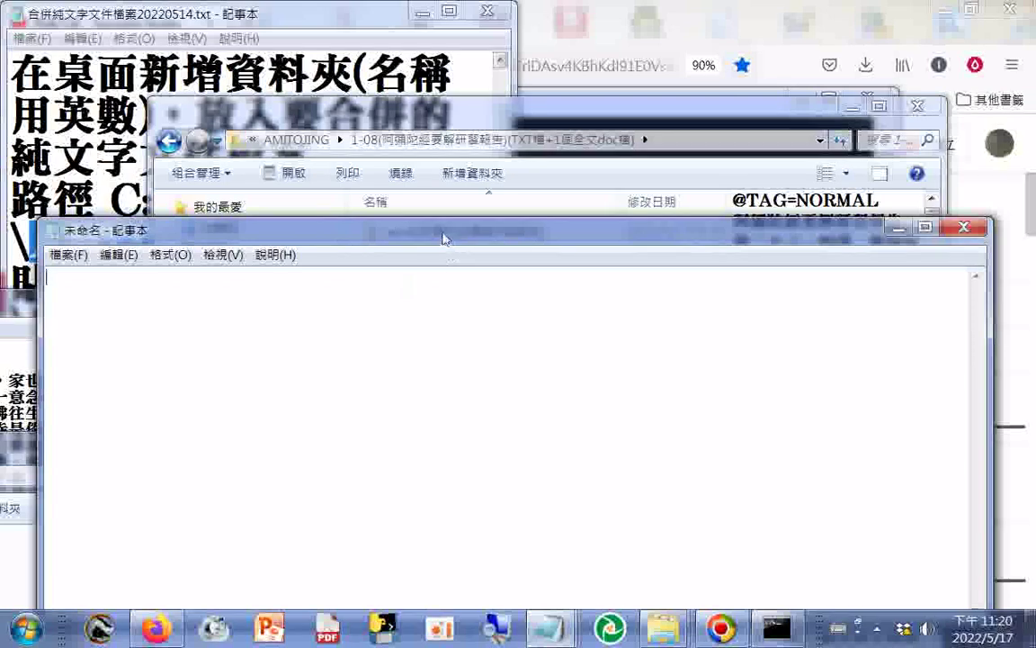
pyautogui.moveTo(451, 236); pyautogui.dragTo(439, 462)
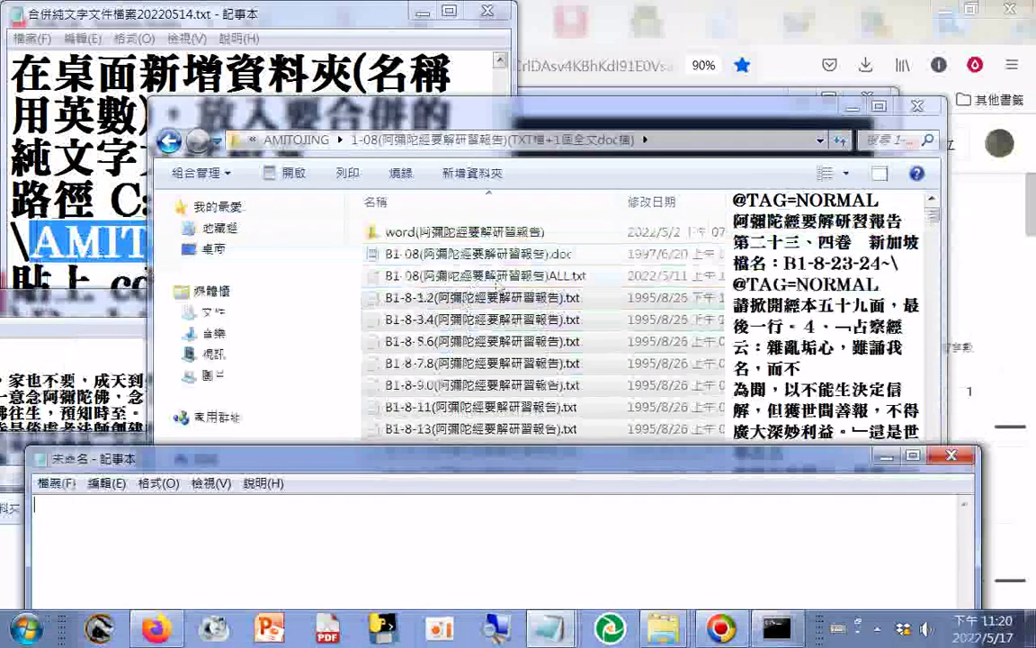
pyautogui.moveTo(486, 275); pyautogui.dragTo(90, 531)
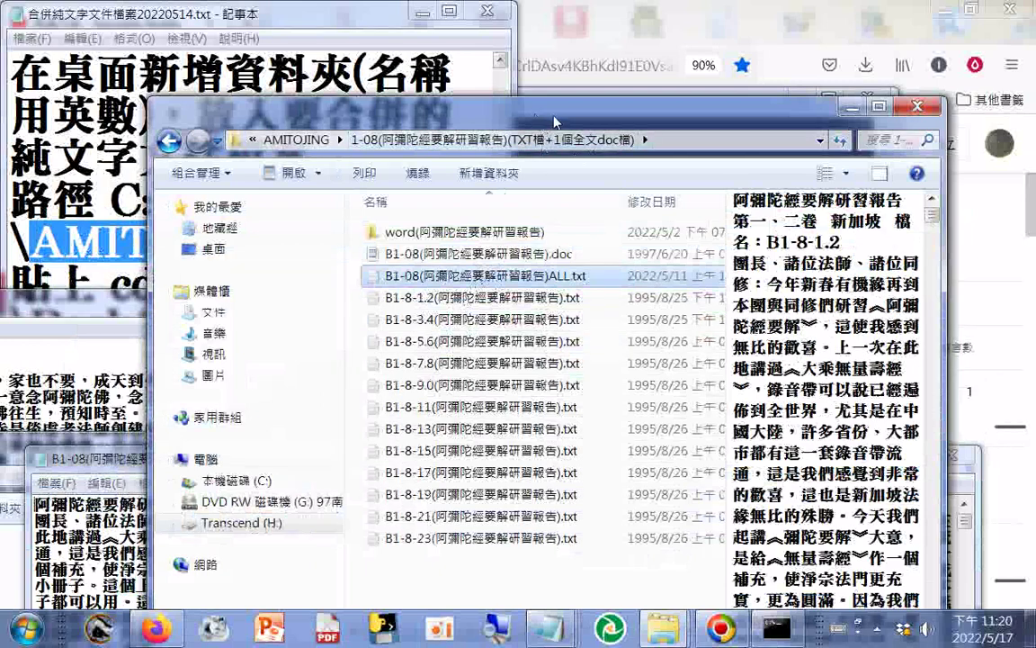
# Step: Arrange the widened Notepad window and the 1-08 folder window next to each other and select the B1-8-1.2 text file
pyautogui.press('super+Right')
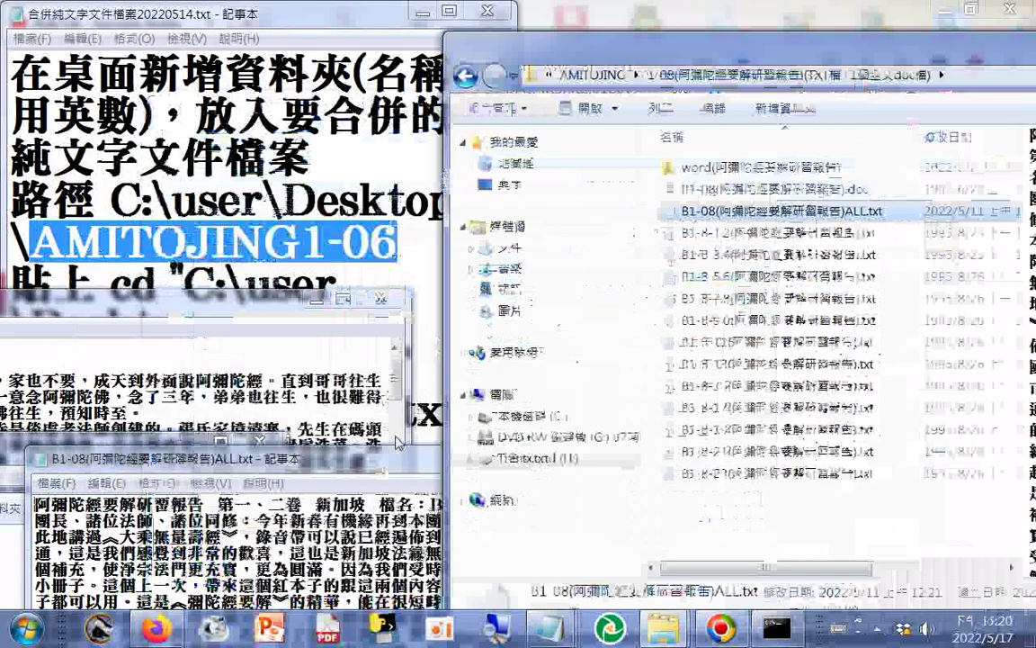
pyautogui.moveTo(398, 443); pyautogui.dragTo(371, 119)
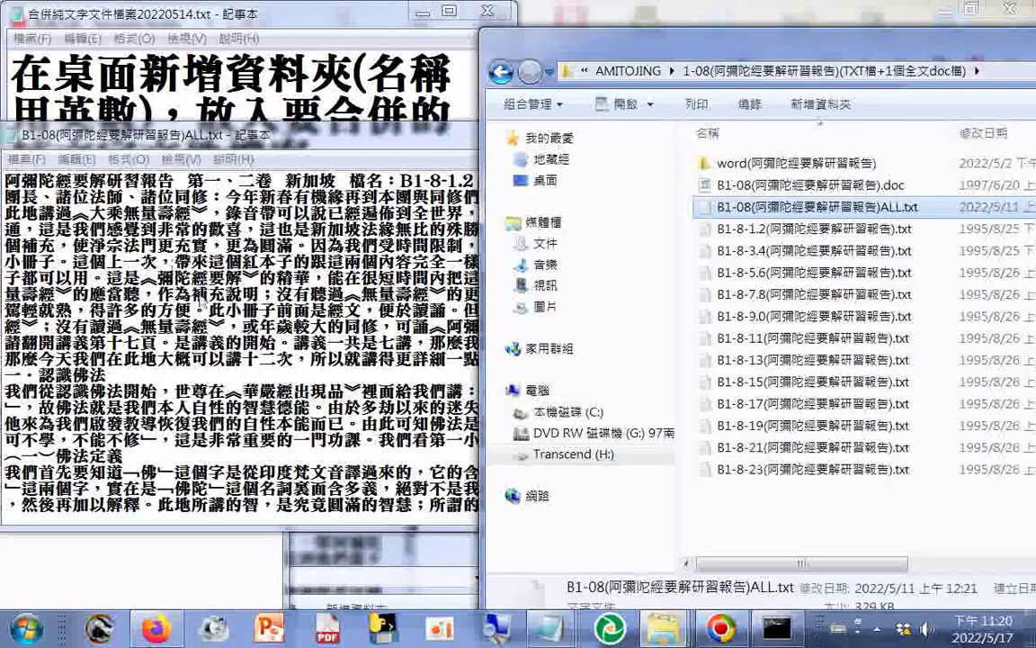
pyautogui.moveTo(479, 351); pyautogui.dragTo(947, 351)
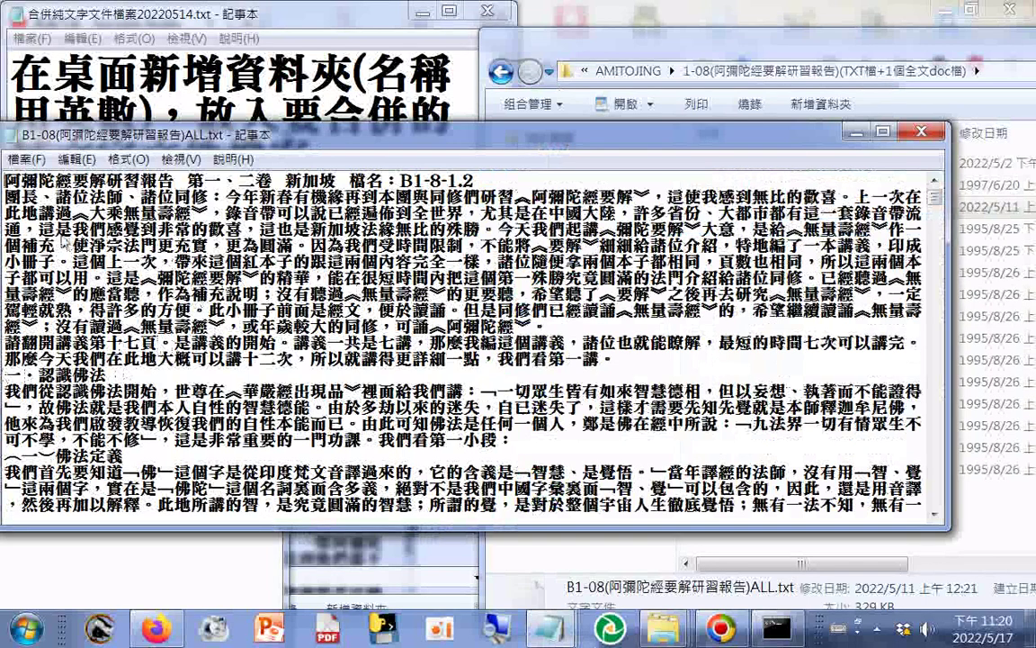
pyautogui.hotkey('alt', 'Tab')
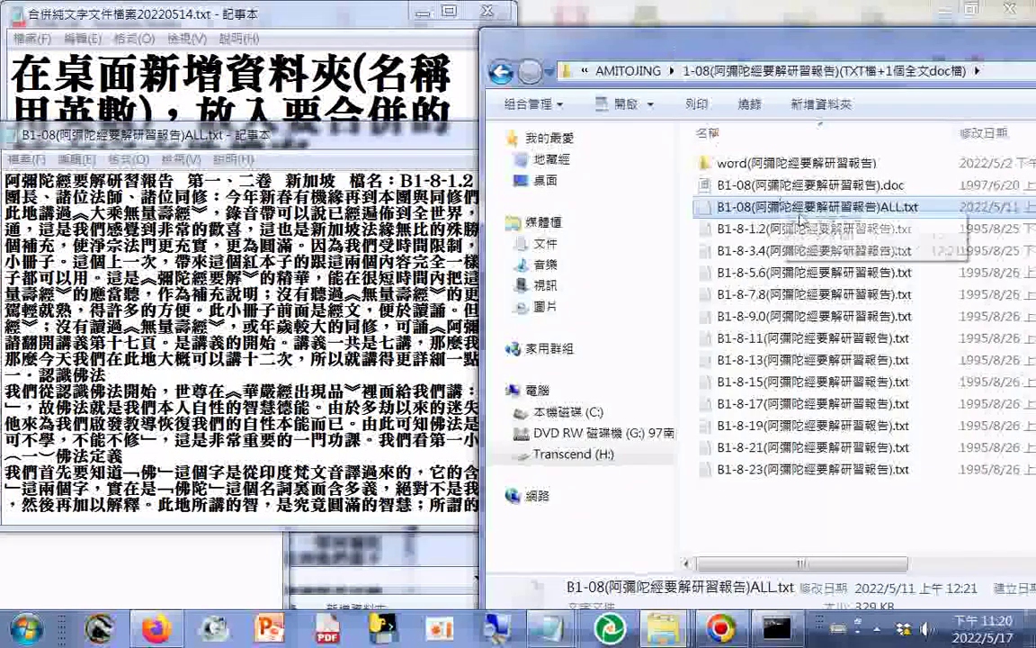
pyautogui.click(830, 233)
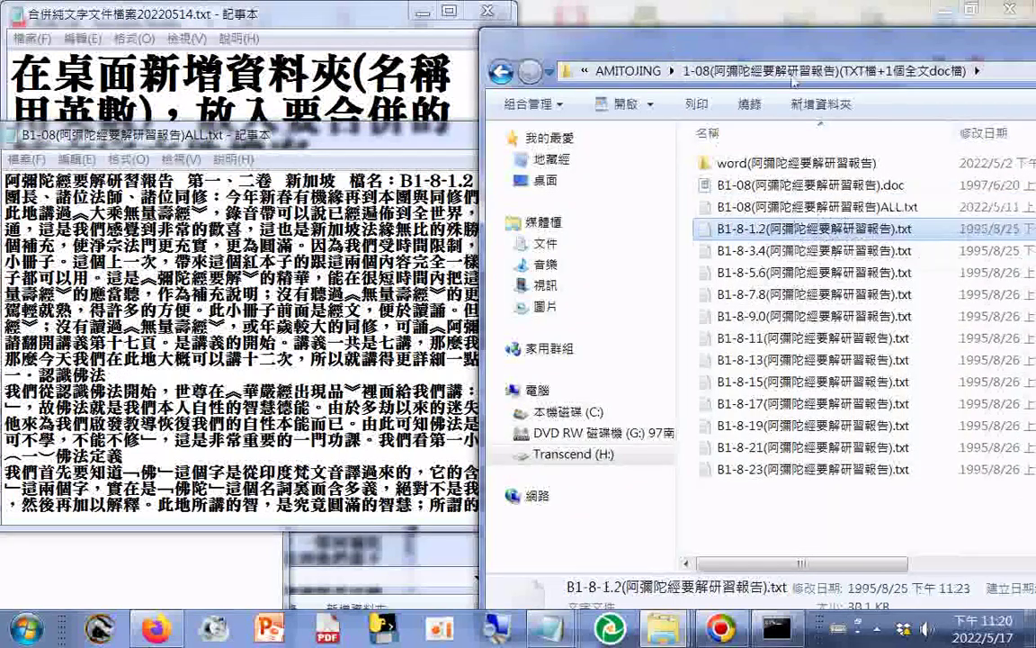
pyautogui.moveTo(782, 58); pyautogui.dragTo(717, 46)
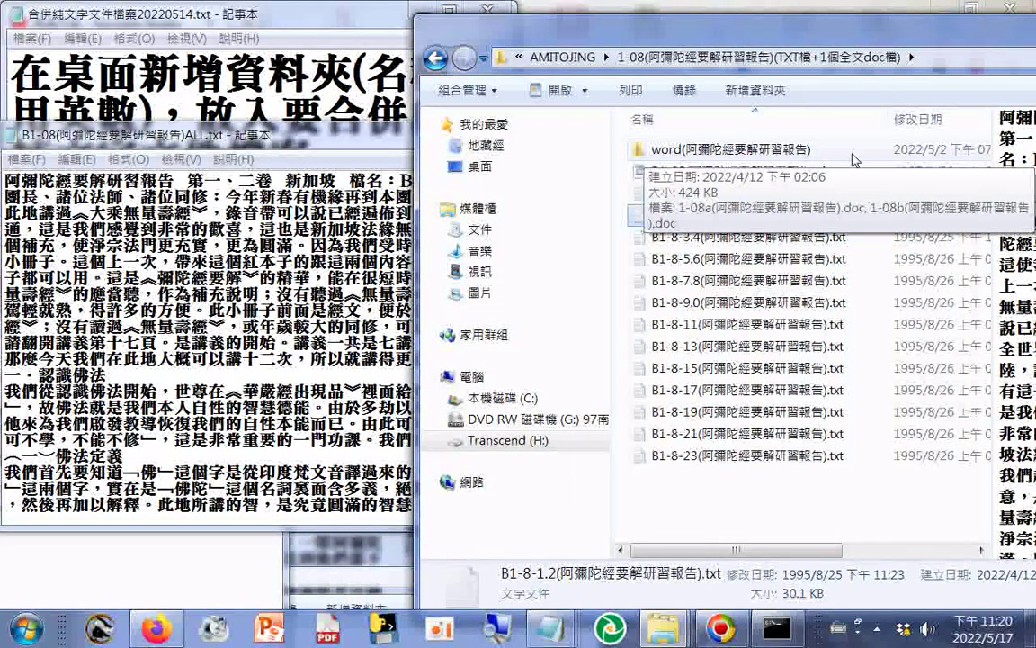
# Step: Rename the B1-8-9.0 text file as B1-8-9.10(阿彌陀經要解研習報告).txt
pyautogui.click(700, 306)
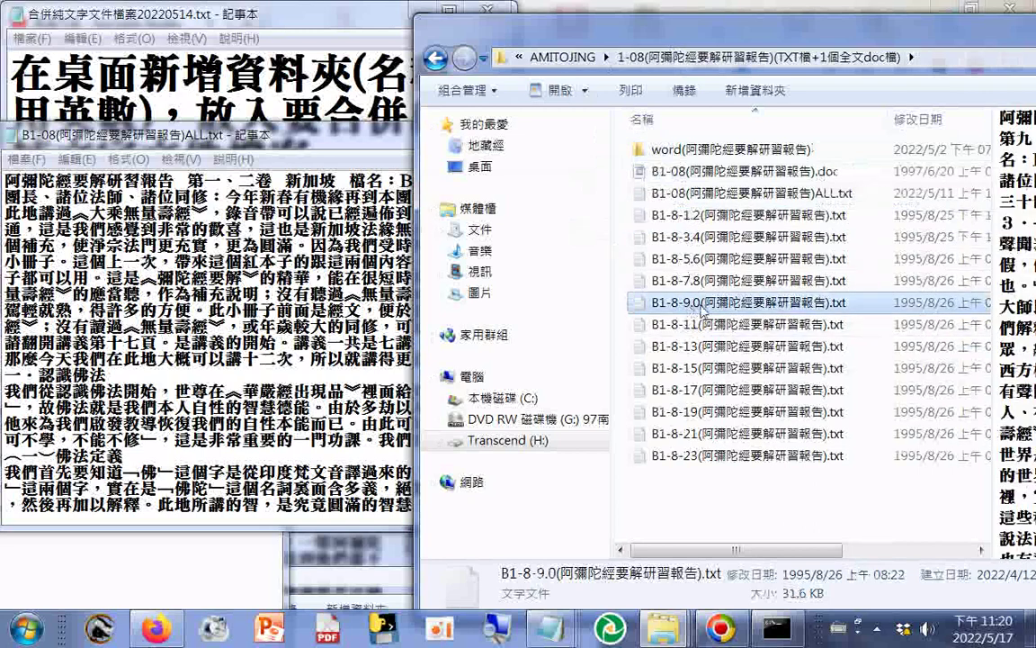
pyautogui.click(700, 305)
pyautogui.click(690, 303)
pyautogui.write('1')
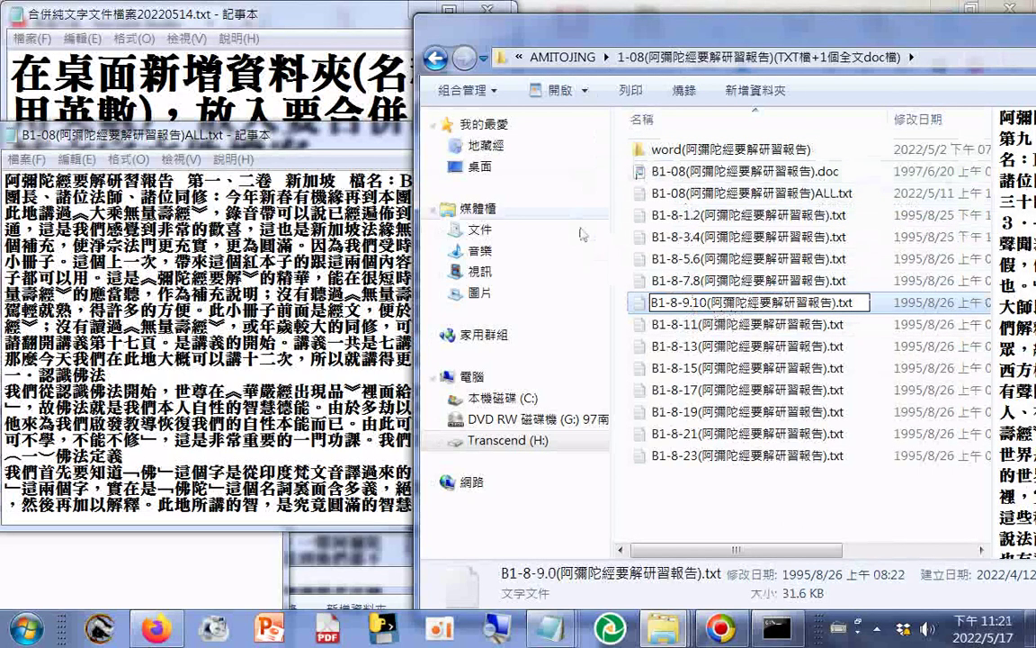
pyautogui.press('Return')
# Step: Rename the B1-8-11 text file as B1-8-11.12(阿彌陀經要解研習報告).txt
pyautogui.press('Down')
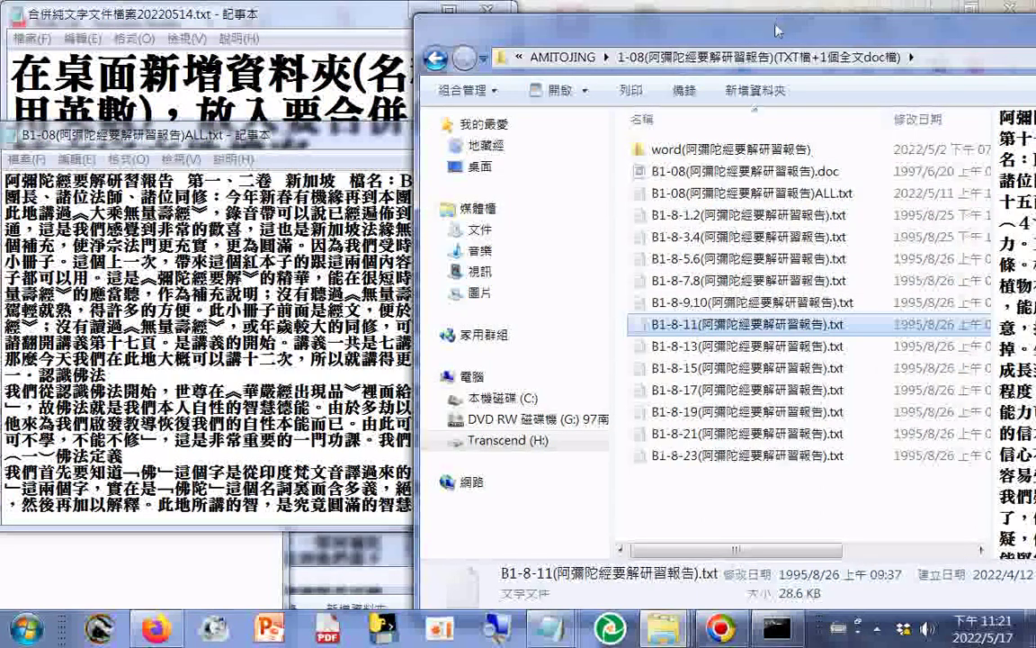
pyautogui.moveTo(728, 36); pyautogui.dragTo(520, 44)
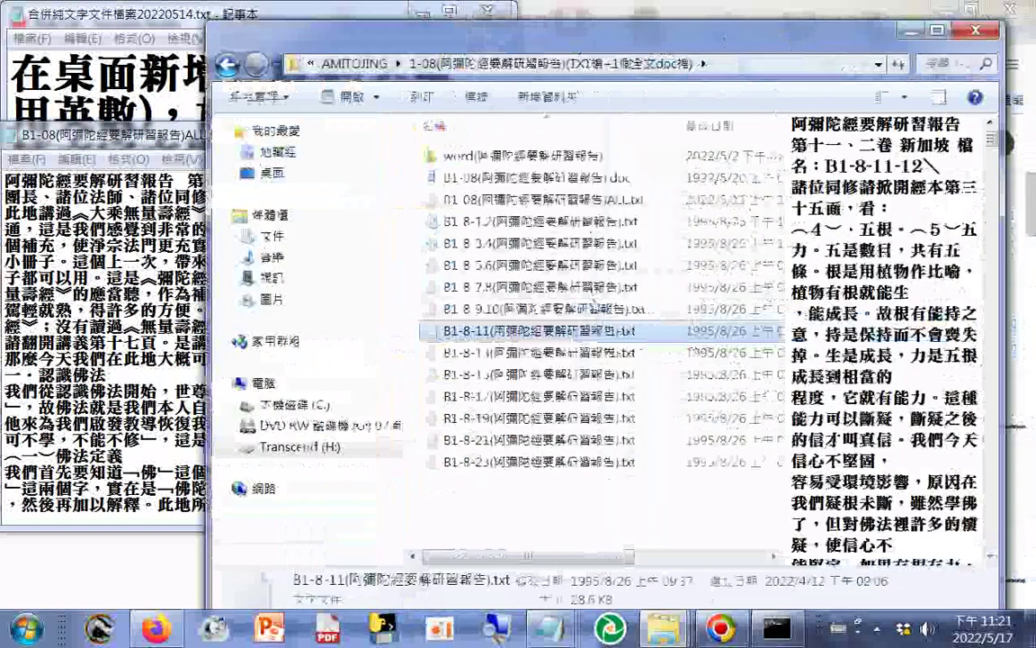
pyautogui.click(491, 331)
pyautogui.click(490, 331)
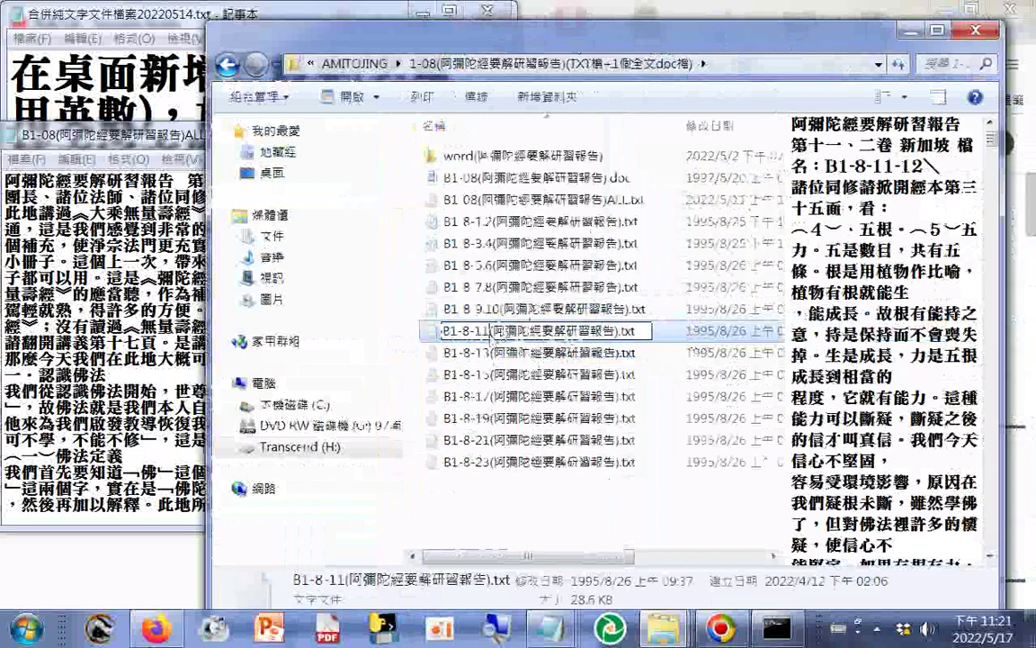
pyautogui.write('12')
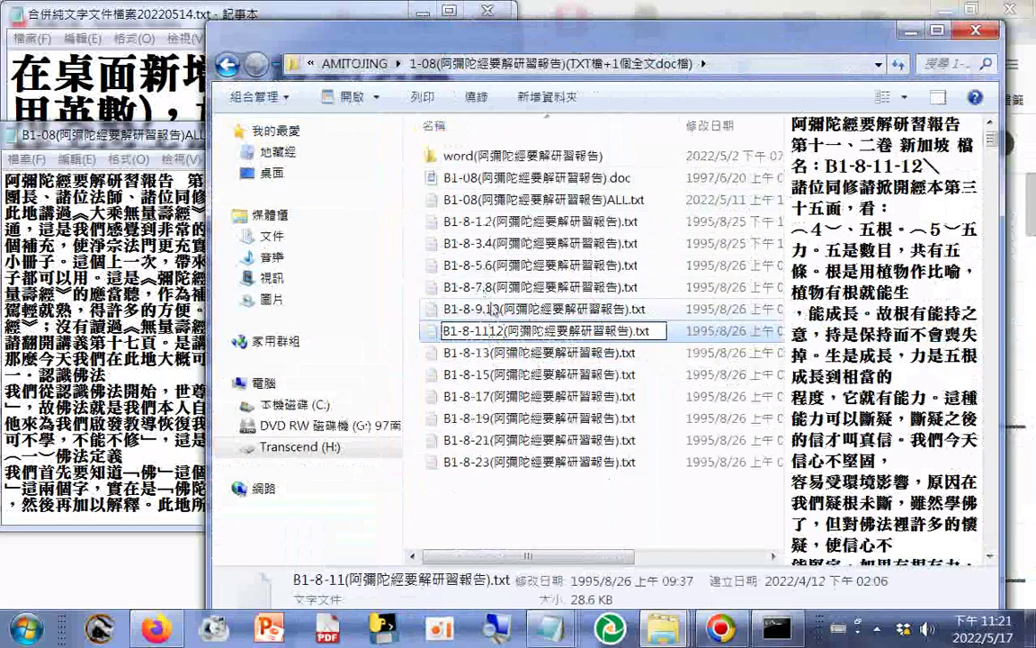
pyautogui.press('Return')
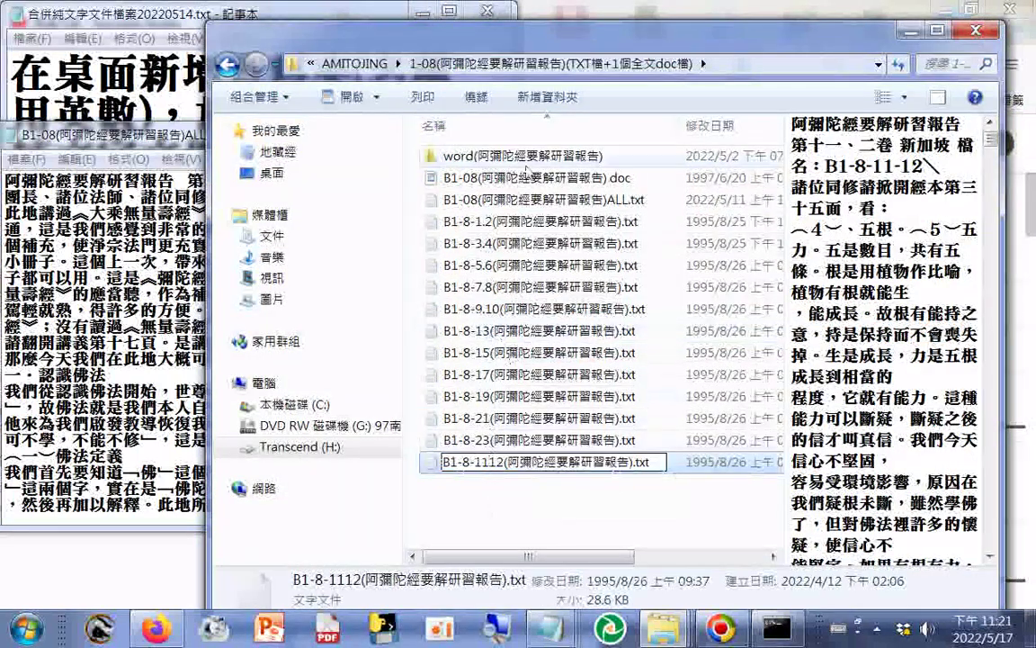
pyautogui.write('.')
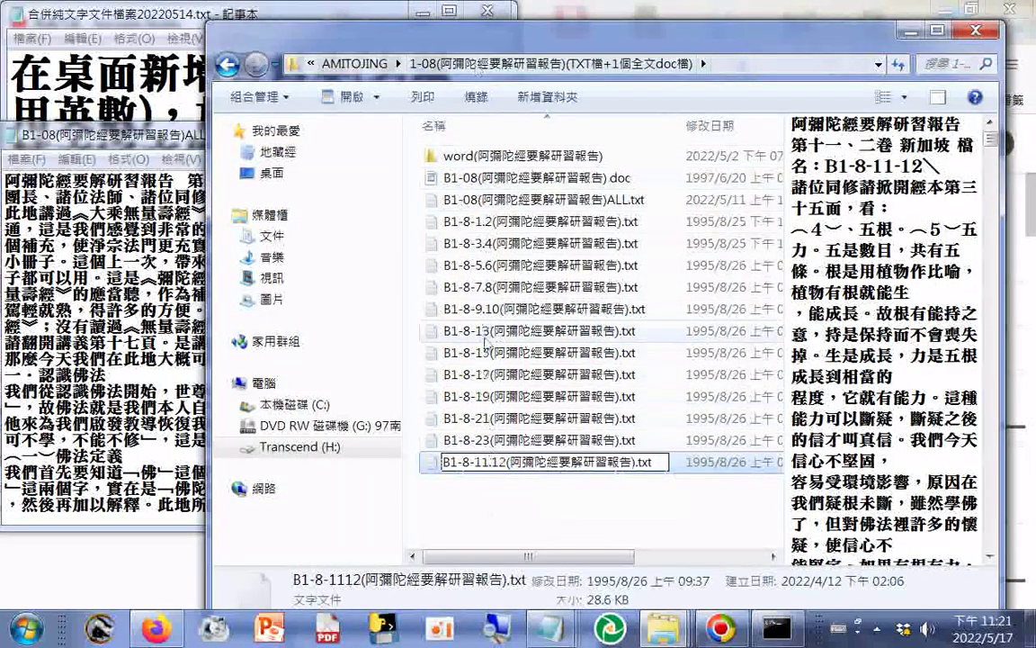
pyautogui.click(490, 335)
pyautogui.click(491, 332)
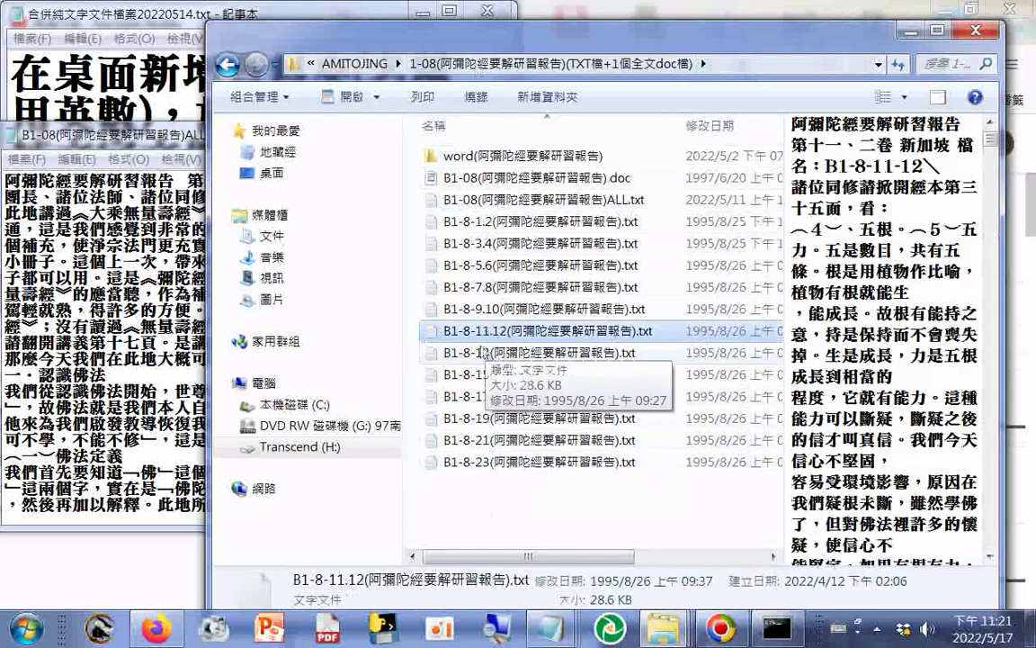
# Step: Preview the text of B1-8-1.2(阿彌陀經要解研習報告).txt
pyautogui.click(485, 223)
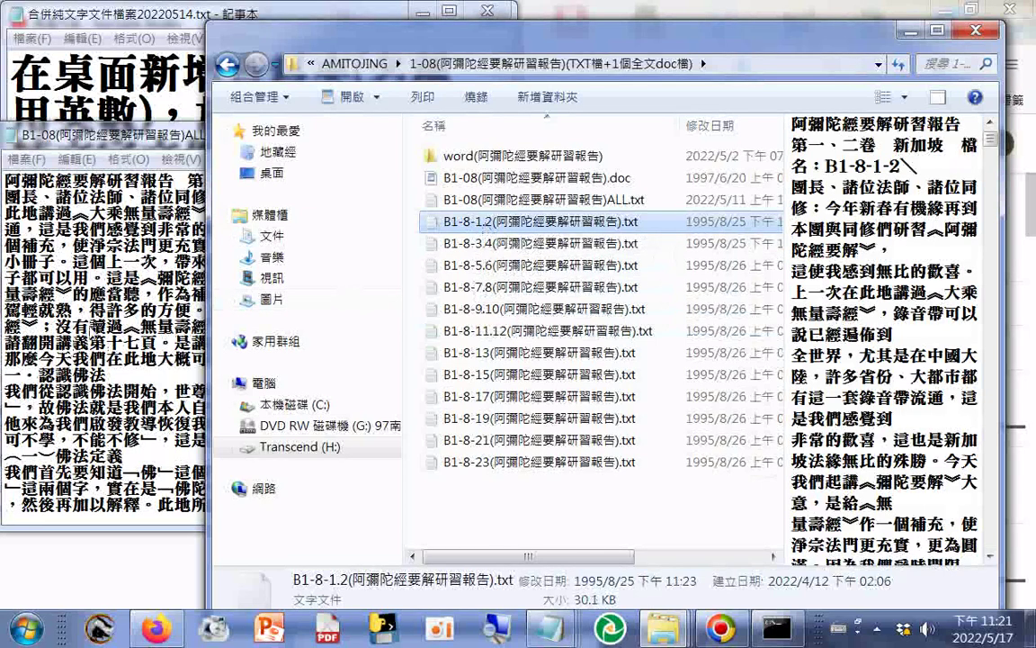
pyautogui.press('Return')
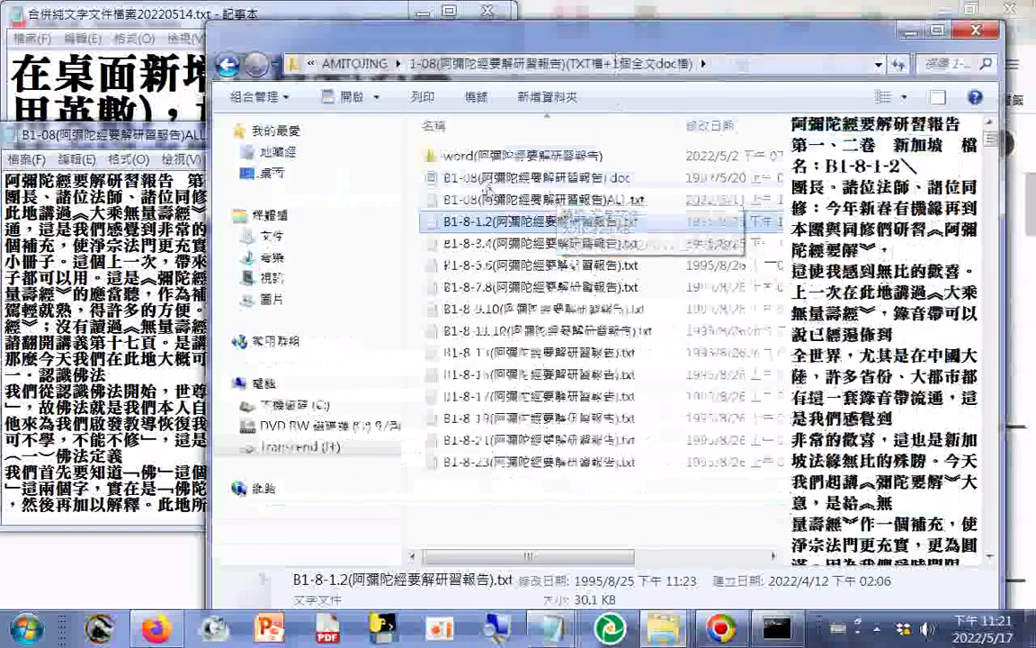
# Step: Replace the period between the volume numbers with 、 in the B1-8-1.2 and B1-8-3.4 text file names, giving B1-8-1、2 and B1-8-3、4
pyautogui.click(486, 222)
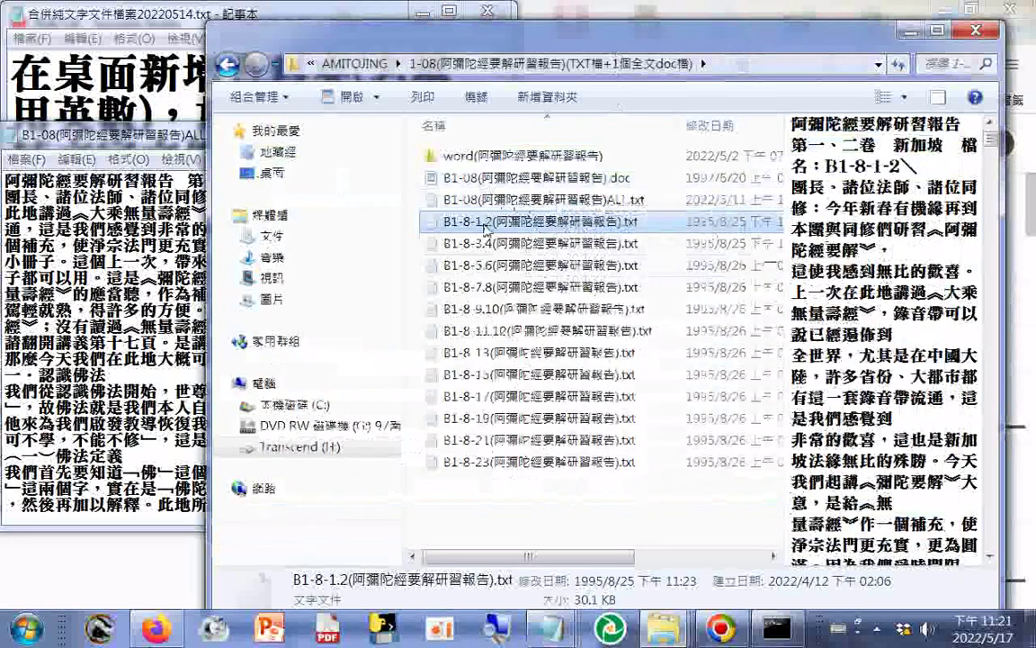
pyautogui.rightClick(486, 226)
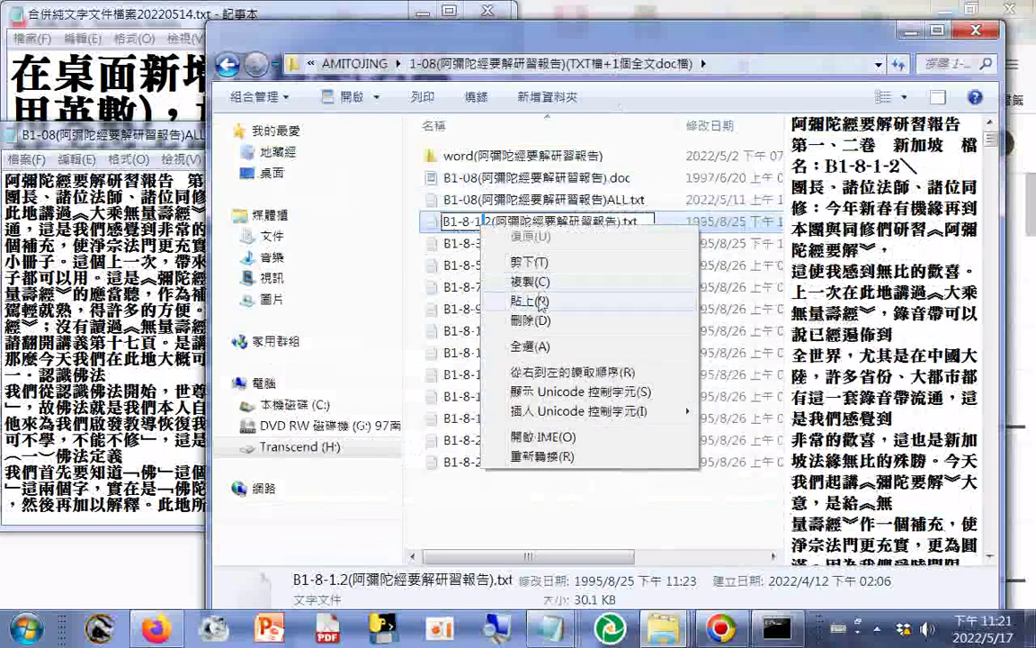
pyautogui.click(531, 280)
pyautogui.click(486, 244)
pyautogui.click(486, 248)
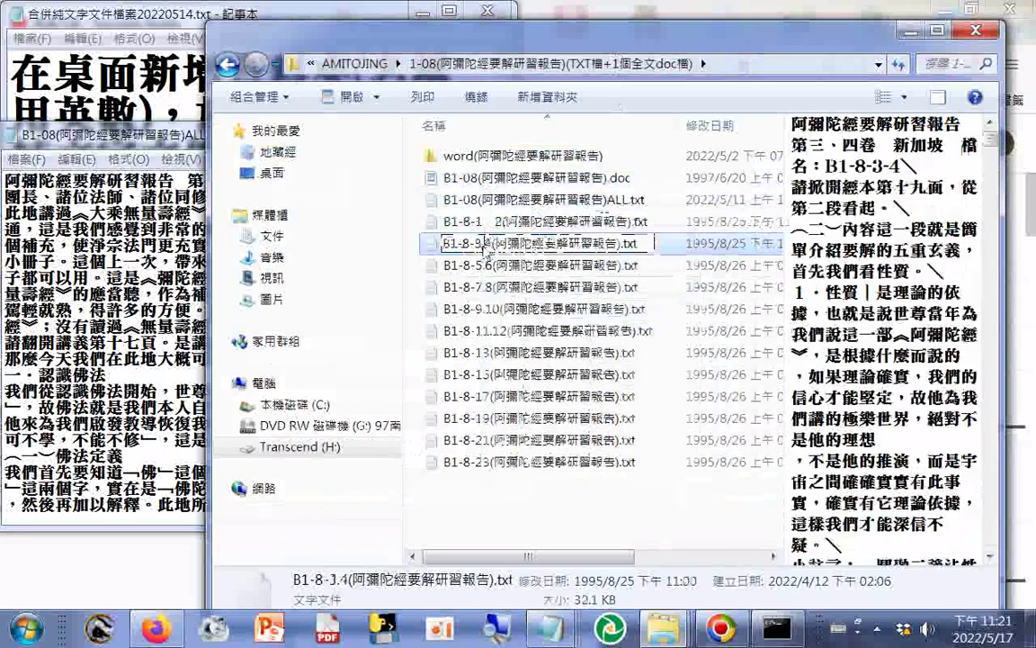
pyautogui.write('、')
# Step: Rename the B1-8-5.6 and B1-8-7.8 text files to start with B1-8-5、6 and B1-8-7、8, keeping the rest of each name
pyautogui.click(487, 266)
pyautogui.click(487, 266)
pyautogui.moveTo(482, 266); pyautogui.dragTo(487, 266)
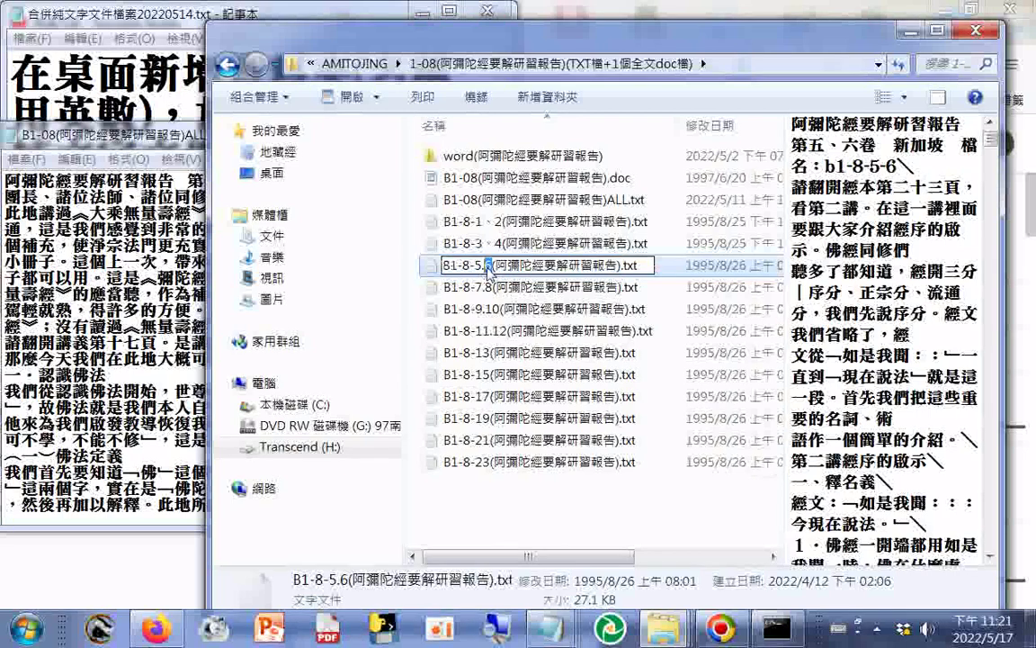
pyautogui.rightClick(487, 266)
pyautogui.click(486, 301)
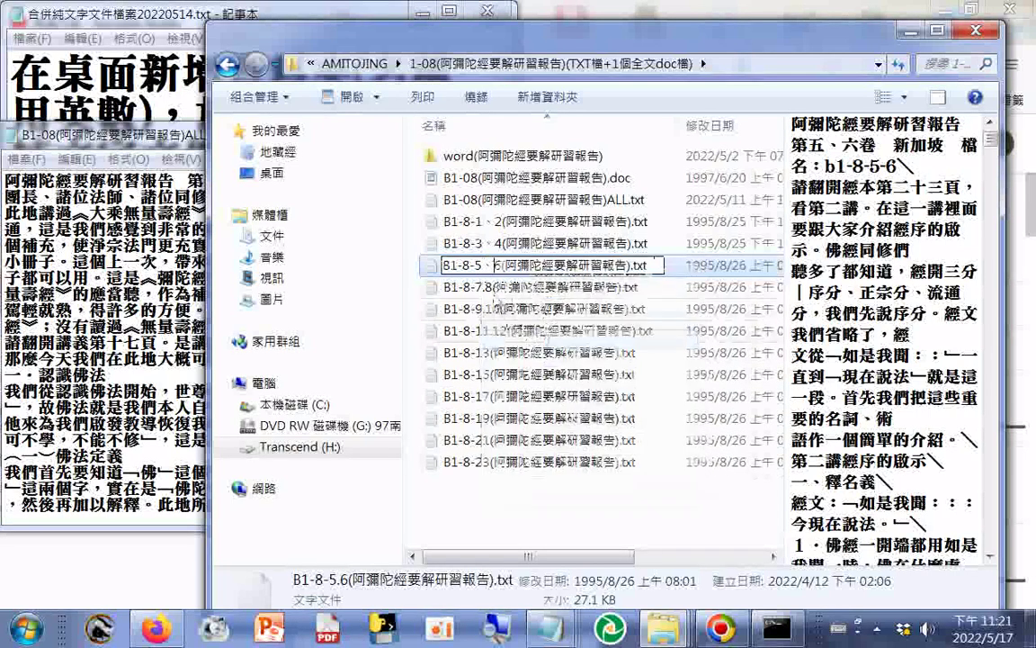
pyautogui.click(484, 287)
pyautogui.click(483, 288)
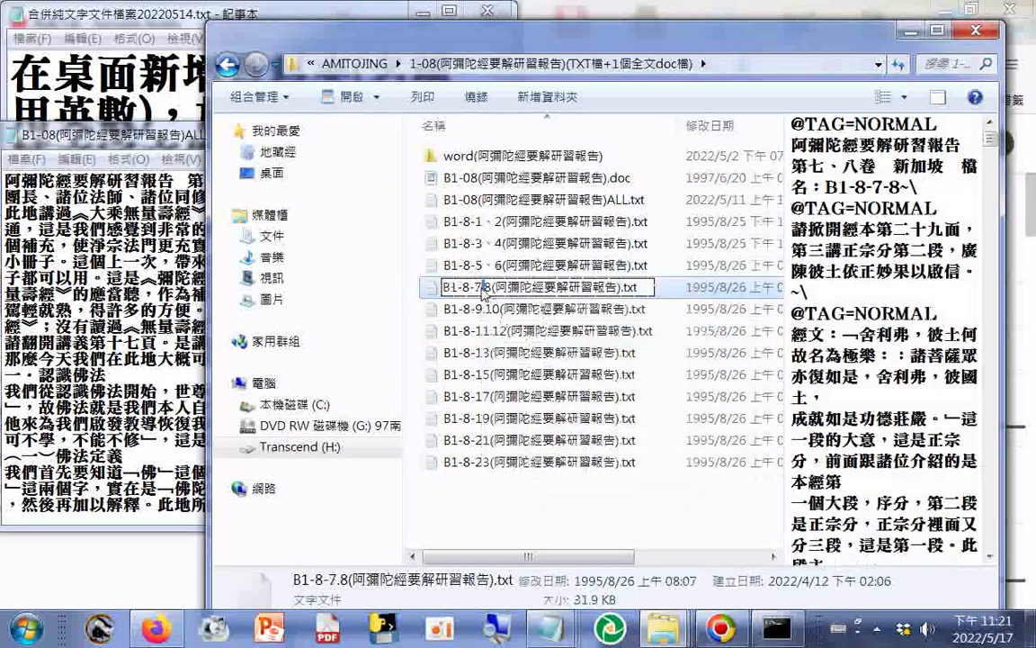
pyautogui.rightClick(483, 288)
pyautogui.click(504, 361)
# Step: Rename the B1-8-9.10 and B1-8-11.12 text files to start with B1-8-9、10 and B1-8-11、12, keeping the title part
pyautogui.click(488, 310)
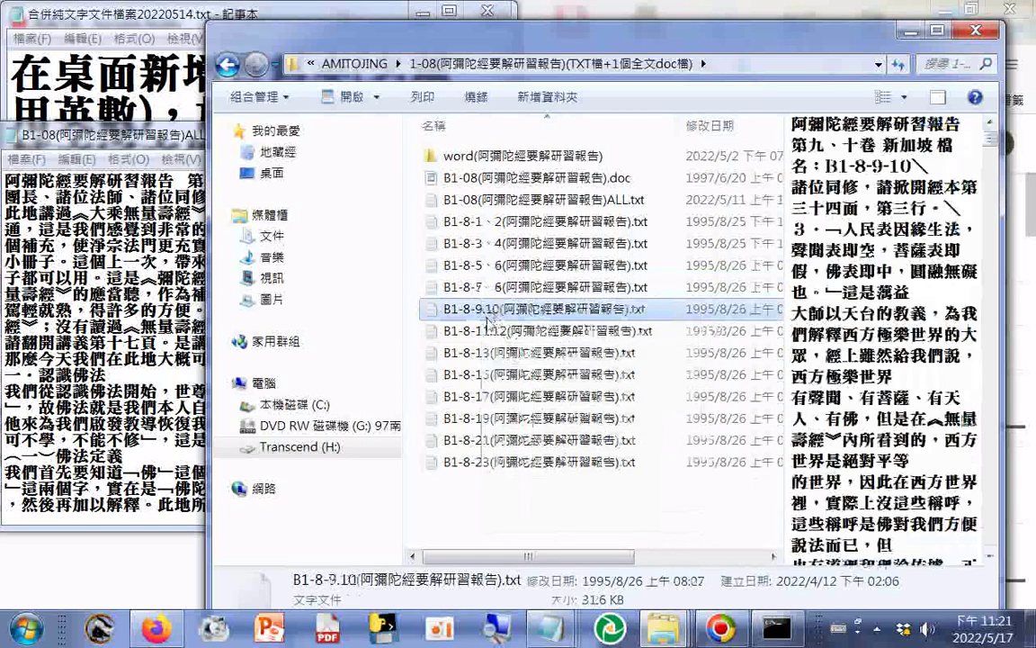
pyautogui.click(487, 311)
pyautogui.write('、')
pyautogui.click(494, 332)
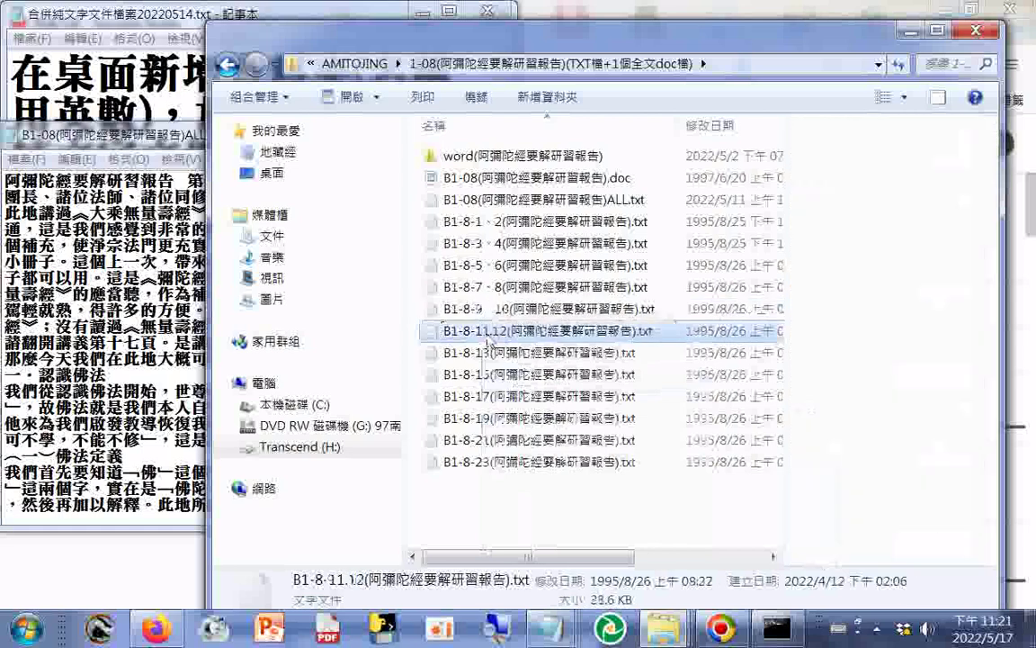
pyautogui.click(491, 331)
pyautogui.click(490, 331)
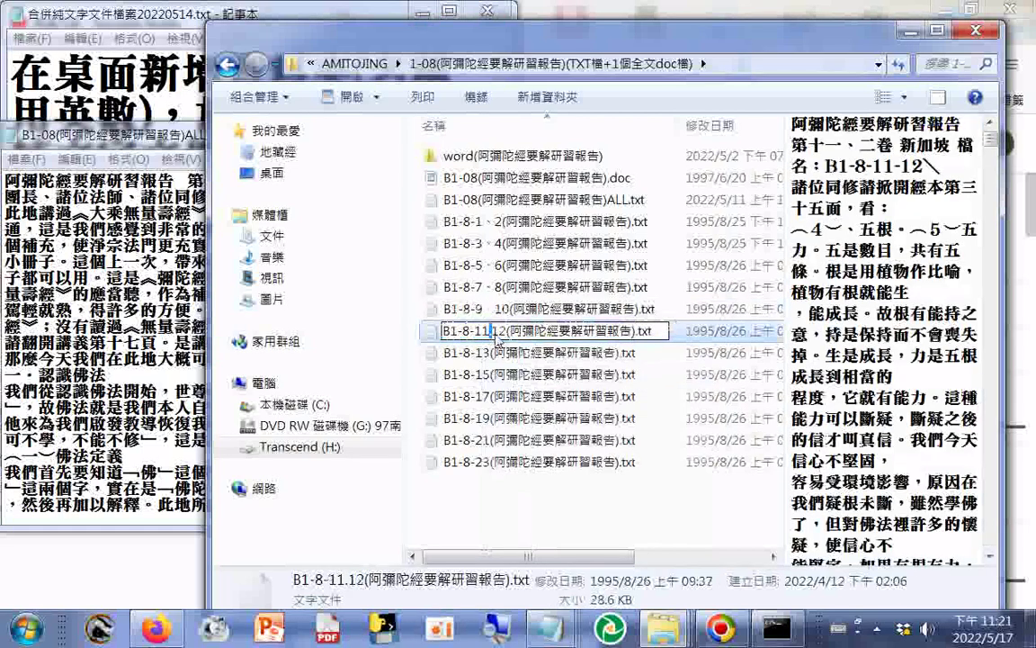
pyautogui.rightClick(495, 337)
pyautogui.click(542, 409)
# Step: Rename the B1-8-13 text file as B1-8-13、14(阿彌陀經要解研習報告).txt
pyautogui.click(487, 353)
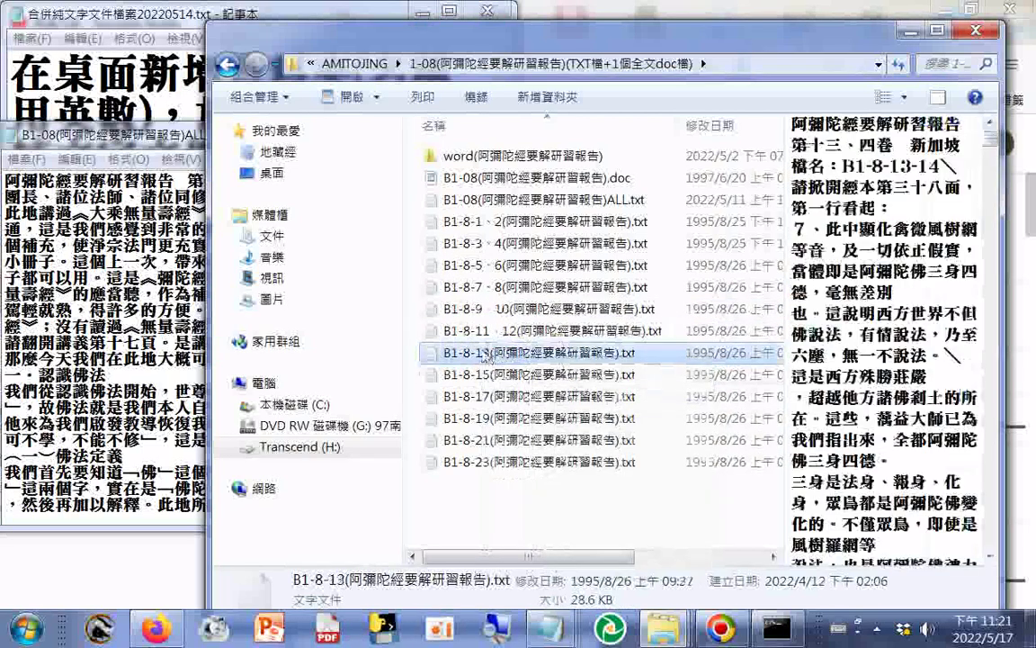
pyautogui.click(488, 355)
pyautogui.click(489, 356)
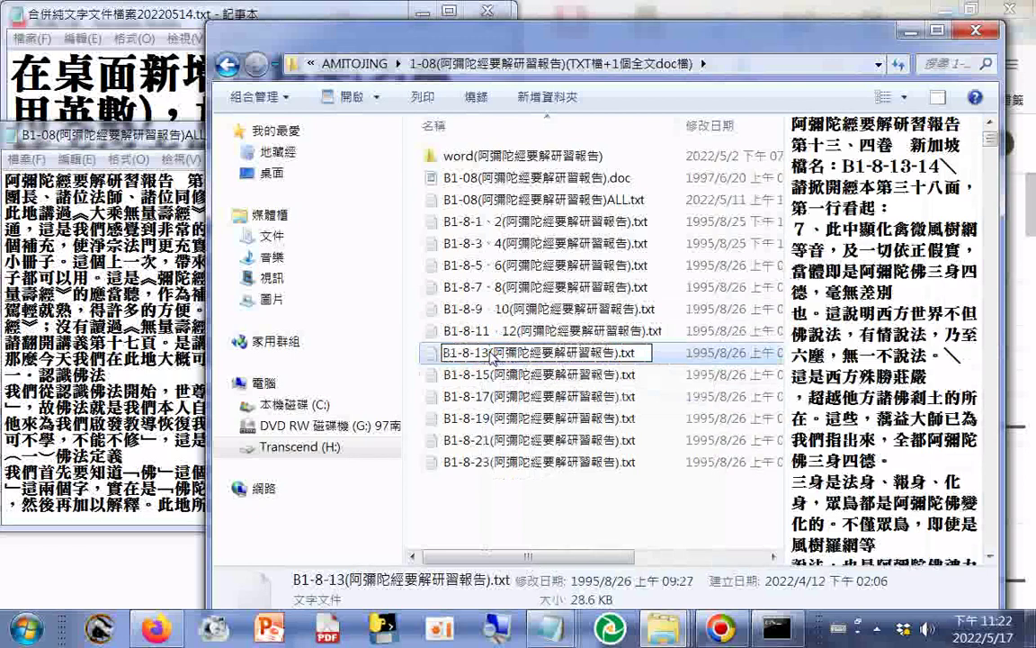
pyautogui.rightClick(492, 353)
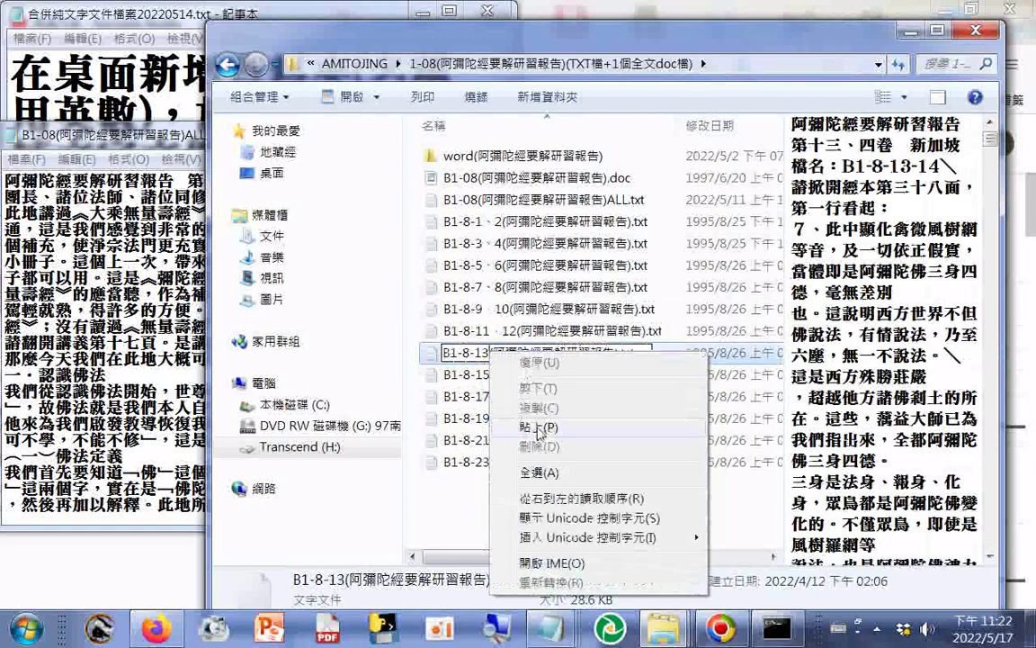
pyautogui.click(539, 428)
# Step: Rename the B1-8-15 text file as B1-8-15、16(阿彌陀經要解研習報告).txt
pyautogui.click(488, 376)
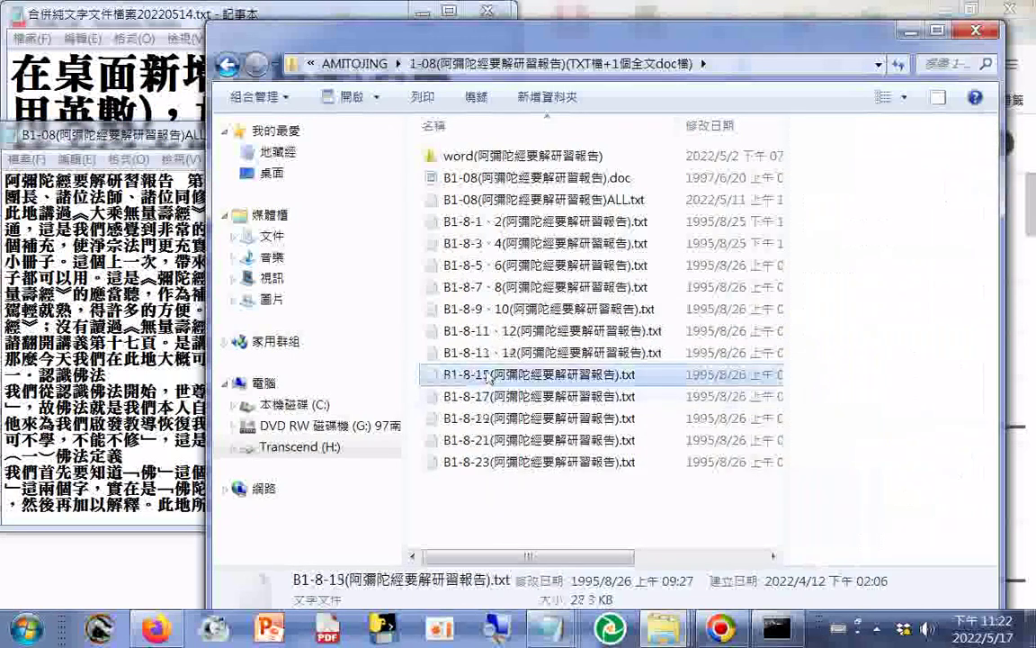
pyautogui.click(488, 376)
pyautogui.click(488, 376)
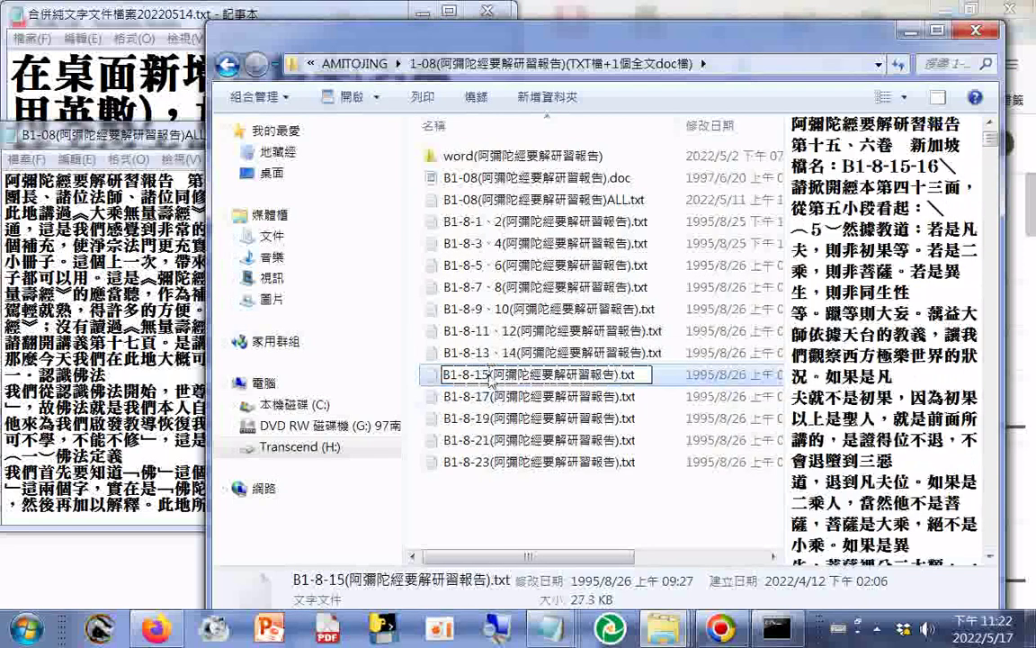
pyautogui.rightClick(491, 376)
pyautogui.click(549, 207)
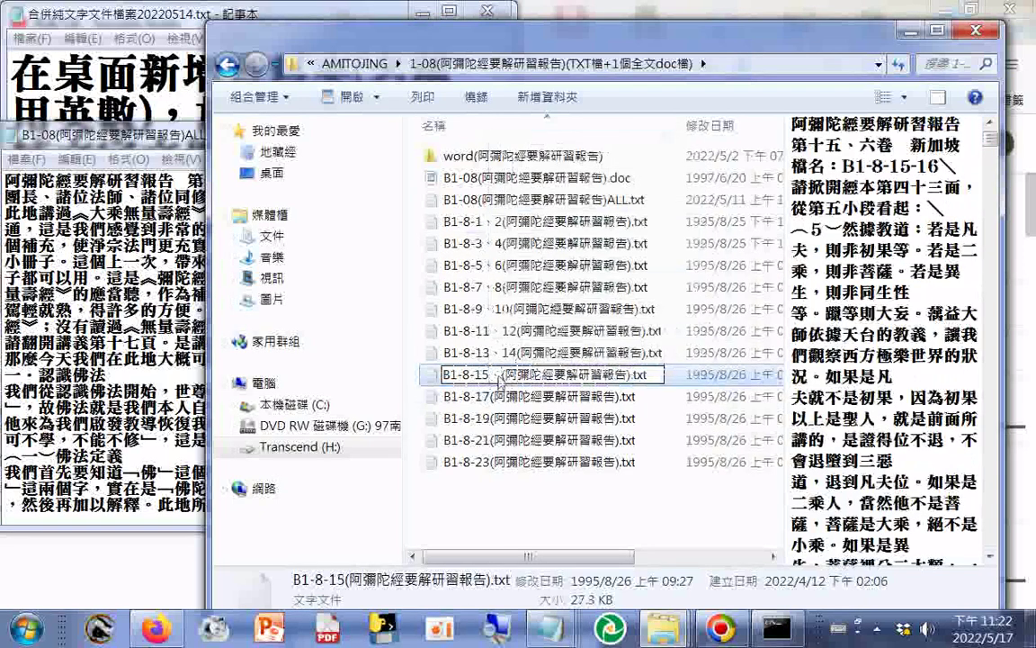
pyautogui.write('1')
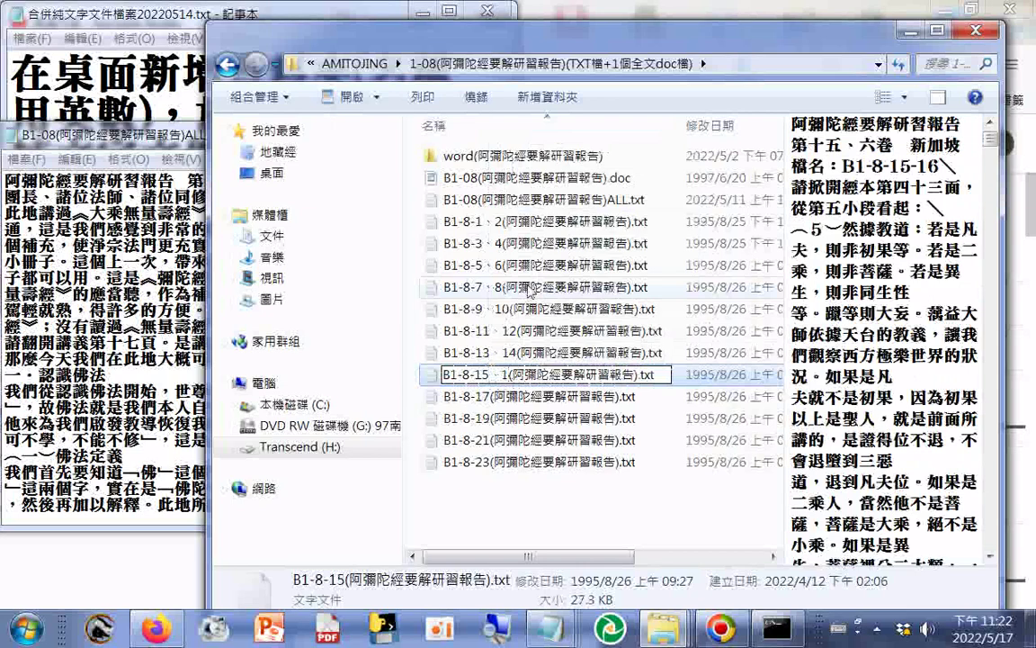
pyautogui.write('9')
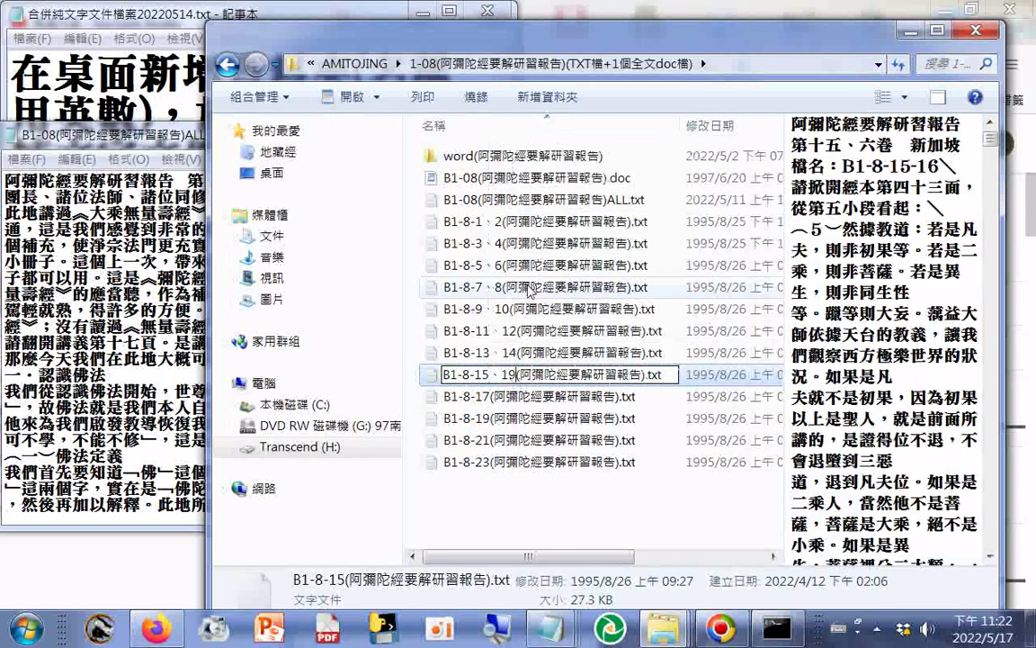
pyautogui.press('BackSpace')
pyautogui.write('6')
pyautogui.press('Return')
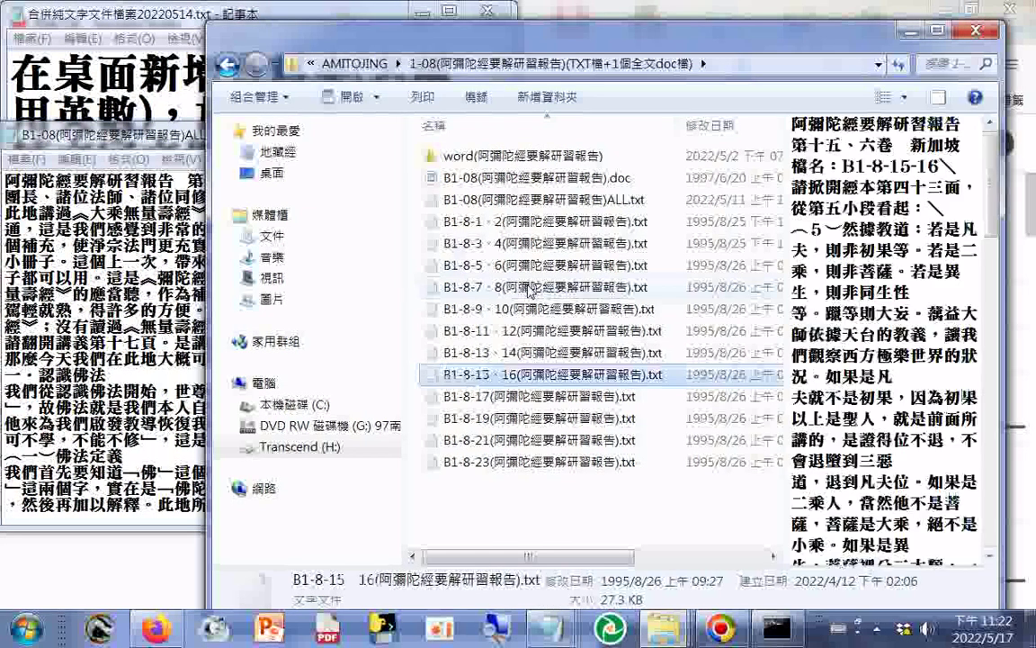
# Step: Rename the B1-8-17 text file as B1-8-17、18(阿彌陀經要解研習報告).txt
pyautogui.click(490, 405)
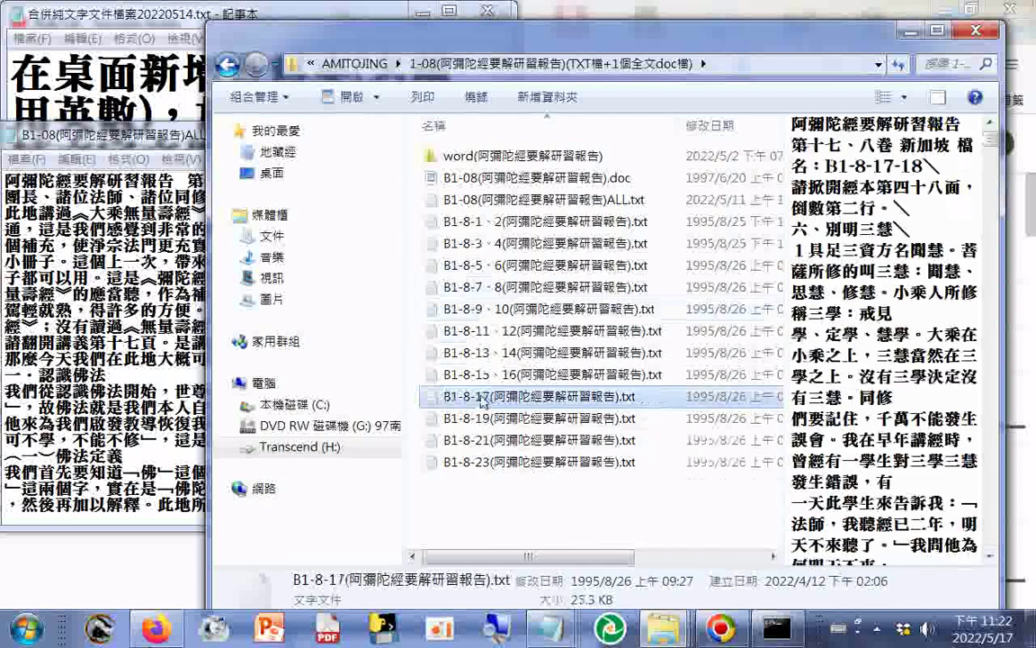
pyautogui.click(490, 402)
pyautogui.click(491, 395)
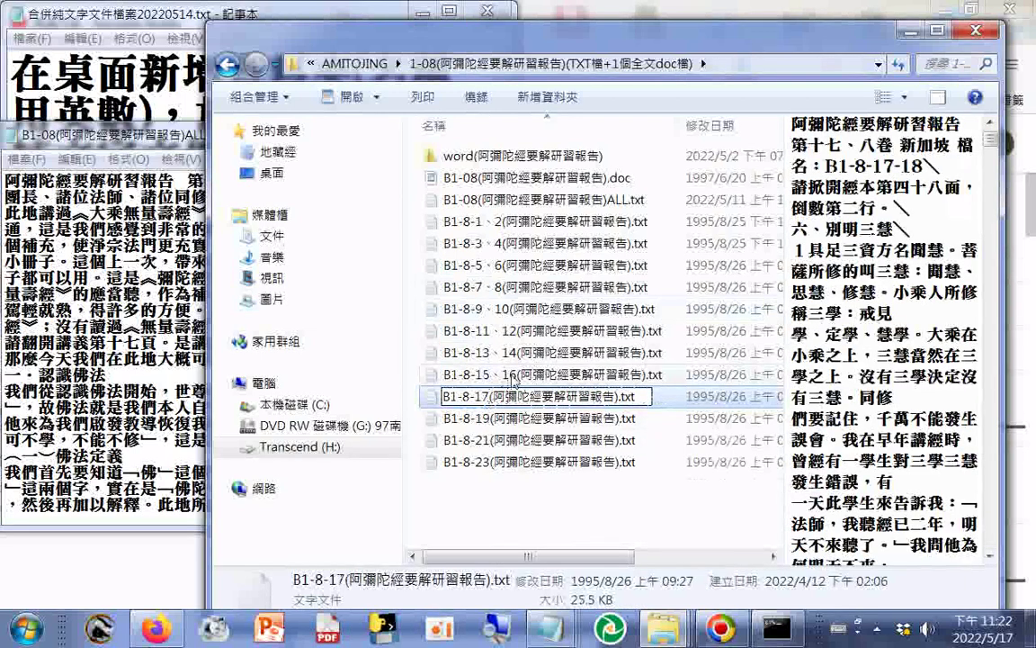
pyautogui.write('18')
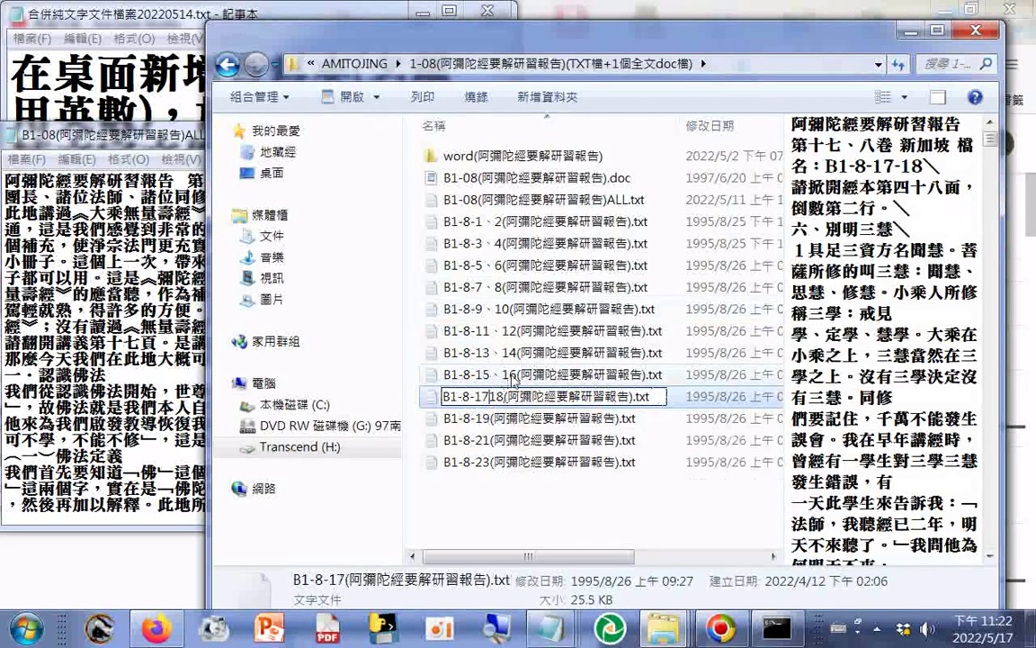
pyautogui.rightClick(513, 392)
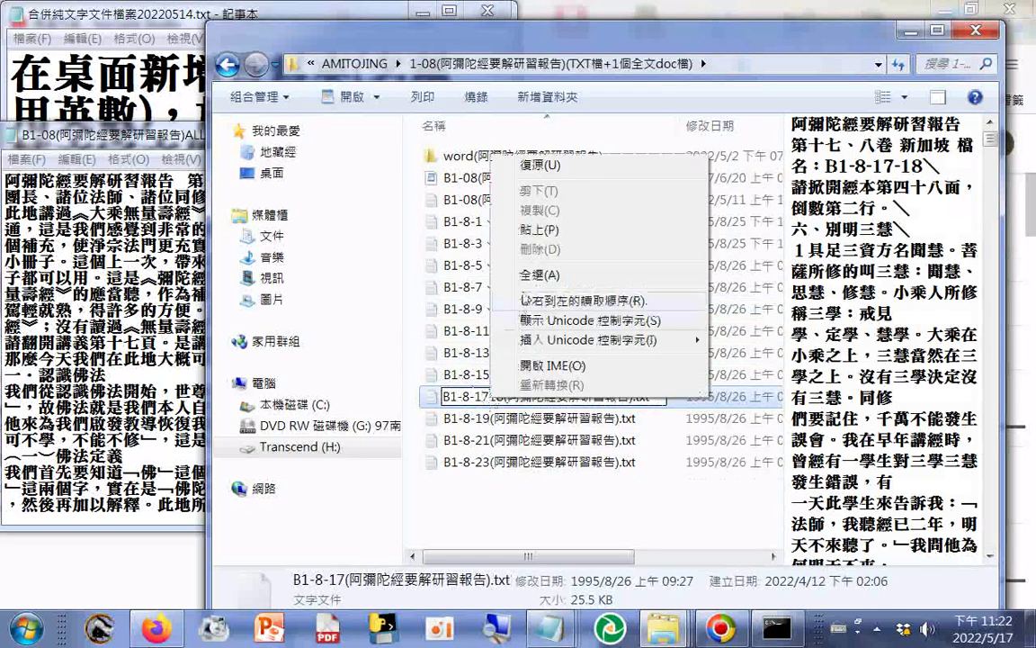
# Step: Rename the B1-8-19 text file as B1-8-19、20(阿彌陀經要解研習報告).txt
pyautogui.click(489, 420)
pyautogui.click(489, 420)
pyautogui.click(488, 420)
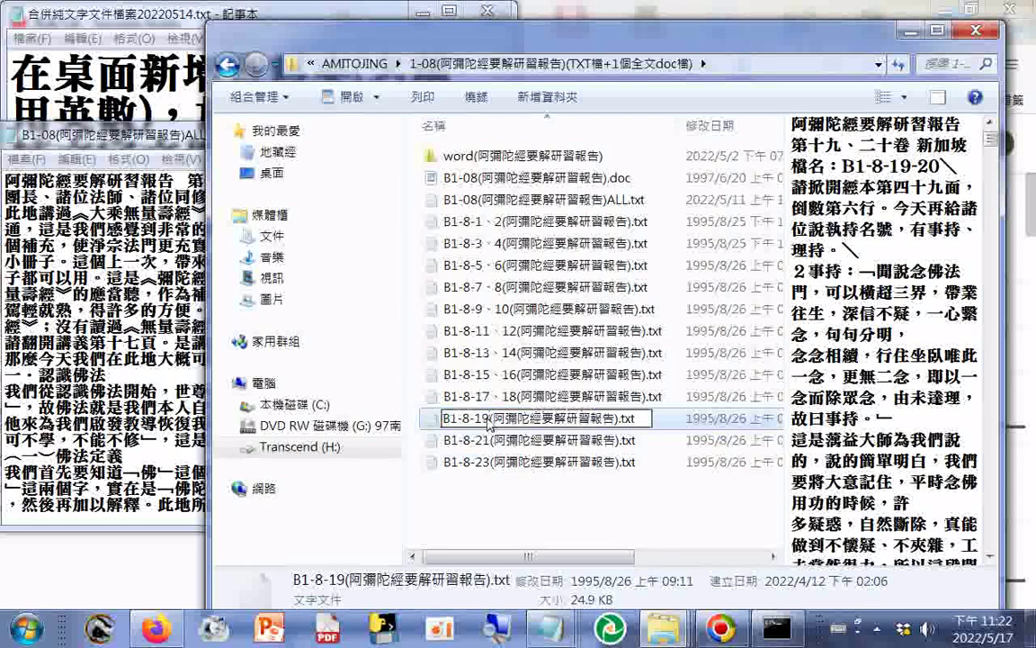
pyautogui.rightClick(500, 414)
pyautogui.click(538, 237)
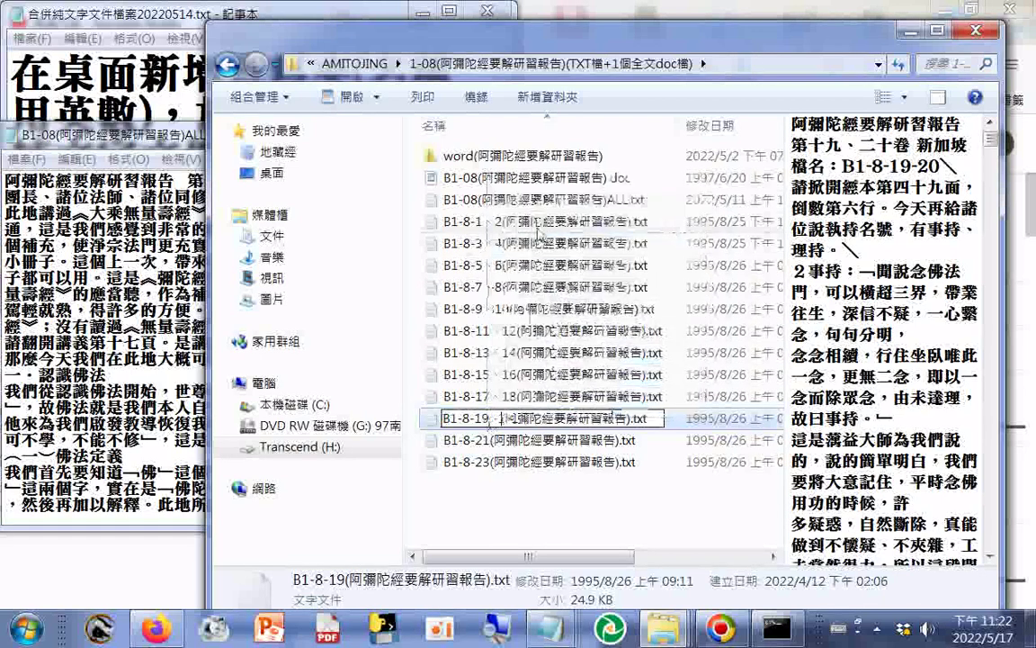
pyautogui.write('20')
pyautogui.press('Return')
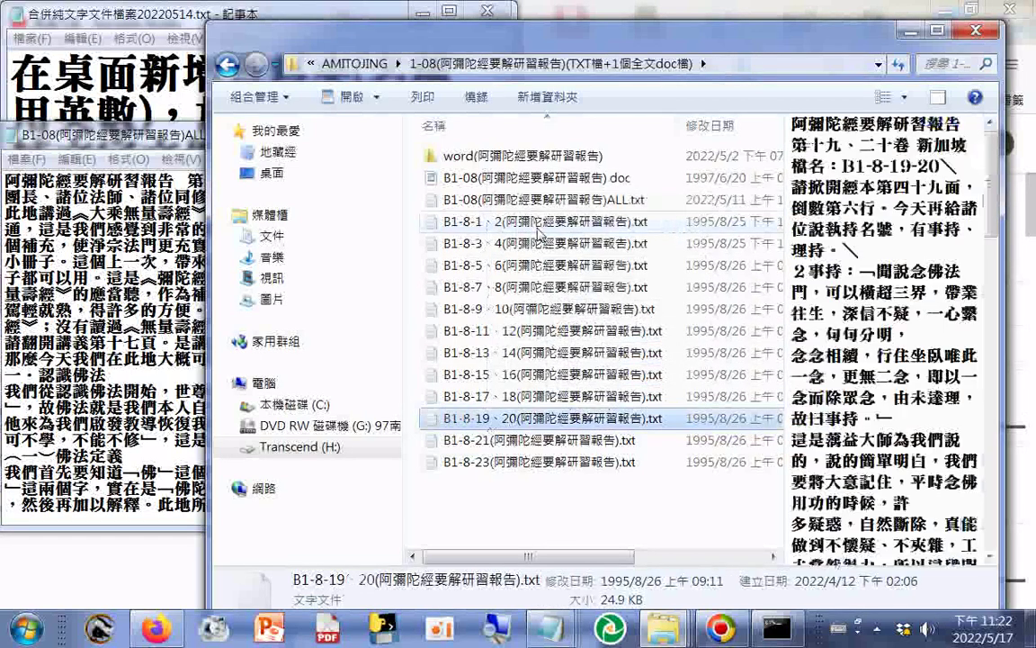
# Step: Rename the B1-8-21 text file as B1-8-21、22(阿彌陀經要解研習報告).txt
pyautogui.click(484, 438)
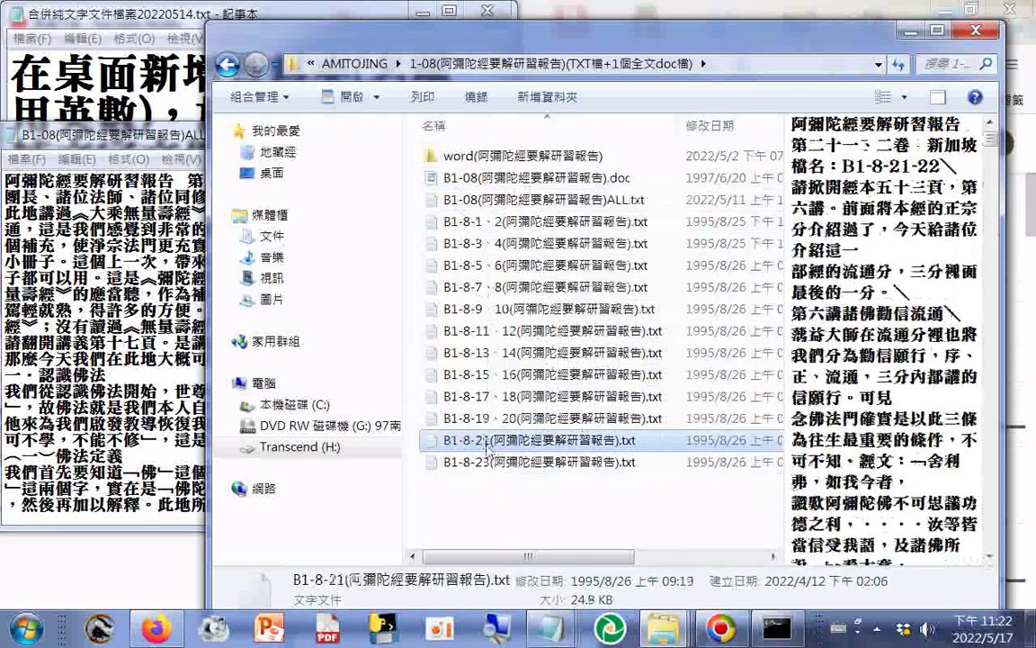
pyautogui.click(486, 441)
pyautogui.click(485, 441)
pyautogui.write('、22')
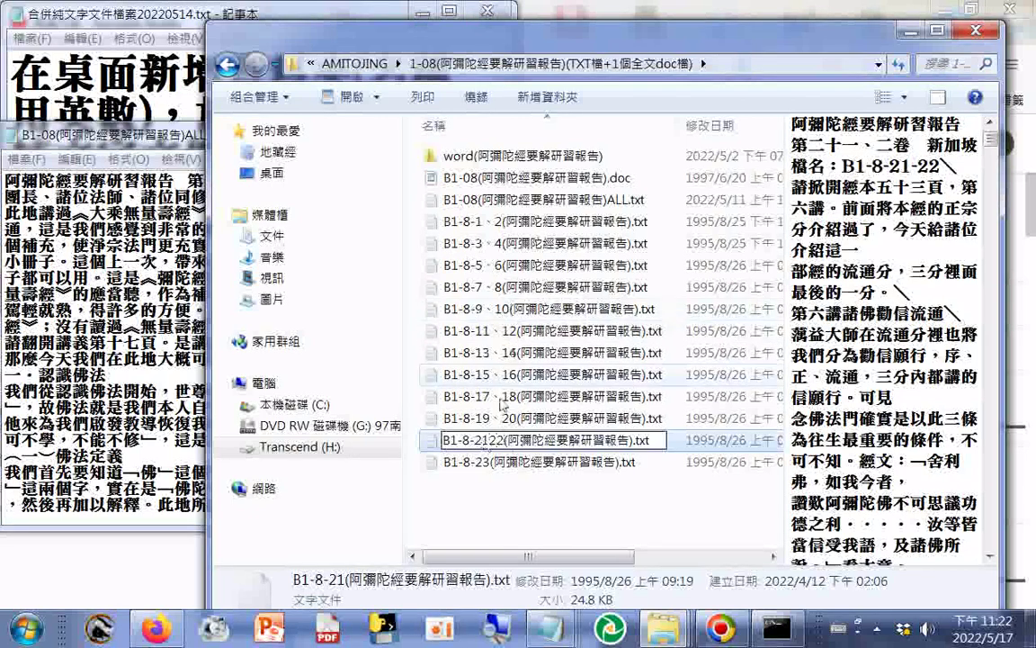
pyautogui.rightClick(489, 442)
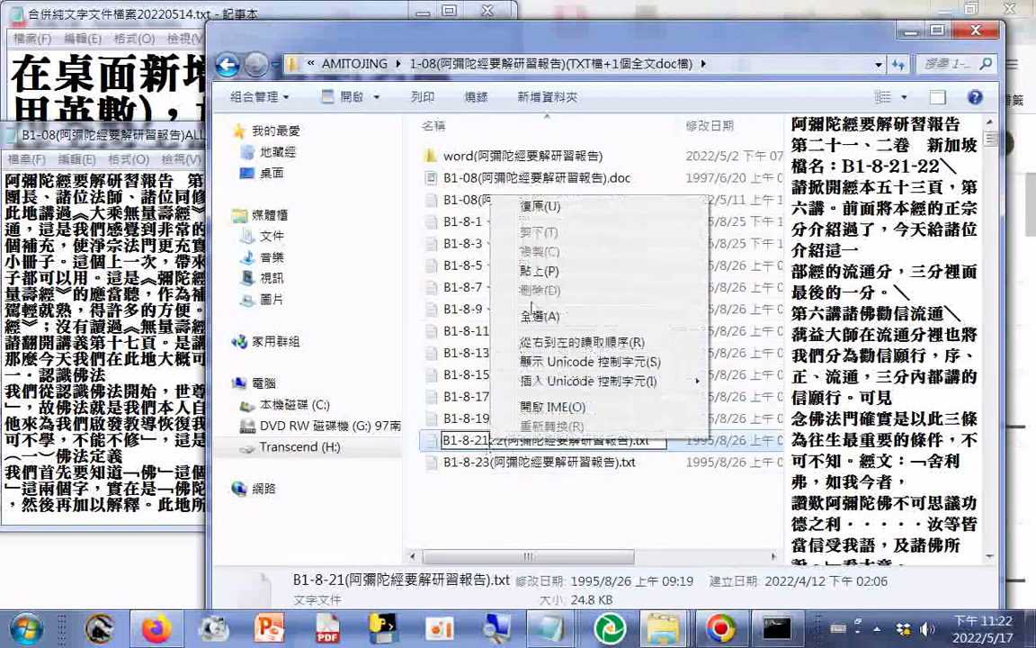
pyautogui.click(536, 270)
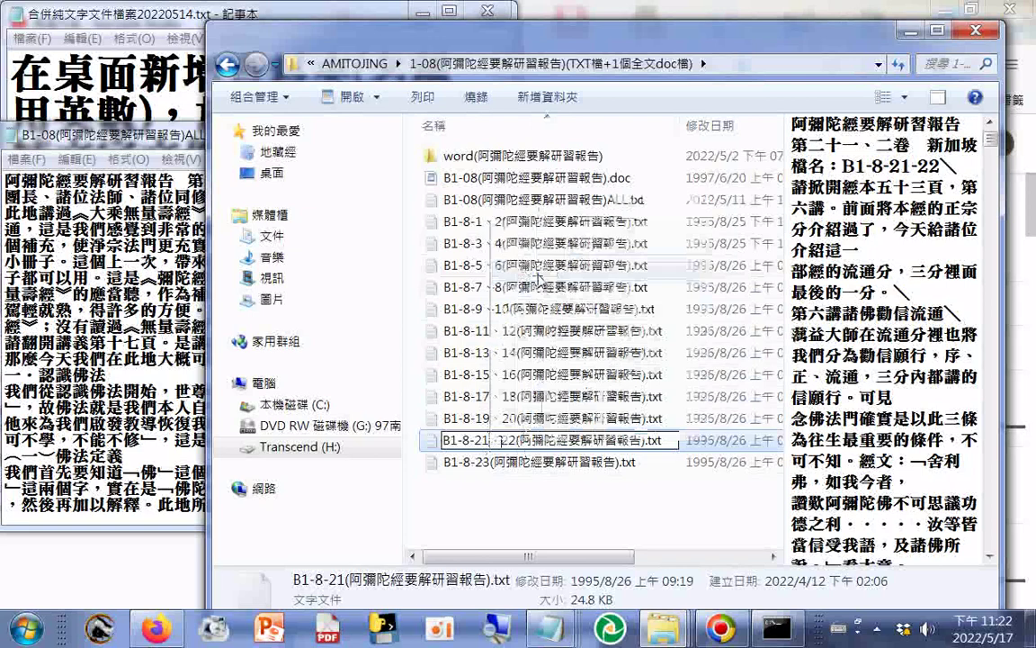
pyautogui.click(436, 442)
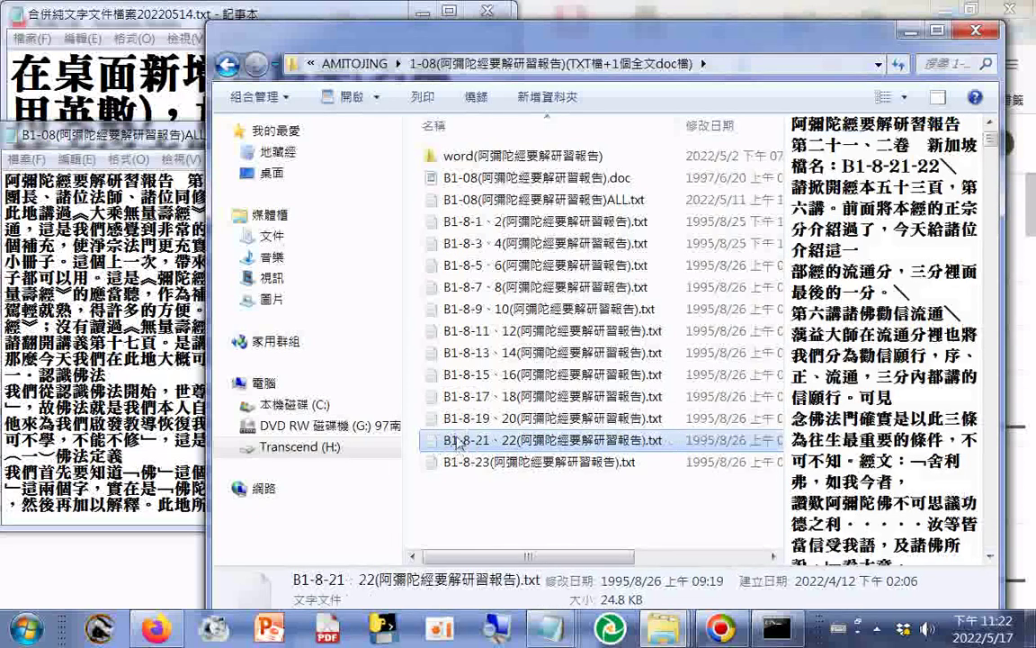
# Step: Rename the B1-8-23 text file as B1-8-23、24(阿彌陀經要解研習報告).txt
pyautogui.click(501, 466)
pyautogui.click(497, 469)
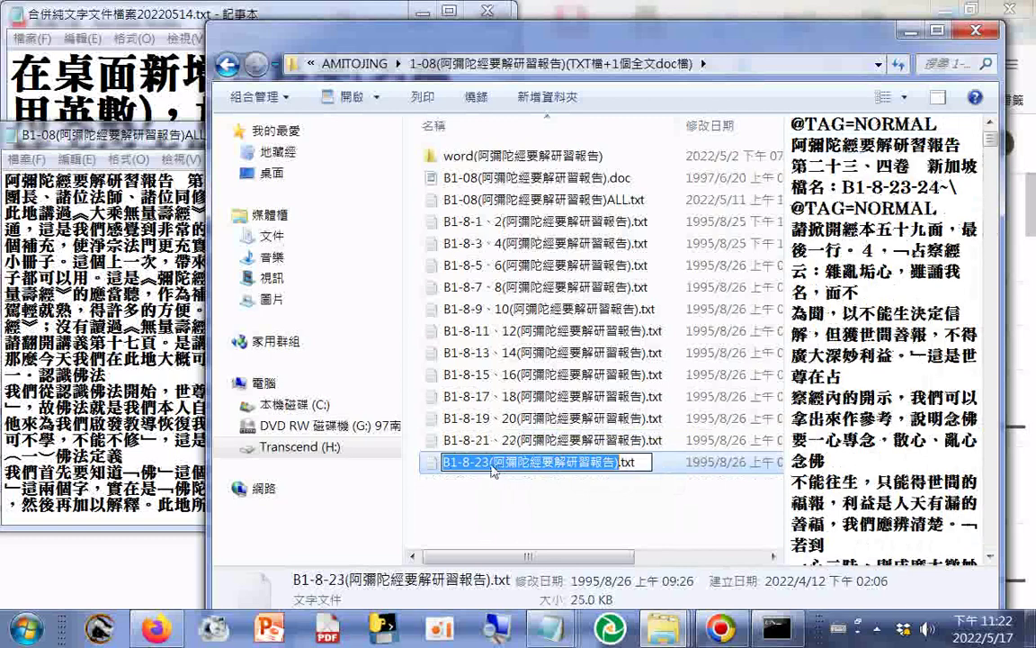
pyautogui.click(492, 468)
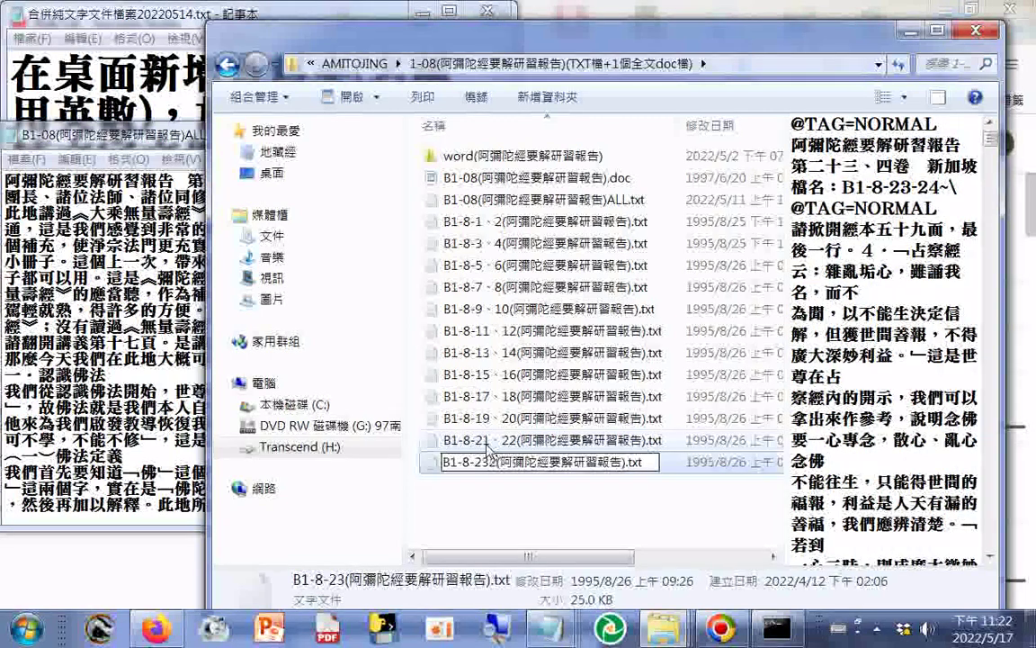
pyautogui.write('2')
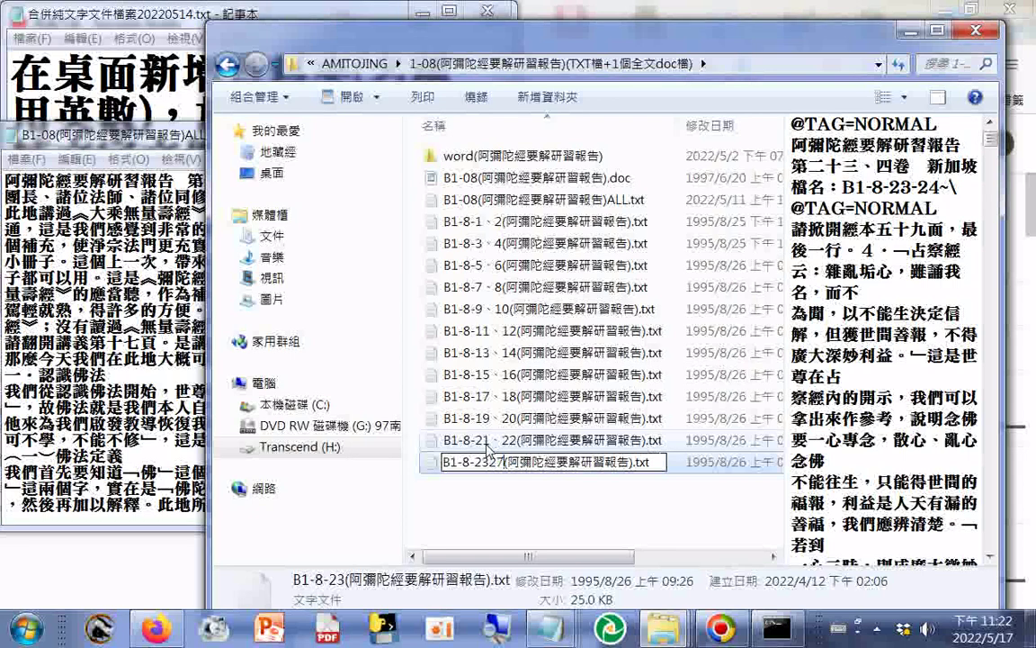
pyautogui.write('74')
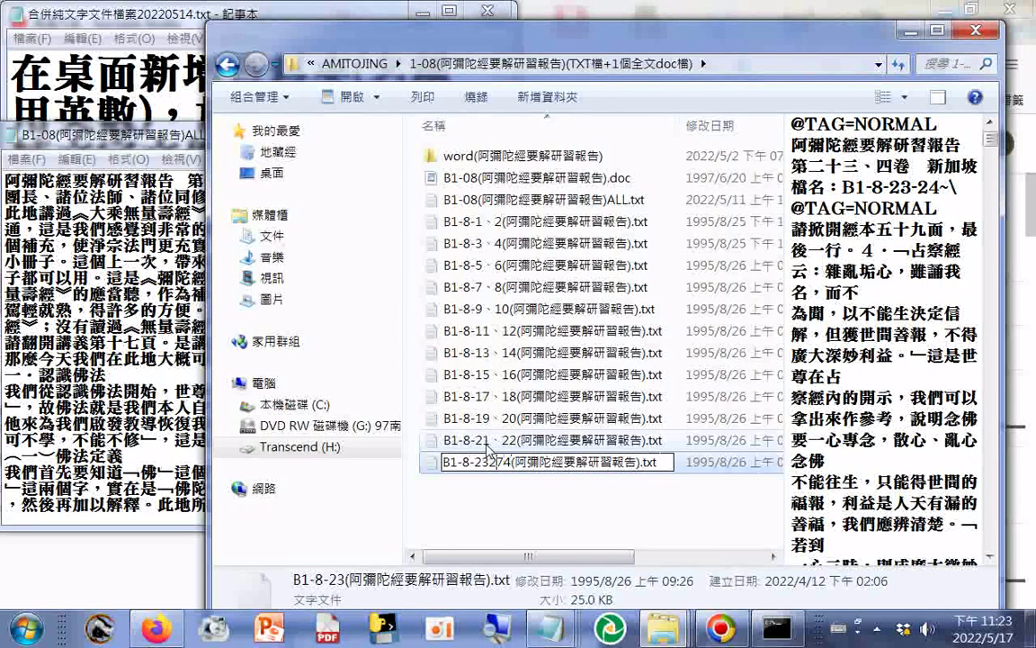
pyautogui.press('Delete')
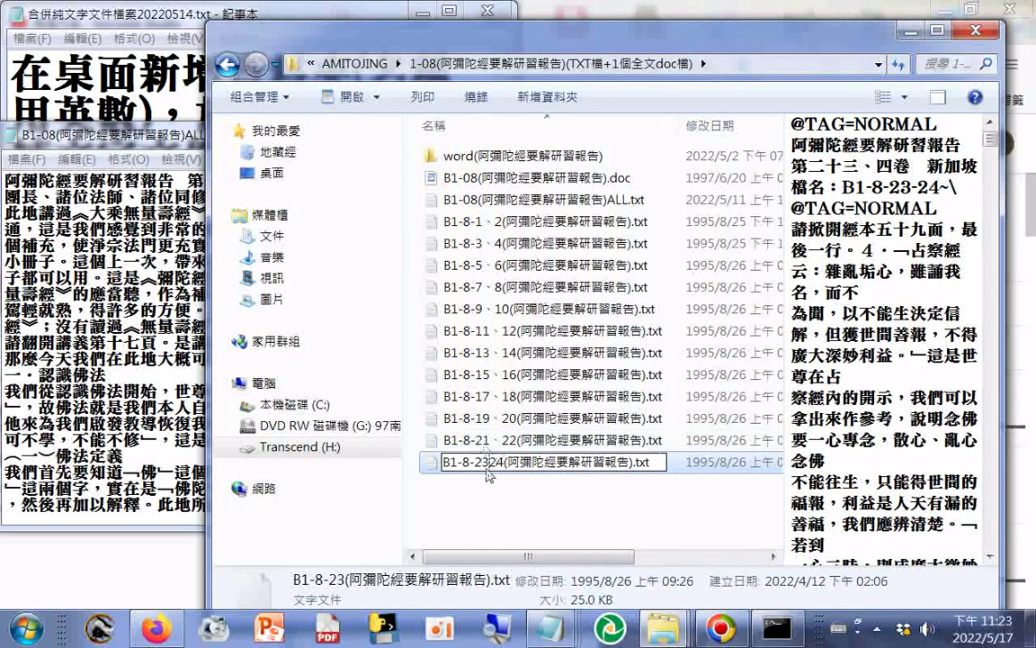
pyautogui.rightClick(491, 460)
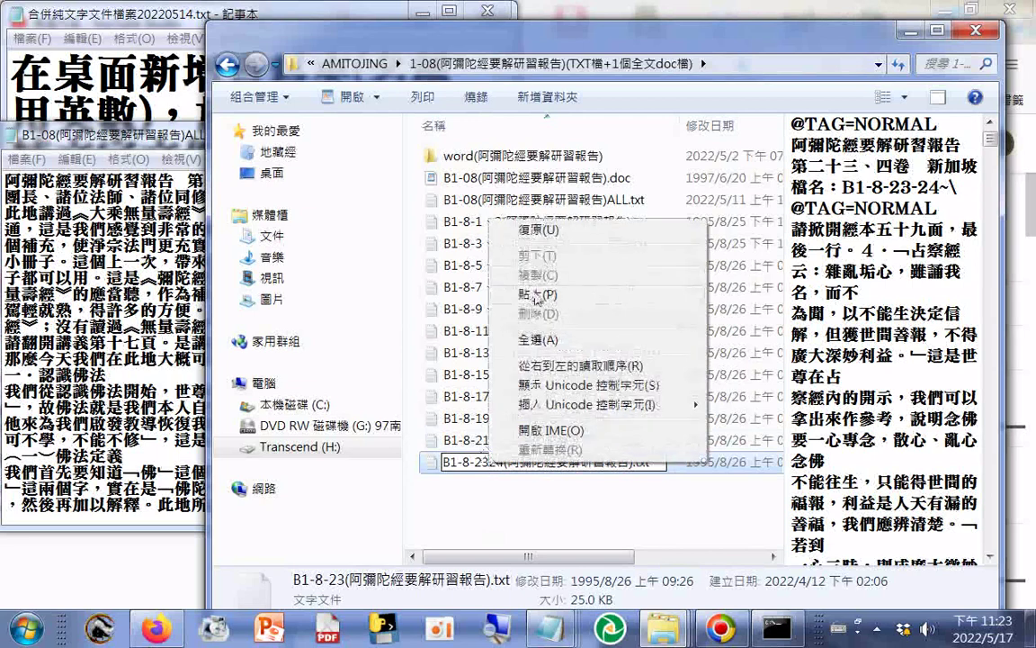
pyautogui.click(537, 297)
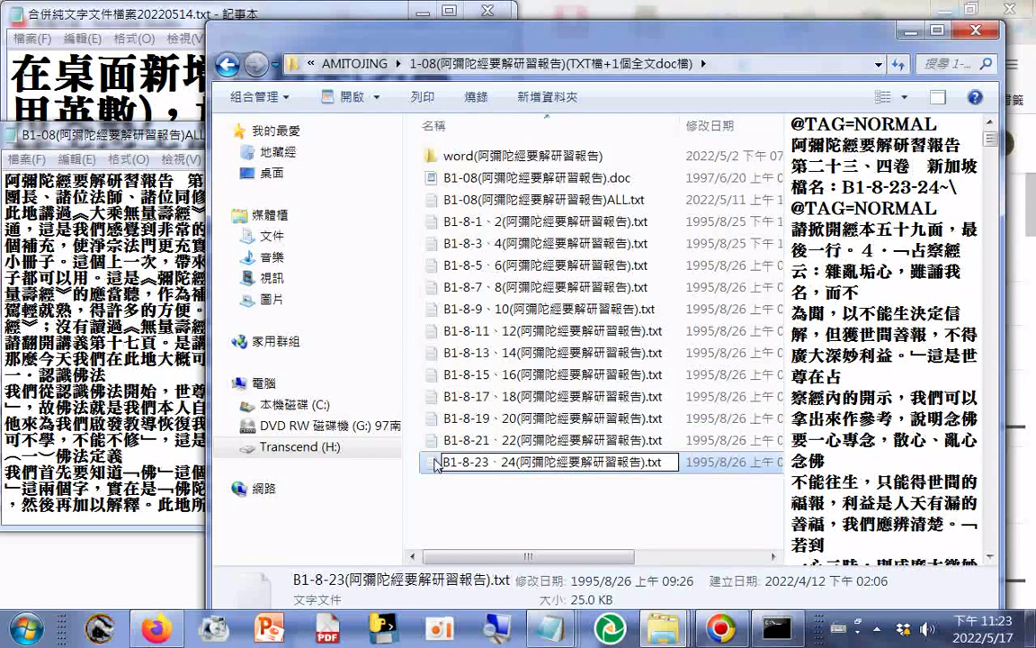
pyautogui.click(412, 430)
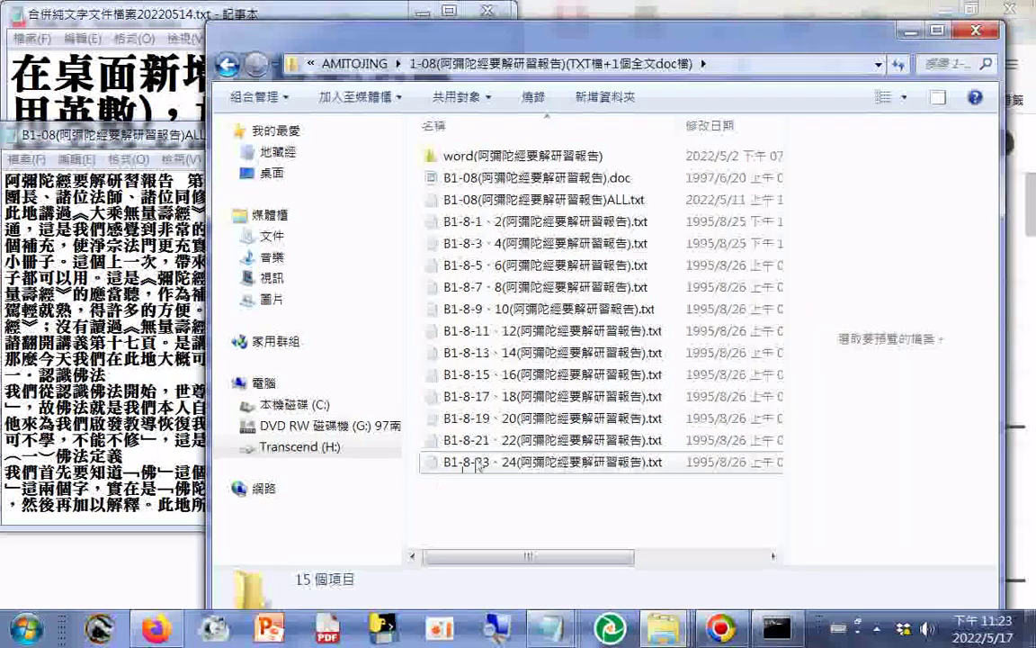
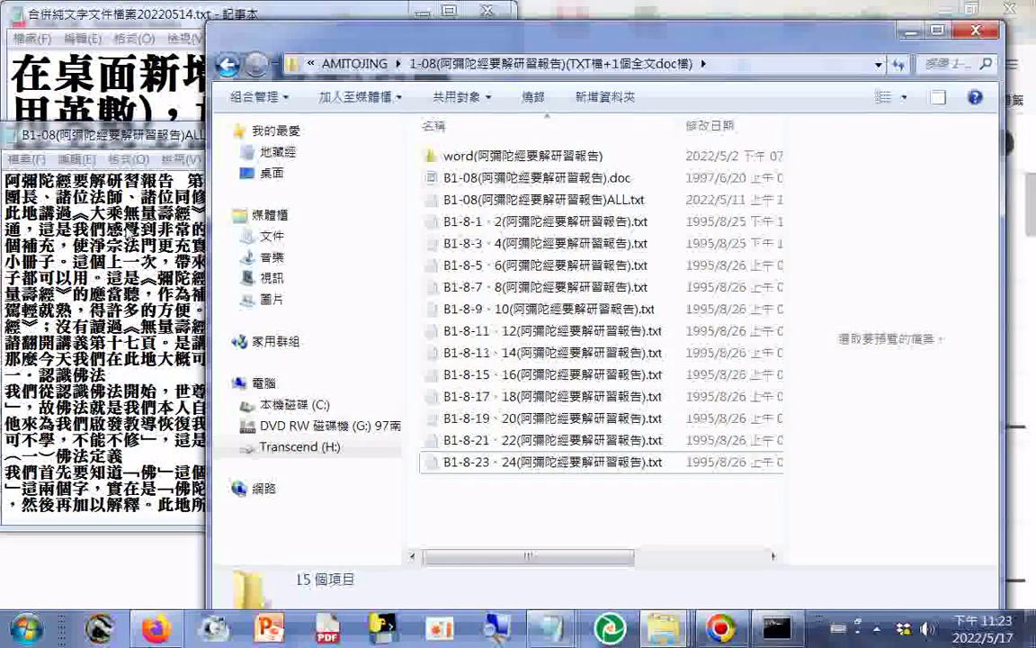
# Step: Switch to B1-08(阿彌陀經要解研習報告)ALL.txt in Notepad, copy 卷 from its first heading and enter it as the Find text
pyautogui.hotkey('alt', 'Tab')
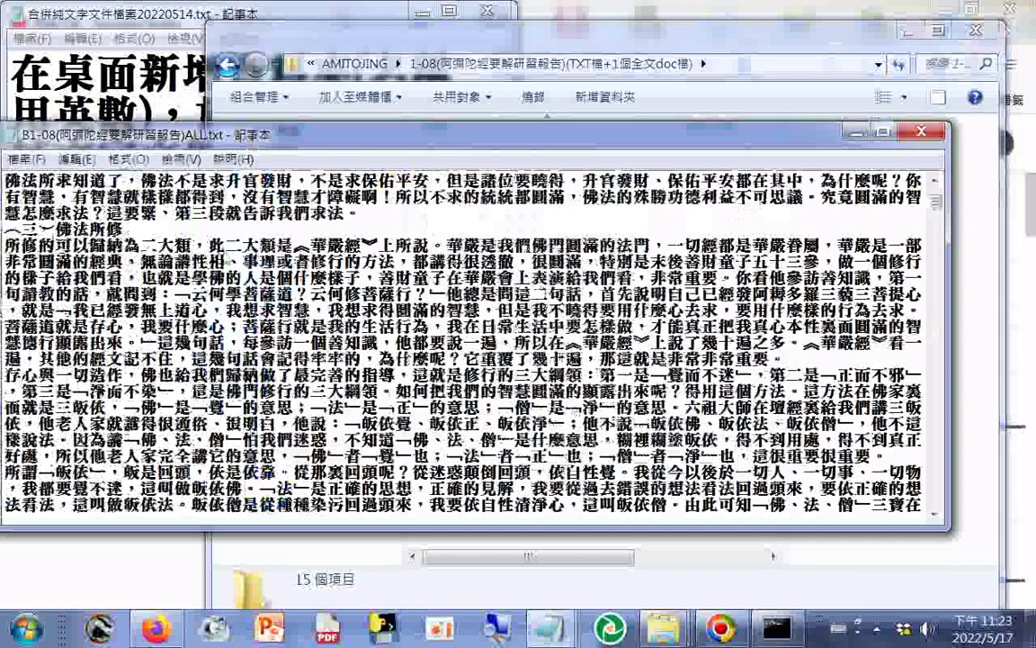
pyautogui.hotkey('ctrl', 'Home')
pyautogui.moveTo(254, 180); pyautogui.dragTo(270, 180)
pyautogui.rightClick(288, 186)
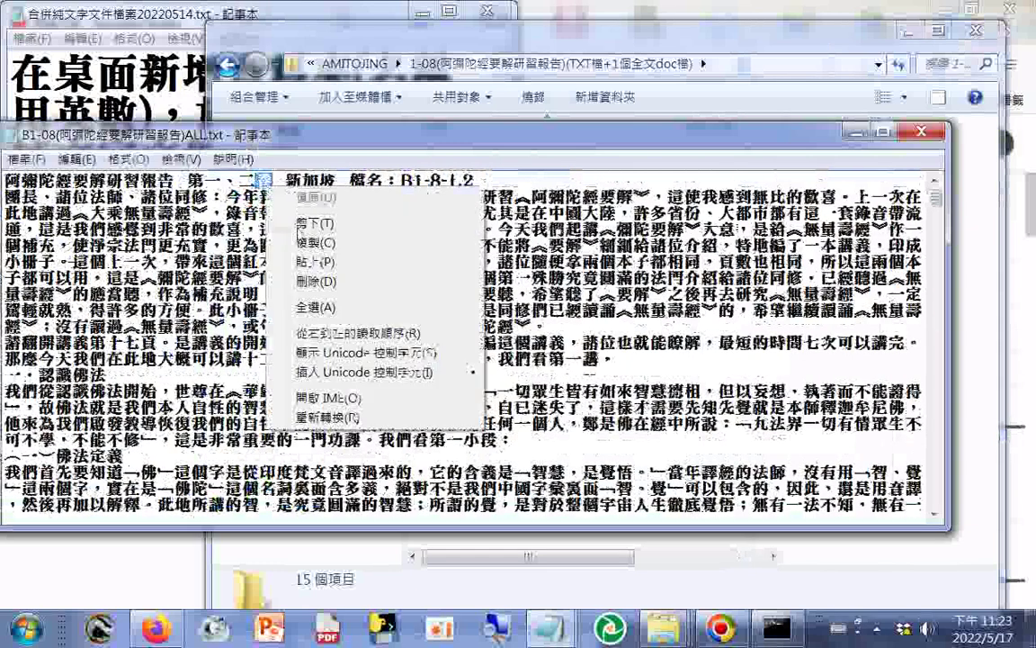
pyautogui.click(315, 242)
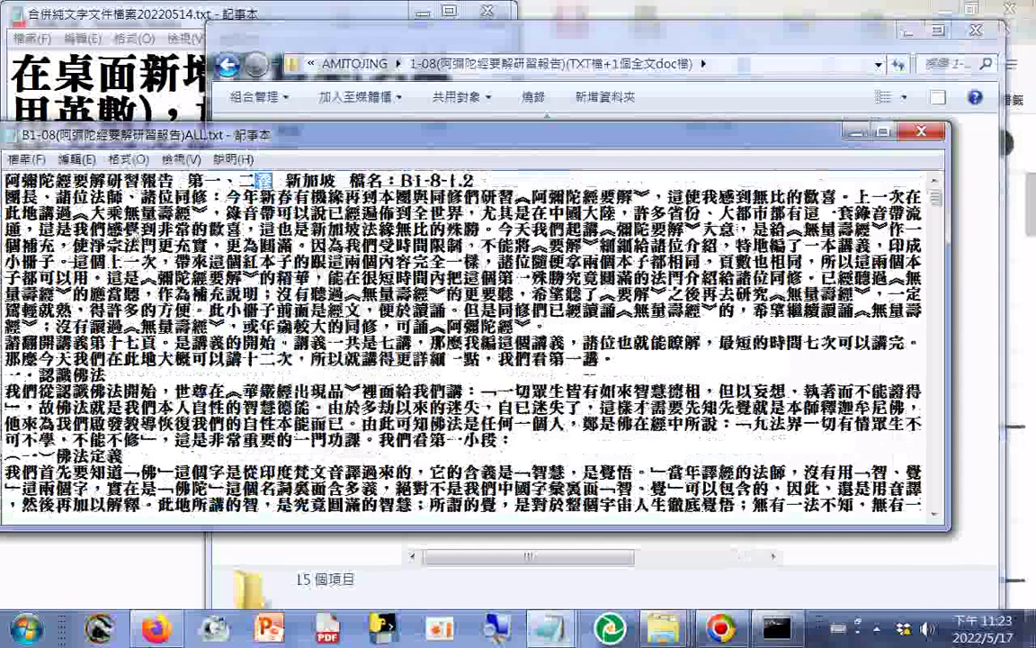
pyautogui.click(76, 159)
pyautogui.click(130, 337)
pyautogui.rightClick(283, 331)
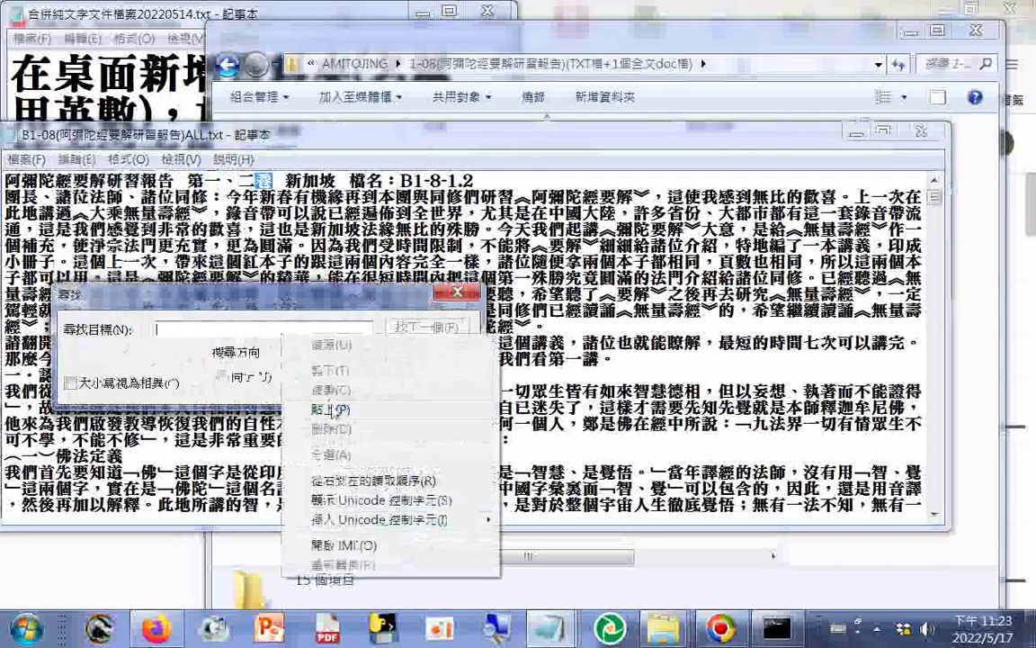
pyautogui.click(329, 409)
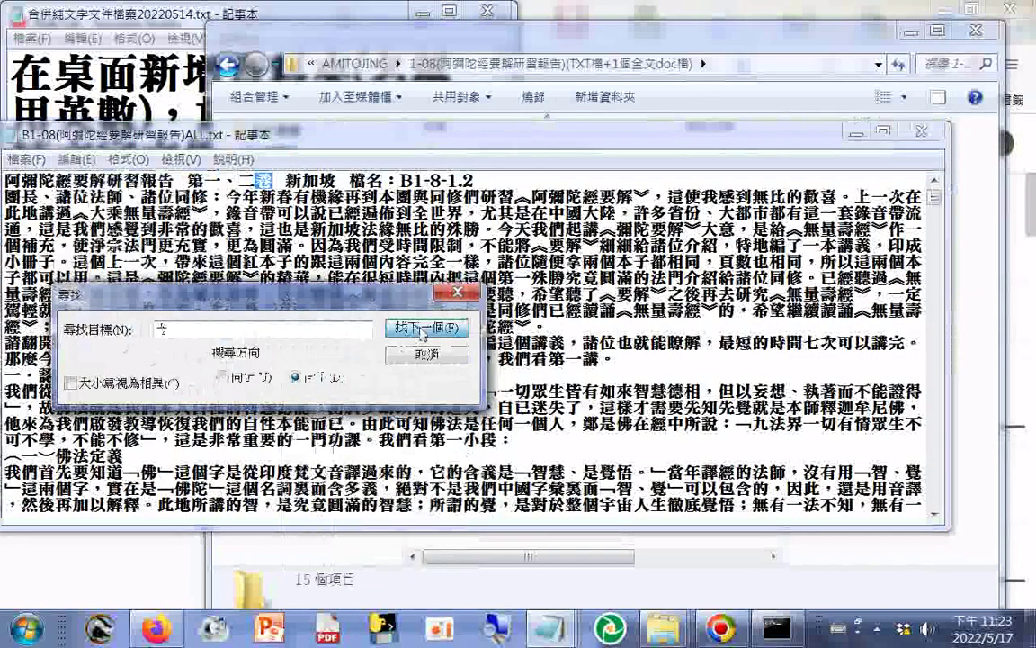
# Step: Find the 第三、四卷 and 第五、六卷 headings and insert four blank lines above each
pyautogui.click(420, 328)
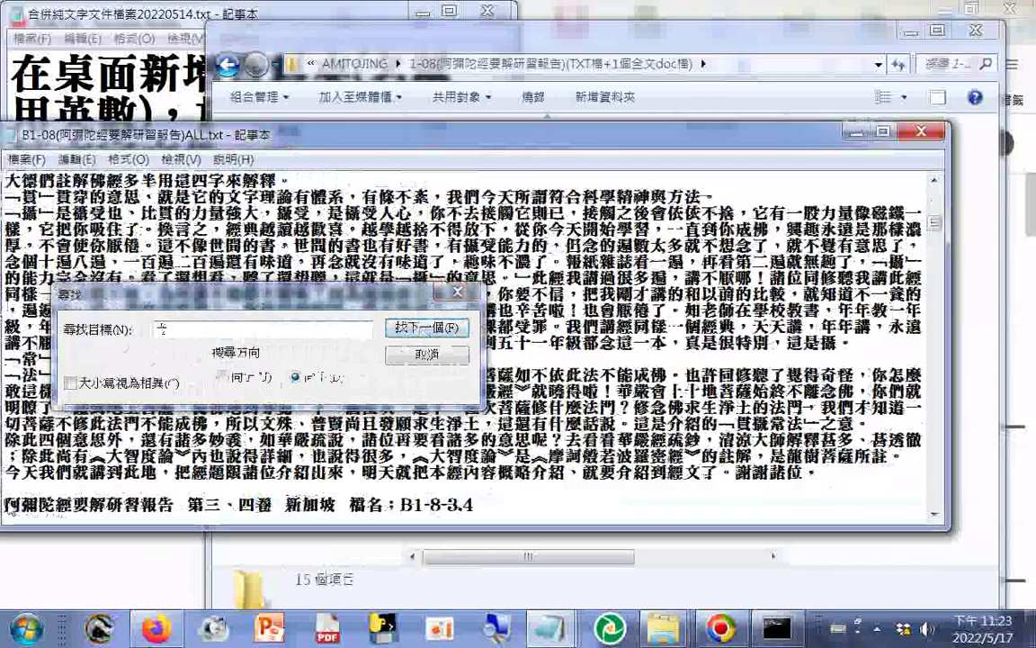
pyautogui.scroll(-2, 205, 317)
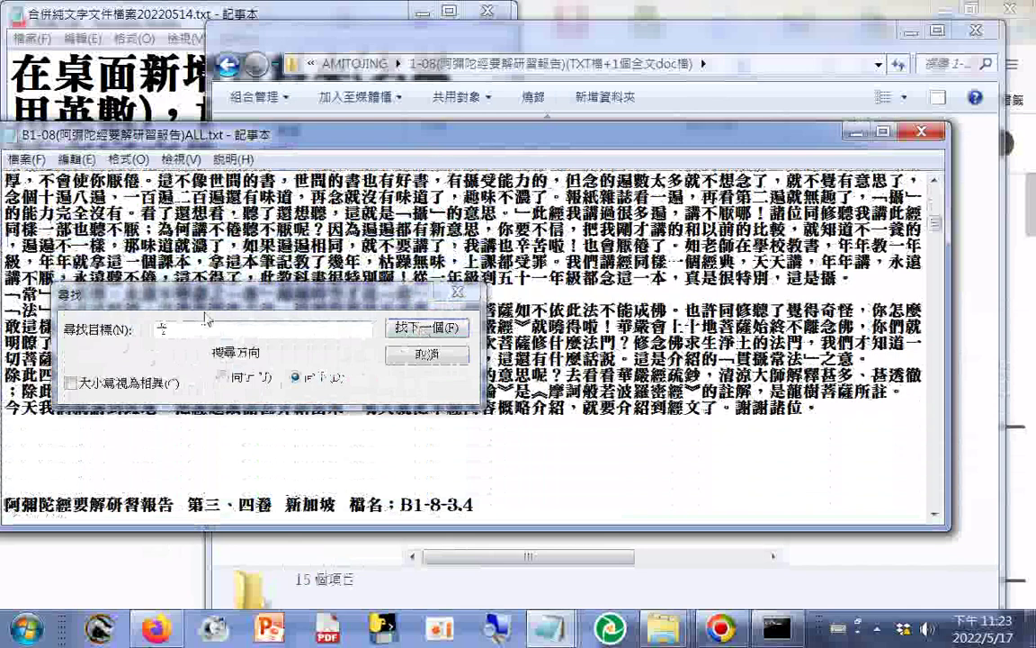
pyautogui.press('F3')
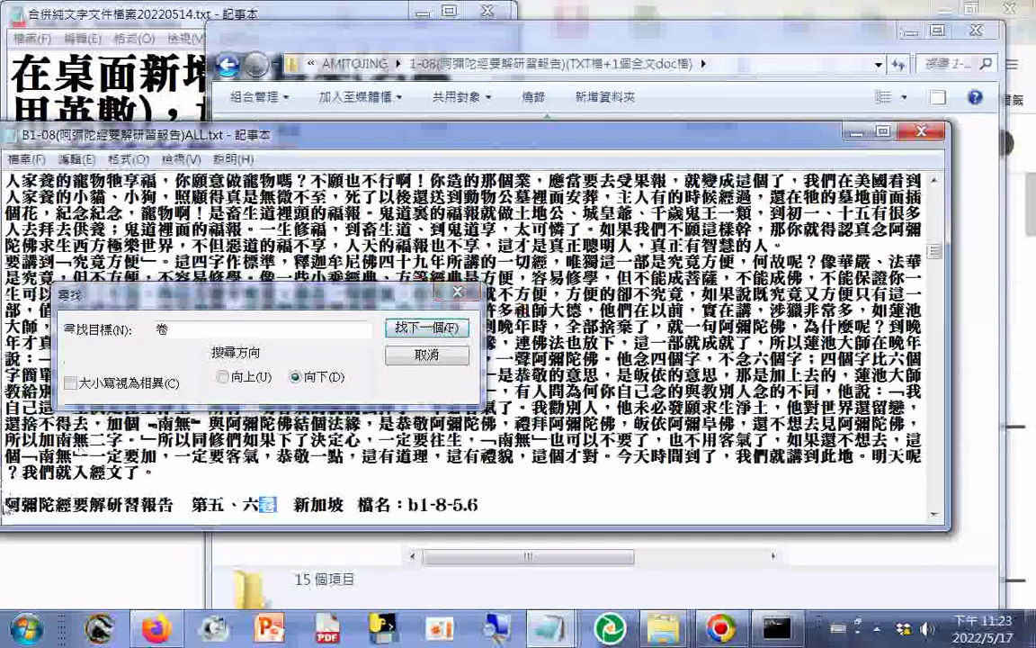
pyautogui.click(9, 463)
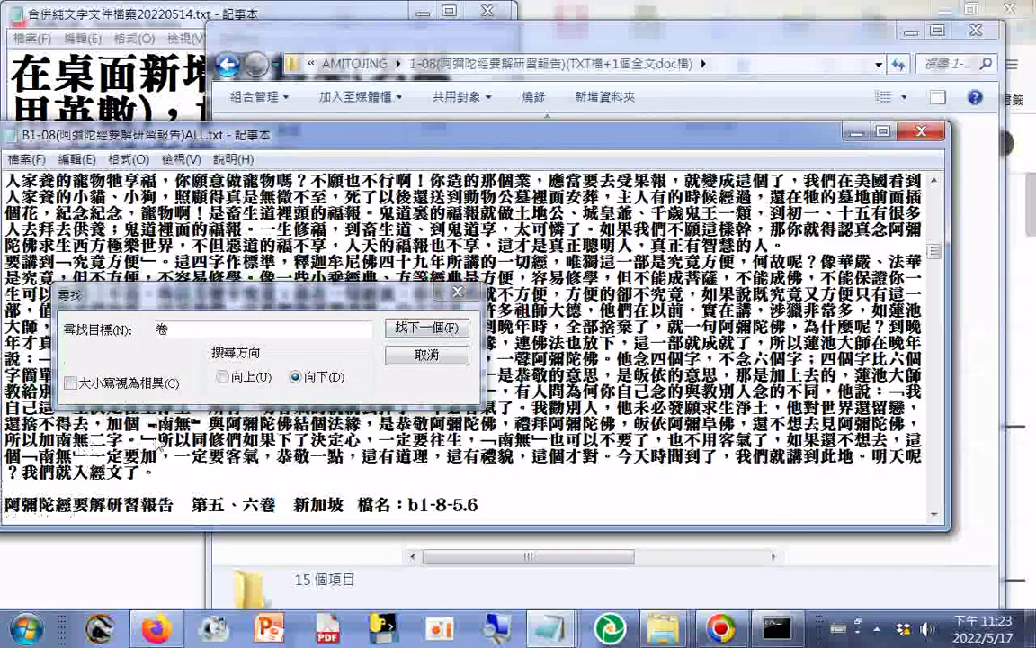
pyautogui.scroll(-3, 153, 430)
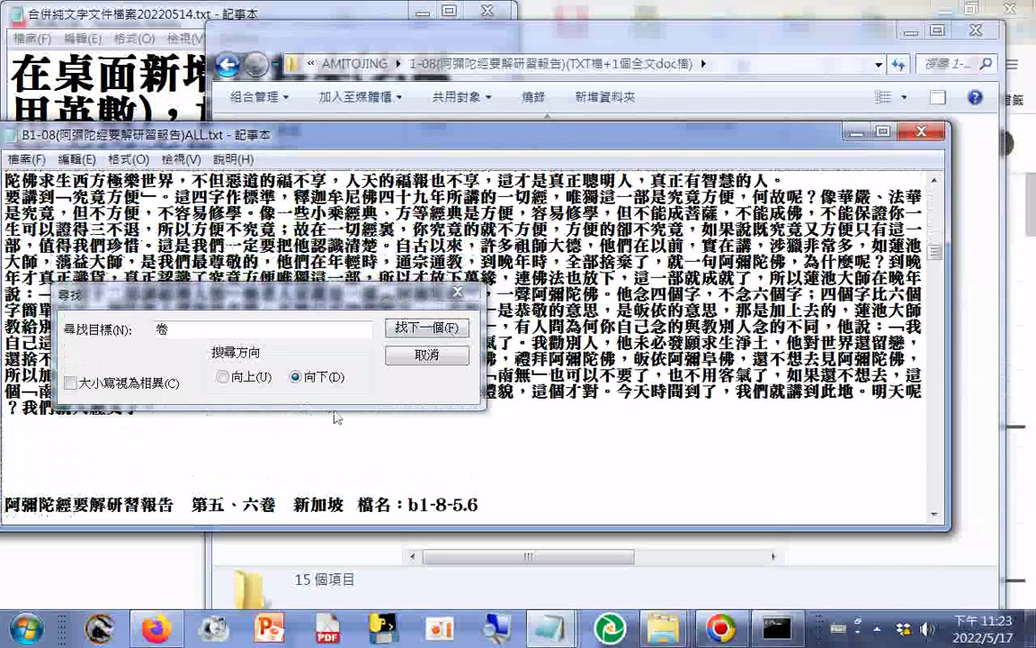
# Step: Find the 第七、八卷 and 第九、十卷 headings and insert blank lines above each
pyautogui.click(430, 327)
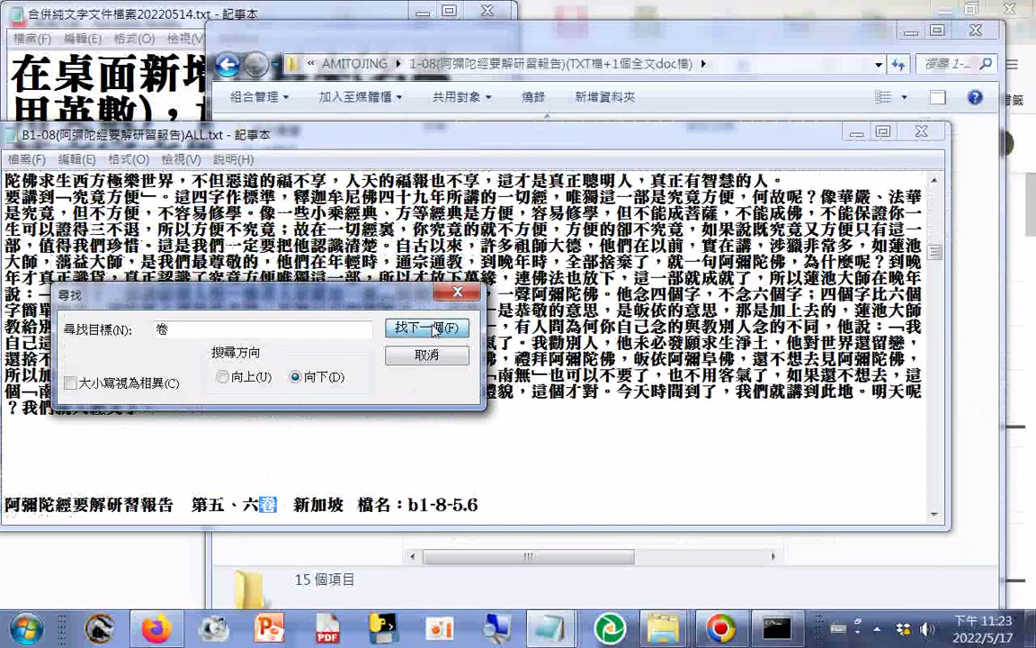
pyautogui.click(434, 328)
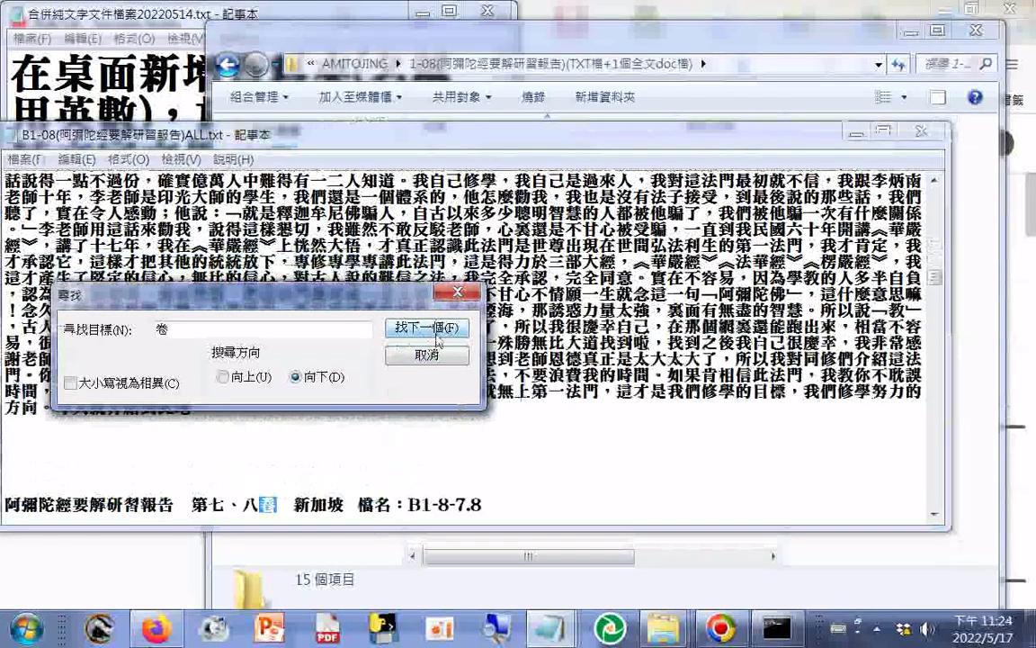
pyautogui.click(430, 327)
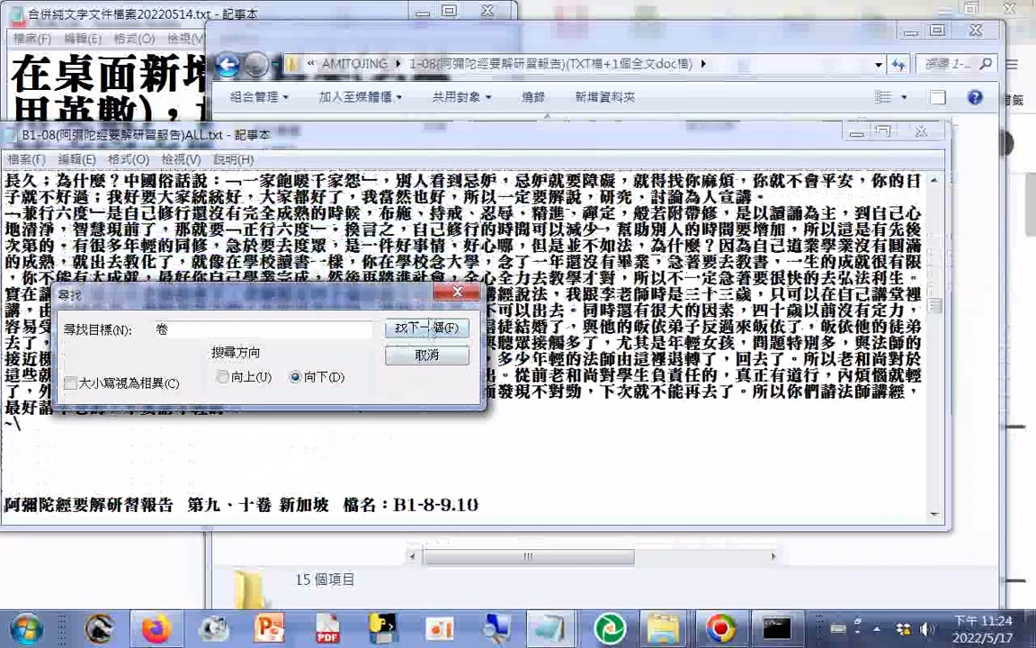
pyautogui.click(430, 327)
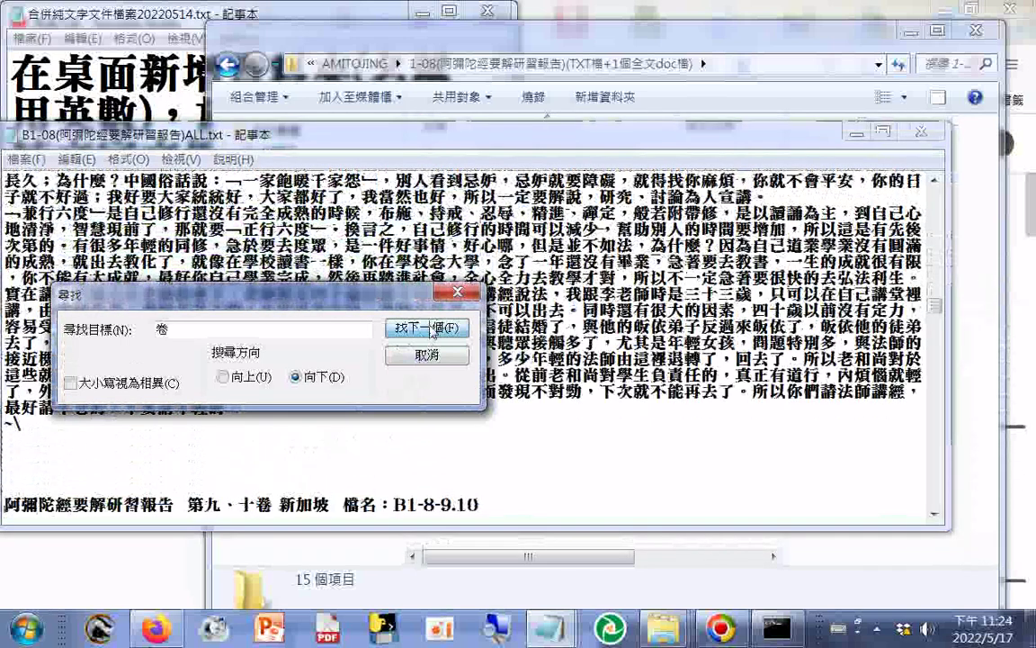
# Step: Continue the search for 卷 past the body text to the 第十一、二卷 heading and insert four blank lines above it
pyautogui.click(430, 327)
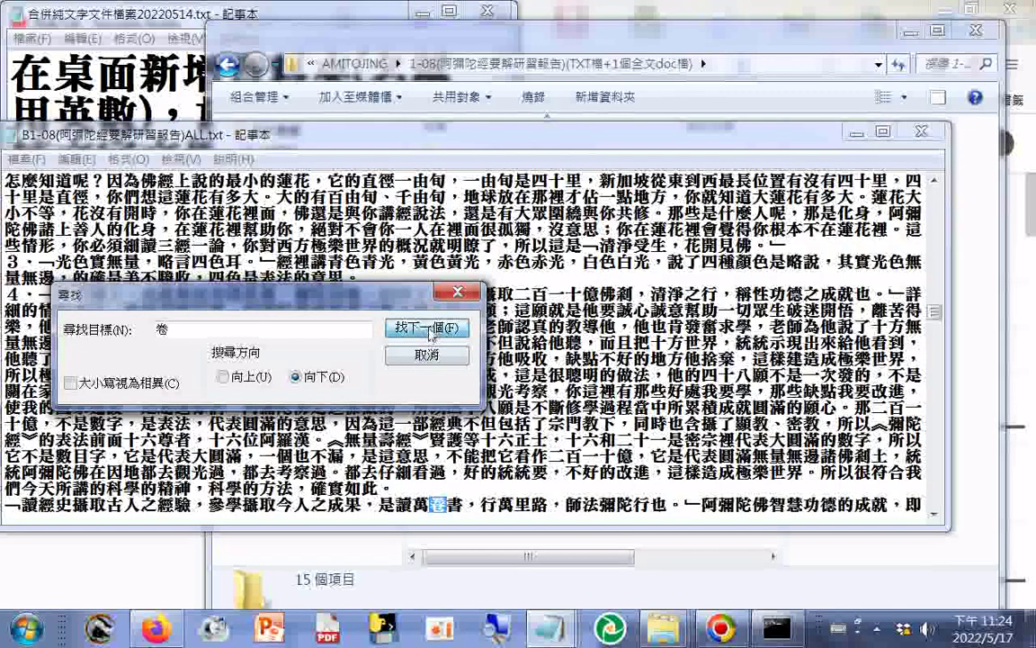
pyautogui.click(430, 333)
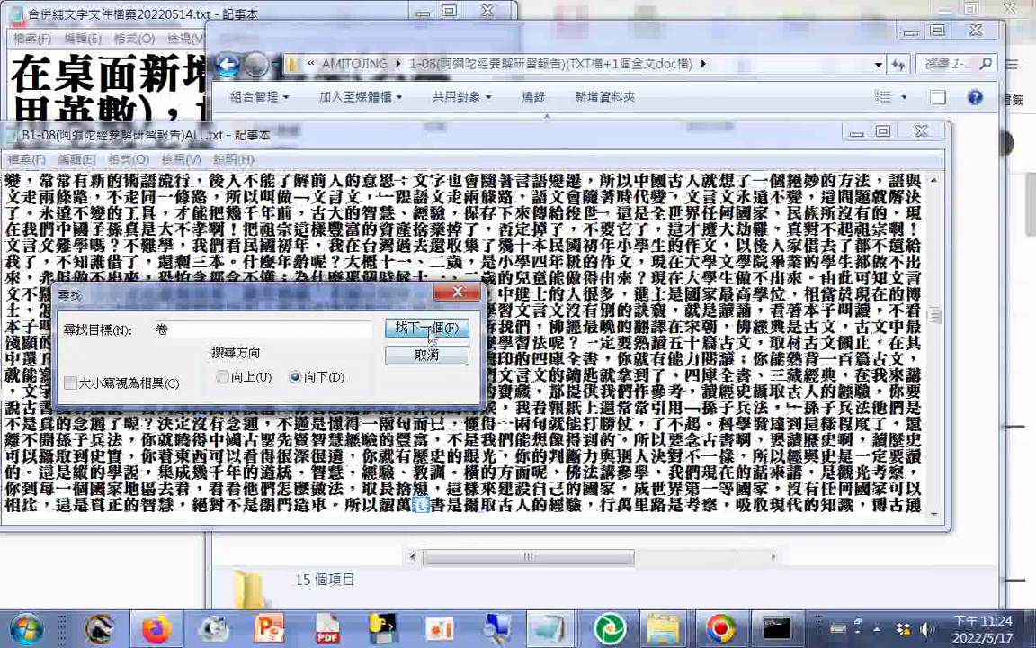
pyautogui.click(429, 331)
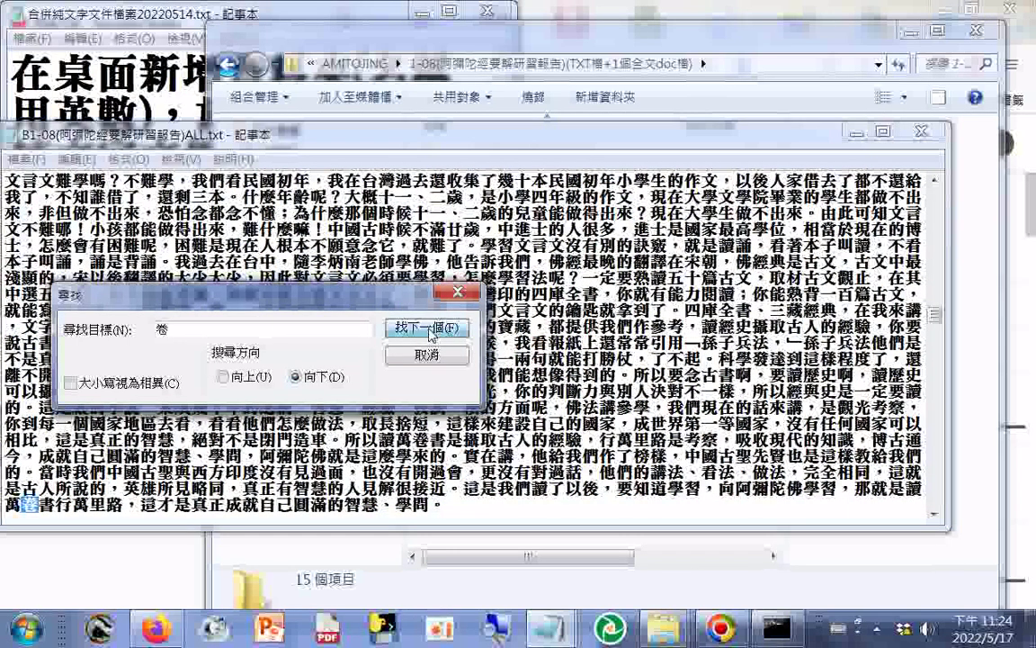
pyautogui.click(430, 331)
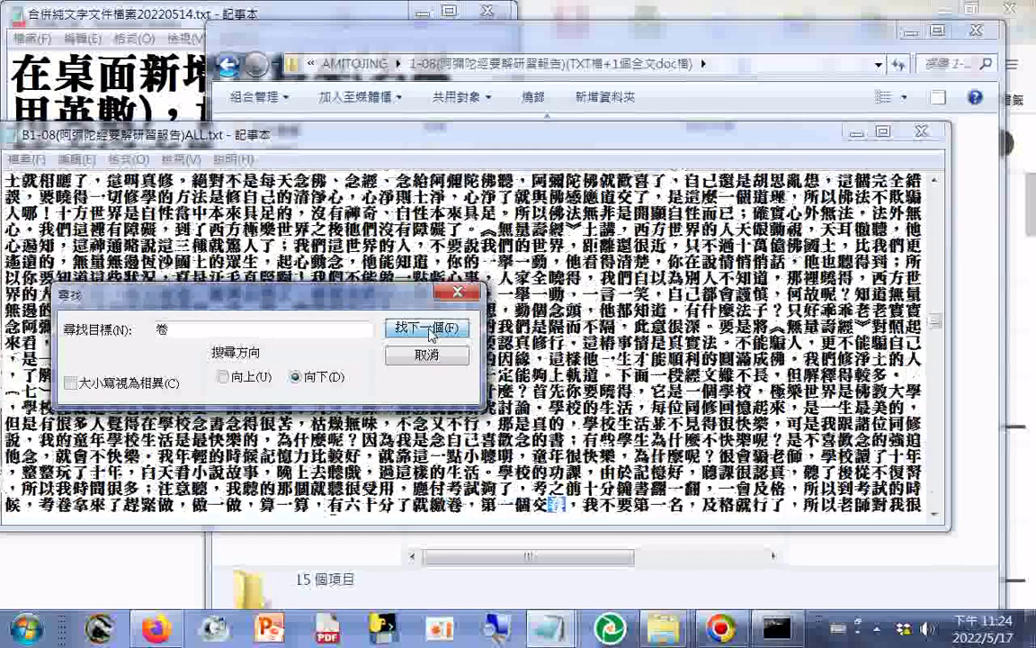
pyautogui.click(430, 331)
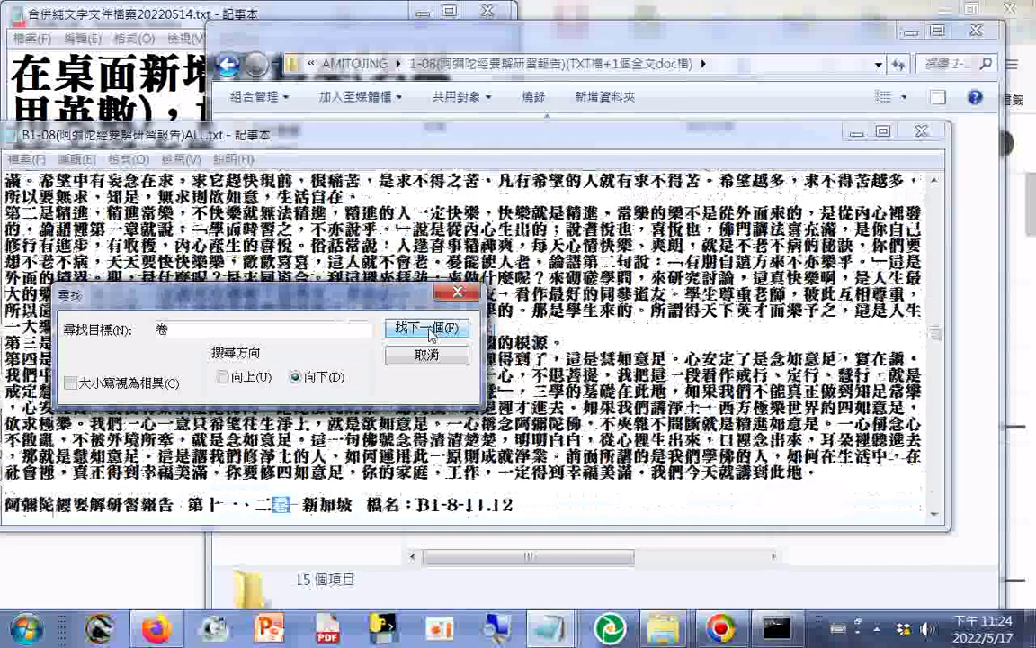
pyautogui.click(7, 510)
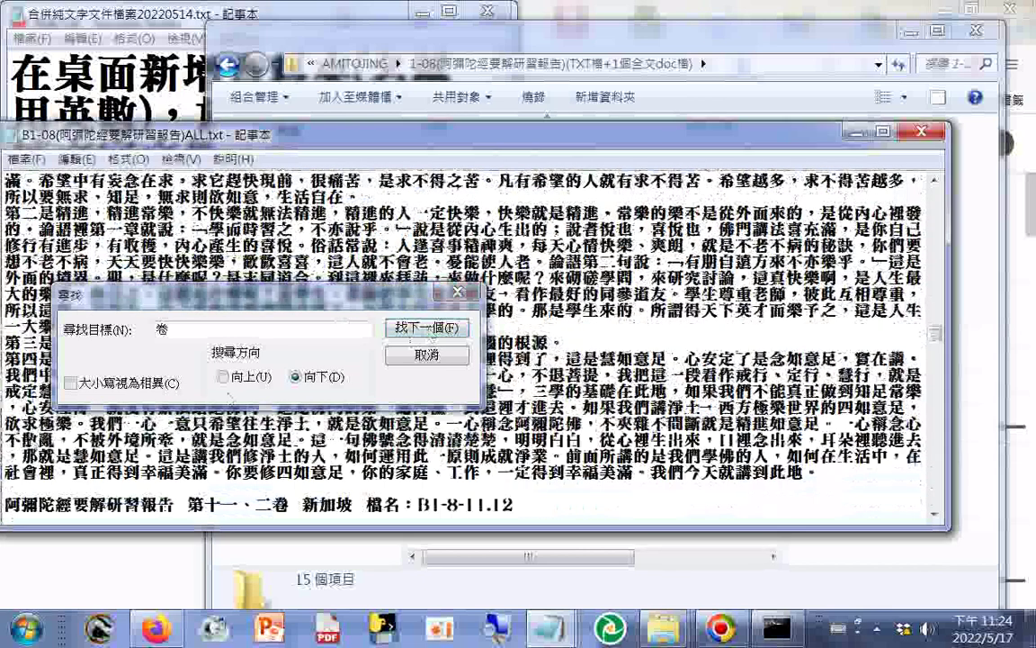
pyautogui.scroll(-1, 27, 450)
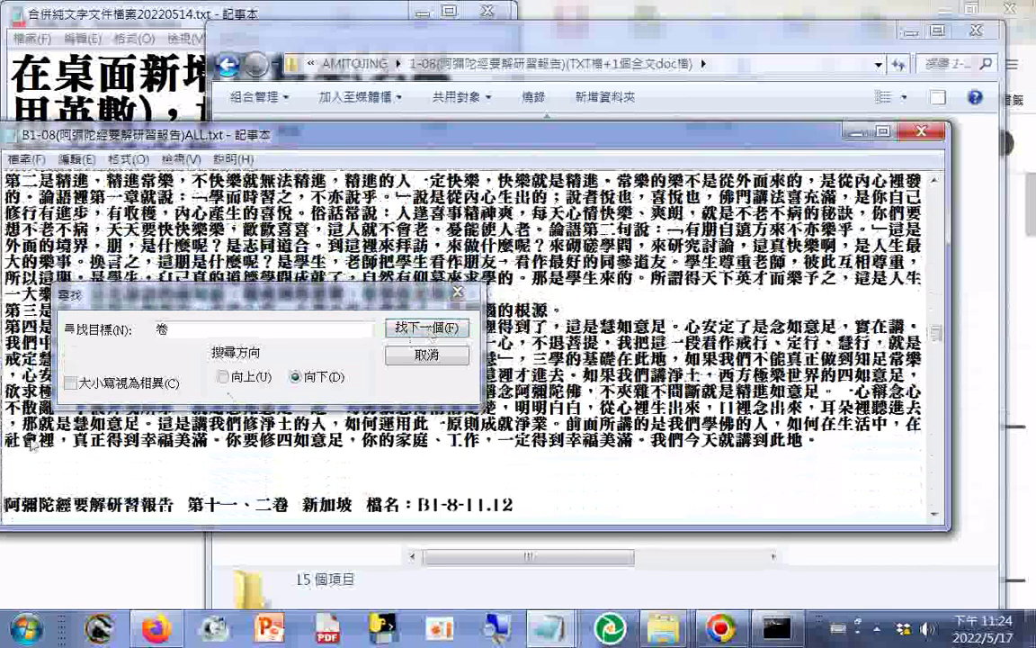
# Step: Find the 第十三、四卷 heading and insert four blank lines above it
pyautogui.click(430, 329)
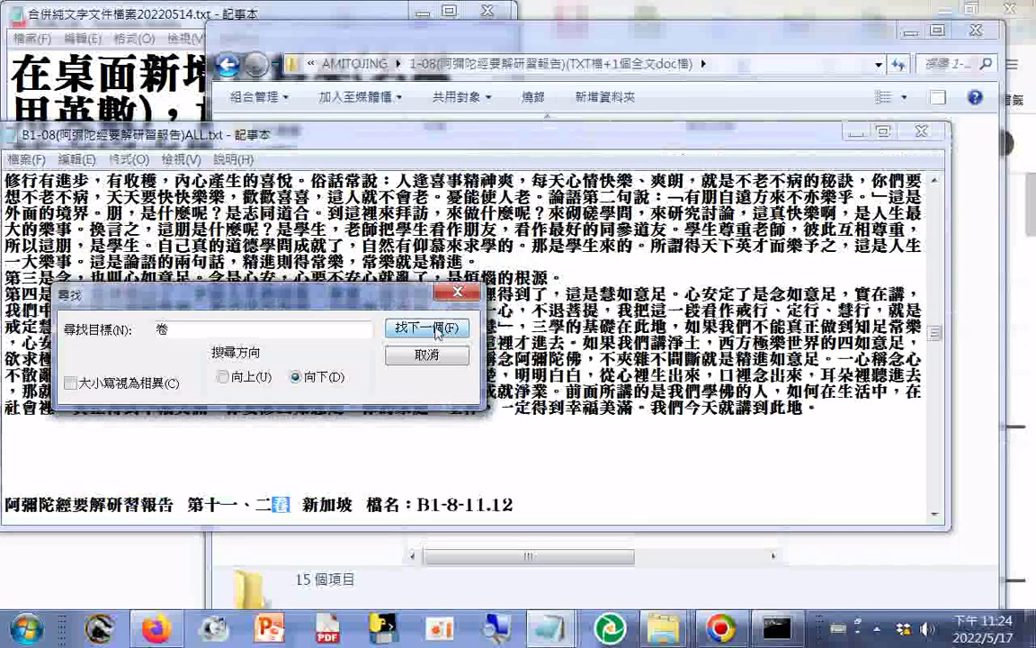
pyautogui.click(438, 330)
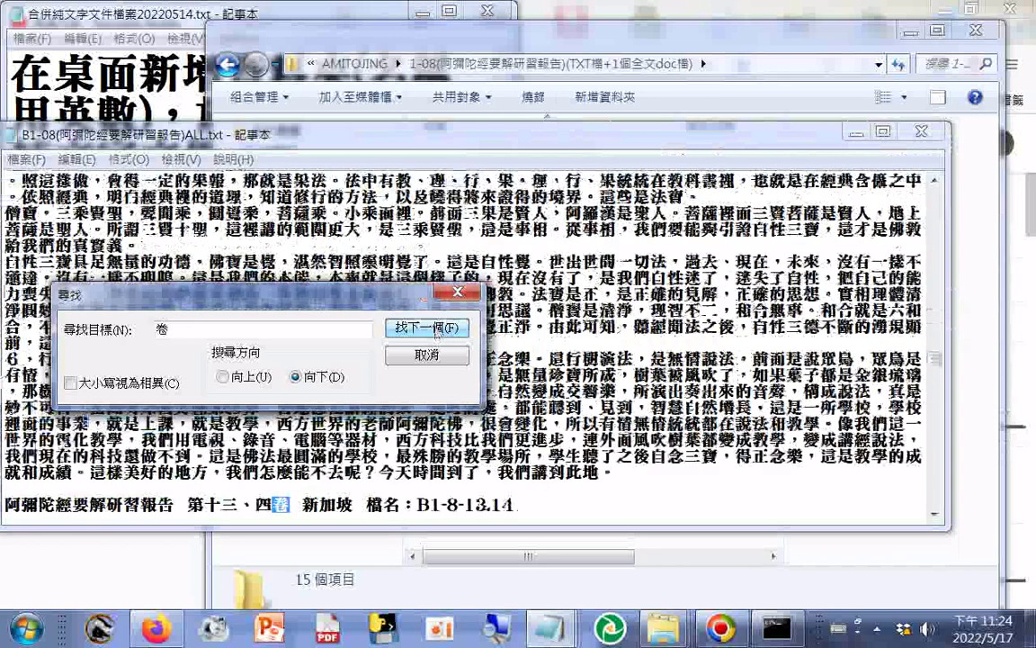
pyautogui.click(11, 516)
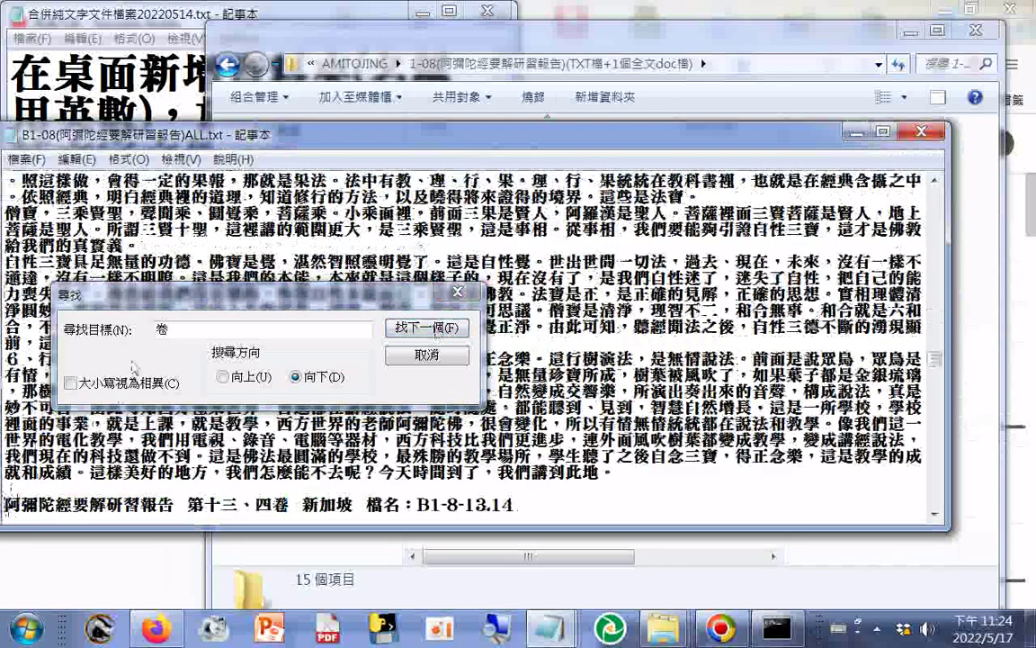
pyautogui.scroll(-2, 119, 369)
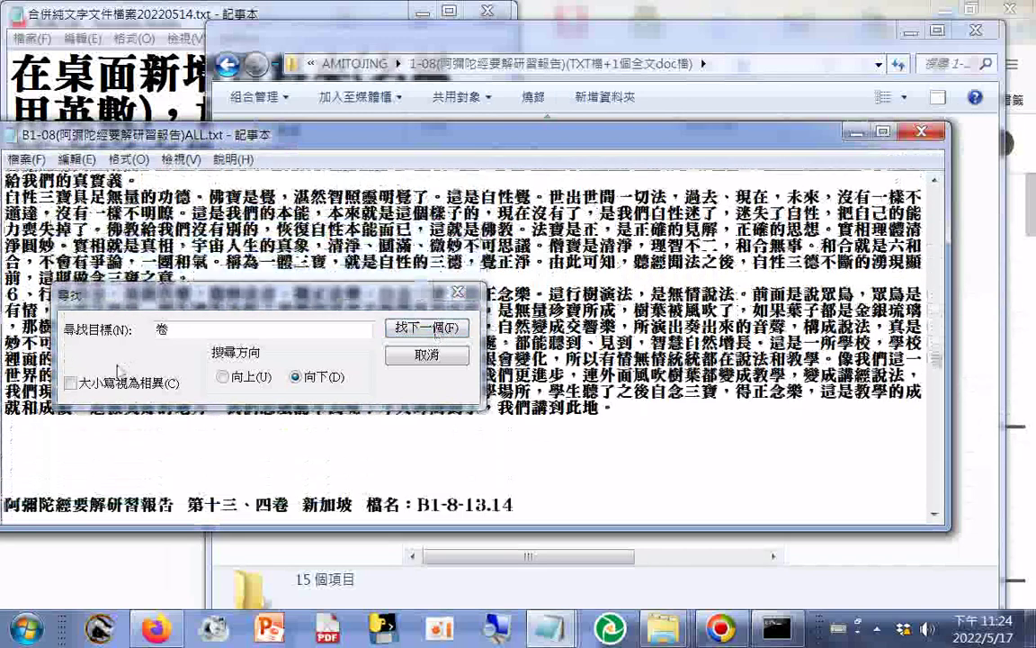
pyautogui.click(423, 329)
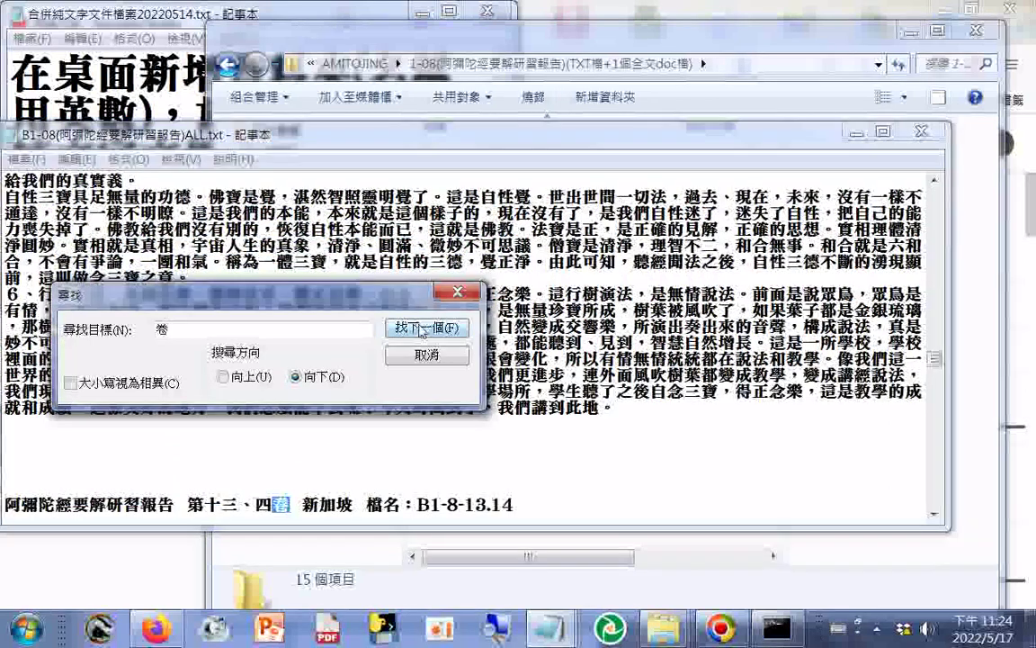
# Step: Continue the search for 卷 past the body text to the 第十五、六卷 heading and insert blank lines above it
pyautogui.click(422, 329)
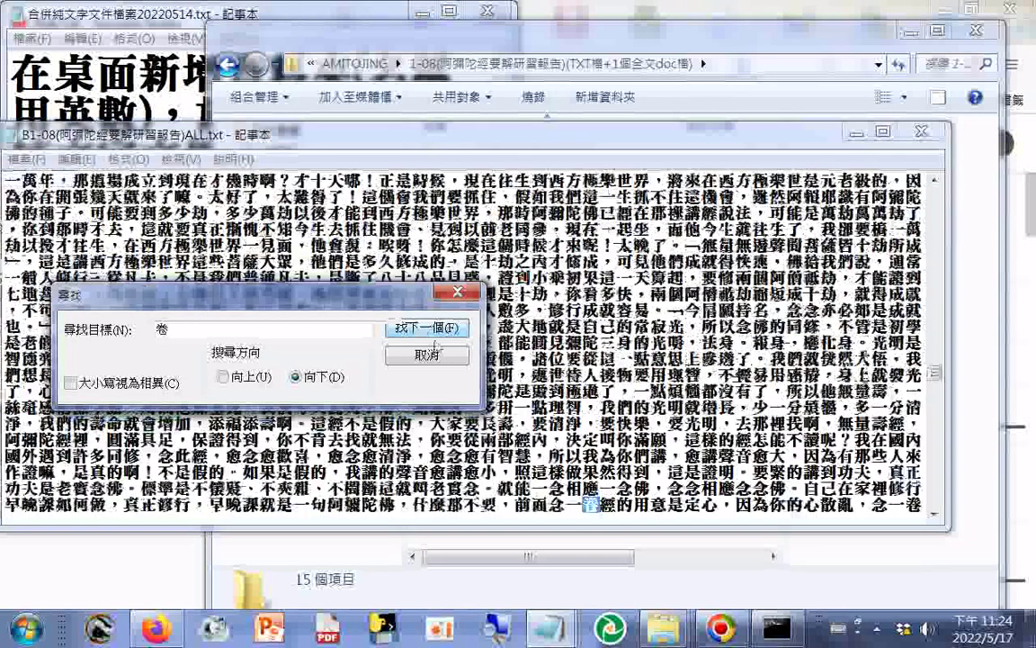
pyautogui.click(430, 333)
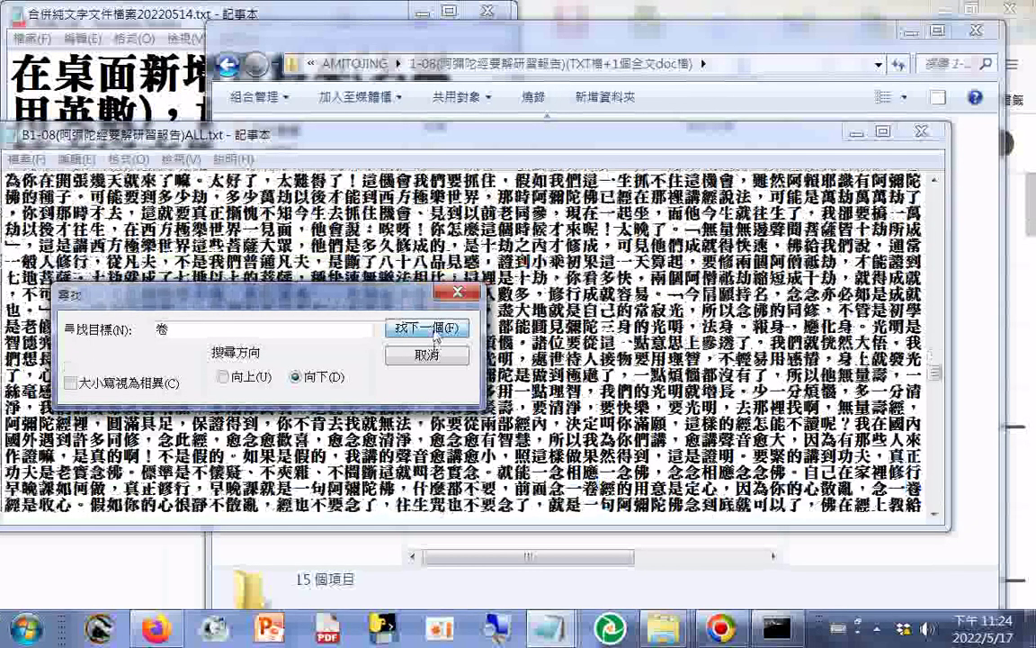
pyautogui.click(430, 329)
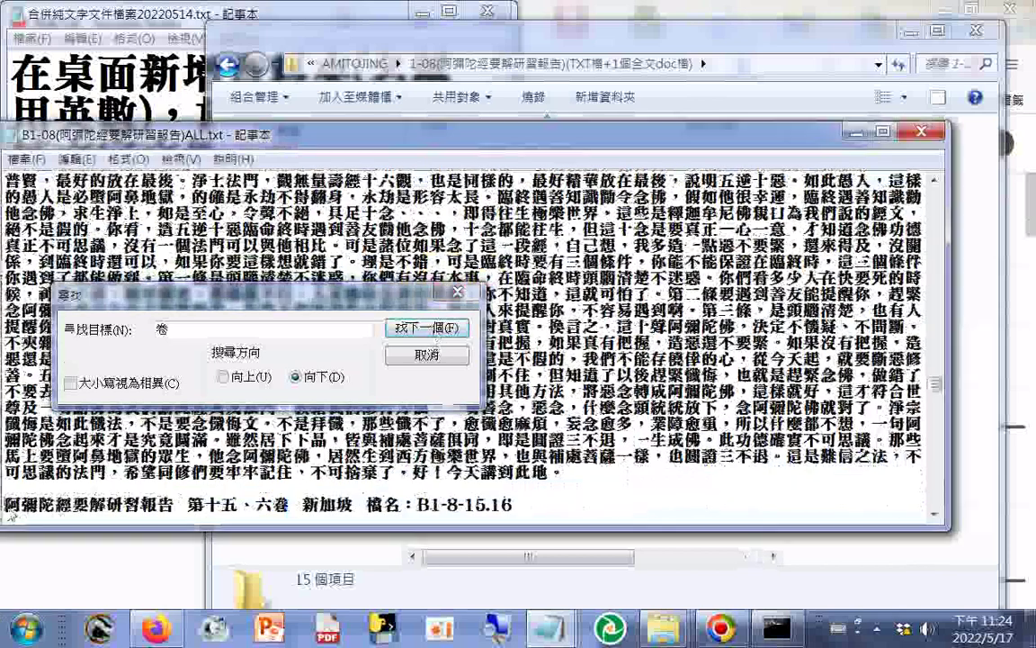
pyautogui.click(9, 459)
pyautogui.scroll(-1, 27, 411)
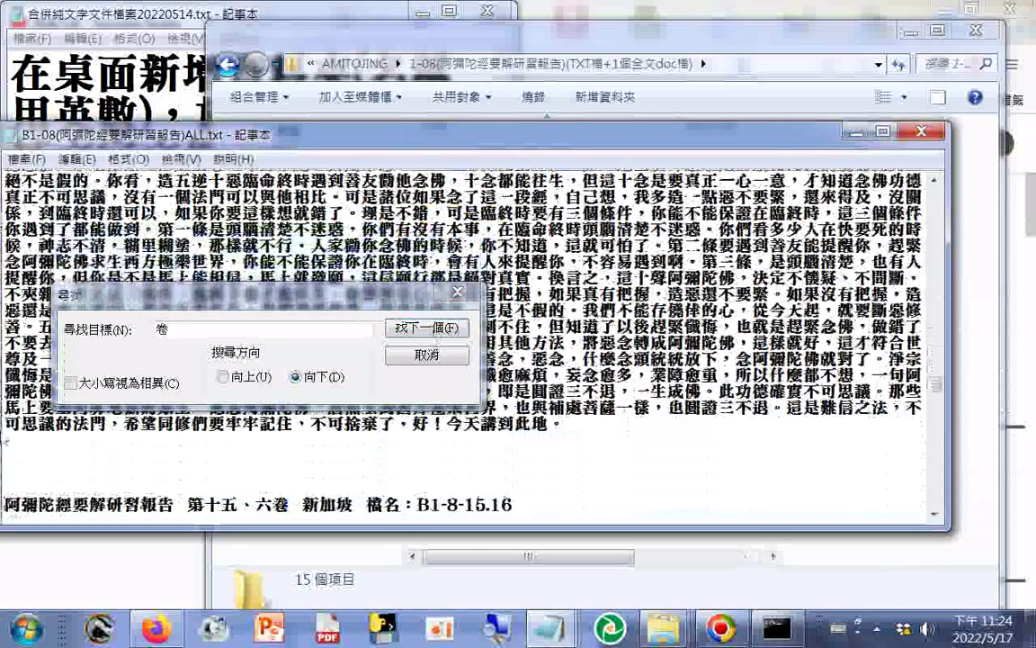
# Step: Find the 第十七、八卷 and 第十九、二十卷 headings and insert four blank lines above each
pyautogui.click(430, 330)
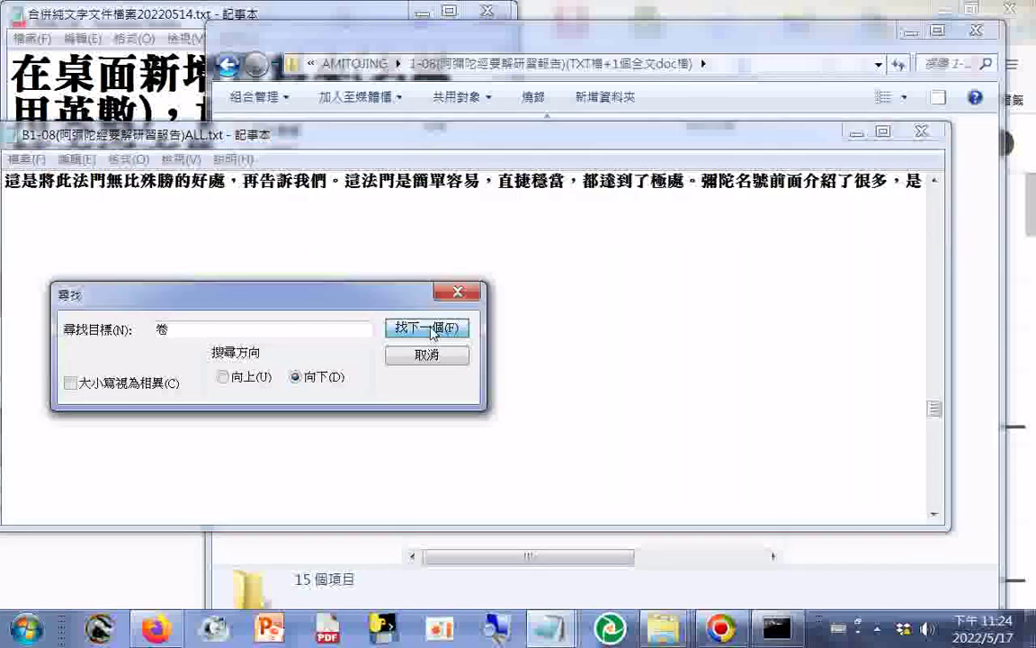
pyautogui.click(11, 457)
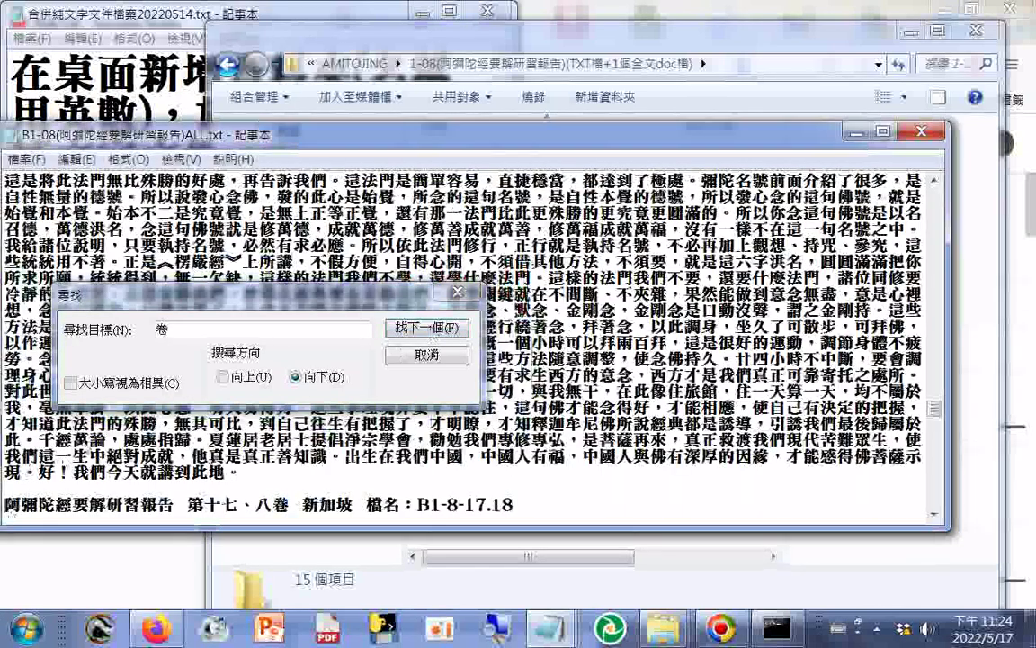
pyautogui.scroll(-2, 396, 382)
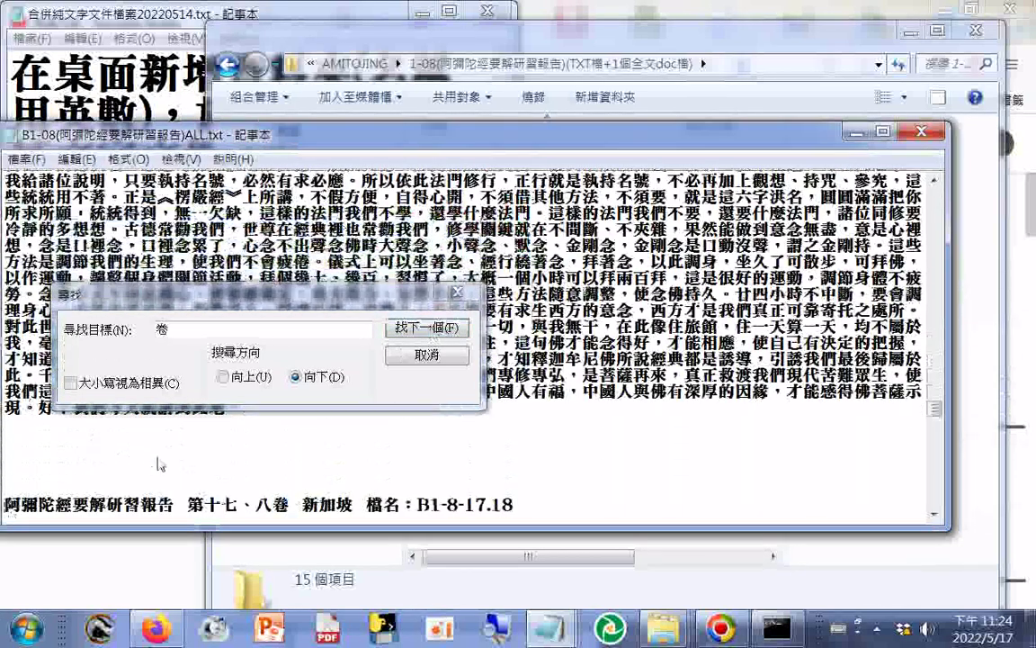
pyautogui.click(431, 329)
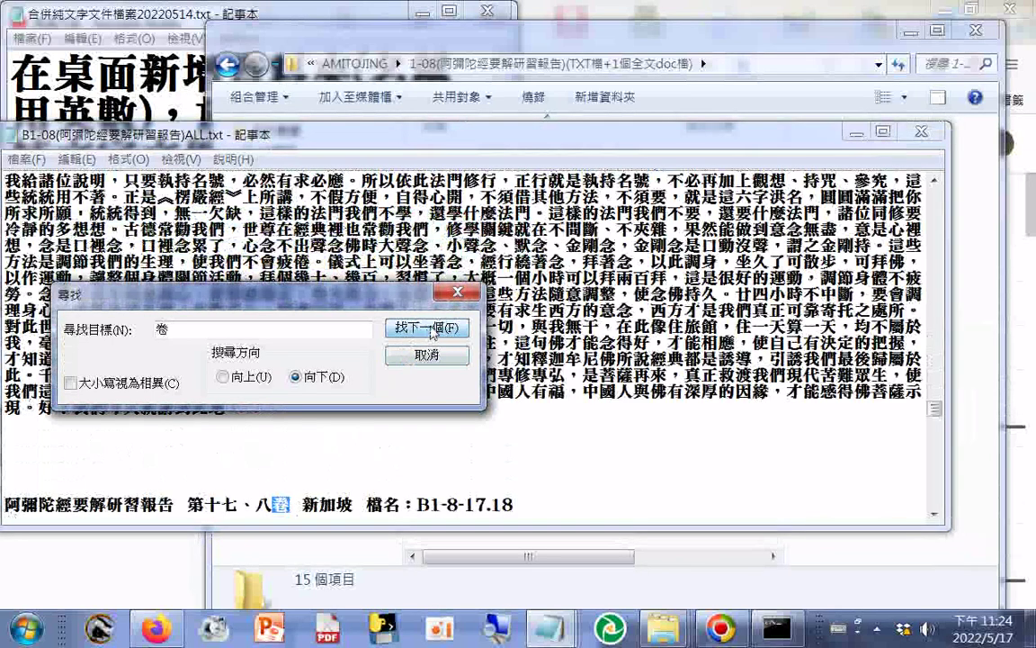
pyautogui.click(431, 329)
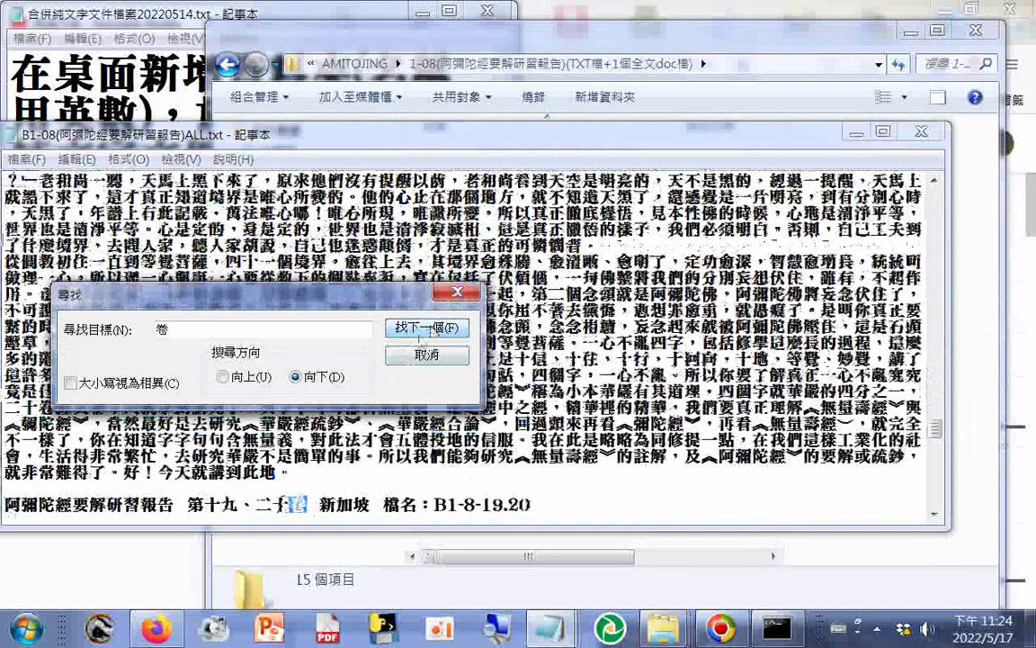
# Step: Find the 第二十一、二卷 and 第二十三、四卷 headings and insert blank lines above each
pyautogui.click(427, 329)
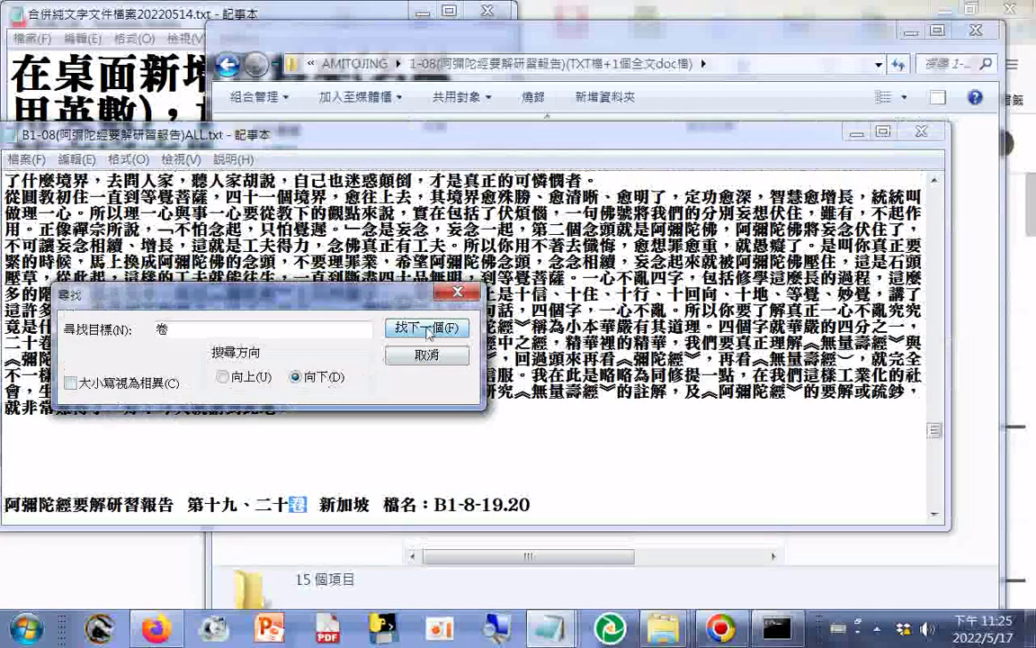
pyautogui.click(427, 329)
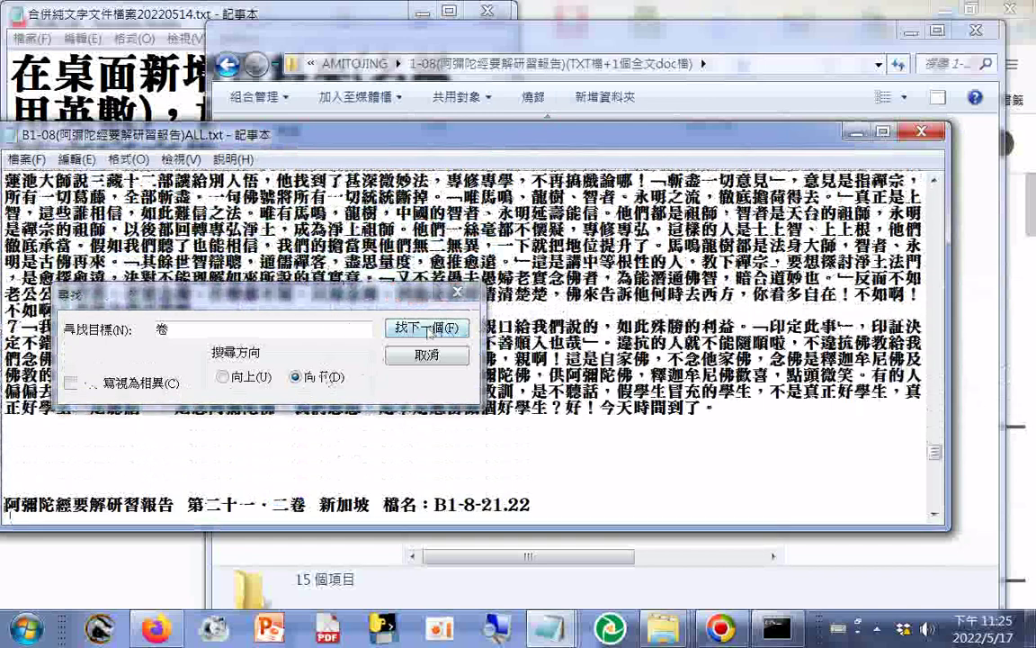
pyautogui.click(427, 329)
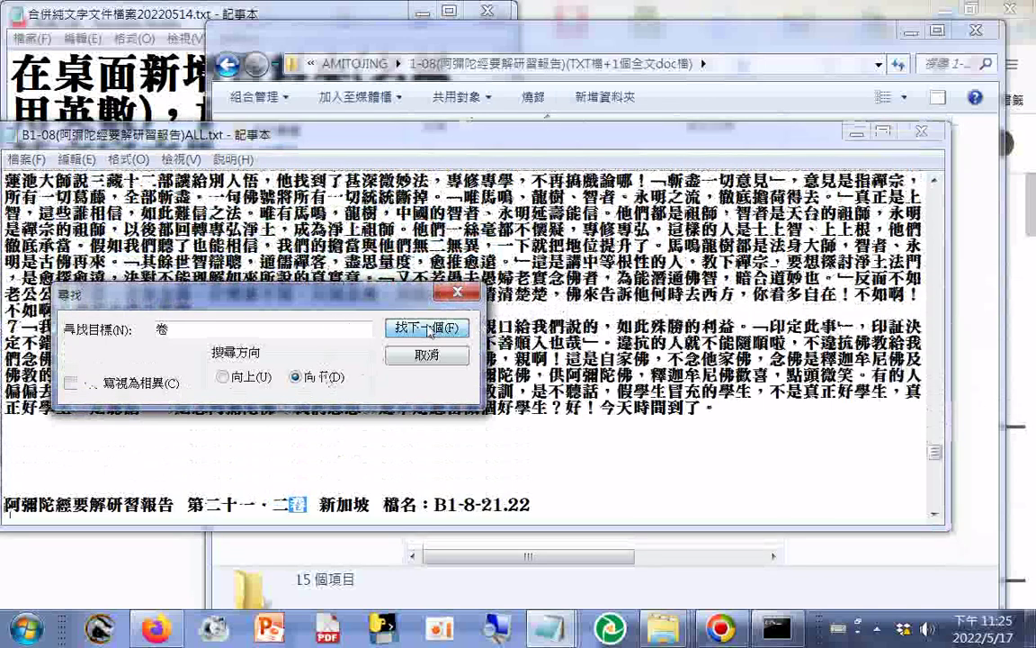
pyautogui.click(427, 330)
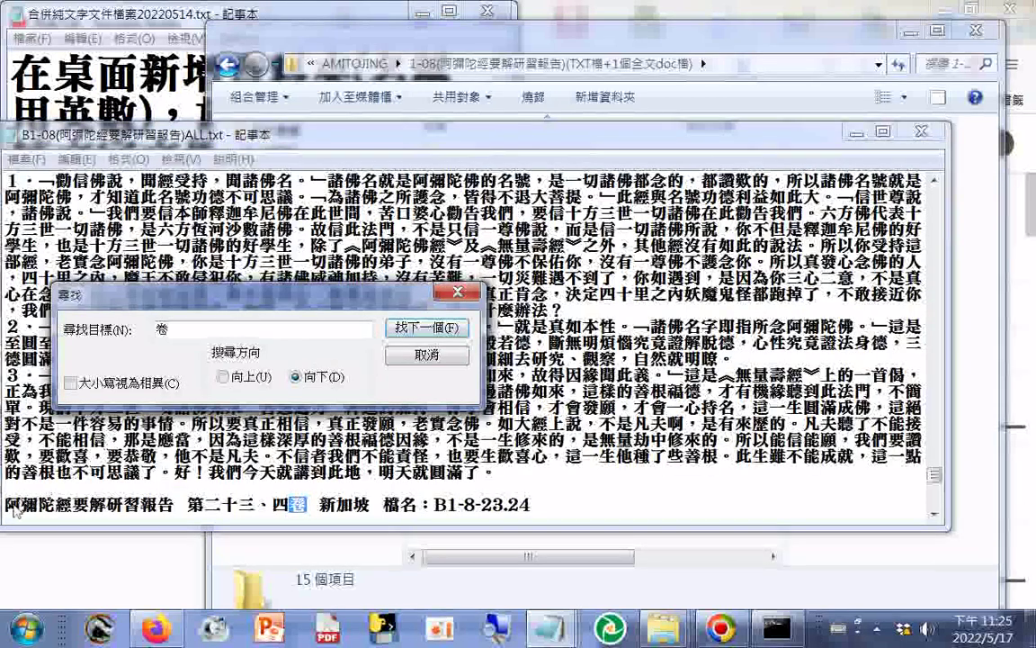
pyautogui.scroll(-3, 200, 405)
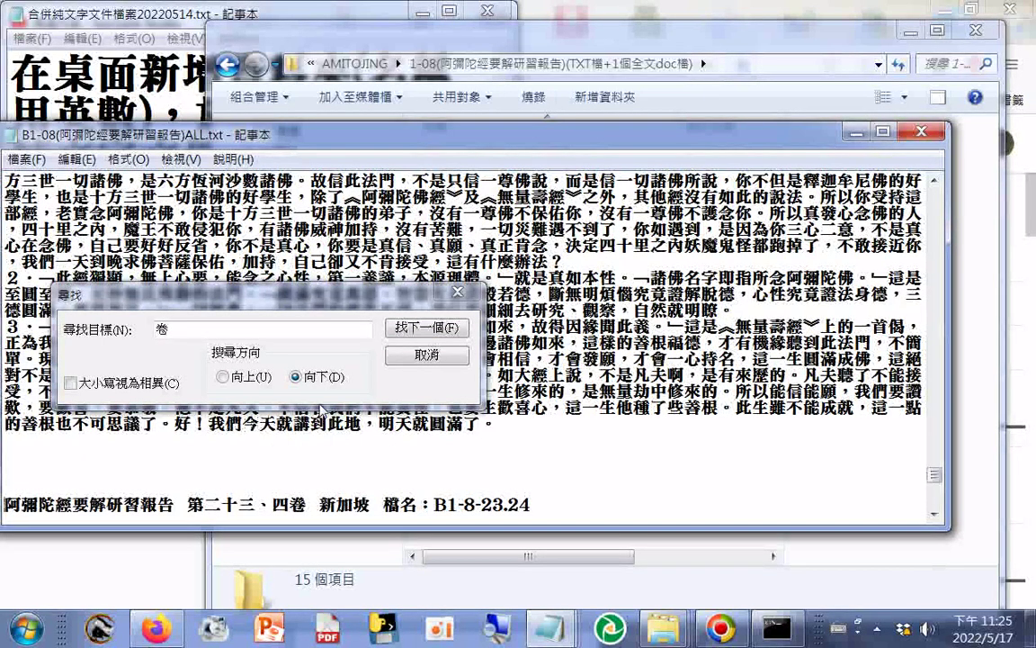
# Step: Search back to the 第二十一、二卷 heading and copy 二十 in front of its second number so it reads 第二十一、二十二卷
pyautogui.click(222, 376)
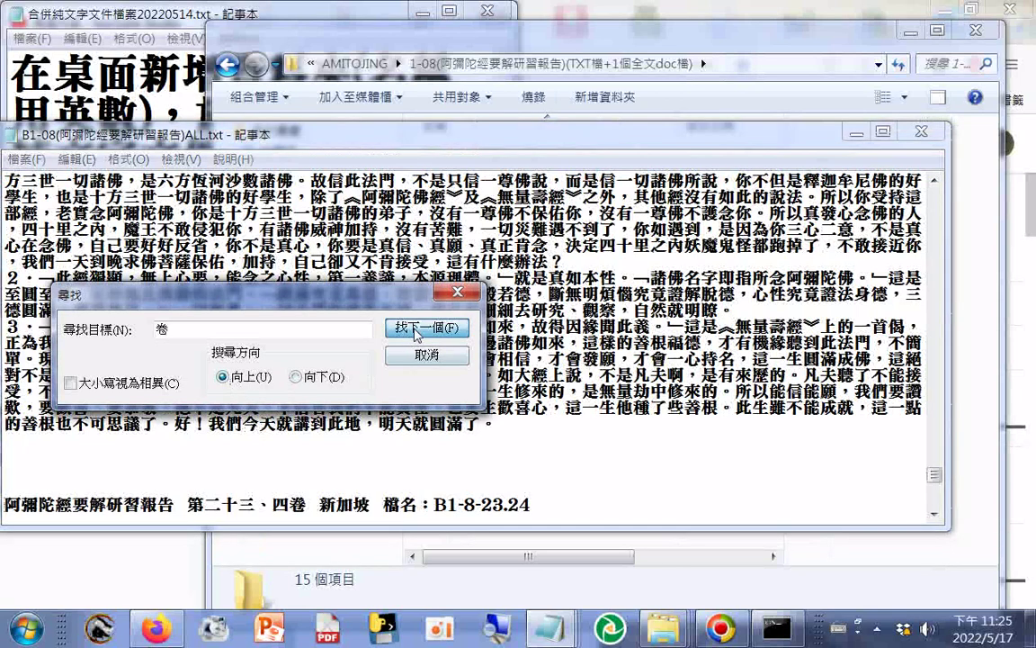
pyautogui.click(415, 329)
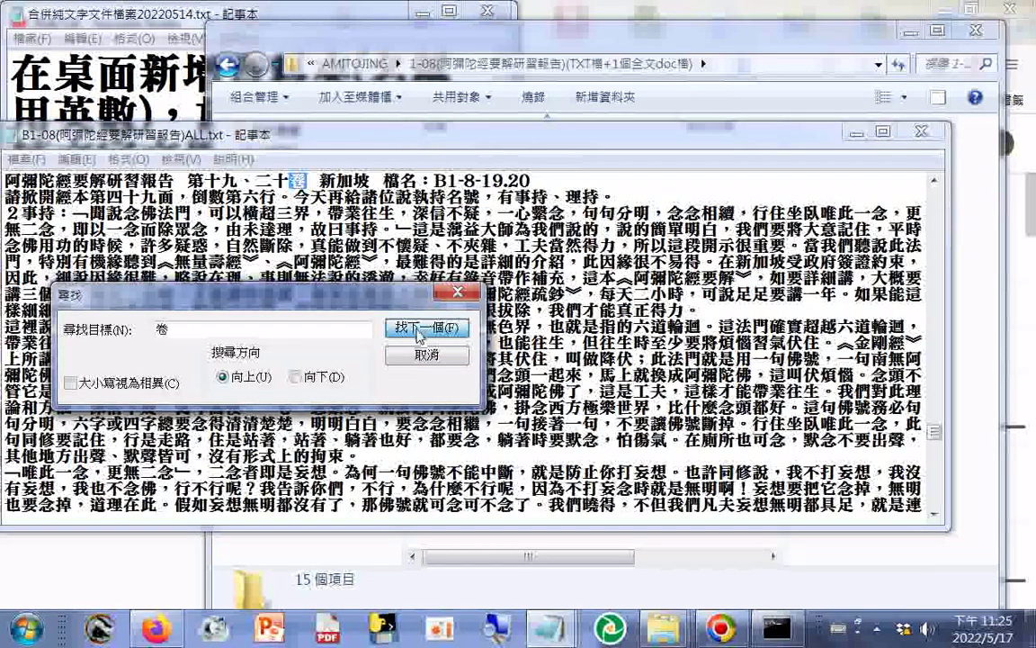
pyautogui.click(297, 377)
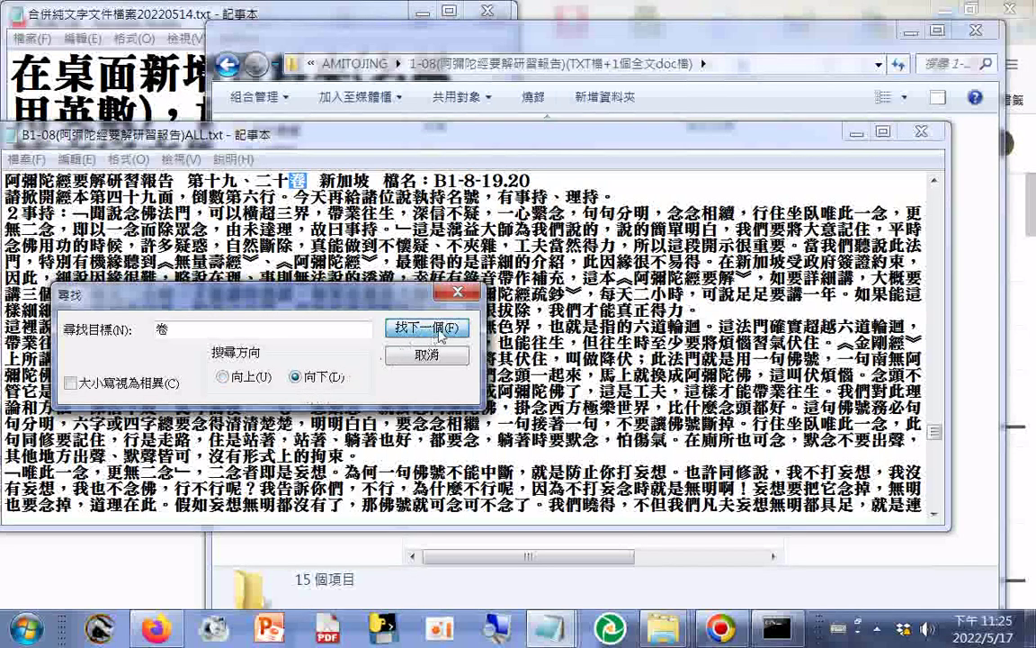
pyautogui.click(427, 330)
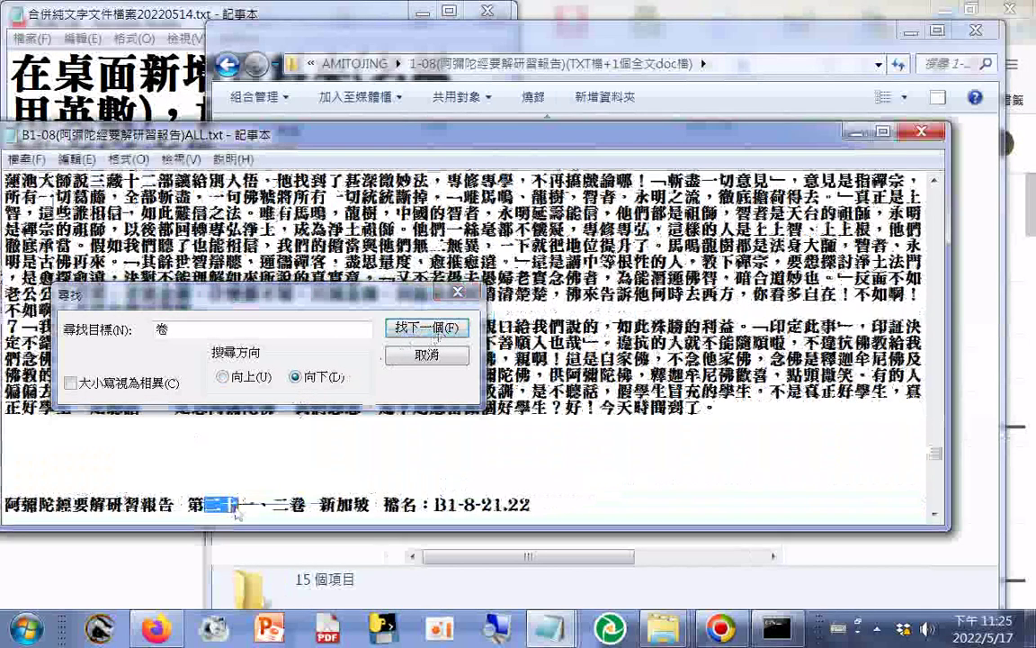
pyautogui.rightClick(229, 503)
pyautogui.click(306, 324)
pyautogui.click(272, 504)
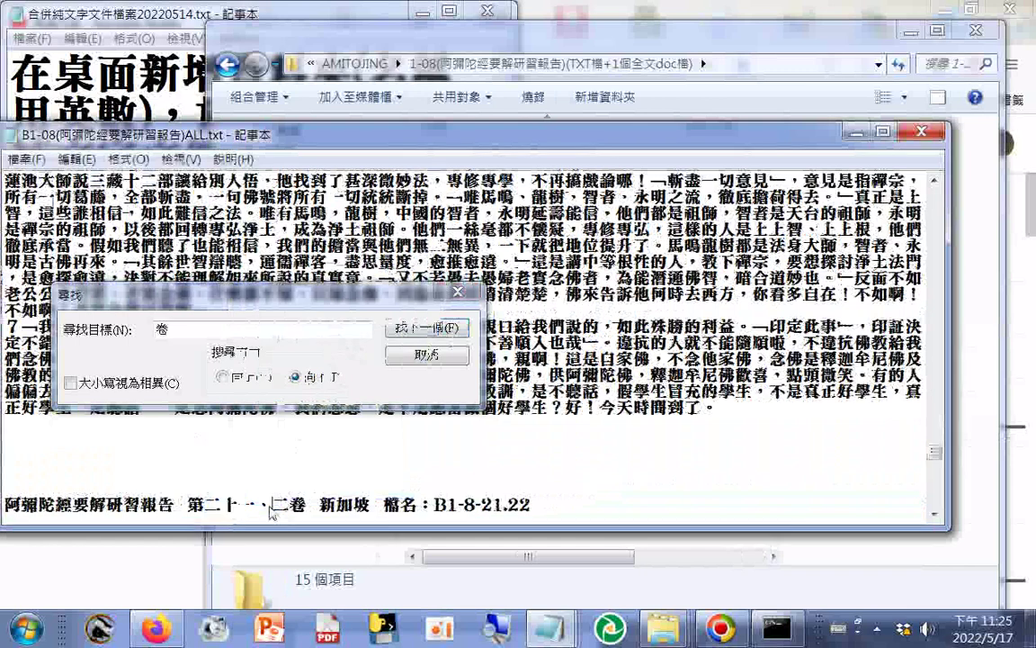
pyautogui.rightClick(272, 504)
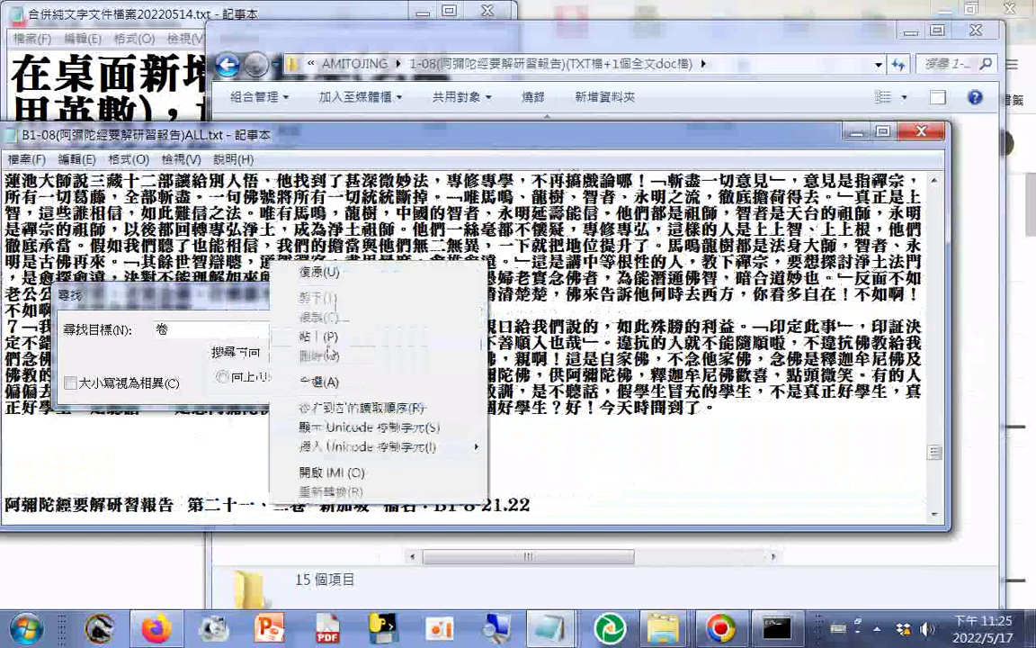
pyautogui.click(319, 336)
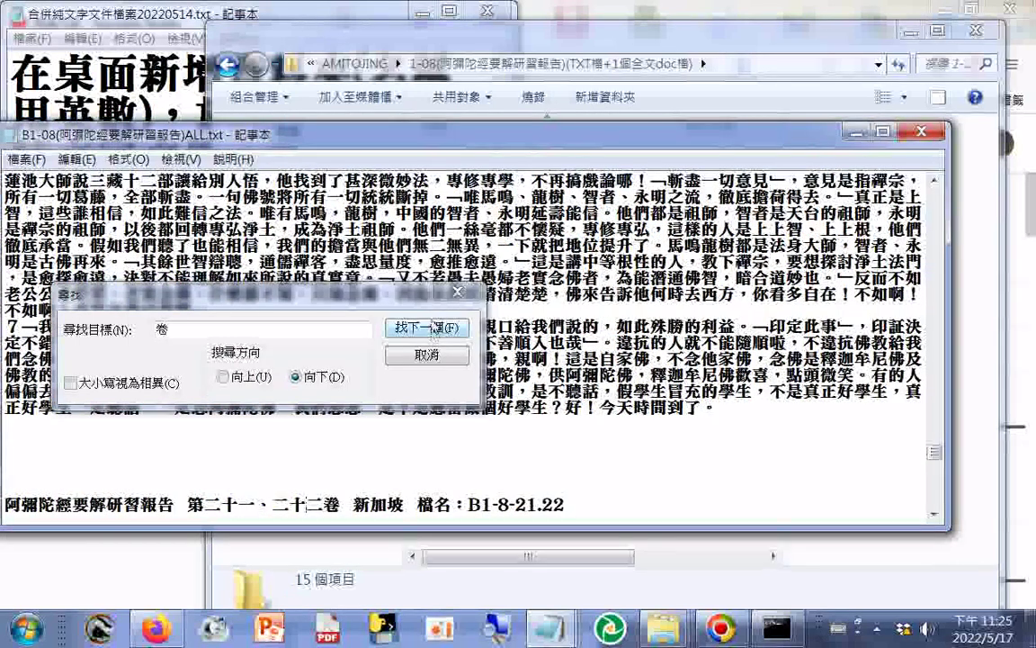
# Step: Find the last volume heading, paste 二十 so it reads 第二十三、二十四卷, and search for any further 卷
pyautogui.click(426, 328)
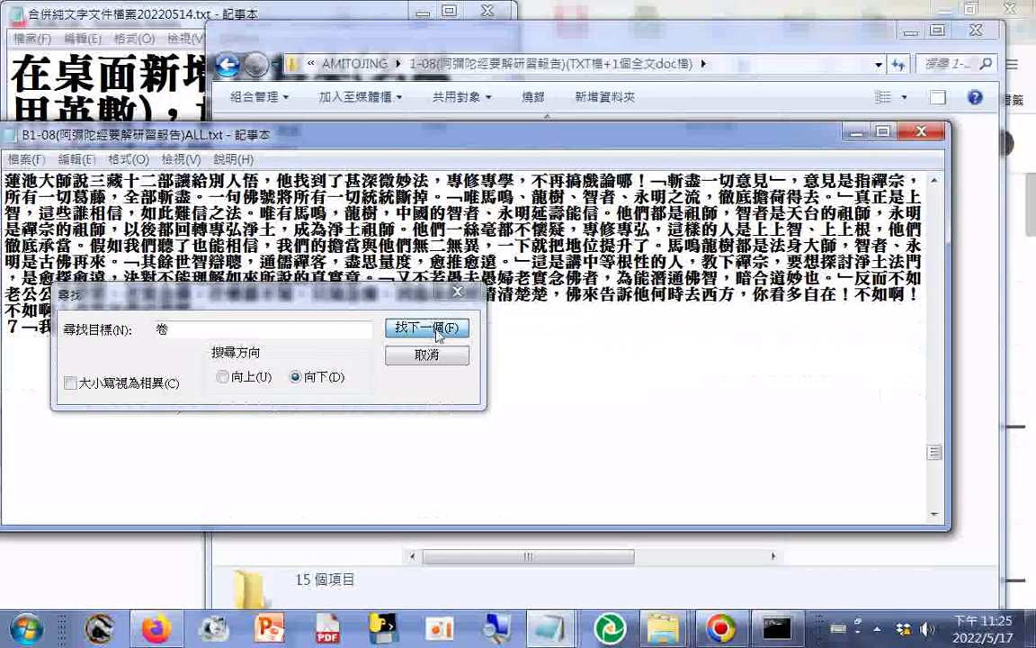
pyautogui.click(436, 328)
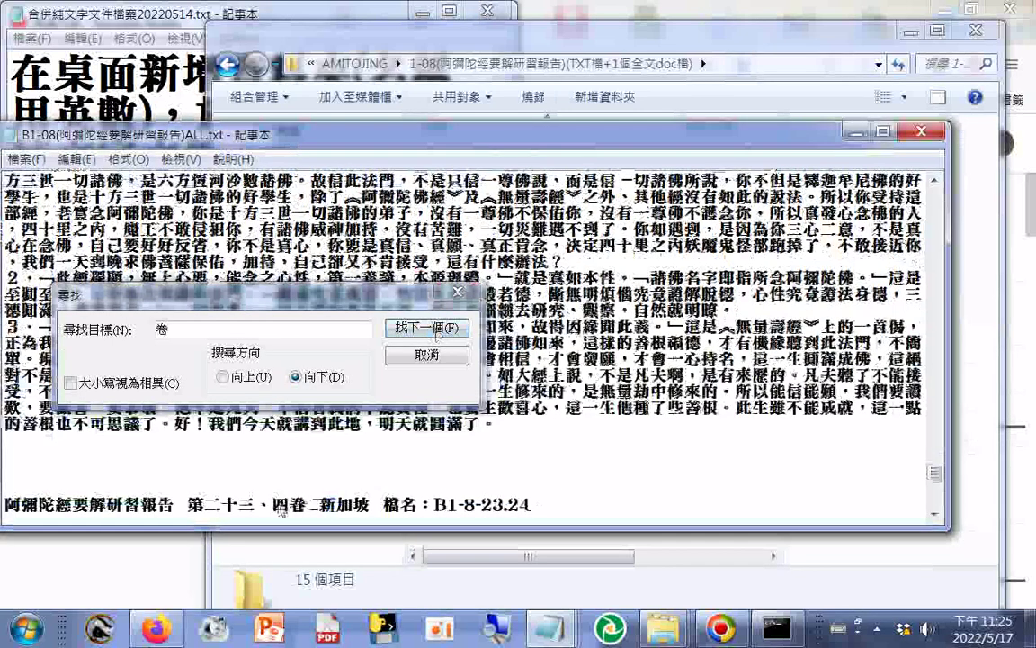
pyautogui.rightClick(436, 188)
pyautogui.click(462, 289)
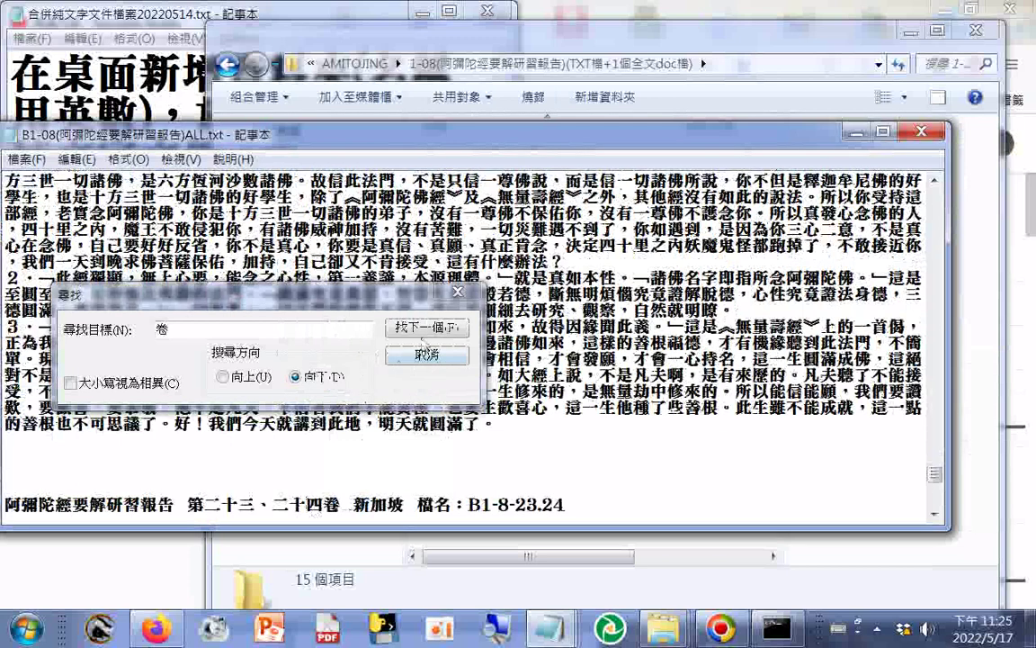
pyautogui.click(426, 328)
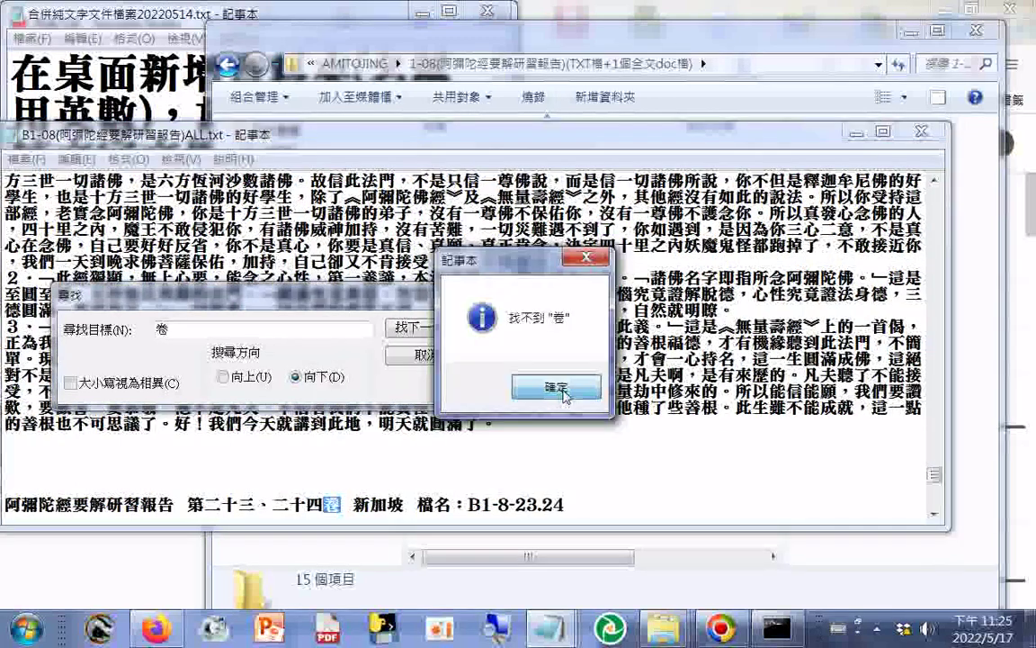
pyautogui.press('Return')
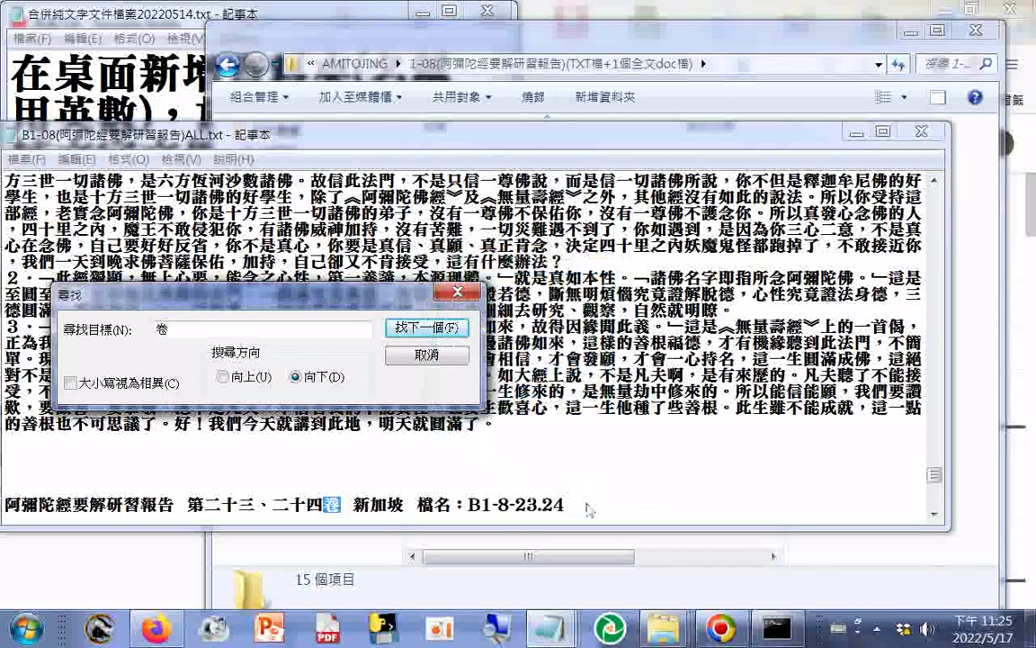
# Step: Save and close the merged ALL.txt file and bring the 合併純文字文件檔案20220514.txt notes forward
pyautogui.click(546, 455)
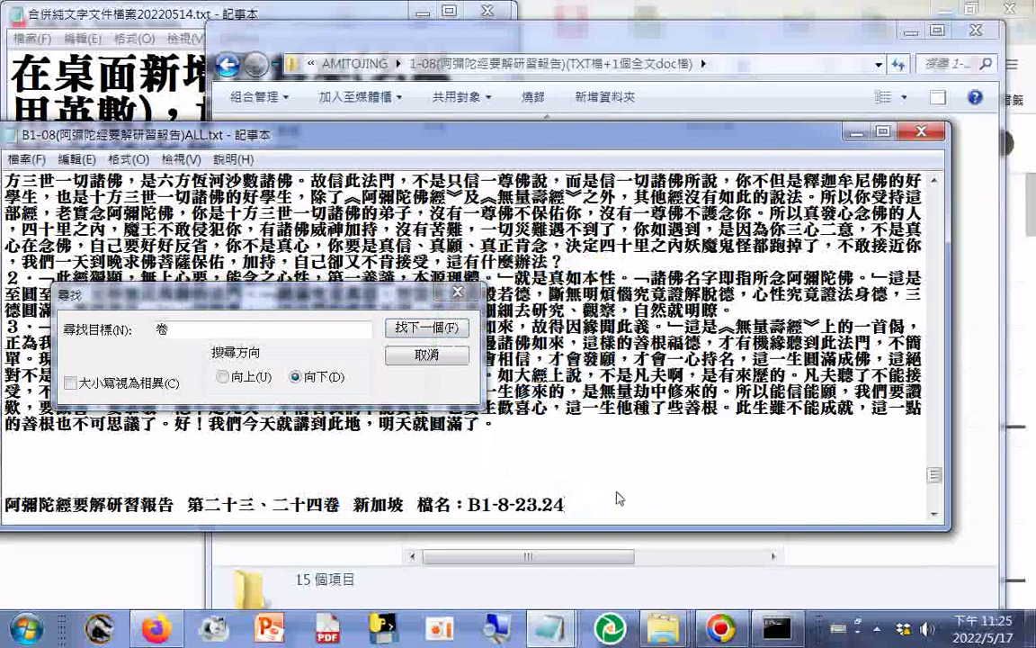
pyautogui.scroll(-4, 618, 498)
pyautogui.click(231, 324)
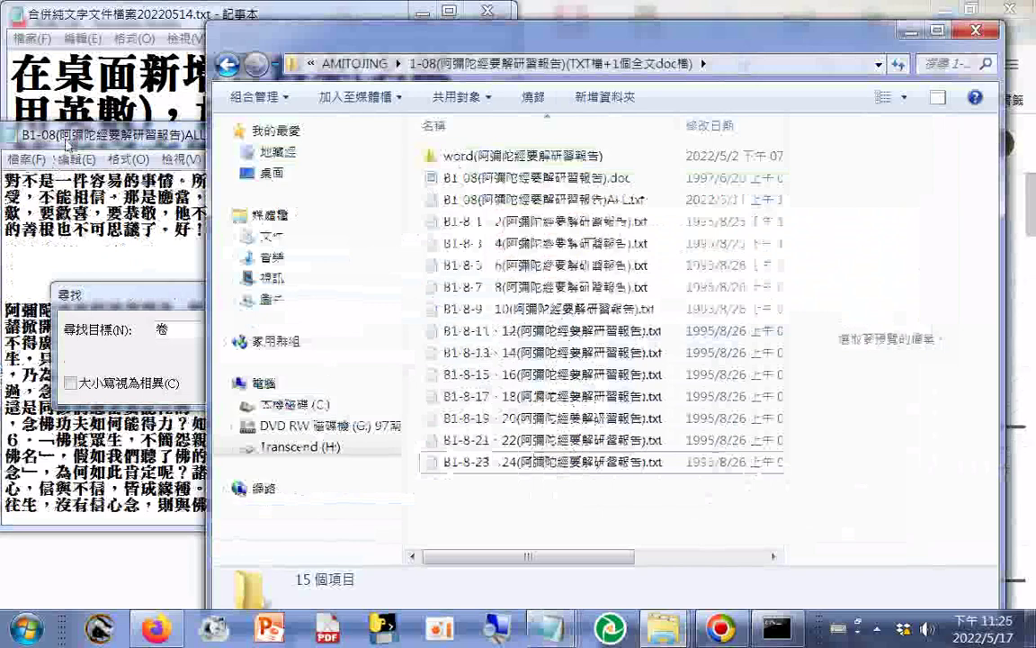
pyautogui.moveTo(67, 142); pyautogui.dragTo(342, 240)
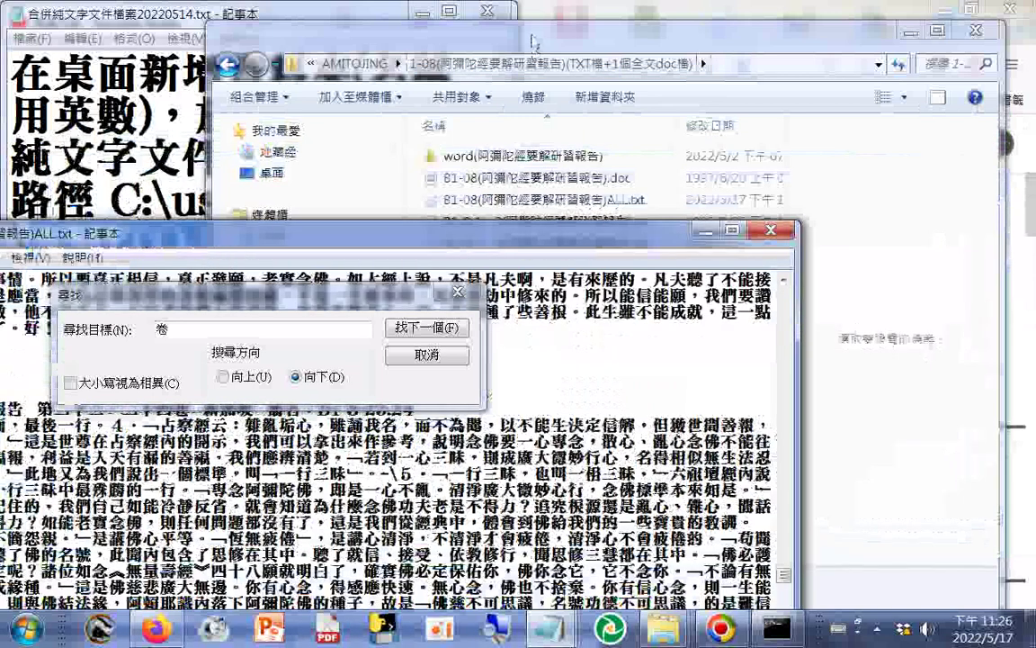
pyautogui.click(533, 51)
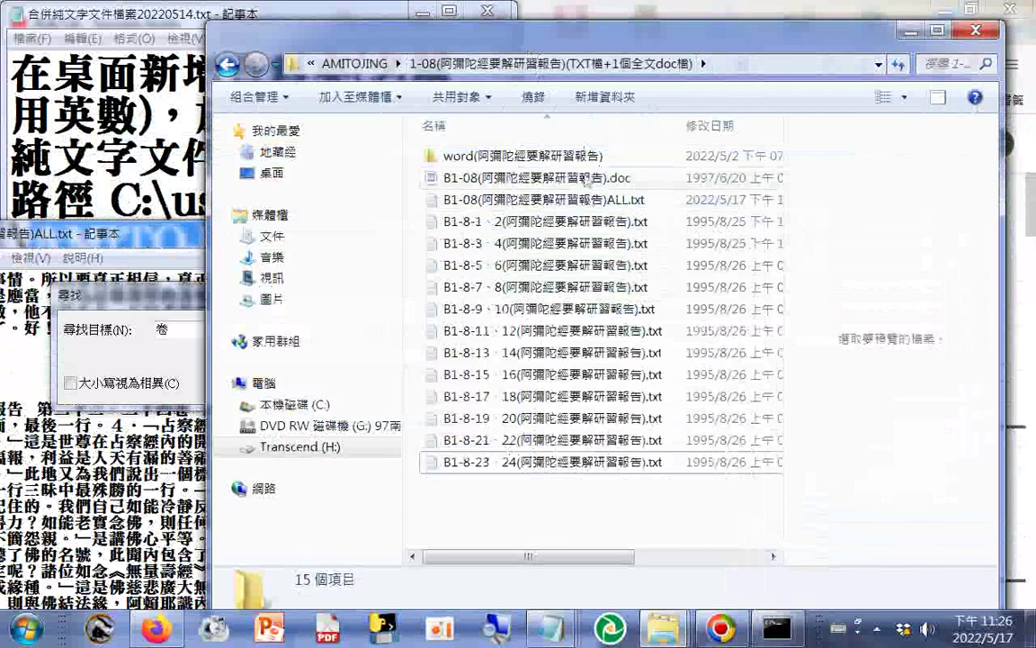
pyautogui.click(130, 202)
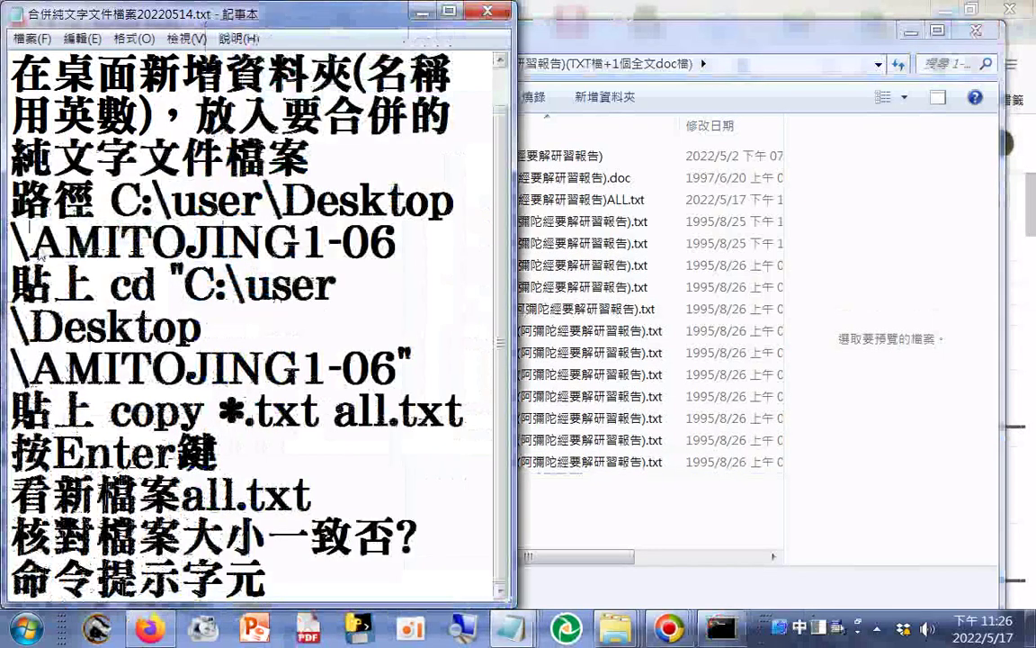
# Step: Copy AMITOJING1-0 from the folder name in the notes' 路徑 line
pyautogui.moveTo(29, 236); pyautogui.dragTo(414, 234)
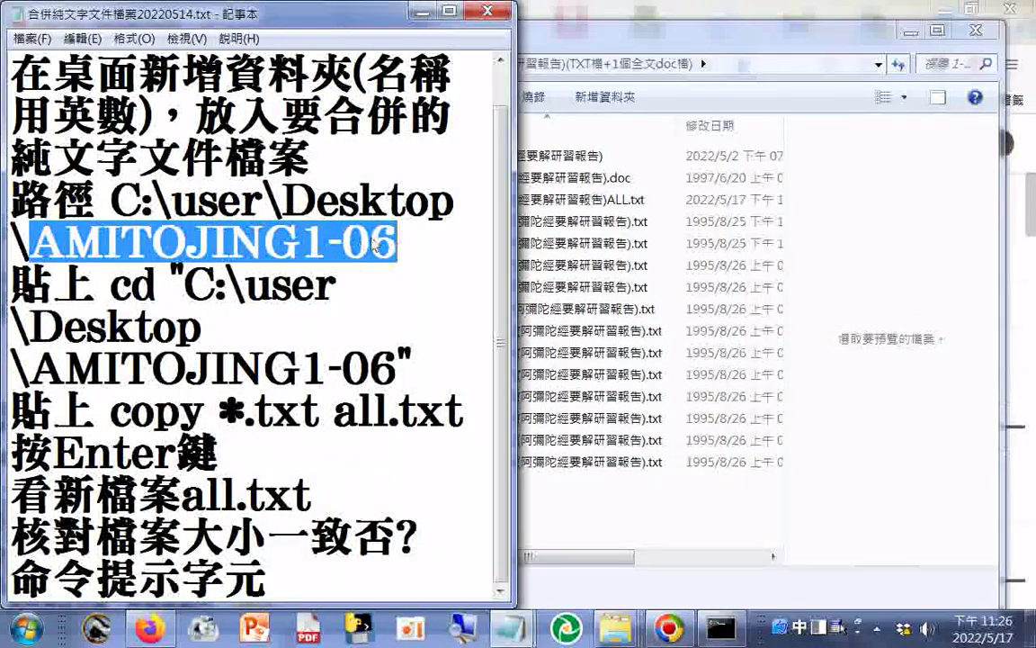
pyautogui.moveTo(370, 236); pyautogui.dragTo(38, 251)
pyautogui.rightClick(63, 225)
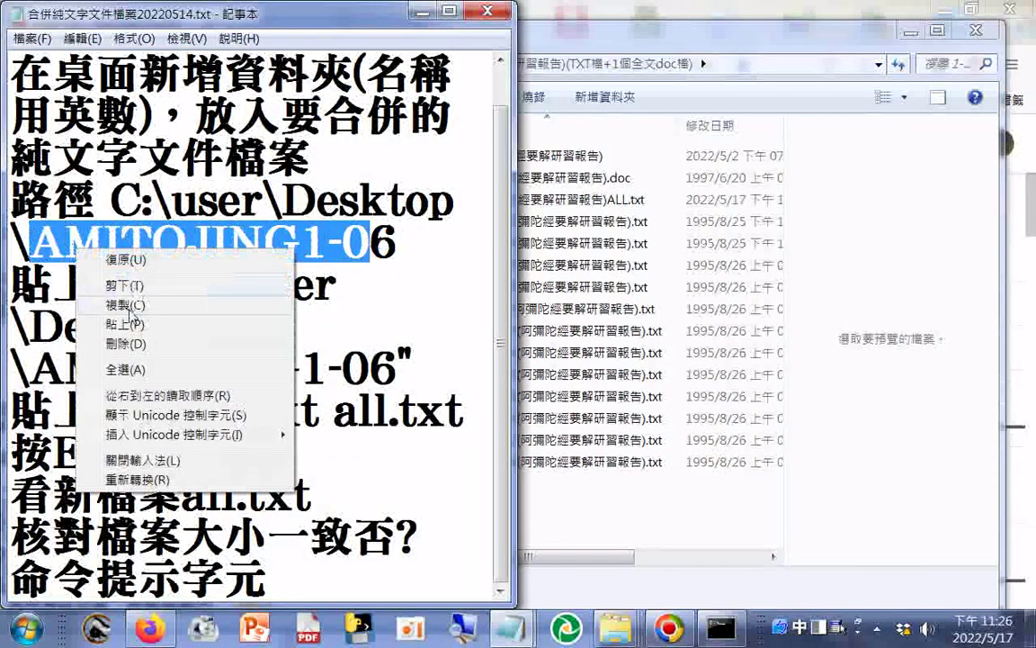
pyautogui.click(116, 300)
# Step: In the 1-08 folder, prefix the merged ALL.txt file's name with the copied AMITOJING1-0 followed by 8_
pyautogui.moveTo(576, 38); pyautogui.dragTo(614, 35)
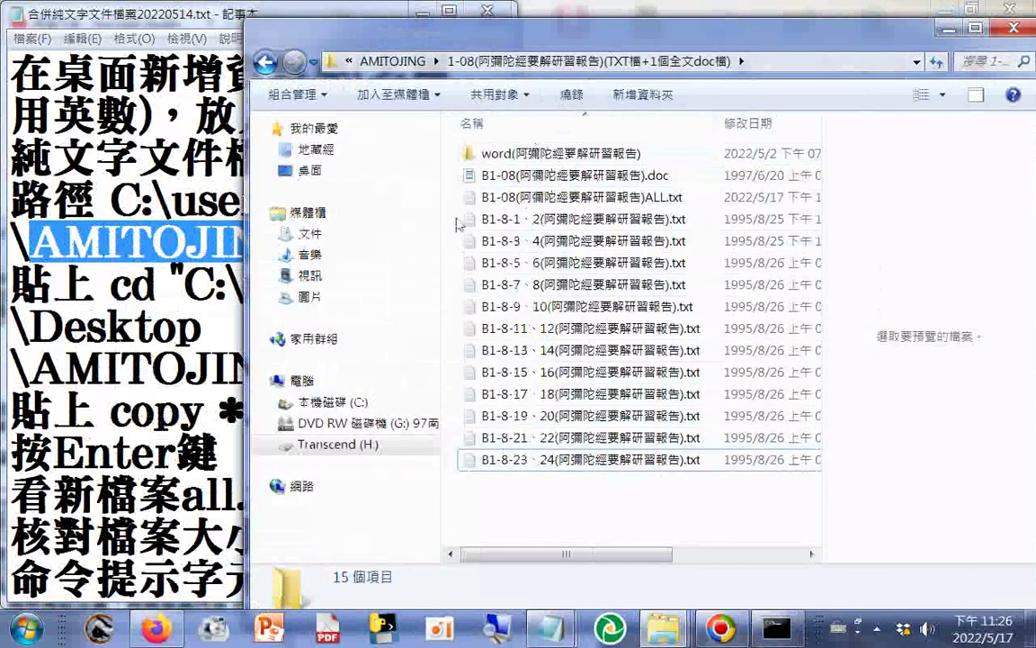
pyautogui.click(497, 198)
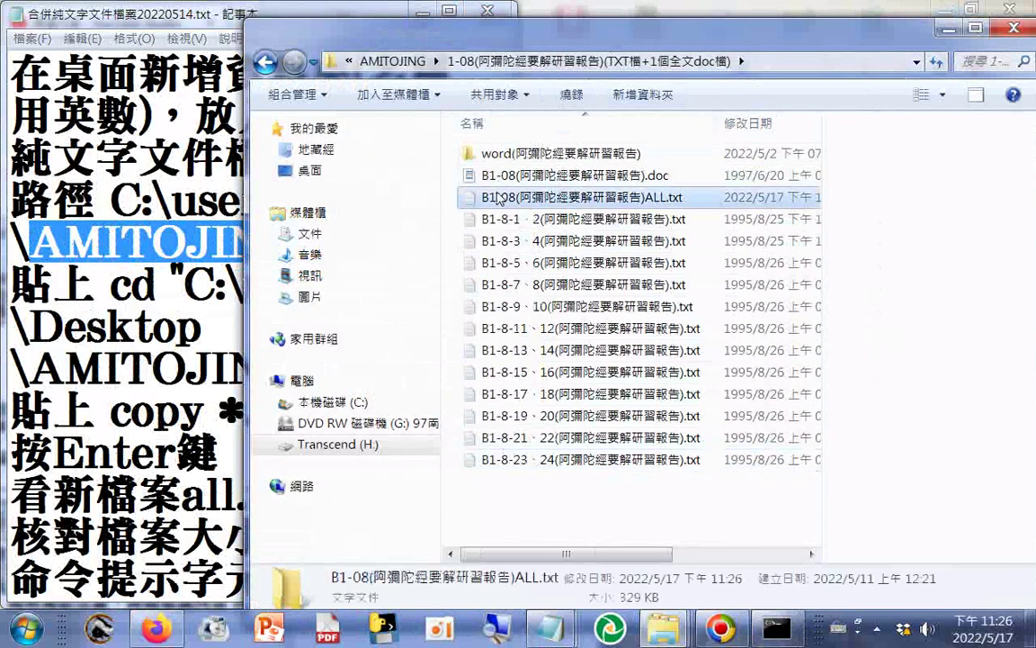
pyautogui.rightClick(498, 198)
pyautogui.click(539, 260)
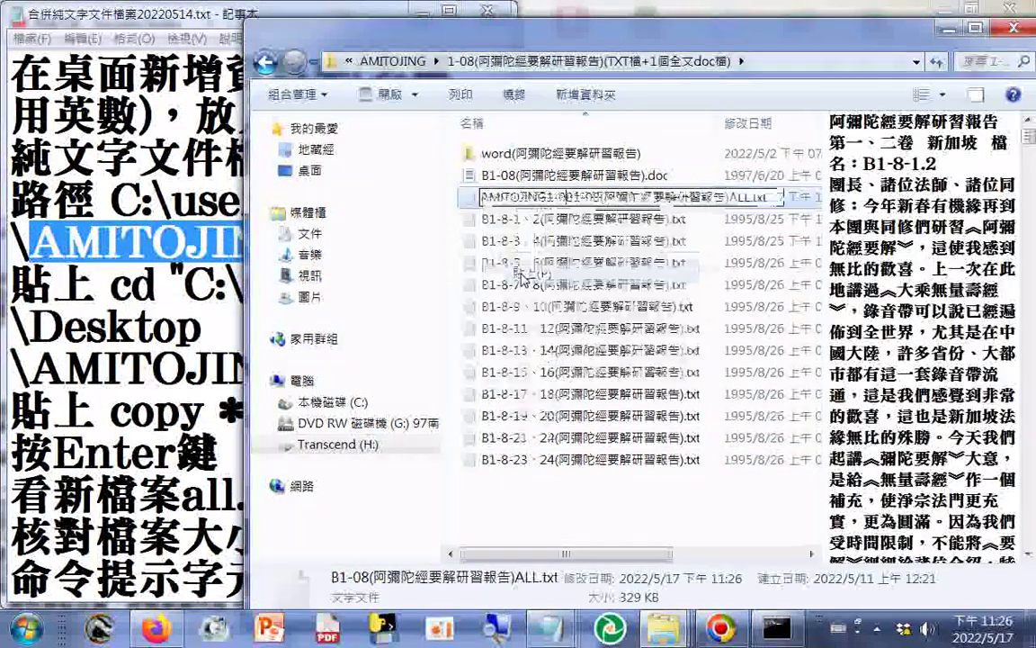
pyautogui.write('8')
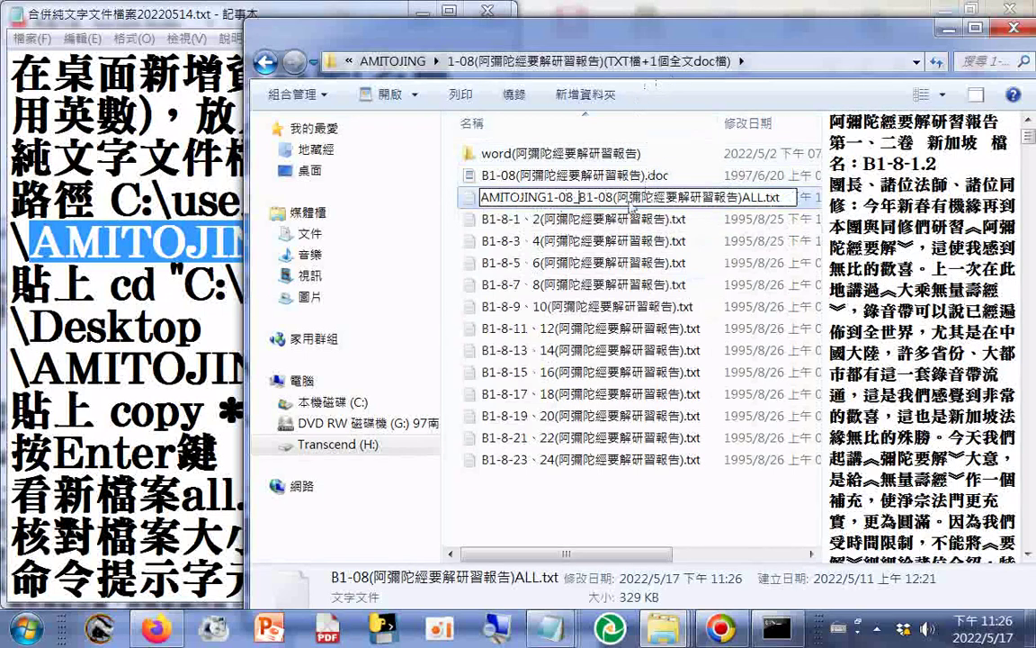
pyautogui.write('_')
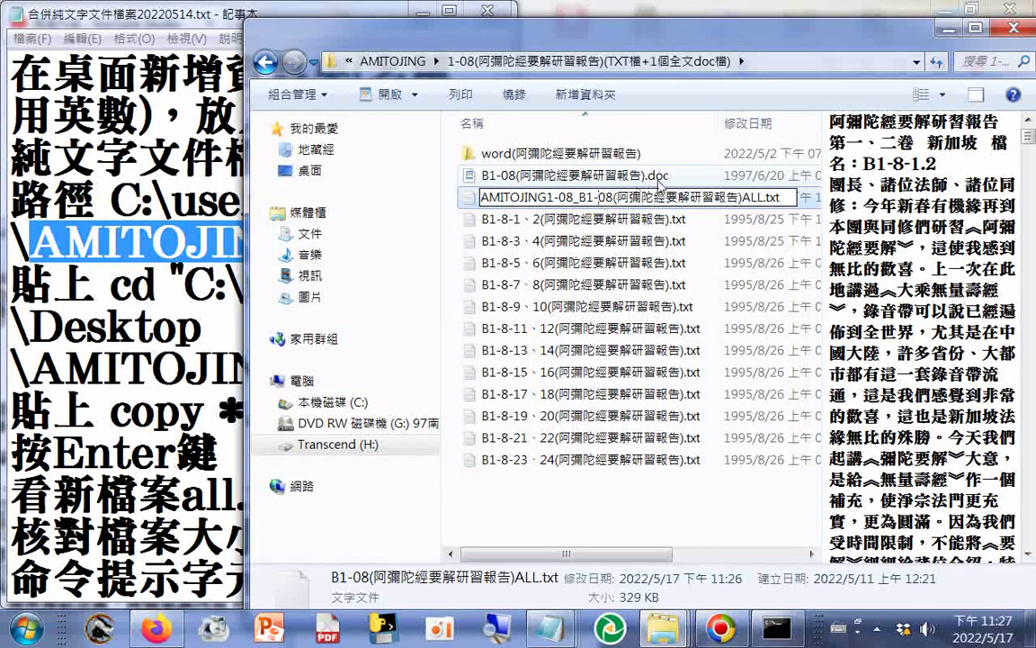
# Step: Change B1-08 in the merged file's name to B1-8-1...24 and apply the new name
pyautogui.press('Delete')
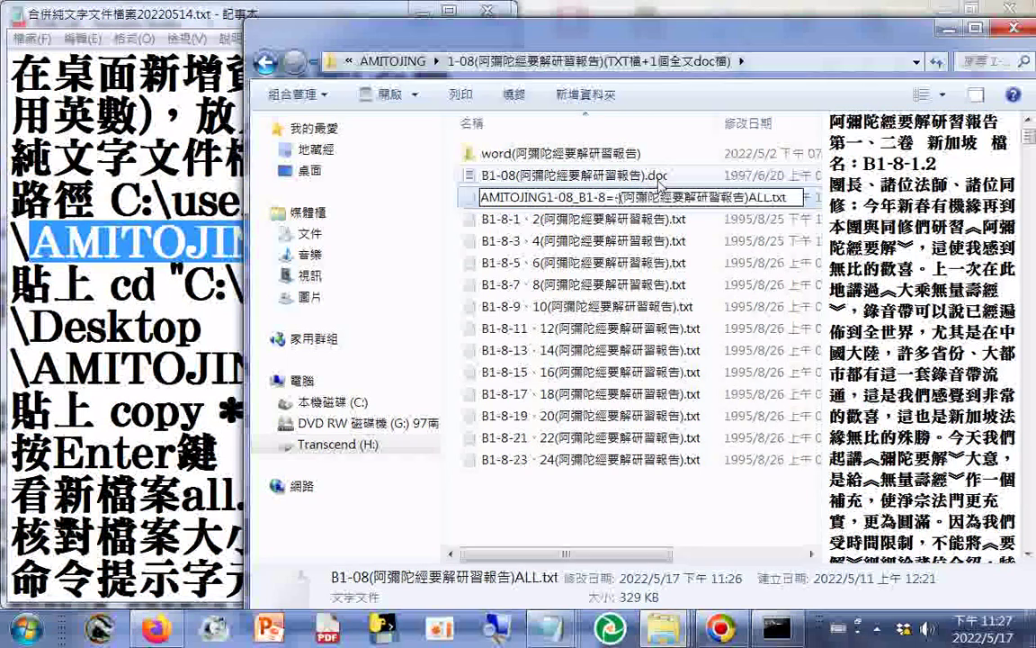
pyautogui.write('-')
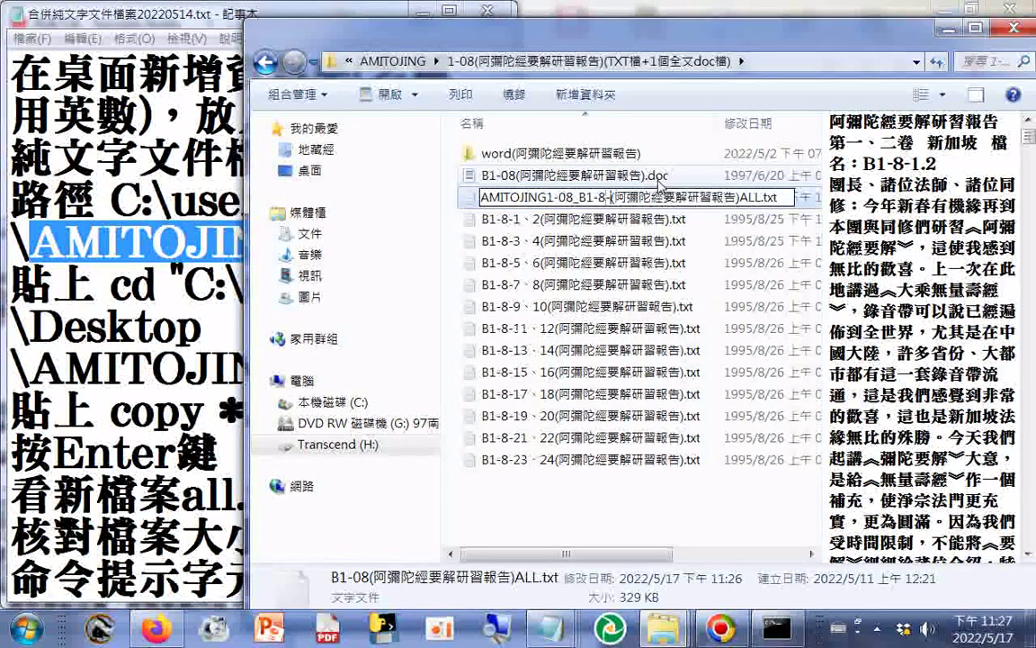
pyautogui.write('1')
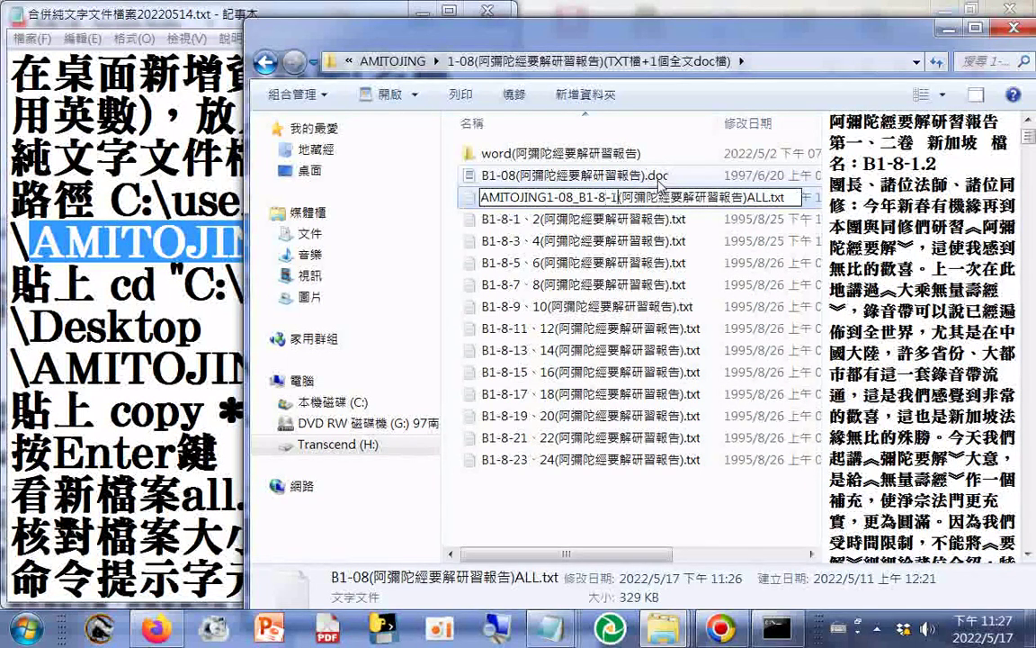
pyautogui.write('.')
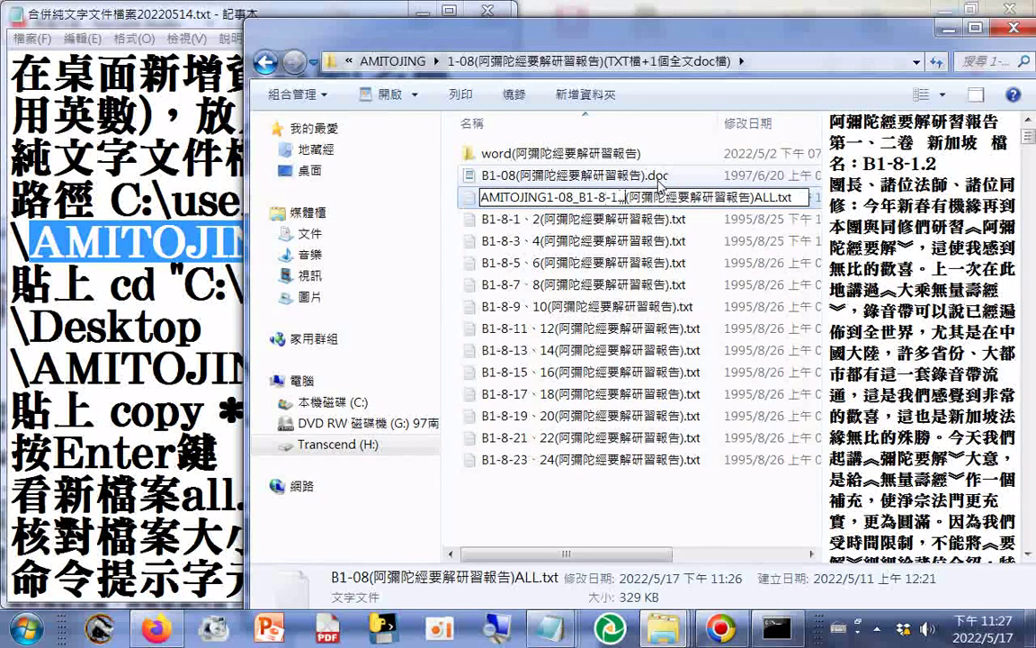
pyautogui.write('24')
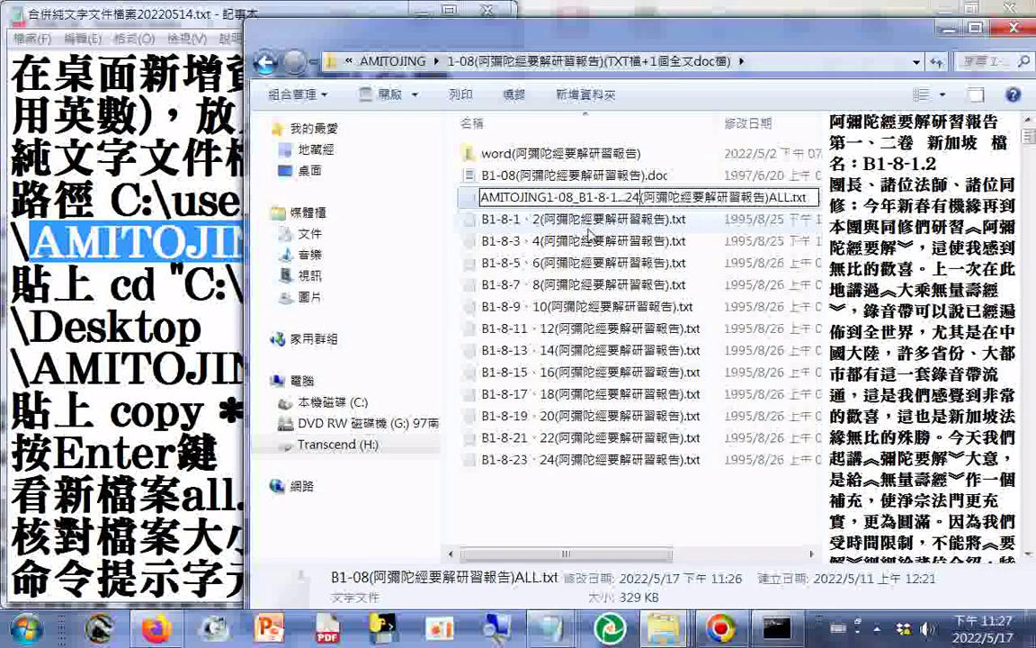
pyautogui.write('.')
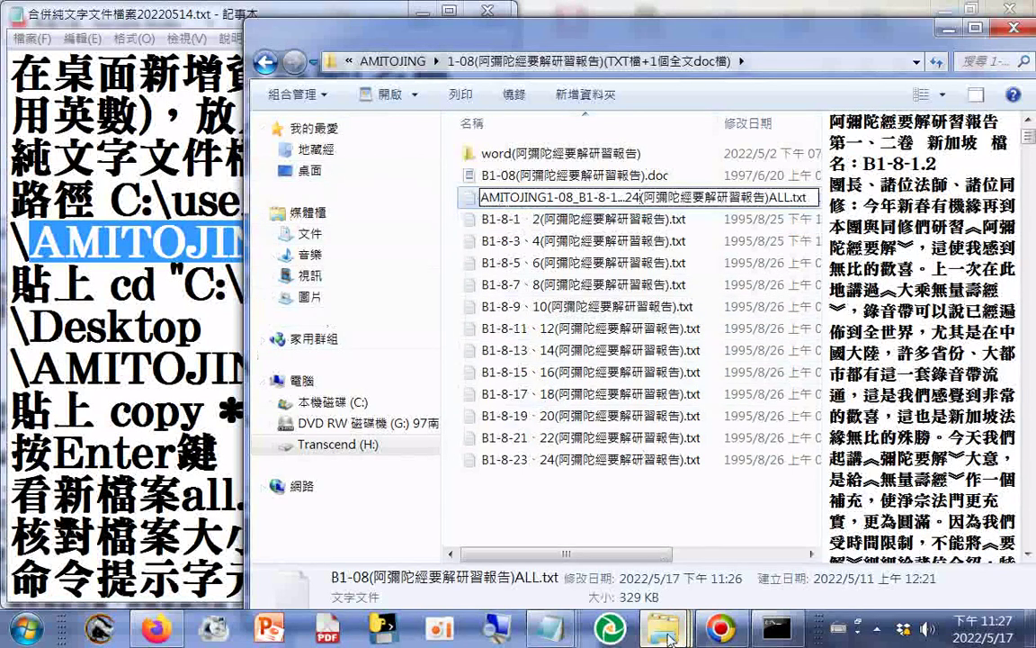
pyautogui.press('Return')
# Step: On Transcend (H:), cut JINGKONG_MASTER_FILES_淨空法師弘法文字資料 from the front of the B1-13 往生咒講記 file's name and paste it before .txt
pyautogui.moveTo(663, 627)
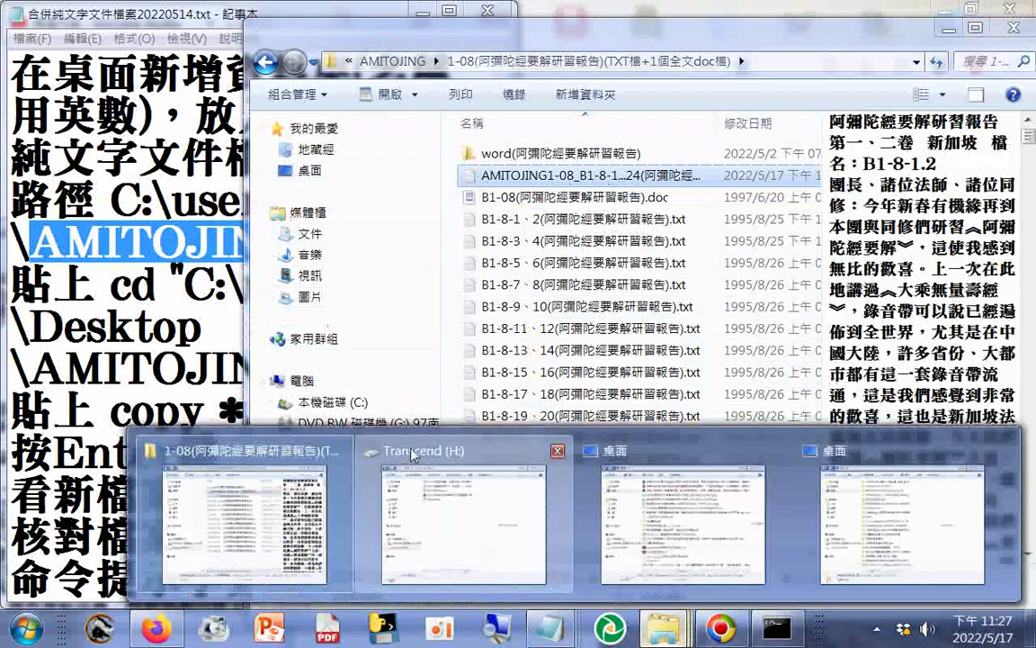
pyautogui.click(411, 454)
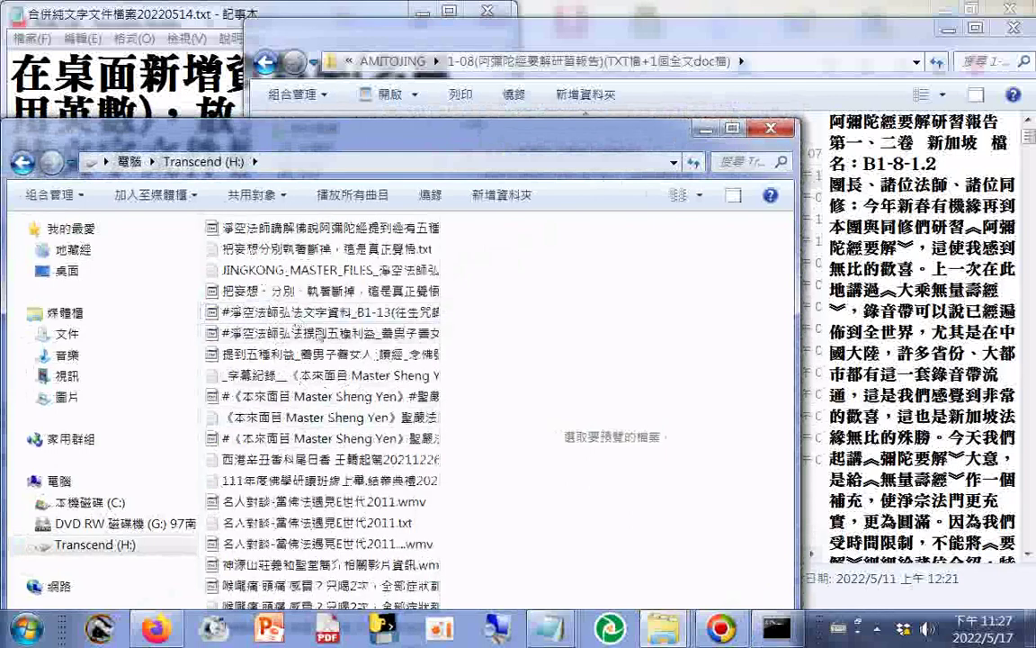
pyautogui.click(335, 270)
pyautogui.click(335, 274)
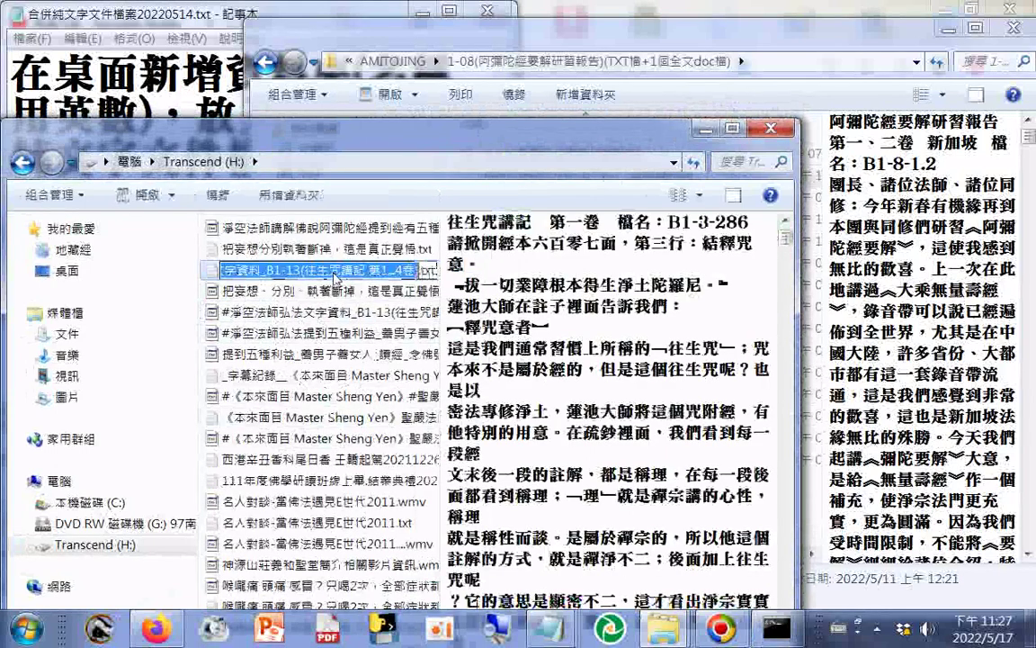
pyautogui.hotkey('ctrl', 'a')
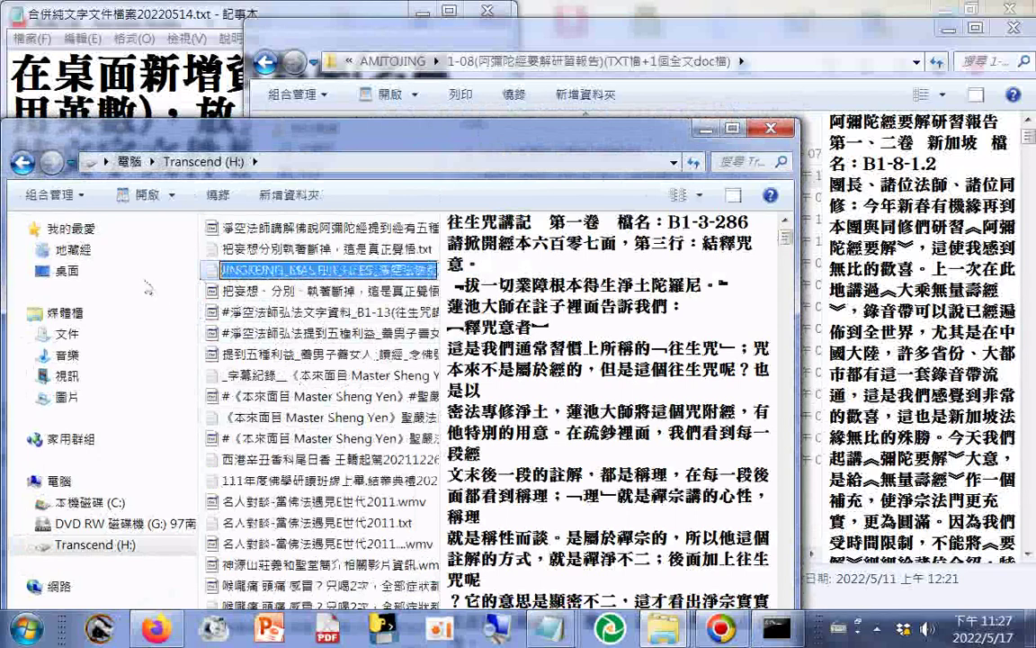
pyautogui.press('BackSpace')
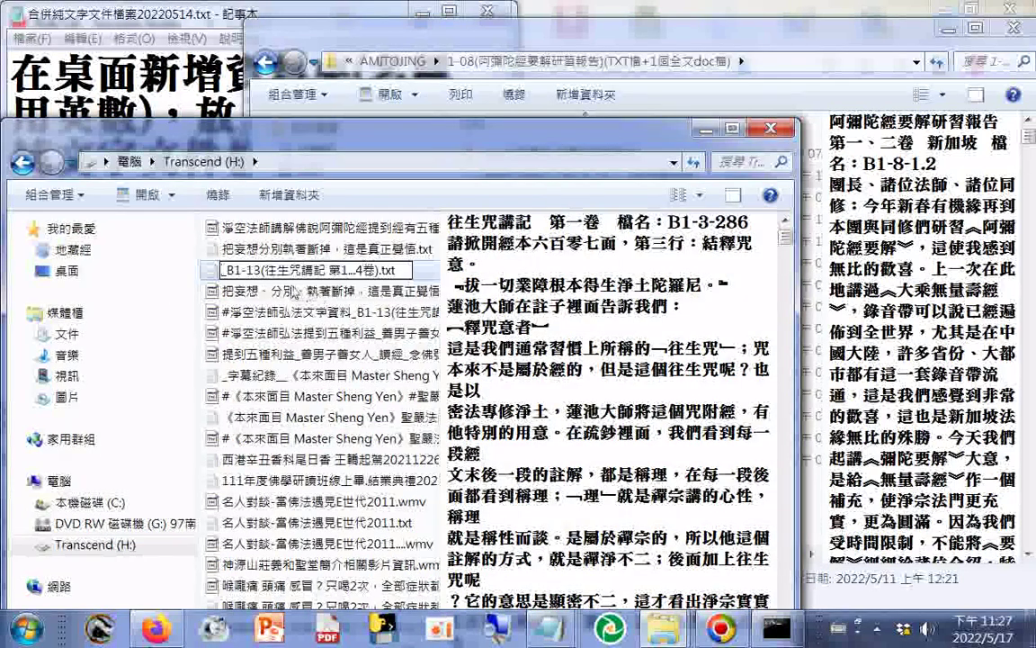
pyautogui.rightClick(403, 272)
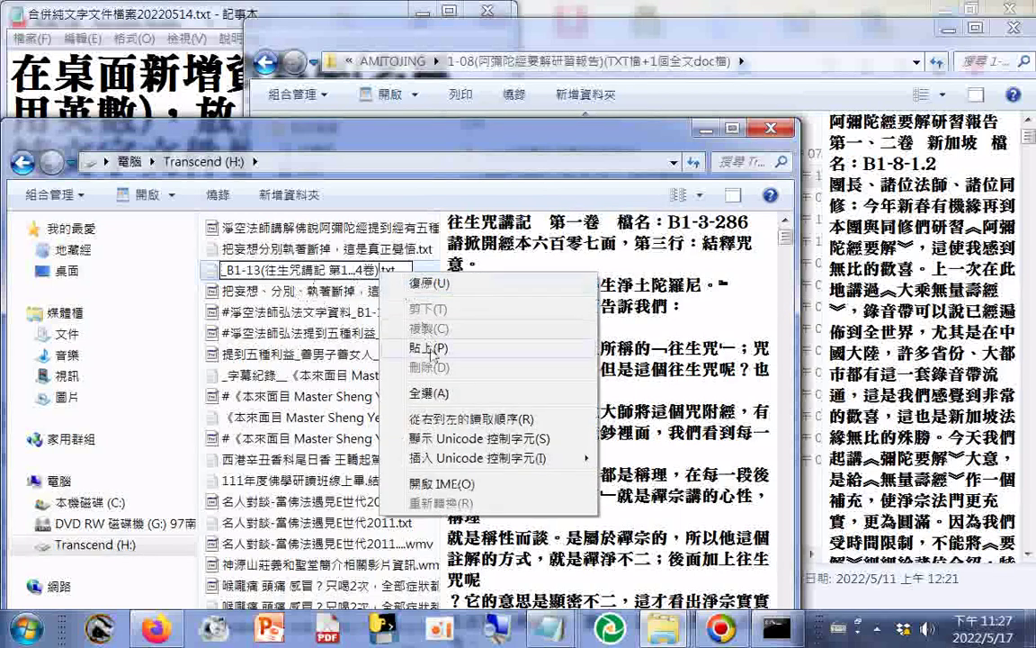
pyautogui.click(430, 349)
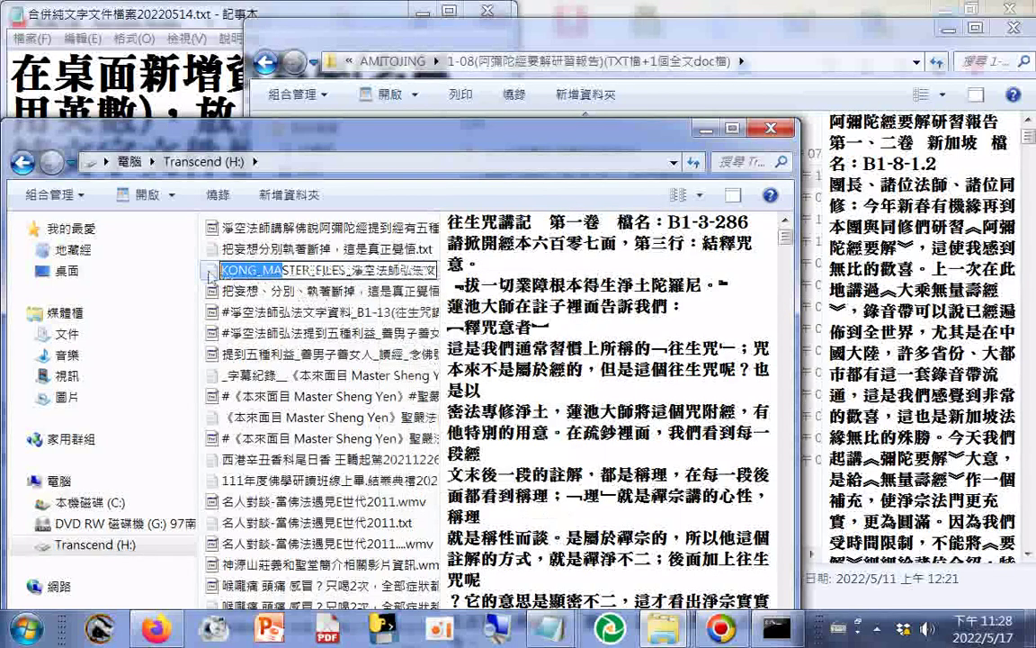
pyautogui.click(344, 272)
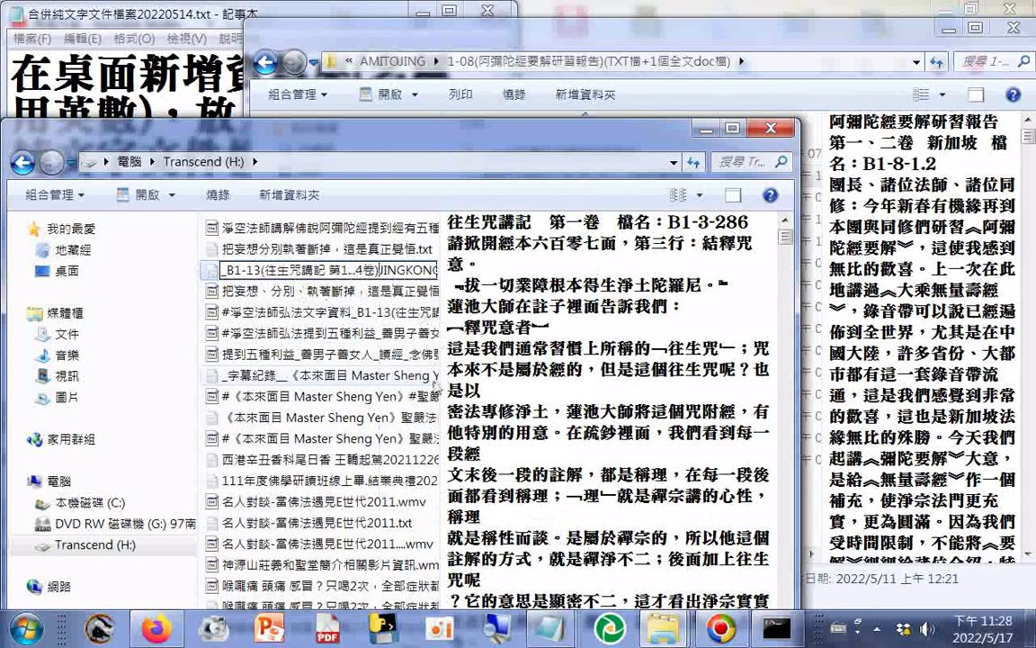
pyautogui.press('Return')
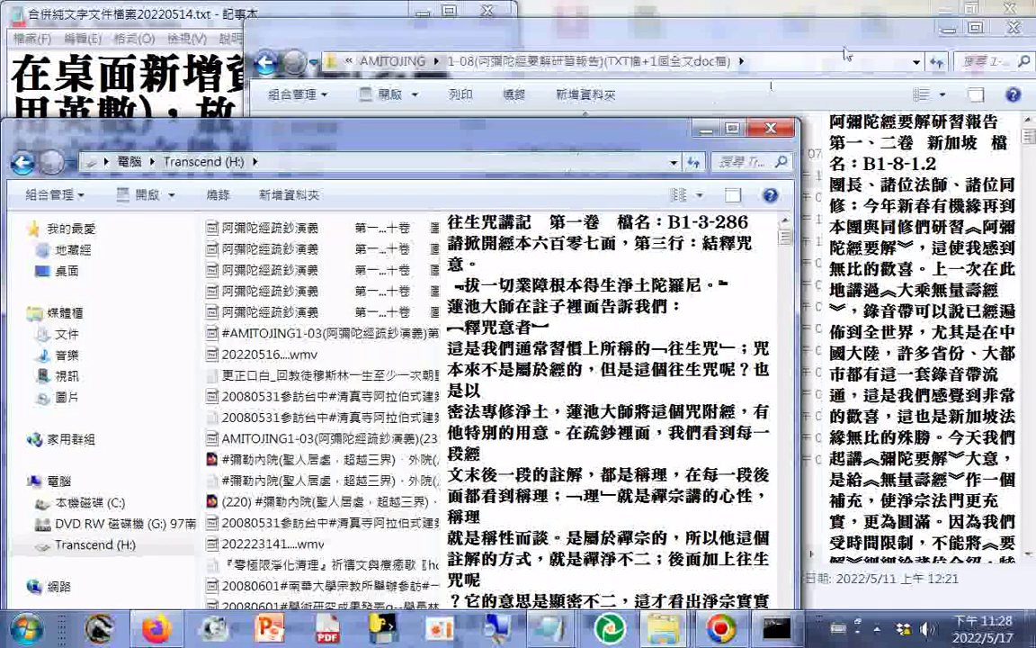
# Step: Append _JINGKONG_MASTER_FILES_淨空法師弘法文字資料 after ALL in the merged AMITOJING1-08 file's name
pyautogui.click(635, 42)
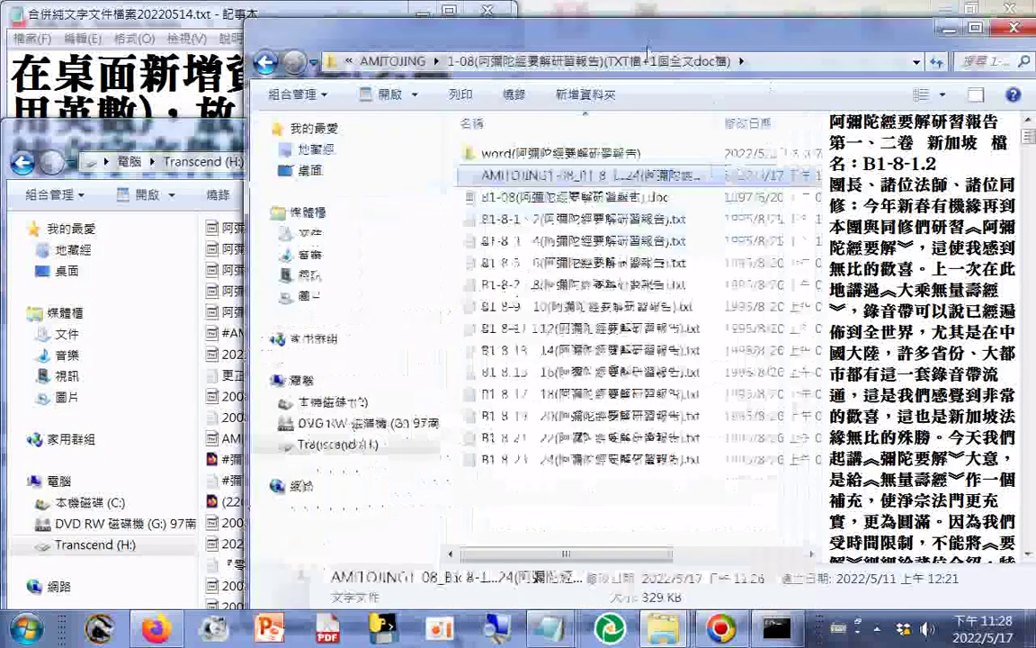
pyautogui.click(708, 179)
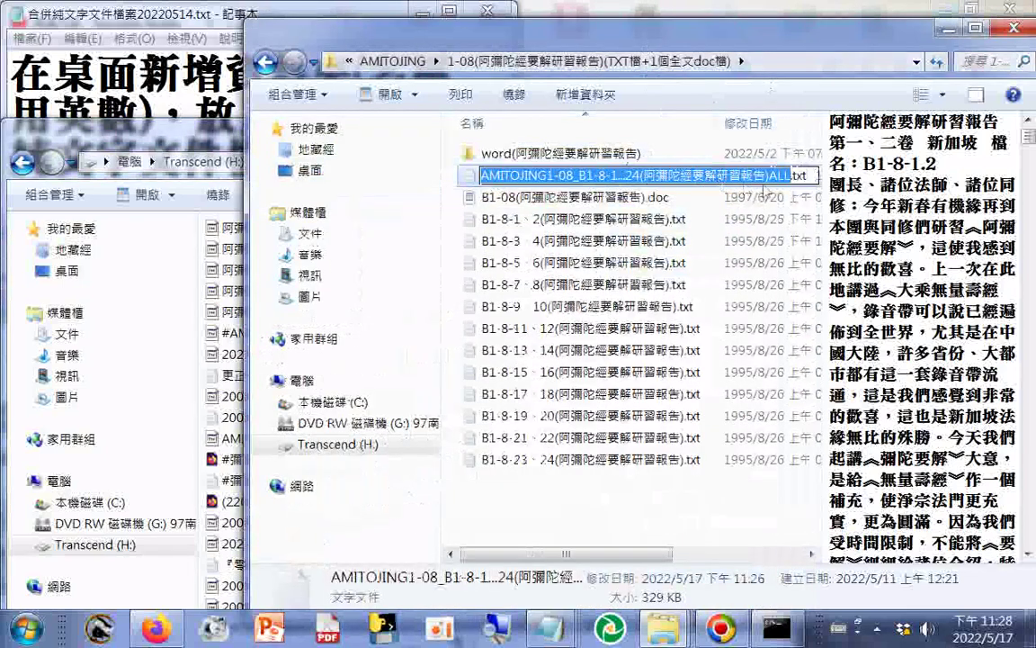
pyautogui.click(694, 171)
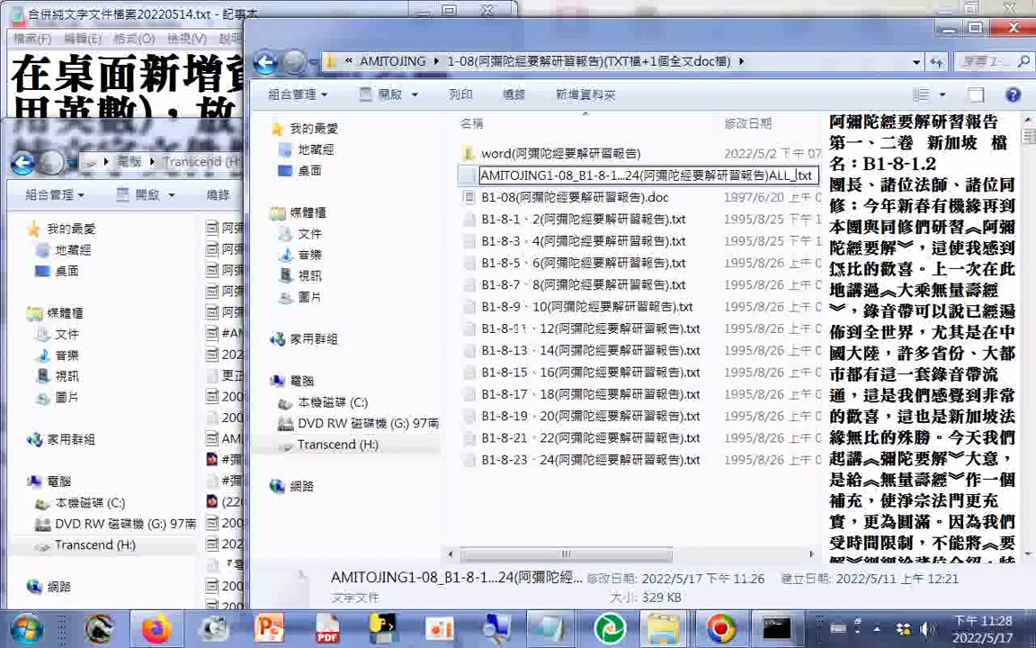
pyautogui.write('JINGKONG_MASTER_FILES_淨空法師弘法文字資料')
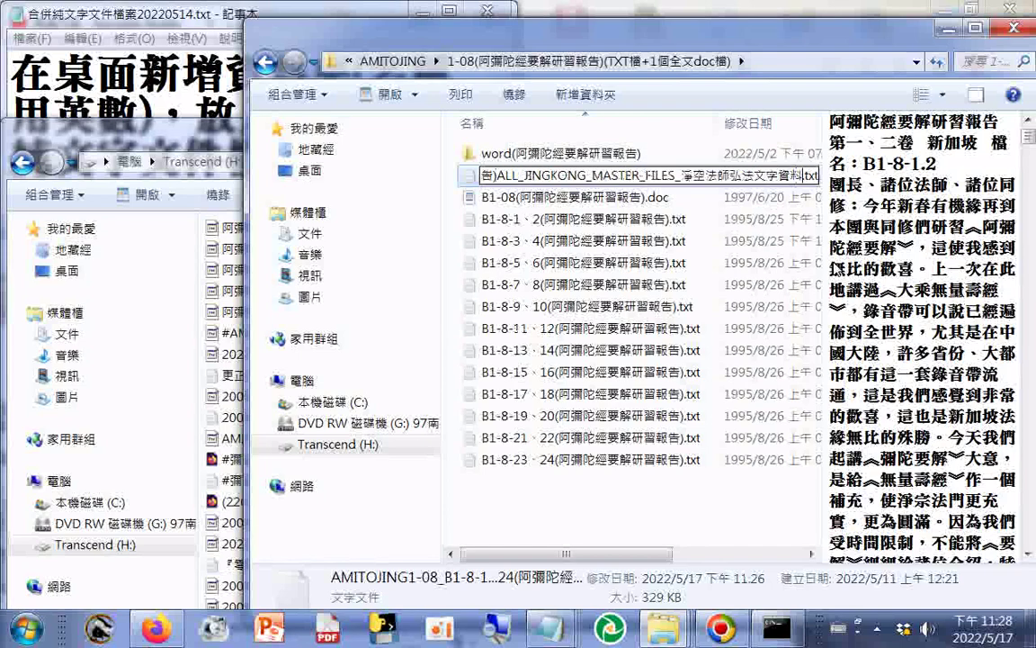
pyautogui.press('Return')
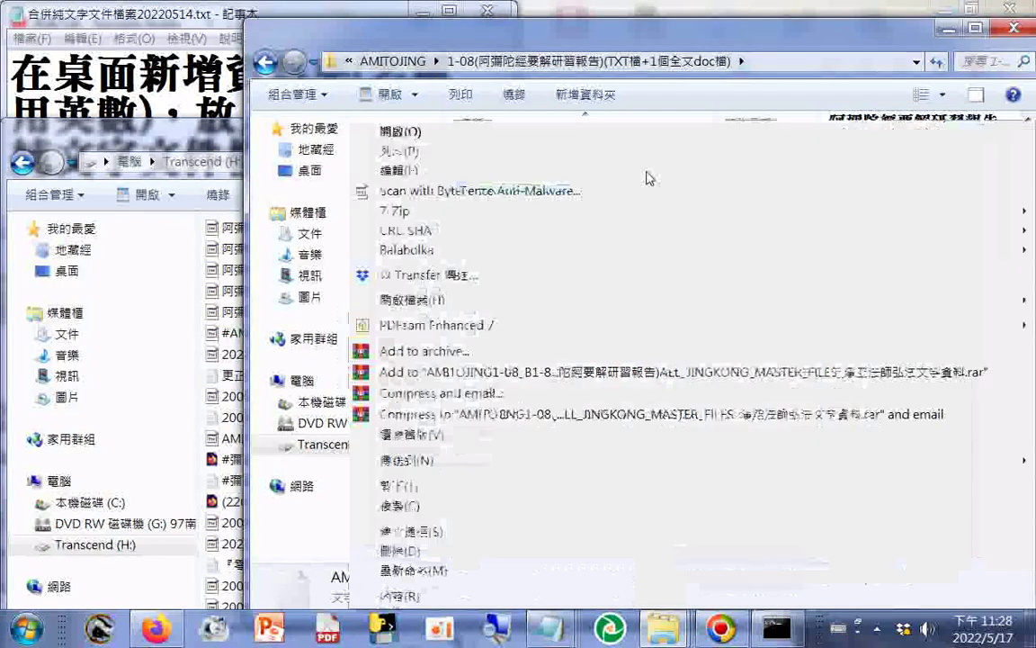
# Step: Bring the Transcend (H:) window forward and minimise it to return to the 1-08 folder
pyautogui.rightClick(646, 177)
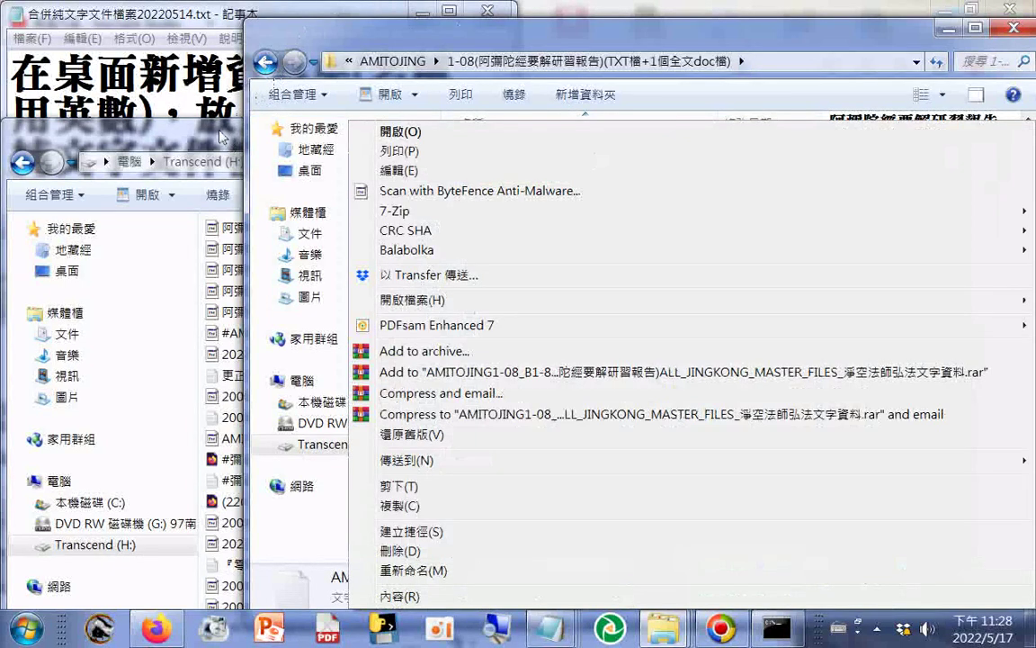
pyautogui.moveTo(222, 137); pyautogui.dragTo(215, 130)
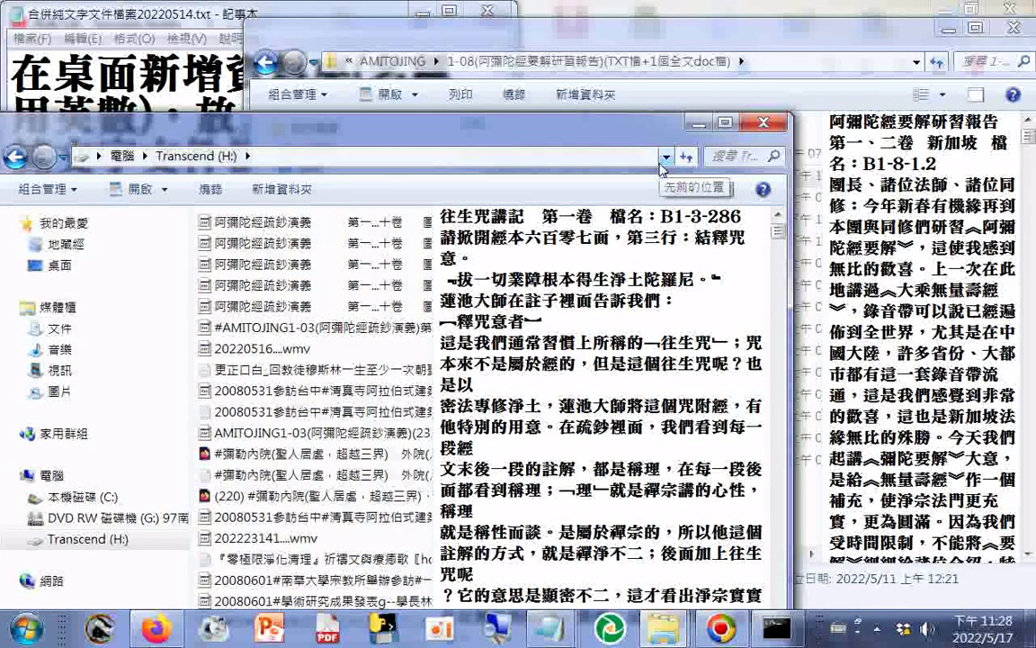
pyautogui.click(700, 123)
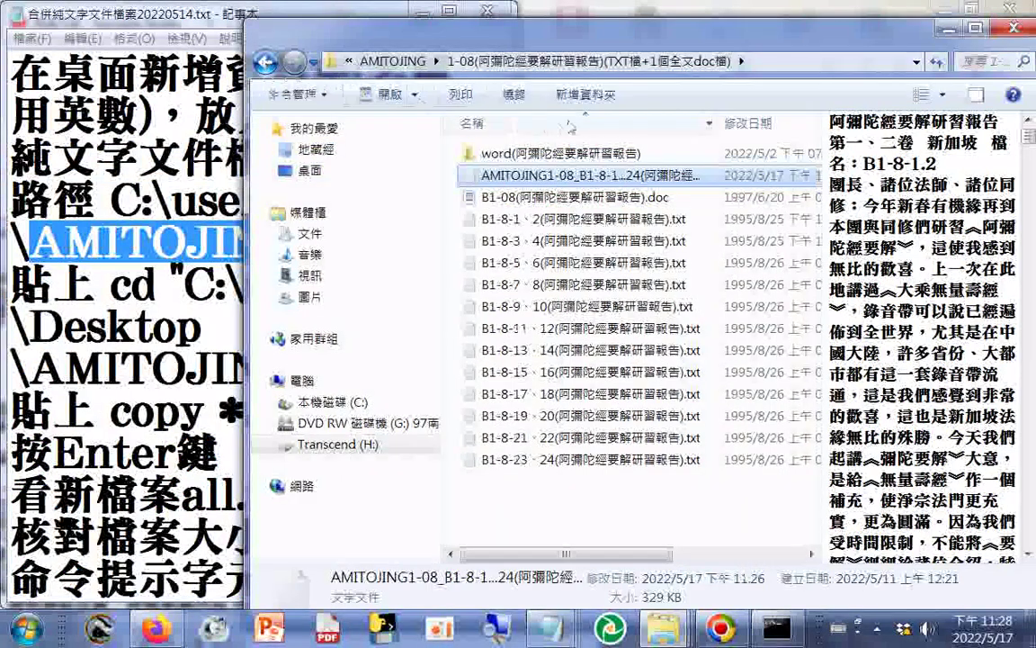
# Step: Look at the 1-08a and 1-08b documents in the word(阿彌陀經要解研習報告) subfolder and return to the 1-08 folder
pyautogui.doubleClick(568, 155)
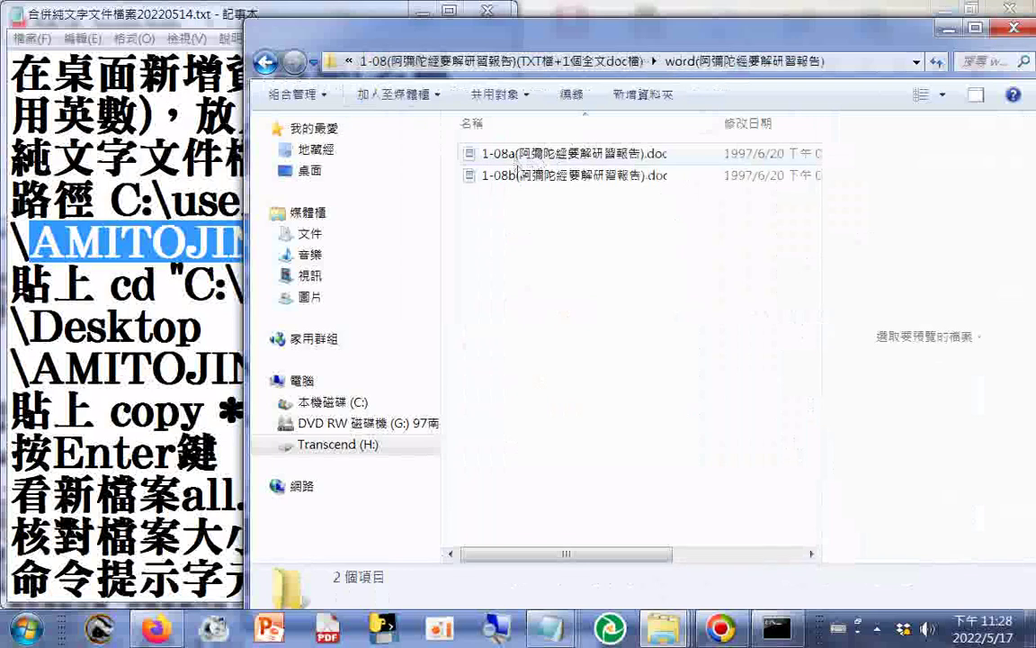
pyautogui.click(522, 155)
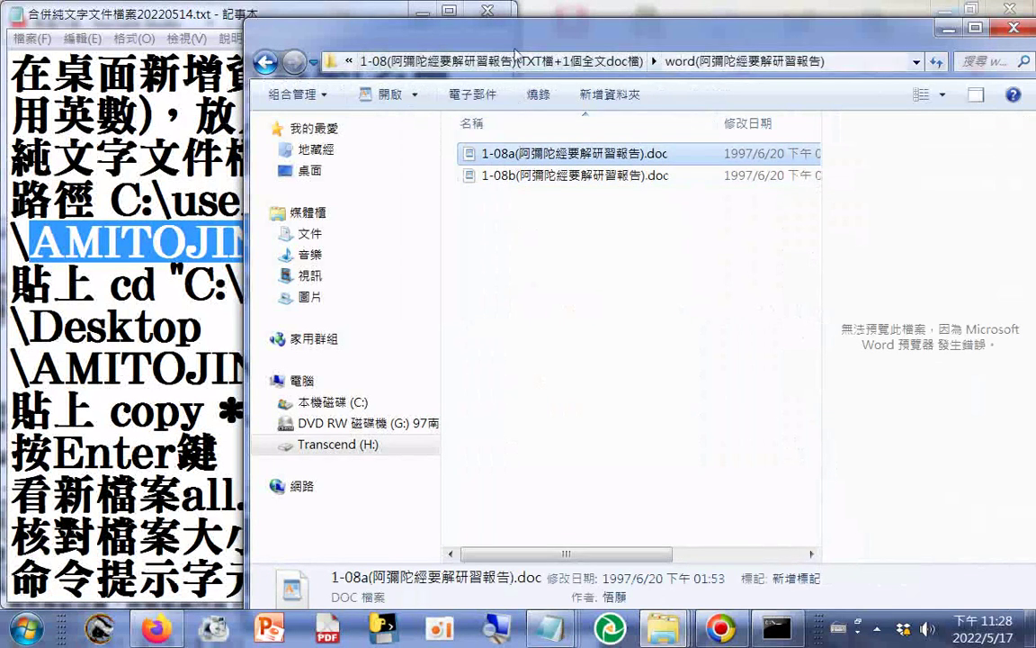
pyautogui.moveTo(516, 47); pyautogui.dragTo(511, 9)
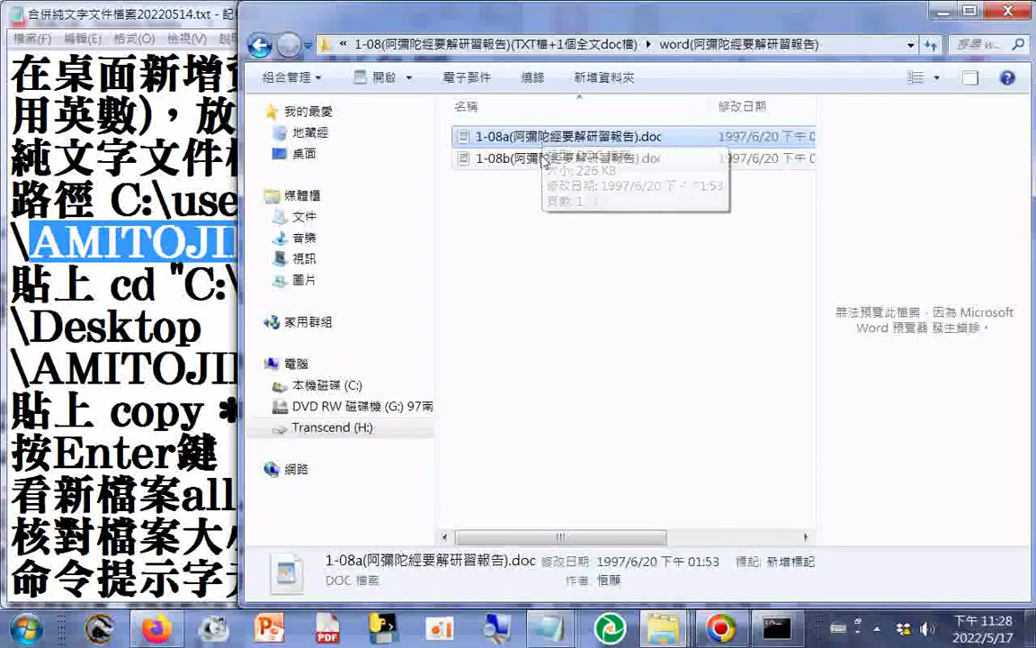
pyautogui.click(554, 161)
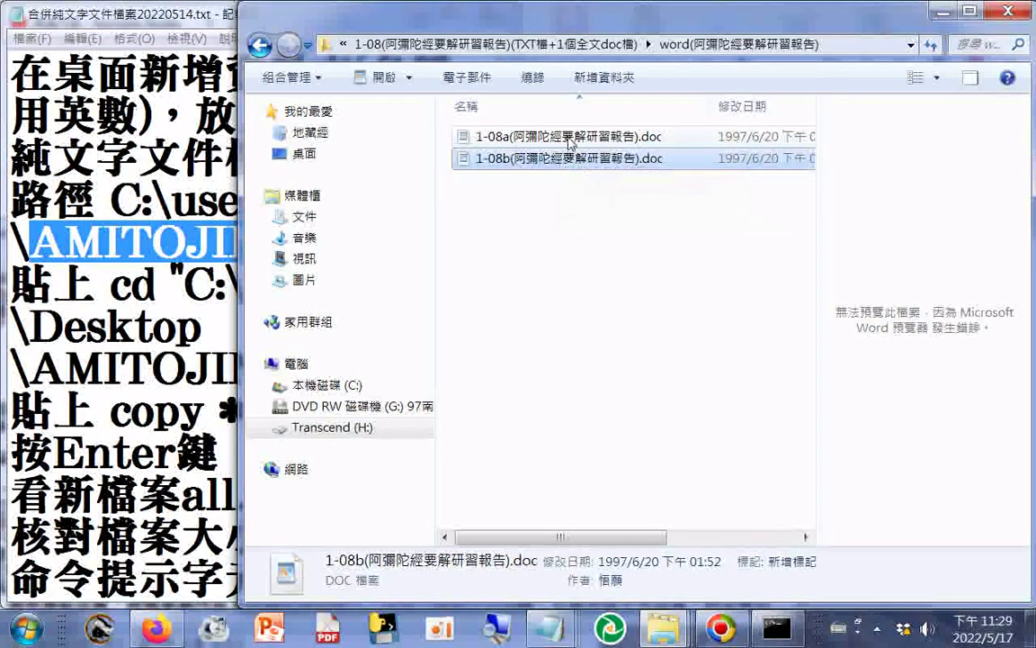
pyautogui.moveTo(570, 142)
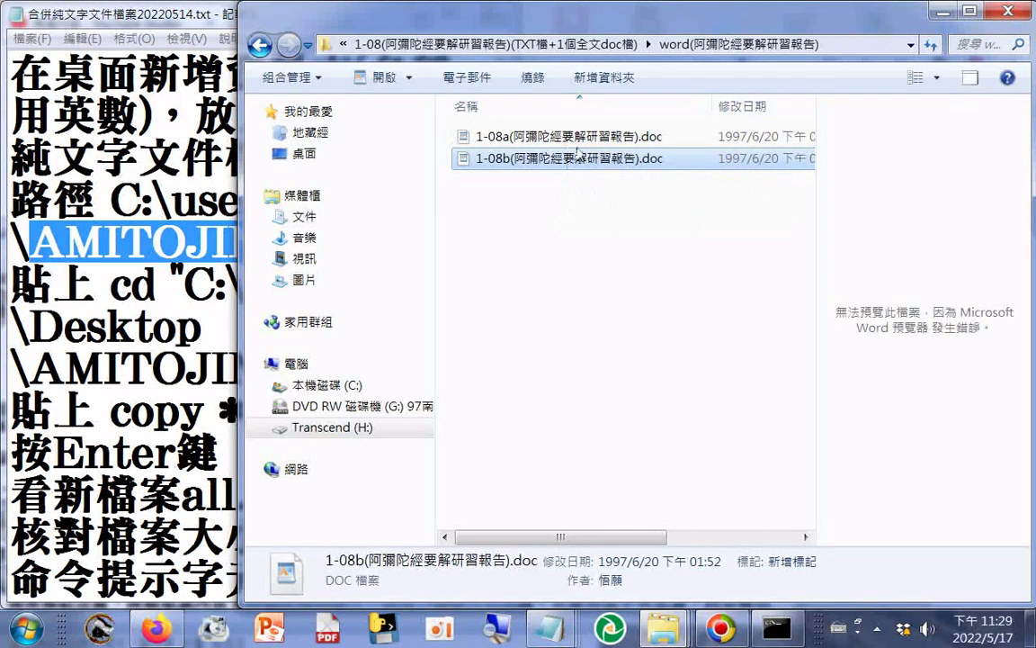
pyautogui.press('BackSpace')
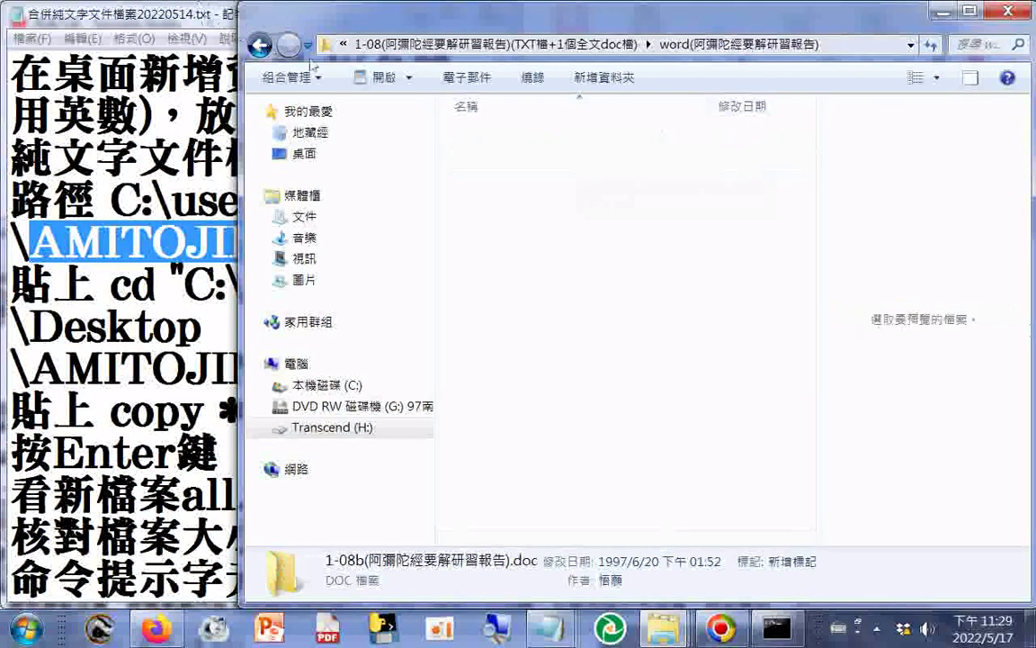
pyautogui.rightClick(540, 158)
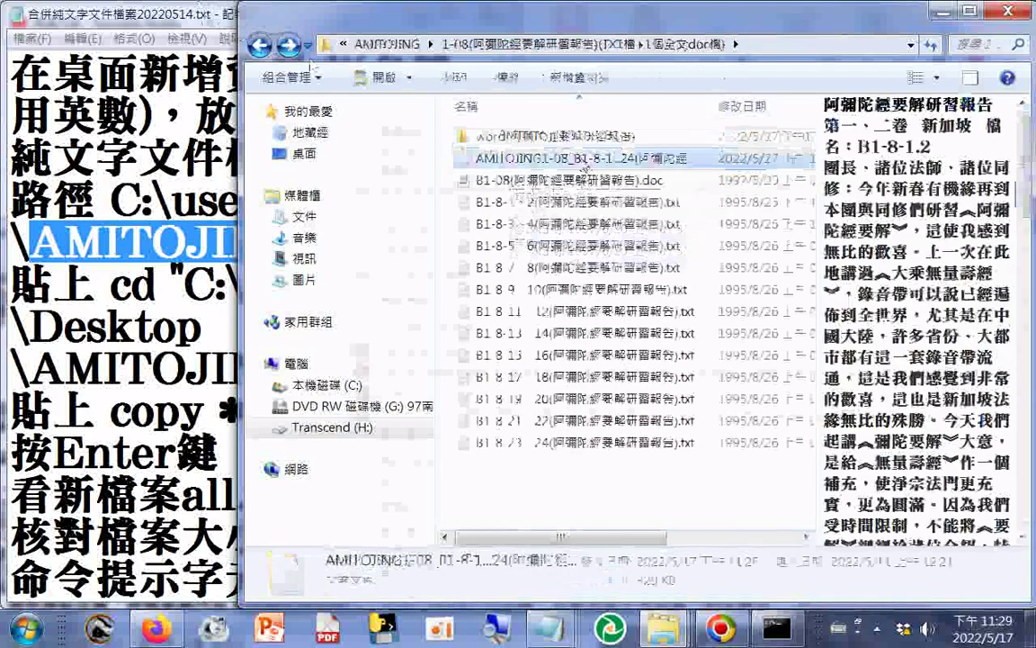
# Step: Check the file properties of the merged AMITOJING1-08 text file and close them
pyautogui.click(407, 597)
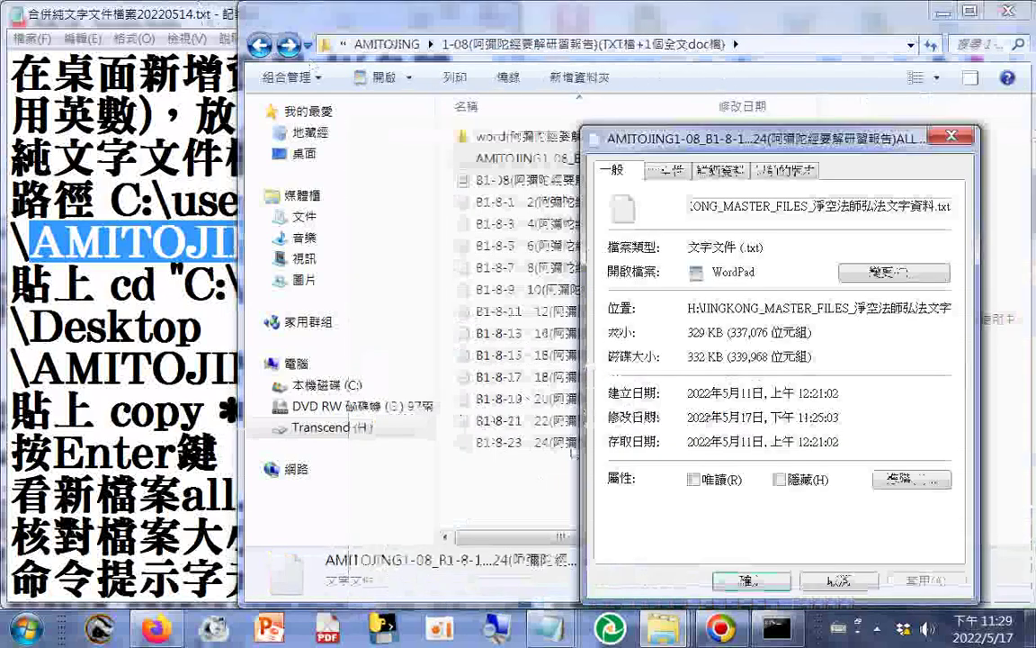
pyautogui.click(951, 120)
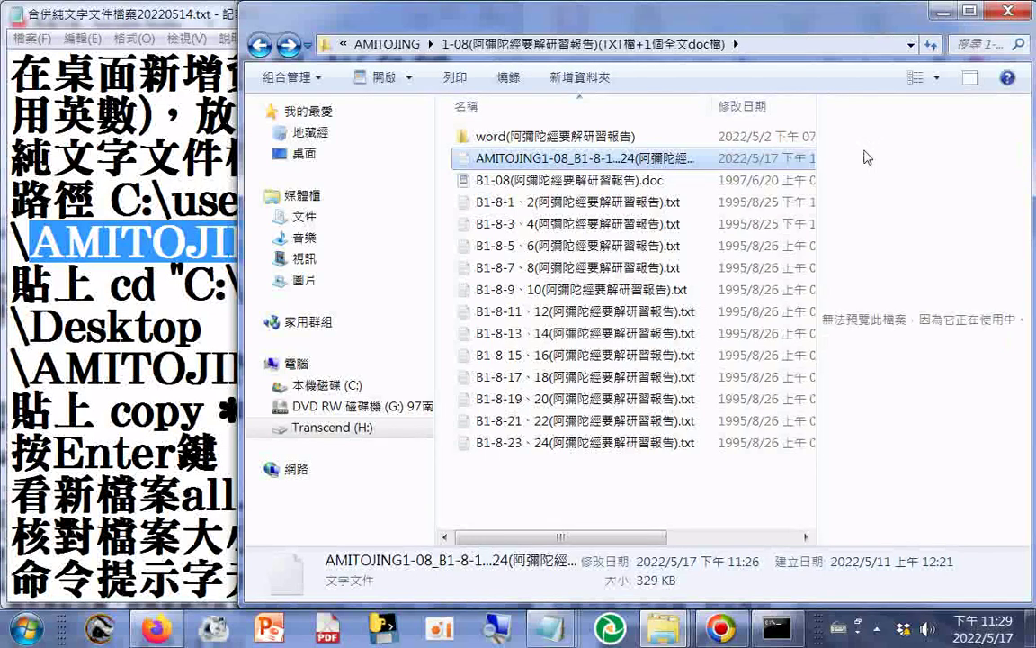
# Step: Open 1-08a(阿彌陀經要解研習報告).doc from the word subfolder in Microsoft Word, examine its volume headings from the beginning to near the end, and close it
pyautogui.doubleClick(560, 137)
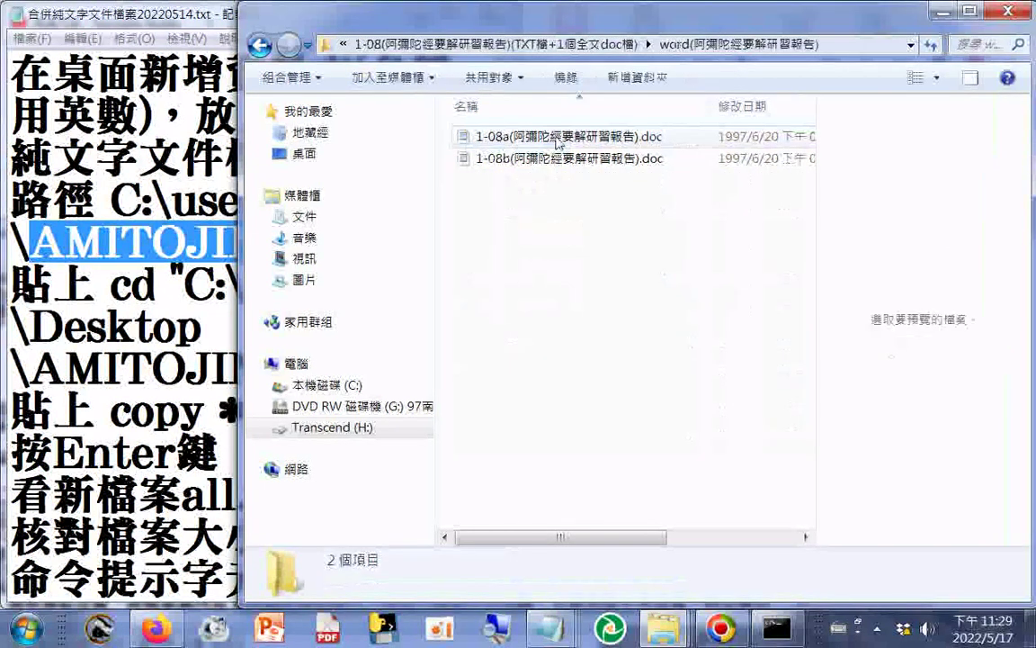
pyautogui.click(558, 139)
pyautogui.rightClick(558, 139)
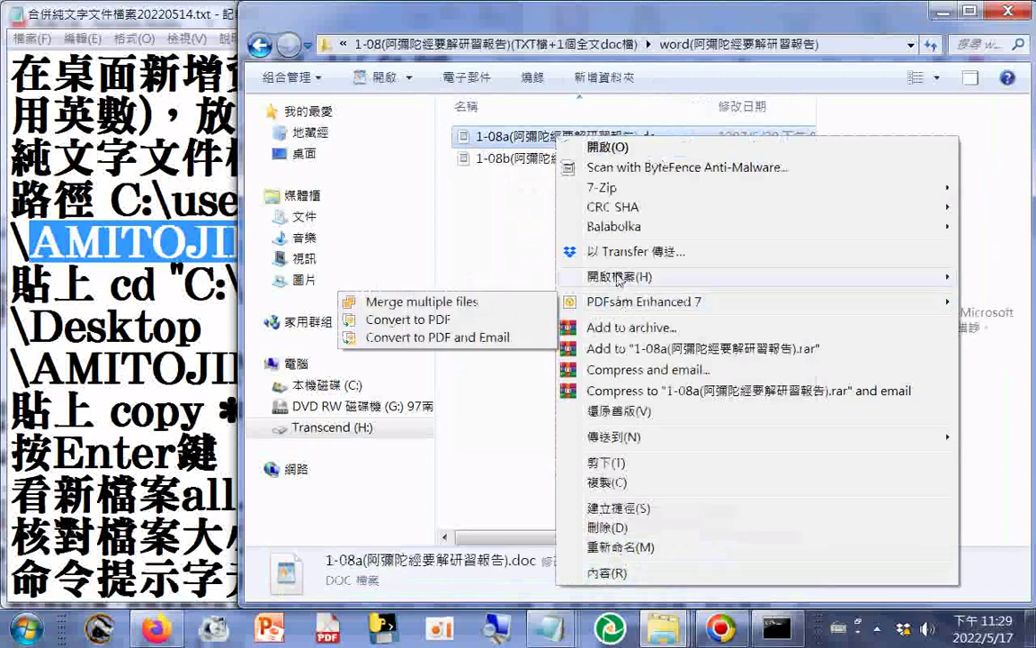
pyautogui.moveTo(618, 279)
pyautogui.click(459, 279)
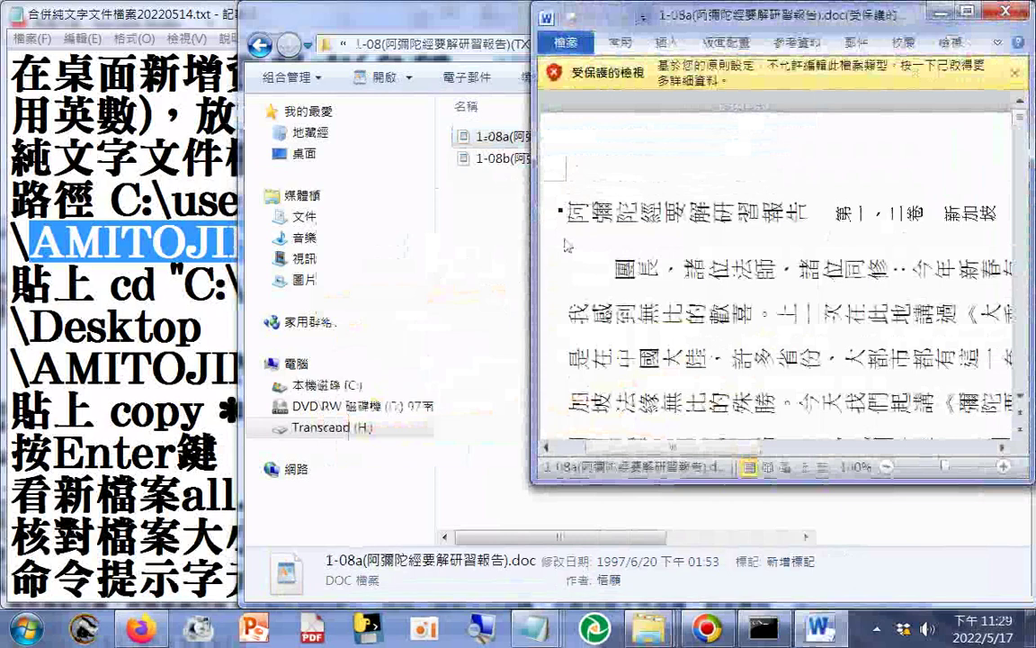
pyautogui.press('Escape')
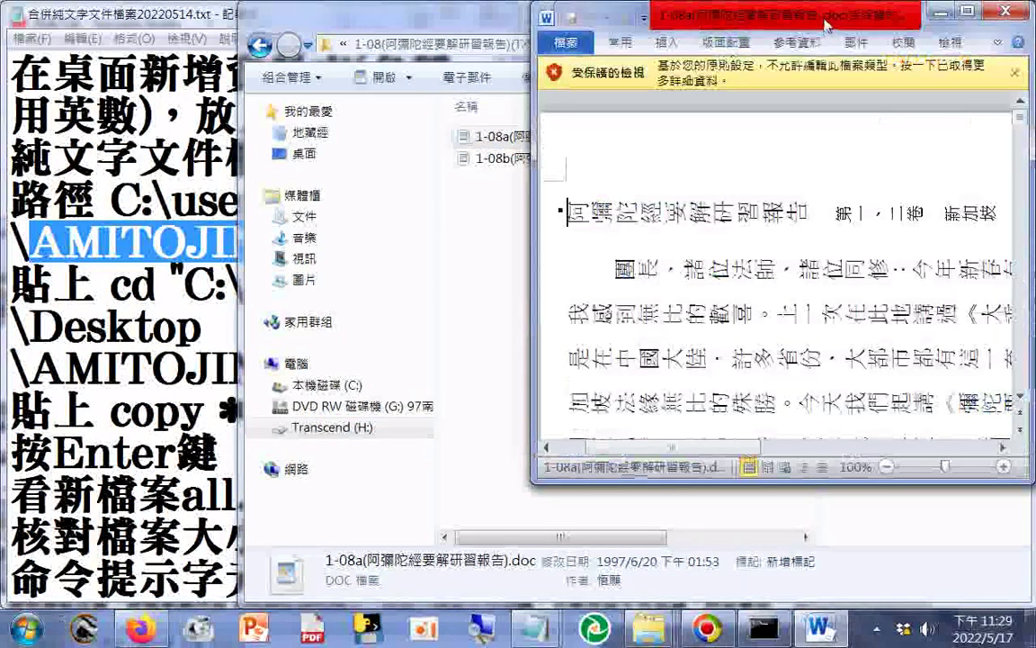
pyautogui.moveTo(826, 25); pyautogui.dragTo(560, 36)
pyautogui.scroll(-3, 763, 205)
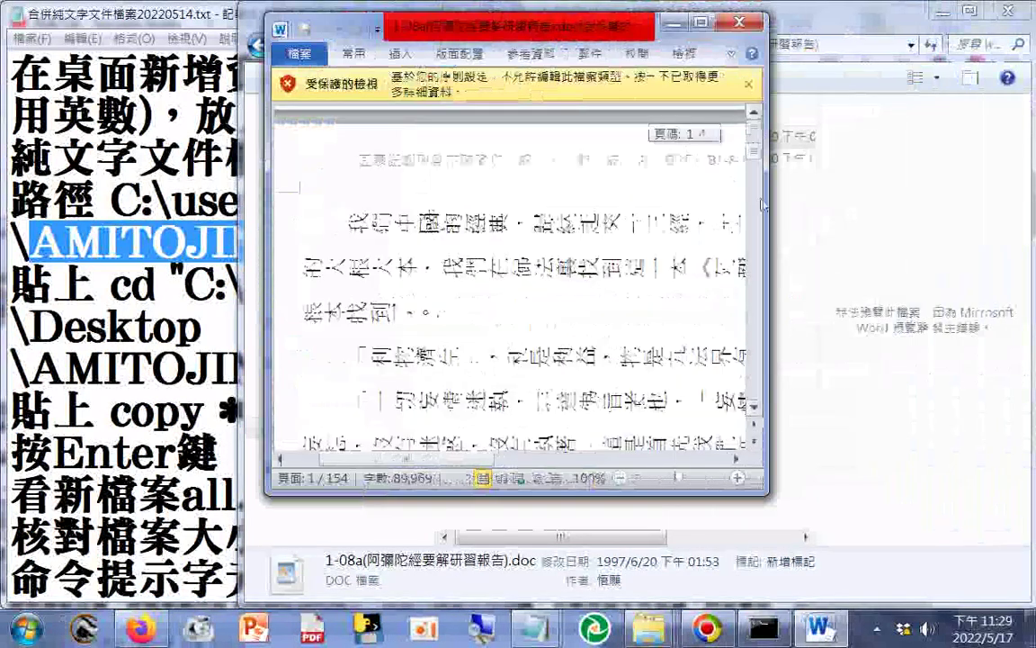
pyautogui.moveTo(763, 205); pyautogui.dragTo(767, 373)
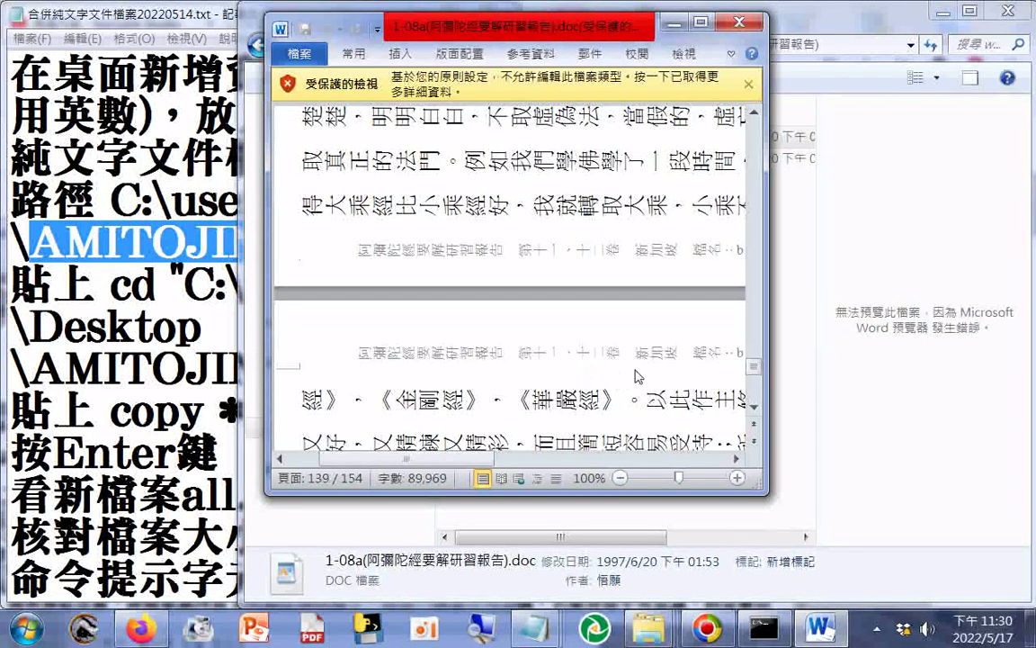
pyautogui.click(736, 23)
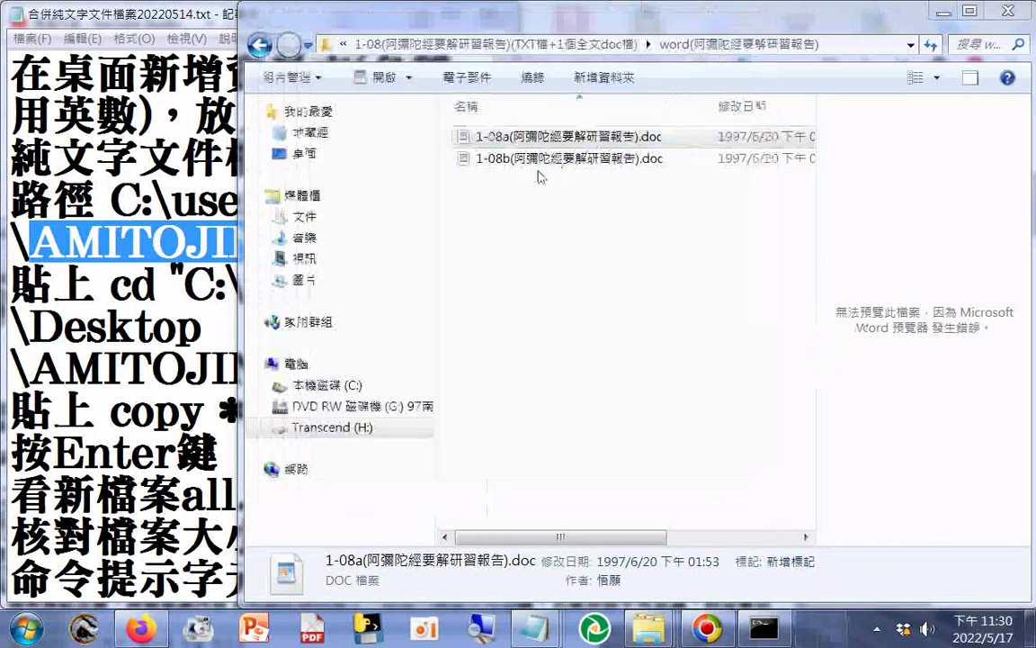
# Step: Open 1-08b(阿彌陀經要解研習報告).doc in Microsoft Word, examine which volumes it covers from start to end, and close it
pyautogui.rightClick(543, 162)
pyautogui.moveTo(575, 300)
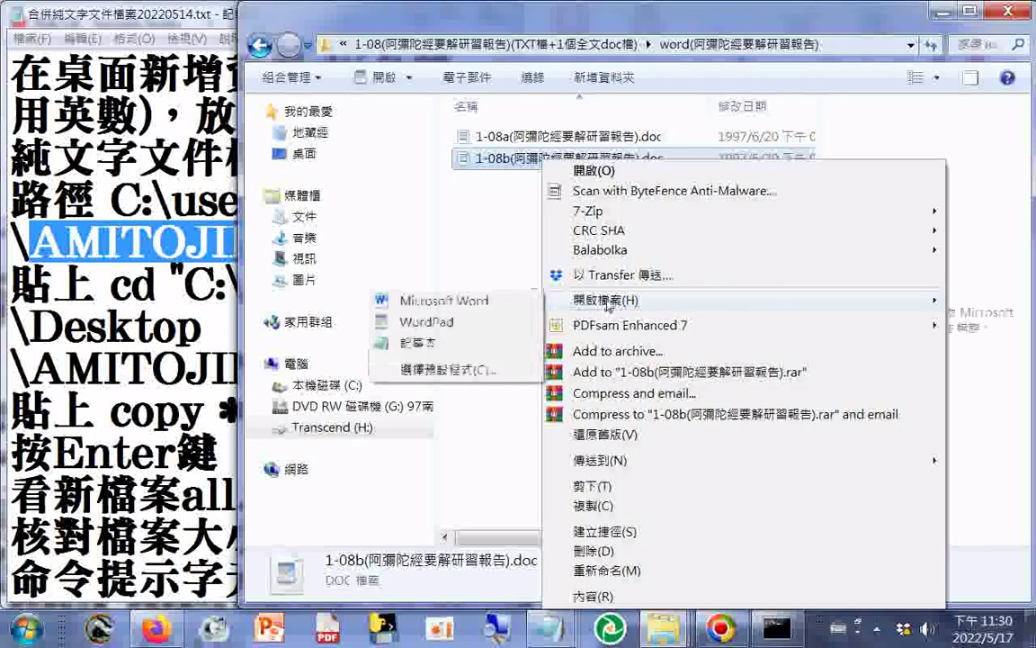
pyautogui.click(423, 301)
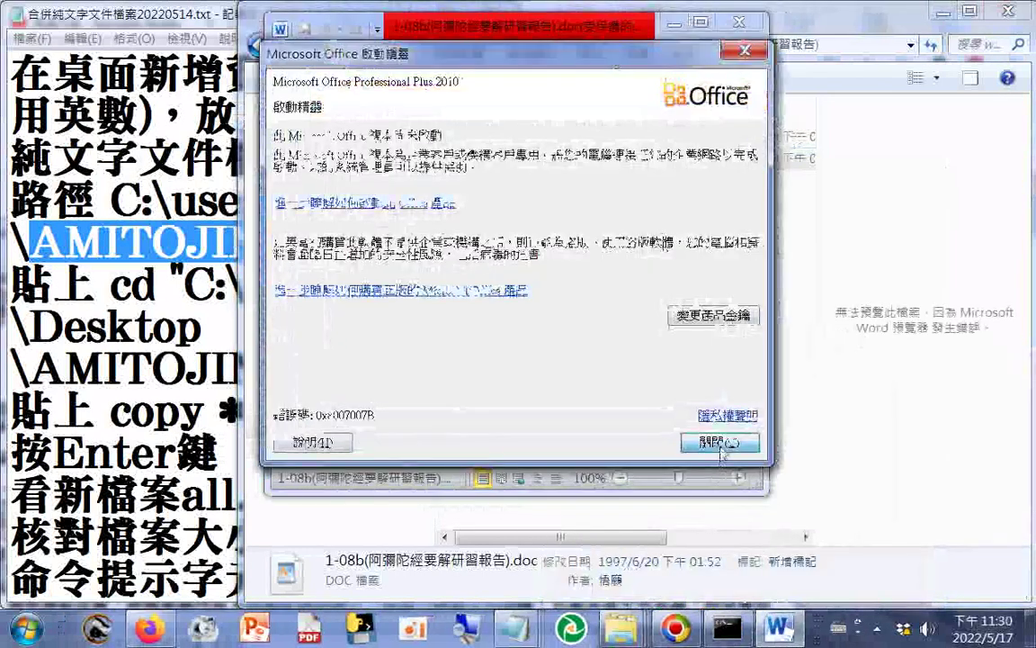
pyautogui.click(723, 443)
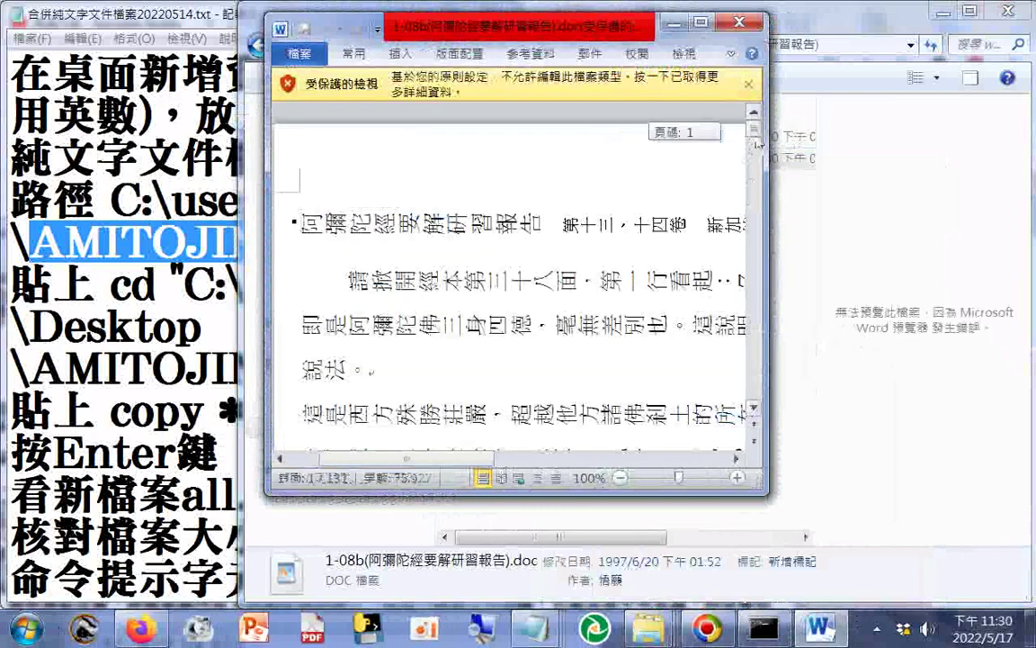
pyautogui.moveTo(757, 142); pyautogui.dragTo(769, 366)
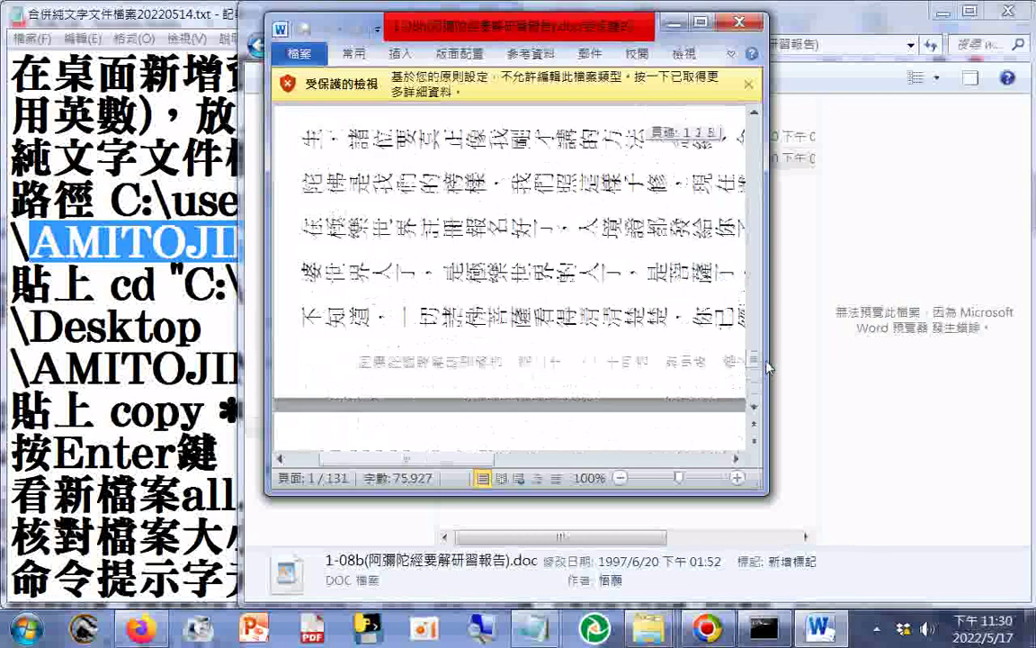
pyautogui.click(739, 22)
# Step: Return to the 1-08 folder, preview the B1-8-1、2 and B1-8-23、24 text files, and go up to the AMITOJING folder
pyautogui.click(259, 45)
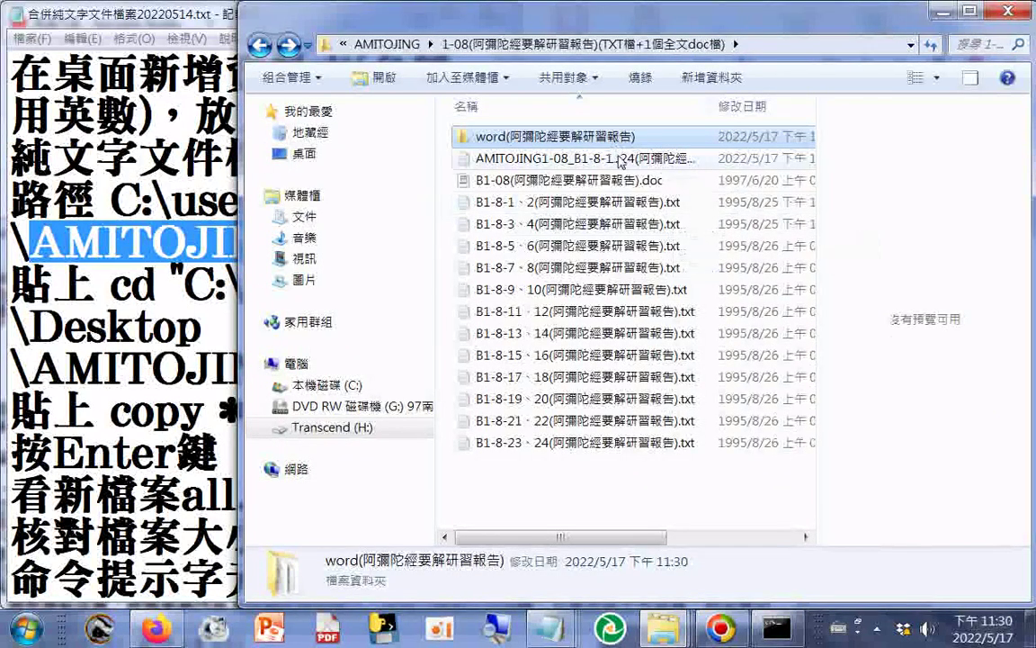
pyautogui.click(593, 201)
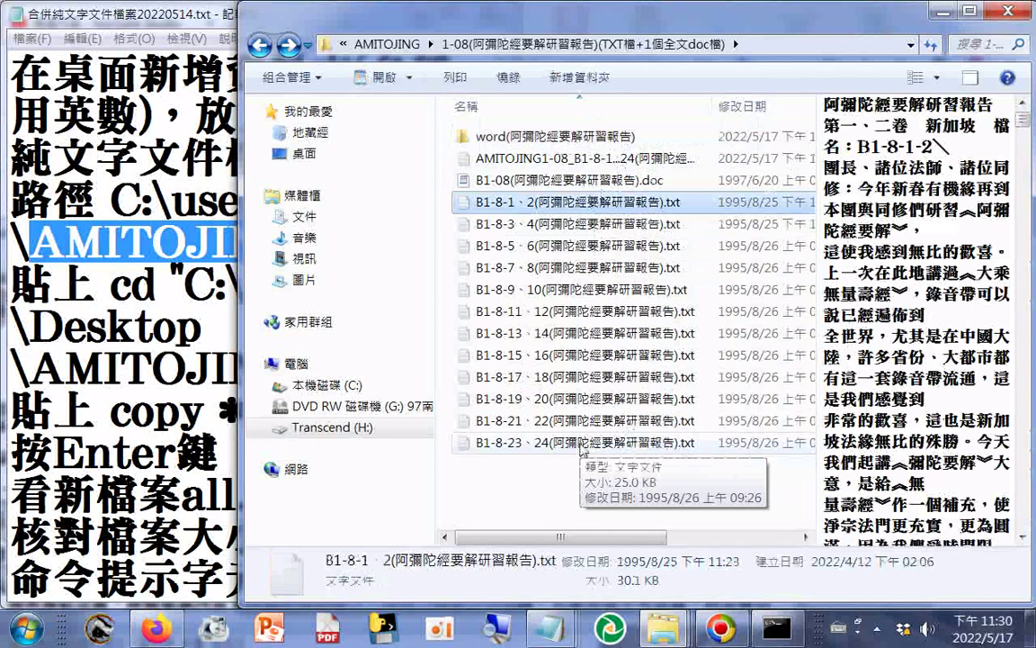
pyautogui.click(581, 447)
pyautogui.press('BackSpace')
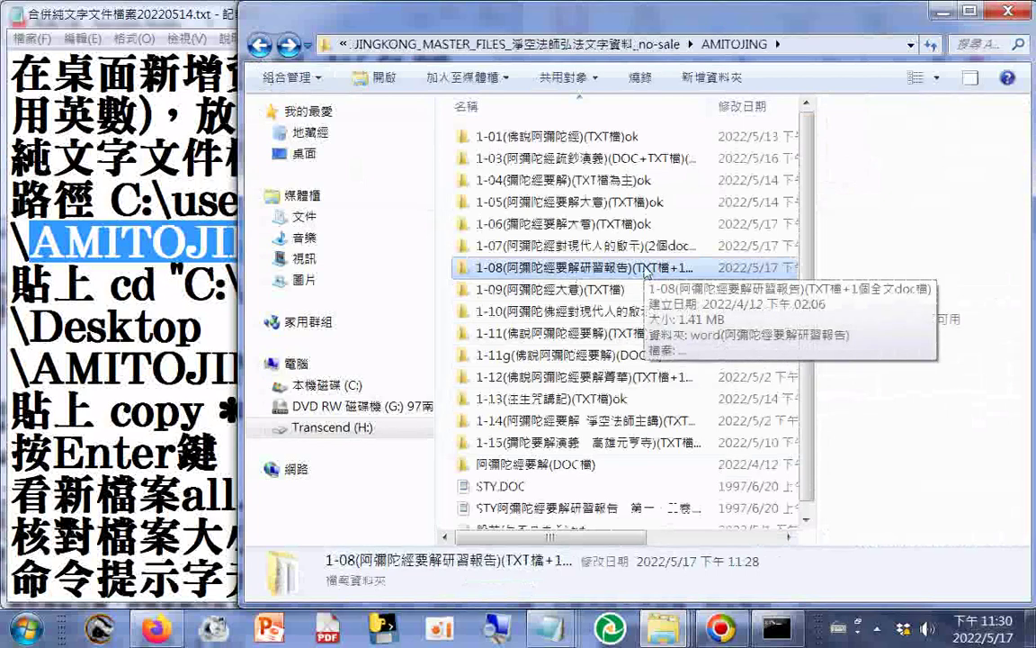
# Step: Append "iok" to the name of the 1-08(阿彌陀經要解研習報告)(TXT檔+1個全文doc檔) folder
pyautogui.press('F2')
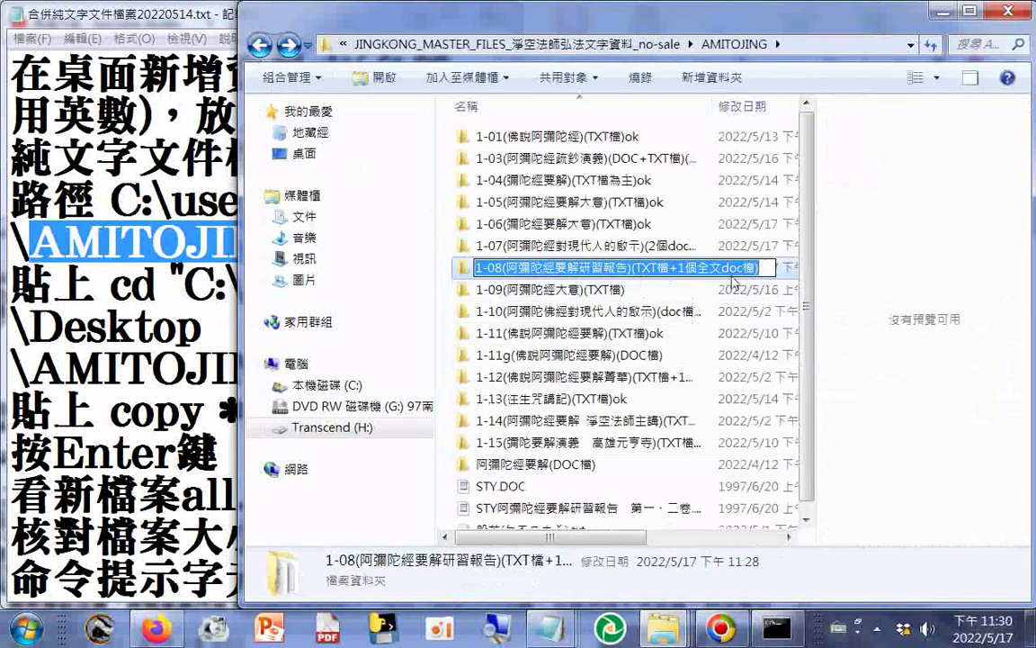
pyautogui.click(766, 270)
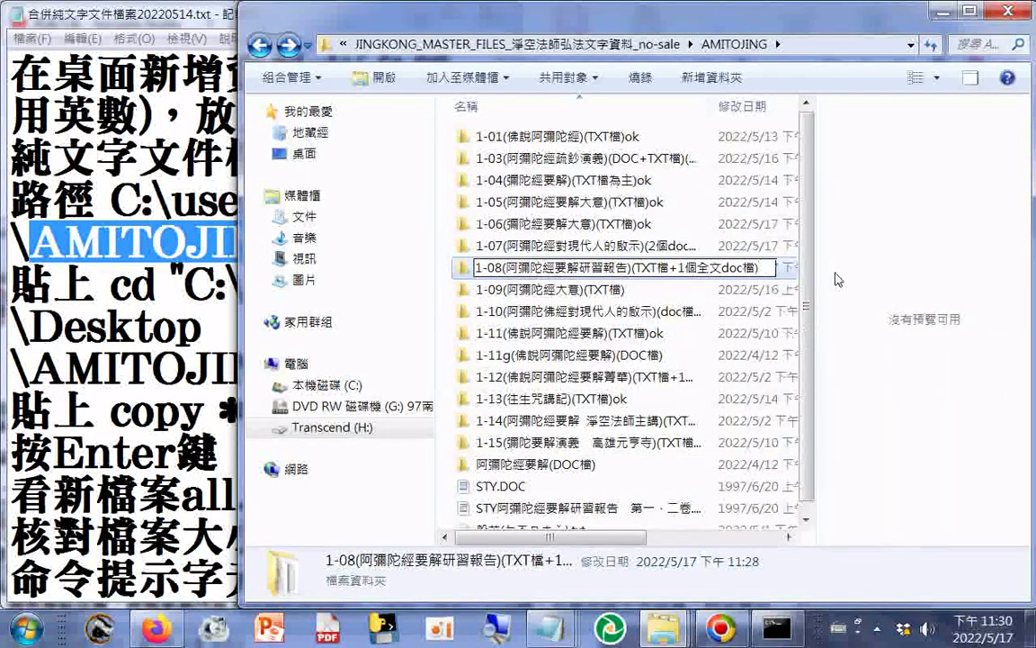
pyautogui.write('io')
pyautogui.write('k')
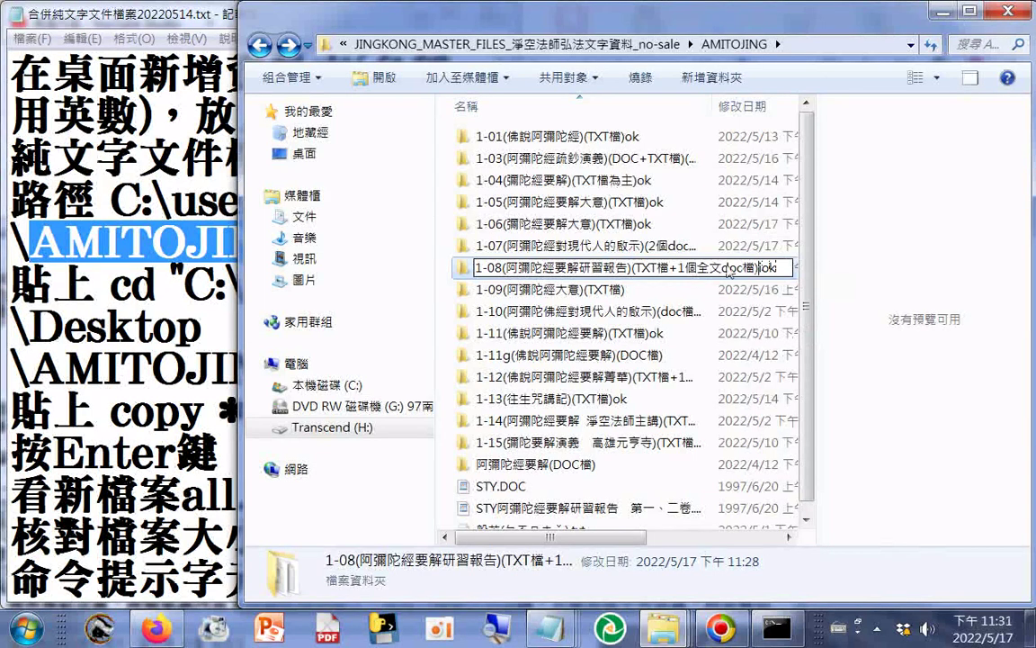
pyautogui.press('Return')
# Step: Open 1-9-01(阿彌陀經大意).txt from the 1-09(阿彌陀經大意)(TXT檔) folder and copy its entire text
pyautogui.doubleClick(539, 289)
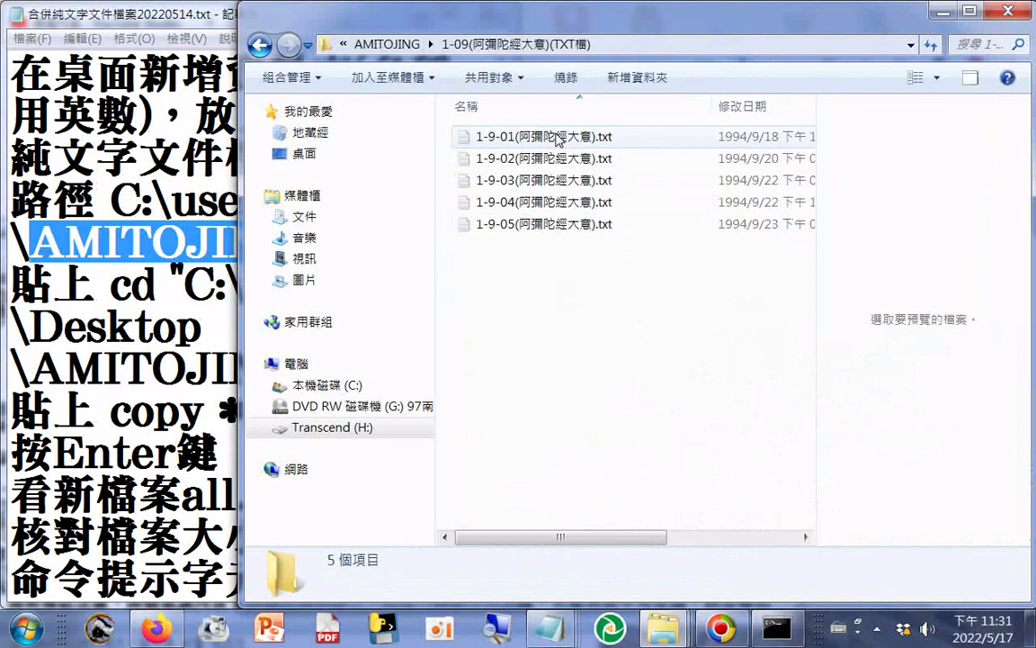
pyautogui.click(557, 139)
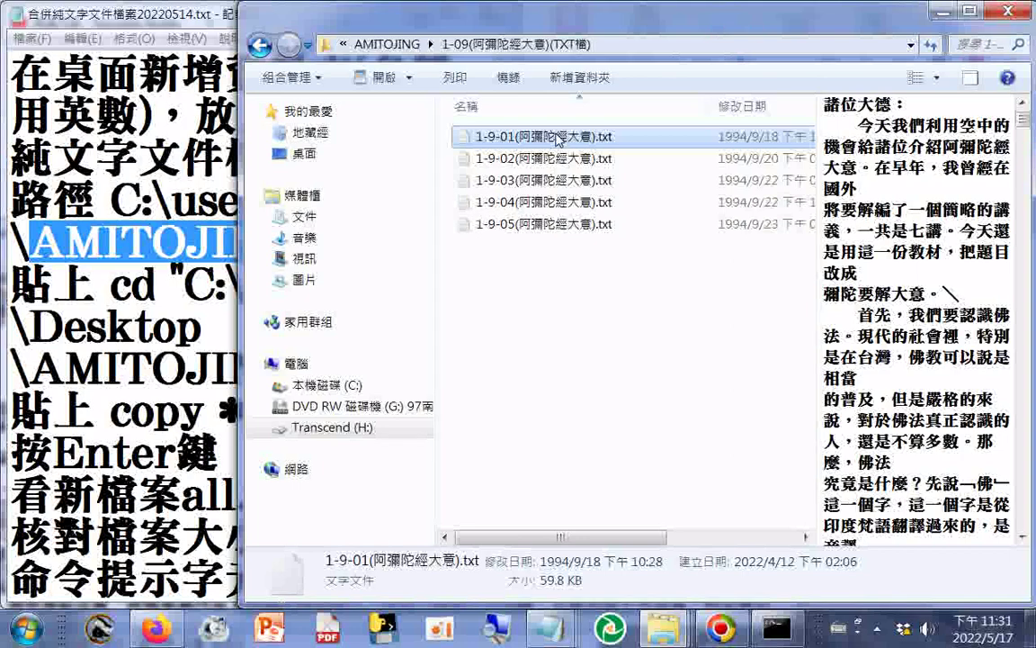
pyautogui.doubleClick(556, 140)
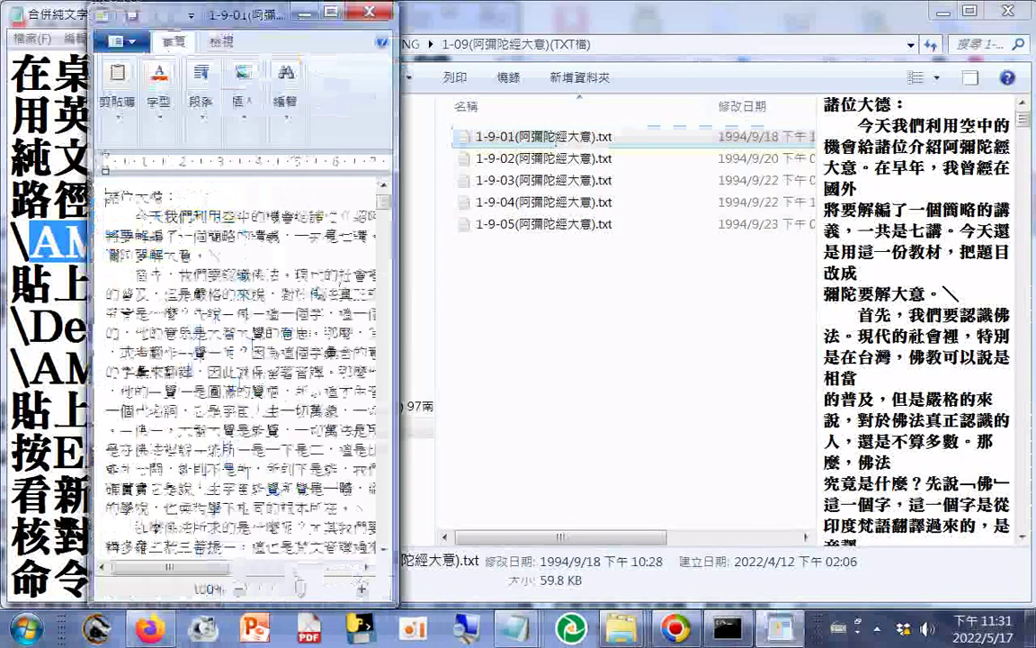
pyautogui.hotkey('ctrl', 'a')
pyautogui.rightClick(250, 296)
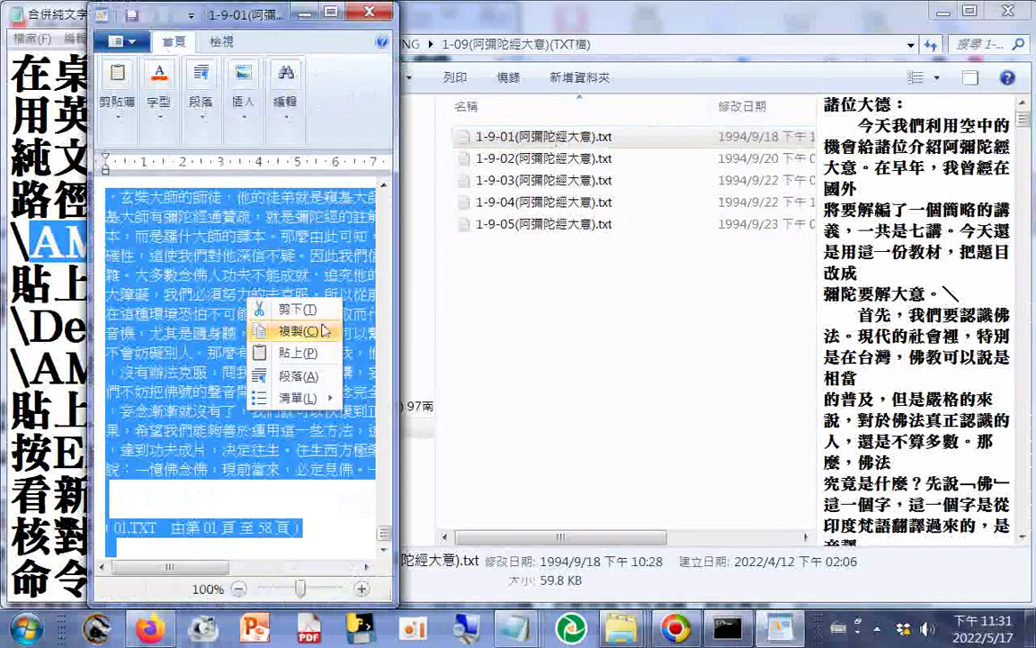
pyautogui.click(287, 328)
# Step: Create a new Notepad document and paste the copied 1-9-01 text into it
pyautogui.click(26, 628)
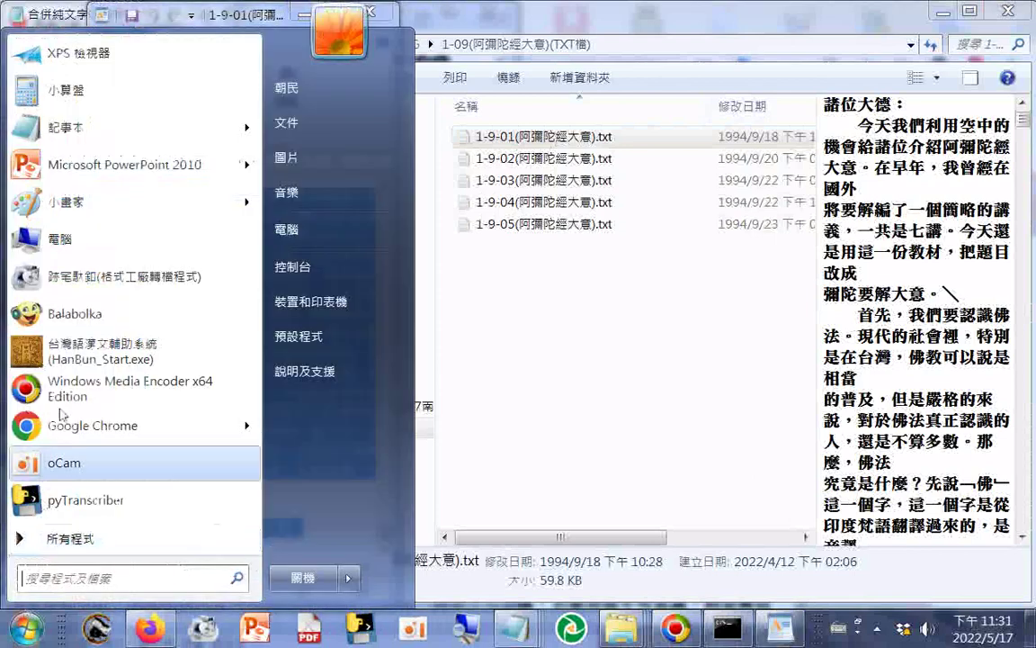
pyautogui.click(65, 127)
pyautogui.rightClick(171, 339)
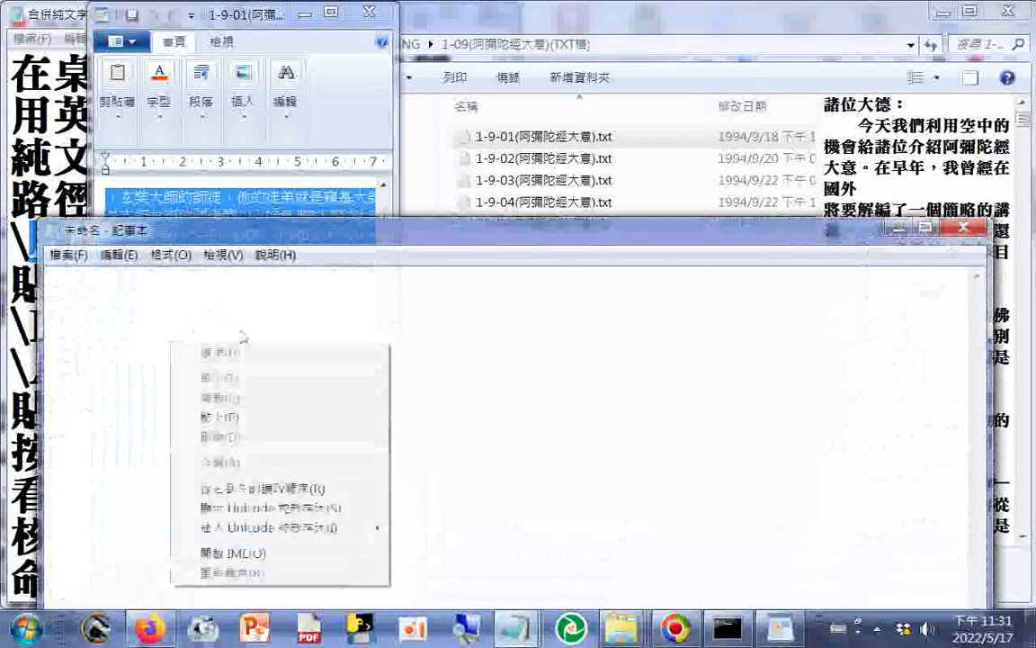
pyautogui.click(257, 417)
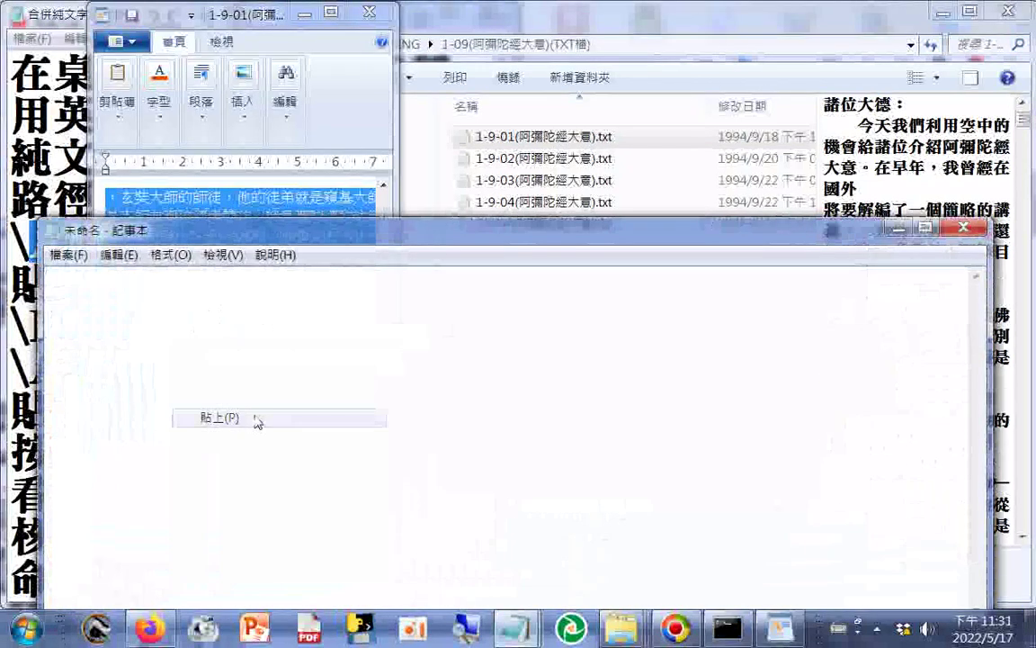
# Step: Copy the entire text of 1-9-02(阿彌陀經大意).txt and paste it at the end of the untitled Notepad document
pyautogui.doubleClick(486, 168)
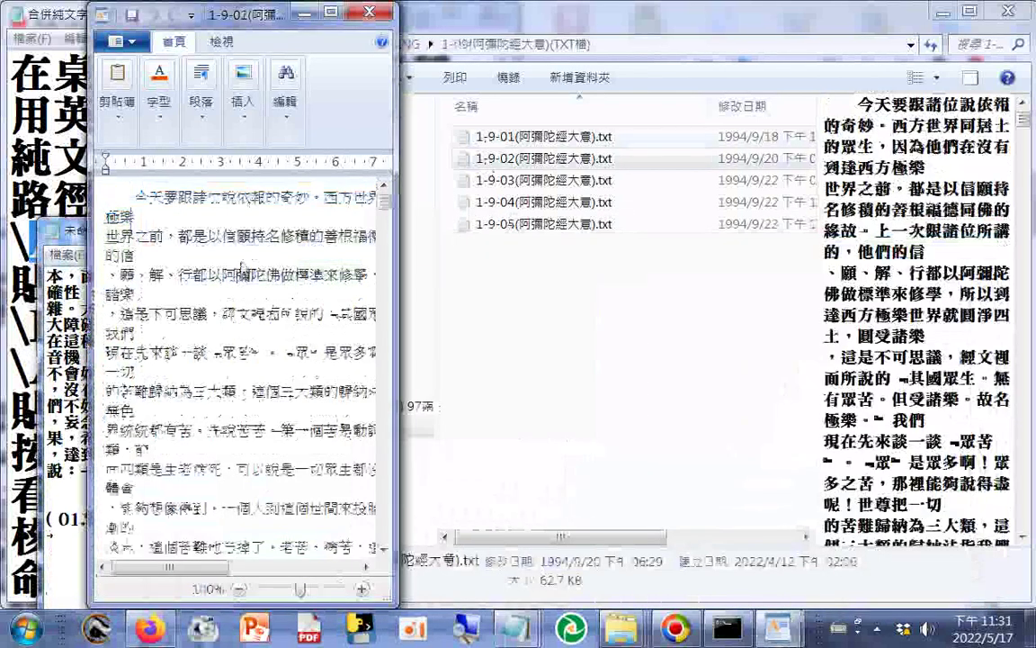
pyautogui.hotkey('ctrl', 'a')
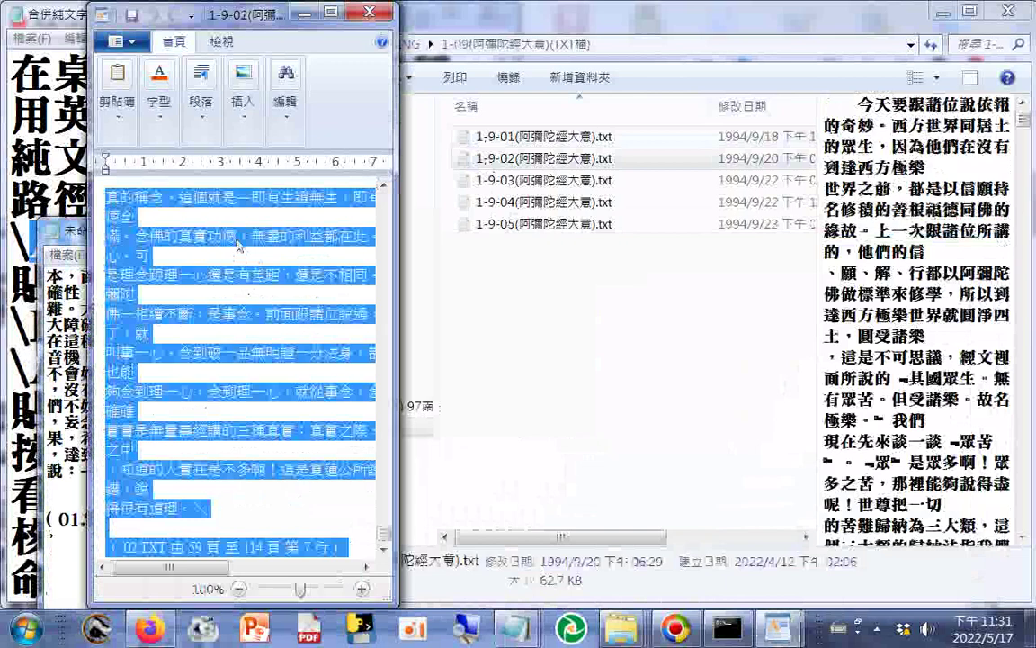
pyautogui.hotkey('alt', 'Tab')
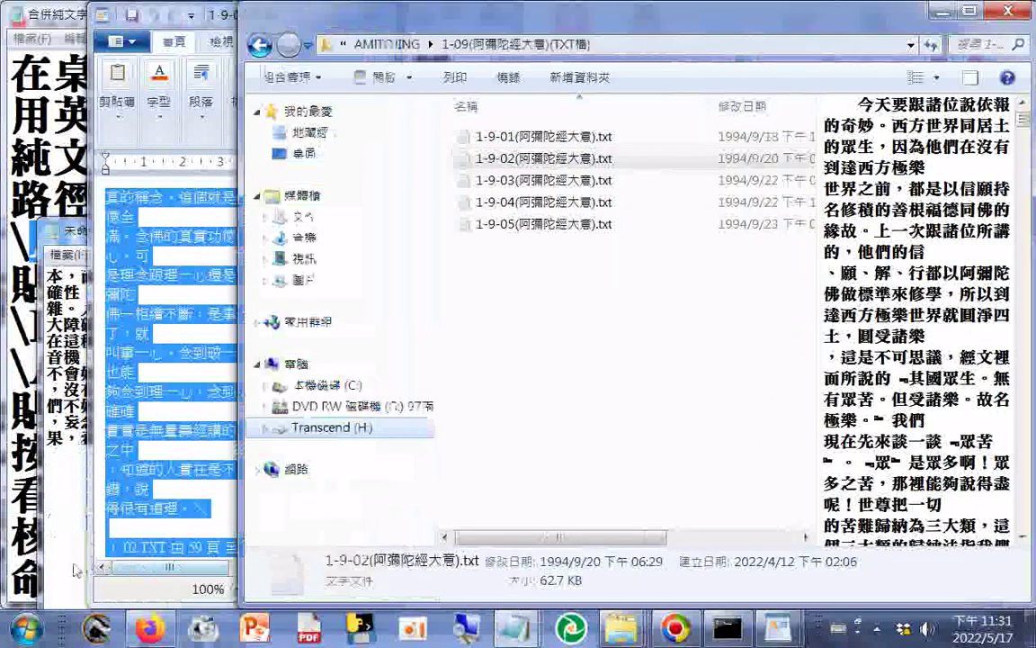
pyautogui.click(77, 569)
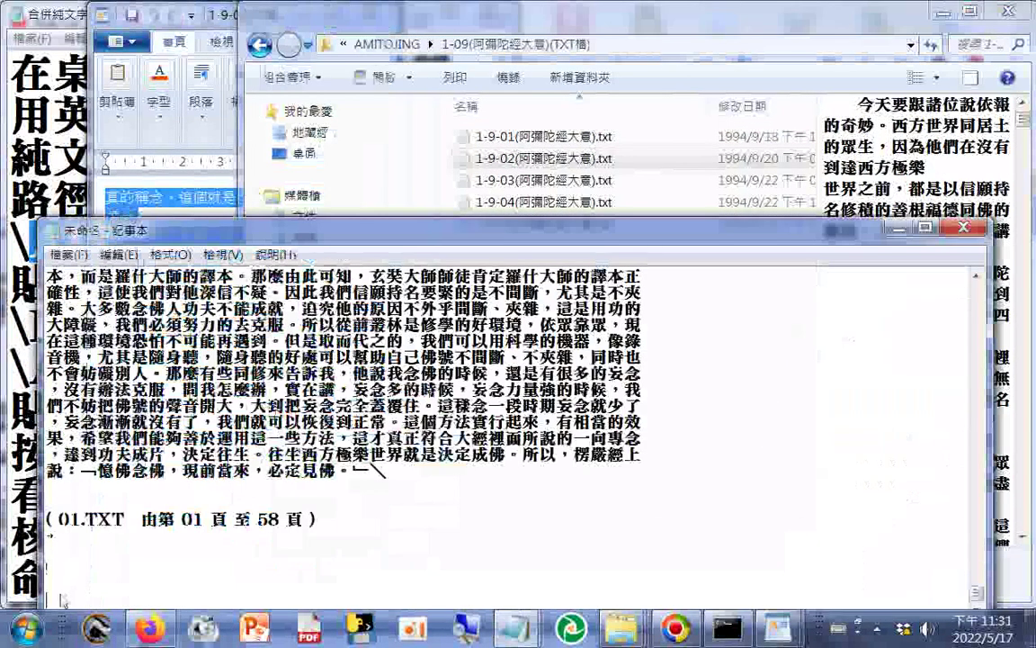
pyautogui.rightClick(64, 351)
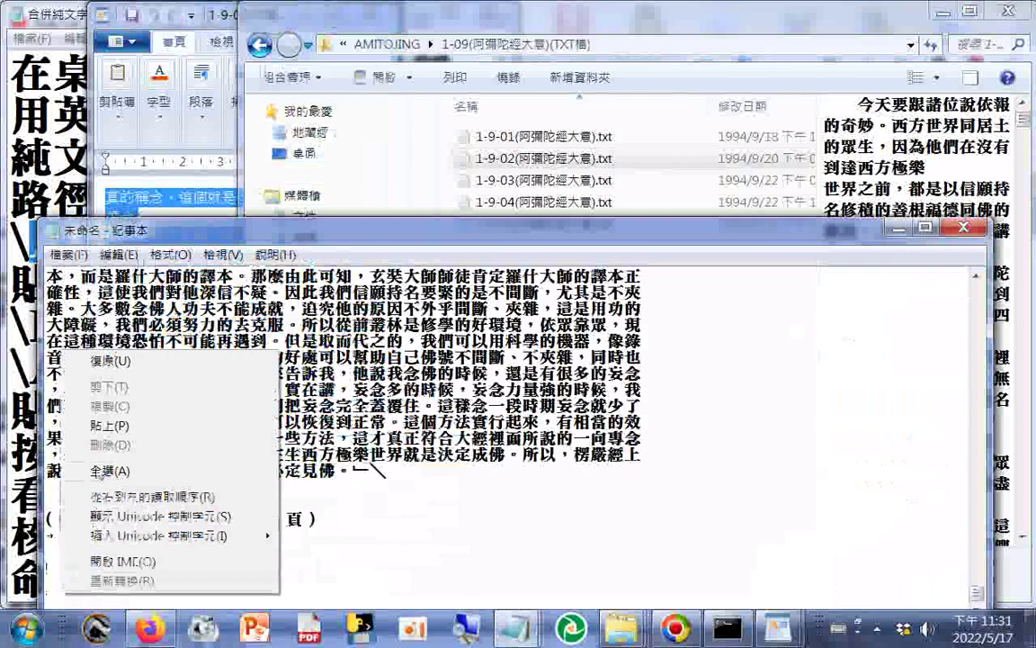
pyautogui.click(108, 426)
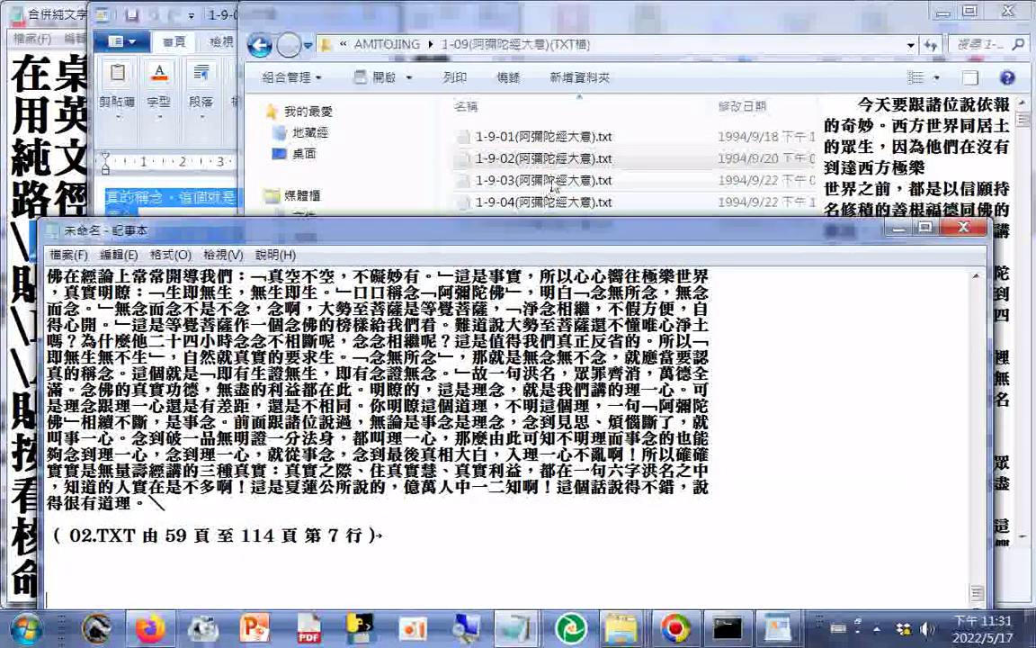
# Step: Copy all text from 1-9-03(阿彌陀經大意).txt and append it after the 02.TXT section in the untitled Notepad document
pyautogui.click(559, 163)
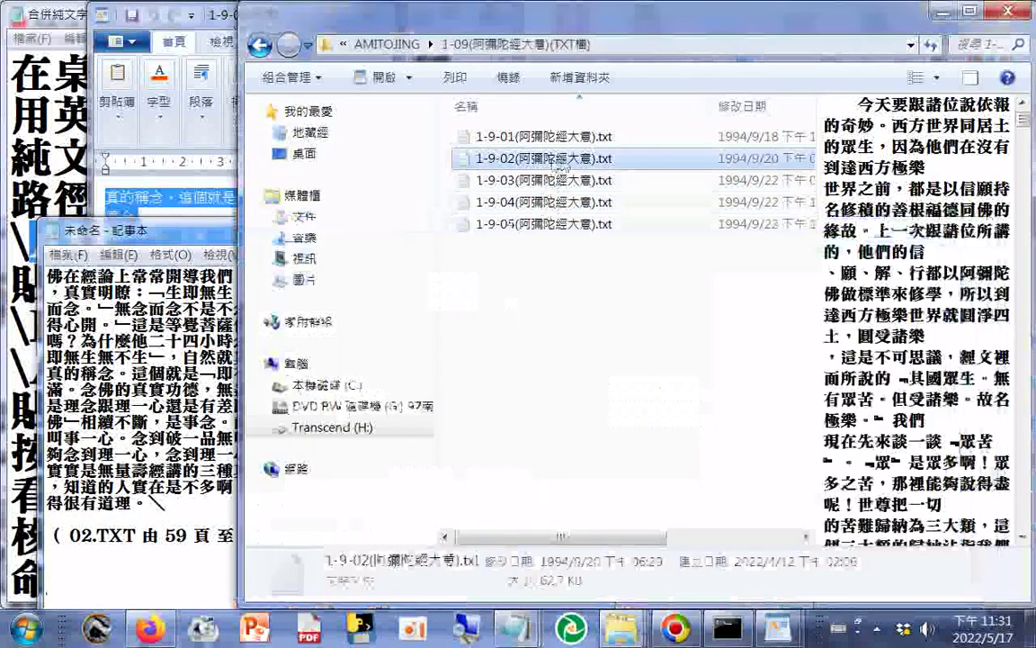
pyautogui.click(539, 183)
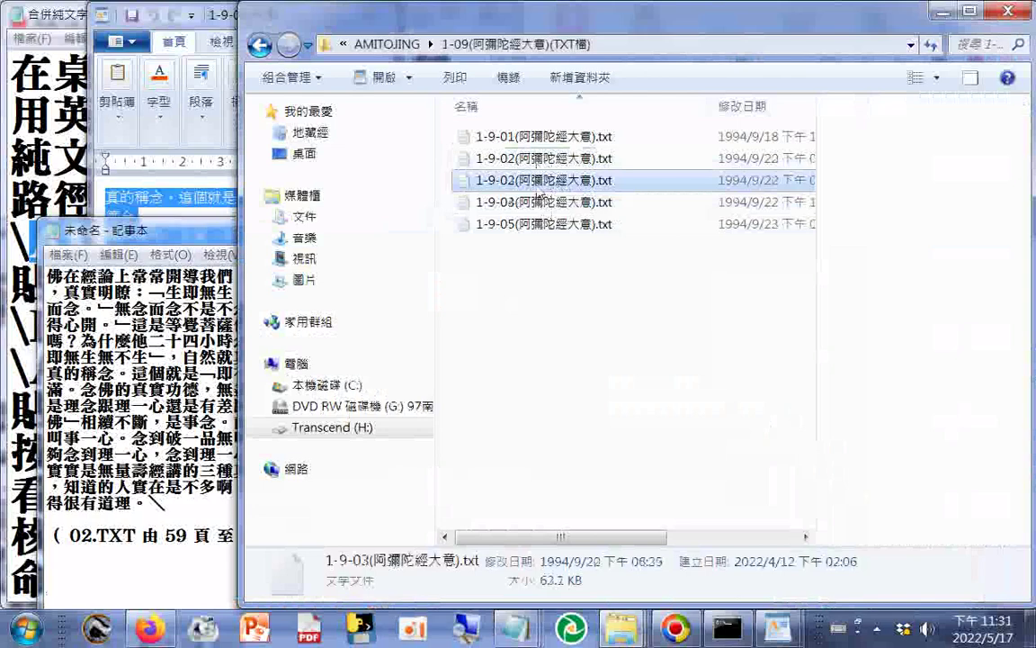
pyautogui.doubleClick(540, 183)
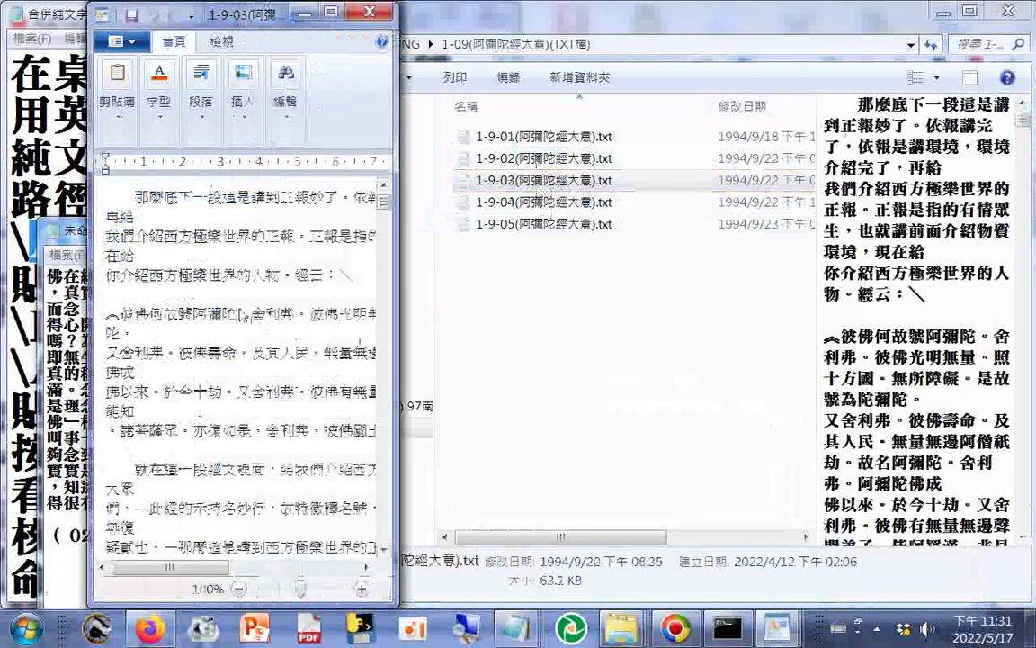
pyautogui.hotkey('ctrl', 'a')
pyautogui.rightClick(229, 300)
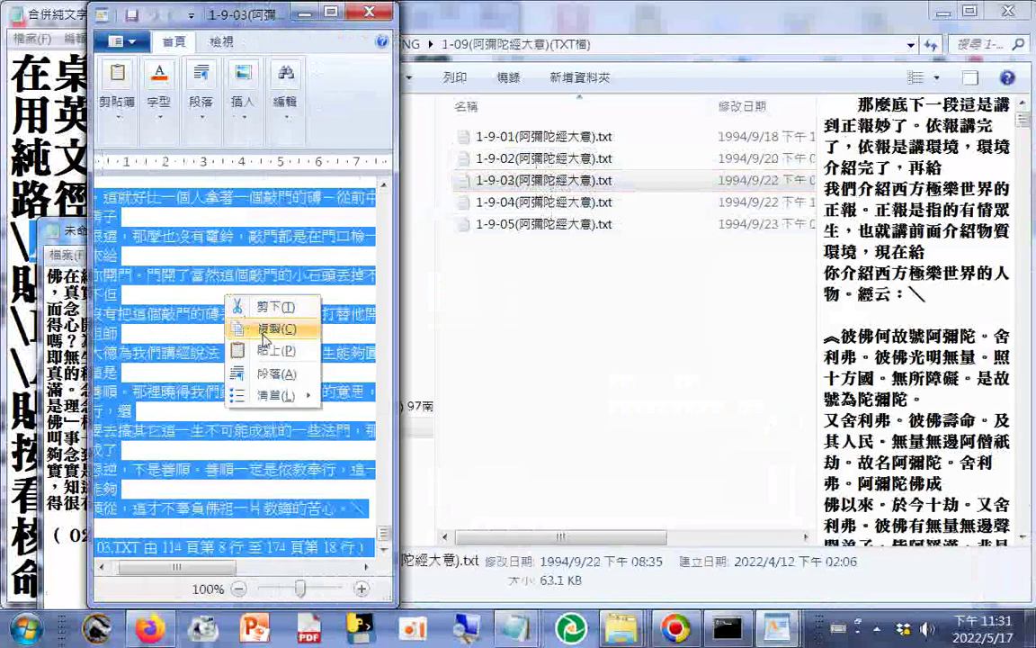
pyautogui.click(265, 329)
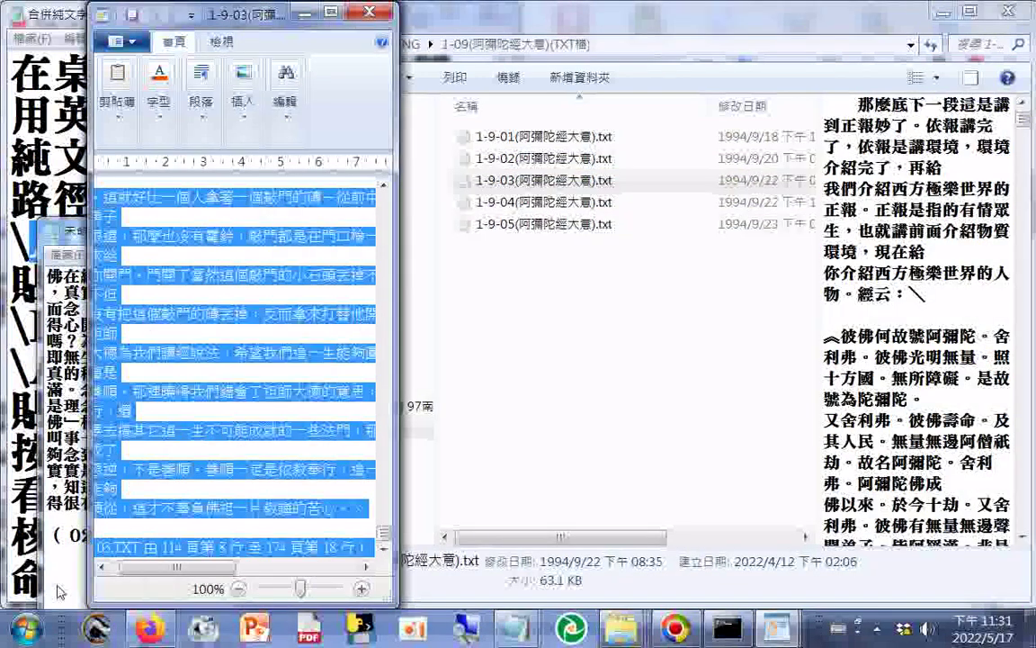
pyautogui.moveTo(68, 232); pyautogui.dragTo(68, 91)
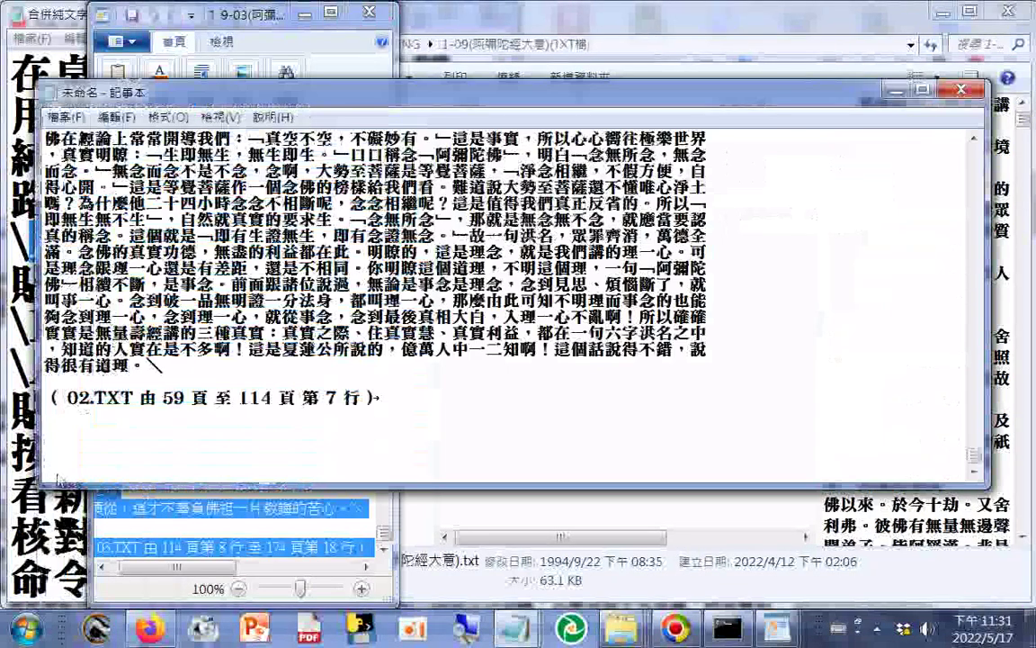
pyautogui.hotkey('ctrl', 'End')
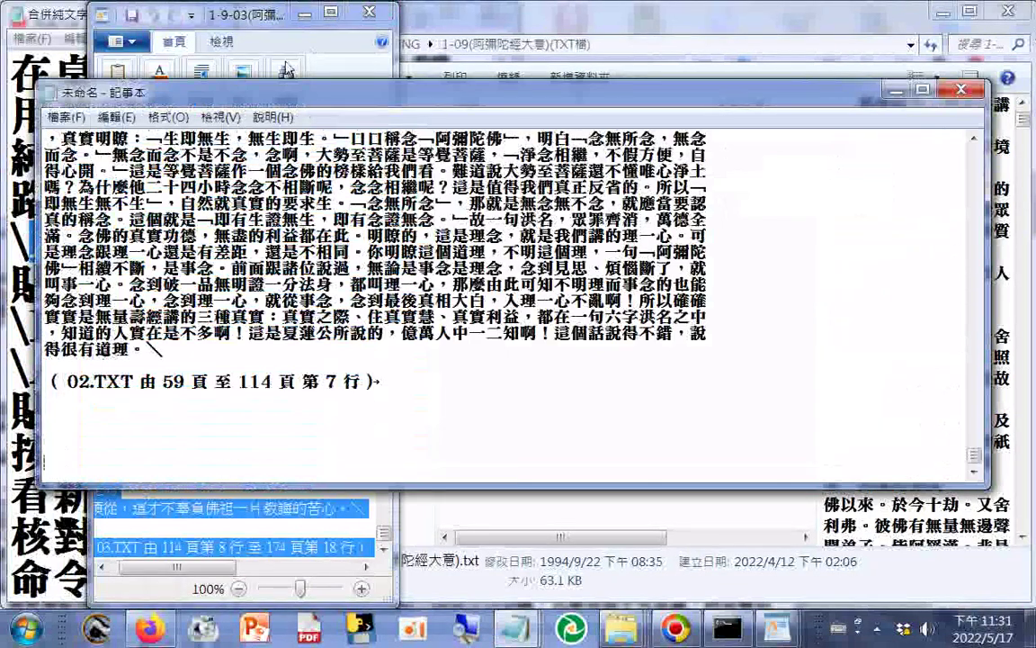
pyautogui.hotkey('ctrl', 'v')
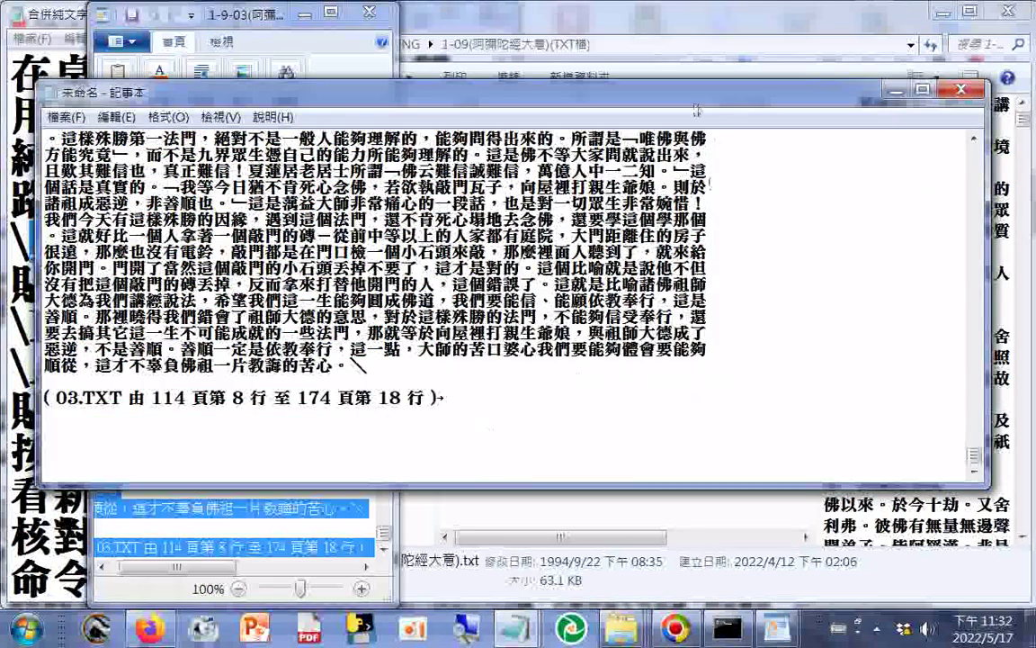
# Step: Copy all text from 1-9-04(阿彌陀經大意).txt and append it after the 03.TXT section in the untitled Notepad document
pyautogui.click(644, 18)
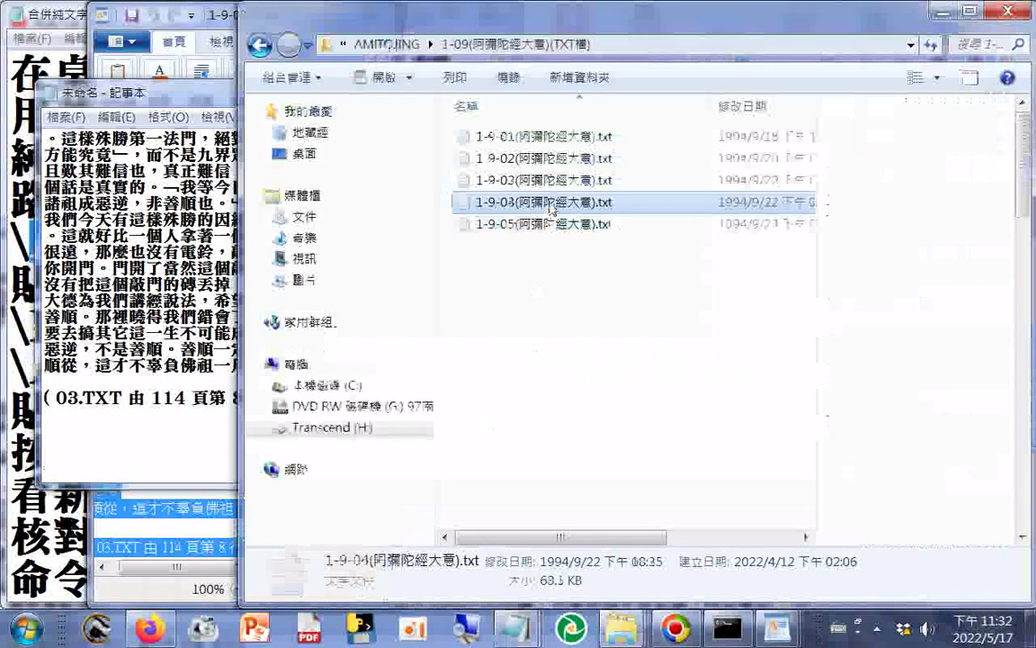
pyautogui.doubleClick(551, 209)
pyautogui.hotkey('ctrl', 'a')
pyautogui.rightClick(227, 320)
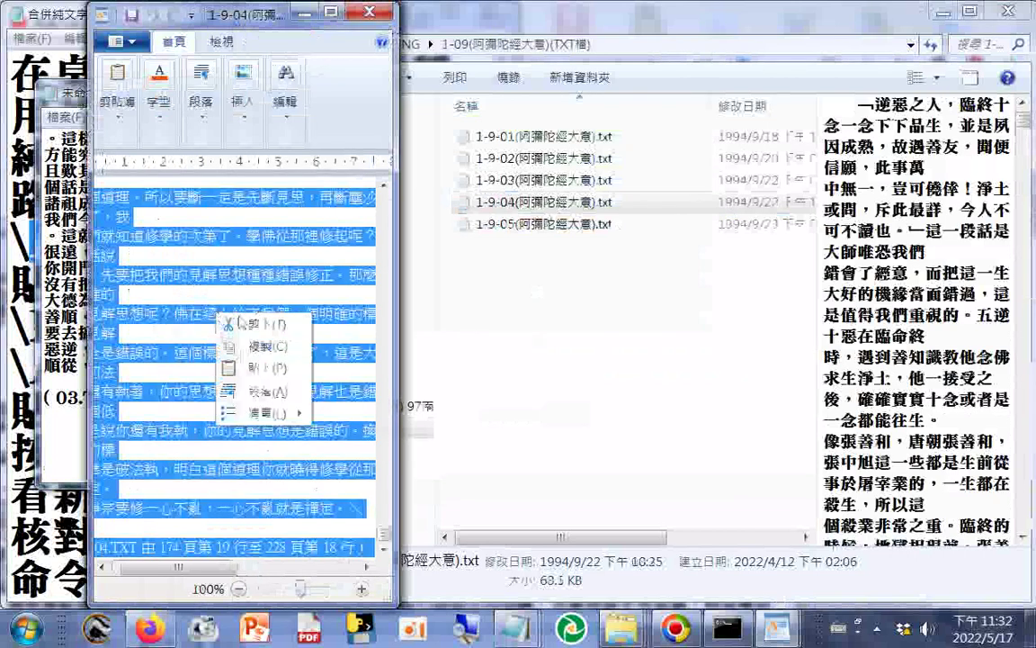
pyautogui.click(263, 345)
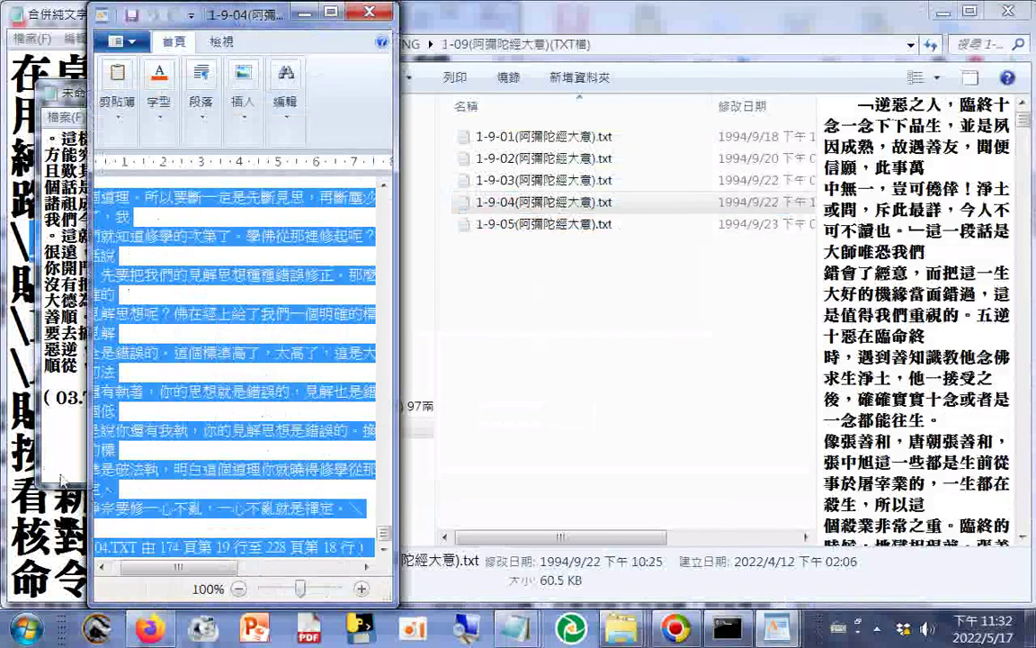
pyautogui.click(61, 479)
pyautogui.hotkey('ctrl', 'v')
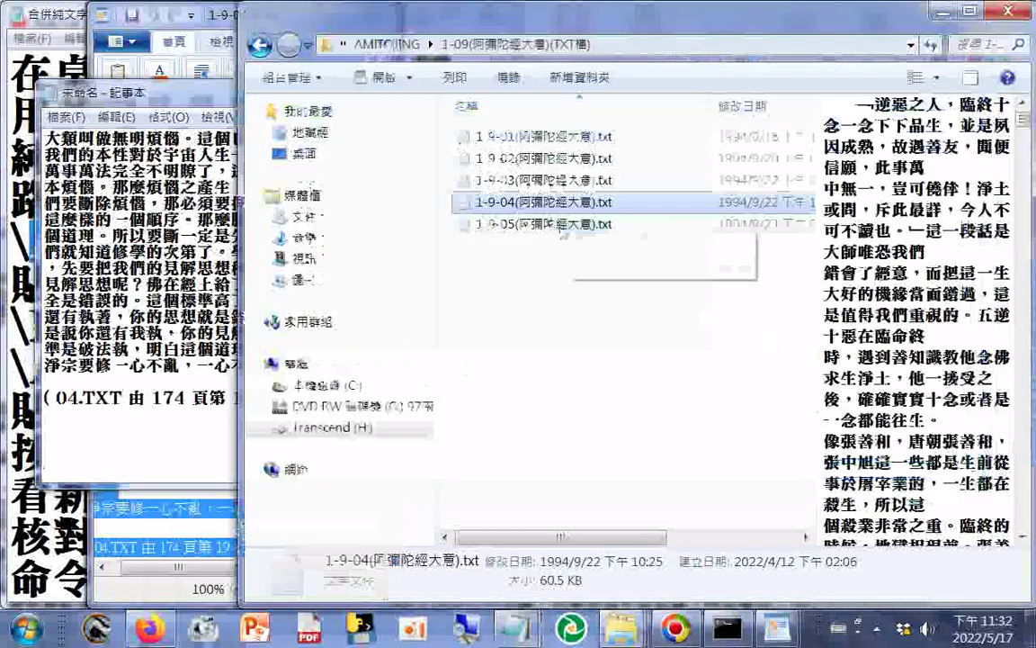
# Step: Append the full text of 1-9-05(阿彌陀經大意).txt to the untitled Notepad document and return to the document's beginning
pyautogui.click(627, 27)
pyautogui.doubleClick(552, 229)
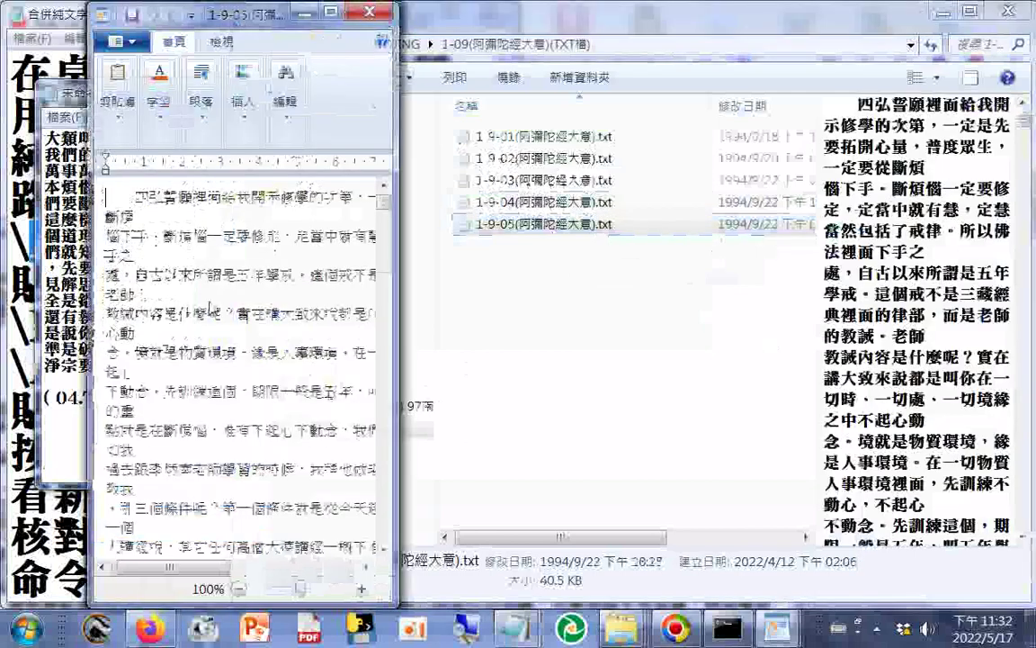
pyautogui.hotkey('ctrl', 'a')
pyautogui.rightClick(200, 315)
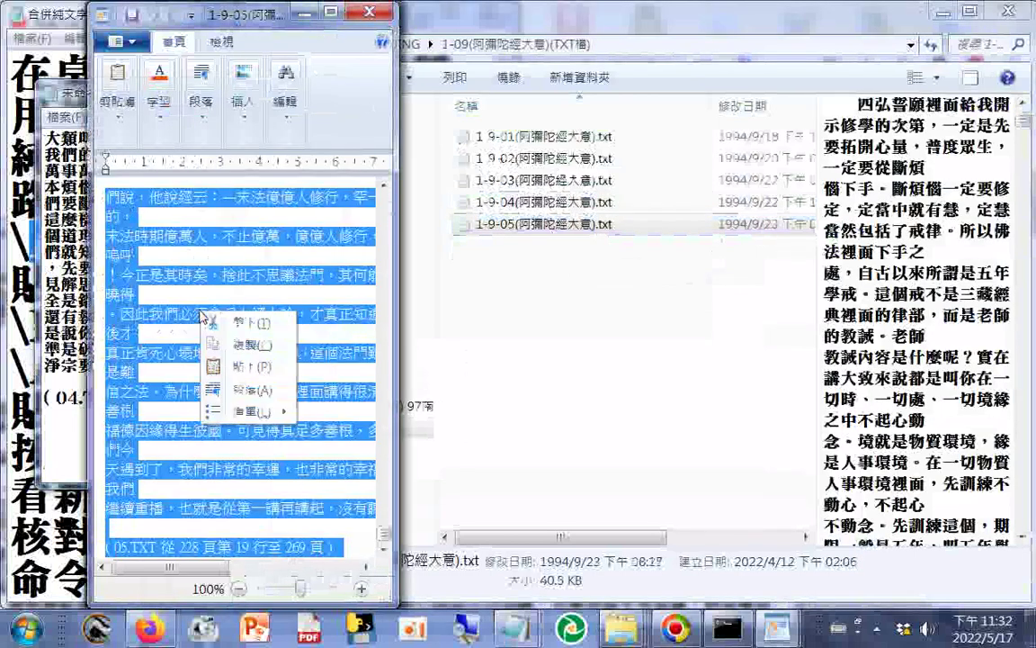
pyautogui.click(245, 345)
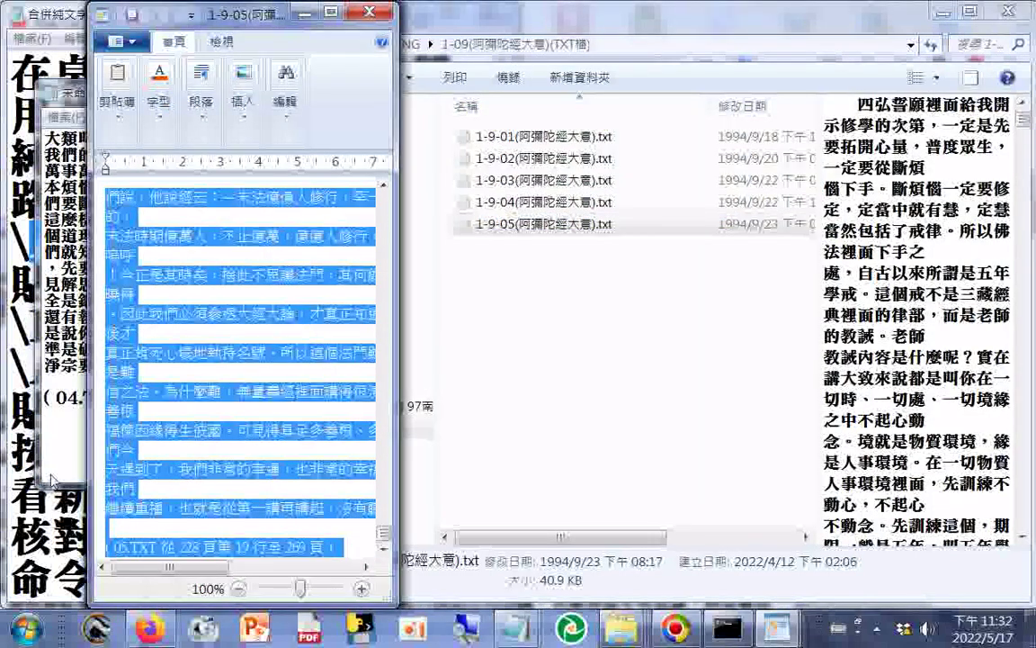
pyautogui.click(51, 481)
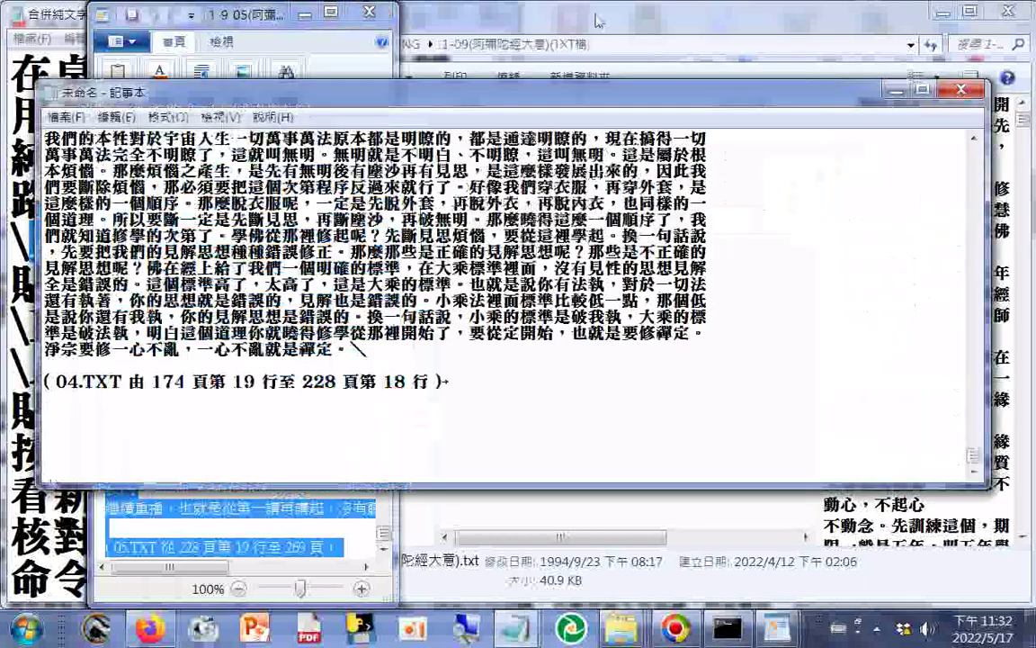
pyautogui.hotkey('ctrl', 'v')
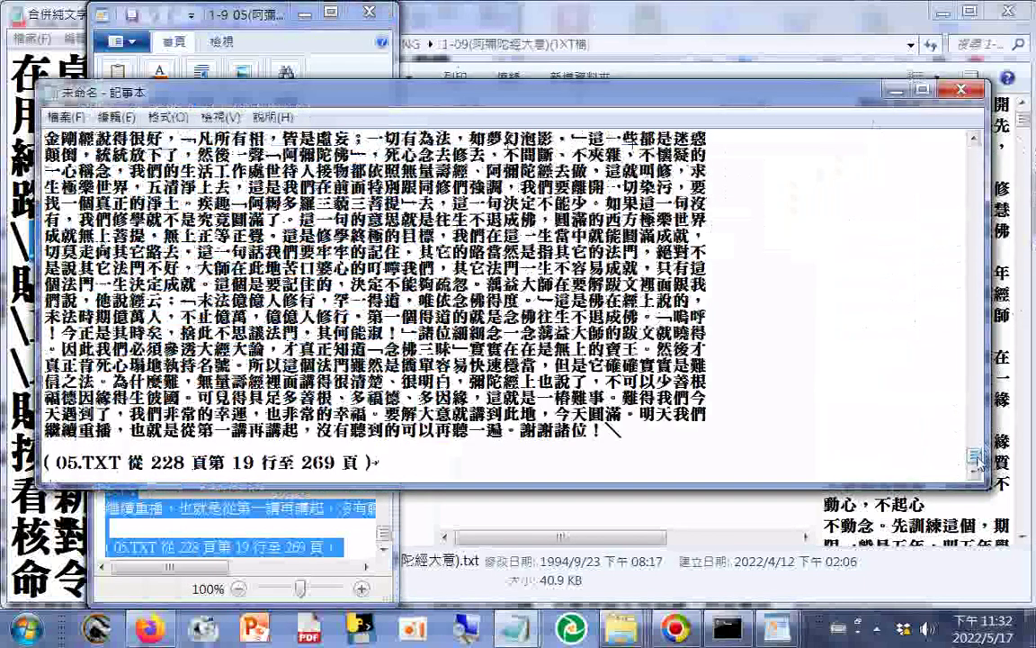
pyautogui.hotkey('ctrl', 'Home')
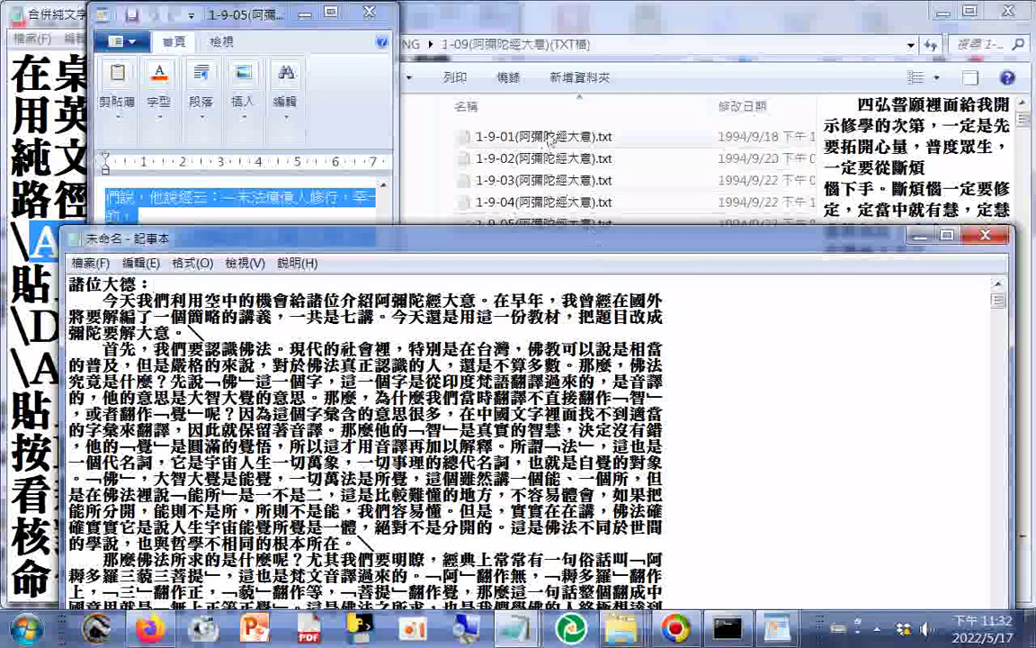
# Step: Open 1-9-01(阿彌陀經大意).txt in WordPad and view the beginning of its text
pyautogui.click(551, 140)
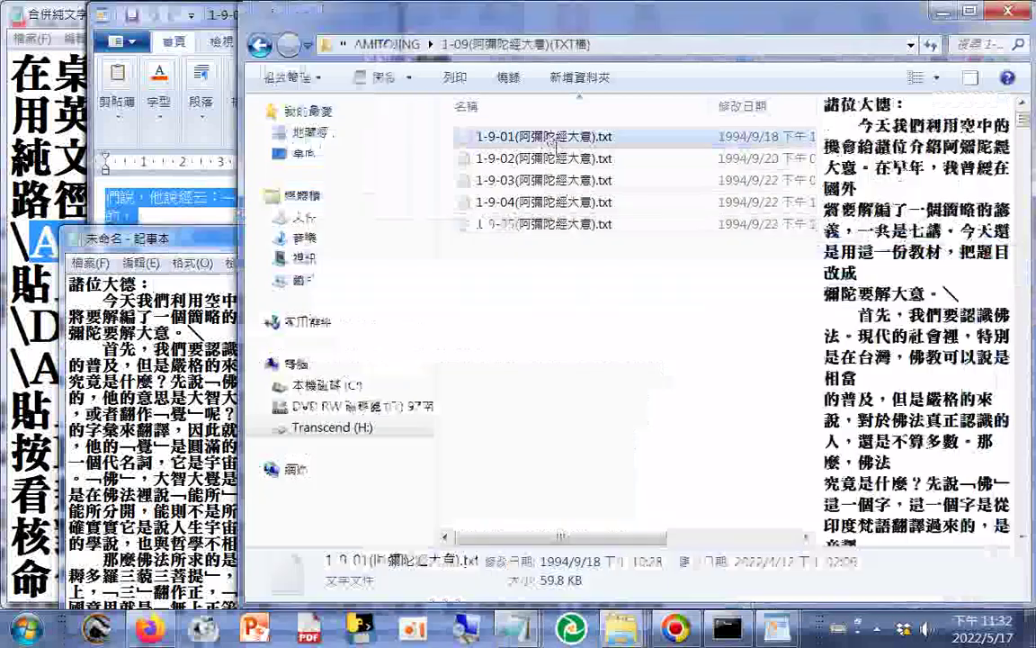
pyautogui.hotkey('alt', 'Tab')
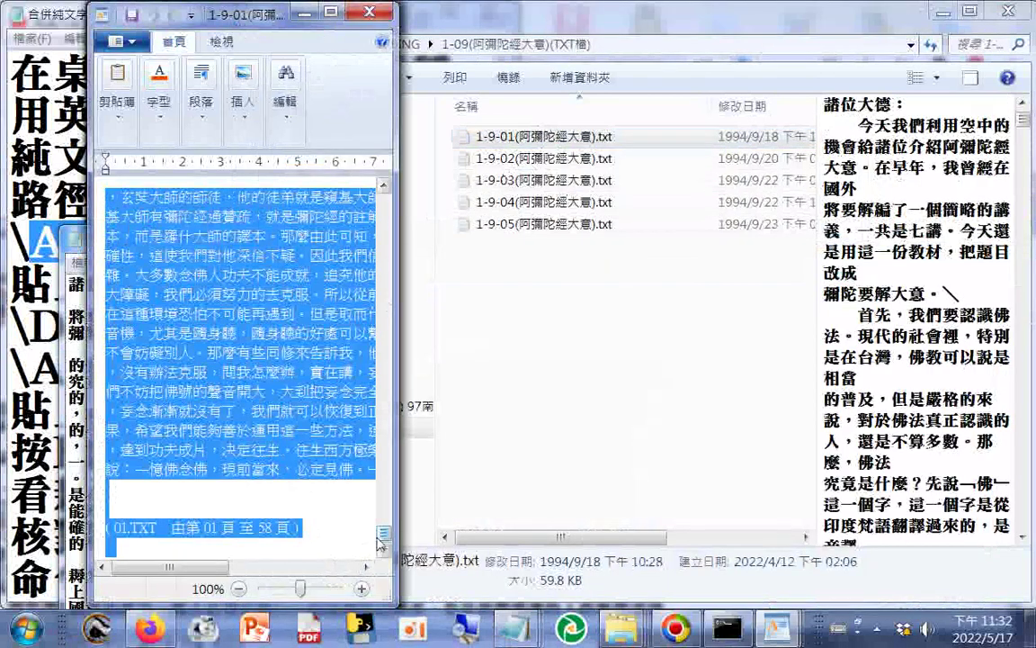
pyautogui.moveTo(381, 534); pyautogui.dragTo(383, 200)
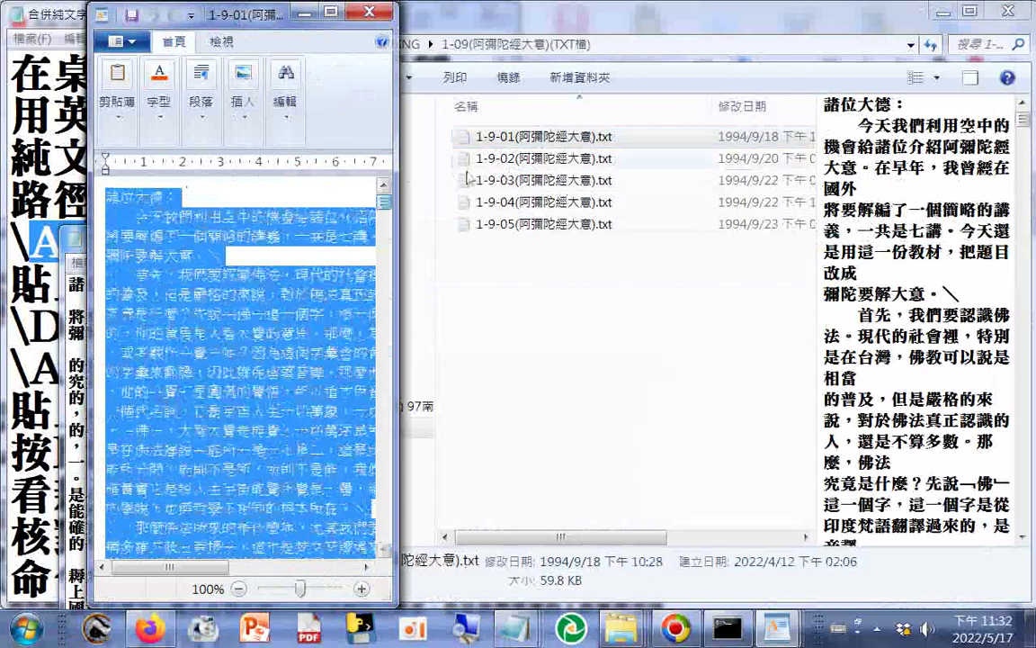
# Step: Copy the name of the 1-9-01(阿彌陀經大意) file without its extension
pyautogui.click(584, 136)
pyautogui.rightClick(590, 135)
pyautogui.click(612, 200)
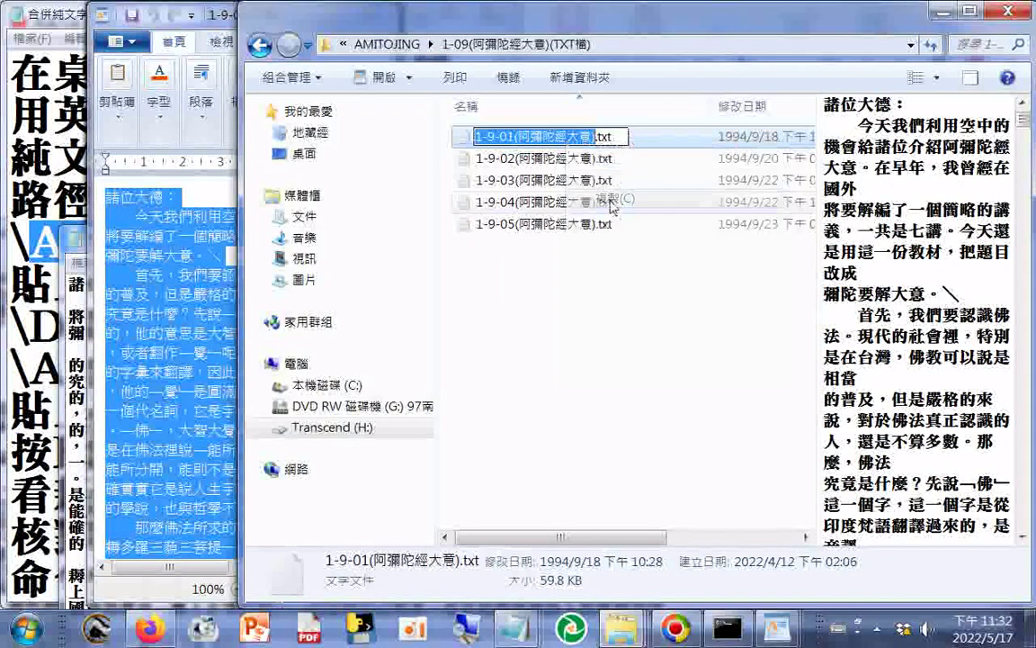
pyautogui.click(555, 154)
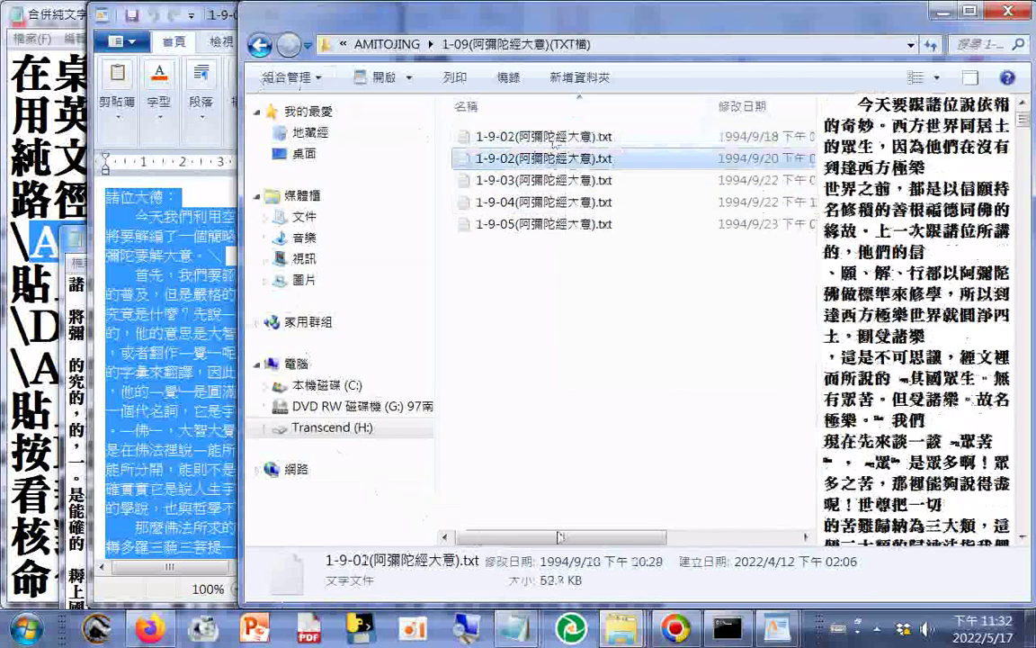
# Step: Close all open WordPad windows
pyautogui.rightClick(775, 627)
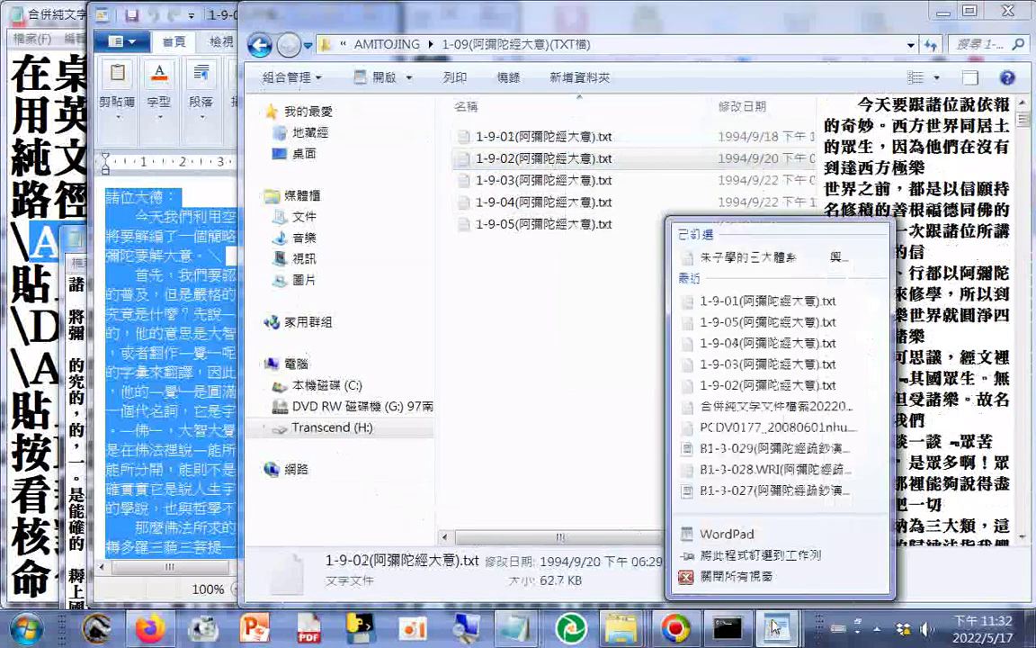
pyautogui.click(758, 393)
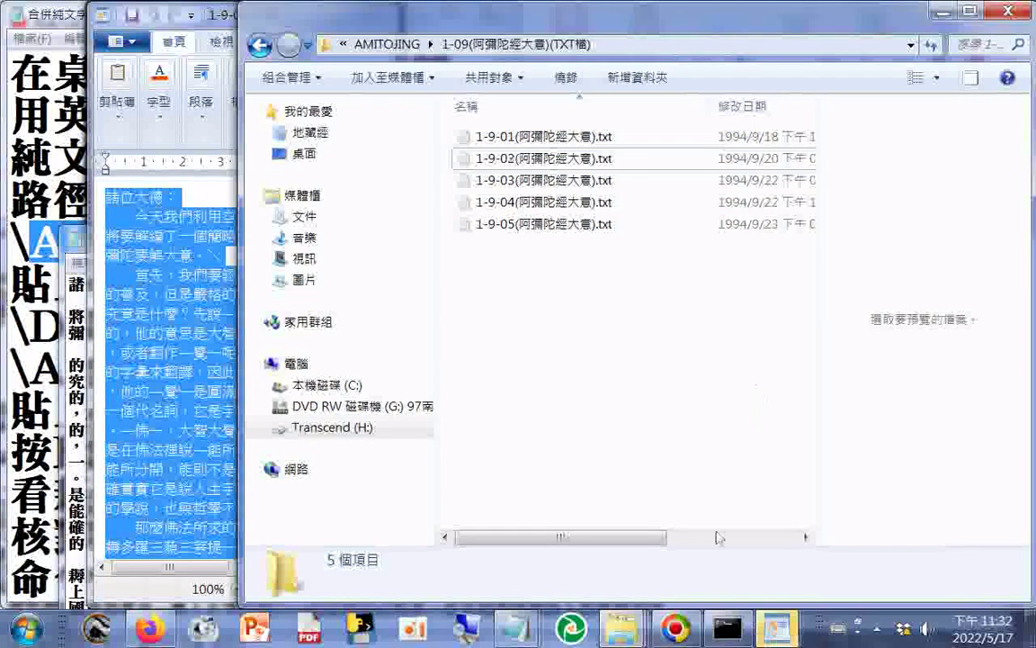
pyautogui.rightClick(775, 627)
pyautogui.click(745, 583)
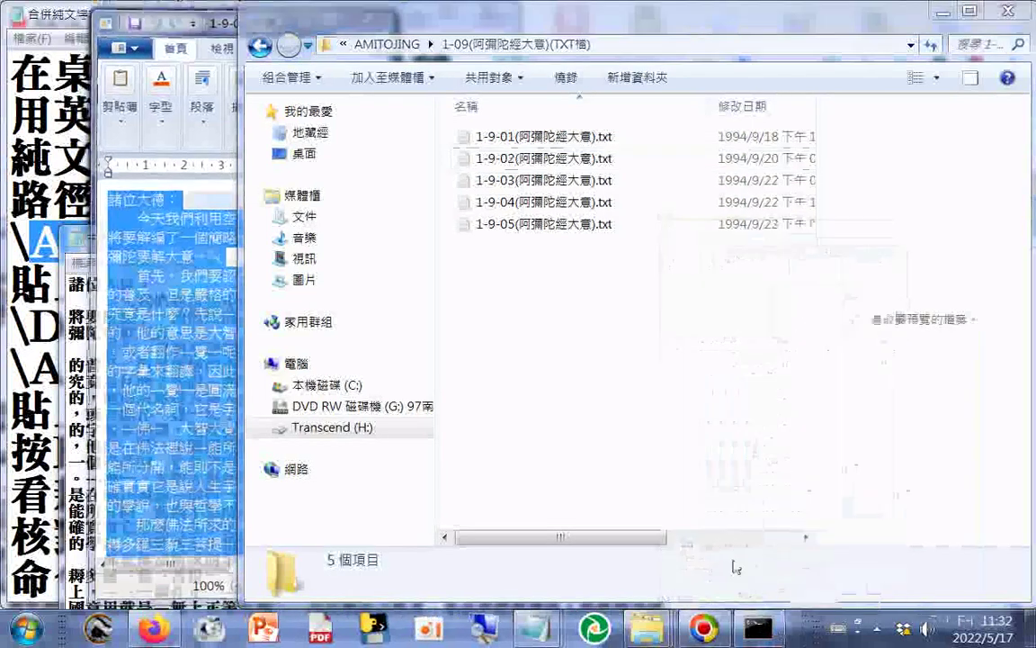
# Step: Open 1-9-02(阿彌陀經大意).txt in a maximized WordPad window and examine how its text begins
pyautogui.click(566, 159)
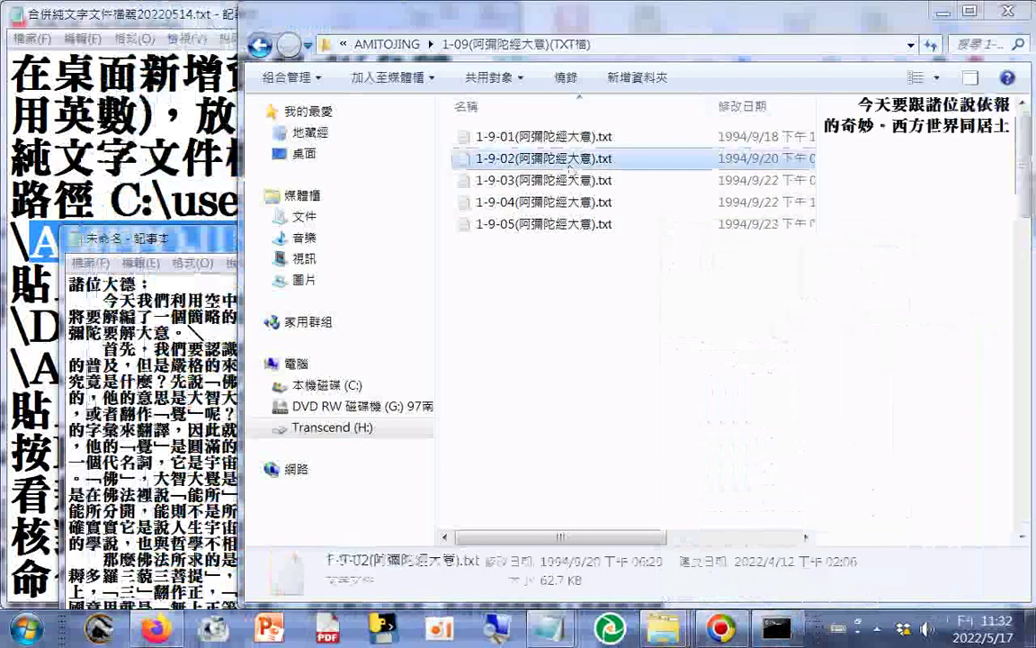
pyautogui.doubleClick(567, 159)
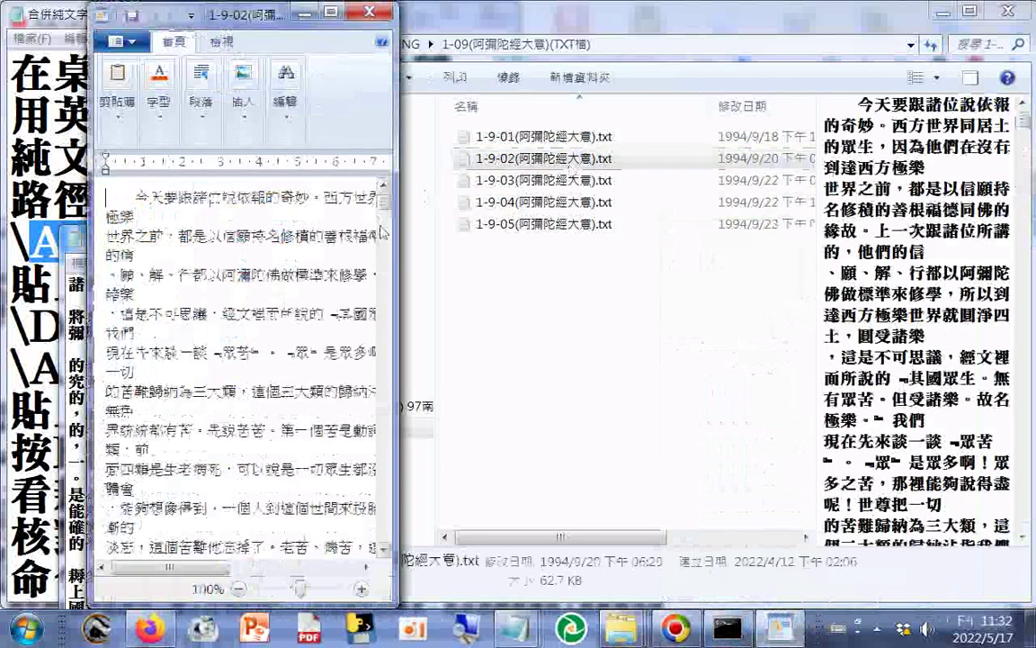
pyautogui.scroll(-1, 385, 236)
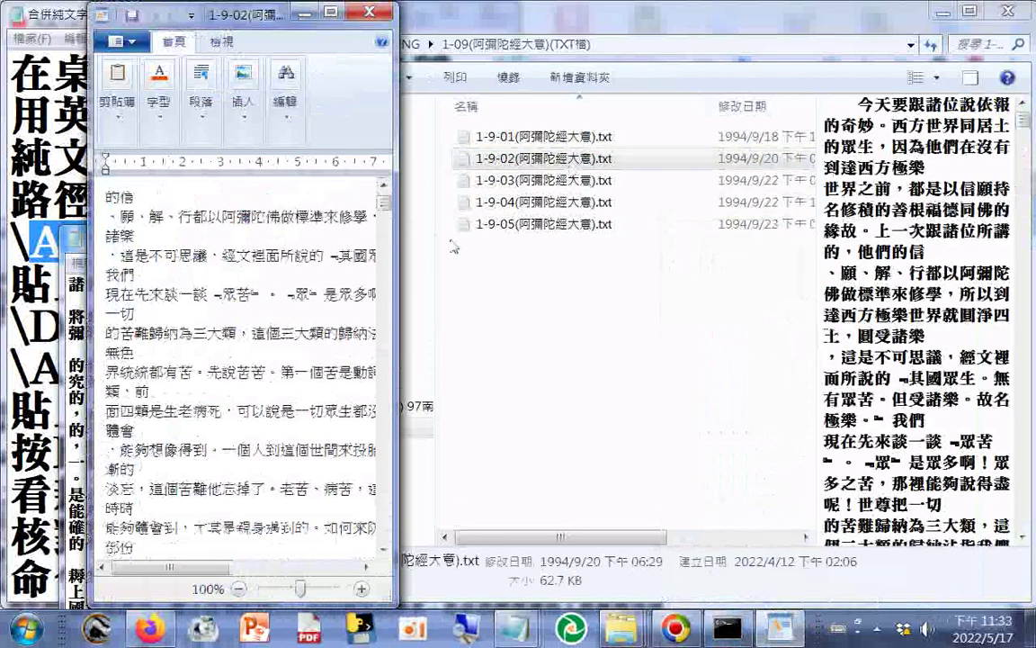
pyautogui.scroll(1, 455, 248)
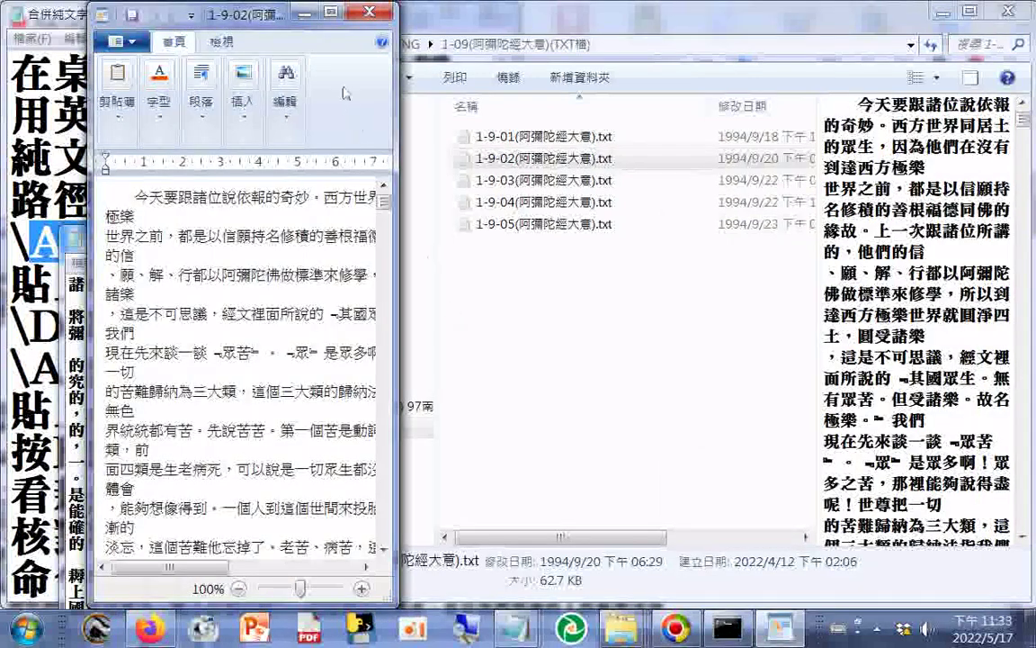
pyautogui.click(331, 12)
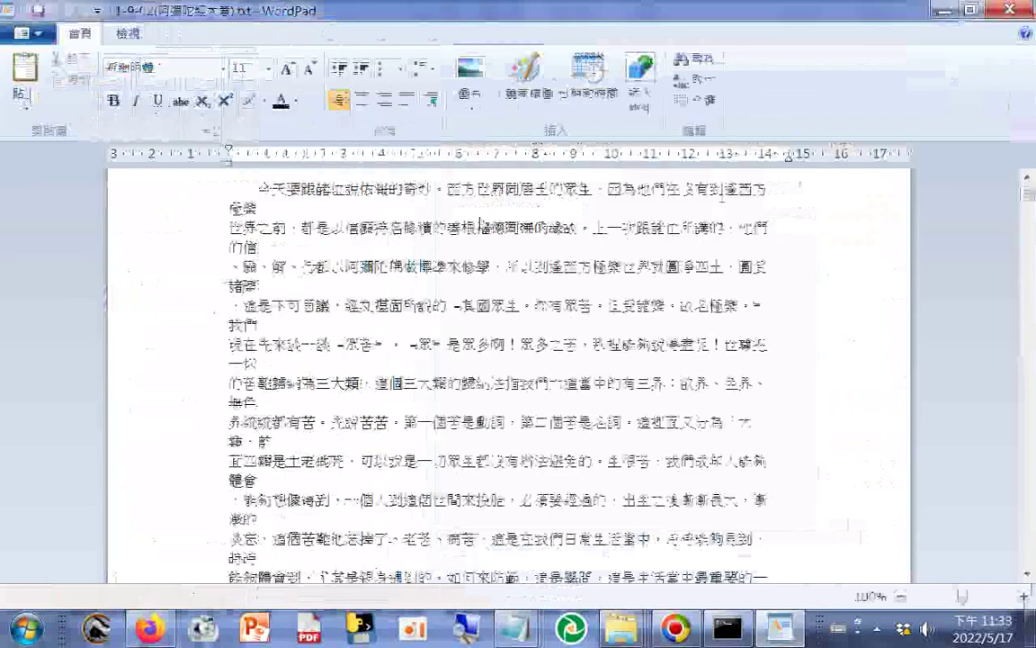
pyautogui.scroll(-4, 435, 232)
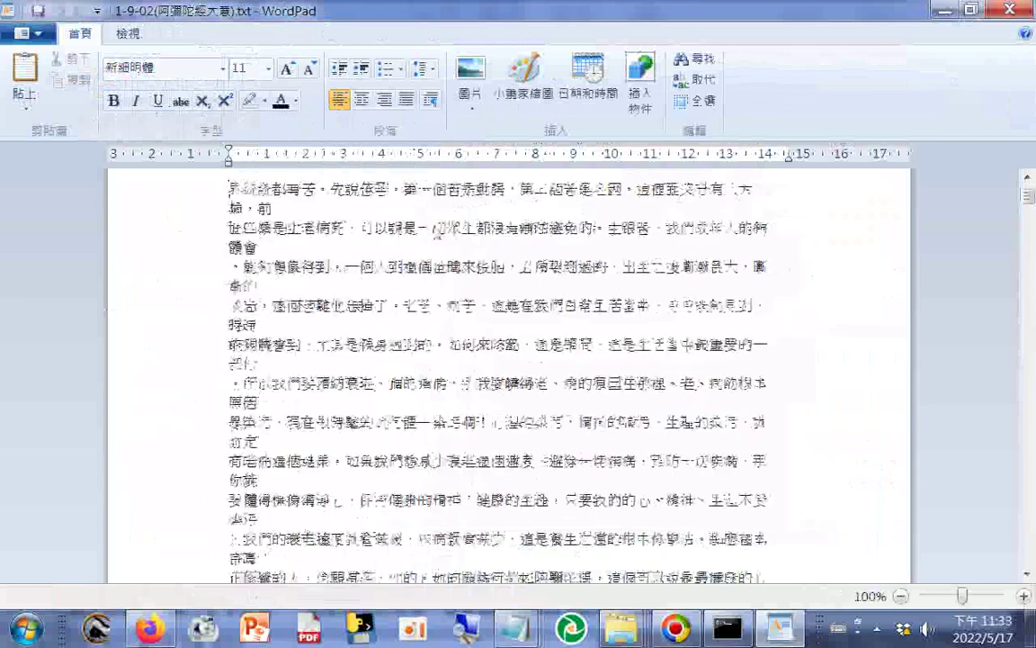
pyautogui.scroll(4, 436, 232)
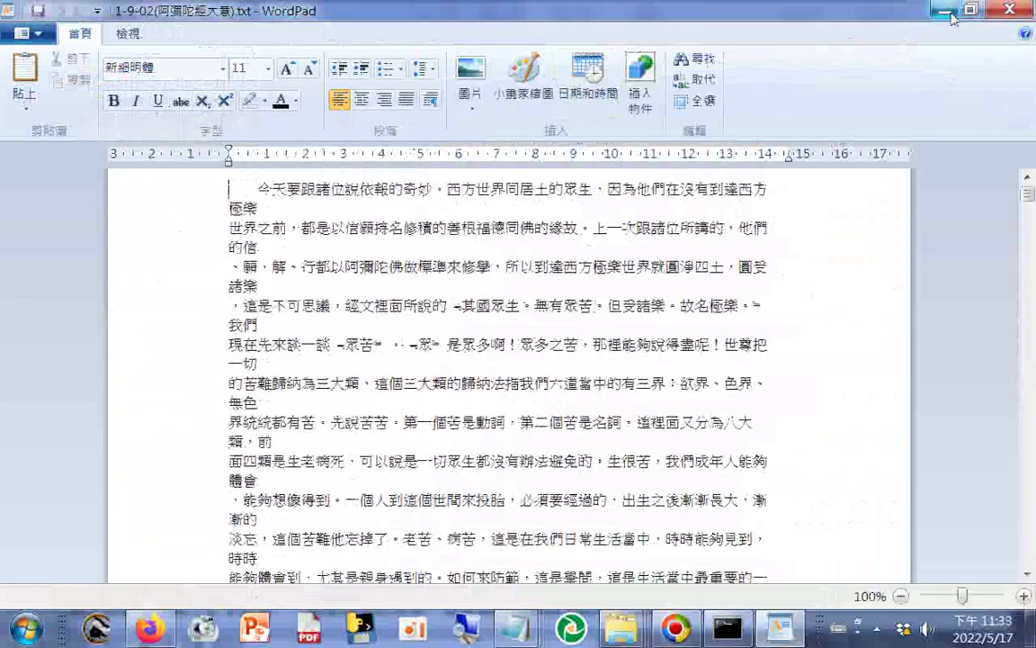
# Step: Close the remaining WordPad windows of the 1-9 text files to get back to the untitled Notepad document
pyautogui.click(1008, 12)
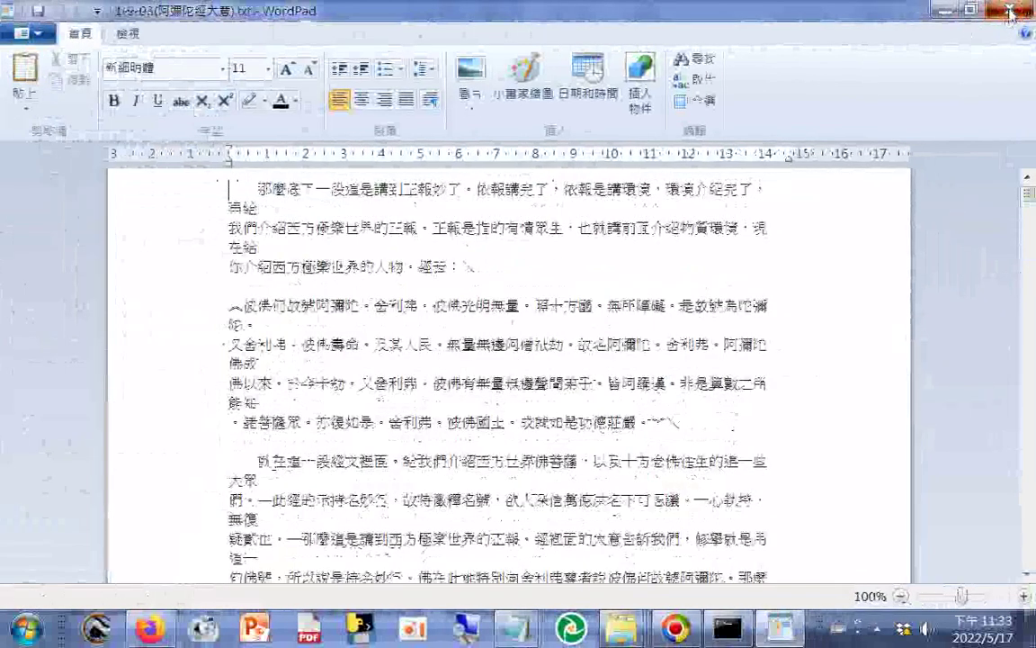
pyautogui.click(1008, 12)
pyautogui.doubleClick(566, 201)
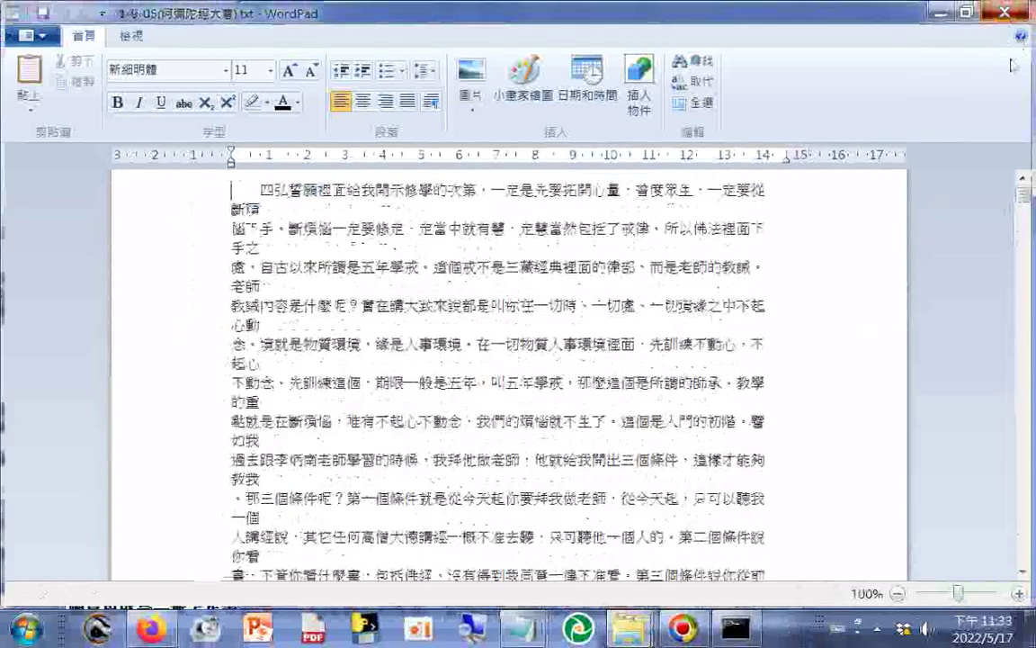
pyautogui.click(1006, 11)
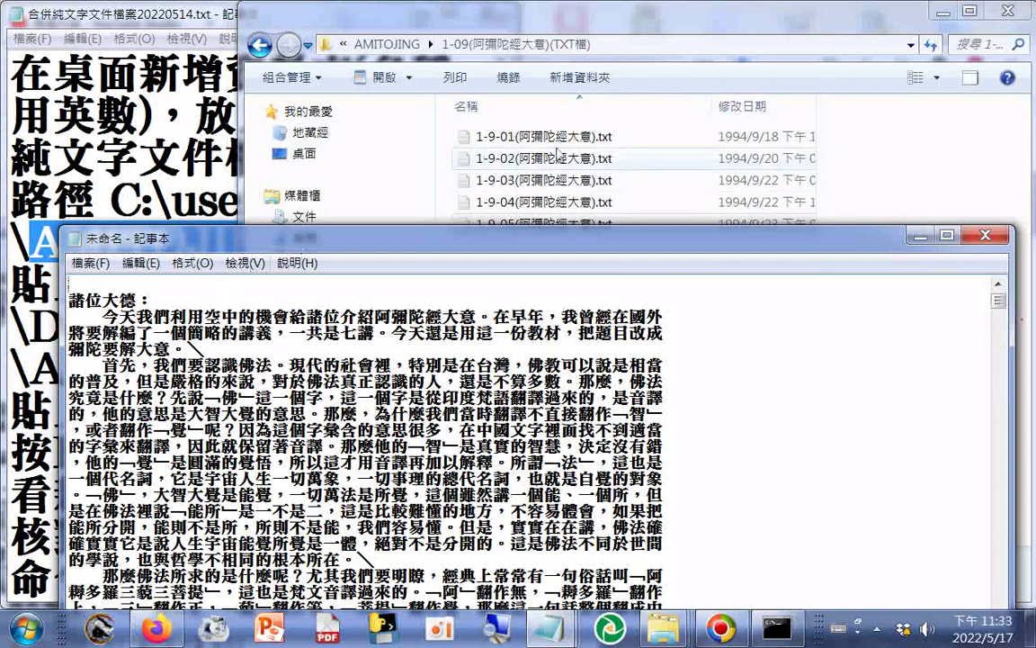
# Step: Copy the file name 1-9-01(阿彌陀經大意) and paste it as a heading line above 諸位大德 in the untitled Notepad document
pyautogui.click(506, 142)
pyautogui.rightClick(505, 142)
pyautogui.press('m')
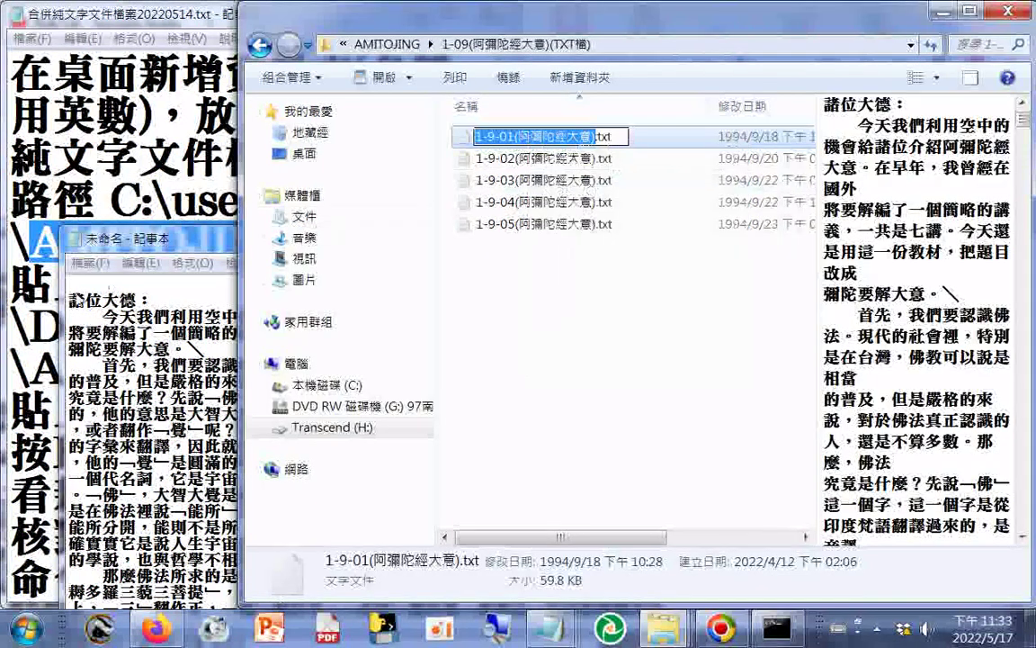
pyautogui.hotkey('ctrl', 'c')
pyautogui.rightClick(132, 290)
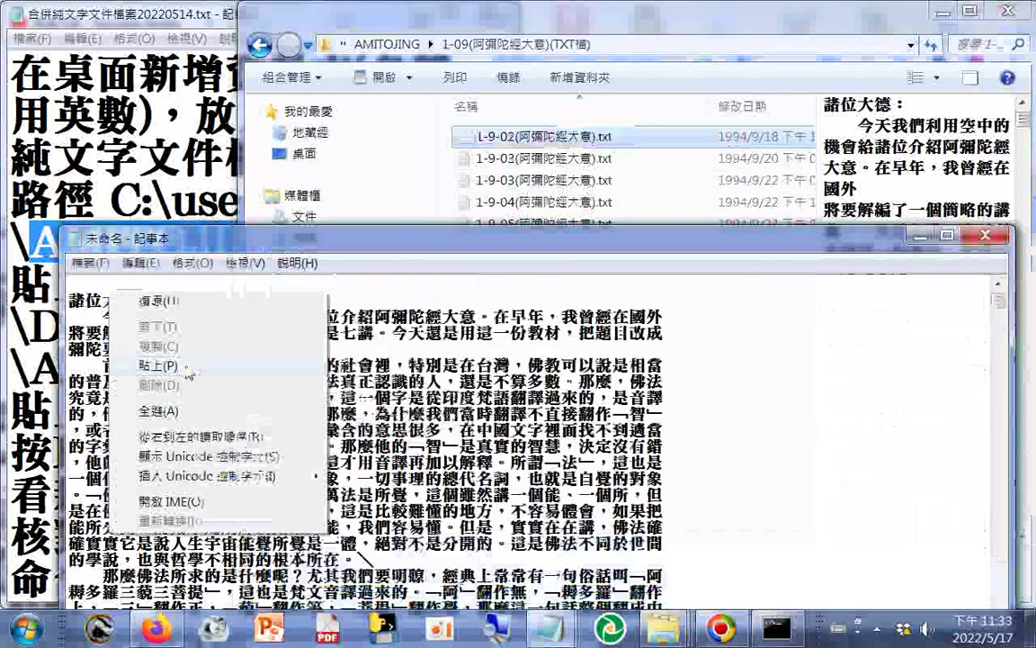
pyautogui.click(160, 363)
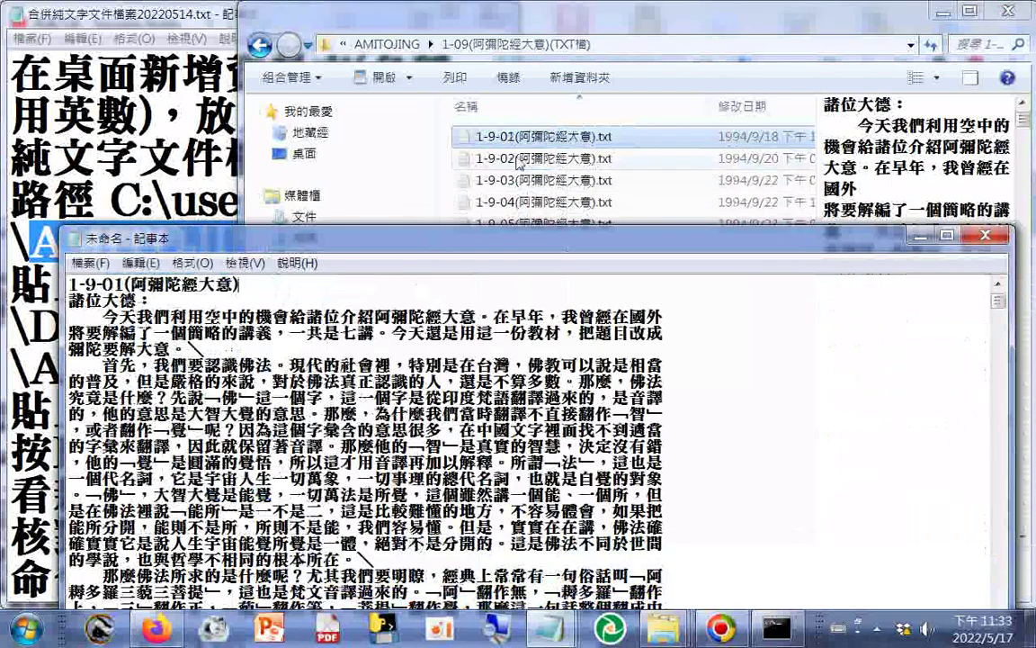
# Step: Copy the file name 1-9-02(阿彌陀經大意) without its extension and move the untitled Notepad window higher on the desktop
pyautogui.click(517, 161)
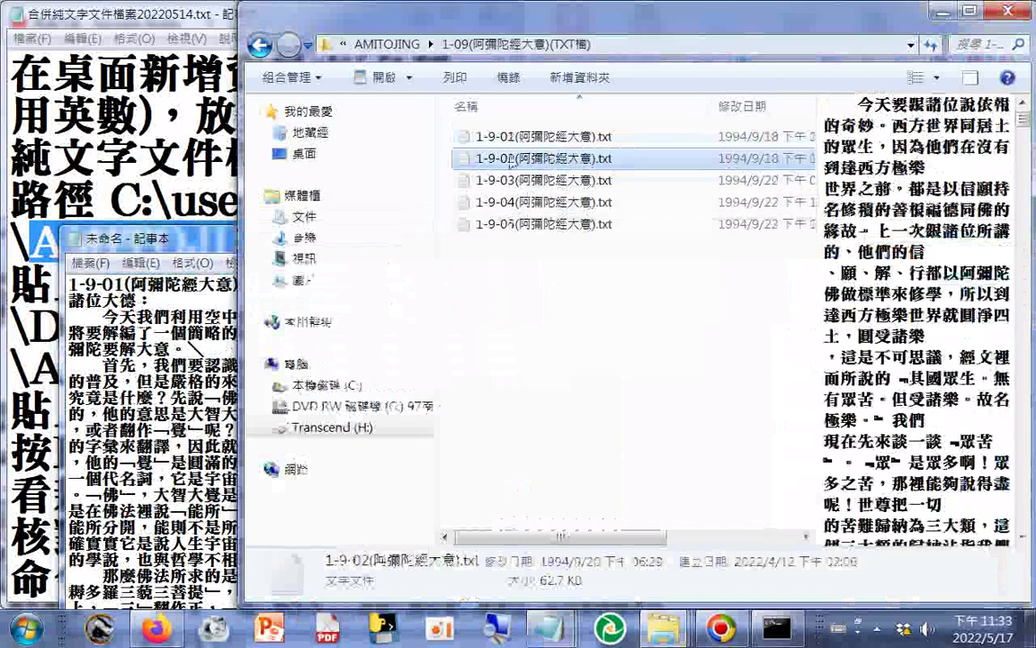
pyautogui.click(510, 159)
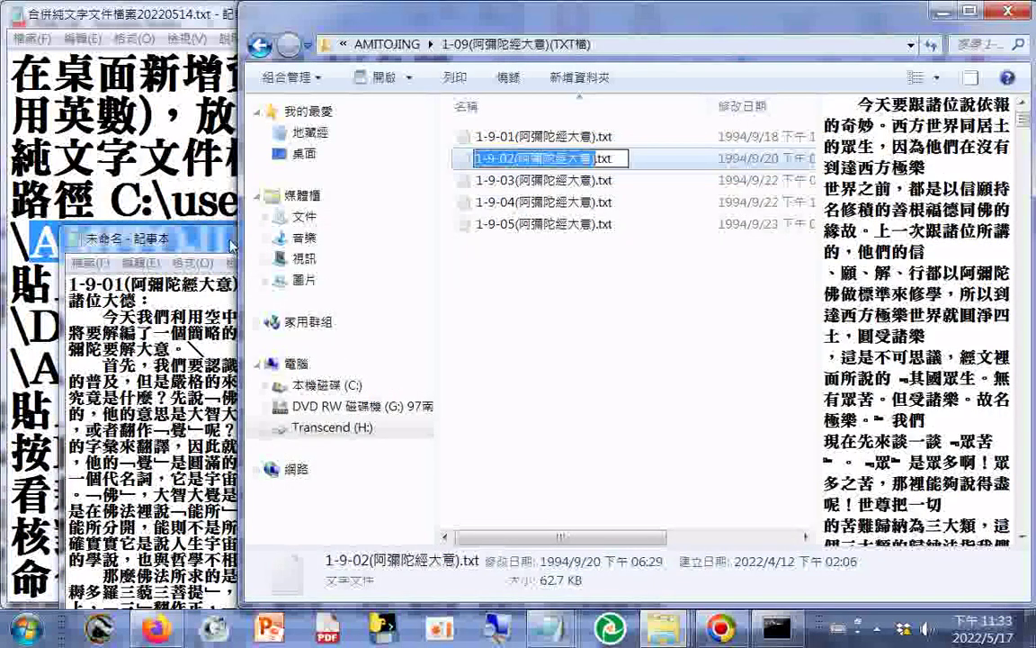
pyautogui.moveTo(232, 244); pyautogui.dragTo(268, 84)
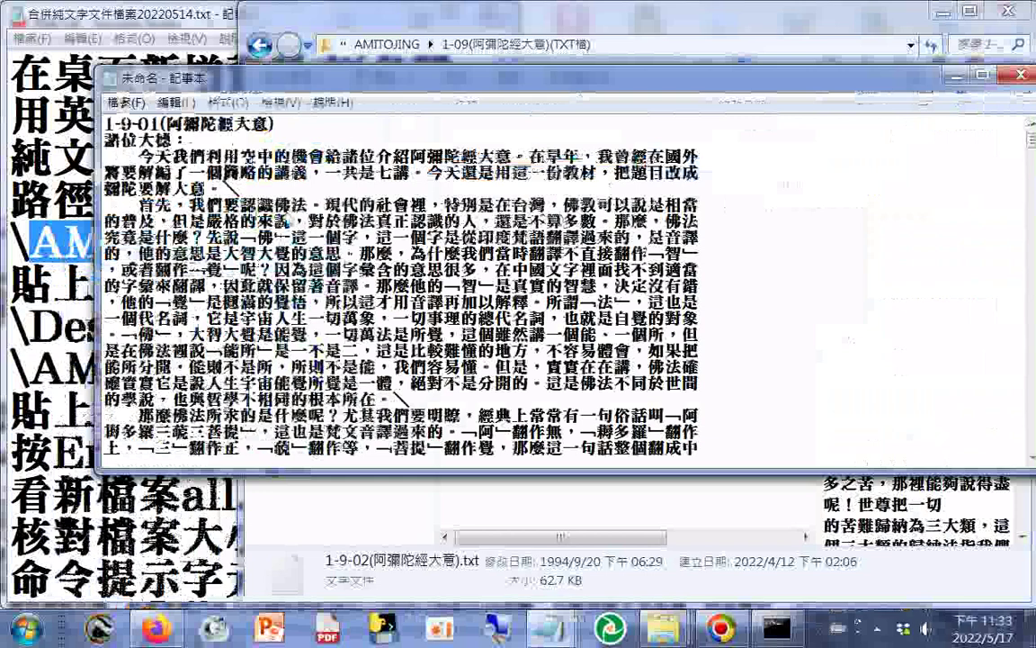
# Step: Look through the merged text in the untitled Notepad document for the place where the 1-9-02(阿彌陀經大意) section begins
pyautogui.hotkey('ctrl', 'End')
pyautogui.hotkey('ctrl', 'v')
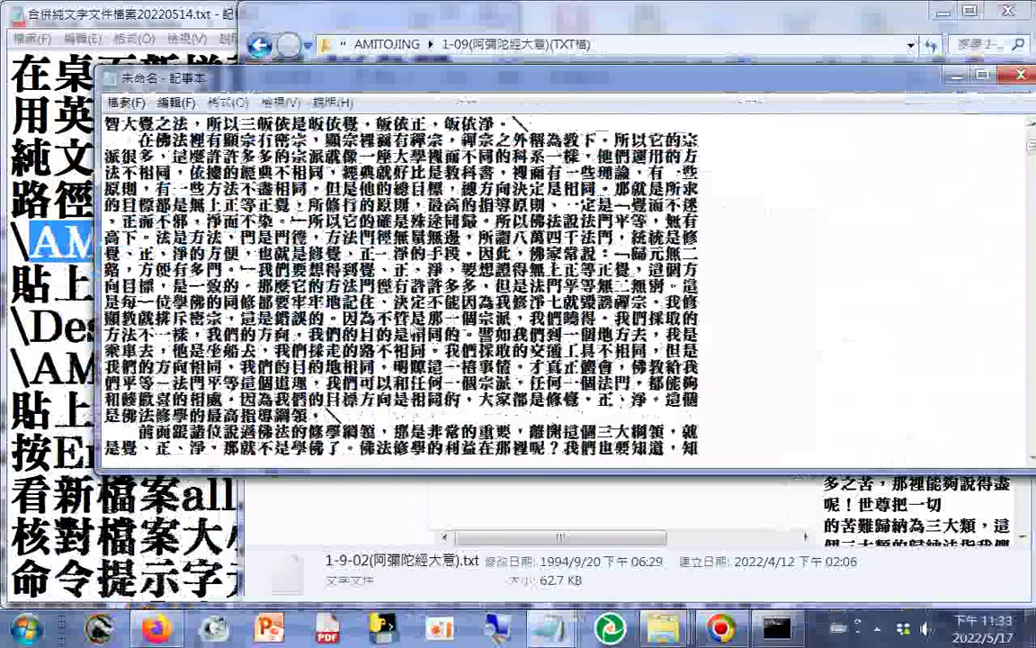
pyautogui.hotkey('ctrl', 'v')
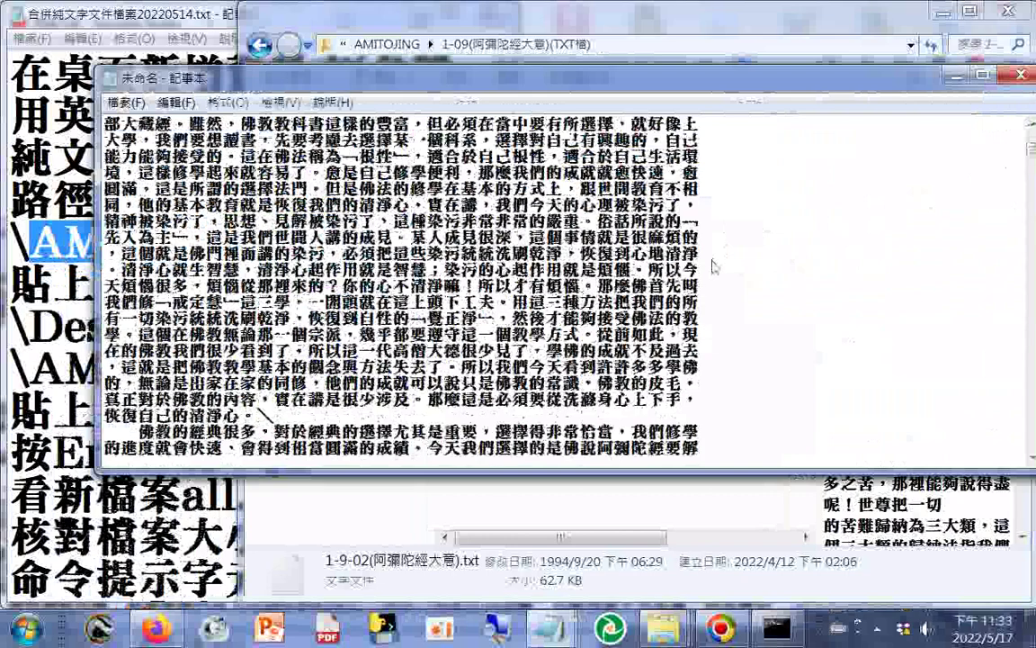
pyautogui.hotkey('ctrl', 'v')
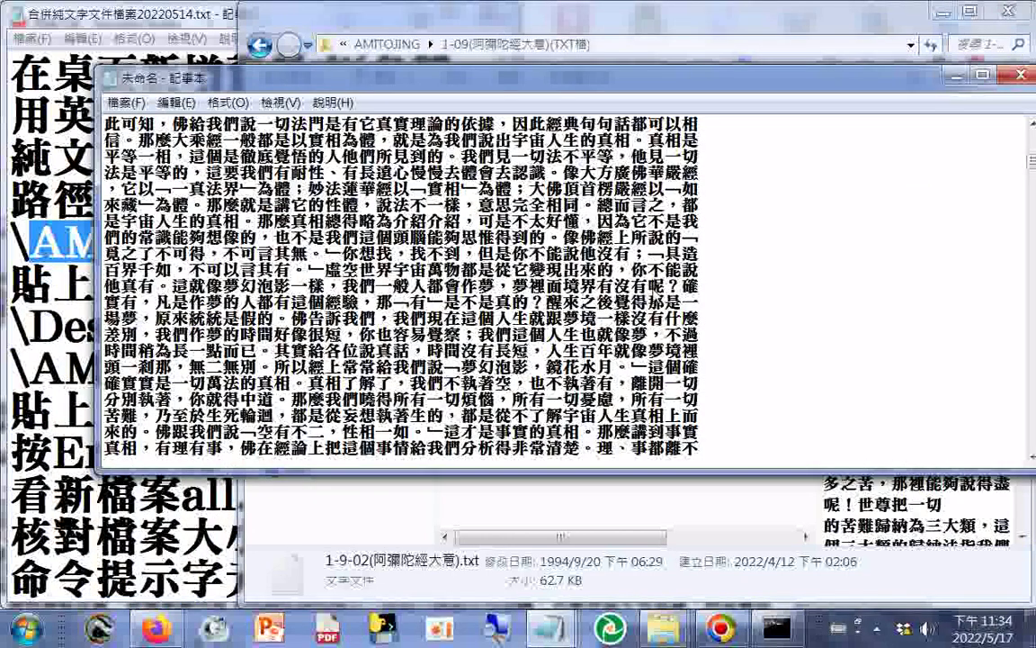
pyautogui.hotkey('ctrl', 'v')
pyautogui.hotkey('ctrl', 'v')
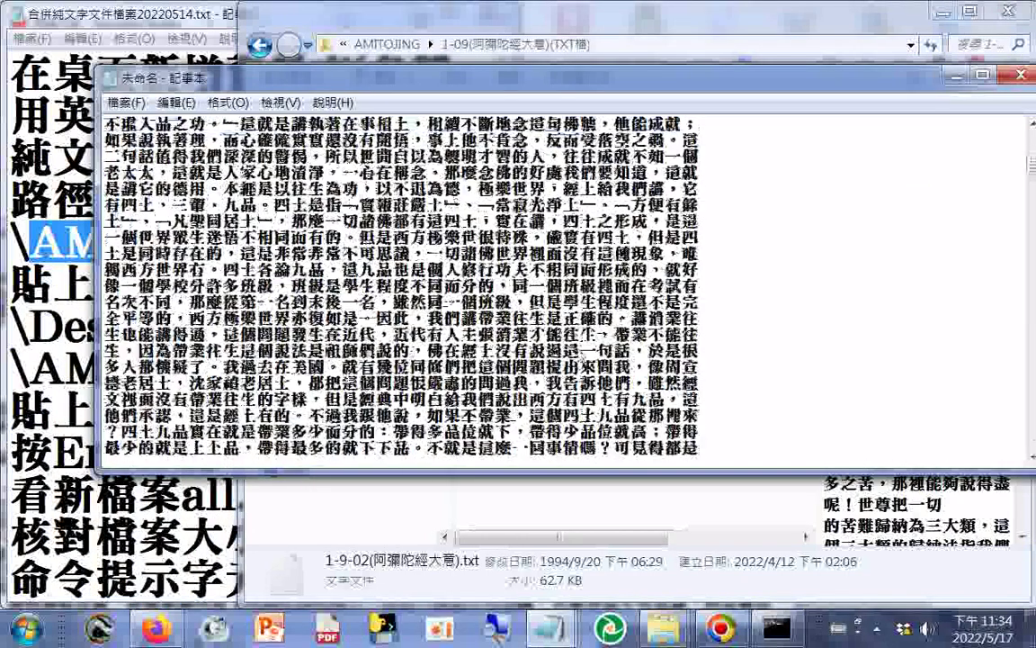
pyautogui.hotkey('ctrl', 'v')
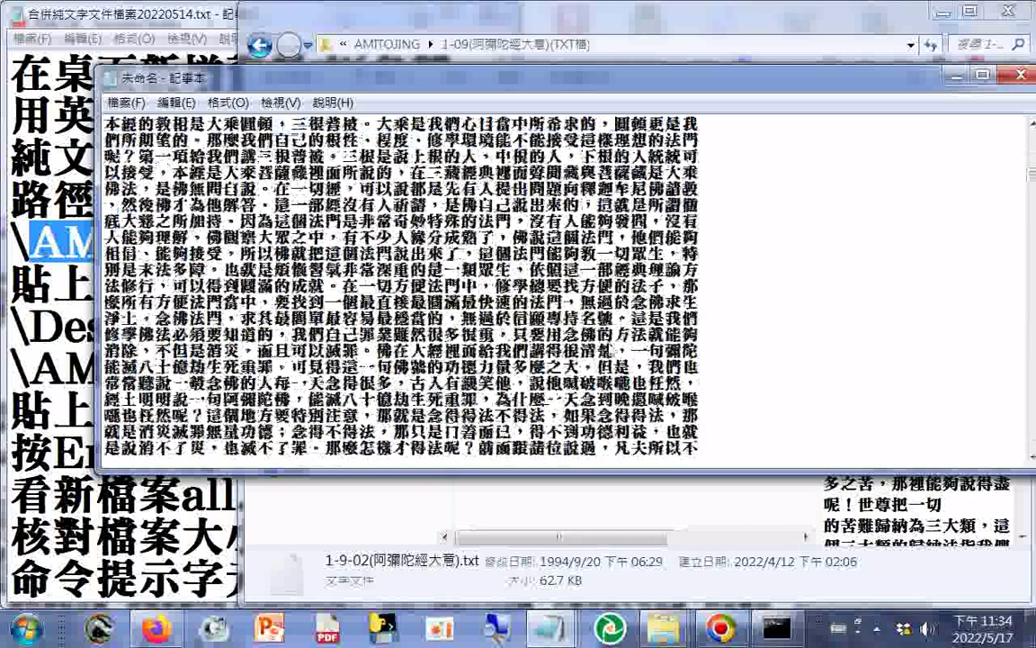
pyautogui.hotkey('ctrl', 'v')
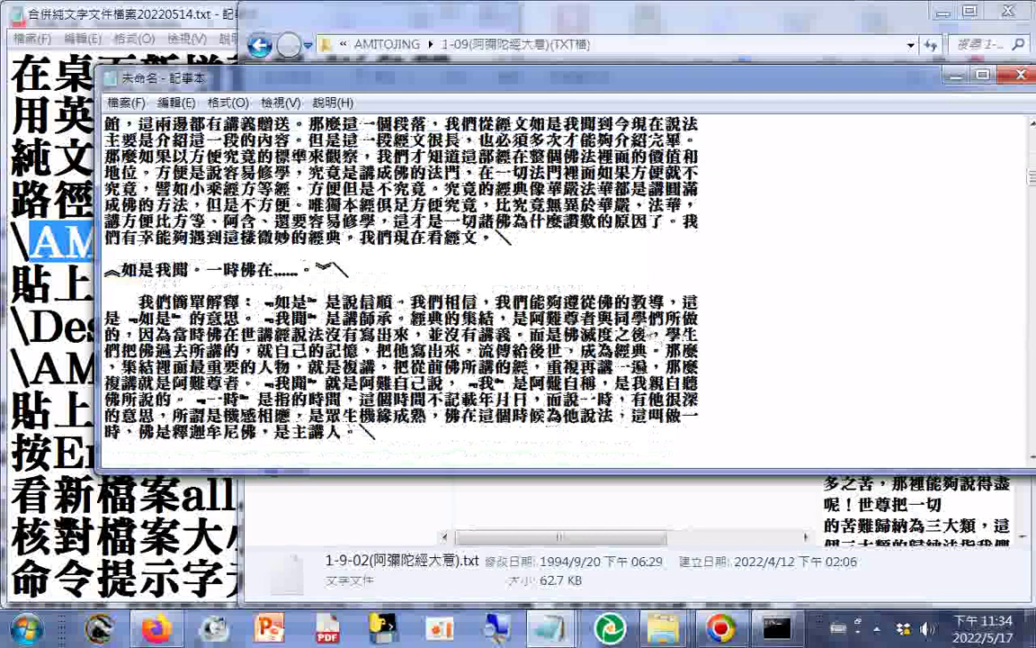
pyautogui.scroll(-2, 646, 331)
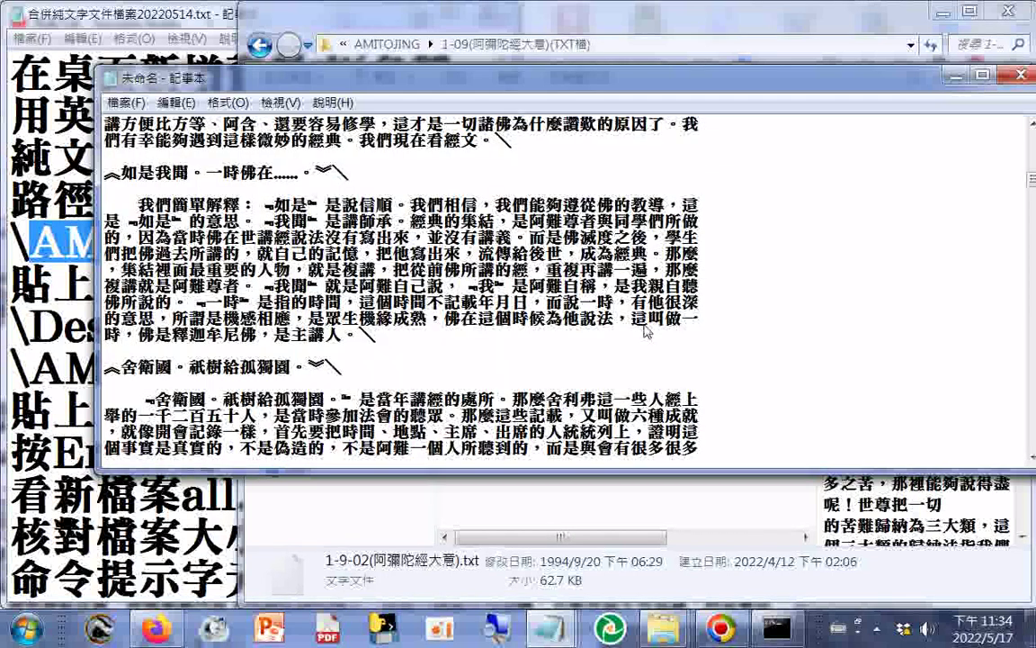
pyautogui.scroll(-3, 646, 331)
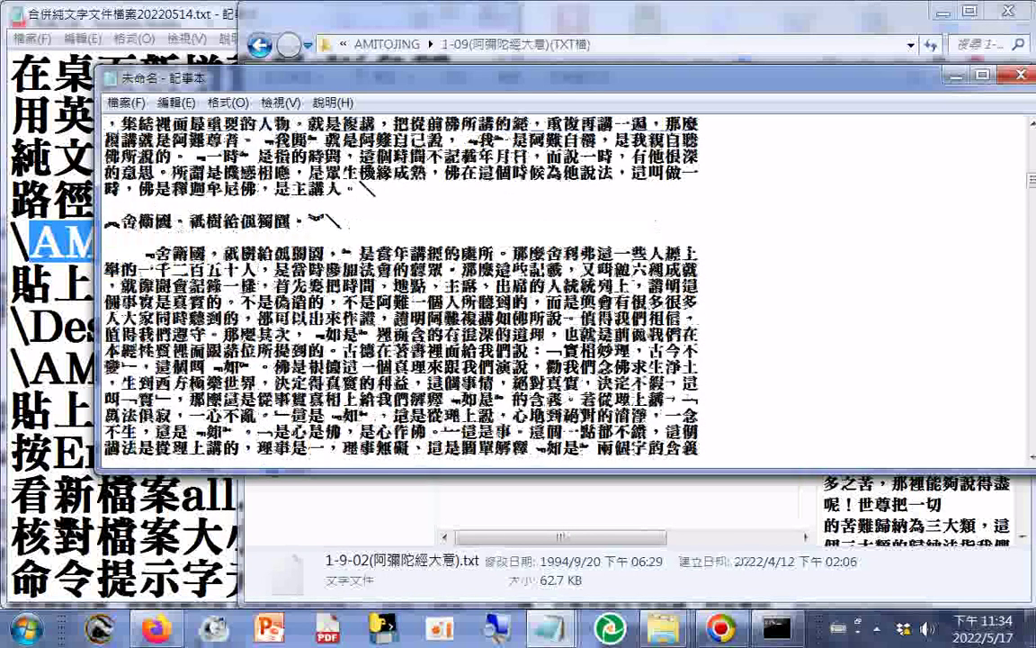
pyautogui.scroll(-5, 646, 331)
pyautogui.scroll(-5, 402, 287)
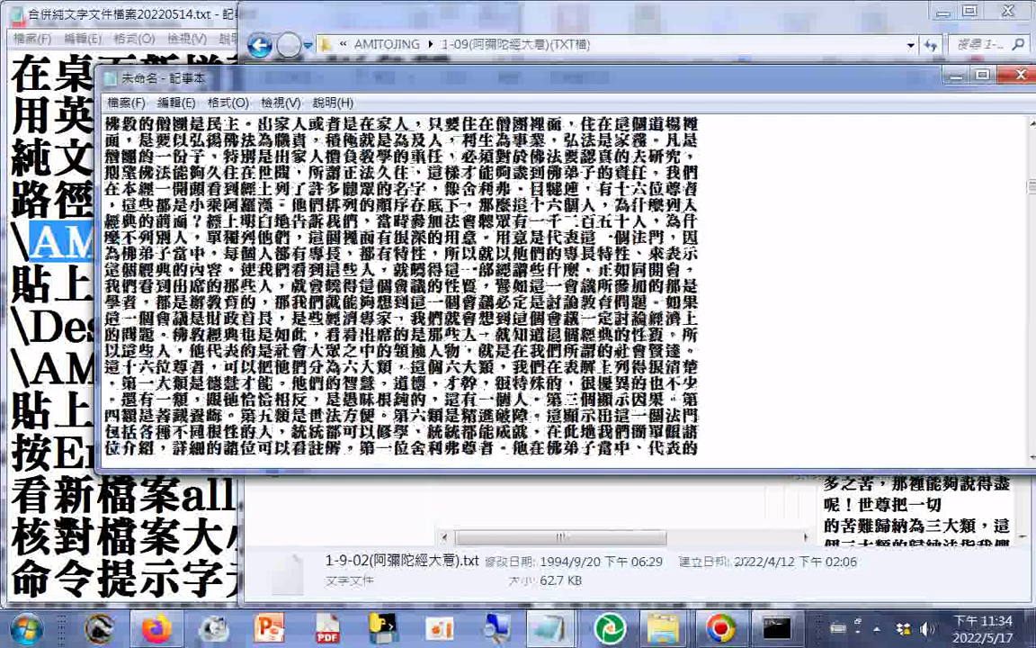
pyautogui.scroll(-5, 402, 287)
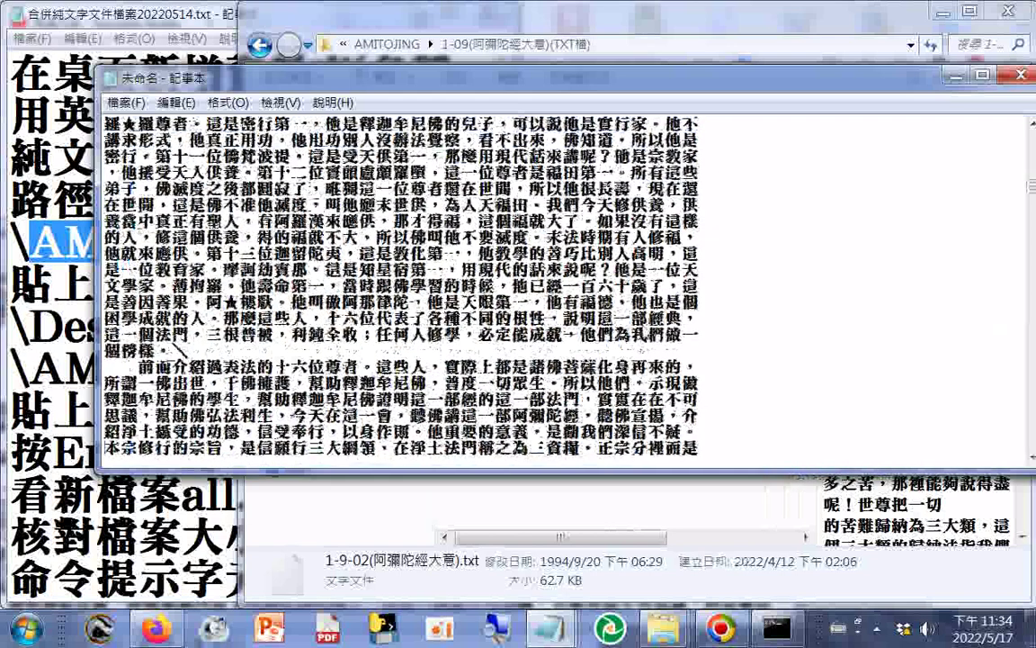
pyautogui.scroll(-5, 402, 287)
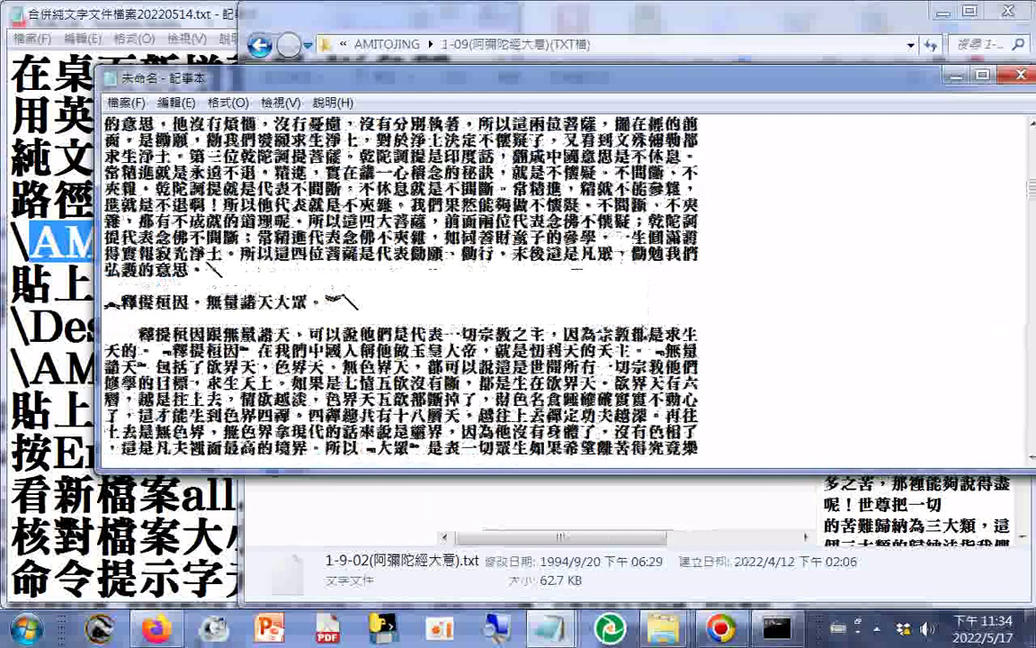
pyautogui.scroll(-1, 402, 287)
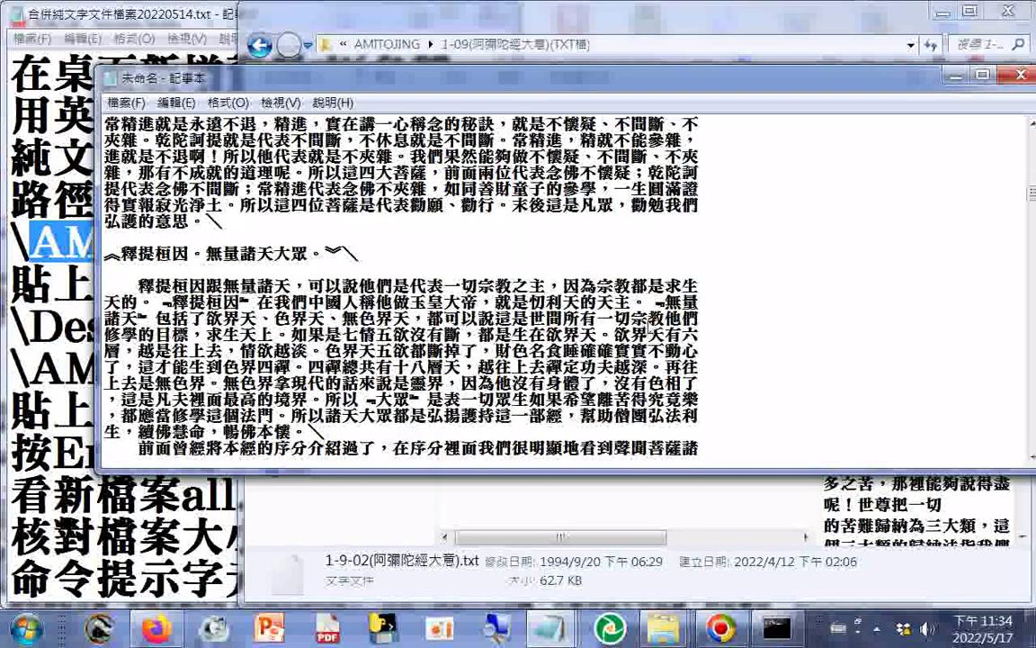
pyautogui.scroll(-10, 650, 331)
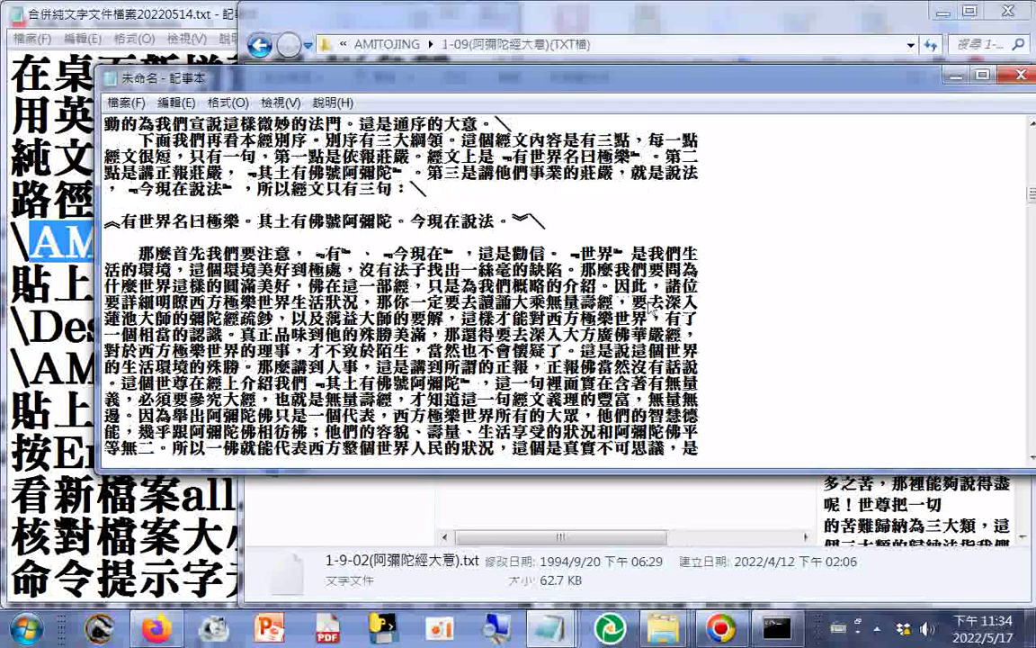
pyautogui.scroll(-1, 653, 307)
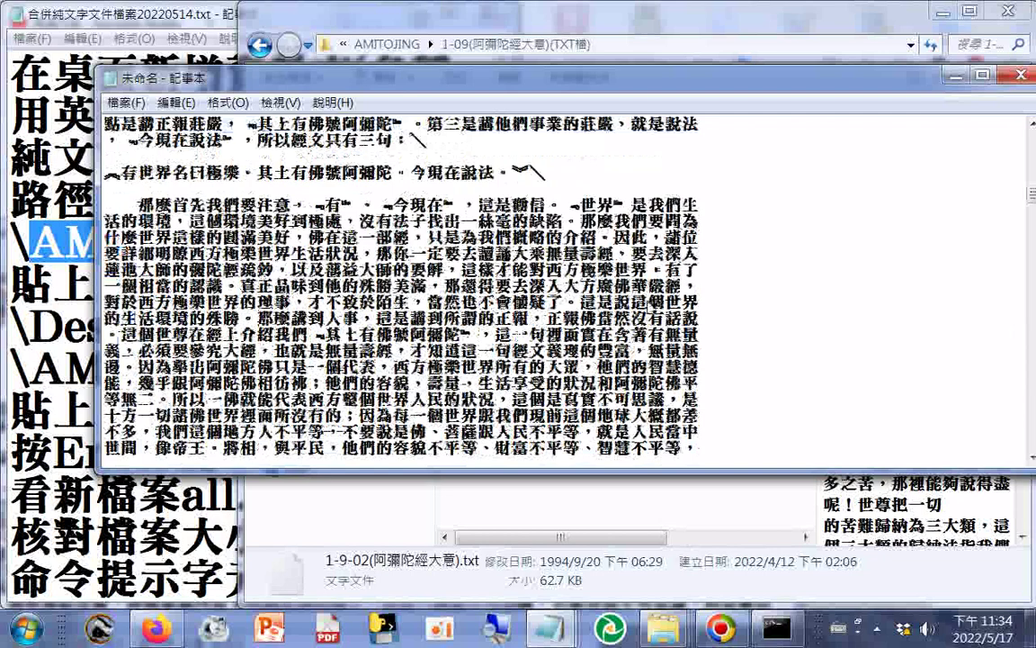
pyautogui.scroll(-8, 653, 305)
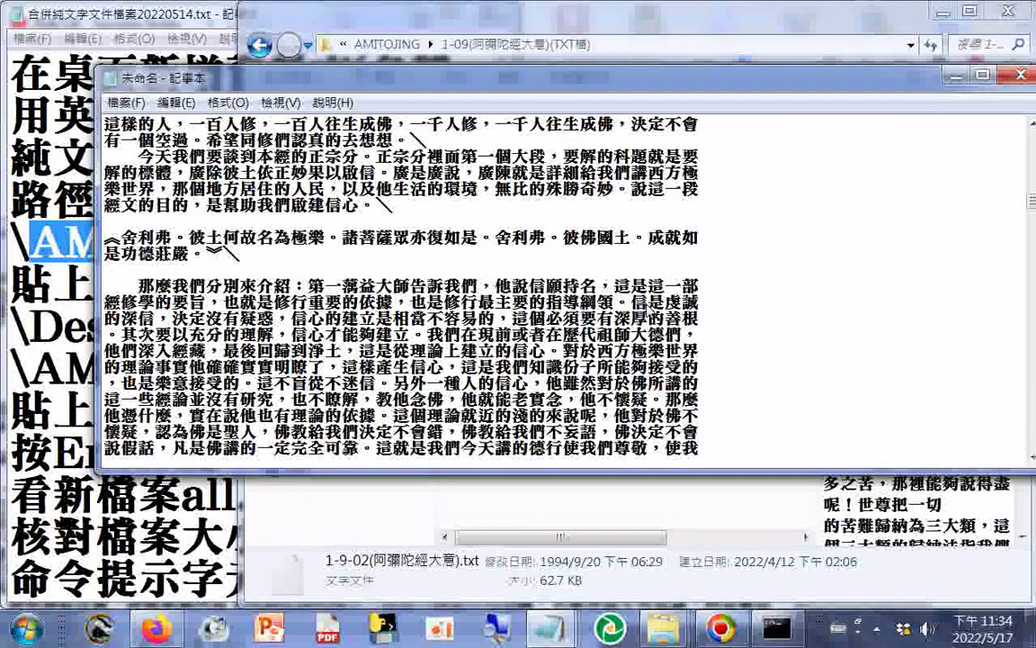
pyautogui.scroll(-8, 400, 287)
pyautogui.scroll(-8, 400, 286)
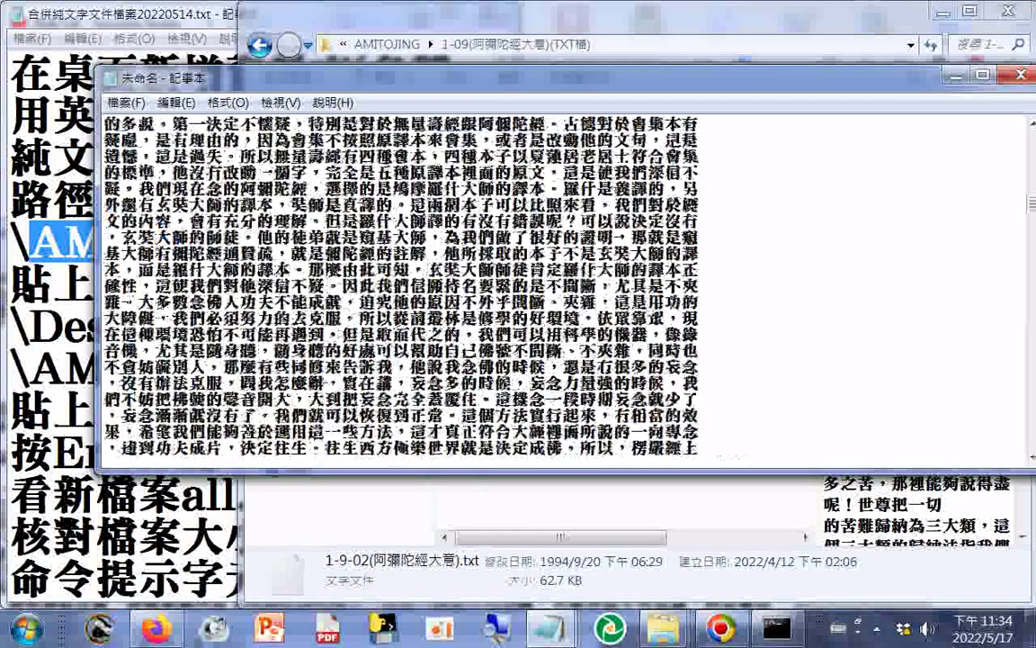
pyautogui.scroll(-8, 566, 286)
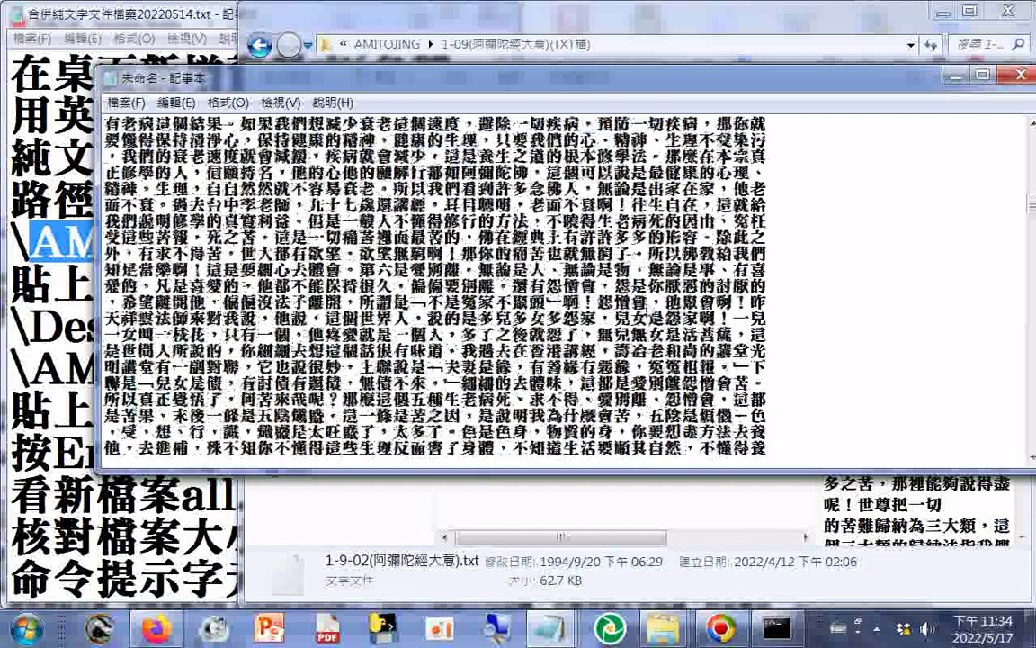
pyautogui.scroll(-8, 435, 286)
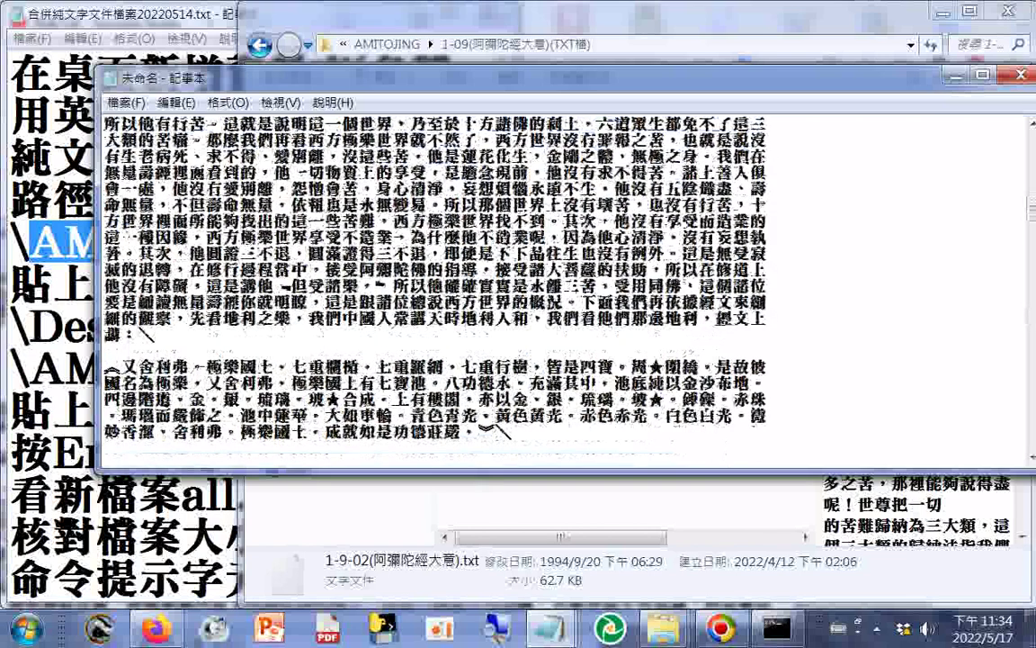
pyautogui.scroll(-8, 435, 286)
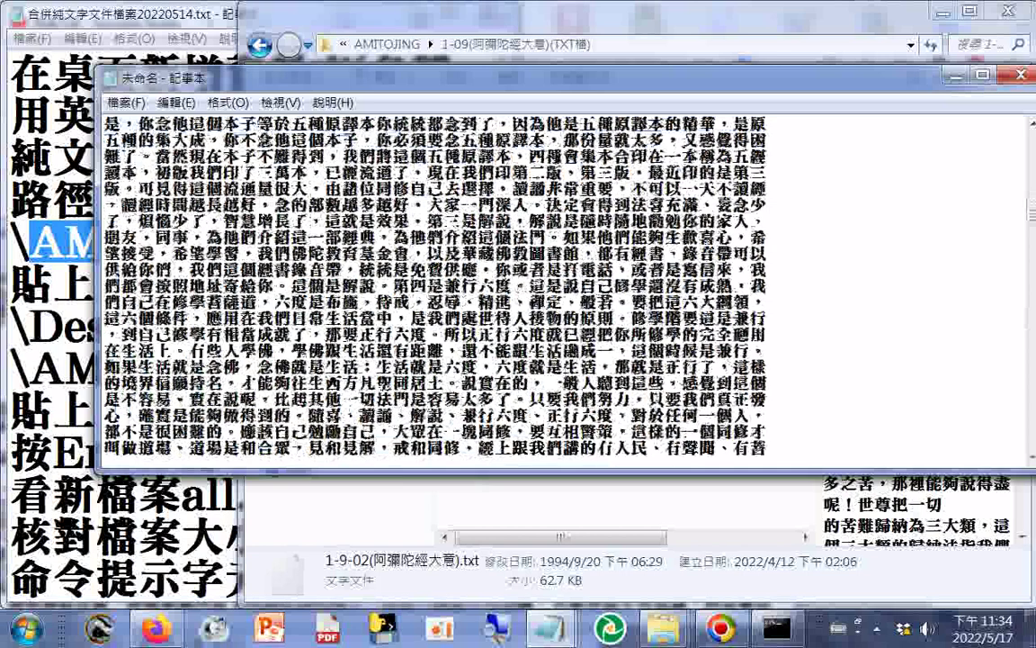
pyautogui.scroll(-8, 436, 286)
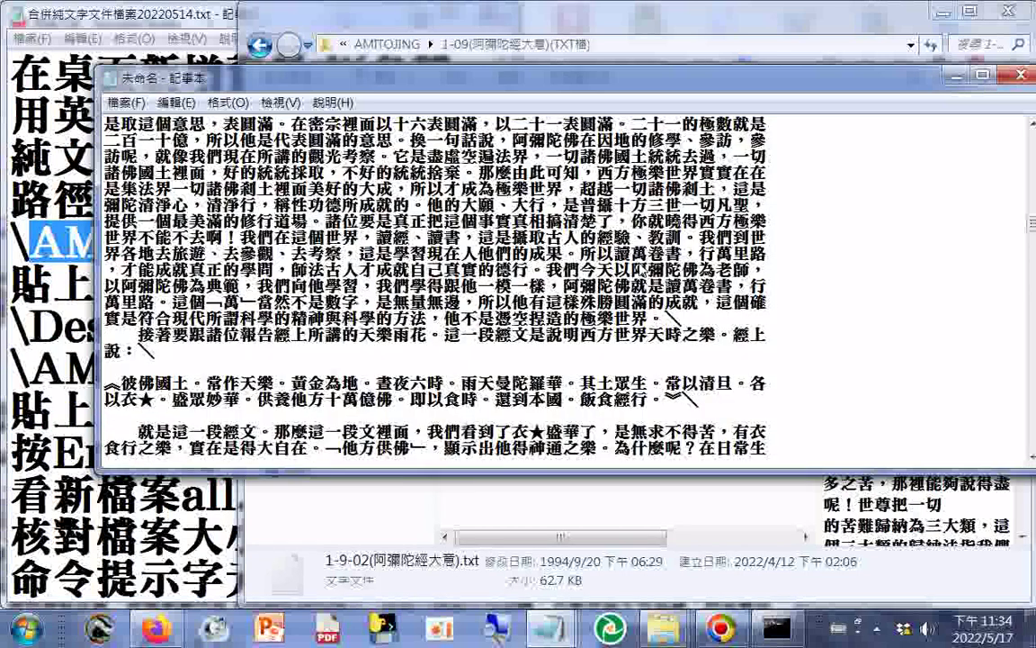
pyautogui.scroll(-8, 435, 286)
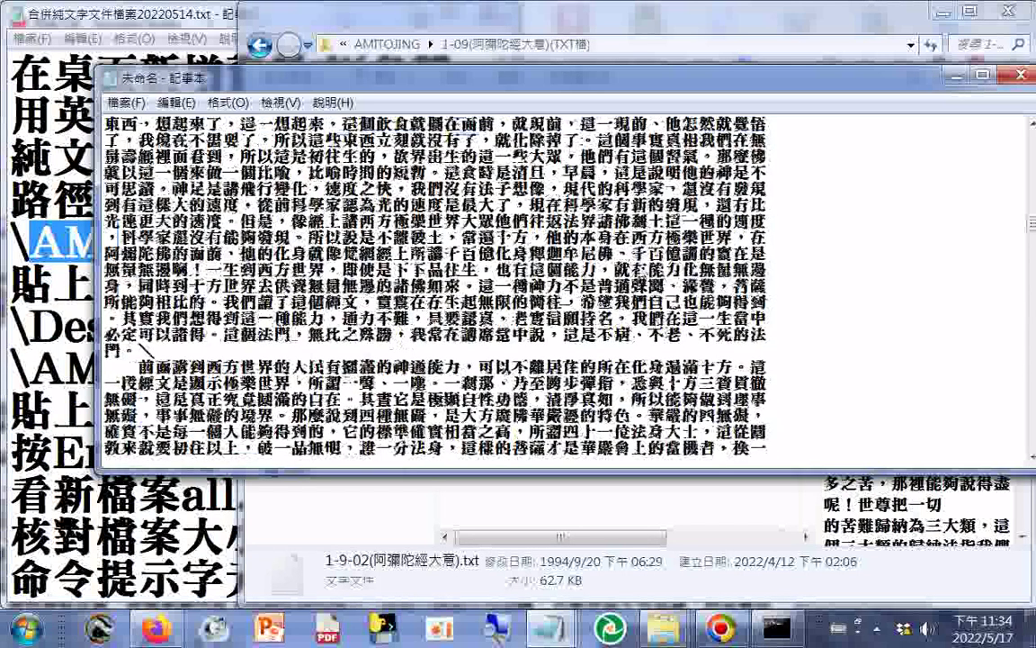
pyautogui.scroll(-8, 435, 286)
pyautogui.scroll(-8, 436, 286)
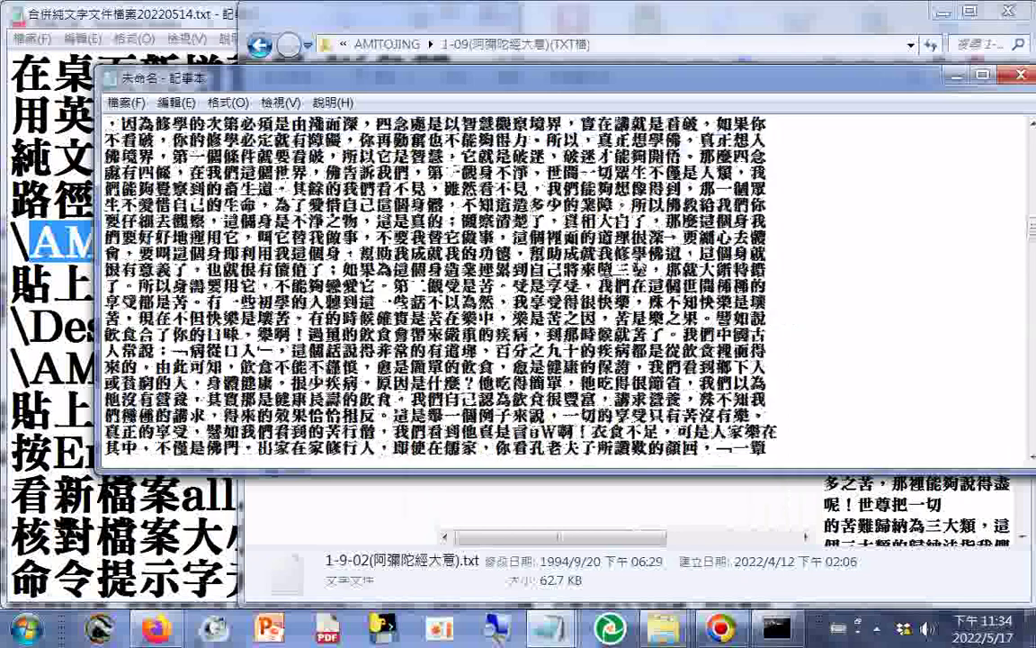
pyautogui.scroll(-8, 295, 252)
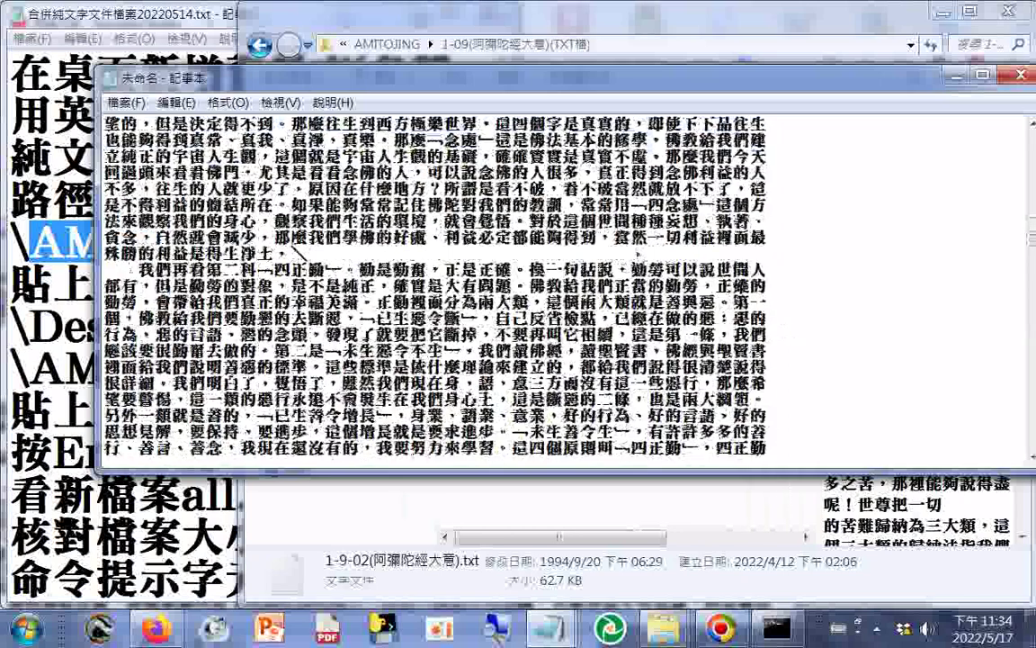
pyautogui.scroll(-8, 295, 254)
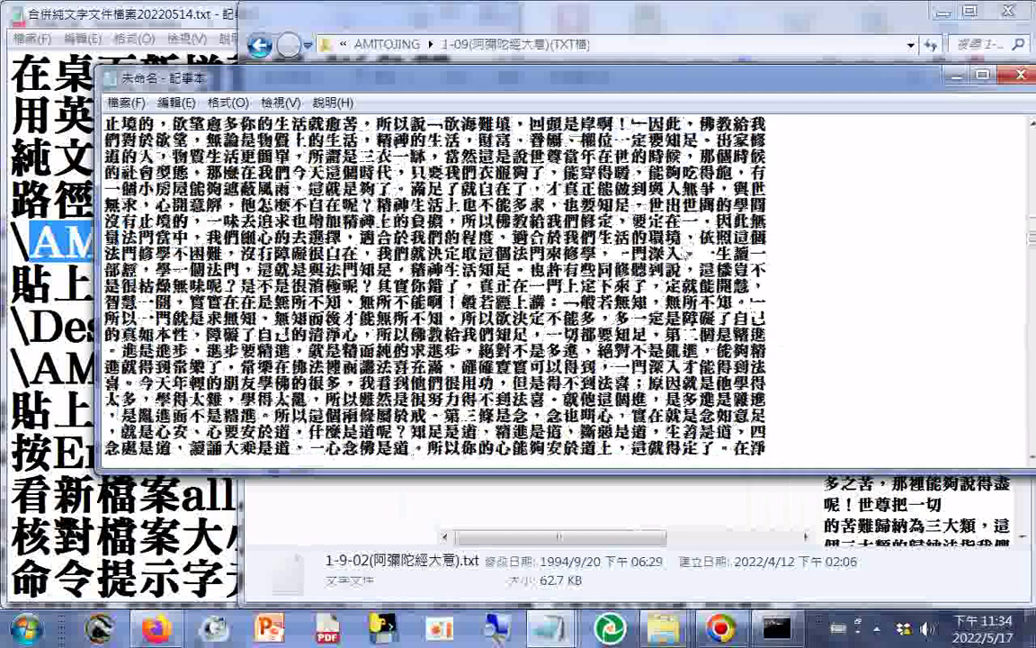
pyautogui.scroll(-8, 664, 255)
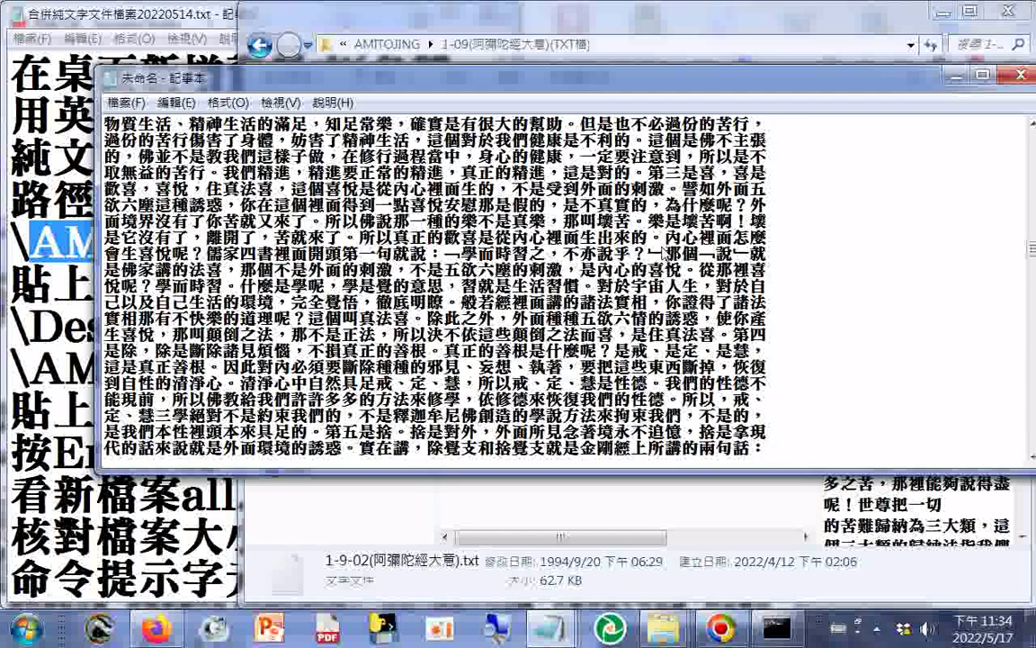
pyautogui.scroll(-8, 664, 254)
pyautogui.scroll(-8, 664, 255)
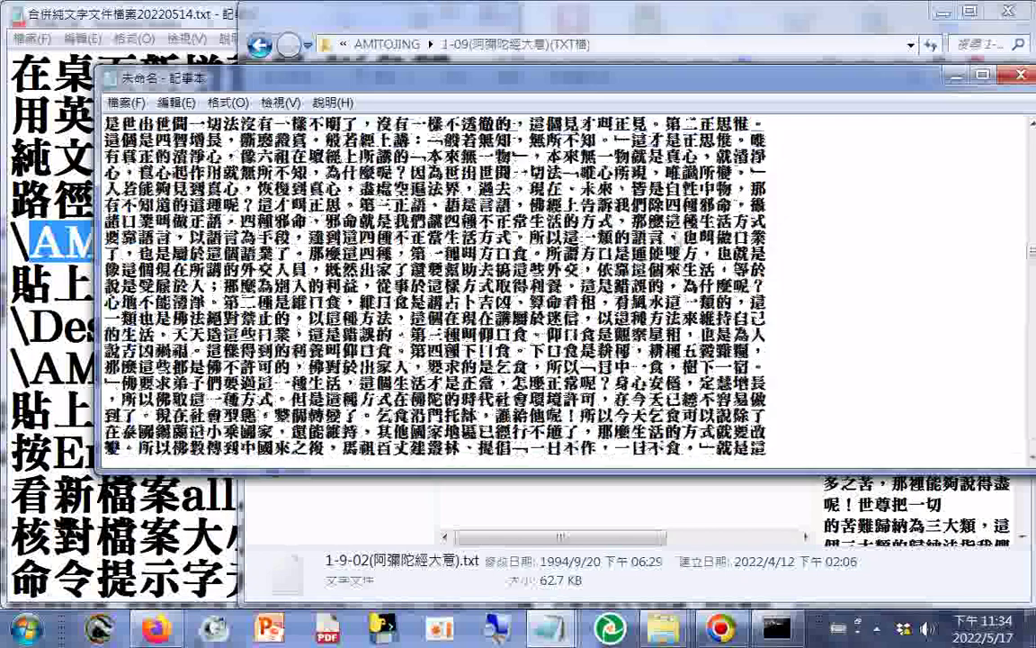
pyautogui.scroll(-8, 664, 254)
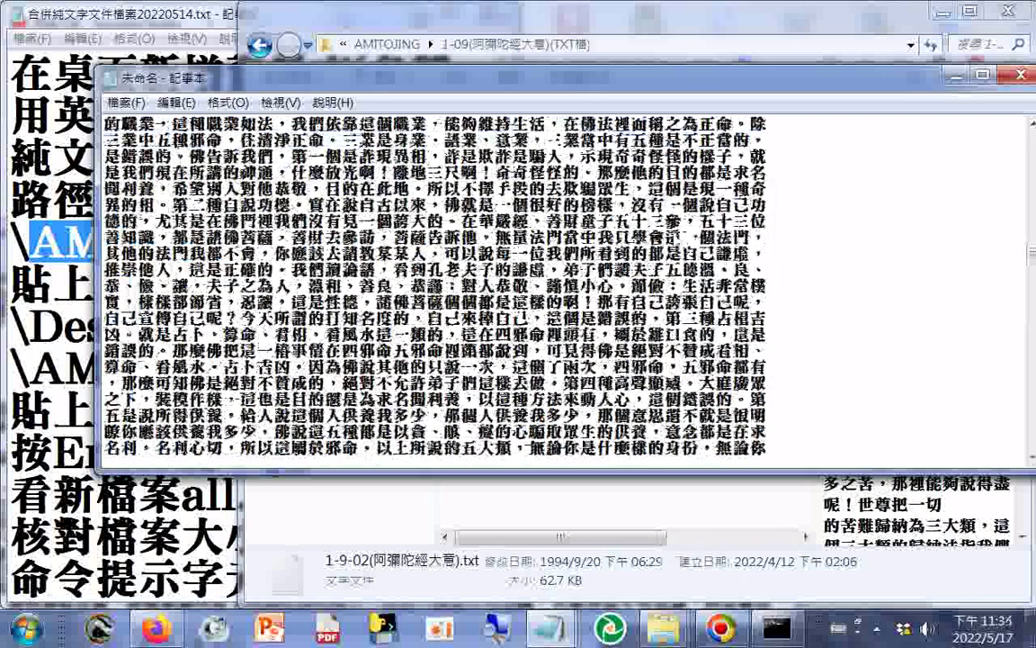
pyautogui.scroll(-8, 663, 254)
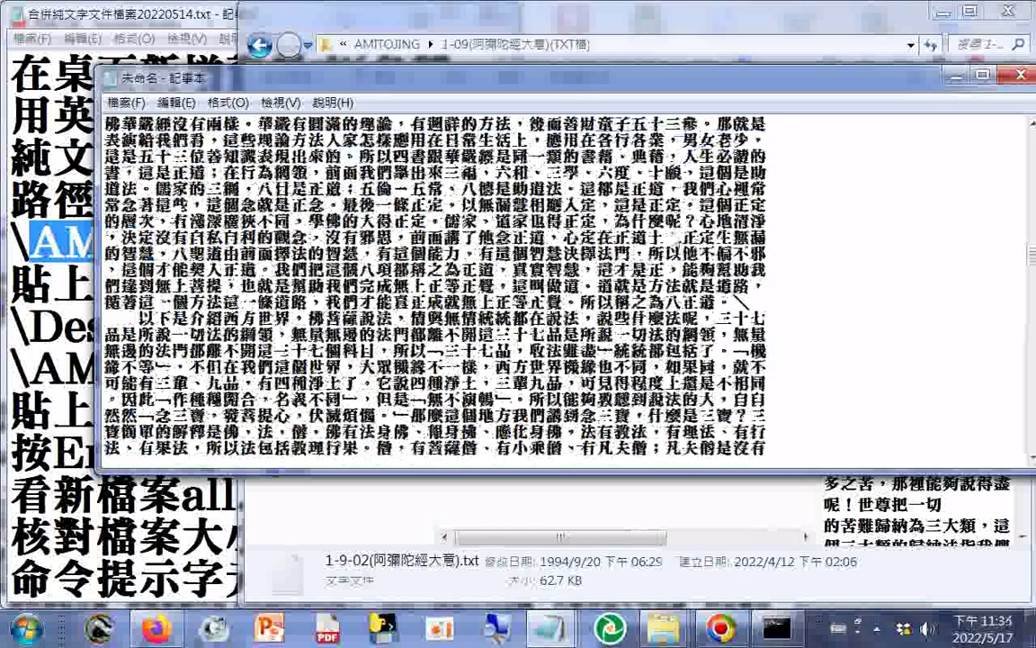
pyautogui.scroll(-8, 677, 241)
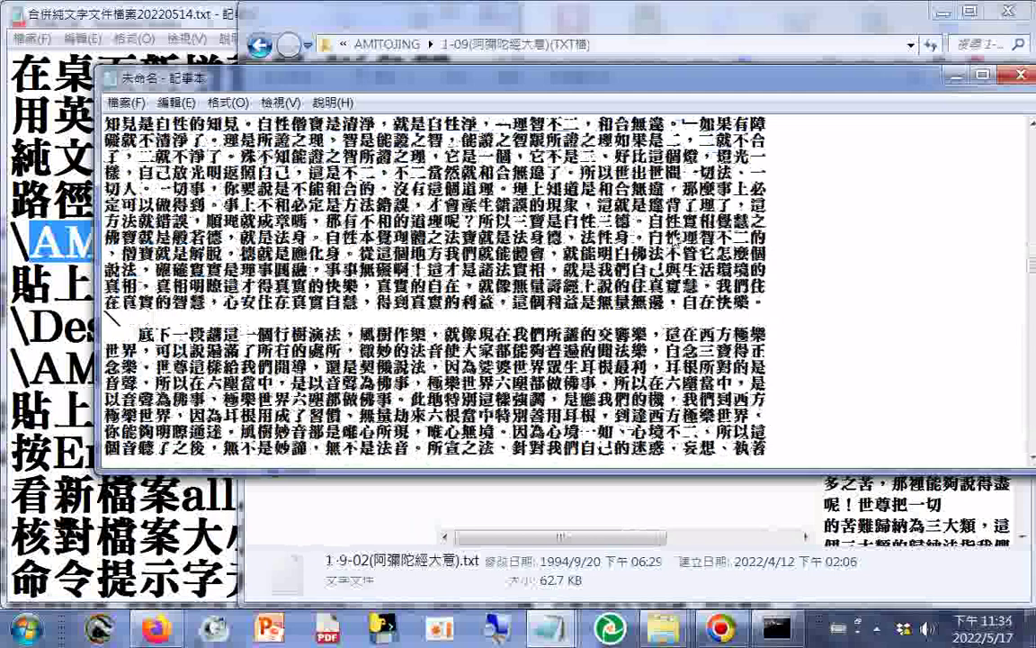
pyautogui.scroll(-8, 676, 241)
pyautogui.scroll(-3, 256, 324)
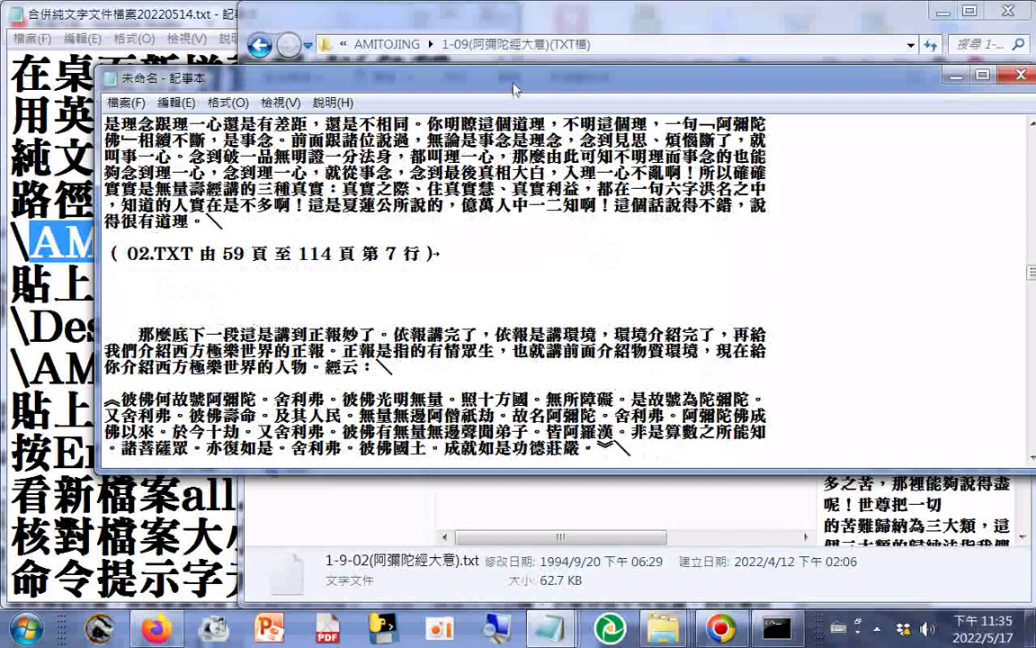
# Step: Move the untitled Notepad window lower to uncover the file list, preview 1-9-01(阿彌陀經大意).txt, and return to the Notepad document
pyautogui.moveTo(513, 88); pyautogui.dragTo(436, 202)
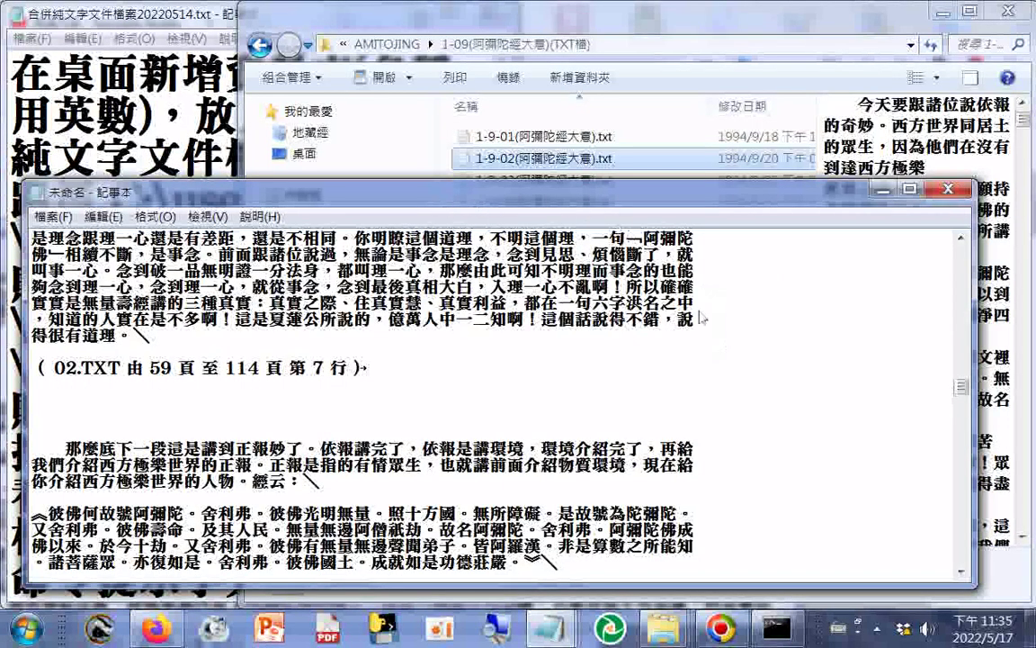
pyautogui.click(592, 136)
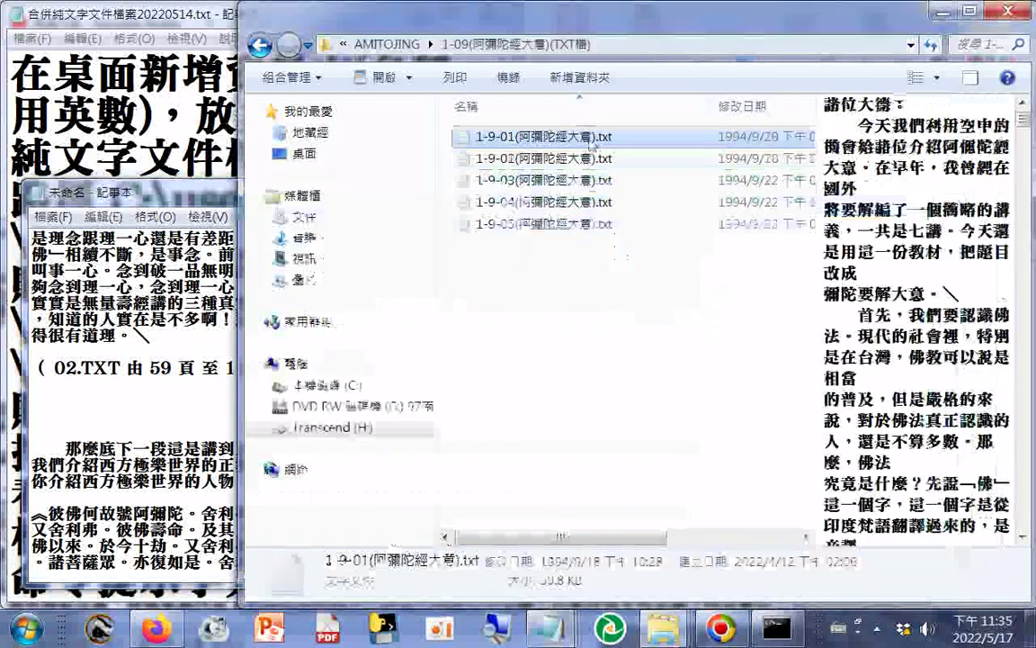
pyautogui.click(144, 301)
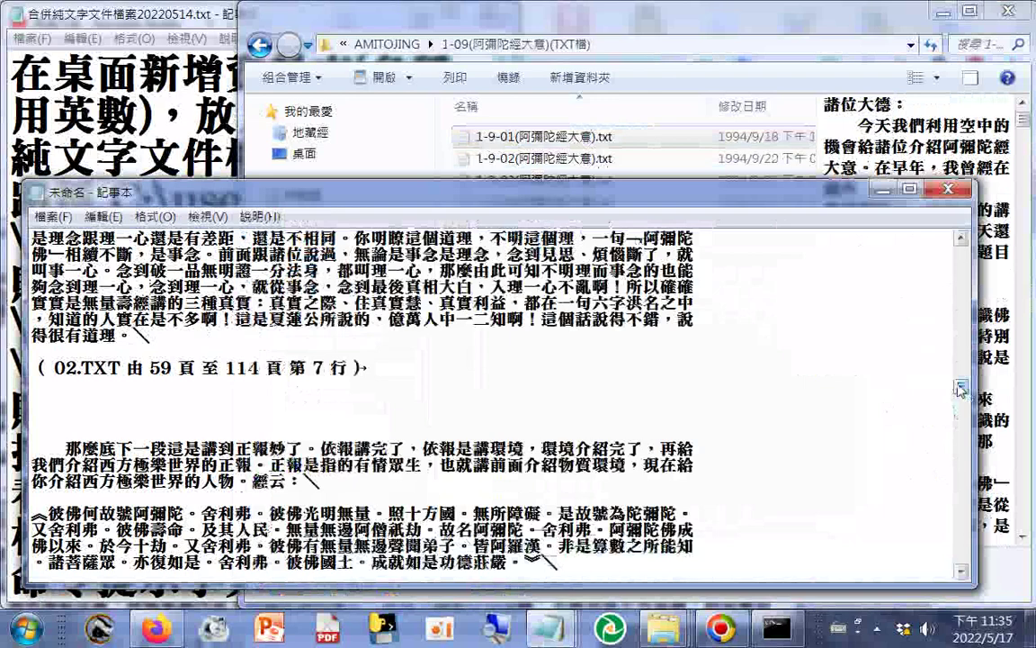
# Step: Paste 1-9-02(阿彌陀經大意) as a heading line below the 01.TXT closing note, directly above the paragraph starting 今天要跟諸位說依報的奇妙
pyautogui.moveTo(960, 389); pyautogui.dragTo(856, 349)
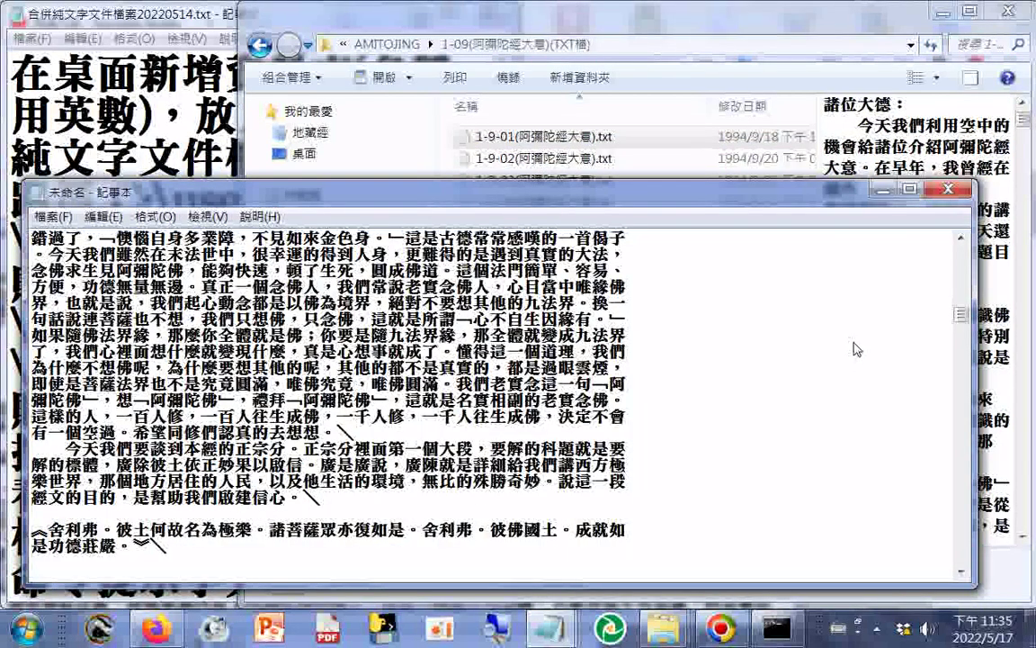
pyautogui.scroll(-2, 856, 349)
pyautogui.scroll(2, 856, 349)
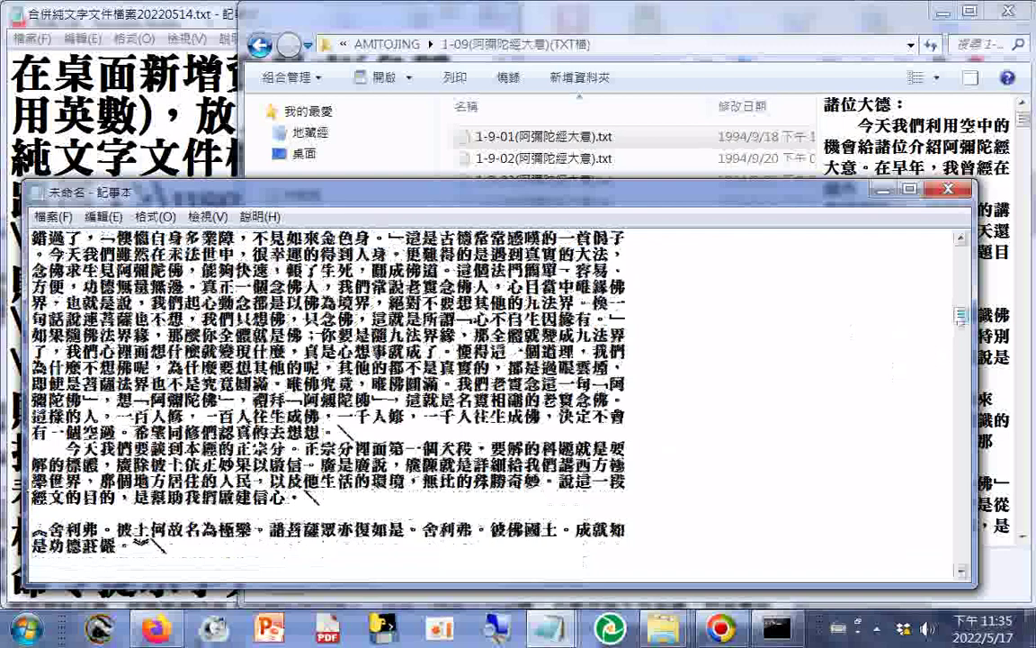
pyautogui.scroll(10, 859, 270)
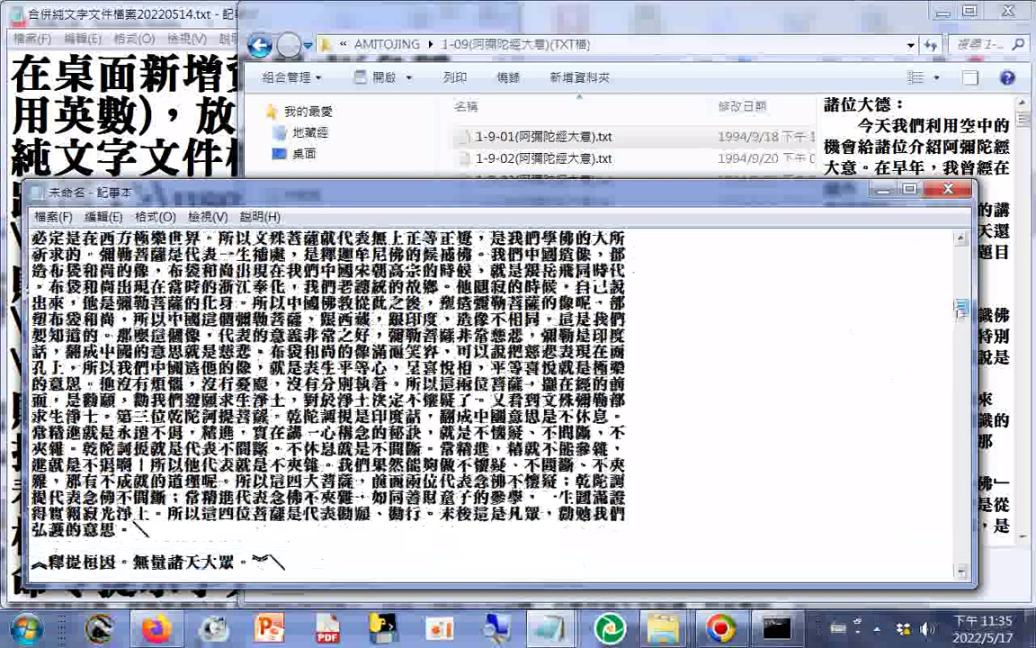
pyautogui.scroll(10, 863, 275)
pyautogui.moveTo(961, 304); pyautogui.dragTo(960, 301)
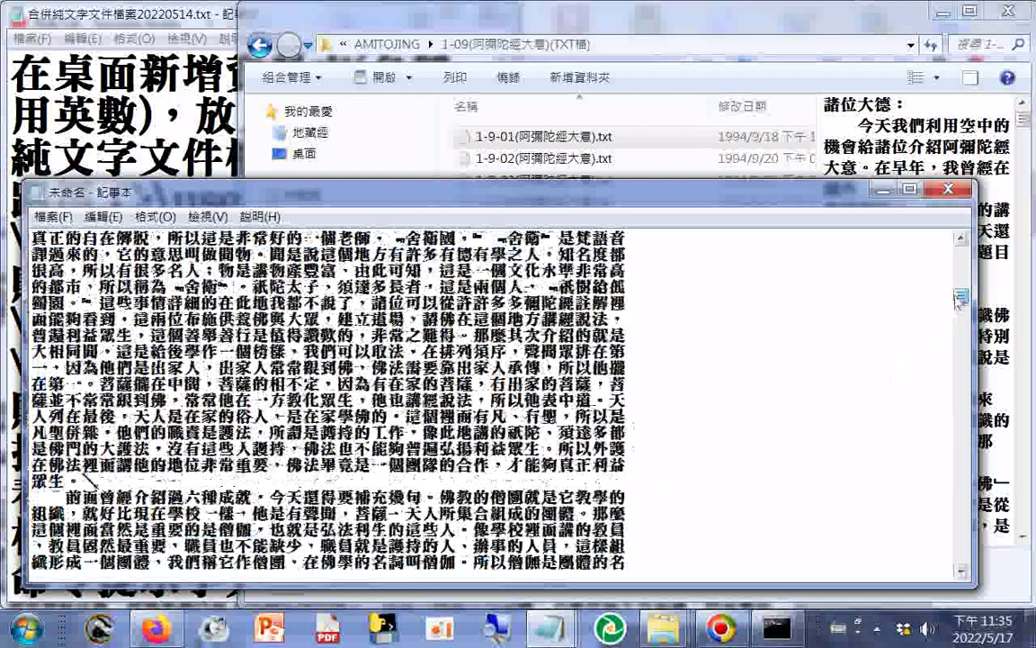
pyautogui.moveTo(961, 301)
pyautogui.mouseDown()
pyautogui.moveTo(955, 285)
pyautogui.moveTo(957, 320)
pyautogui.mouseUp()
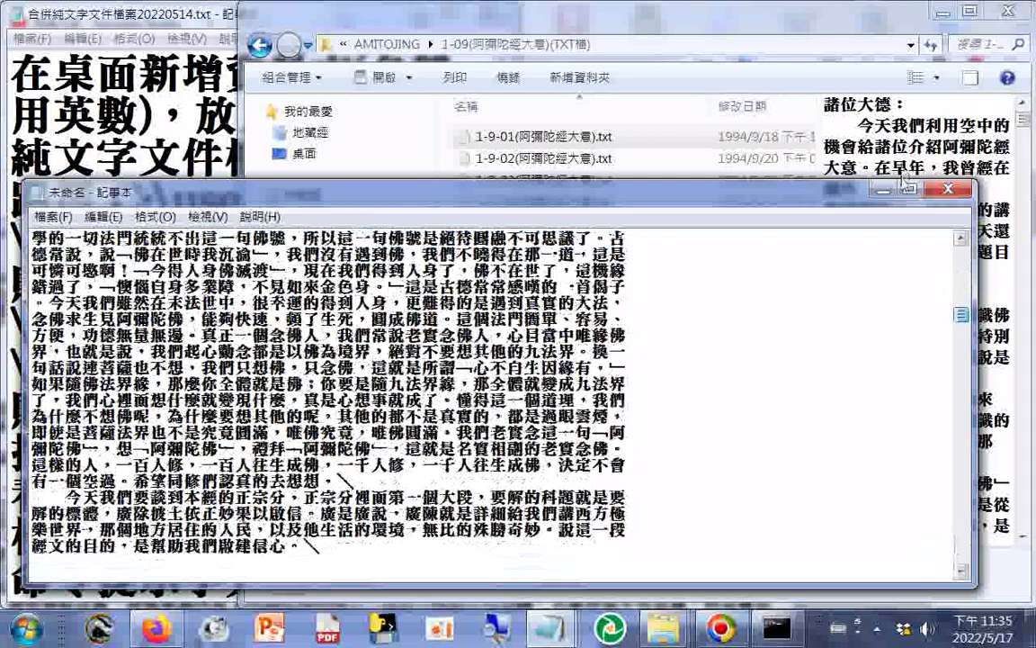
pyautogui.hotkey('ctrl', 'Home')
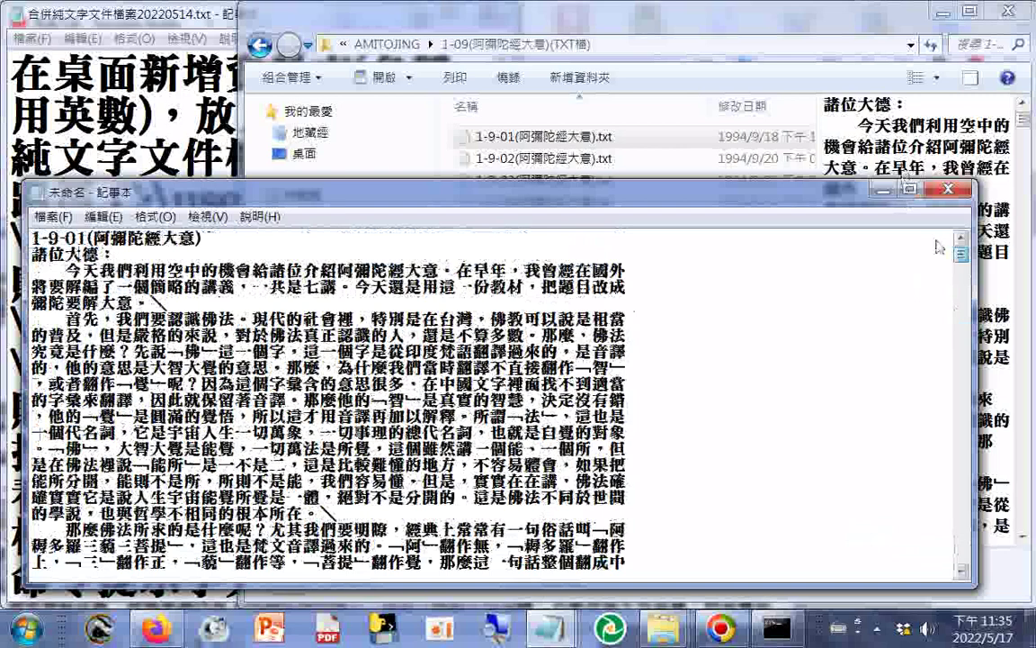
pyautogui.moveTo(959, 255); pyautogui.dragTo(950, 299)
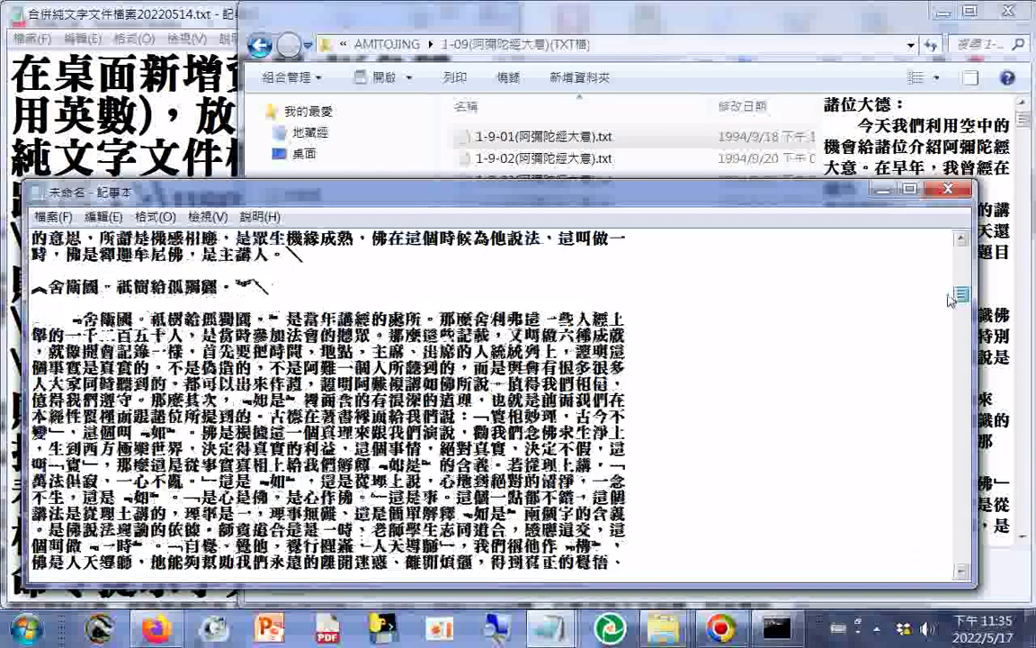
pyautogui.scroll(3, 951, 299)
pyautogui.moveTo(954, 299); pyautogui.dragTo(961, 328)
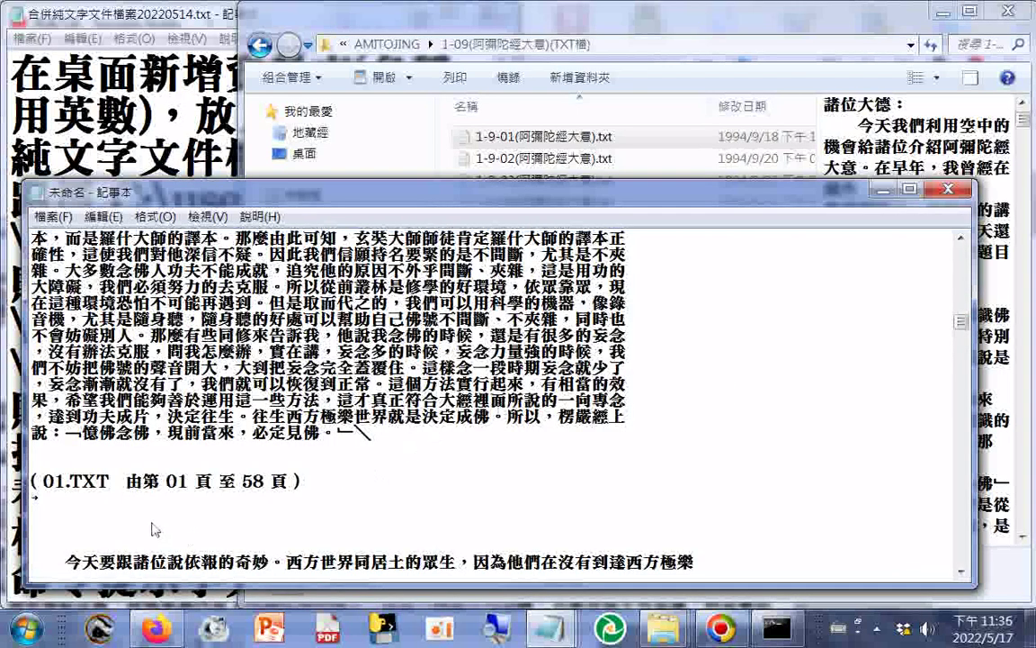
pyautogui.rightClick(36, 543)
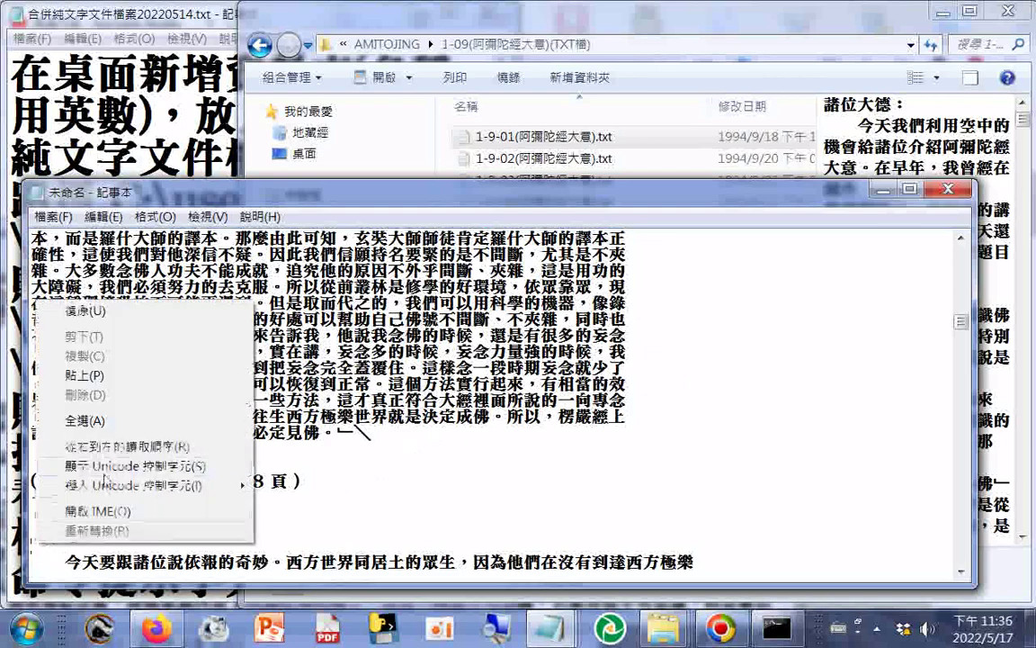
pyautogui.click(84, 375)
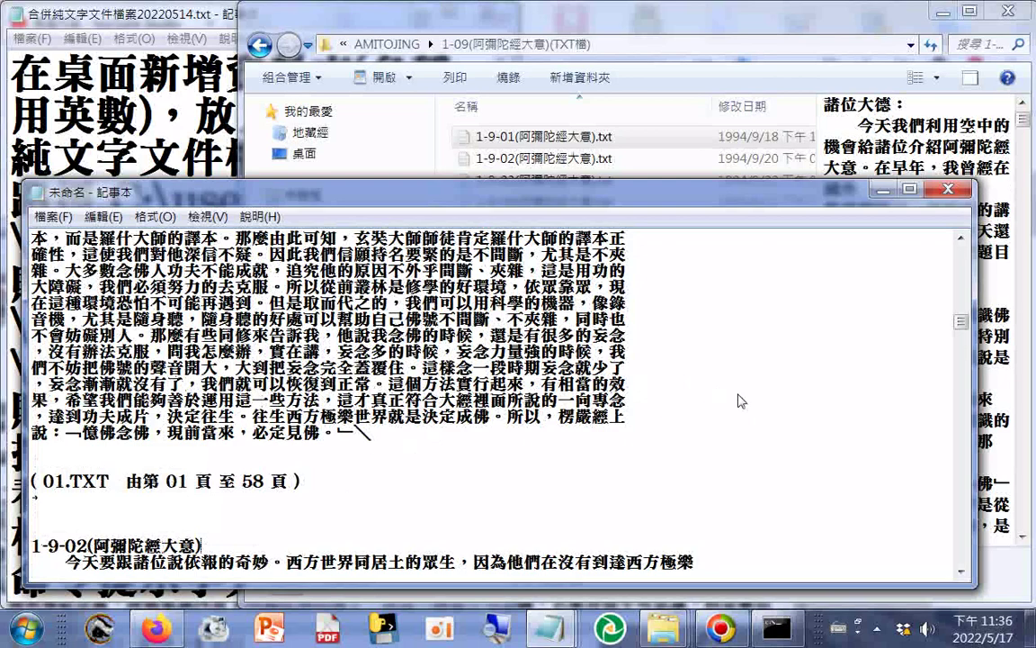
# Step: Search downward in the merged document for .TXT to reach the closing note of the 02 section
pyautogui.click(103, 216)
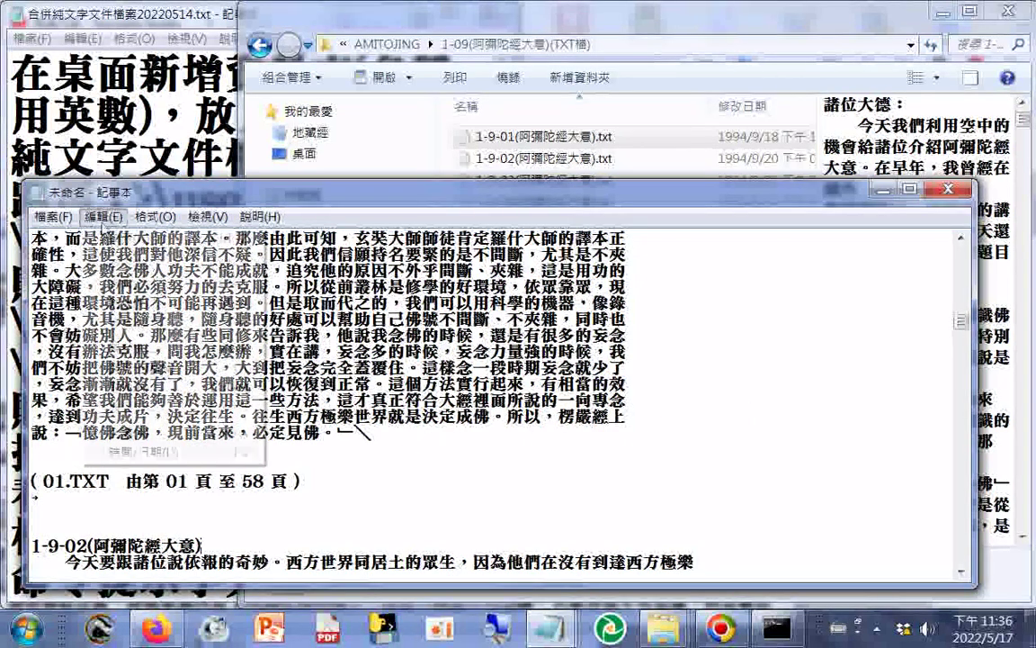
pyautogui.click(133, 348)
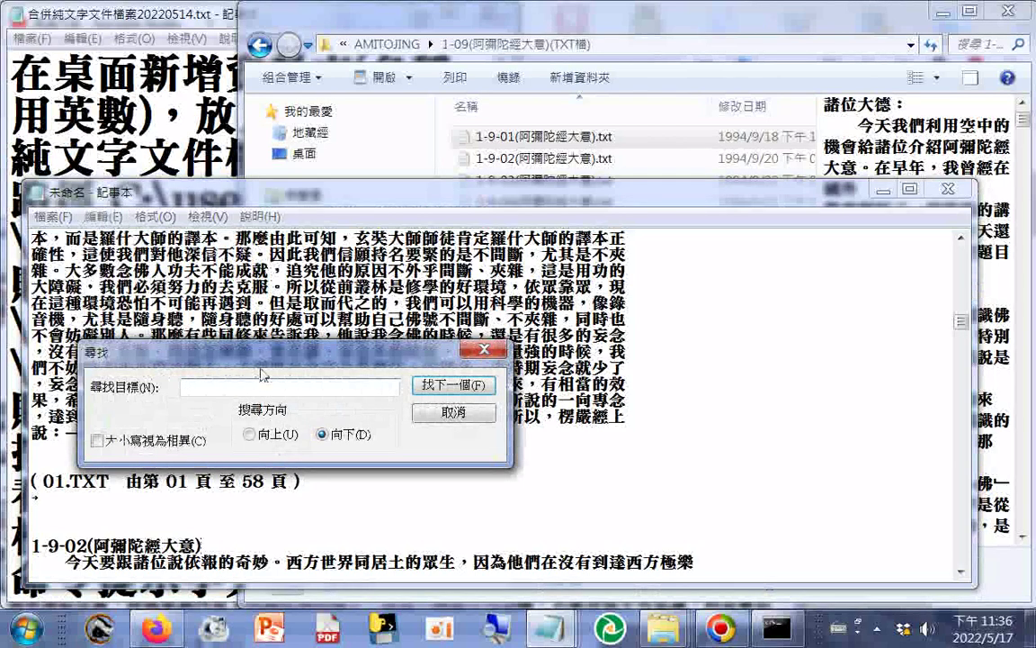
pyautogui.write('F')
pyautogui.write('E.T')
pyautogui.write('XT')
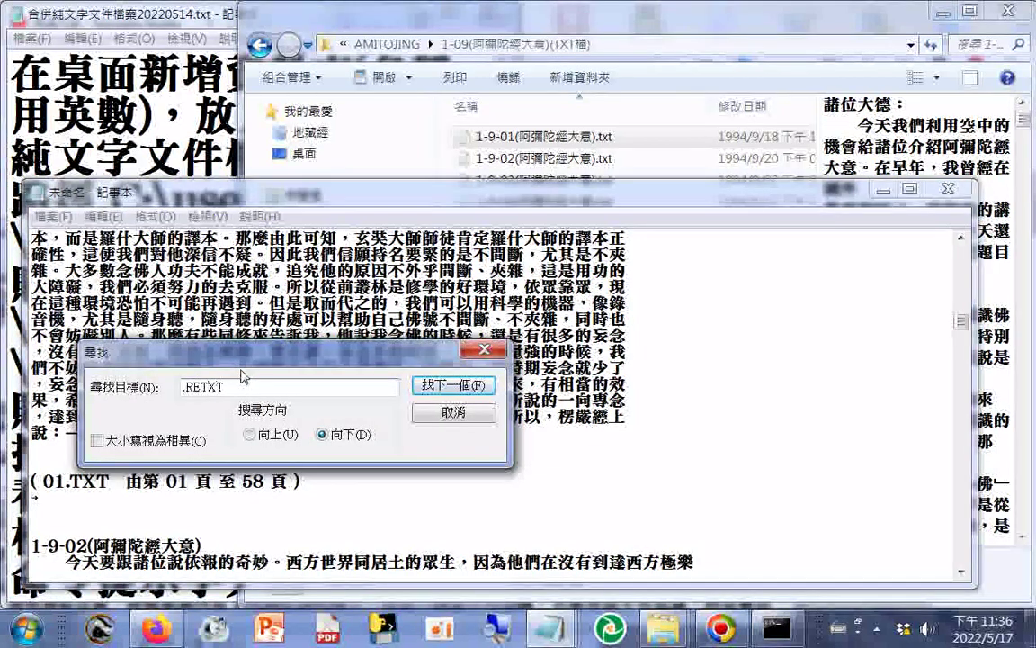
pyautogui.press('BackSpace')
pyautogui.press('BackSpace')
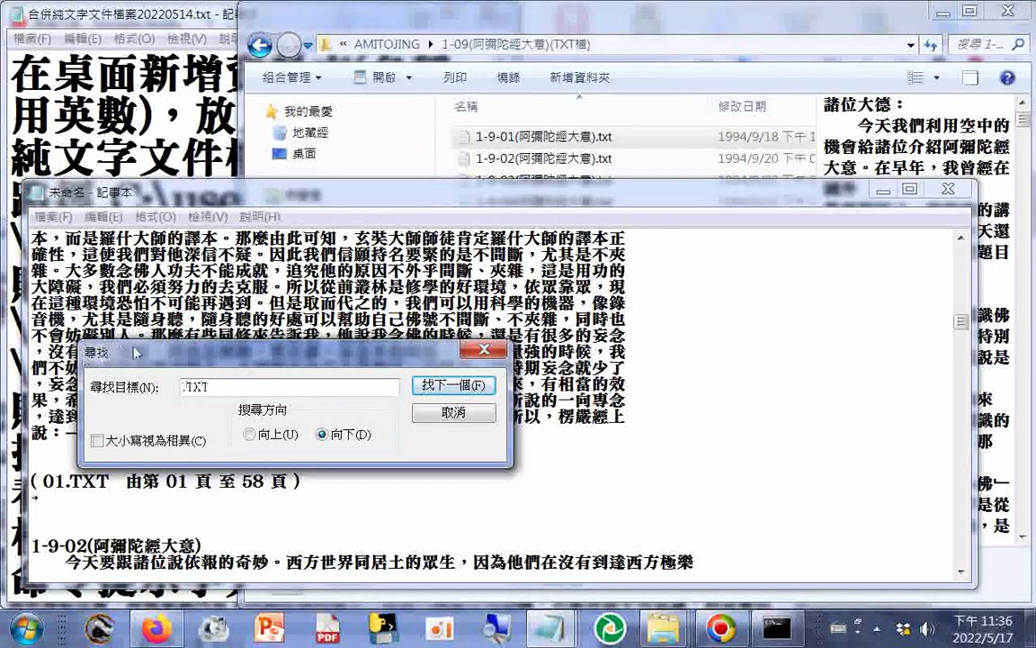
pyautogui.click(450, 385)
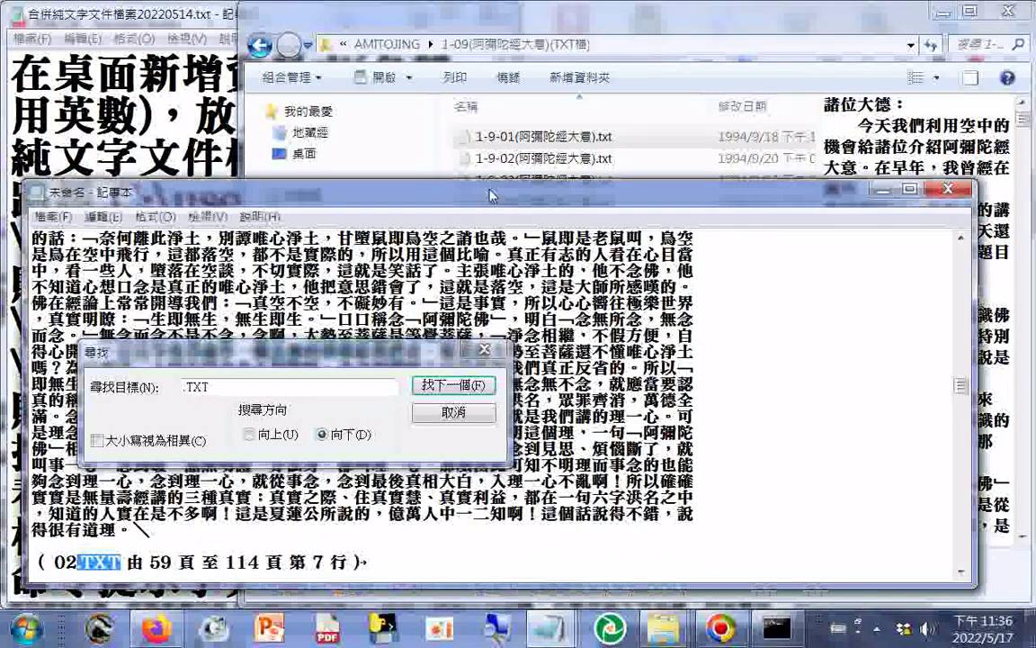
# Step: Shift the document window and Find dialog apart, and add the heading 1-9-03(阿彌陀經大意) below the 02.TXT closing note
pyautogui.moveTo(491, 196); pyautogui.dragTo(706, 102)
pyautogui.moveTo(394, 356); pyautogui.dragTo(384, 257)
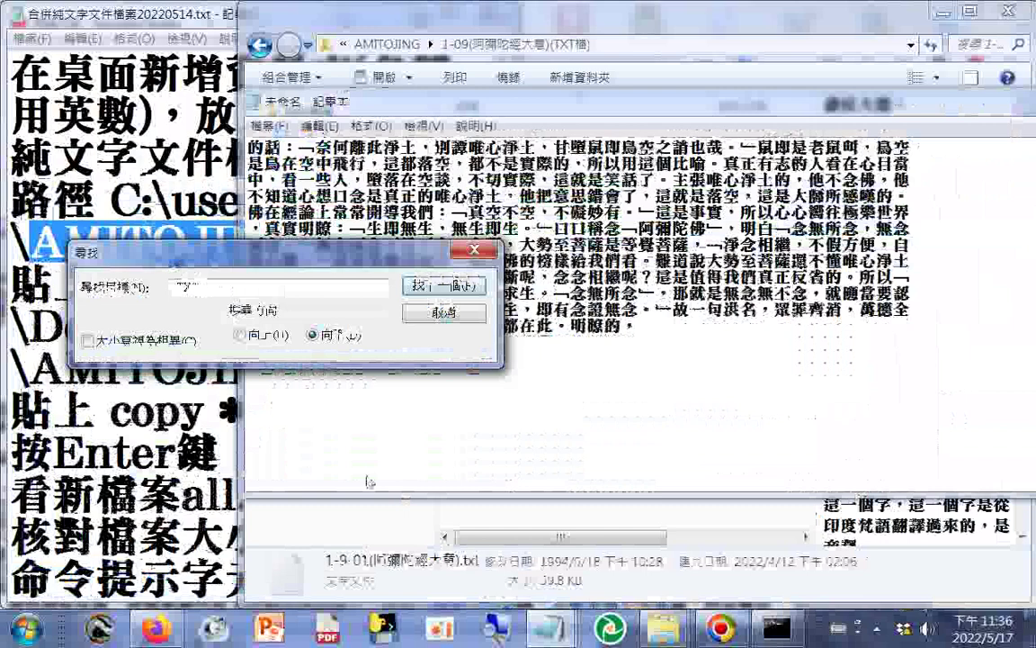
pyautogui.rightClick(259, 193)
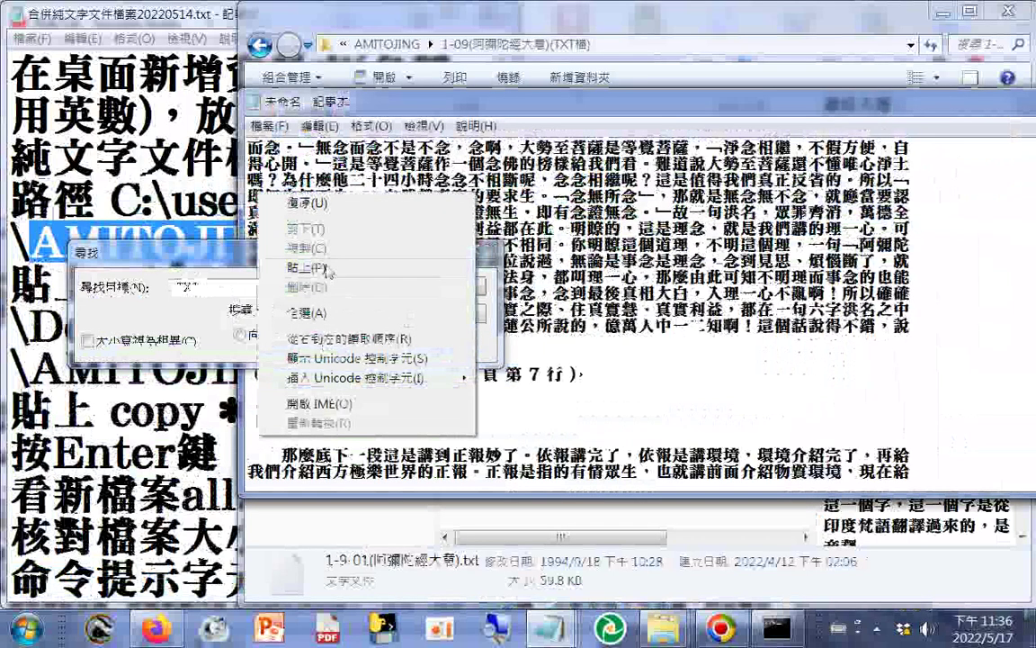
pyautogui.click(327, 270)
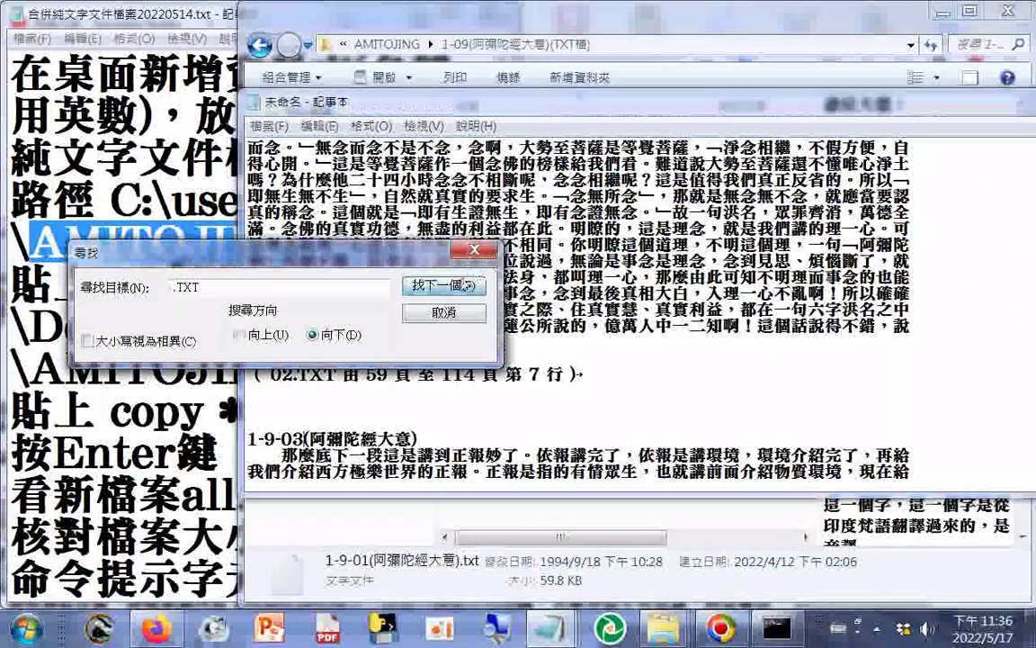
# Step: Find the next .TXT and add the heading 1-9-04(阿彌陀經大意) below the 03.TXT closing note, correcting the pasted number to 04
pyautogui.click(450, 286)
pyautogui.click(372, 474)
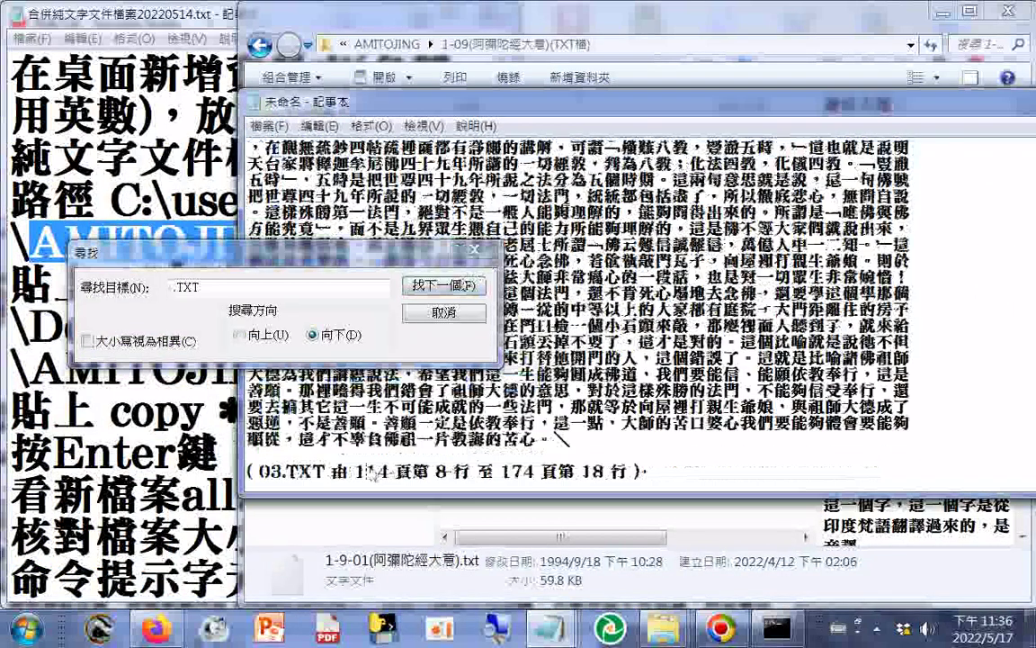
pyautogui.press('End')
pyautogui.press('Return')
pyautogui.rightClick(255, 199)
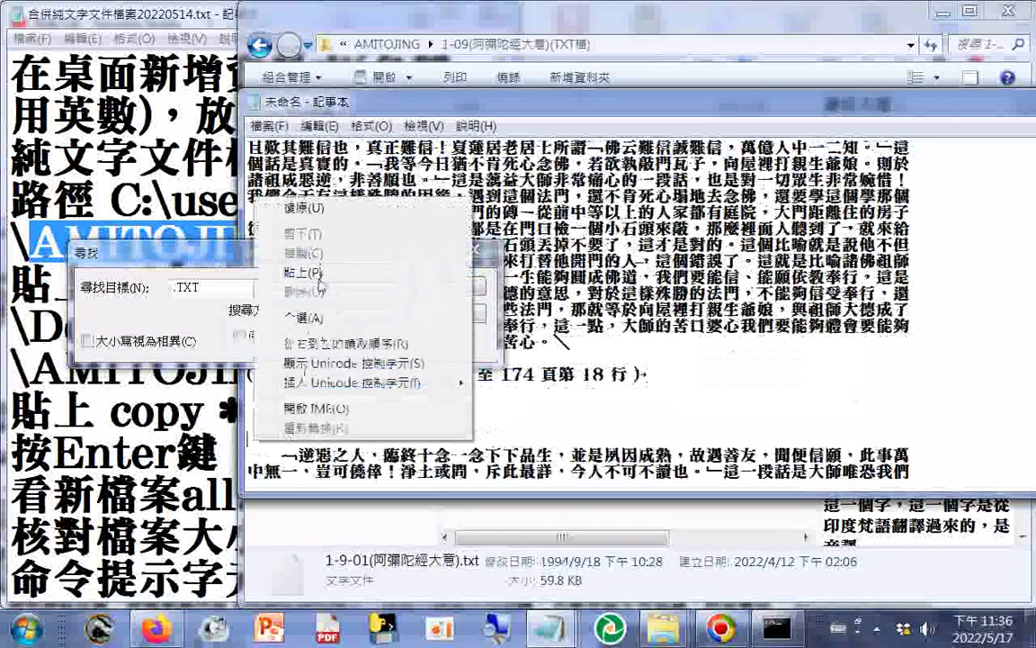
pyautogui.click(319, 279)
pyautogui.moveTo(292, 439); pyautogui.dragTo(300, 439)
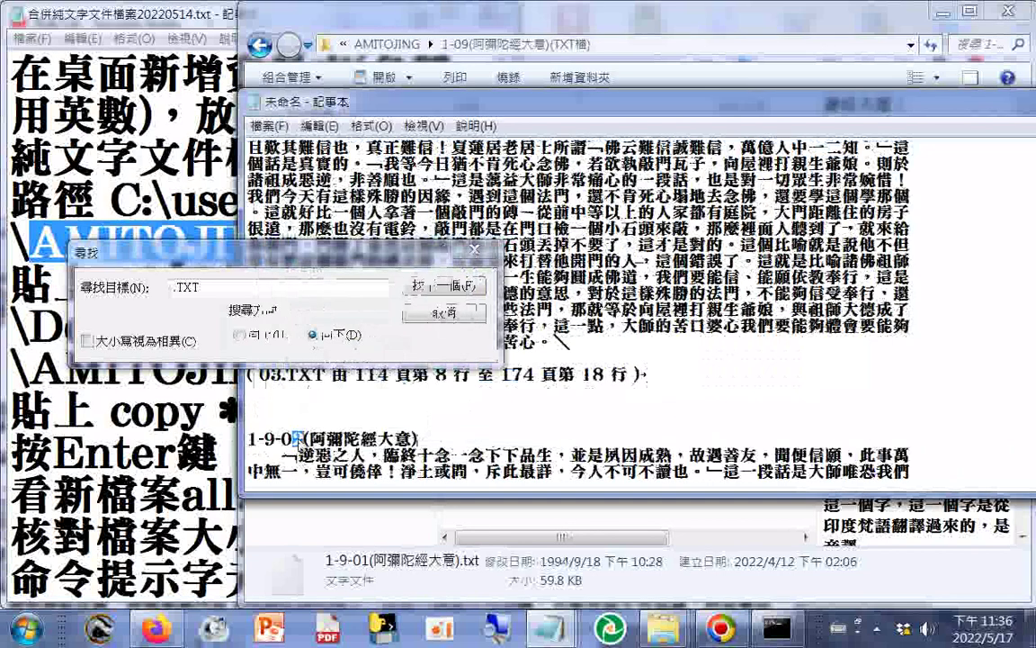
pyautogui.write('4')
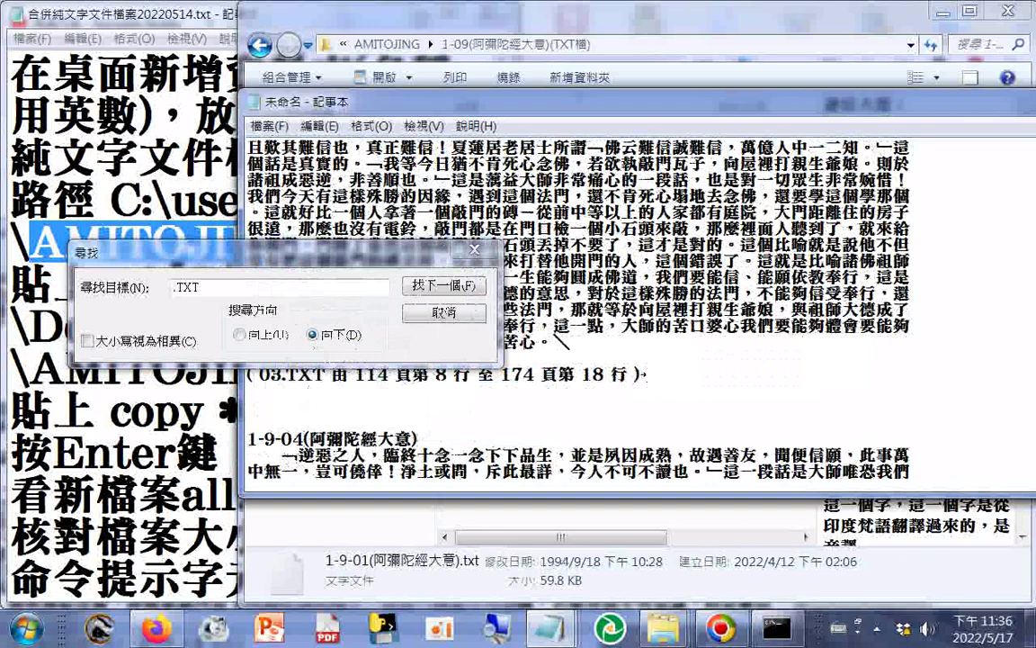
# Step: Find the next .TXT and add the heading 1-9-05(阿彌陀經大意) below the 04.TXT closing note, correcting the pasted number to 05
pyautogui.press('F3')
pyautogui.scroll(-2, 340, 459)
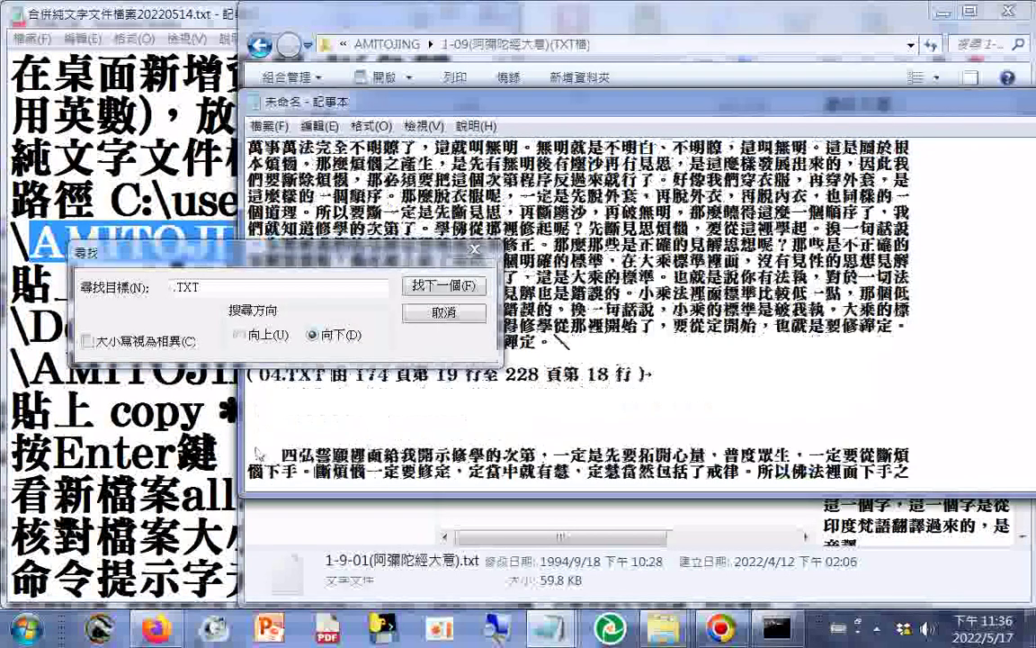
pyautogui.click(249, 431)
pyautogui.rightClick(249, 432)
pyautogui.click(340, 265)
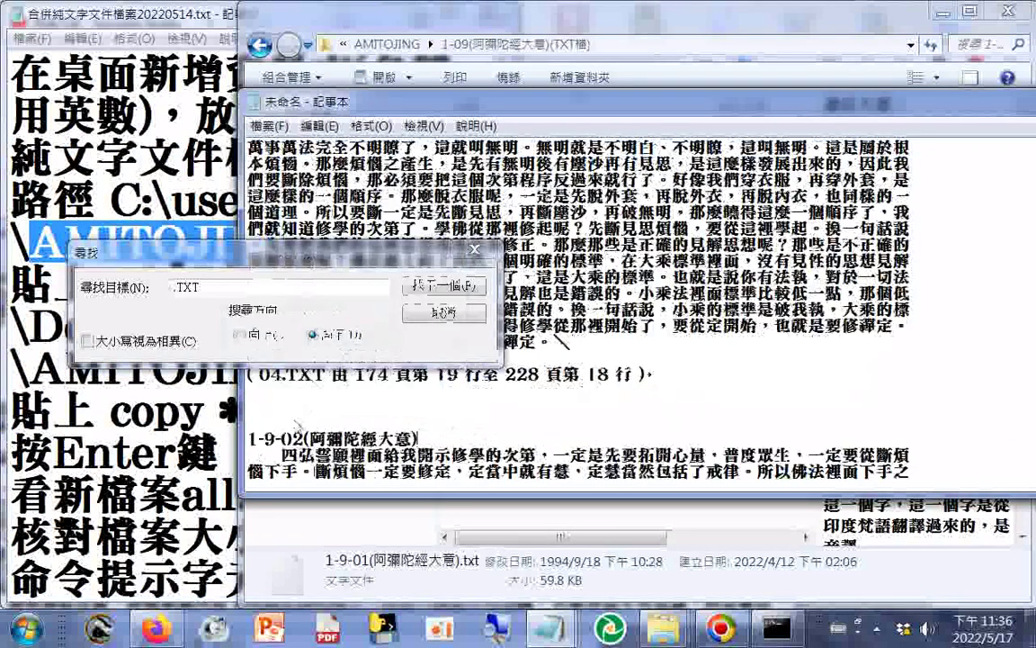
pyautogui.moveTo(294, 439); pyautogui.dragTo(305, 439)
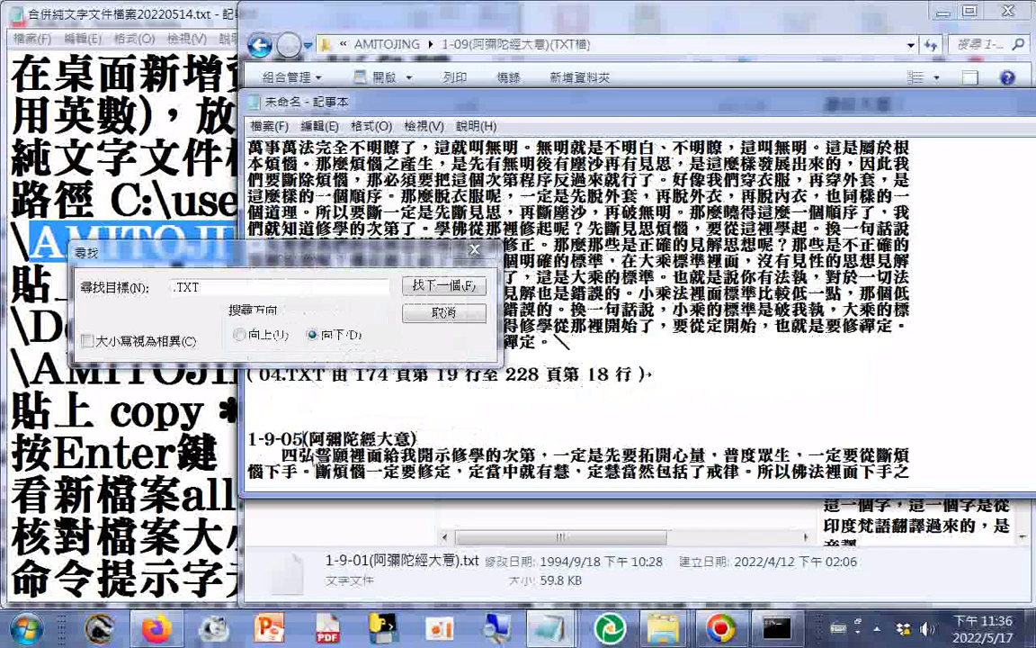
pyautogui.write('5')
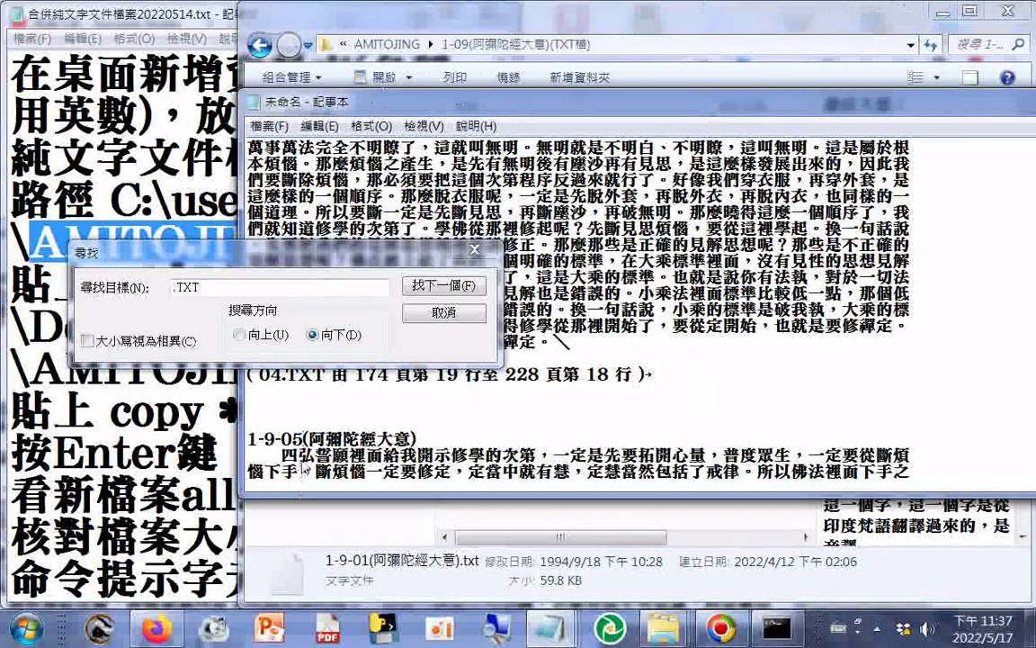
# Step: Copy the text (阿彌陀經大意) from the 1-9-05 heading line
pyautogui.moveTo(430, 444); pyautogui.dragTo(304, 439)
pyautogui.press('super+c')
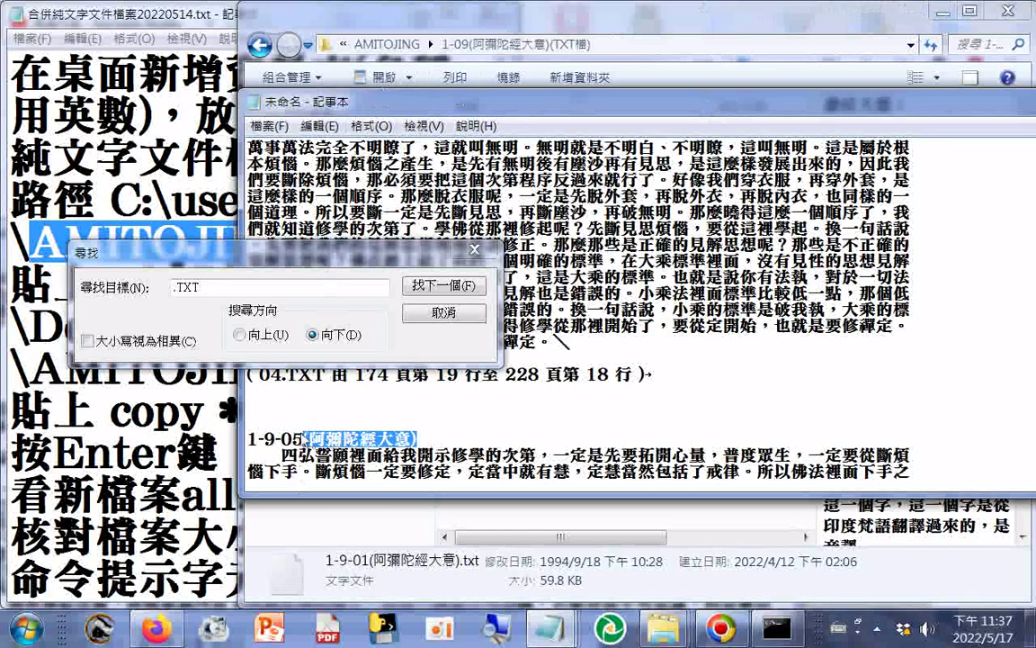
pyautogui.rightClick(279, 403)
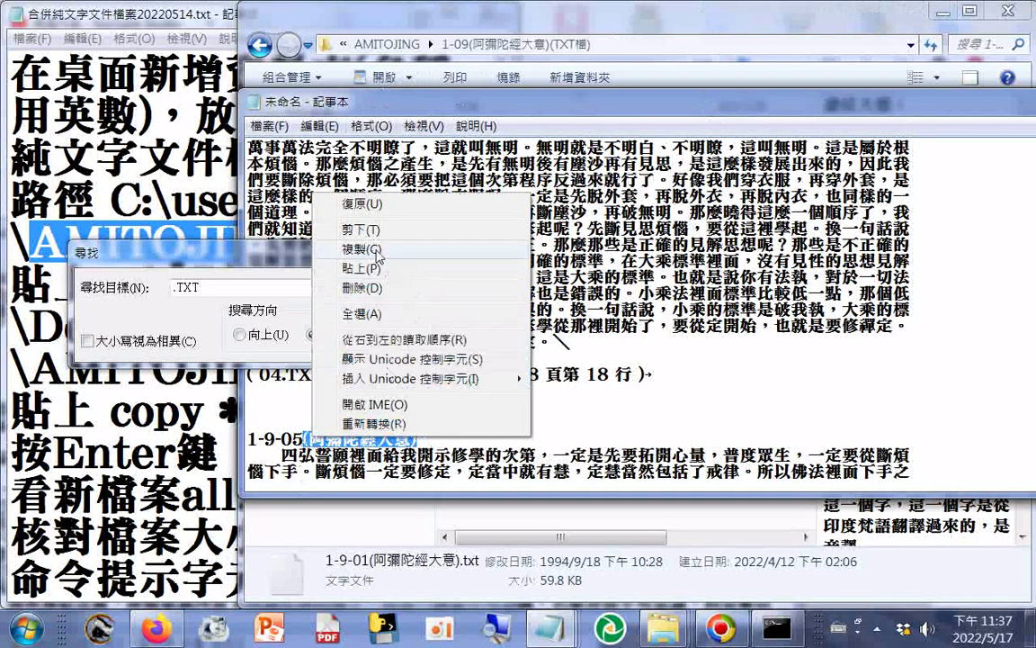
pyautogui.click(306, 230)
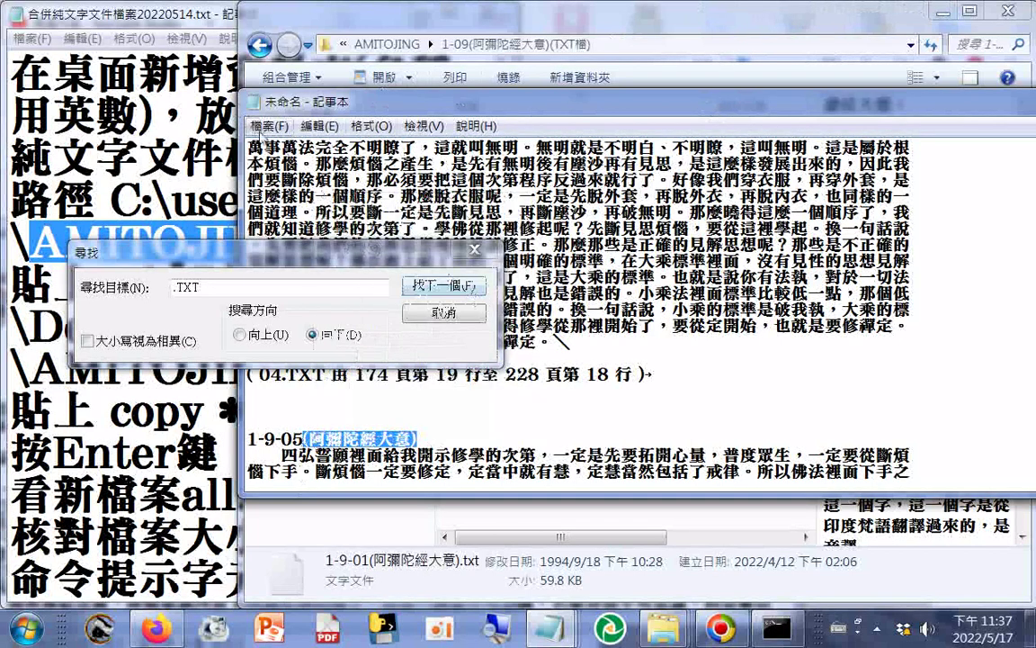
# Step: Start saving the merged document as a new file and browse from Transcend (H:) to the AMITOJING subfolder 1-09(阿彌陀經大意)(TXT檔)
pyautogui.click(268, 126)
pyautogui.click(288, 205)
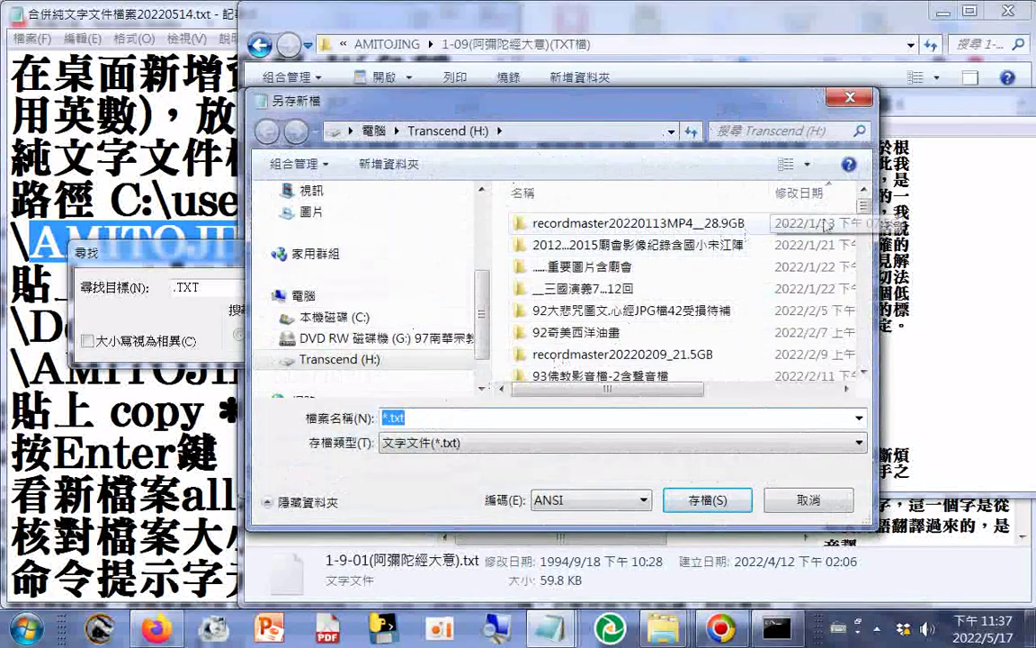
pyautogui.scroll(-5, 864, 243)
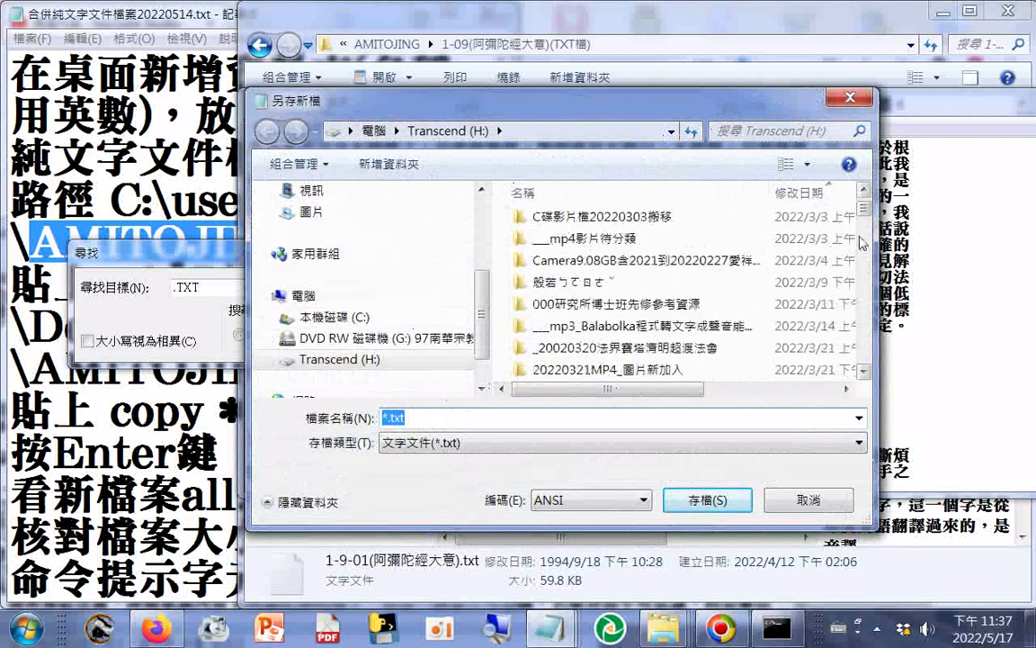
pyautogui.scroll(-10, 862, 241)
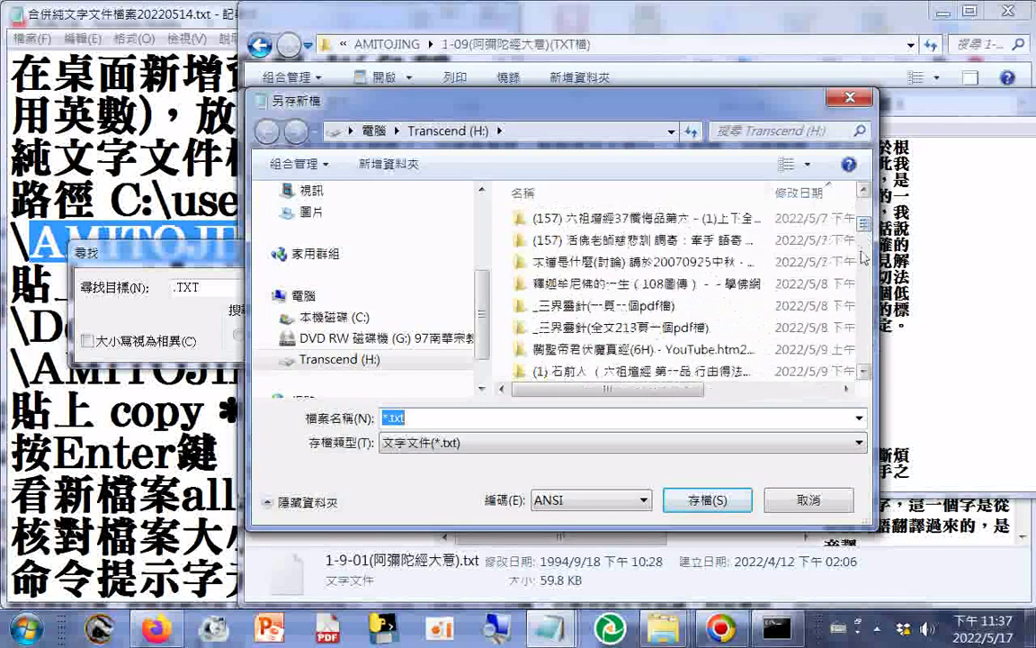
pyautogui.scroll(-3, 864, 243)
pyautogui.doubleClick(594, 282)
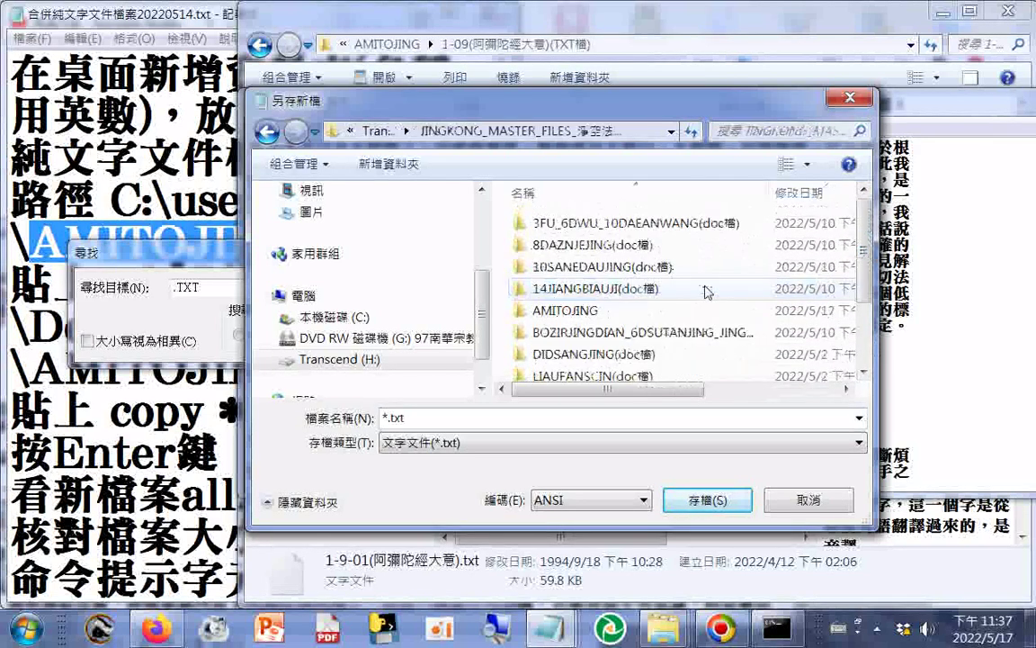
pyautogui.doubleClick(567, 311)
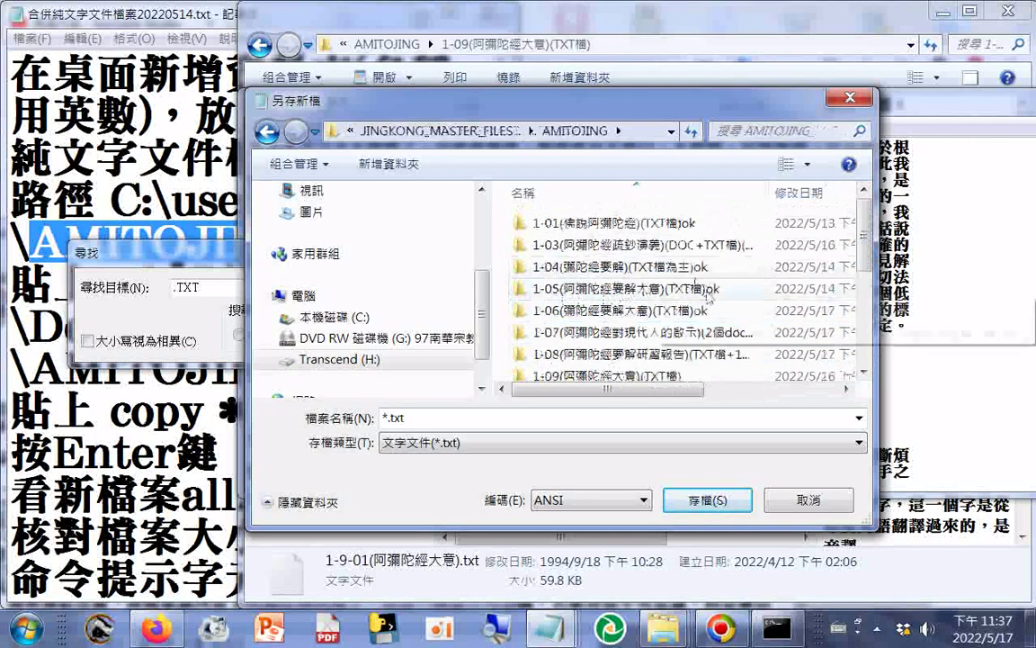
pyautogui.doubleClick(582, 379)
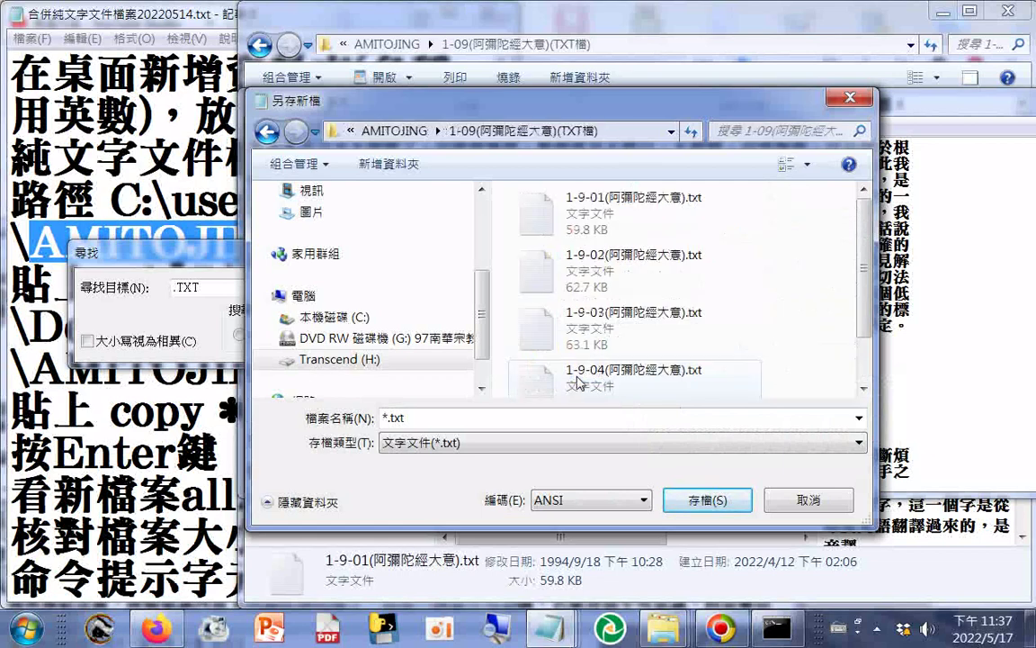
# Step: Name the new file (阿彌陀經大意)all, pasting the copied title and adding all after it
pyautogui.scroll(-1, 576, 376)
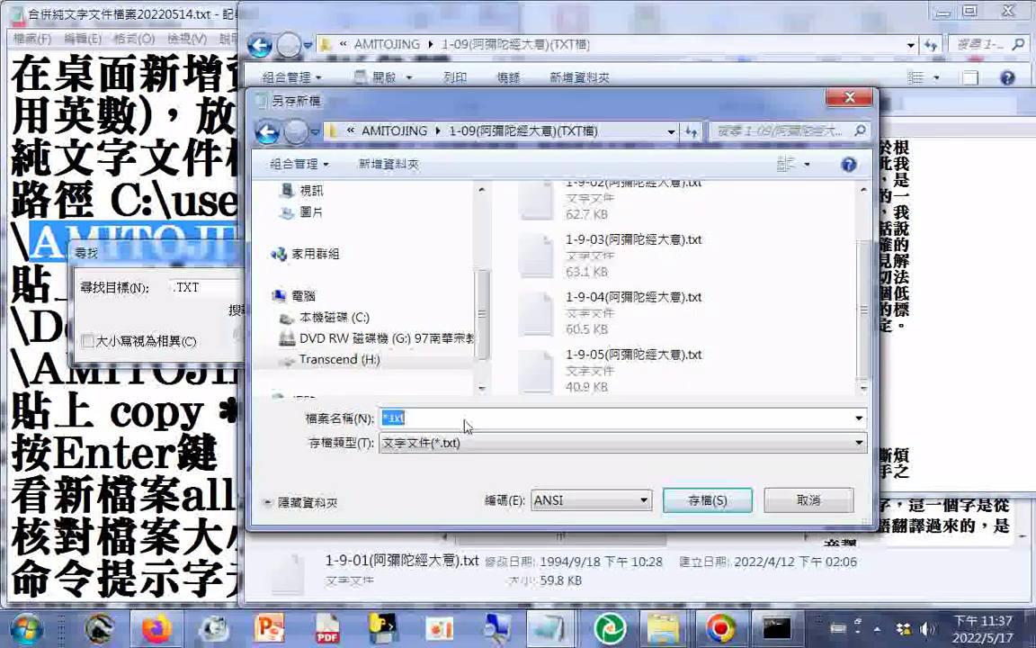
pyautogui.rightClick(421, 414)
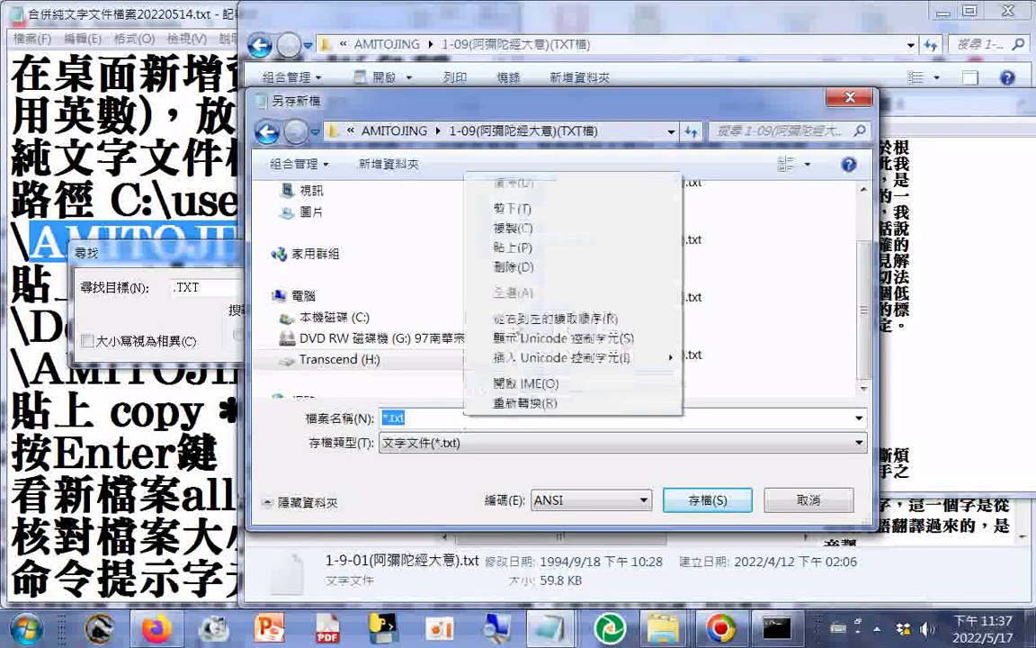
pyautogui.click(470, 235)
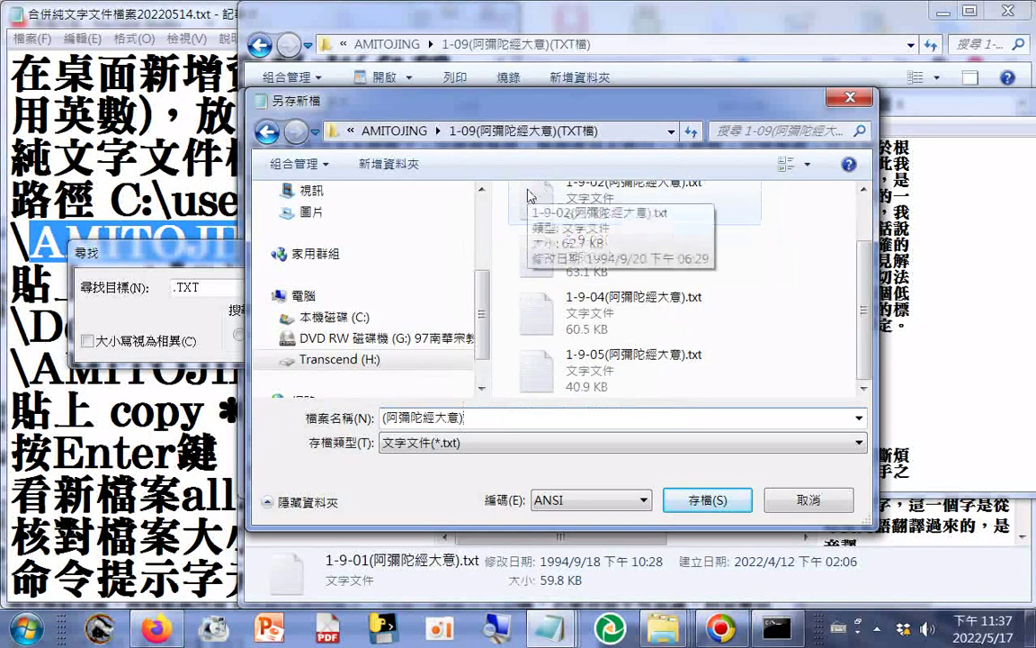
pyautogui.write('a')
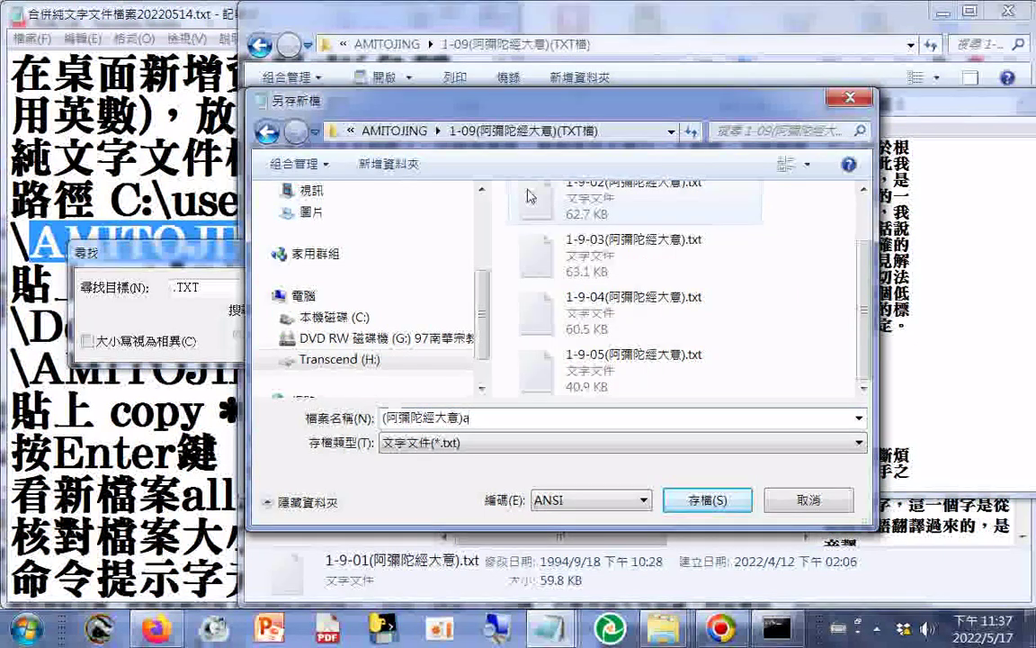
pyautogui.write(';"')
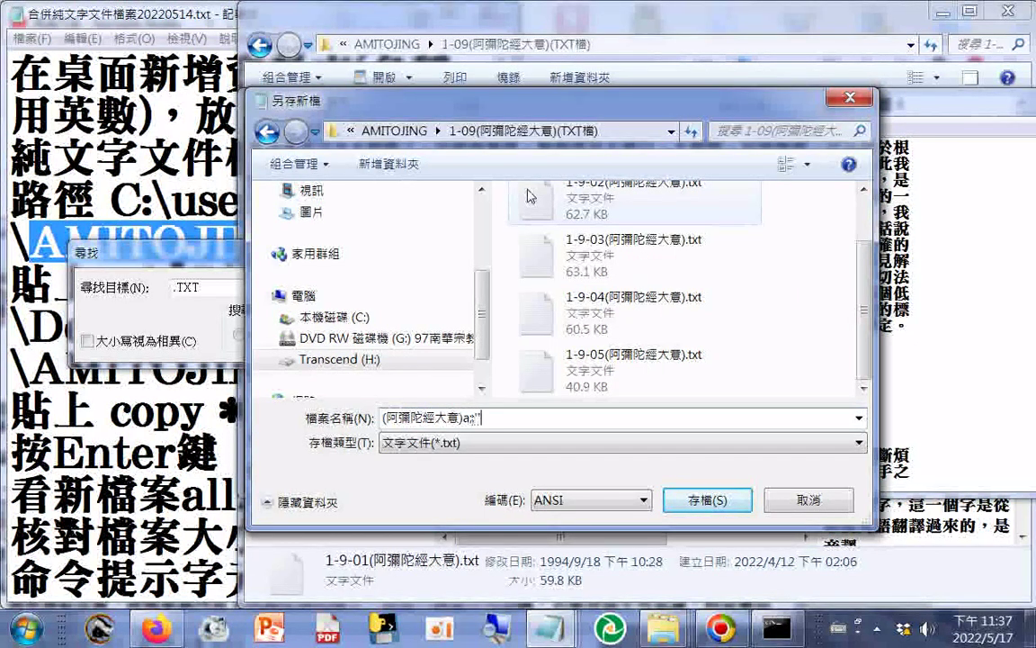
pyautogui.write('|:')
pyautogui.press('BackSpace')
pyautogui.press('BackSpace')
pyautogui.press('BackSpace')
pyautogui.press('BackSpace')
pyautogui.write('ll')
# Step: Set the file's encoding to Unicode and save it in the 1-09(阿彌陀經大意)(TXT檔) folder
pyautogui.click(592, 499)
pyautogui.click(585, 516)
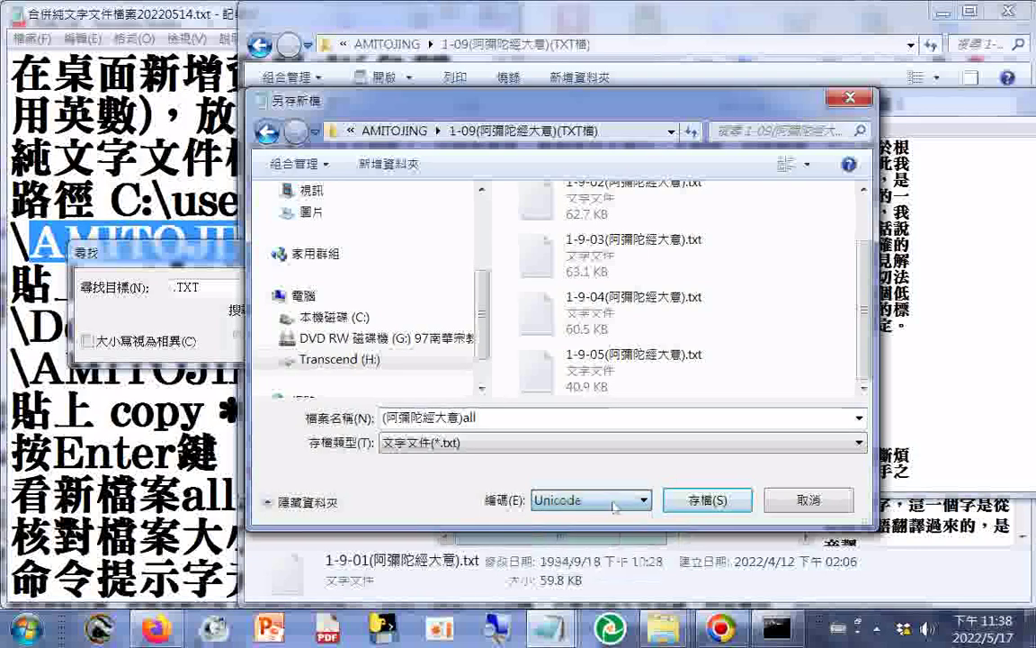
pyautogui.click(704, 500)
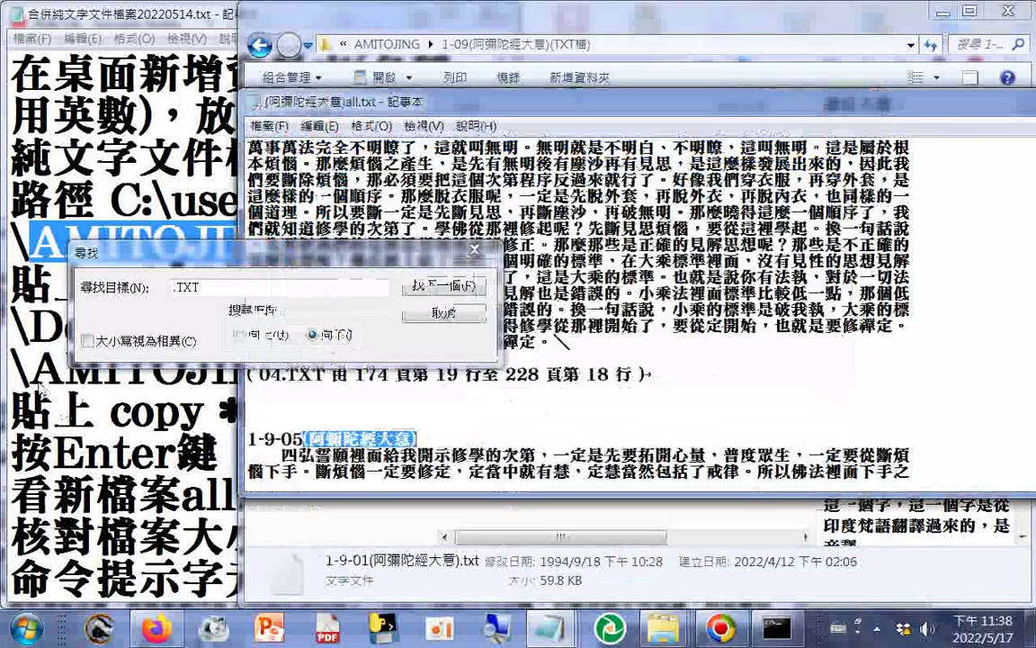
# Step: Copy the text AMITOJING1-0 from the quoted cd path in the 合併純文字文件檔案20220514.txt instructions
pyautogui.click(41, 350)
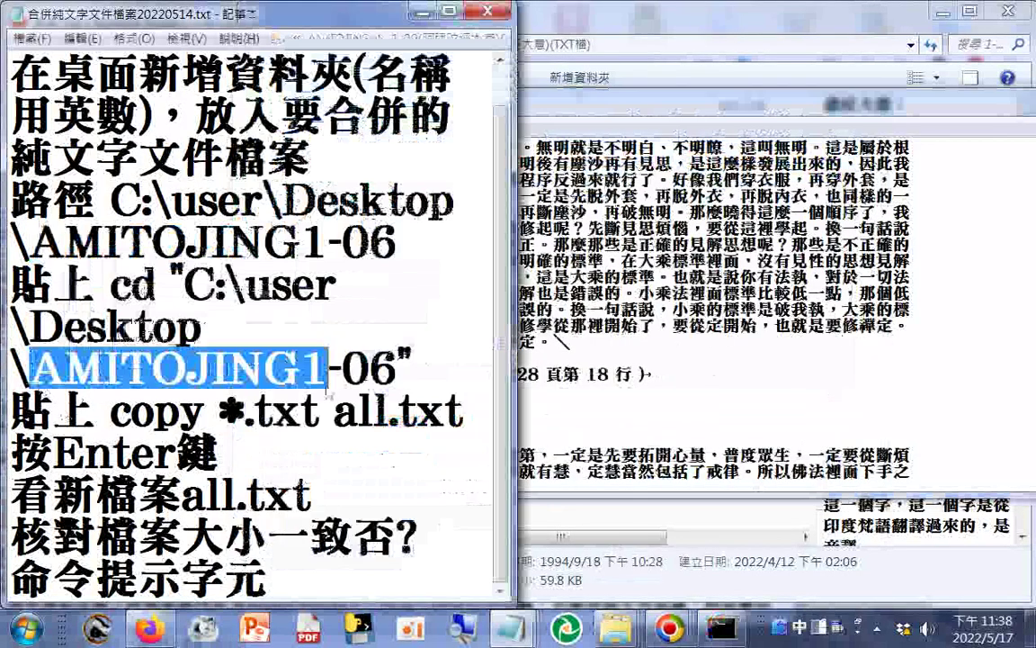
pyautogui.moveTo(326, 395); pyautogui.dragTo(356, 360)
pyautogui.rightClick(342, 357)
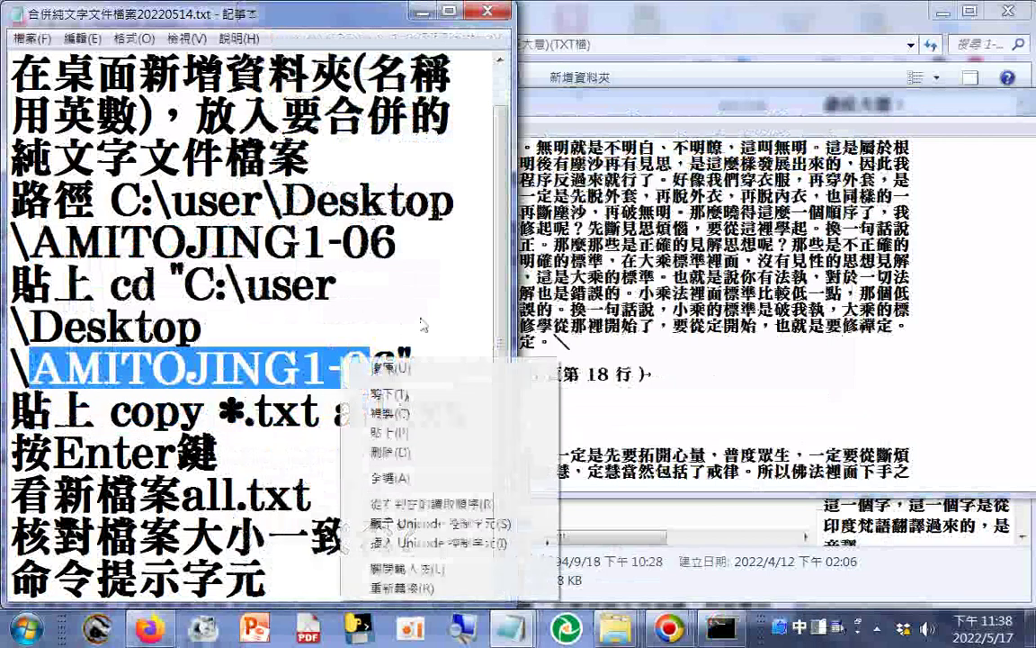
pyautogui.click(396, 412)
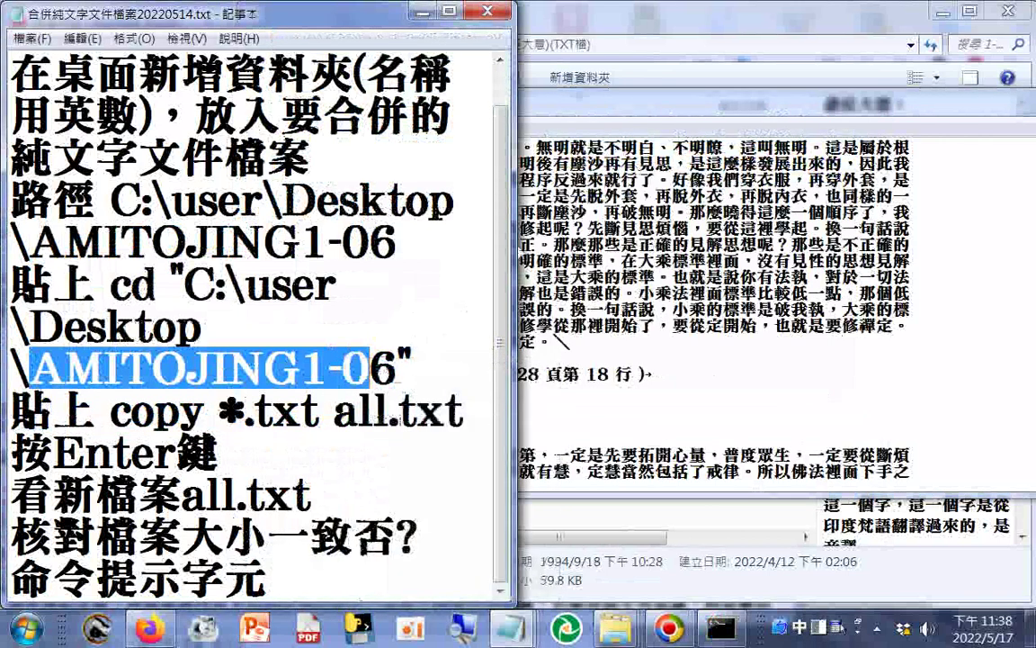
# Step: Start renaming (阿彌陀經大意)all.txt in its folder and paste the copied AMITOJING1-0 in front of its name
pyautogui.click(540, 43)
pyautogui.click(487, 137)
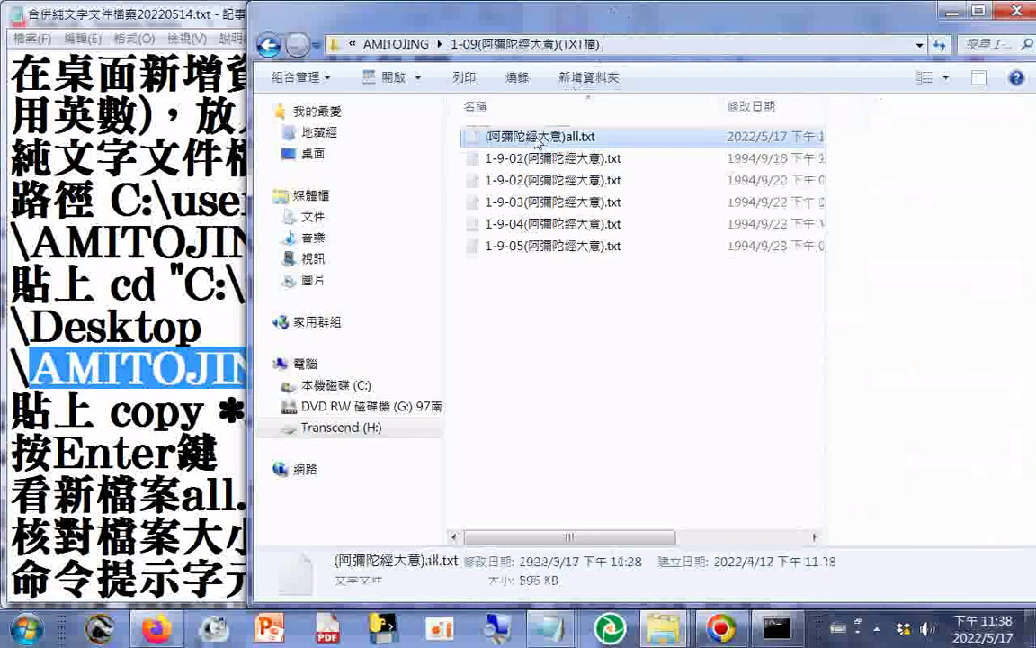
pyautogui.click(504, 137)
pyautogui.click(490, 137)
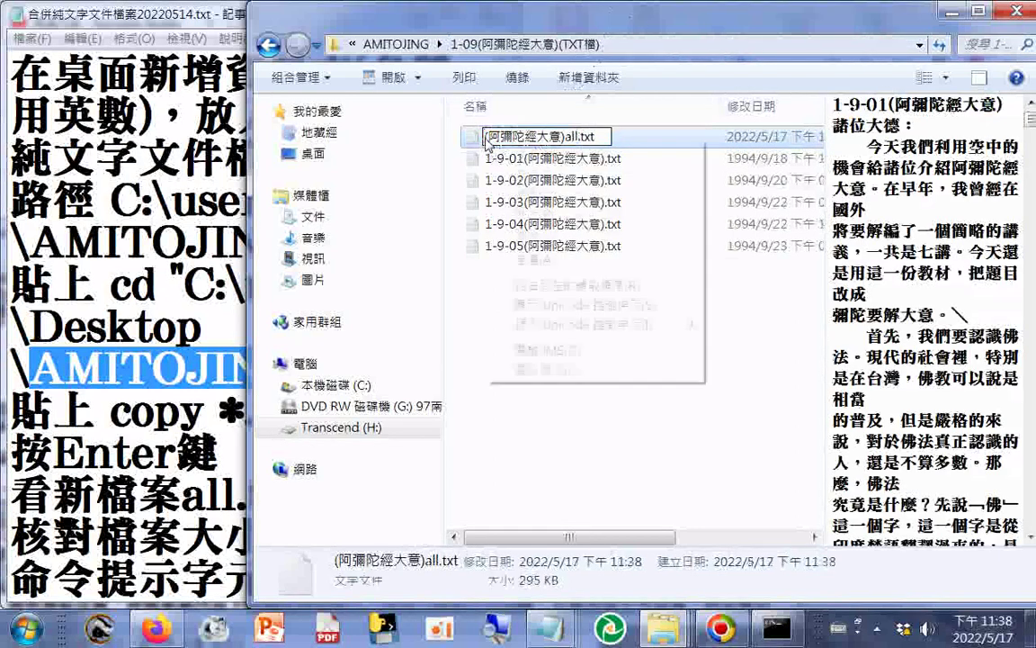
pyautogui.rightClick(487, 137)
pyautogui.click(527, 219)
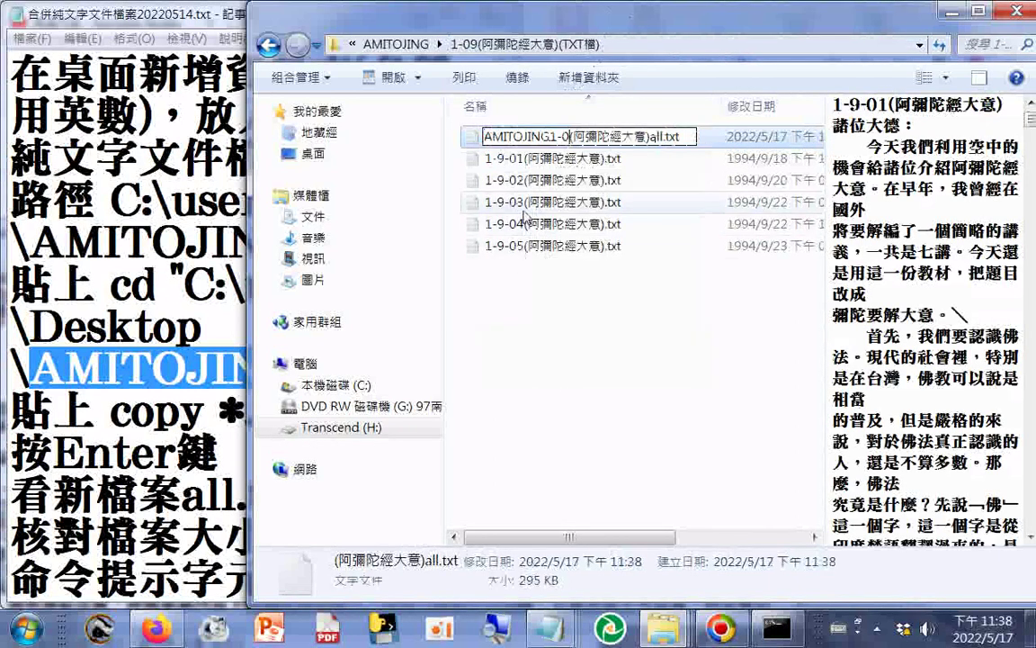
# Step: Extend the file name's prefix to AMITOJING1-09-01...05 before (阿彌陀經大意)all.txt
pyautogui.write('89')
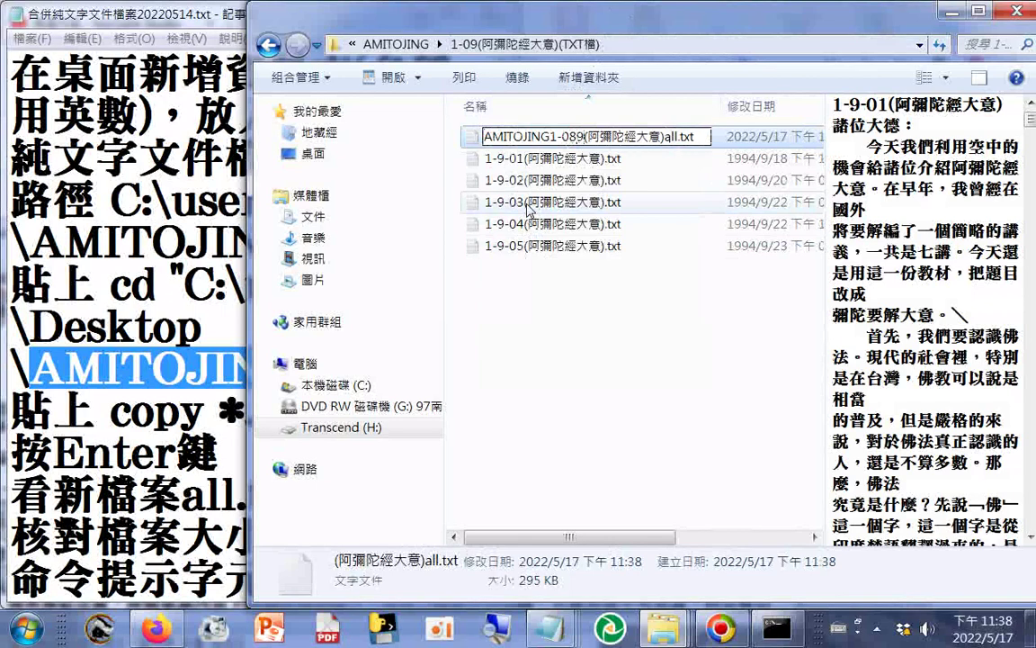
pyautogui.press('Left')
pyautogui.press('Delete')
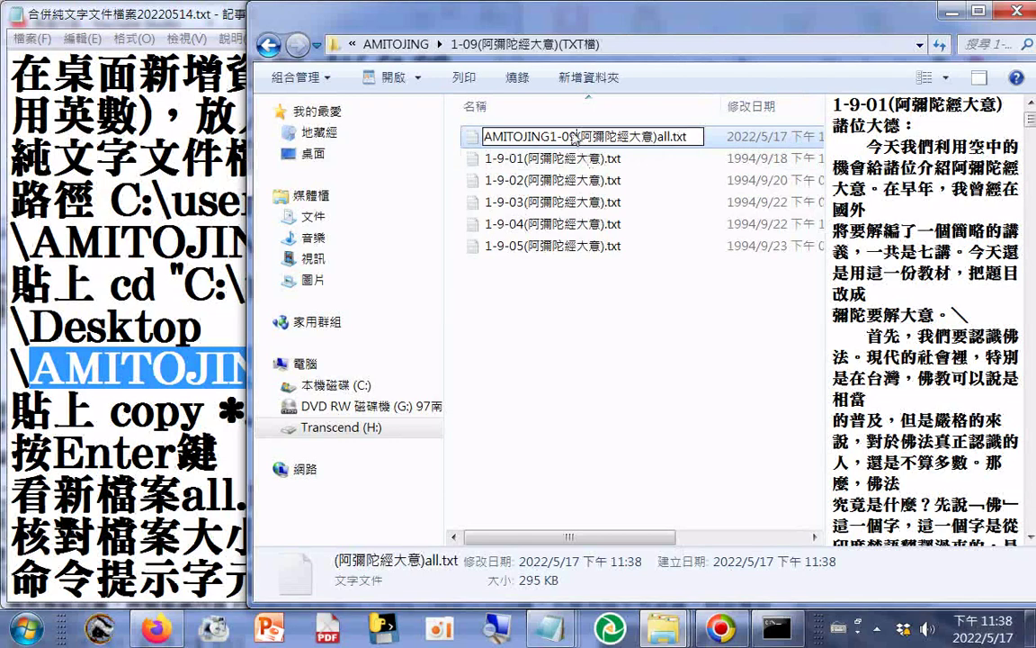
pyautogui.write('9-')
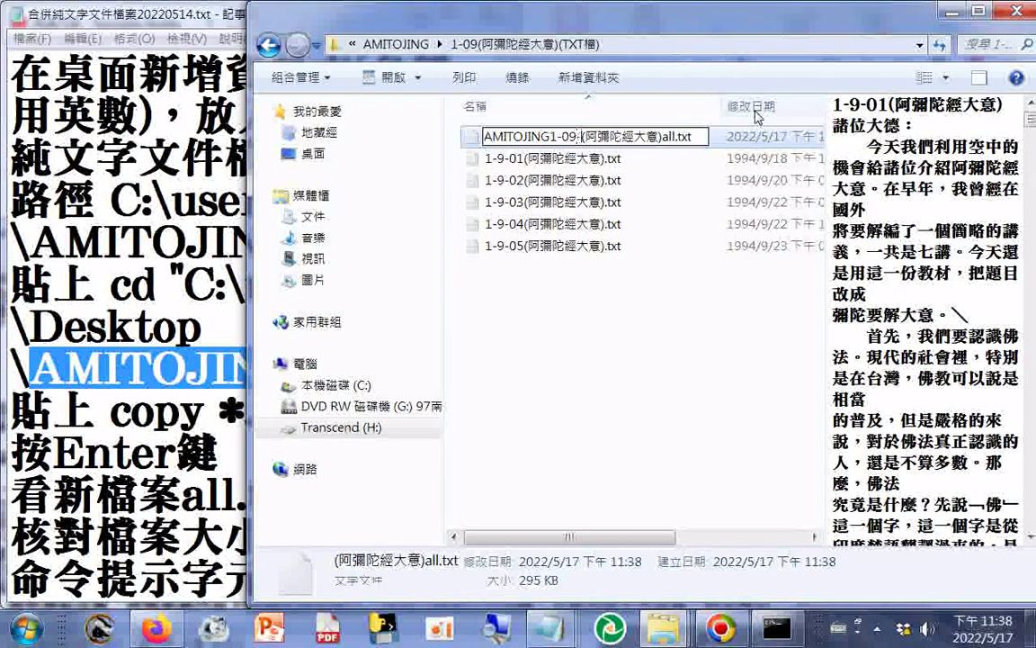
pyautogui.write('01')
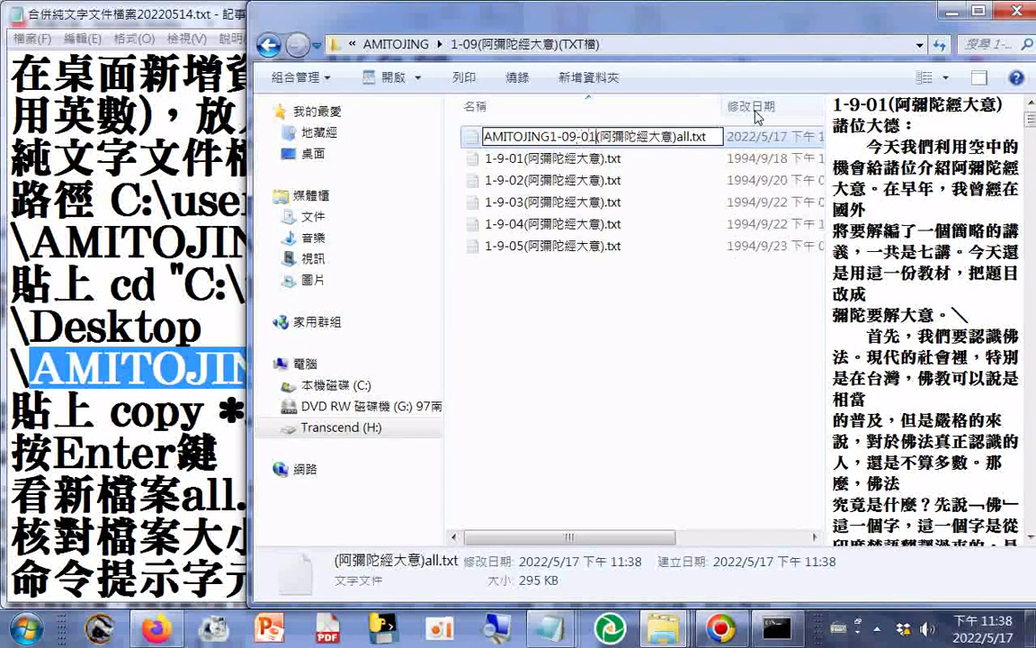
pyautogui.write('...05')
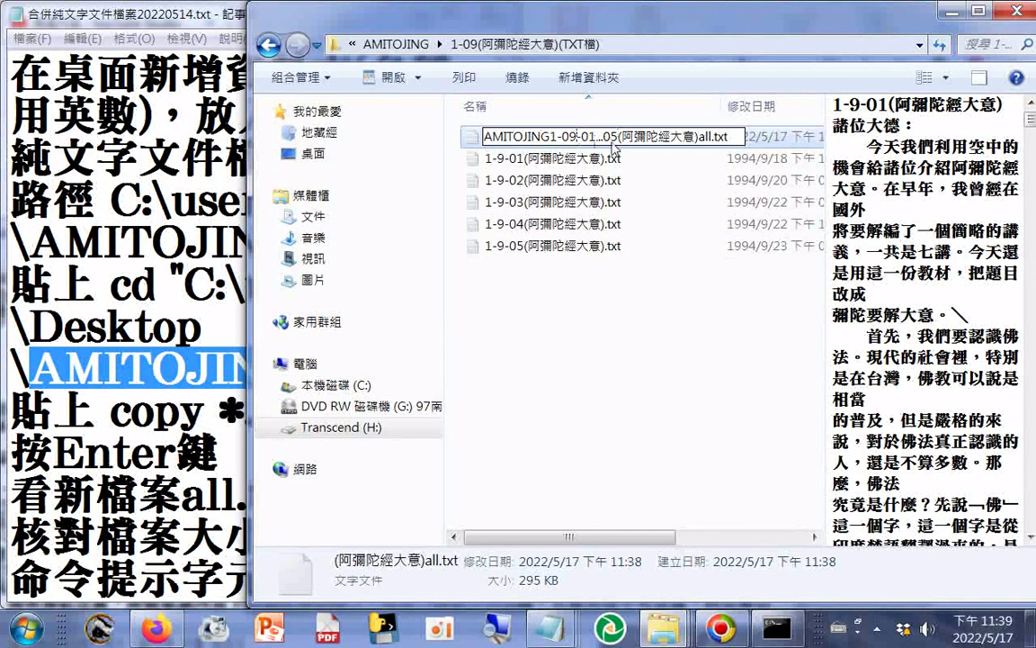
# Step: Insert _1-9 after AMITOJING1-09 and apply the name AMITOJING1-09_1-9-01...05(阿彌陀經大意)all.txt
pyautogui.write(')')
pyautogui.press('BackSpace')
pyautogui.write('_1-')
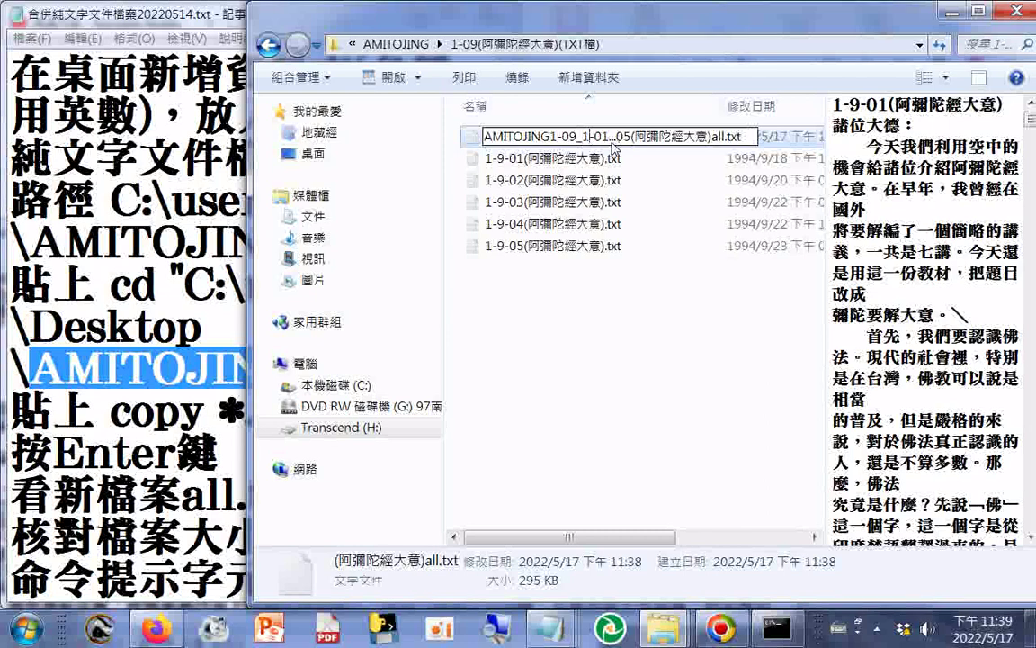
pyautogui.write('-')
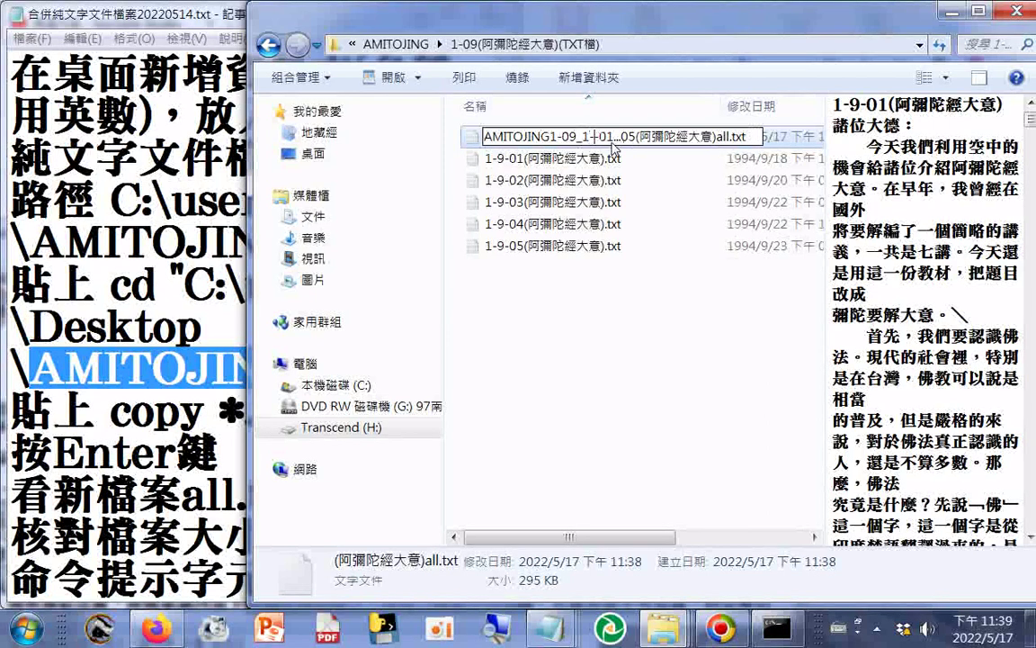
pyautogui.write('9')
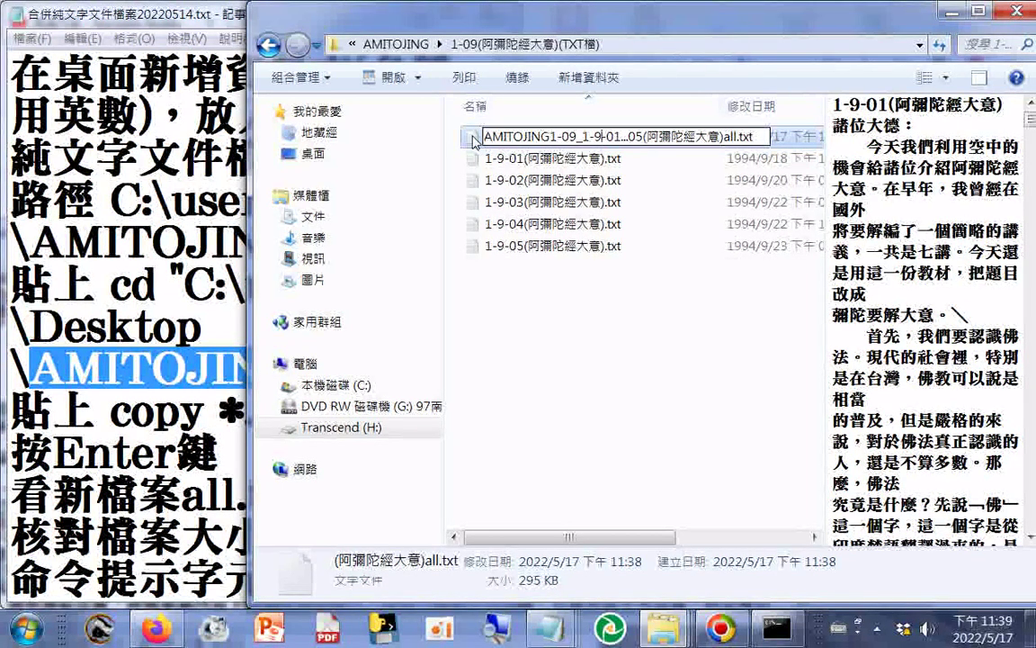
pyautogui.press('Return')
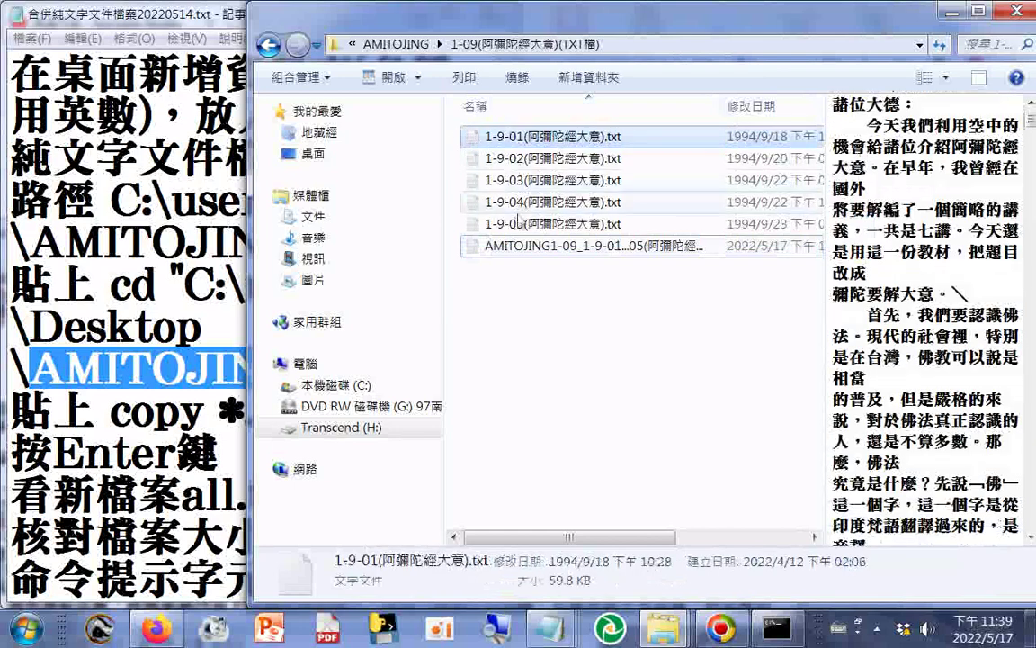
# Step: Answer the Windows performance prompt by keeping the current color scheme and not showing the message again
pyautogui.moveTo(510, 256)
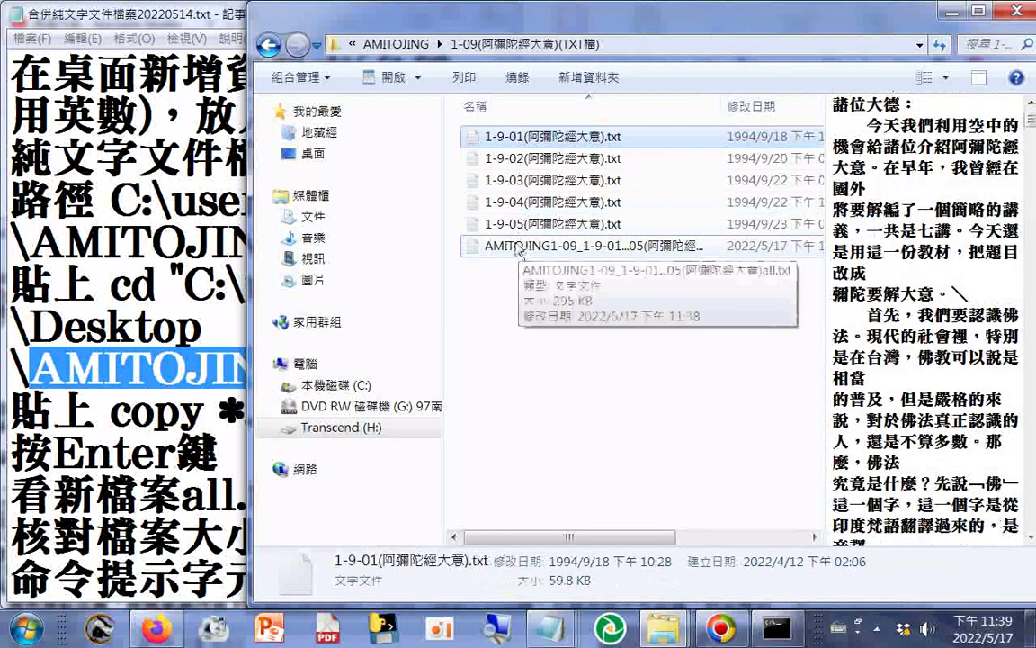
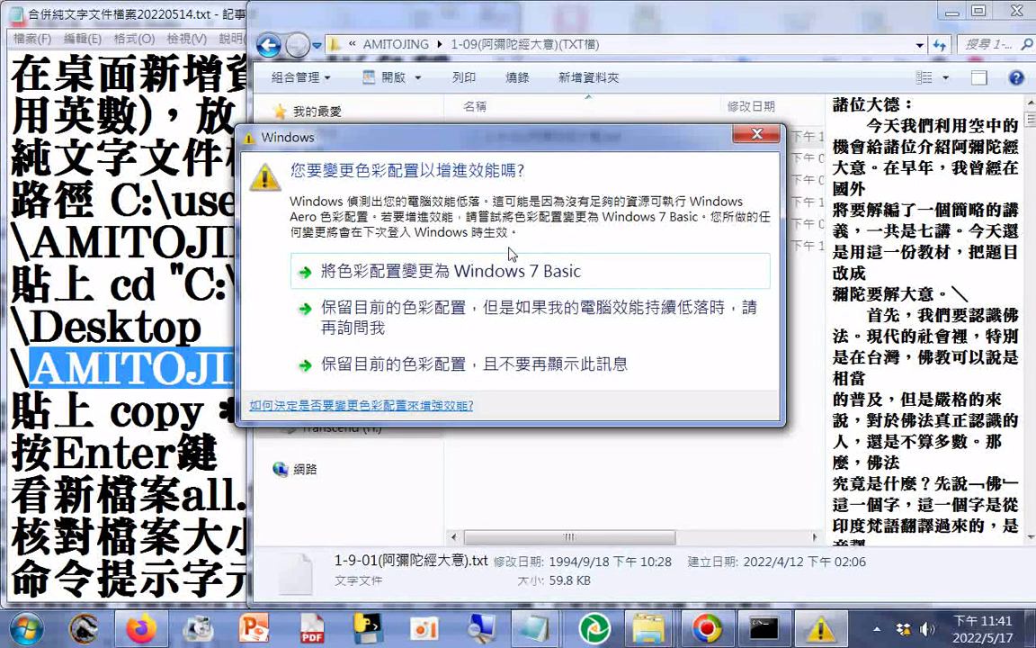
pyautogui.click(441, 376)
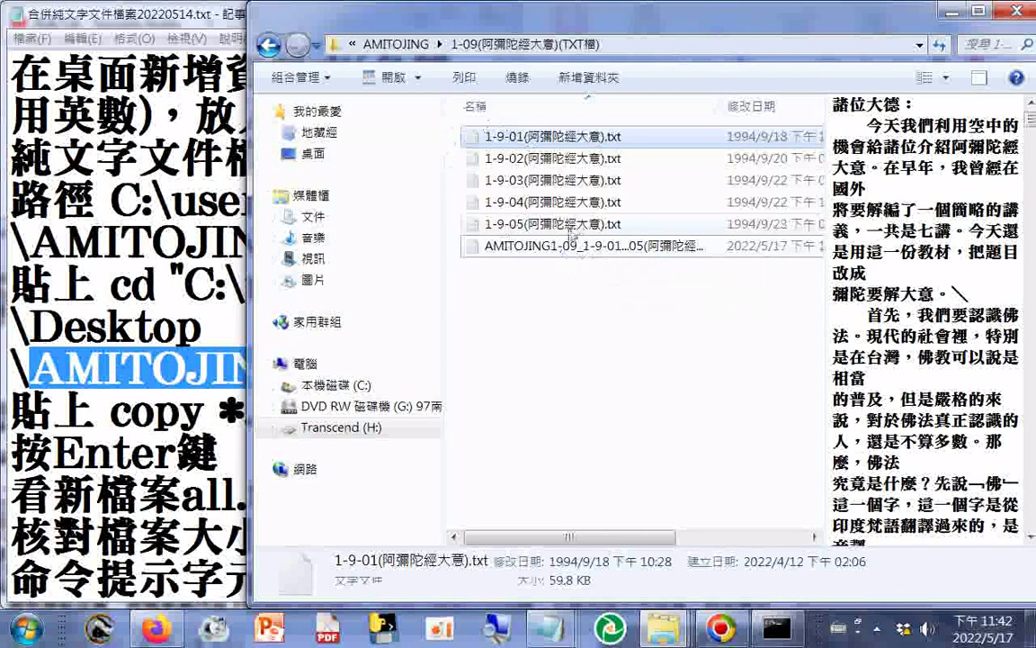
# Step: In the Transcend (H:) window, copy the name ending that starts with _JINGKON from the B1-13(往生咒講記 第1...4卷) text file
pyautogui.moveTo(544, 259)
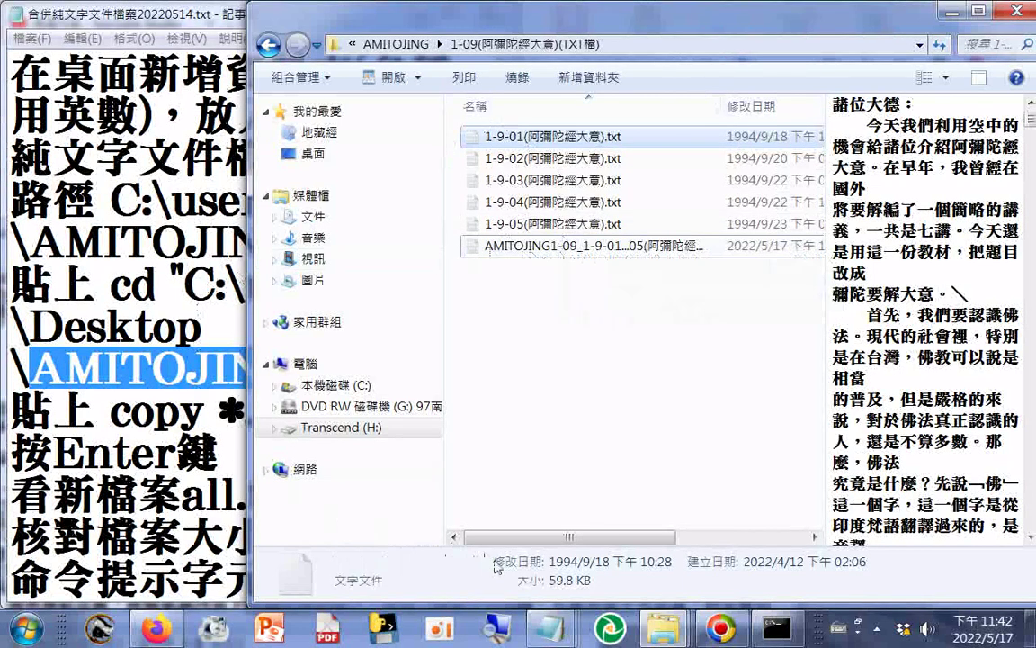
pyautogui.click(661, 633)
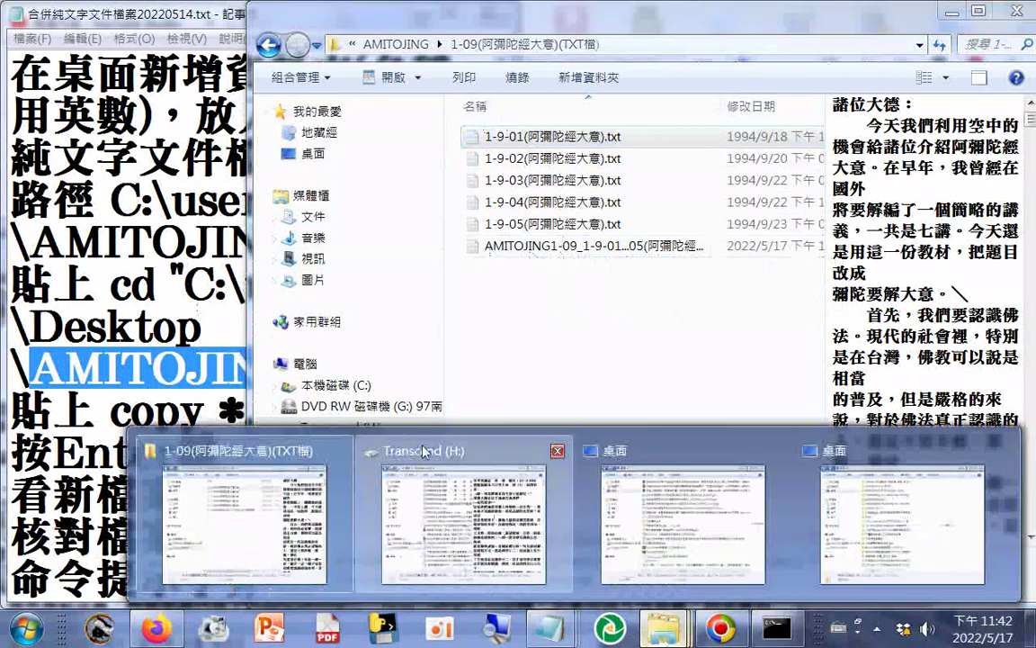
pyautogui.click(423, 450)
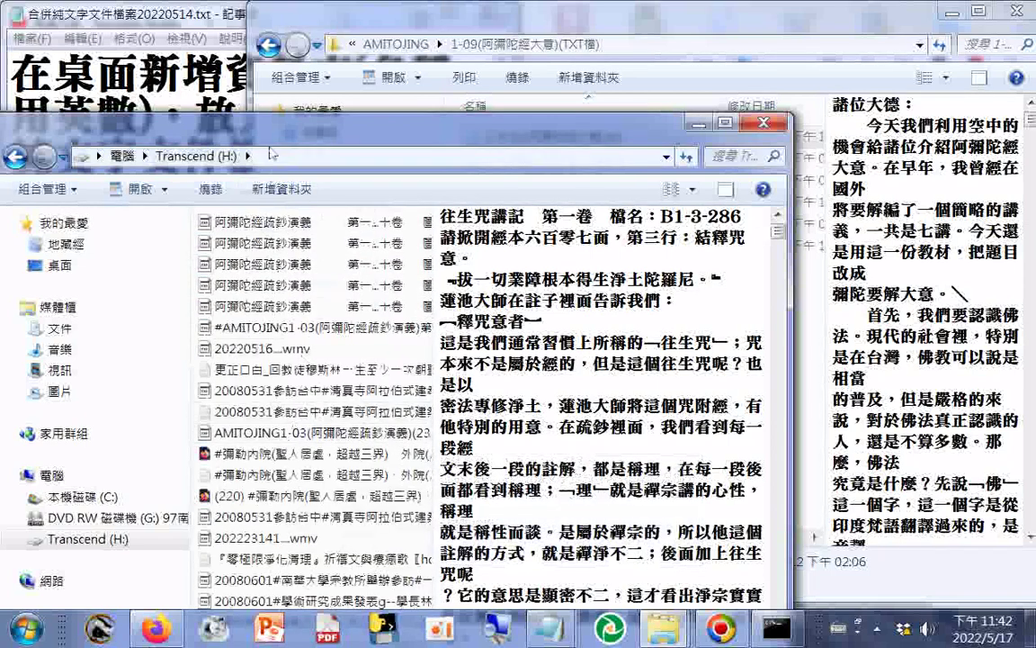
pyautogui.moveTo(263, 135); pyautogui.dragTo(255, 74)
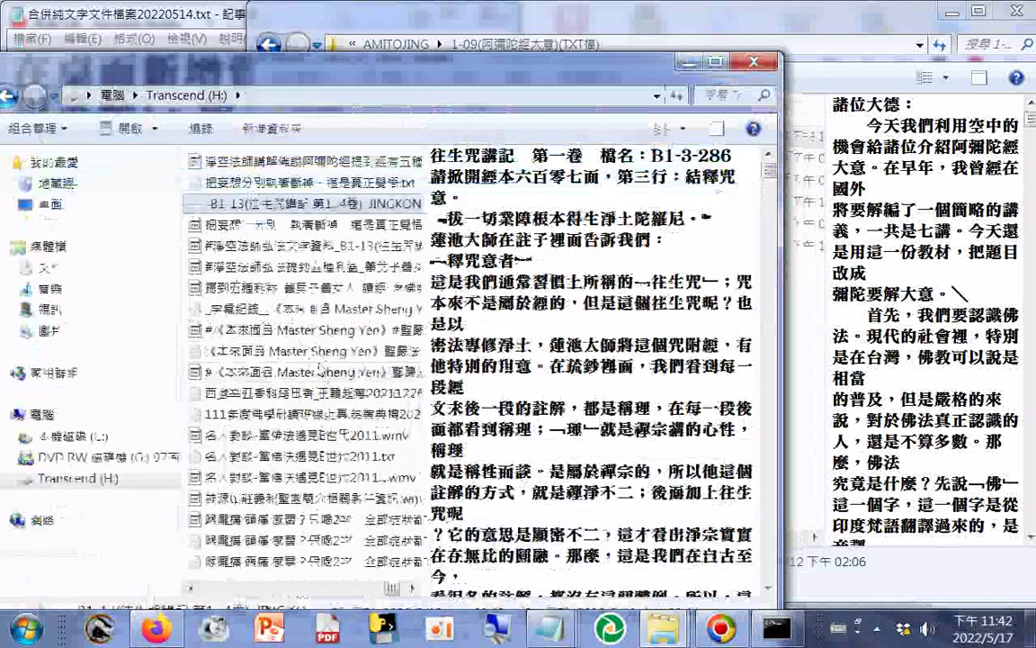
pyautogui.hotkey('ctrl', 'v')
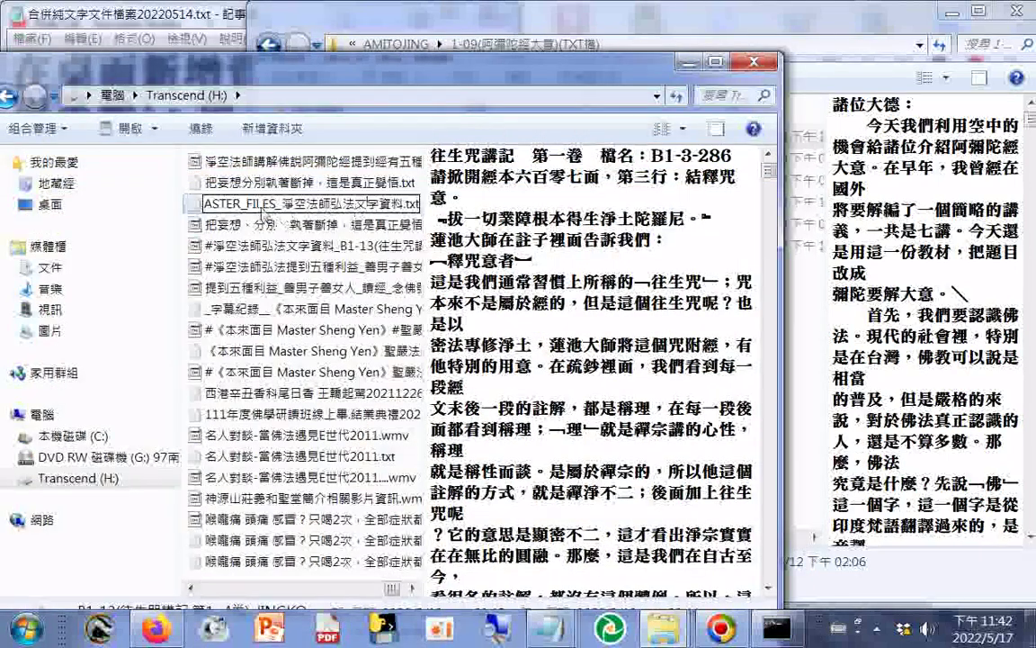
pyautogui.hotkey('ctrl', 'z')
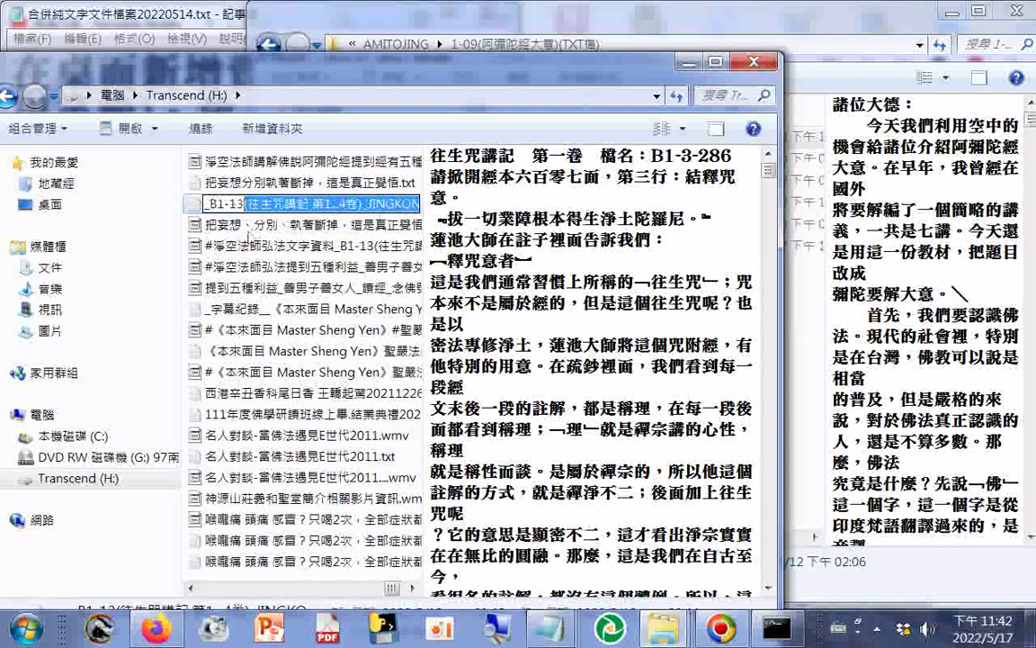
pyautogui.moveTo(403, 213); pyautogui.dragTo(334, 200)
pyautogui.rightClick(327, 185)
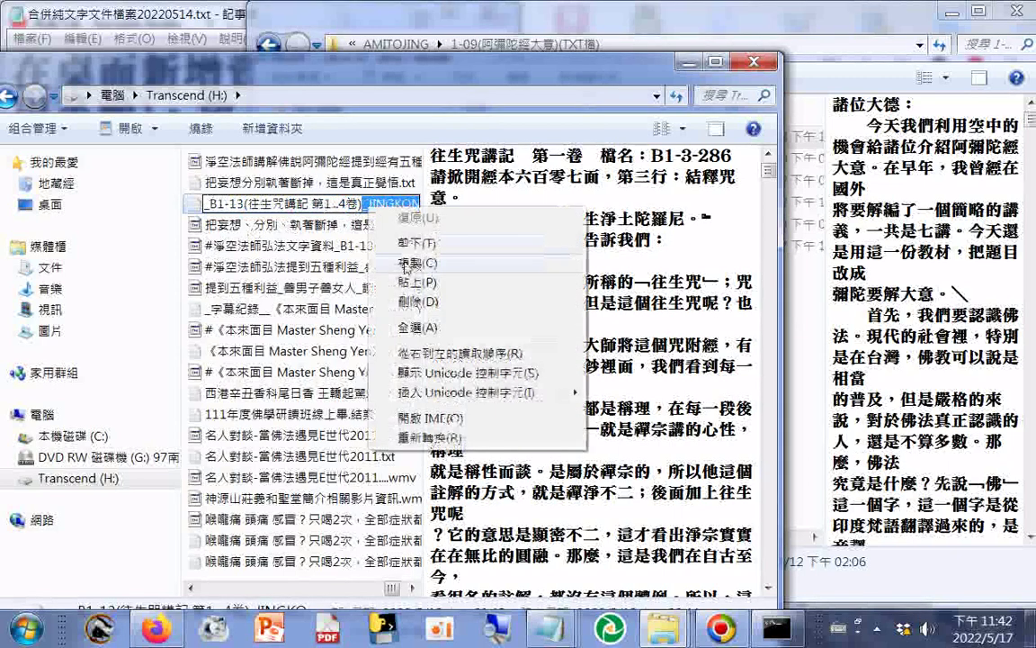
pyautogui.click(373, 235)
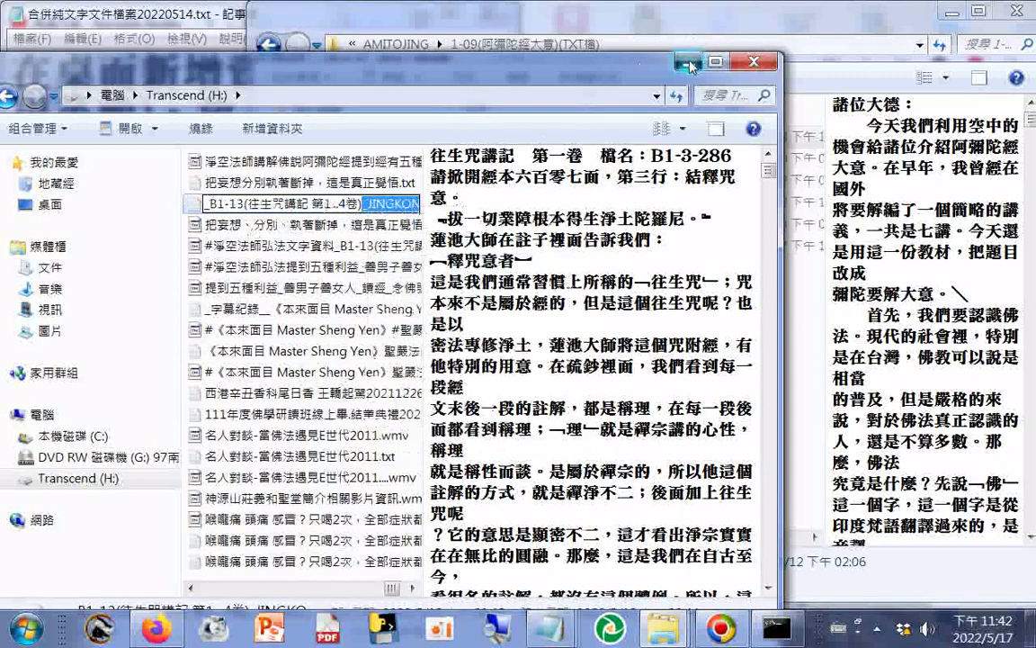
# Step: Append __JINGKONG_MASTER_FILES_淨空法師弘法文字資料 after "all" in the merged AMITOJING1-09 text file's name, keeping the .txt extension
pyautogui.click(690, 63)
pyautogui.click(581, 250)
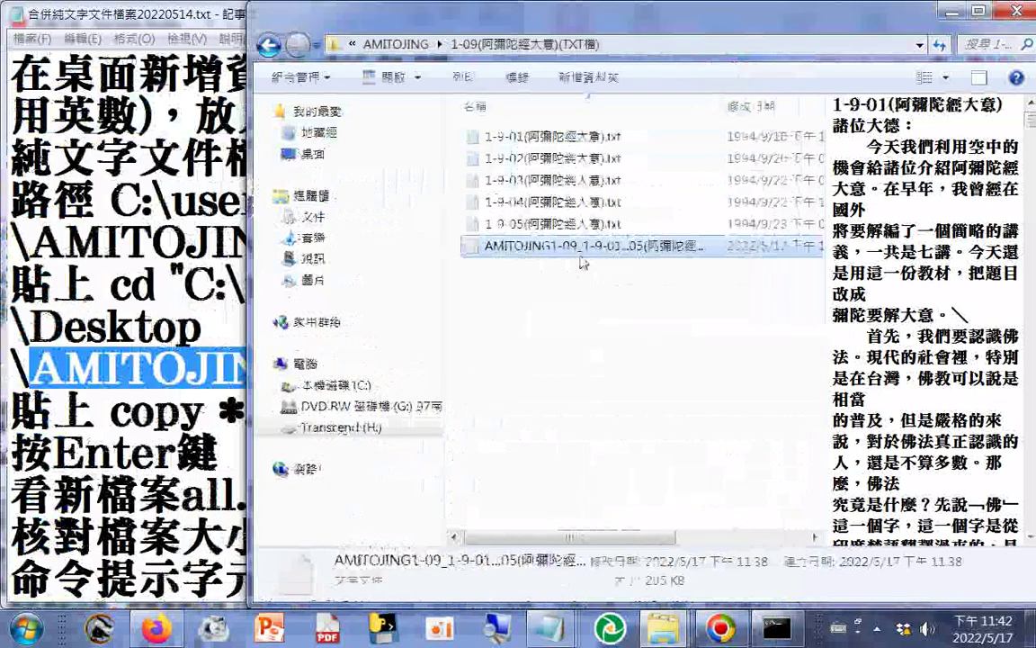
pyautogui.click(581, 252)
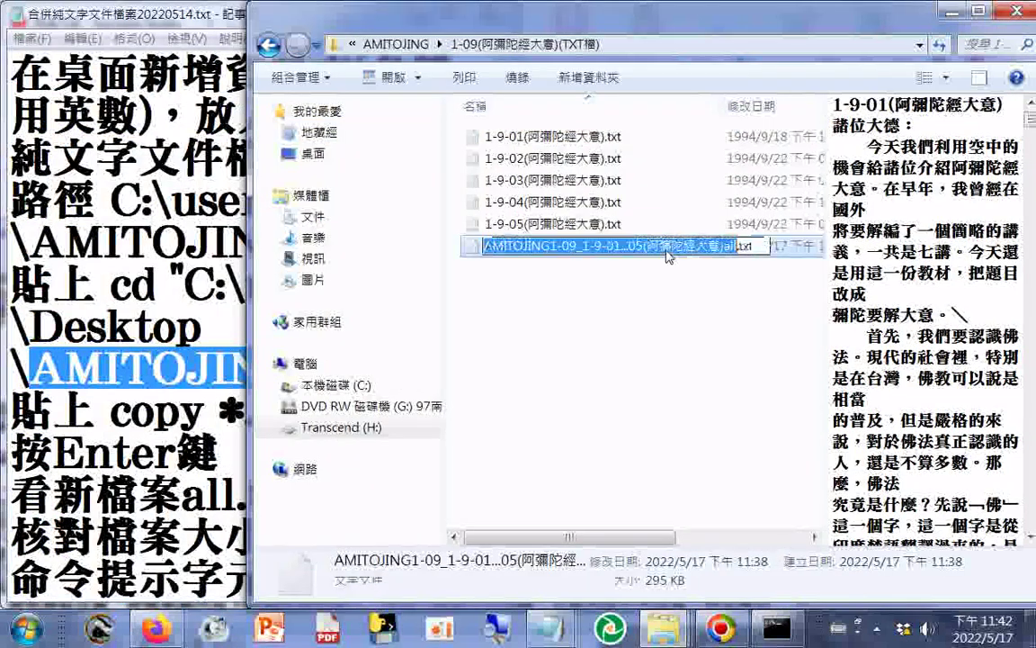
pyautogui.press('Right')
pyautogui.write('all')
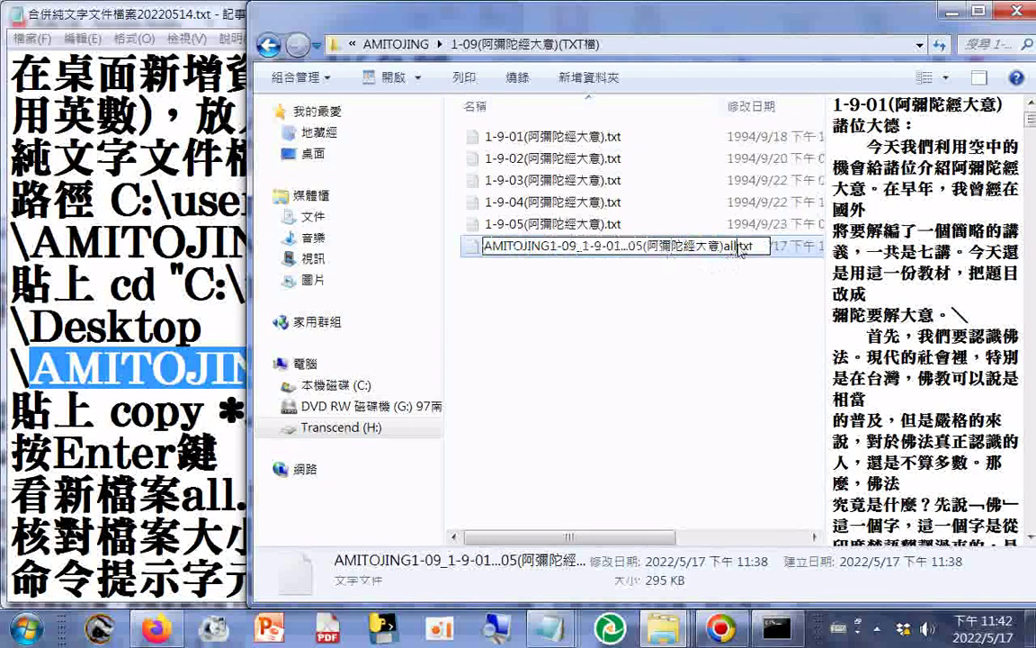
pyautogui.write('_')
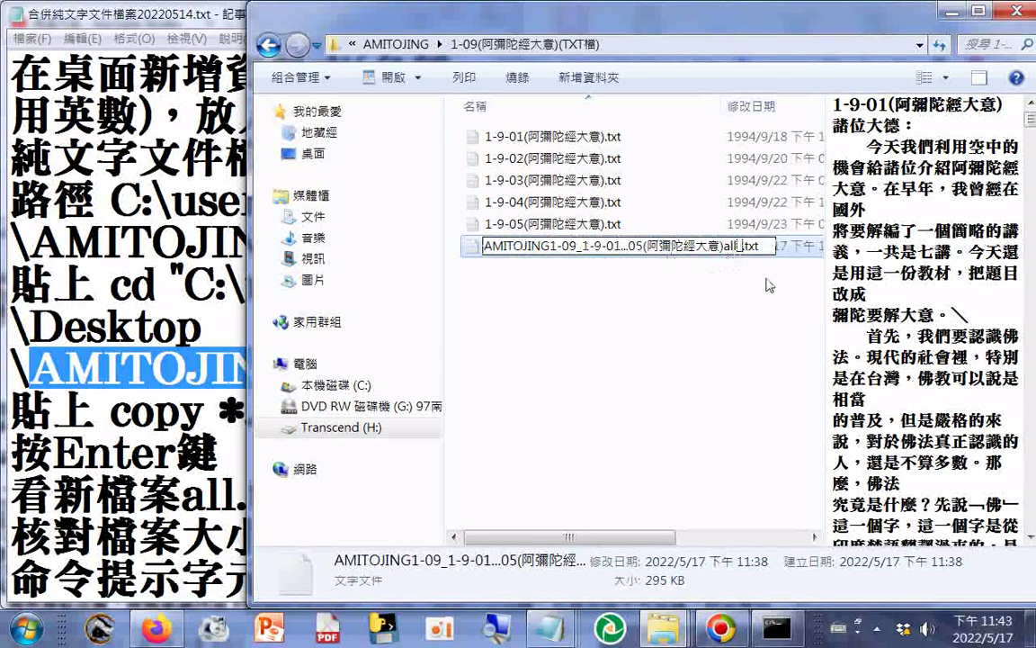
pyautogui.write('_JINGKONG_MASTER_FILES_淨空法師弘法文字資料')
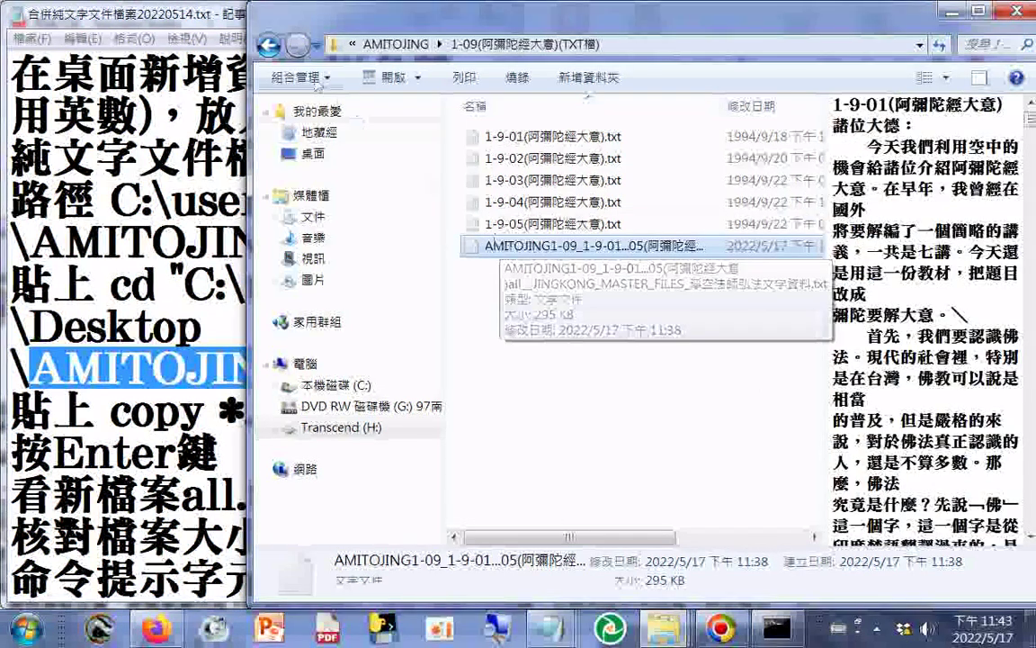
# Step: Go back to the AMITOJING folder and rename the 1-09 folder to 1-09(阿彌陀經大意)(TXT檔)ok
pyautogui.click(269, 45)
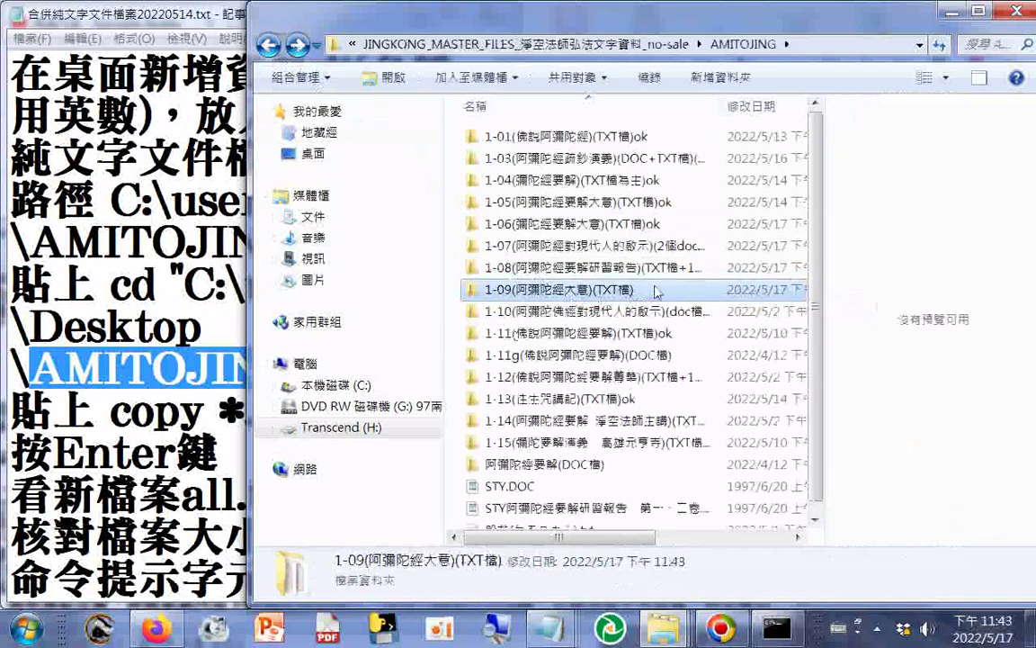
pyautogui.click(639, 292)
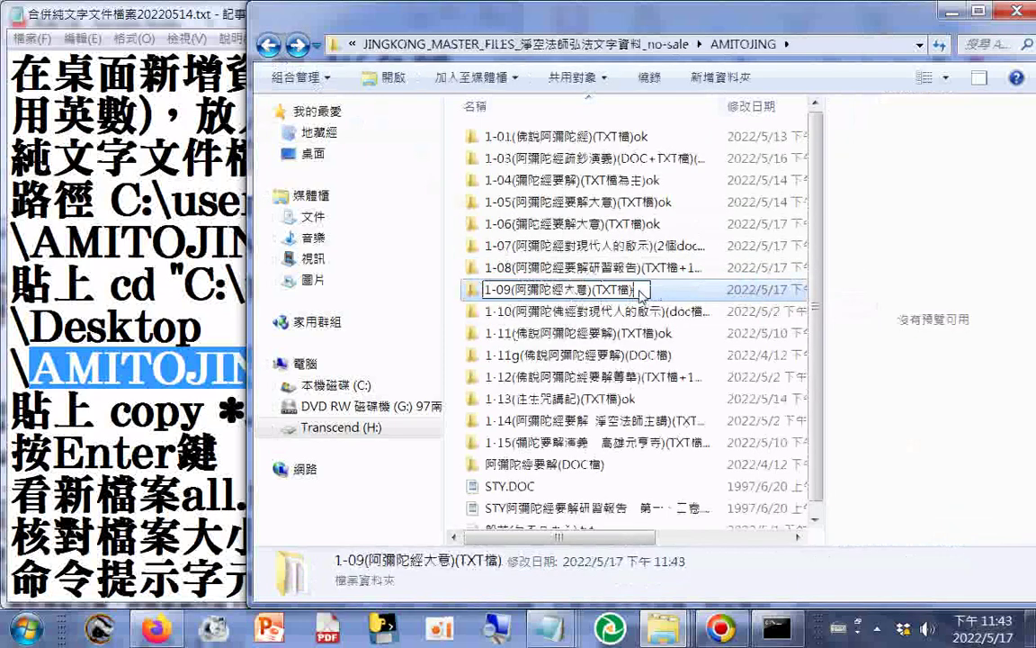
pyautogui.press('End')
pyautogui.write('p')
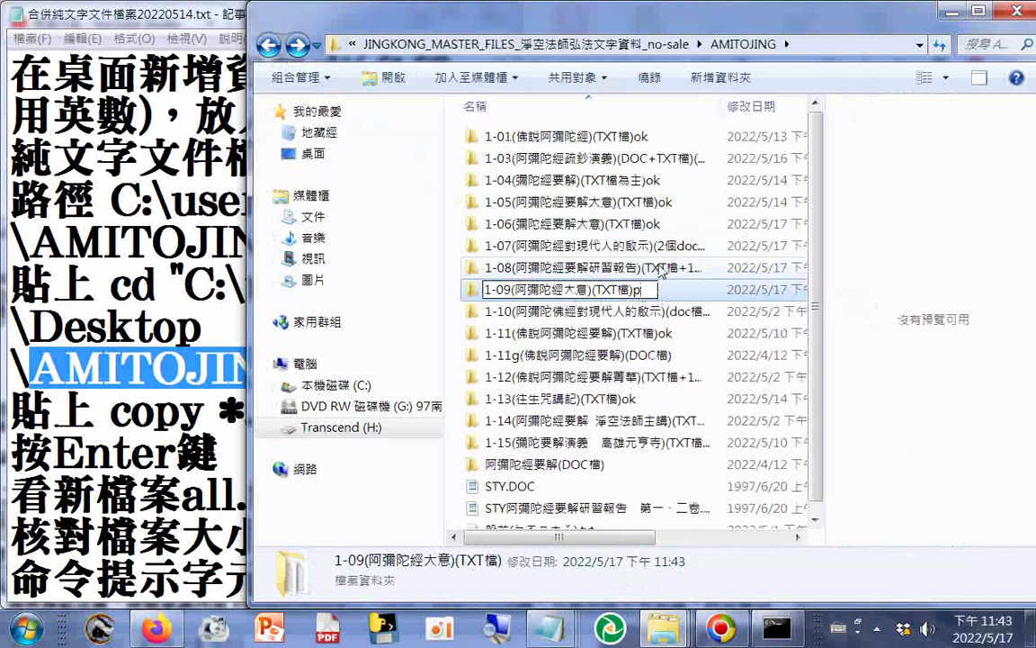
pyautogui.press('BackSpace')
pyautogui.write('ok')
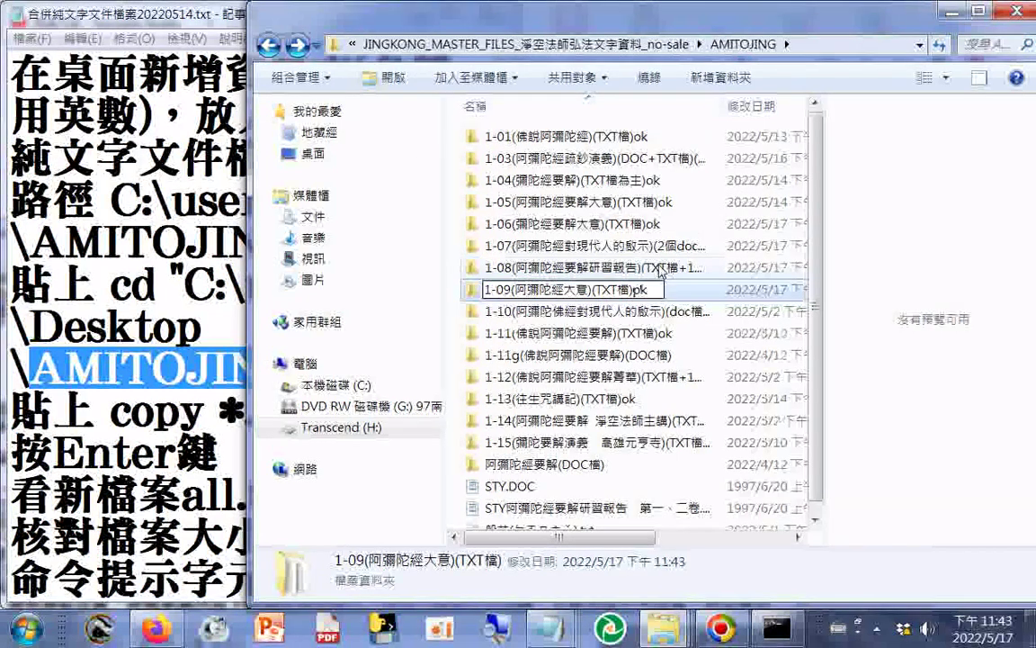
pyautogui.write('o')
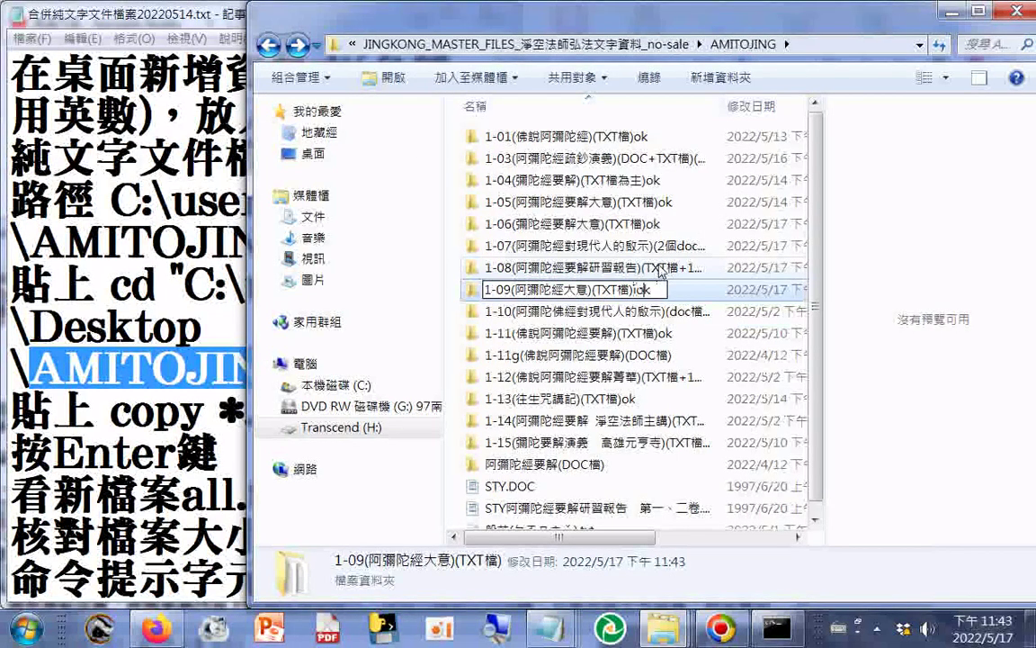
pyautogui.press('Return')
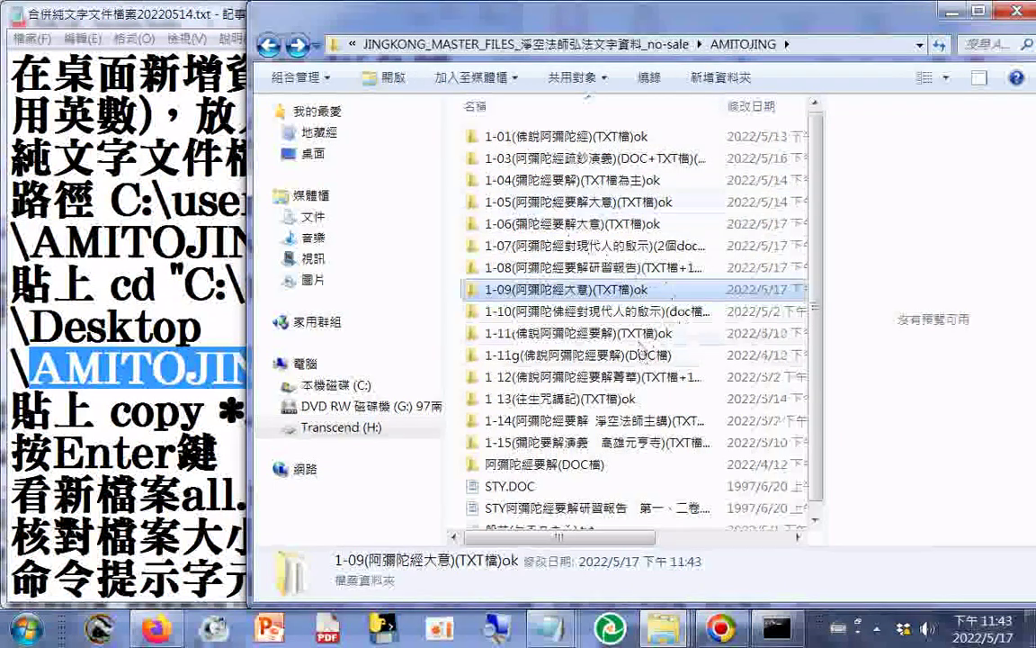
# Step: Preview the 1-10-02 text and Word files in the 1-10 folder and the volume-seven (第七卷) text file in the 1-07 folder
pyautogui.doubleClick(633, 312)
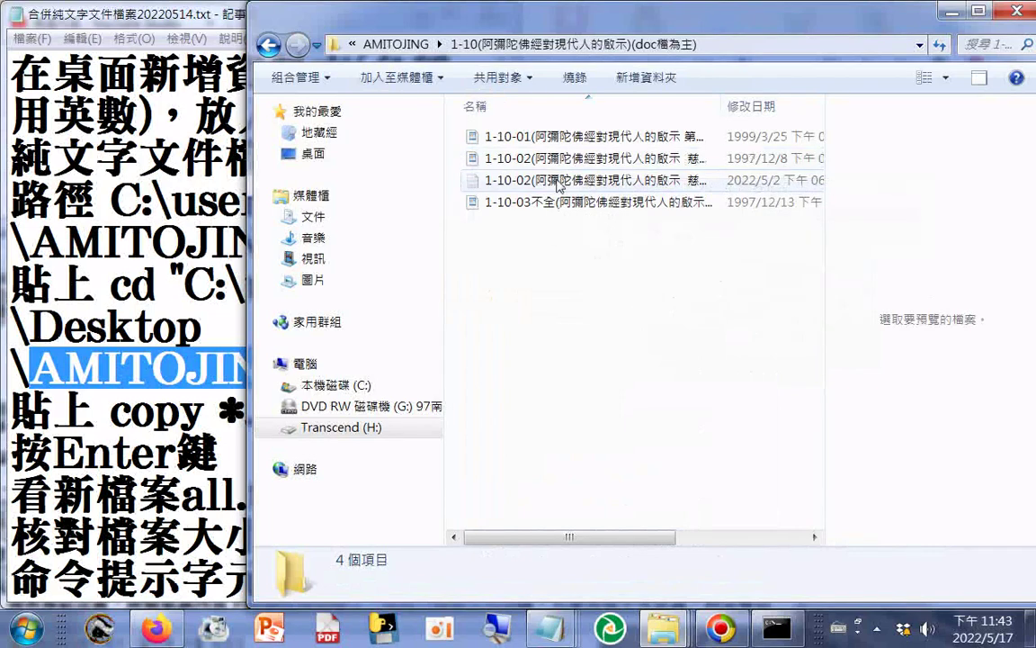
pyautogui.click(559, 181)
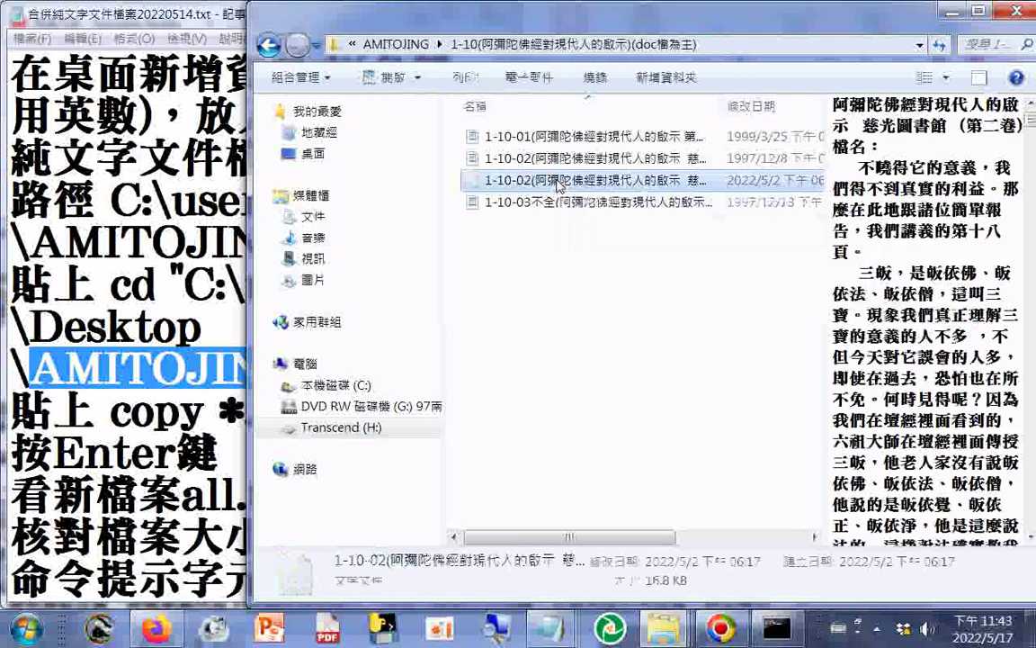
pyautogui.click(561, 165)
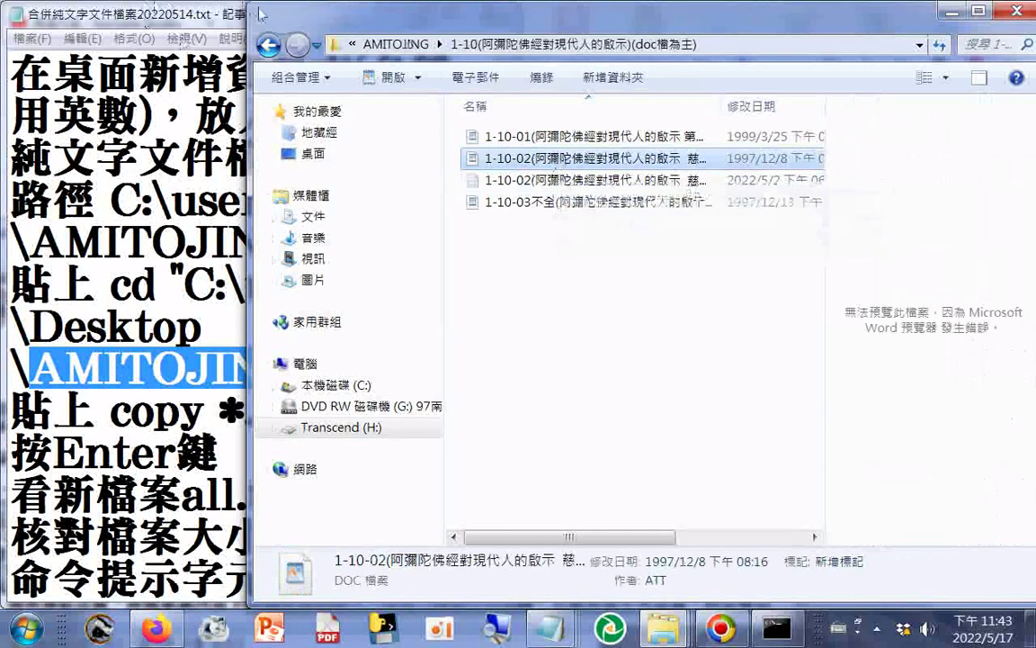
pyautogui.click(266, 47)
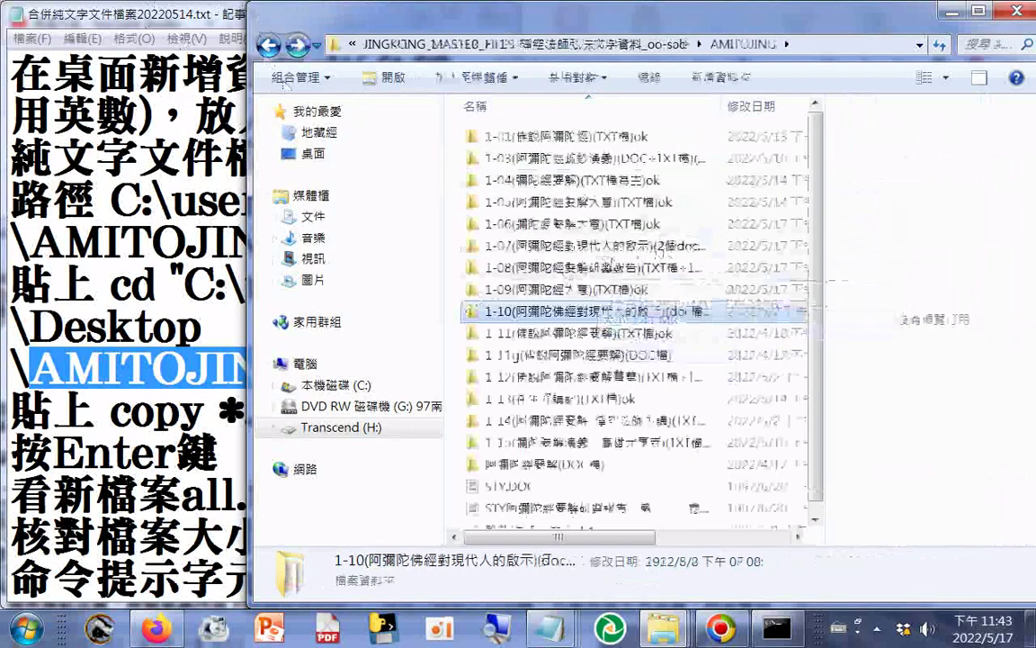
pyautogui.doubleClick(564, 252)
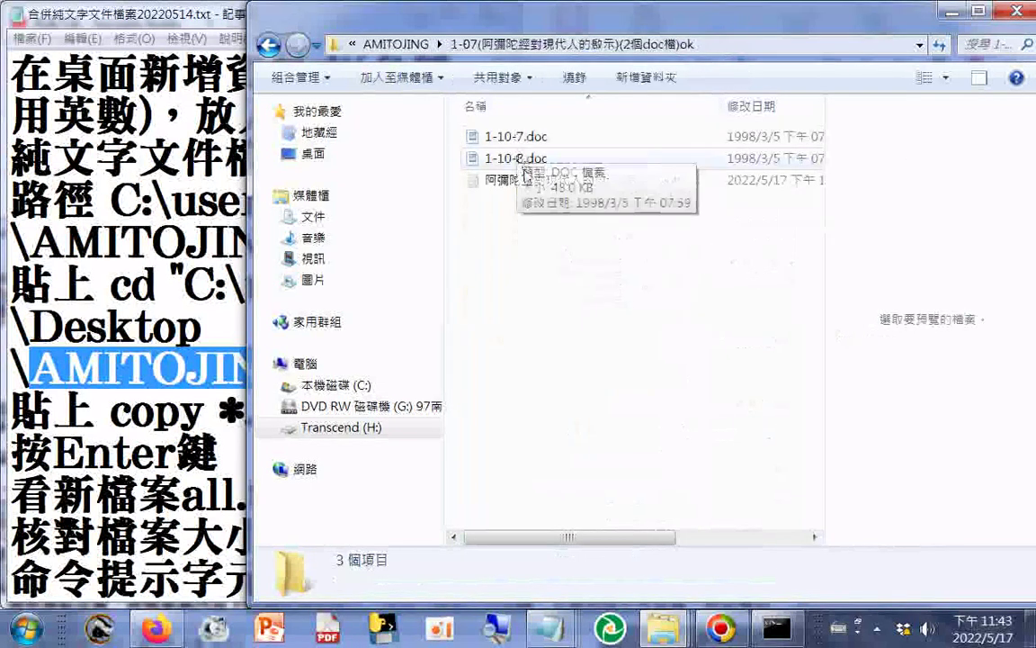
pyautogui.click(529, 183)
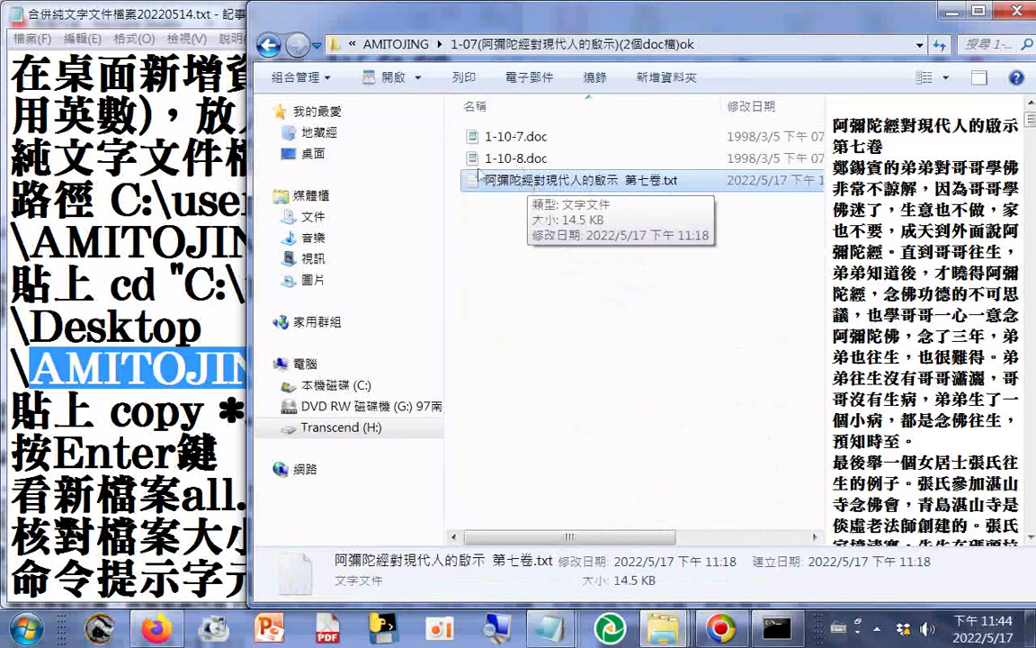
pyautogui.press('BackSpace')
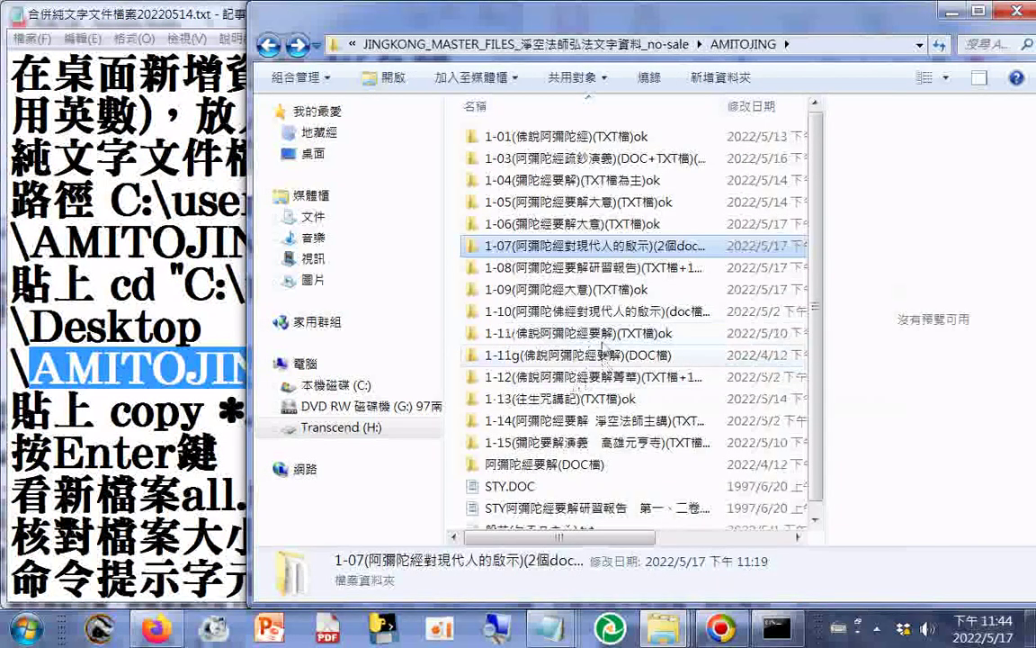
# Step: In the 1-10 folder, open the 1-10-01(阿彌陀佛經對現代人的啟示 第一卷) document in Microsoft Word and dismiss the Office activation wizard
pyautogui.doubleClick(558, 312)
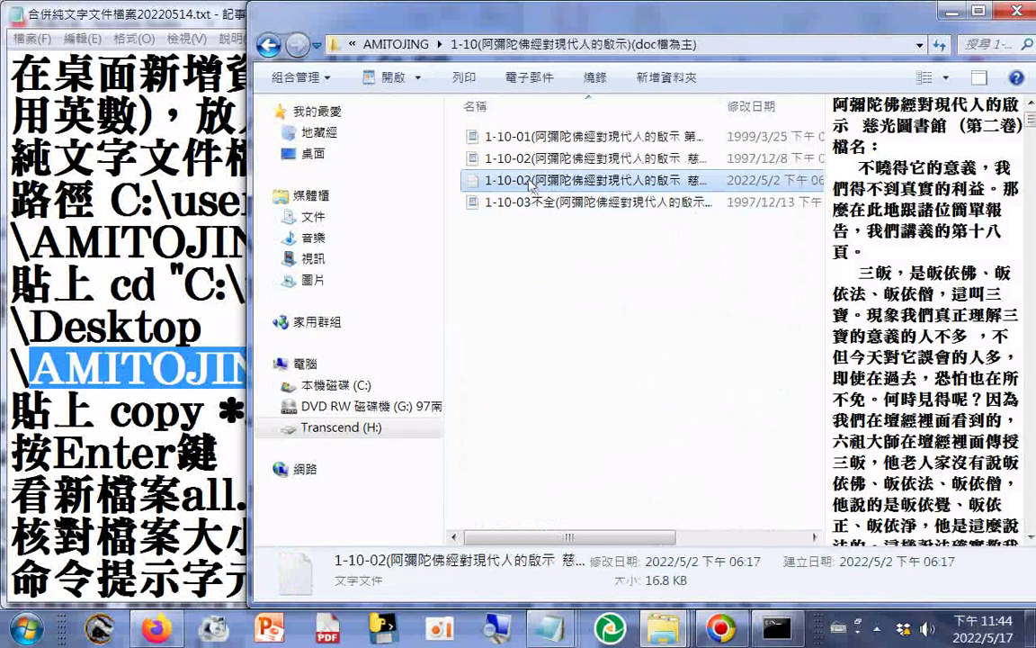
pyautogui.click(521, 137)
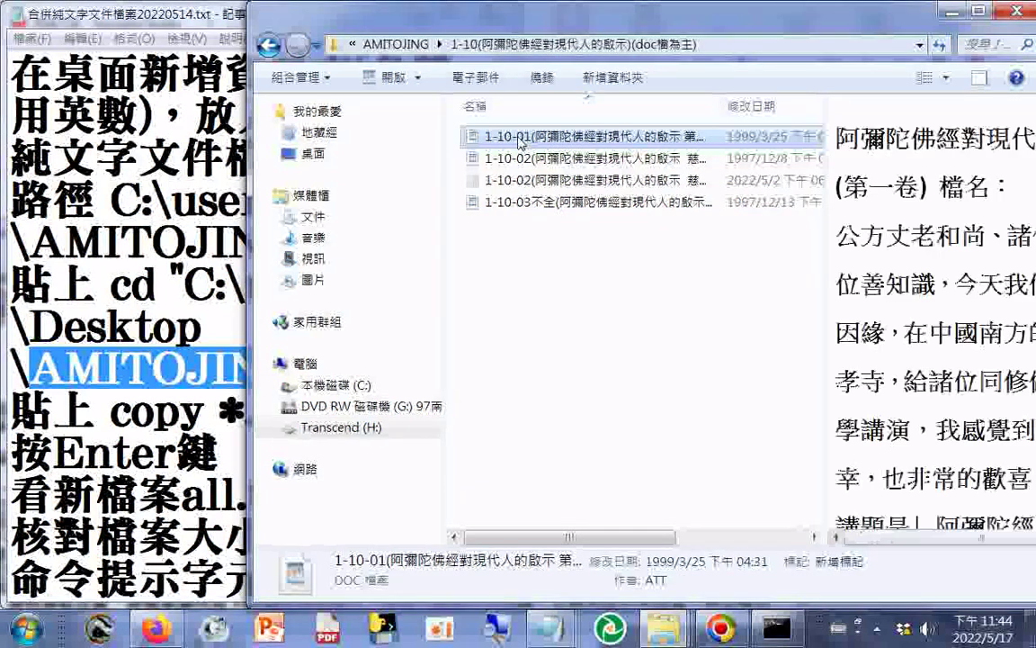
pyautogui.rightClick(520, 136)
pyautogui.moveTo(580, 277)
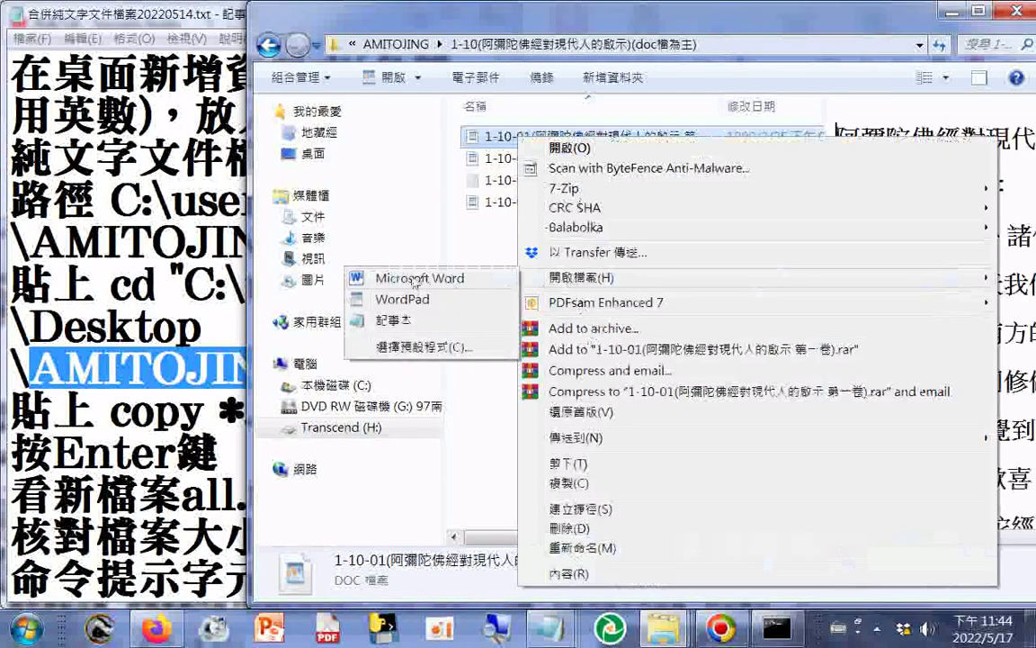
pyautogui.click(411, 275)
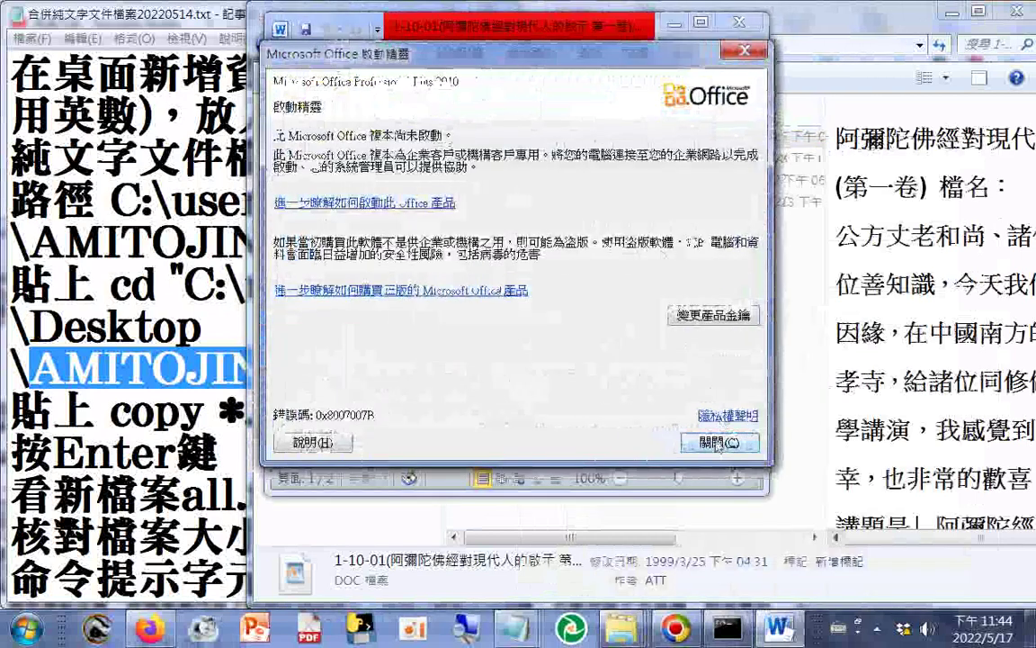
pyautogui.click(886, 440)
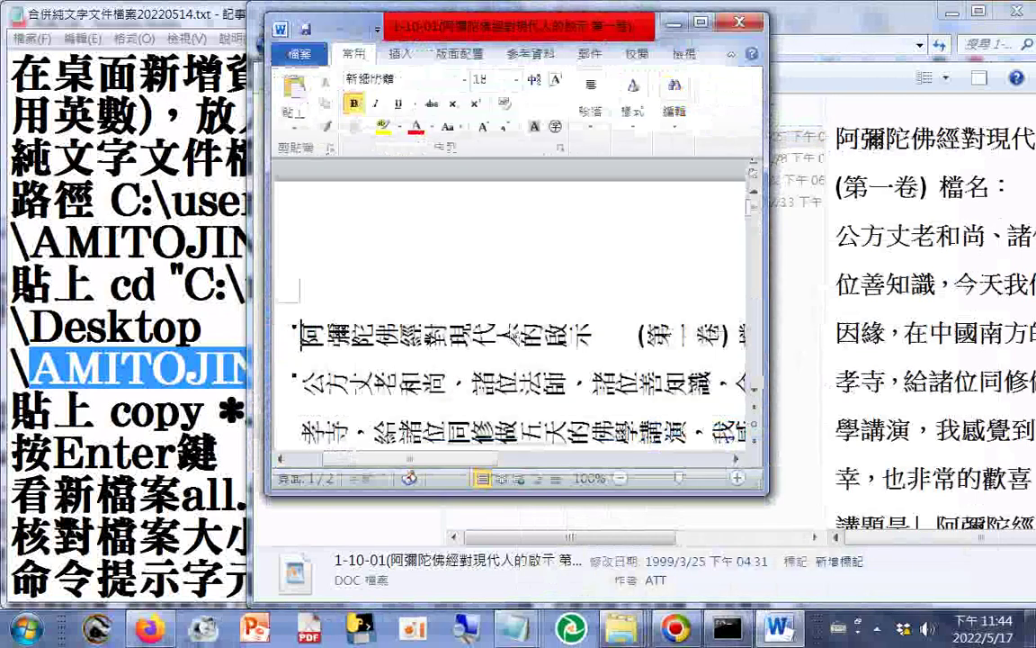
# Step: Copy the entire text of the 1-10-01 Word document and paste it into a new Notepad file
pyautogui.hotkey('ctrl', 'a')
pyautogui.rightClick(529, 226)
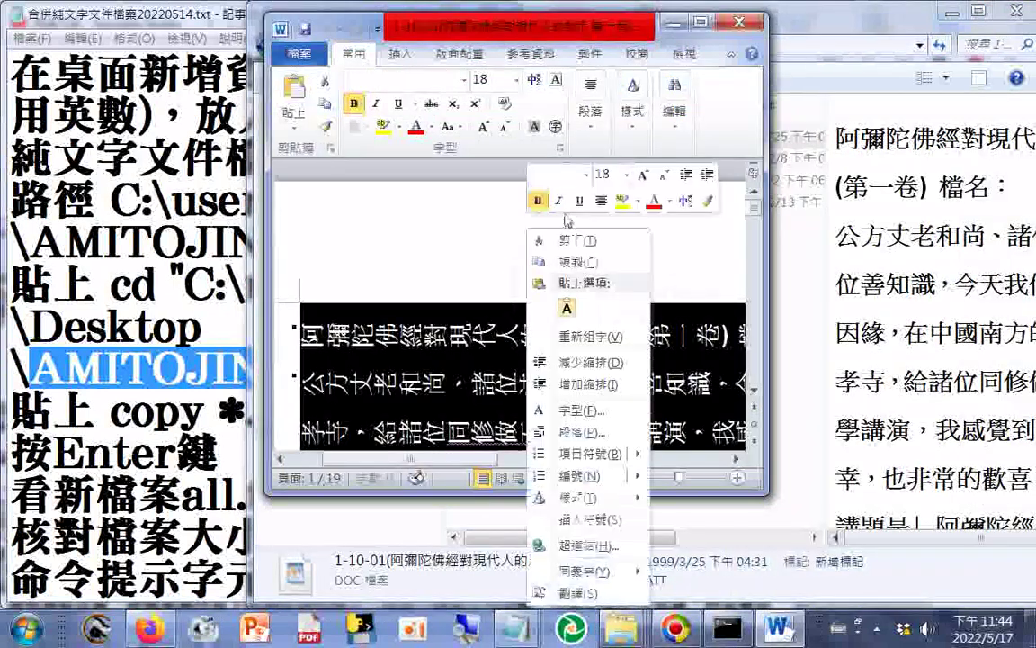
pyautogui.click(635, 263)
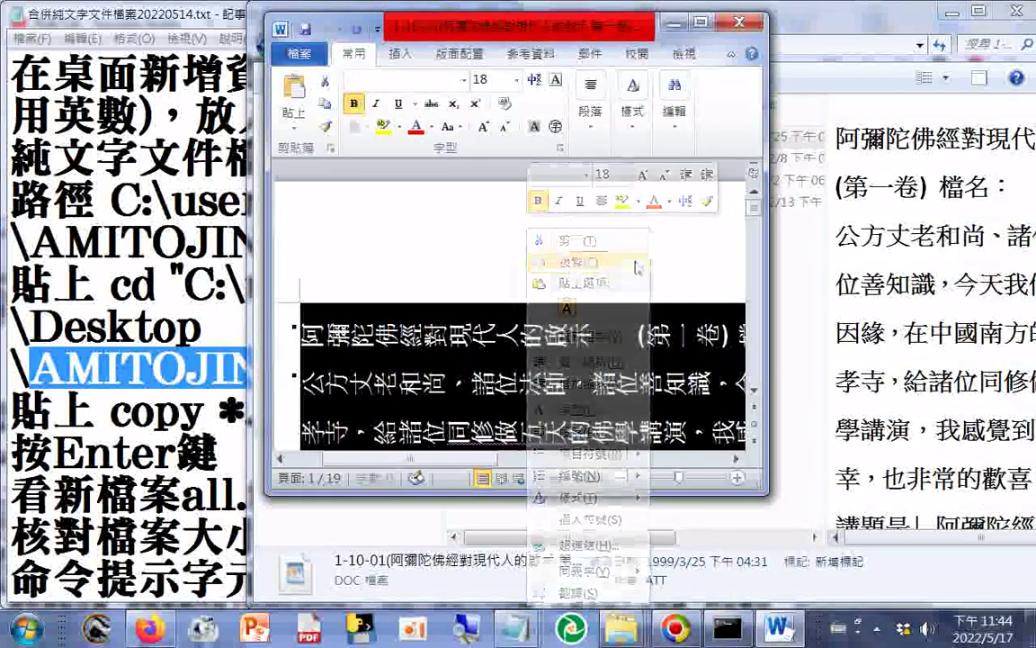
pyautogui.click(23, 627)
pyautogui.click(46, 135)
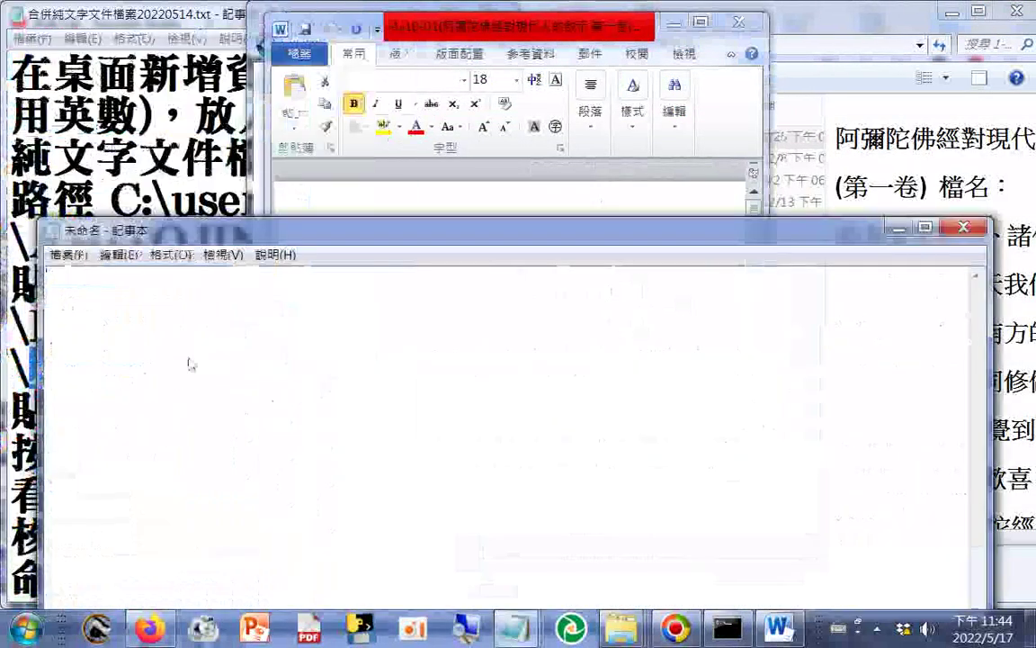
pyautogui.rightClick(165, 341)
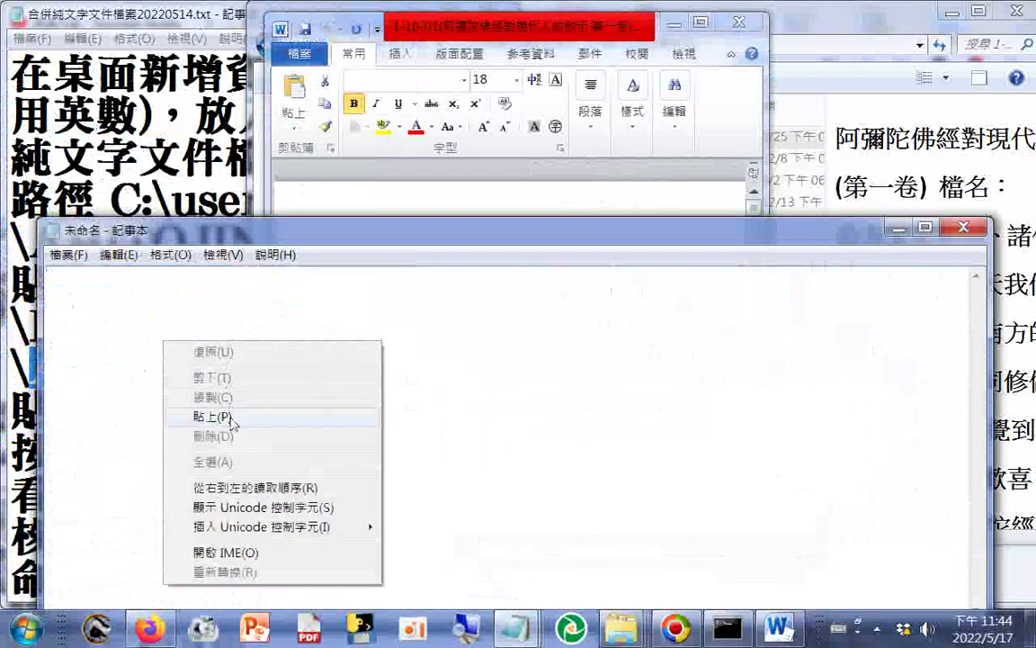
pyautogui.click(227, 417)
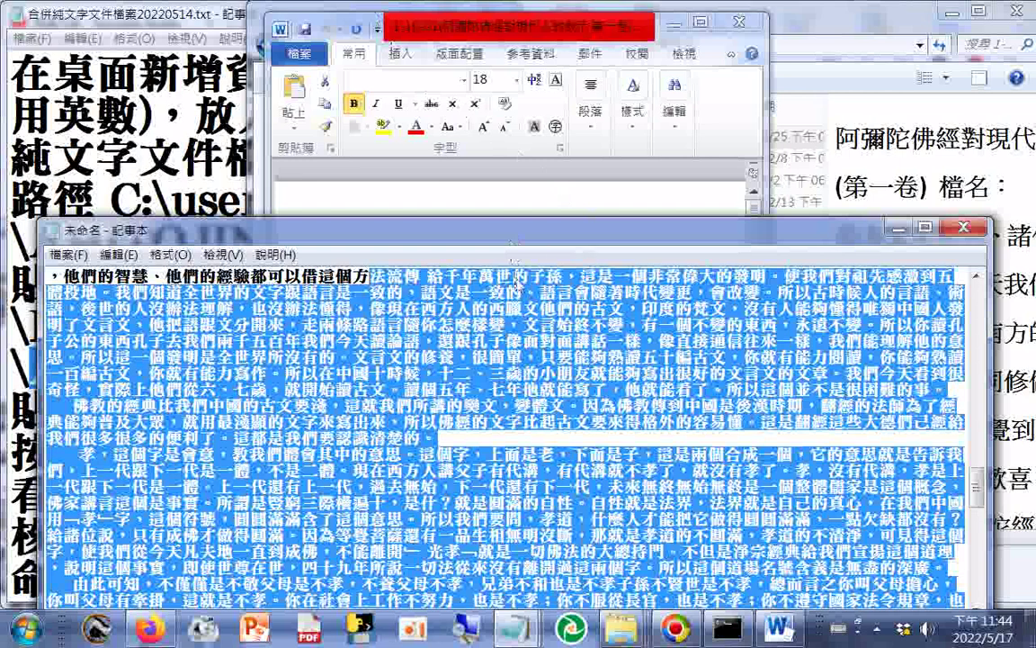
# Step: Return to the beginning of the pasted text and examine the temple reference in its first paragraph
pyautogui.hotkey('ctrl', 'Home')
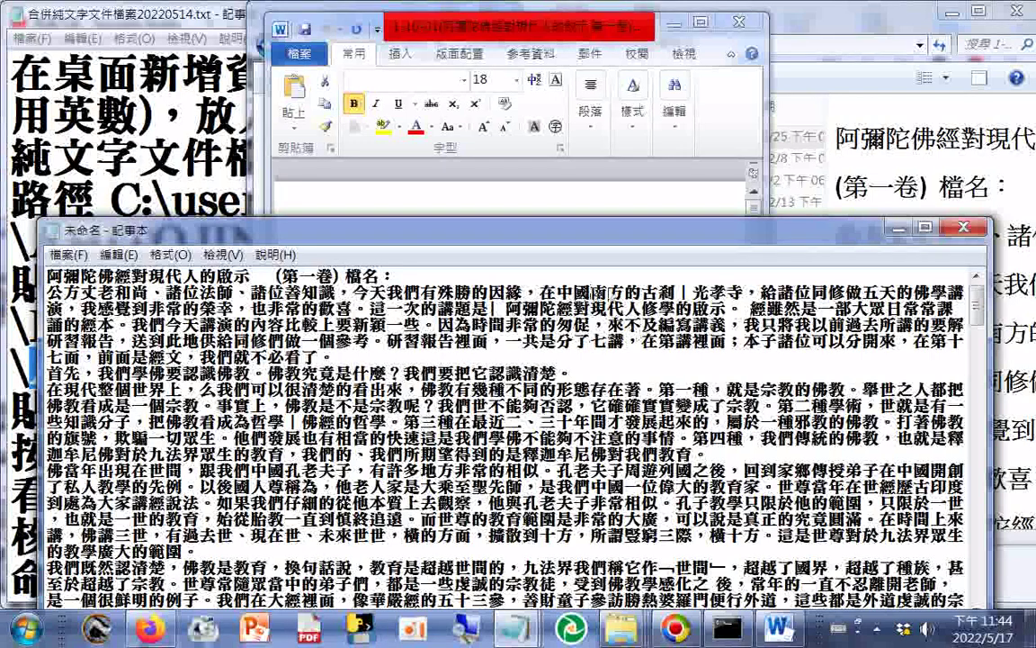
pyautogui.moveTo(589, 292); pyautogui.dragTo(745, 293)
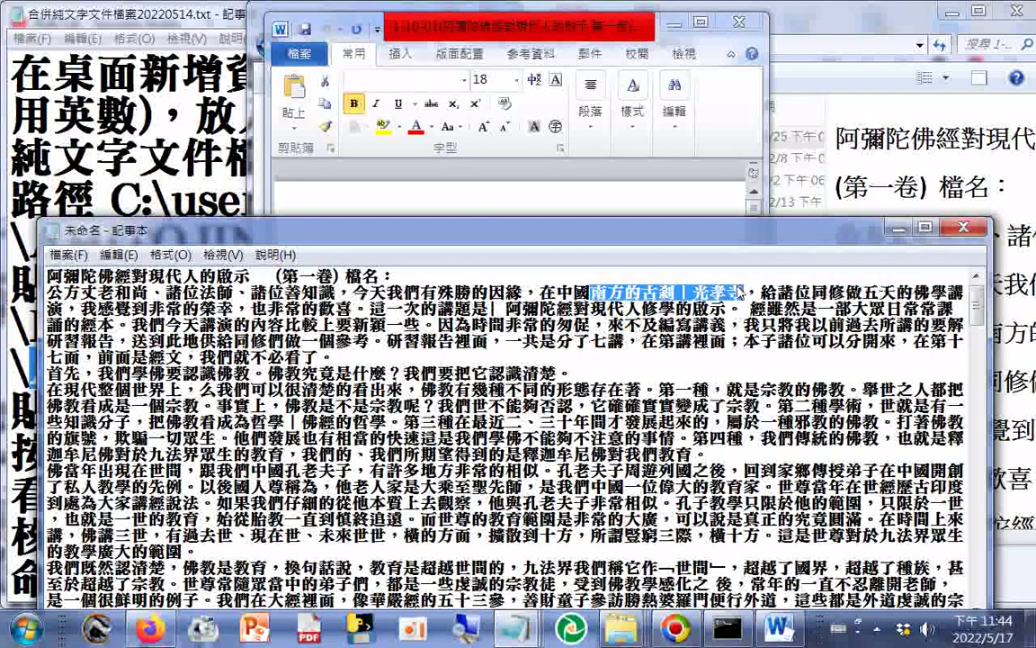
pyautogui.click(264, 292)
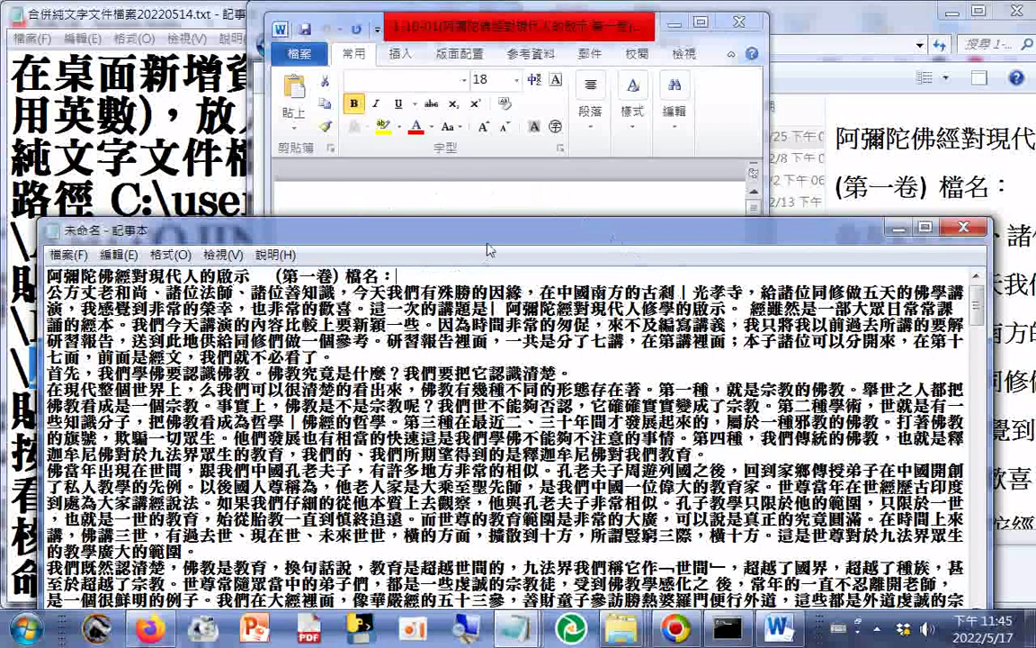
# Step: Open the 1-10-02(阿彌陀佛經對現代人的啟示 慈光圖書館 第二卷) document in Microsoft Word and dismiss the Office activation wizard
pyautogui.moveTo(492, 243); pyautogui.dragTo(503, 481)
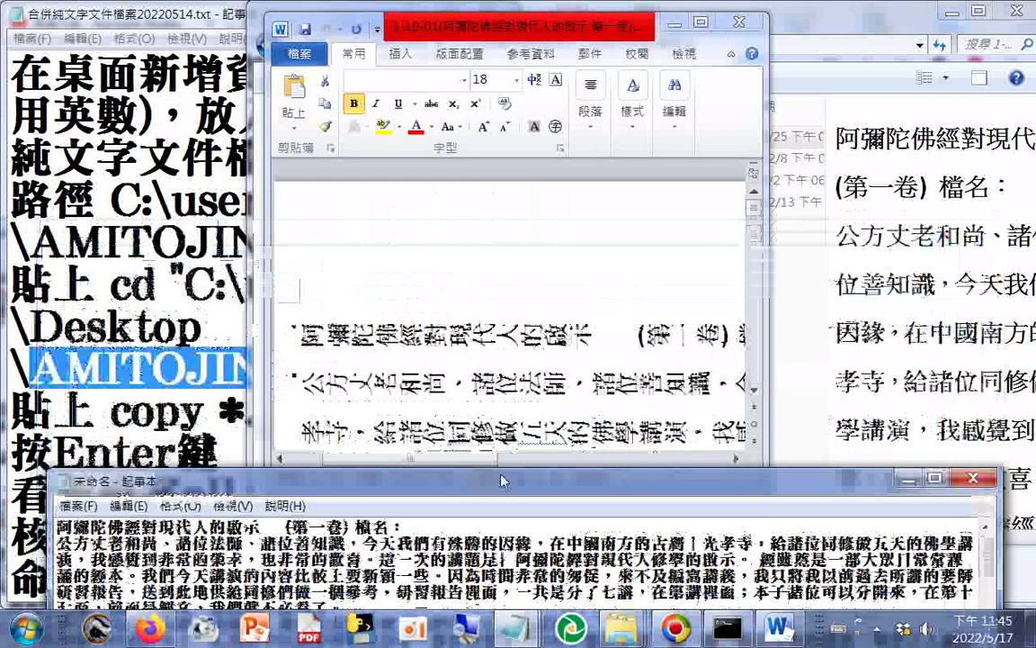
pyautogui.moveTo(503, 482); pyautogui.dragTo(502, 346)
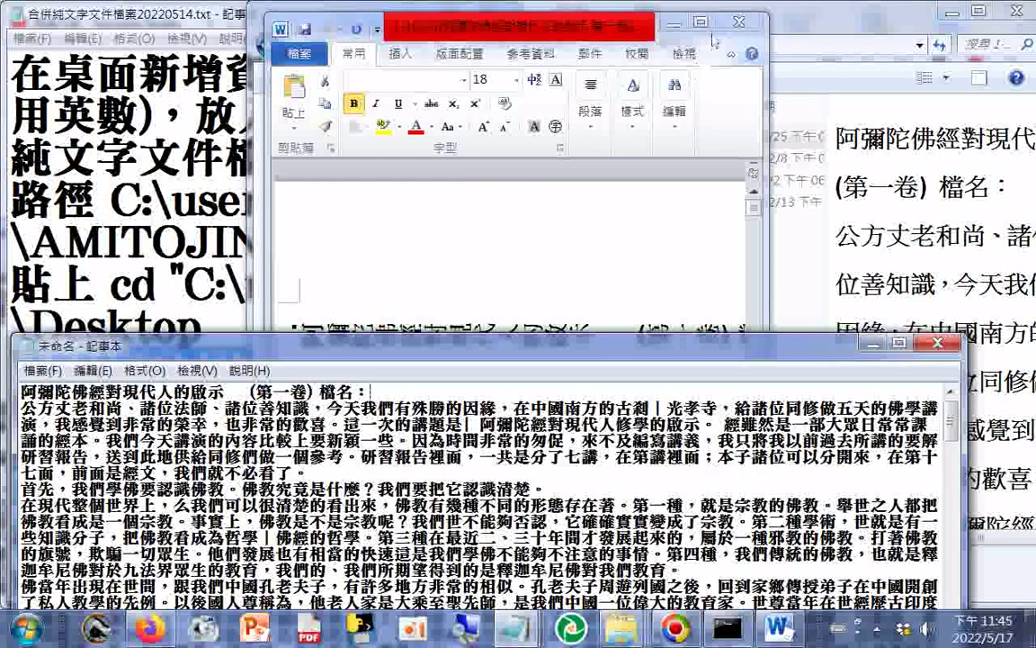
pyautogui.click(674, 22)
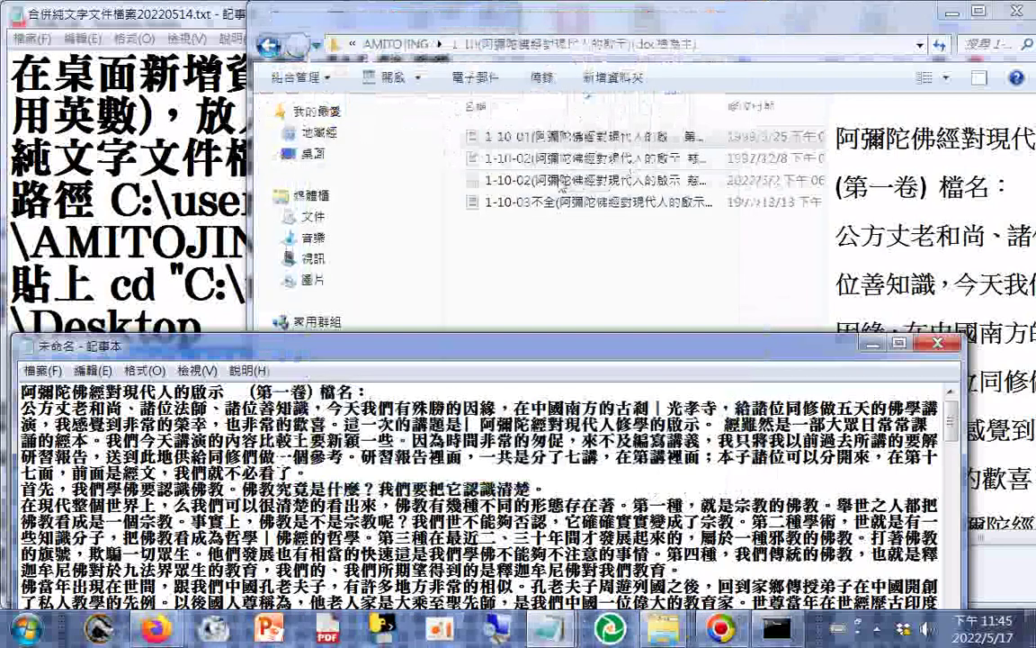
pyautogui.click(513, 159)
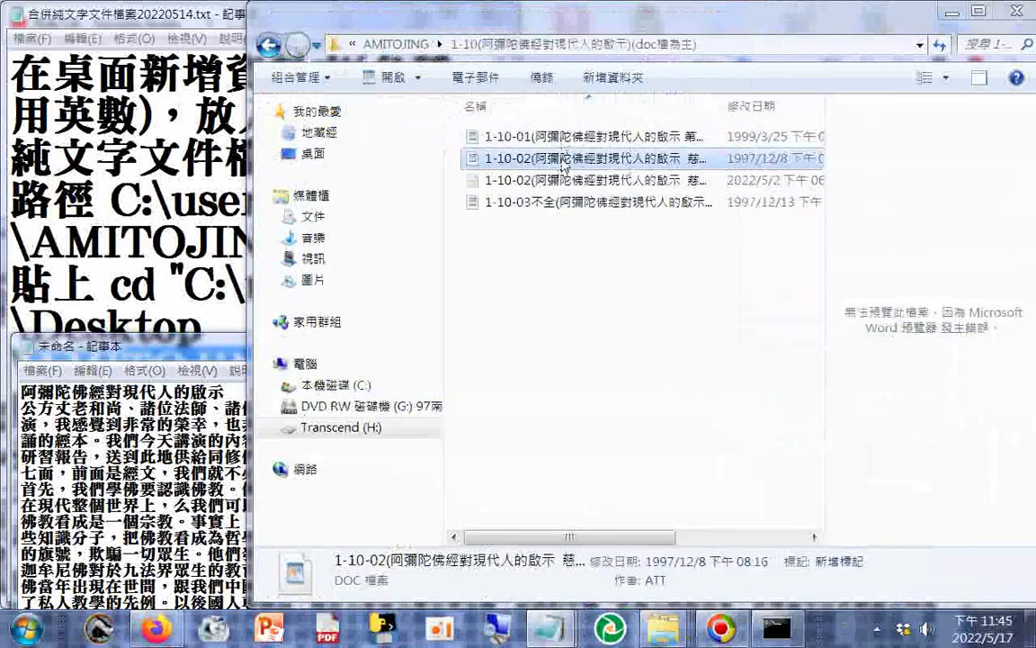
pyautogui.rightClick(563, 164)
pyautogui.moveTo(539, 301)
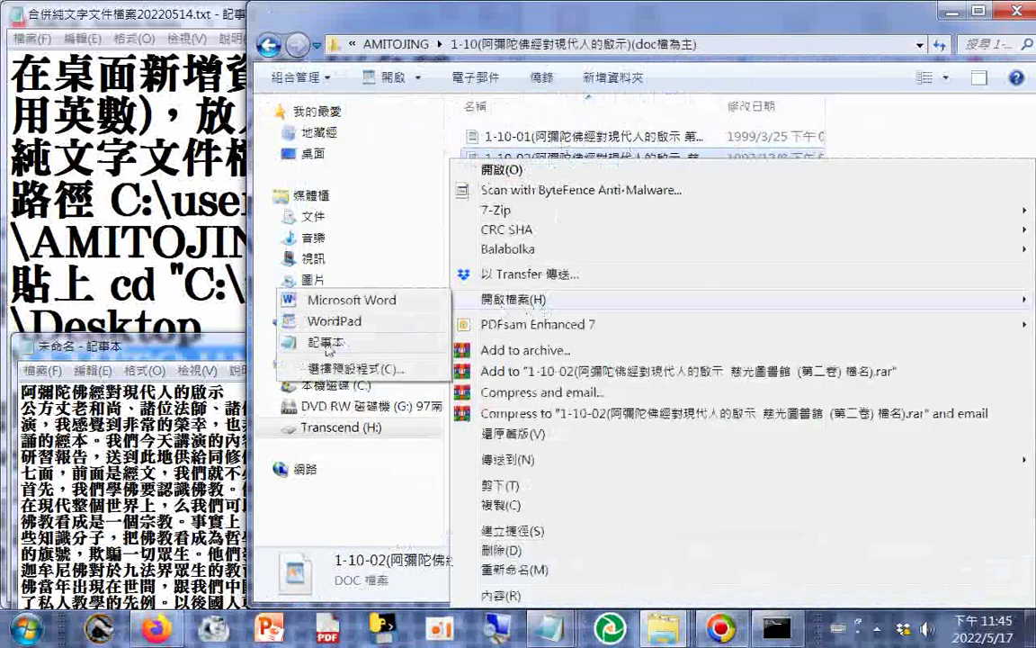
pyautogui.click(350, 298)
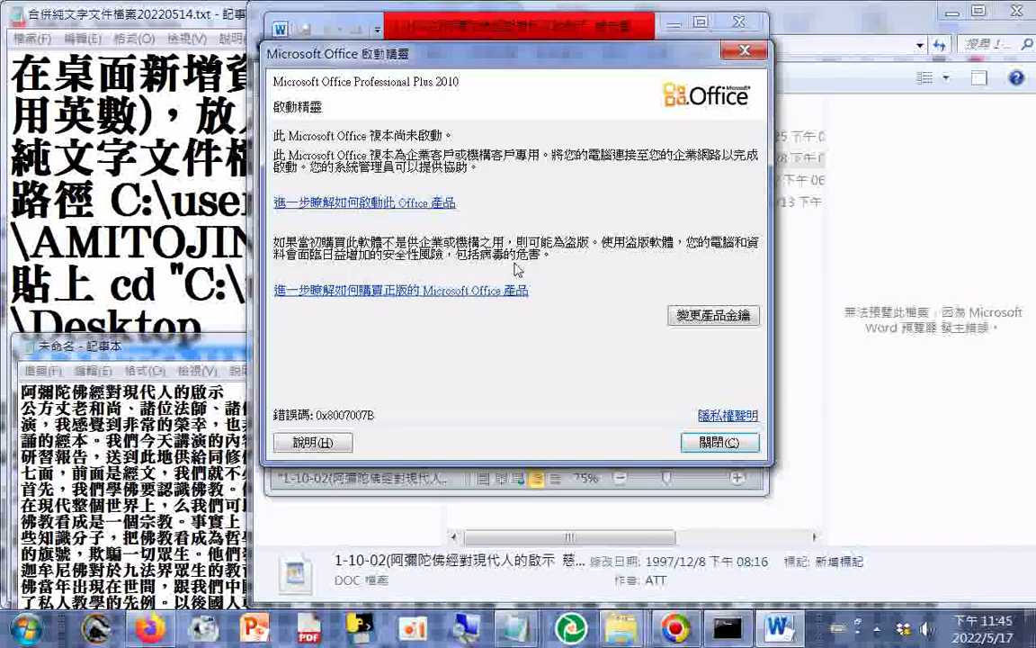
pyautogui.click(716, 443)
# Step: Copy the entire text of the 1-10-02 document and append it to the untitled Notepad file after several blank lines
pyautogui.hotkey('ctrl', 'a')
pyautogui.rightClick(462, 216)
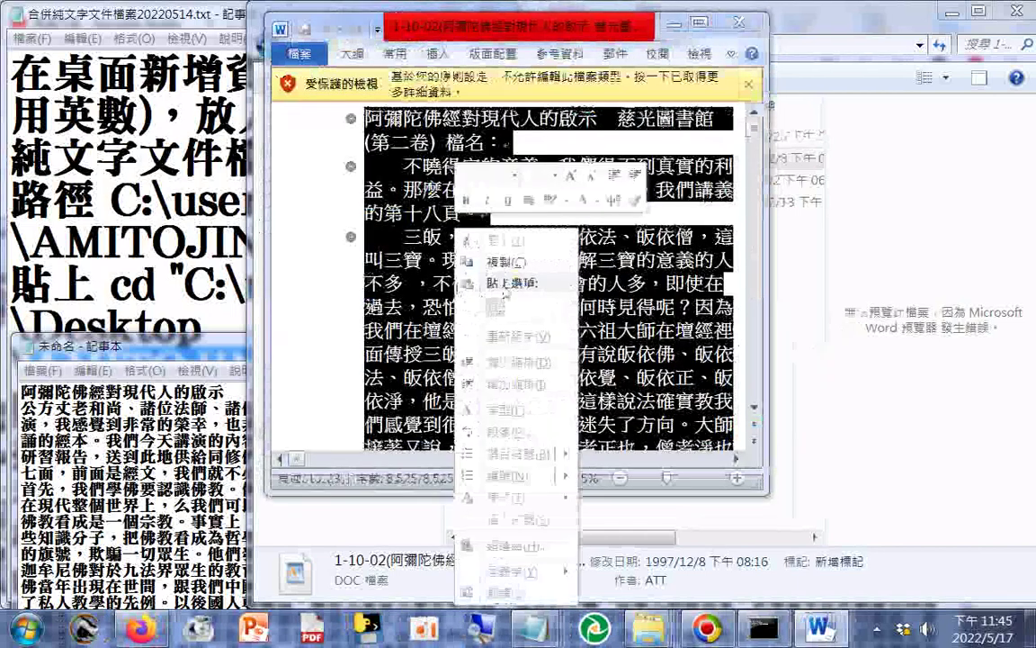
pyautogui.click(503, 274)
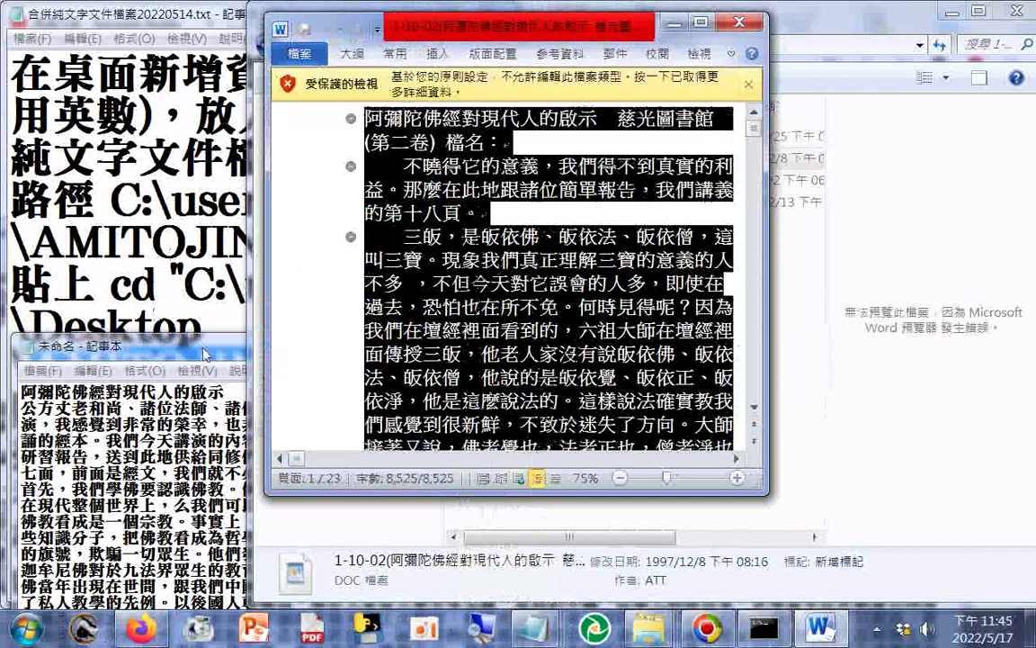
pyautogui.moveTo(205, 354); pyautogui.dragTo(232, 170)
pyautogui.hotkey('ctrl', 'v')
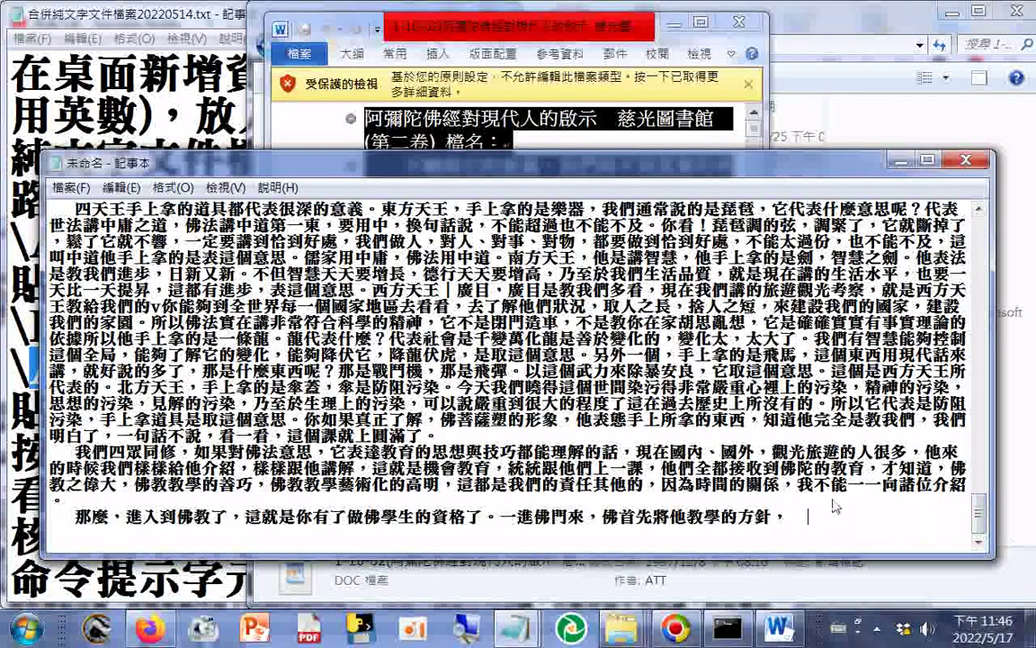
pyautogui.press('Return')
pyautogui.press('Return')
pyautogui.press('Return')
pyautogui.press('Return')
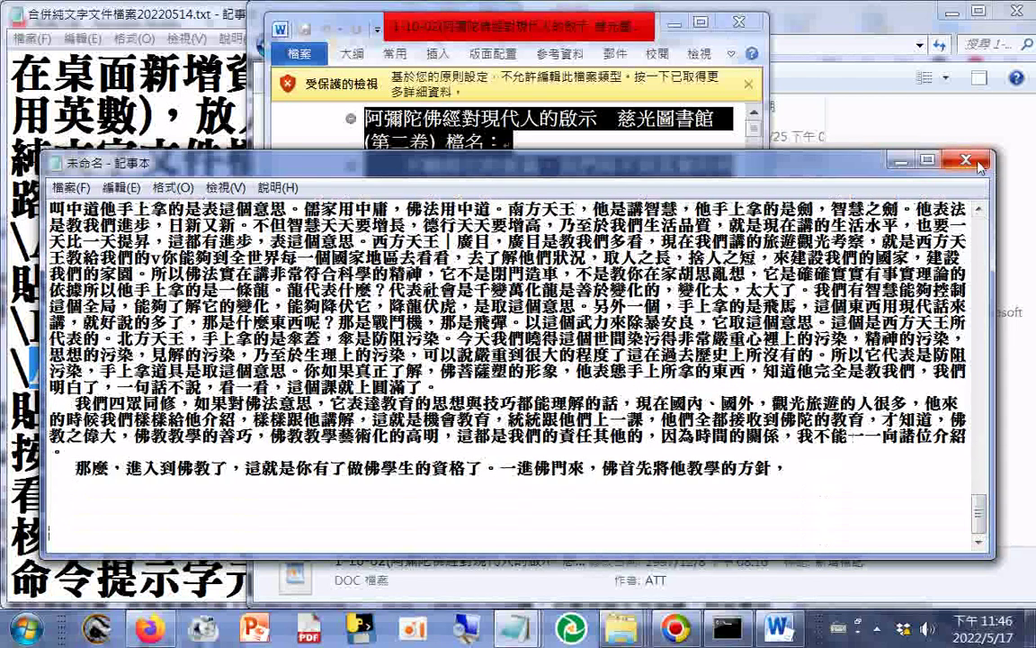
pyautogui.press('Return')
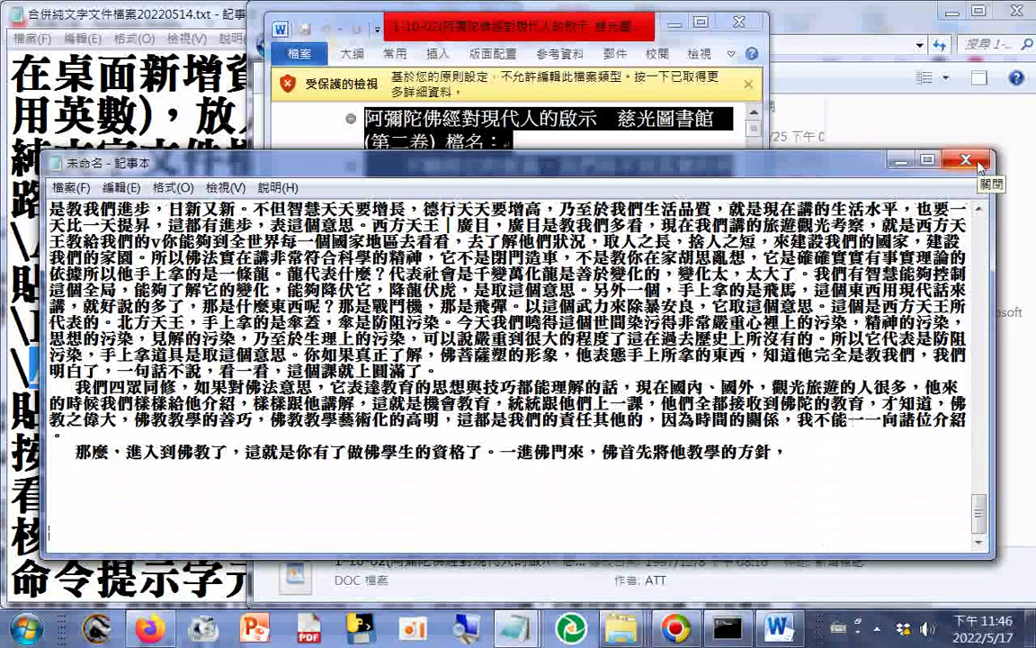
pyautogui.hotkey('ctrl', 'v')
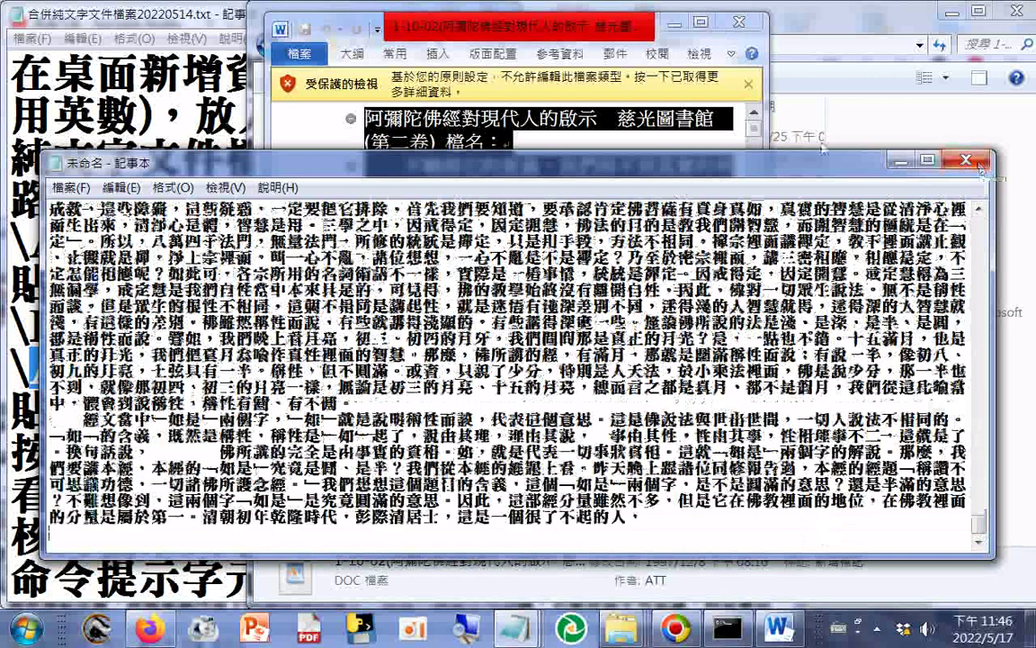
# Step: Open the 1-10-03不全(阿彌陀佛經對現代人的啟示) document in Microsoft Word and copy its entire text
pyautogui.click(821, 149)
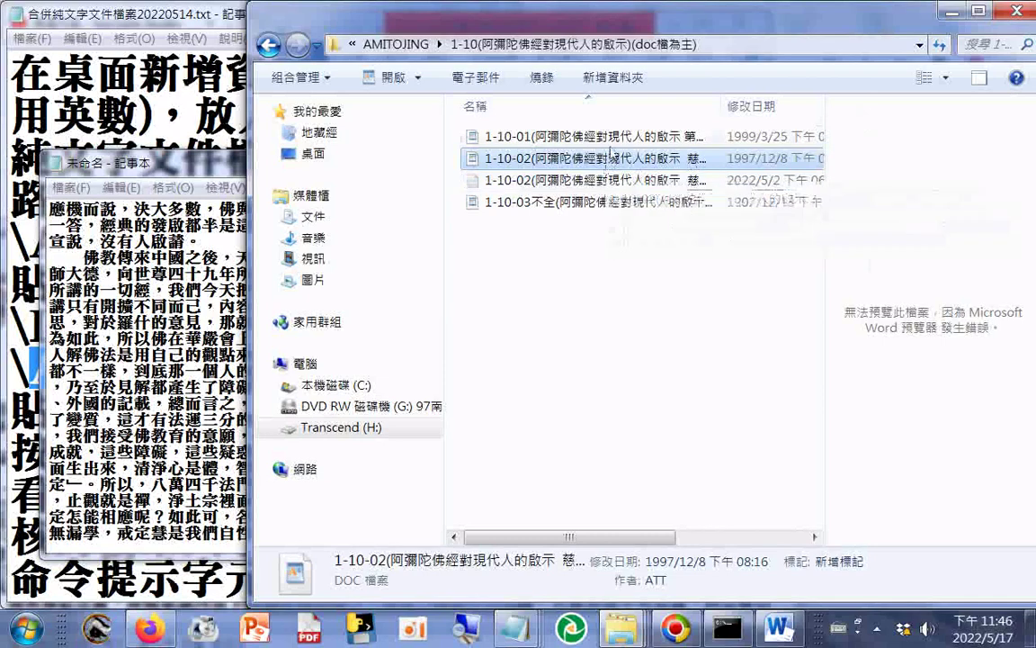
pyautogui.rightClick(546, 214)
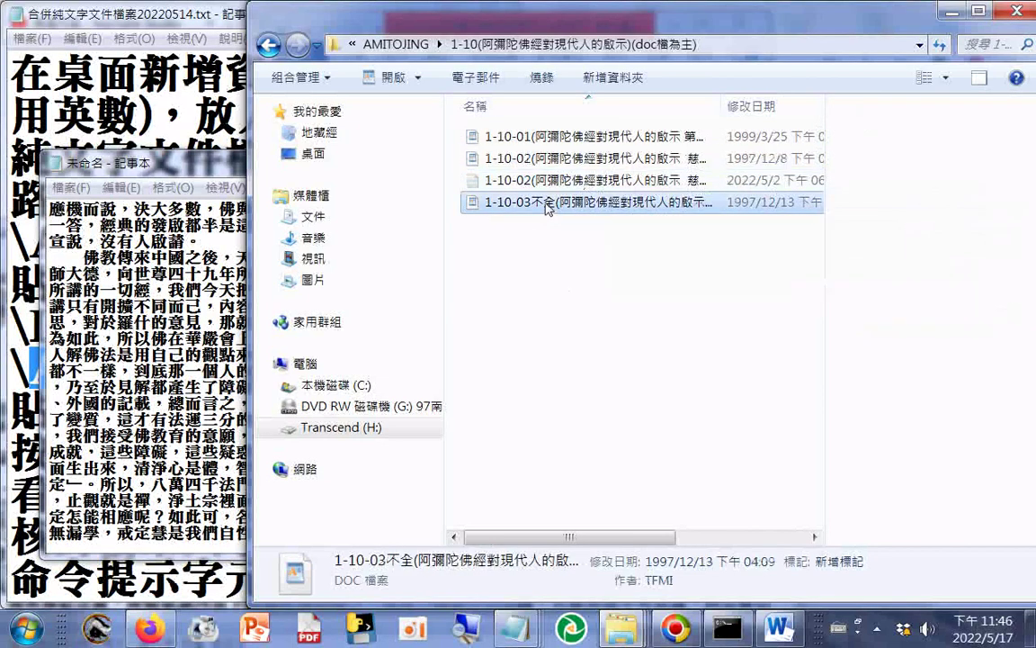
pyautogui.moveTo(558, 301)
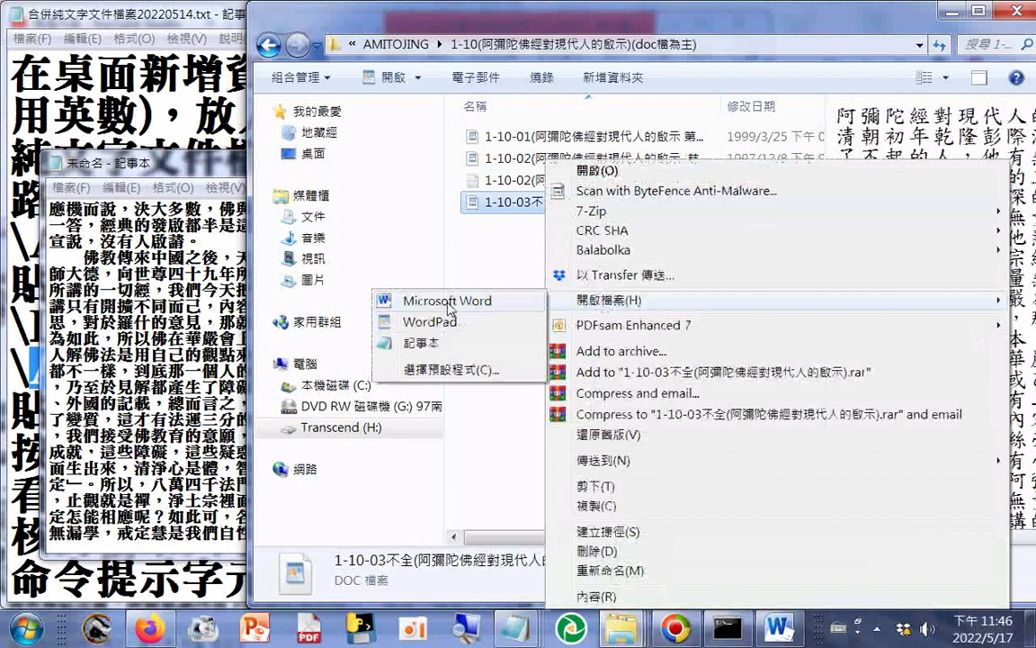
pyautogui.click(449, 305)
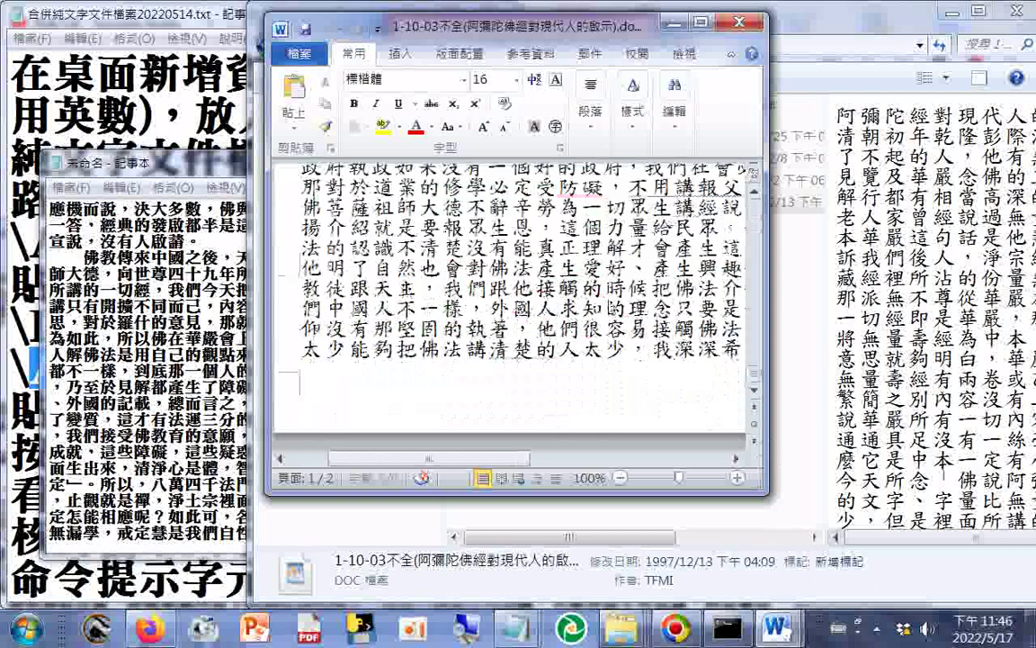
pyautogui.hotkey('ctrl', 'a')
pyautogui.rightClick(577, 171)
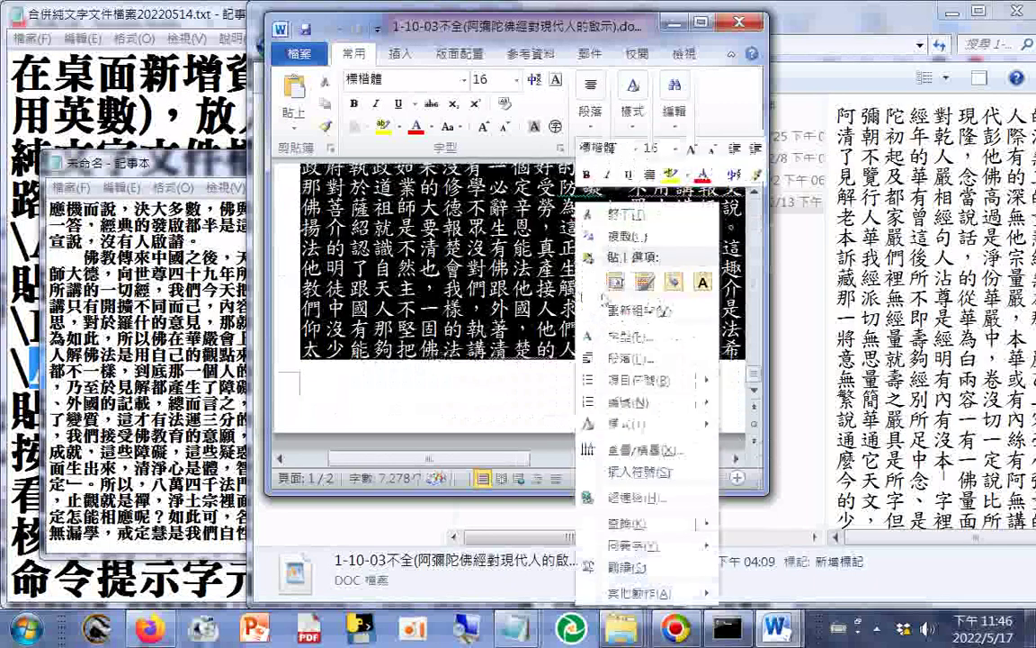
pyautogui.press('Escape')
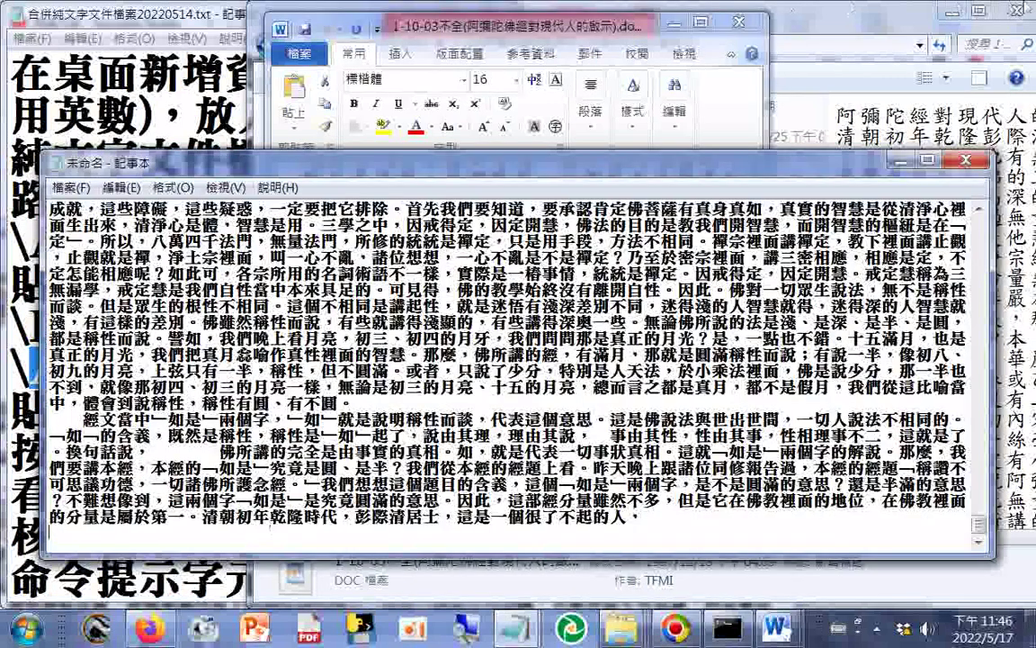
# Step: Paste the copied 1-10-03 text at the end of the Notepad file, separated by several blank lines
pyautogui.press('Down')
pyautogui.press('Down')
pyautogui.press('Down')
pyautogui.press('Down')
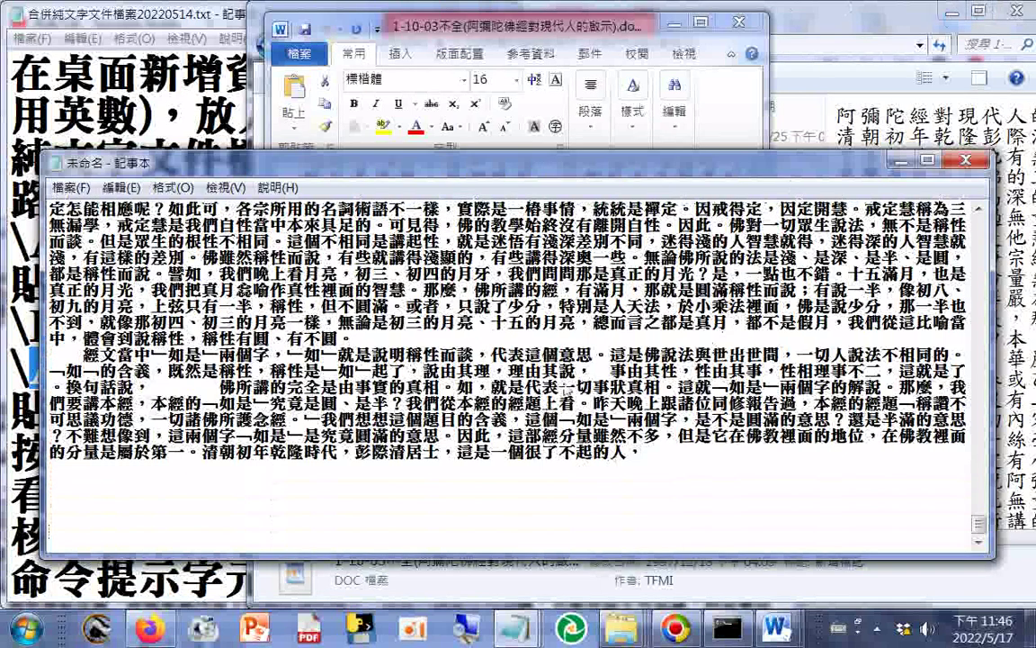
pyautogui.rightClick(414, 286)
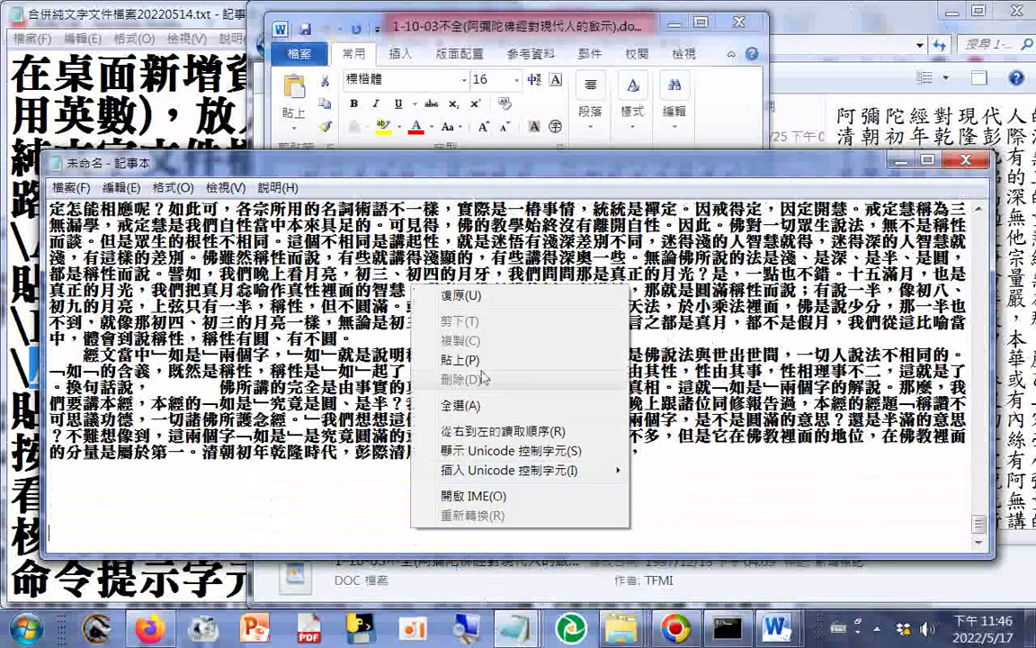
pyautogui.click(460, 360)
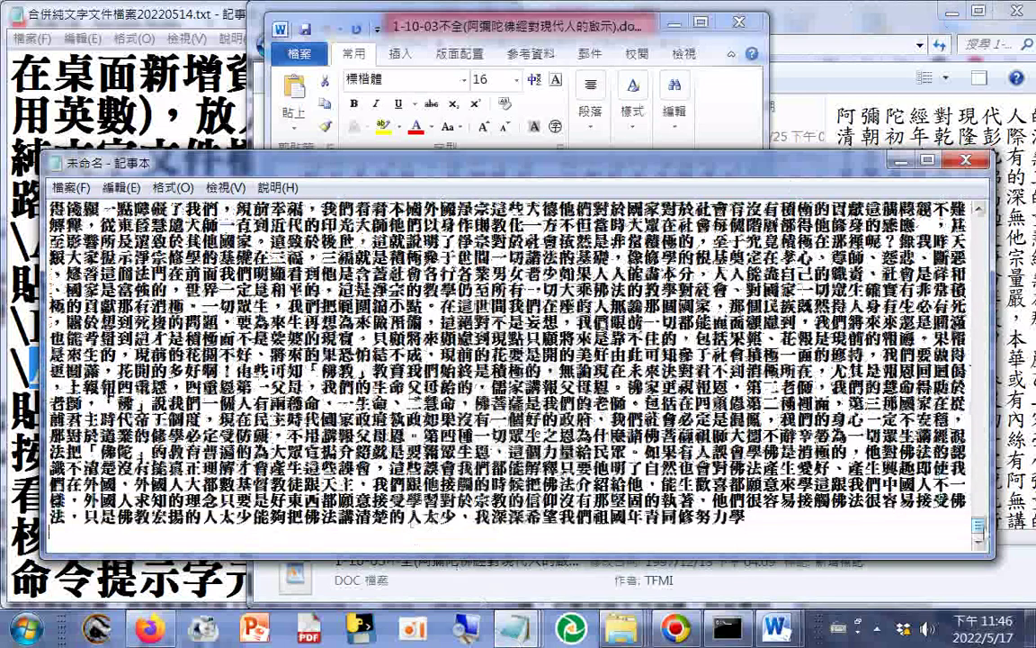
# Step: Search the combined Notepad text from its beginning for 卷 to check the volume heading of each section
pyautogui.hotkey('ctrl', 'Home')
pyautogui.rightClick(294, 199)
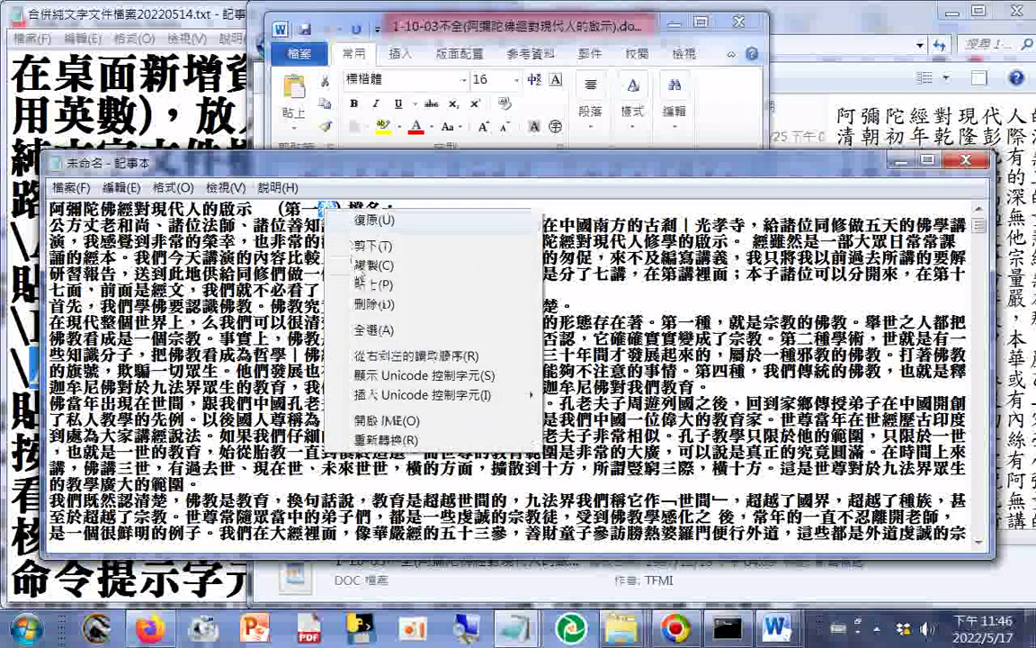
pyautogui.press('Escape')
pyautogui.click(121, 187)
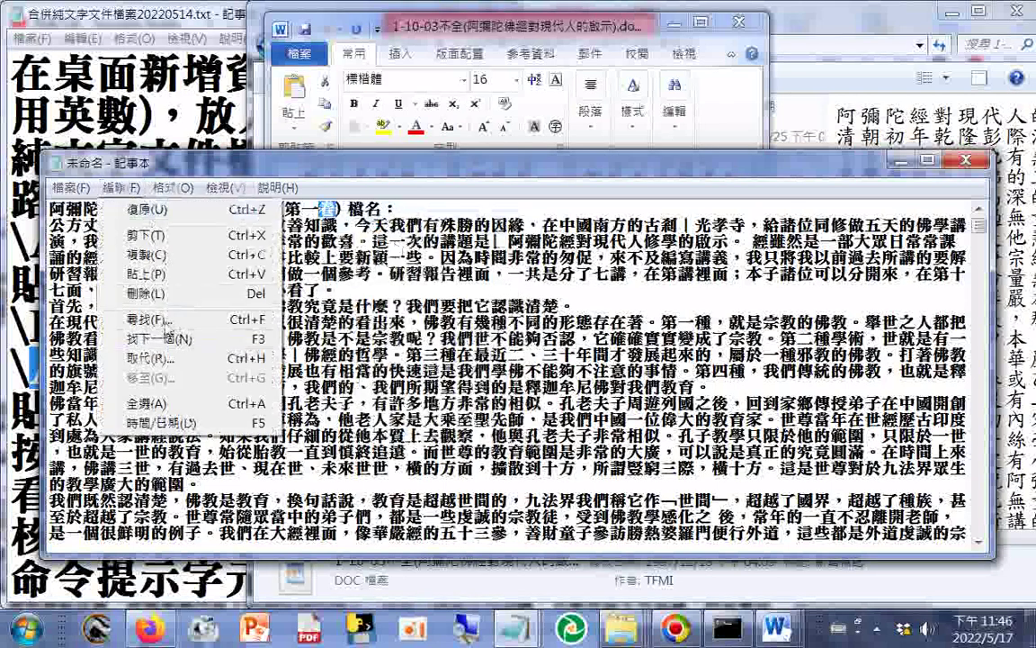
pyautogui.click(160, 296)
pyautogui.rightClick(258, 358)
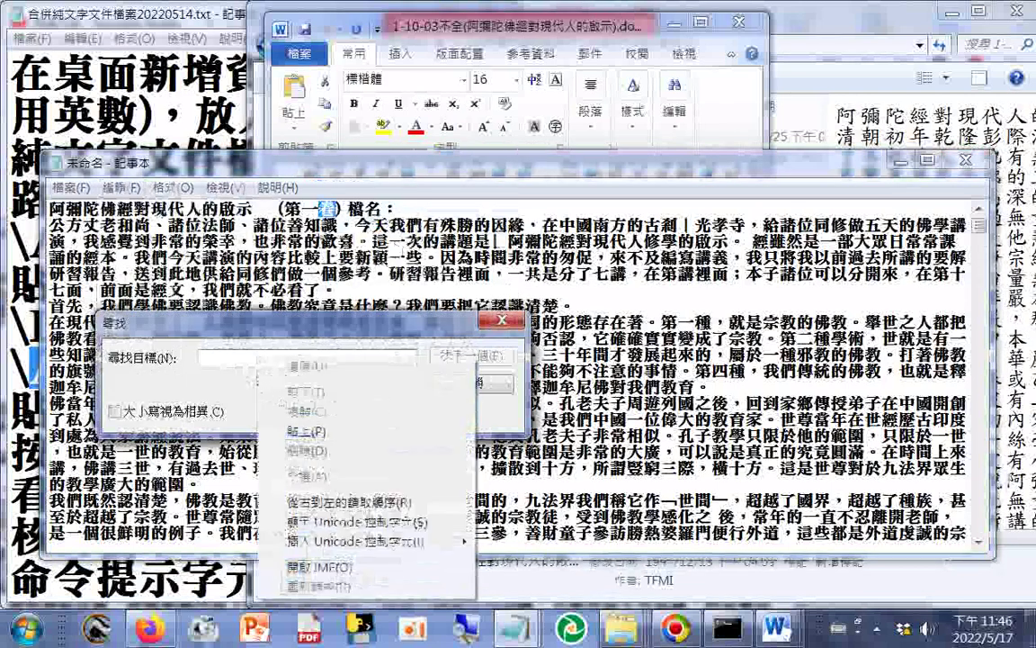
pyautogui.click(321, 433)
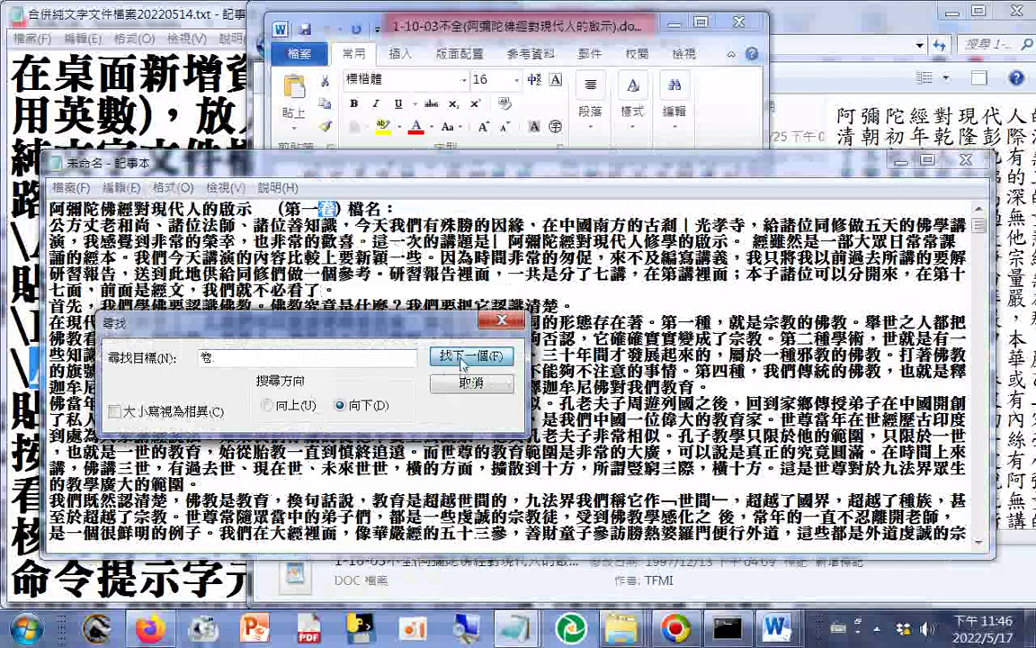
pyautogui.click(462, 357)
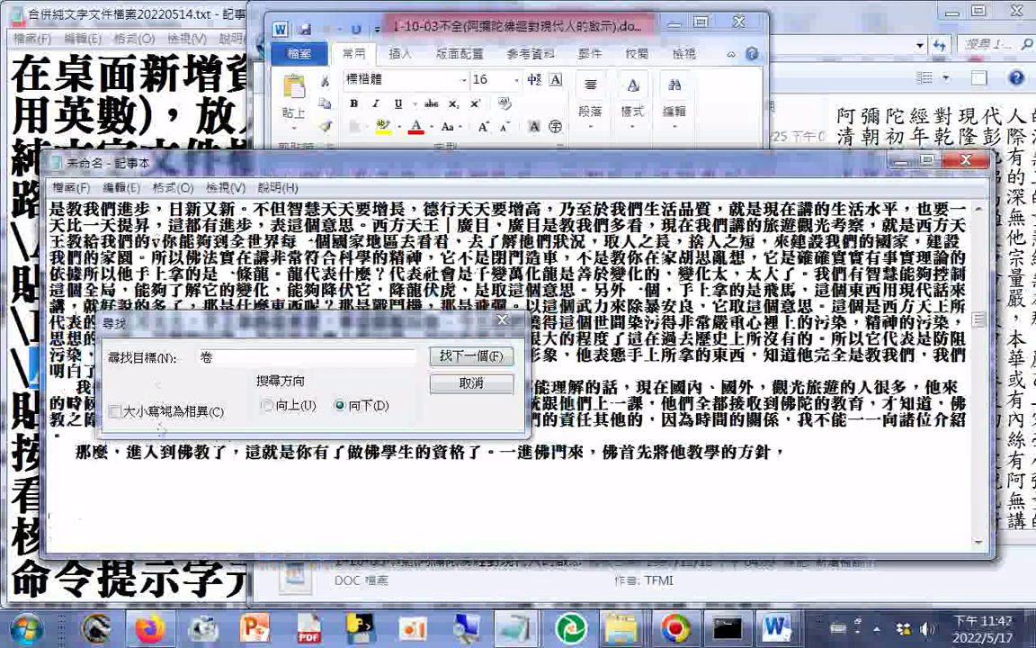
pyautogui.click(484, 358)
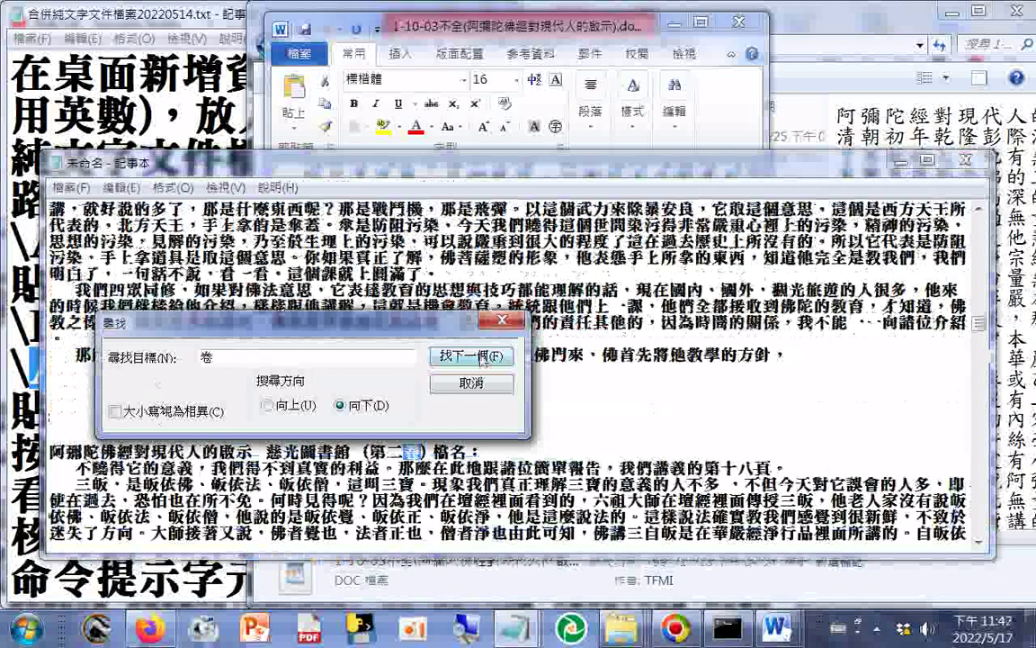
pyautogui.click(484, 358)
pyautogui.moveTo(389, 333); pyautogui.dragTo(423, 220)
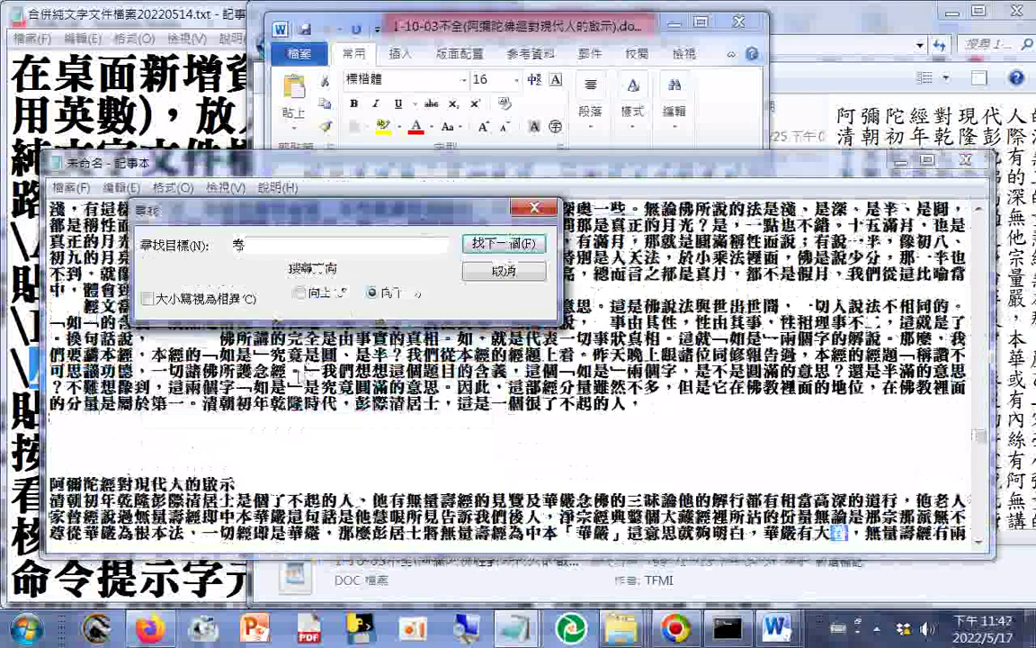
# Step: Copy the file name 1-10-03不全(阿彌陀佛經對現代人的啟示) without its extension and paste it as a heading line above the third section in Notepad
pyautogui.click(51, 465)
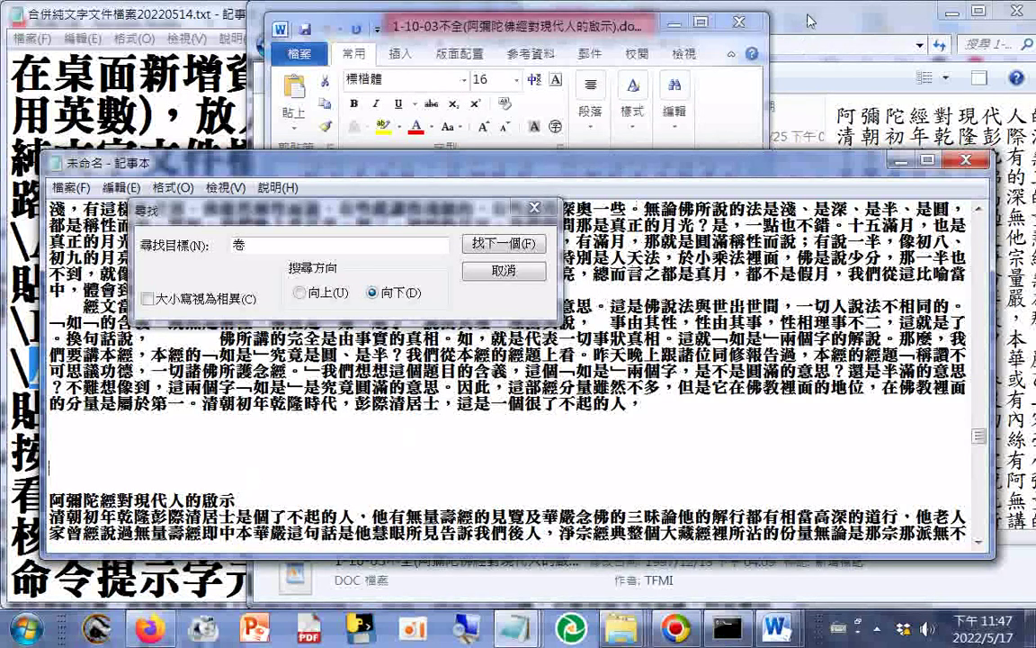
pyautogui.hotkey('alt', 'F4')
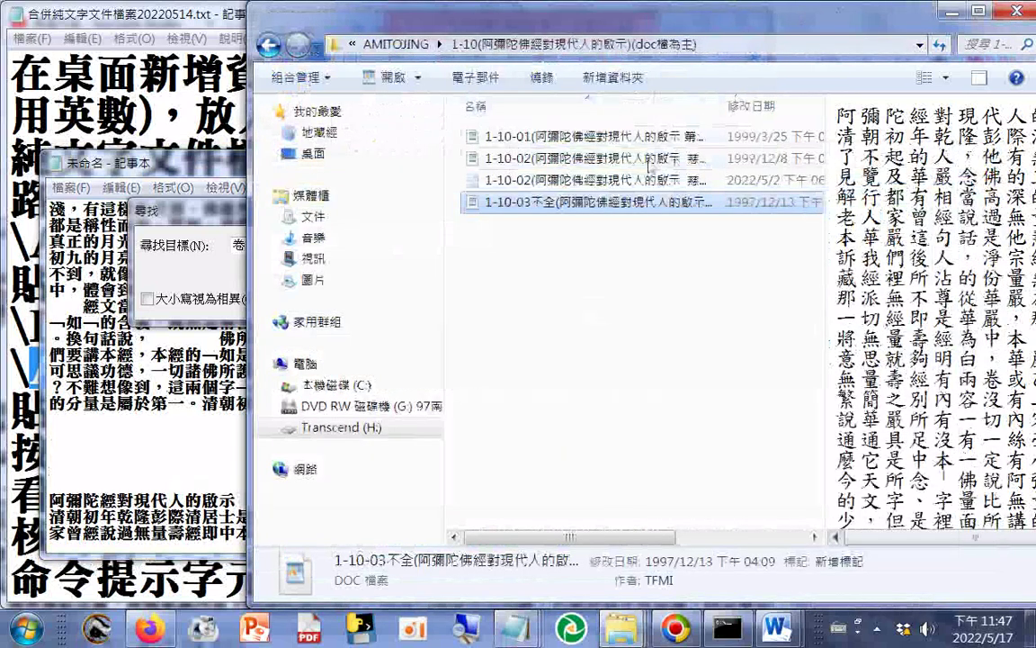
pyautogui.press('F2')
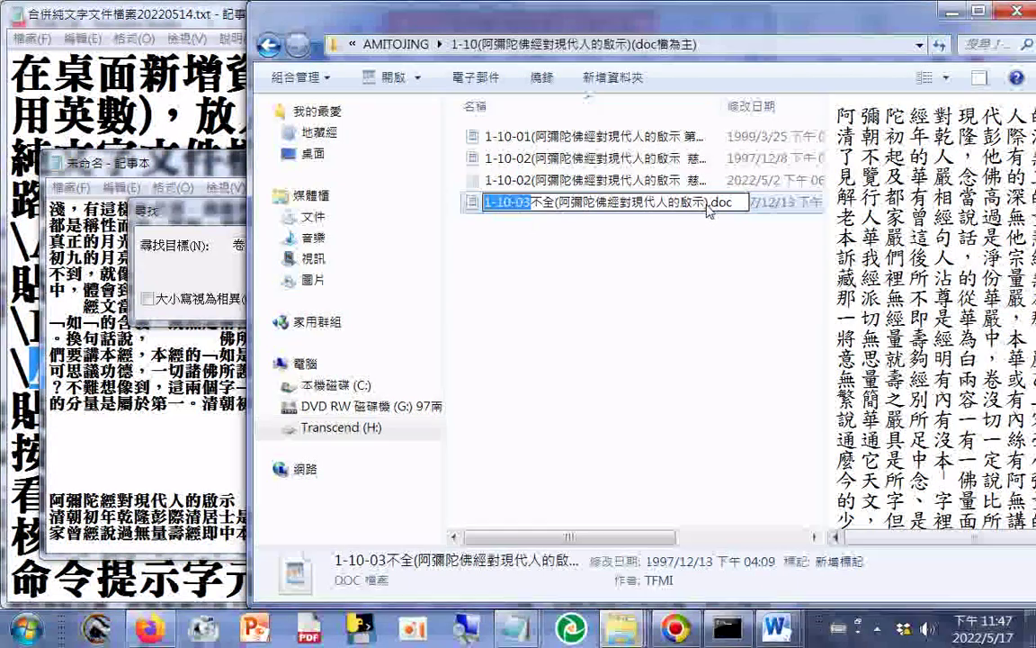
pyautogui.press('Home')
pyautogui.moveTo(501, 225); pyautogui.dragTo(484, 225)
pyautogui.press('super+c')
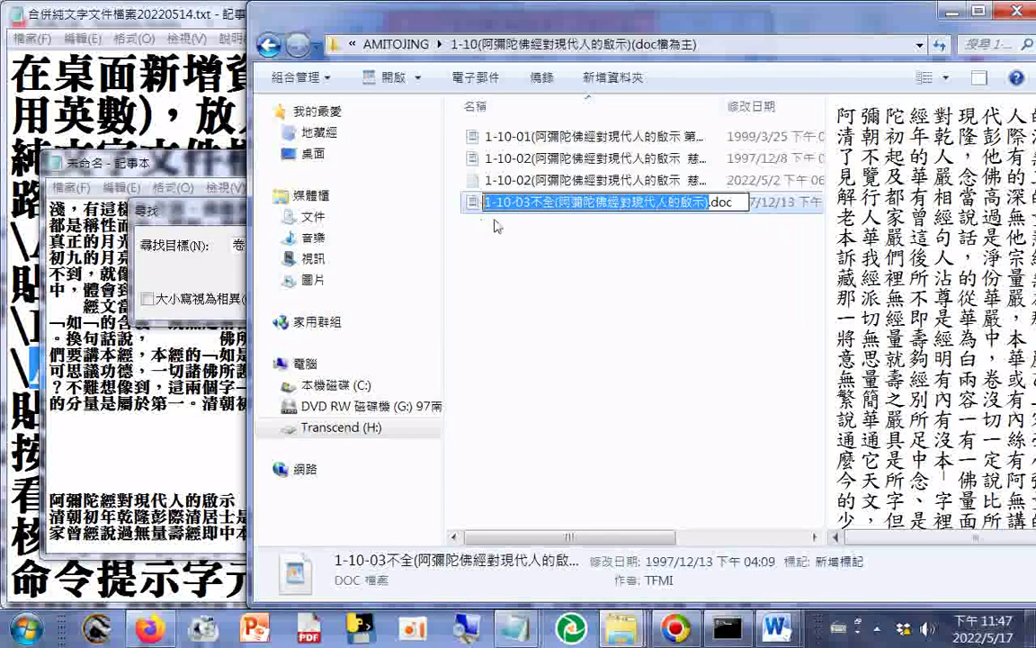
pyautogui.rightClick(507, 206)
pyautogui.click(558, 263)
pyautogui.rightClick(65, 491)
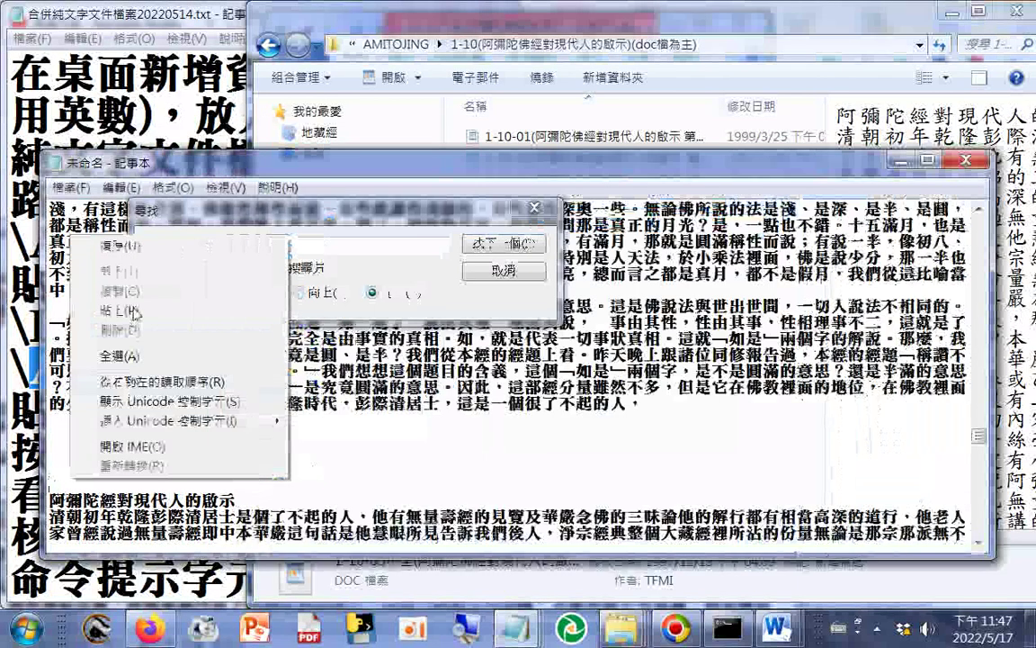
pyautogui.click(121, 303)
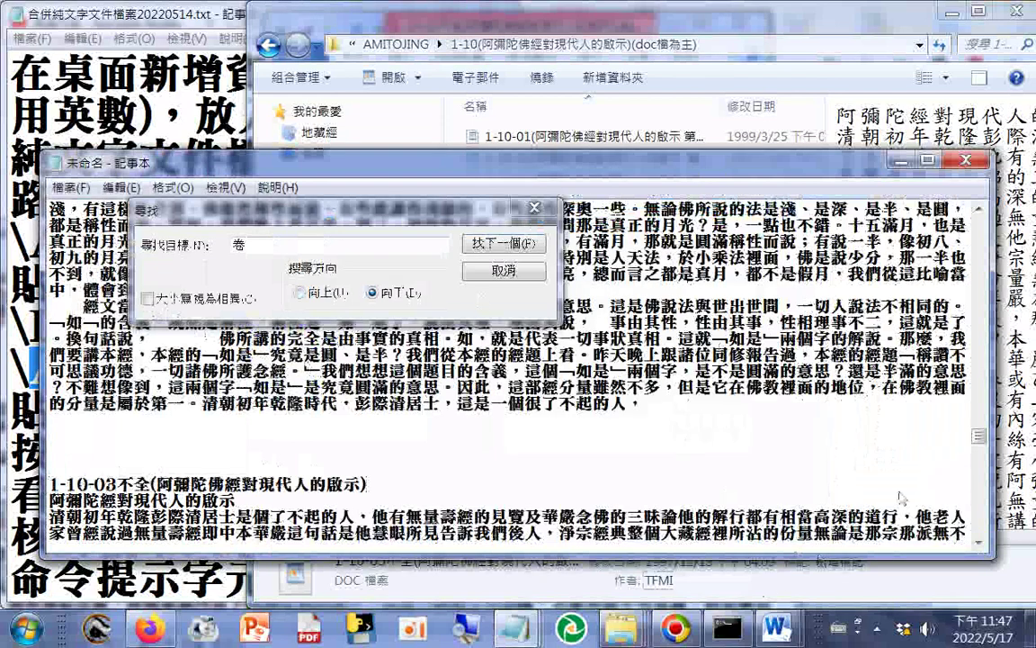
pyautogui.scroll(-10, 900, 497)
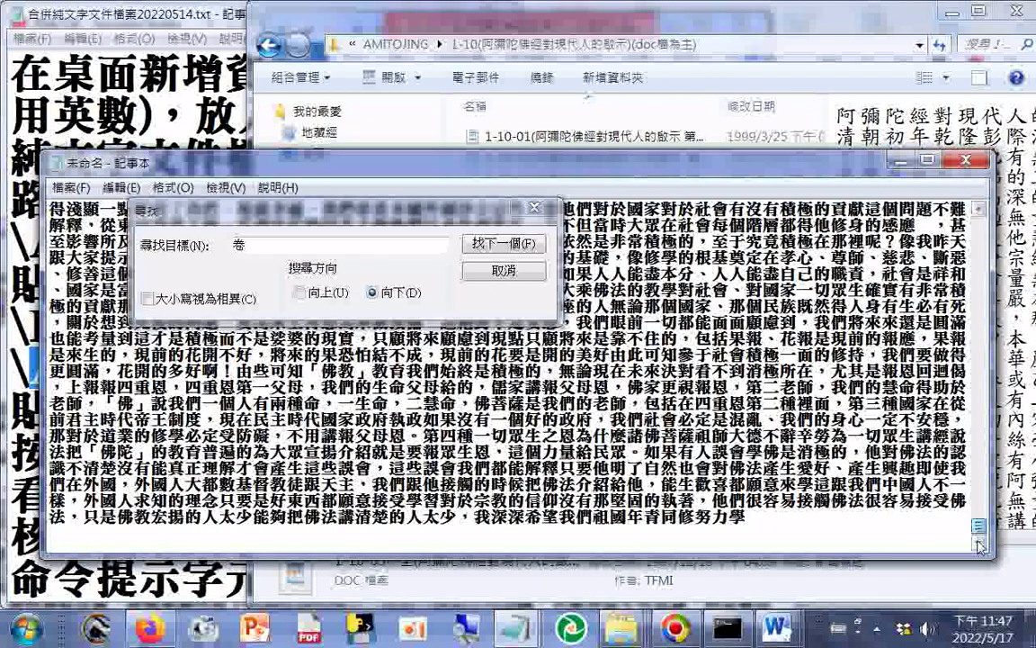
# Step: Replace the mistaken 青 with 輕 in the closing sentence of the combined Notepad text, so it reads 年輕同修
pyautogui.moveTo(644, 520); pyautogui.dragTo(663, 520)
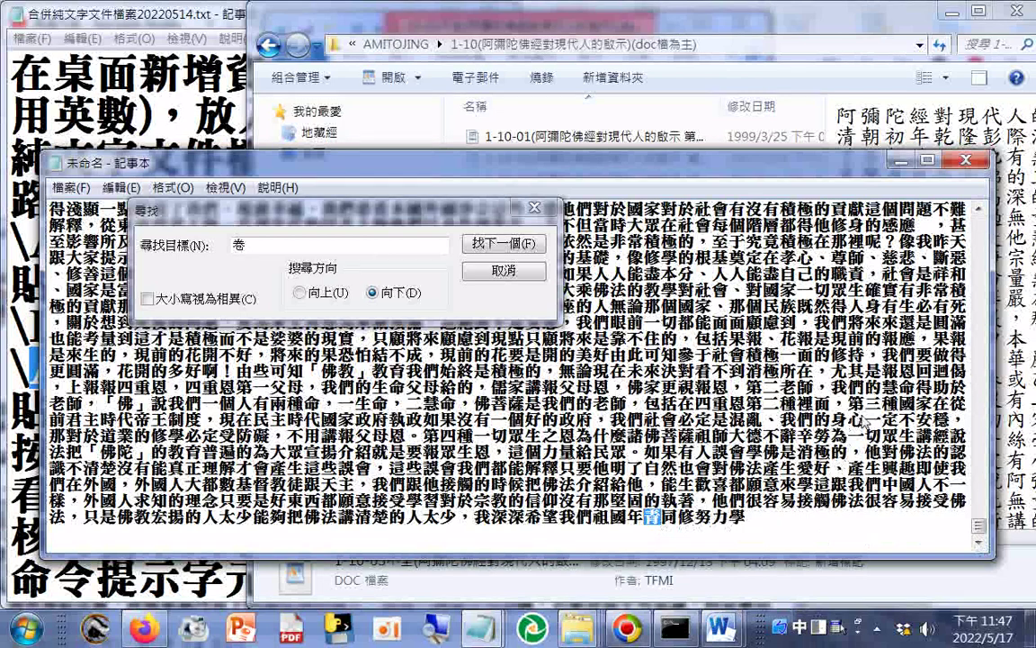
pyautogui.write('清')
pyautogui.write('輕')
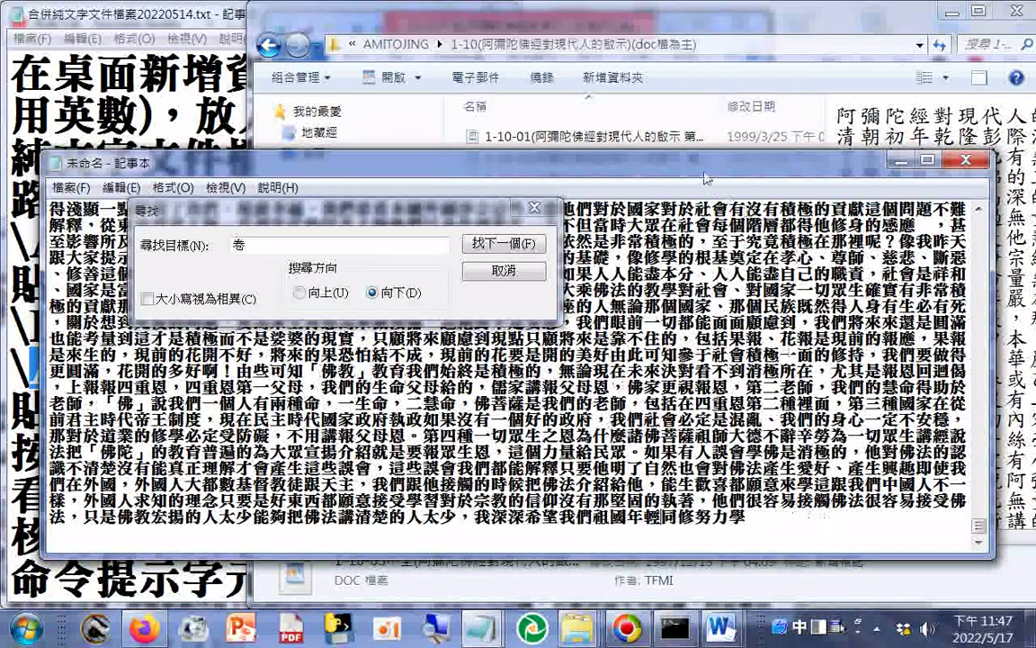
# Step: Switch to the open 1-10-03不全(阿彌陀佛經對現代人的啟示) document in Microsoft Word and replace 青 with 輕 in its last line
pyautogui.hotkey('alt', 'Tab')
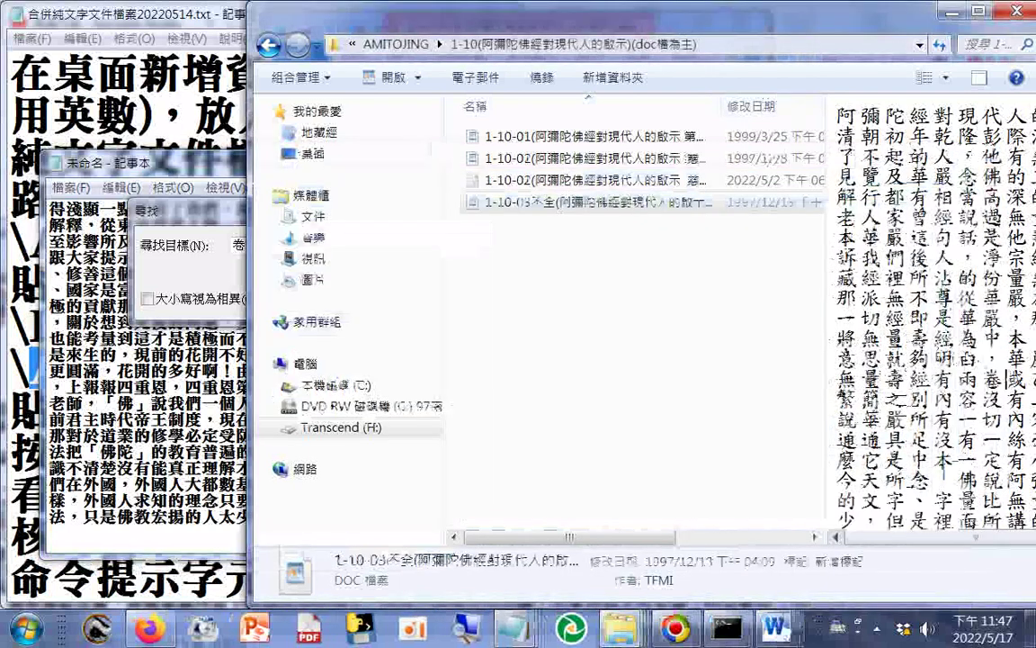
pyautogui.moveTo(603, 537); pyautogui.dragTo(715, 537)
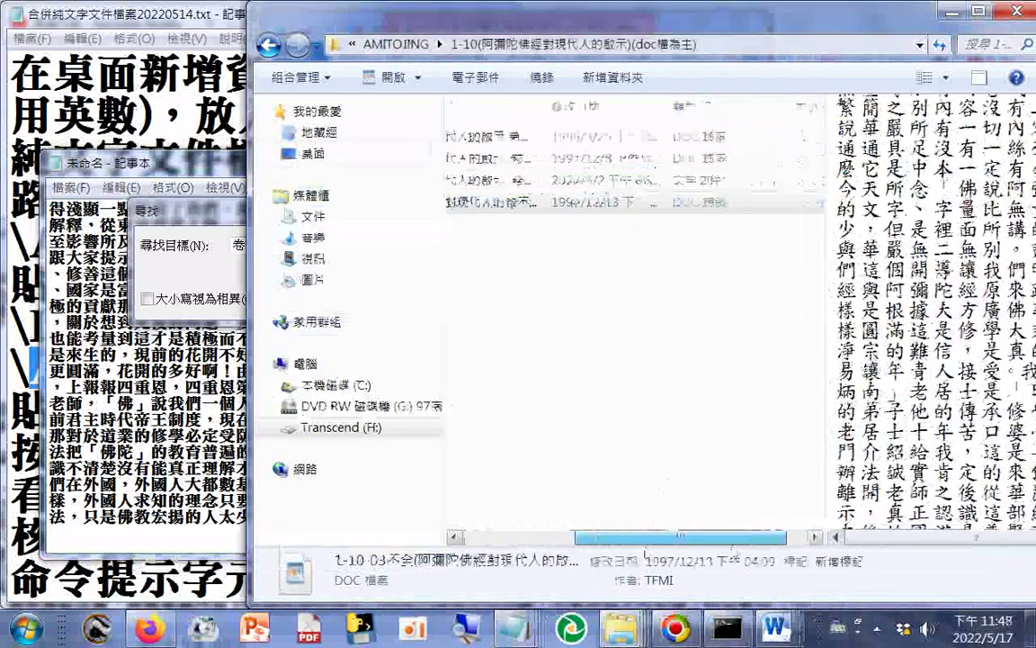
pyautogui.moveTo(584, 13); pyautogui.dragTo(446, 13)
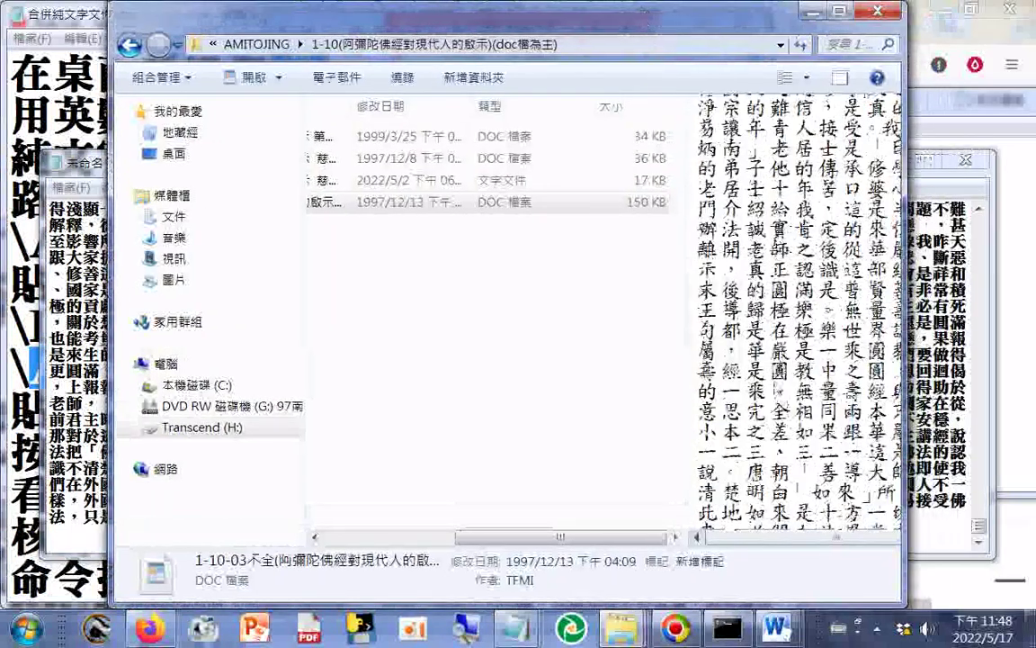
pyautogui.moveTo(776, 629)
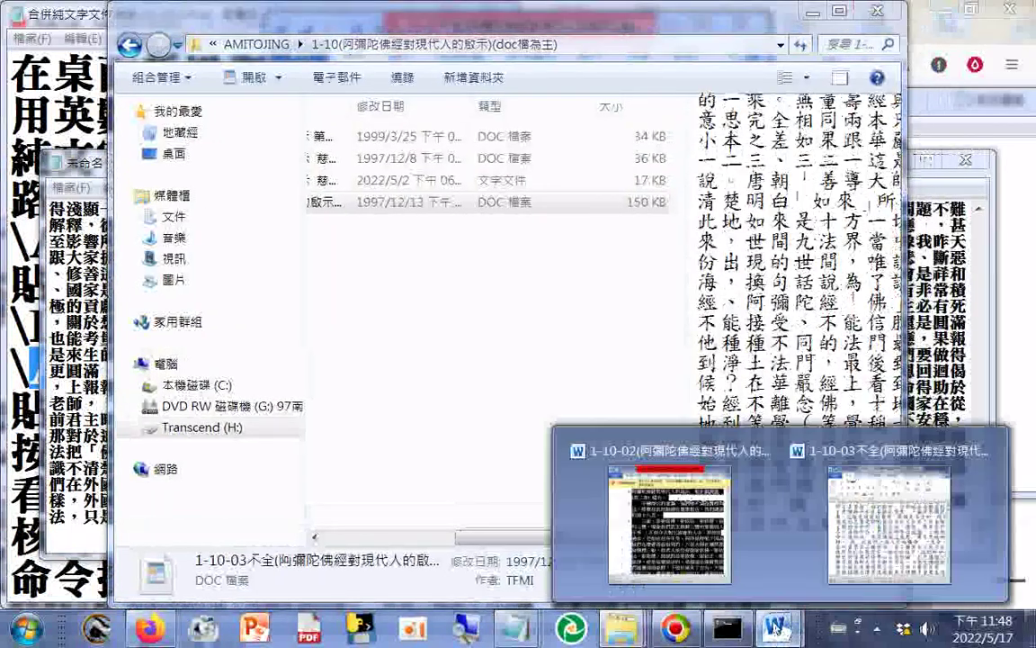
pyautogui.click(881, 538)
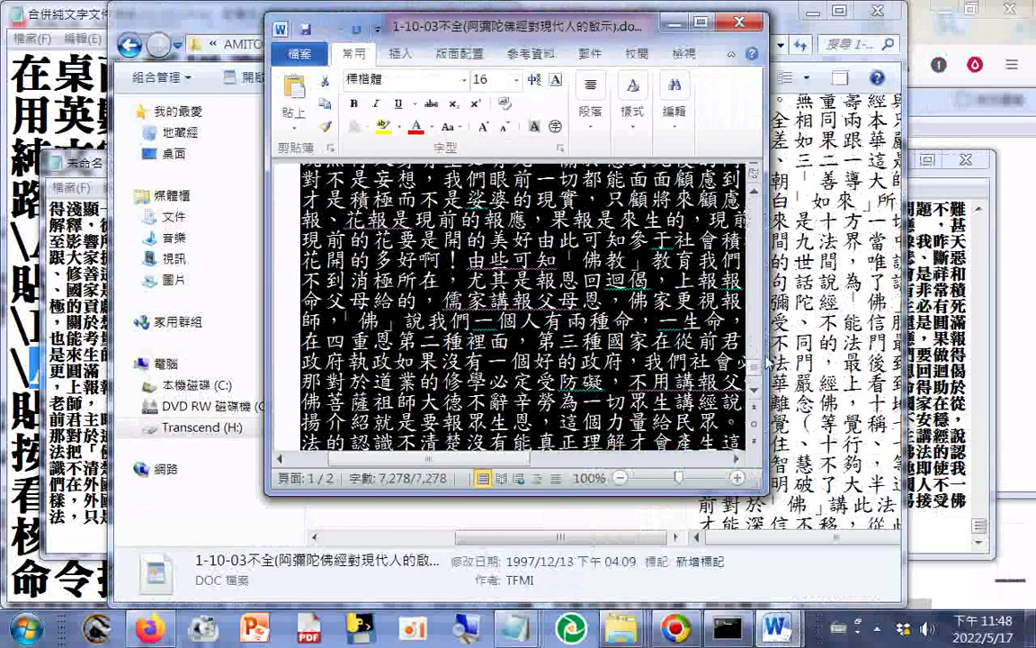
pyautogui.moveTo(679, 477); pyautogui.dragTo(675, 486)
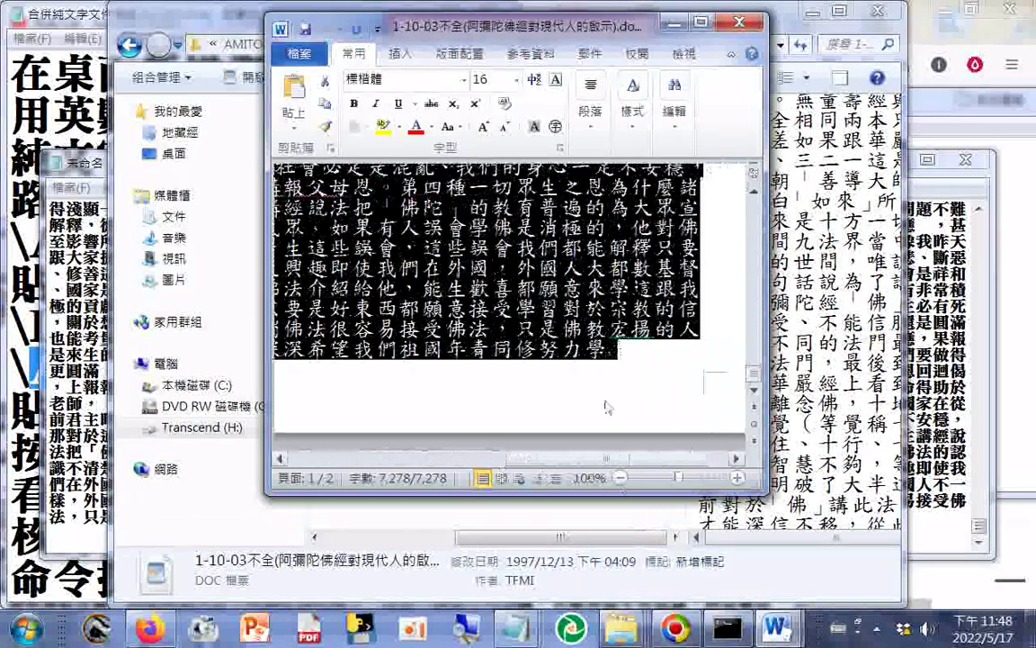
pyautogui.click(479, 351)
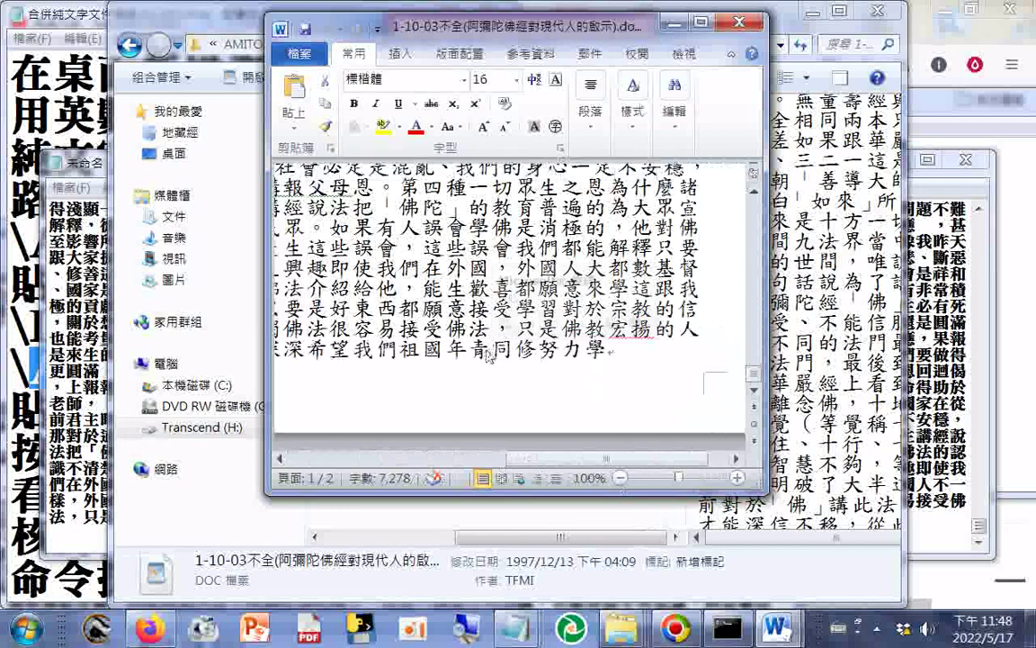
pyautogui.moveTo(475, 351); pyautogui.dragTo(491, 352)
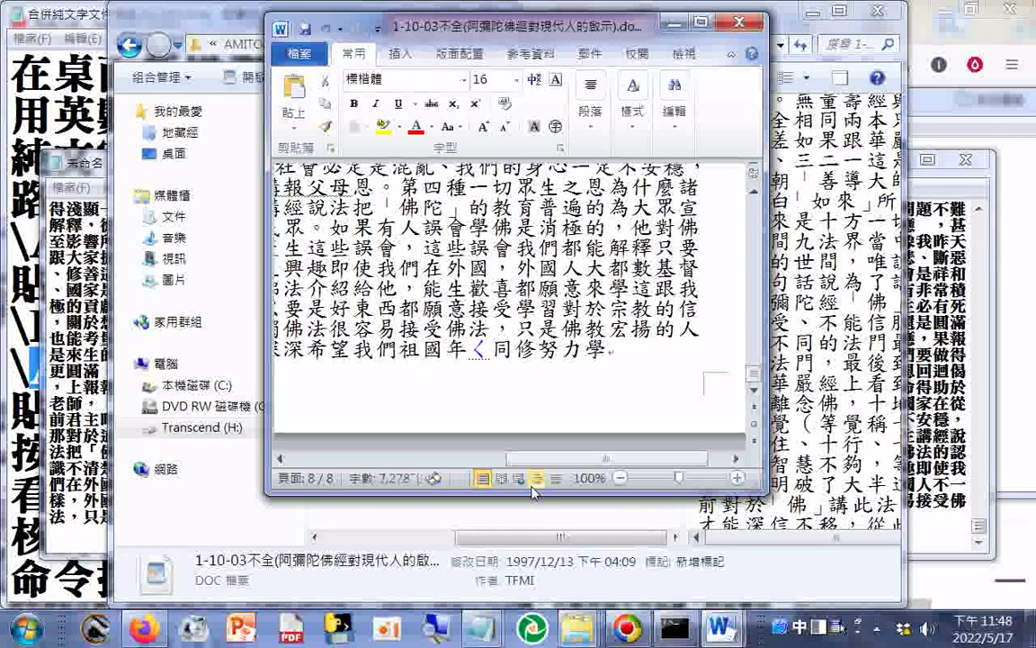
pyautogui.write('ㄑㄧ')
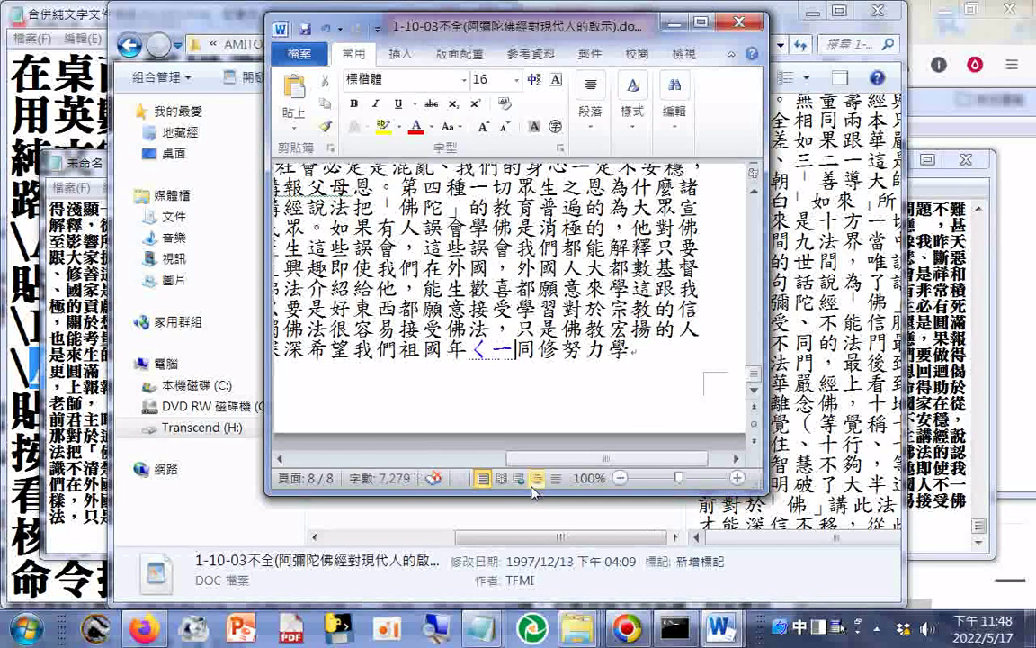
pyautogui.write('ㄥ')
pyautogui.press('space')
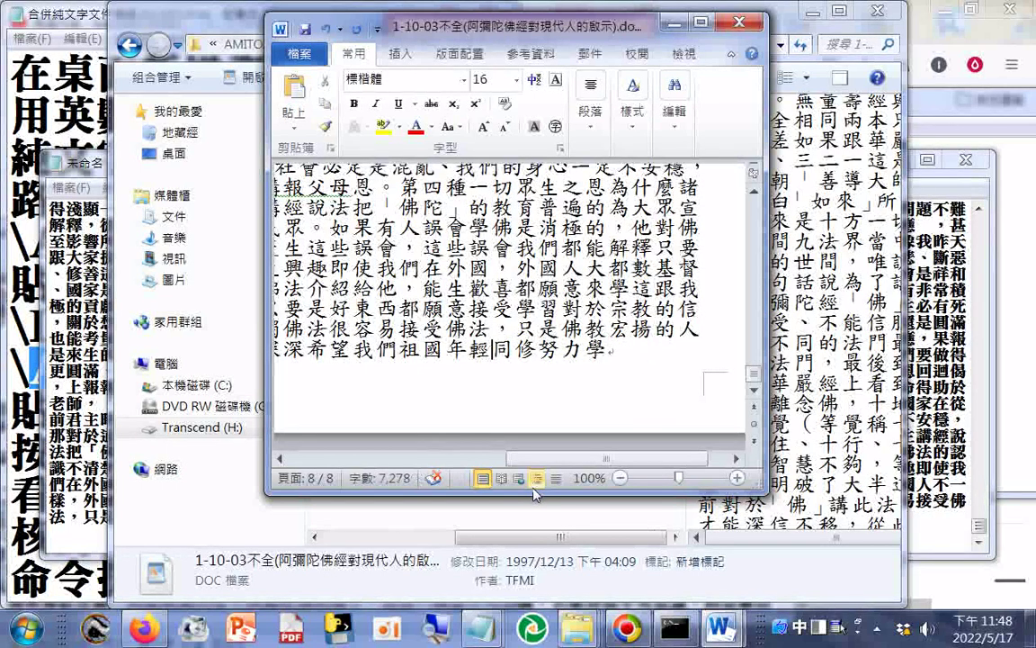
# Step: Save and close the corrected Word document, and move the folder window aside to uncover Notepad
pyautogui.click(305, 29)
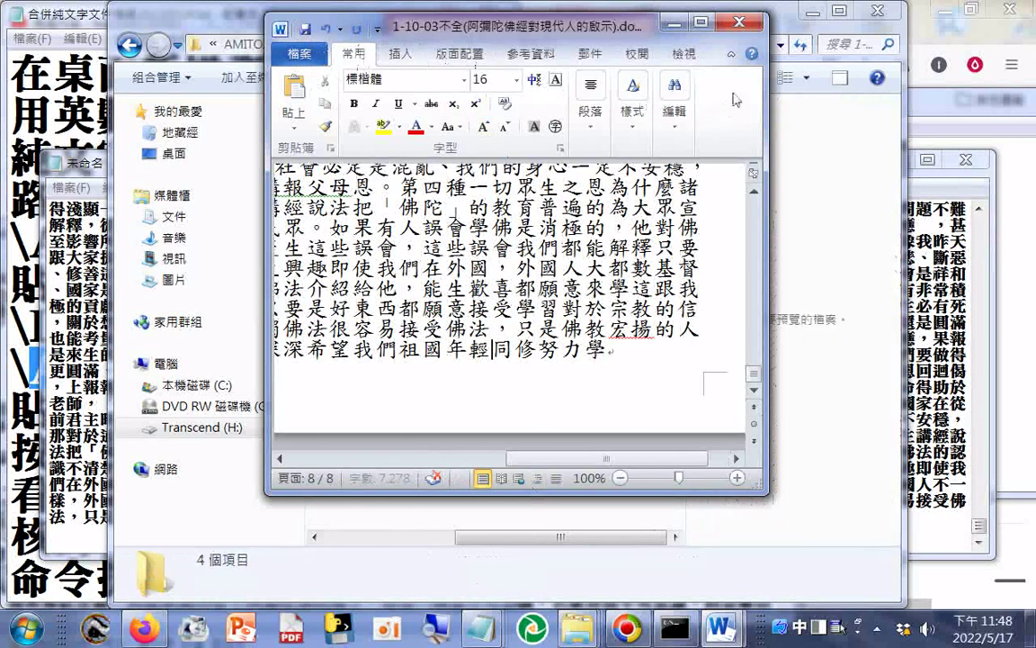
pyautogui.click(739, 21)
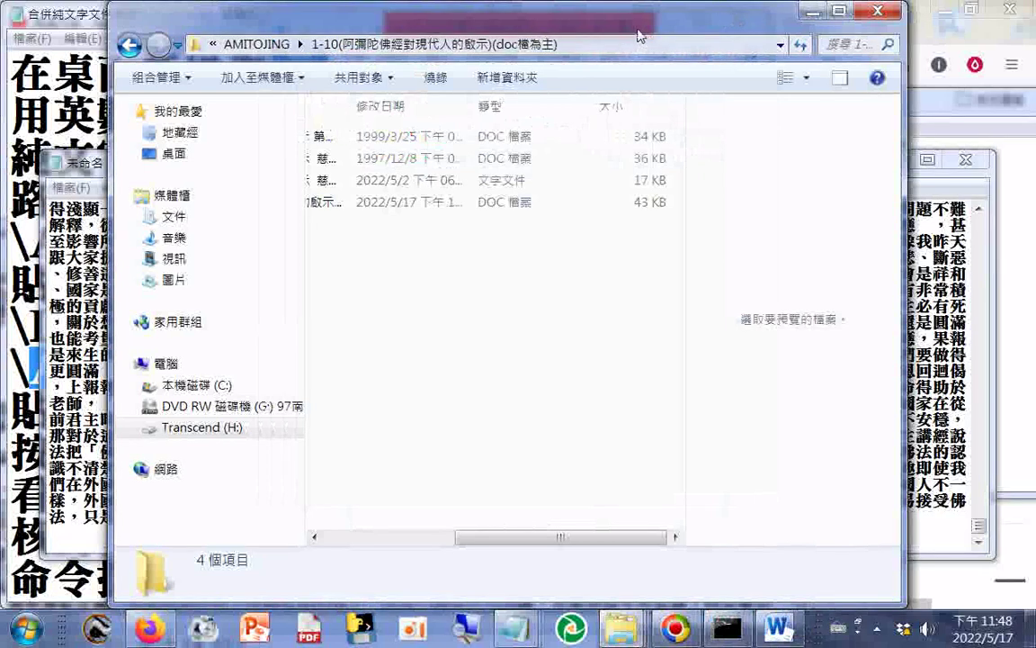
pyautogui.moveTo(639, 36); pyautogui.dragTo(1012, 185)
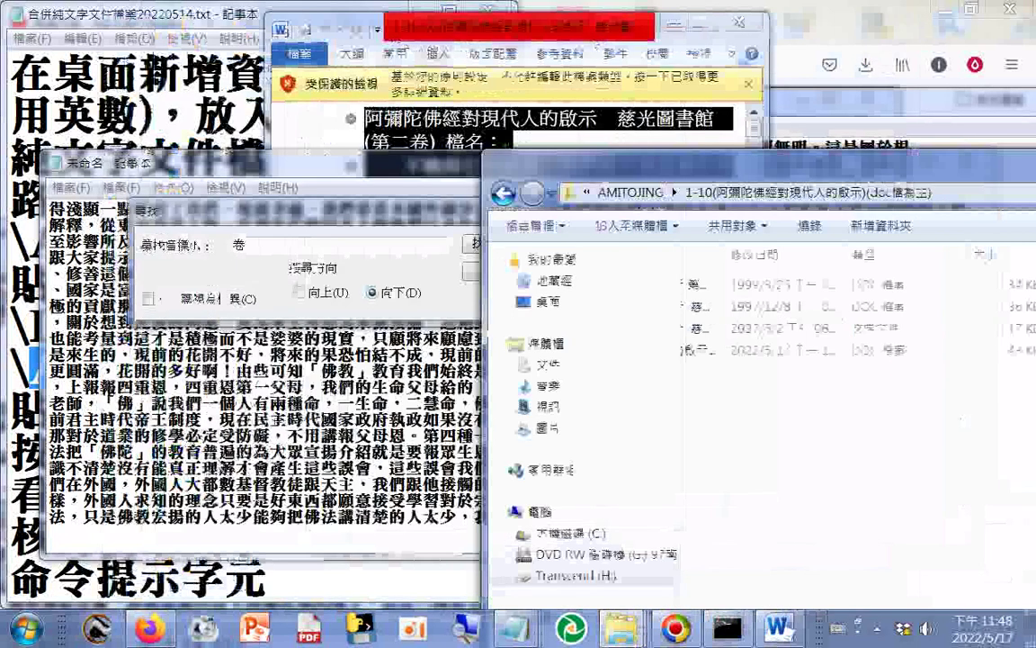
# Step: Locate the third section in Notepad by searching for 卷 and delete 不全 from its 1-10-03 heading line
pyautogui.click(300, 292)
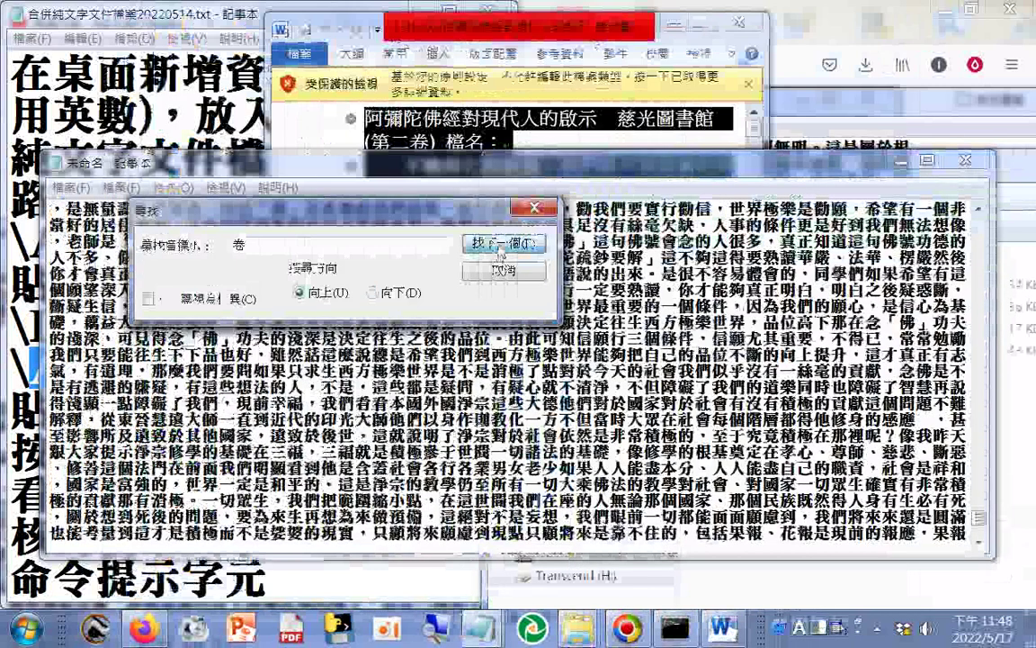
pyautogui.click(500, 245)
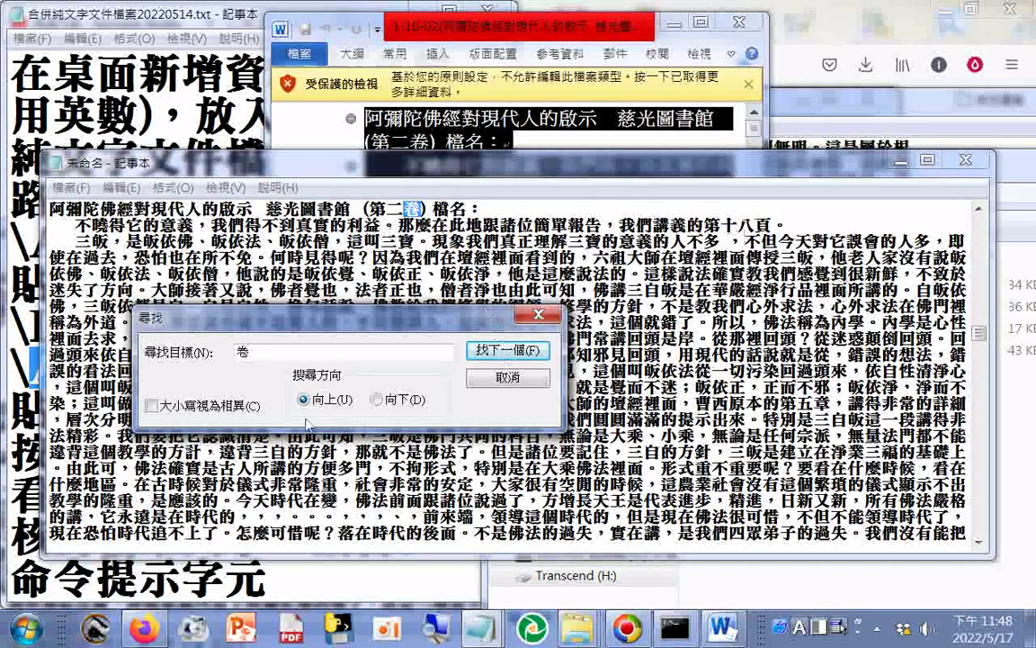
pyautogui.click(376, 399)
pyautogui.click(509, 351)
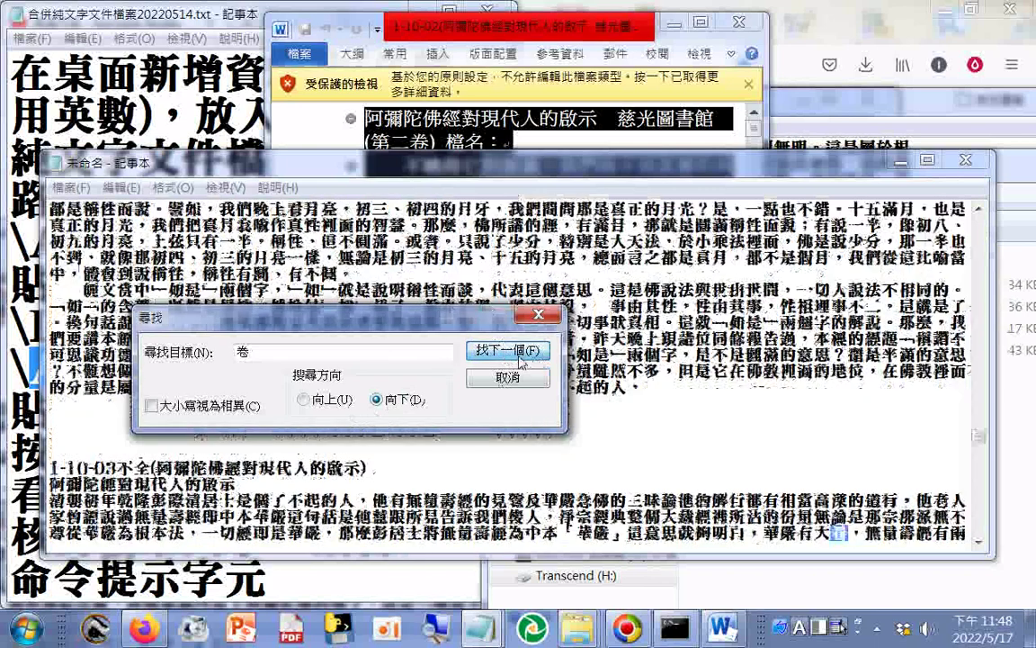
pyautogui.click(117, 450)
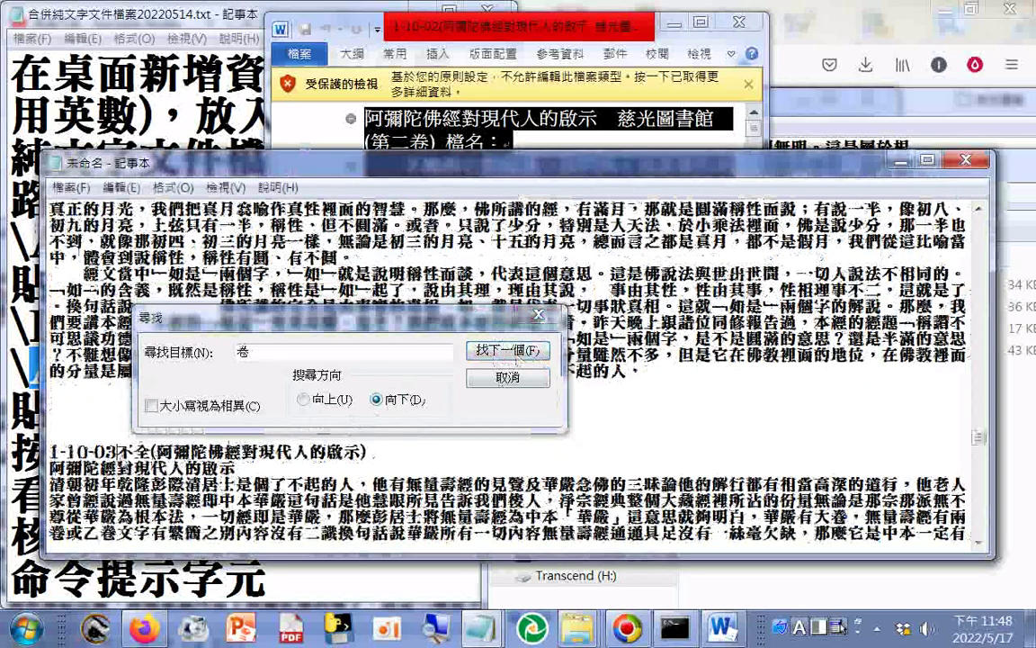
pyautogui.press('Delete')
pyautogui.press('Delete')
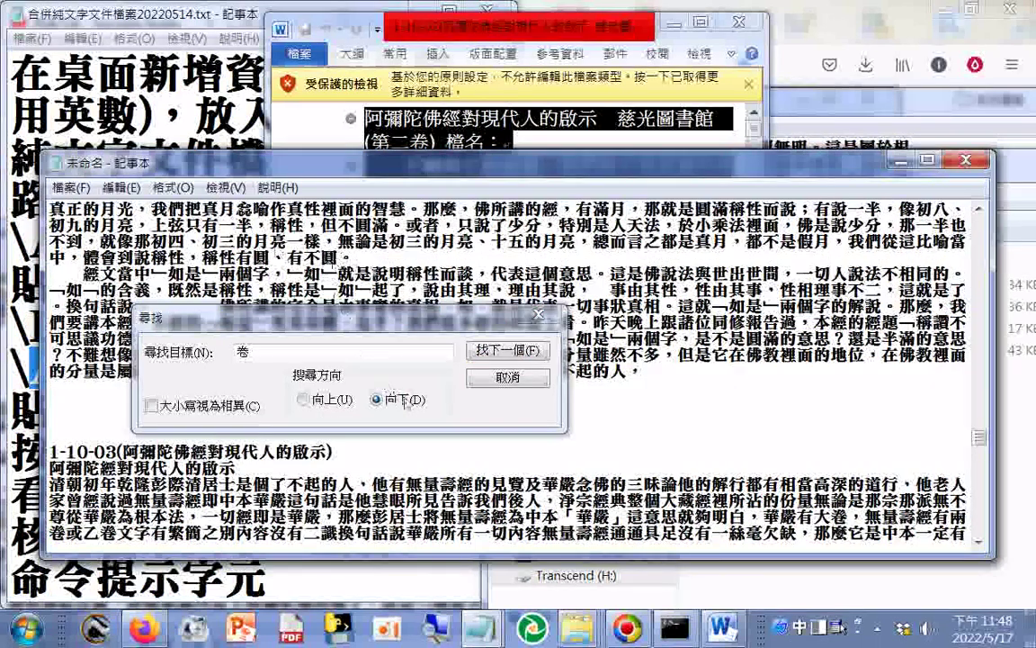
pyautogui.click(538, 314)
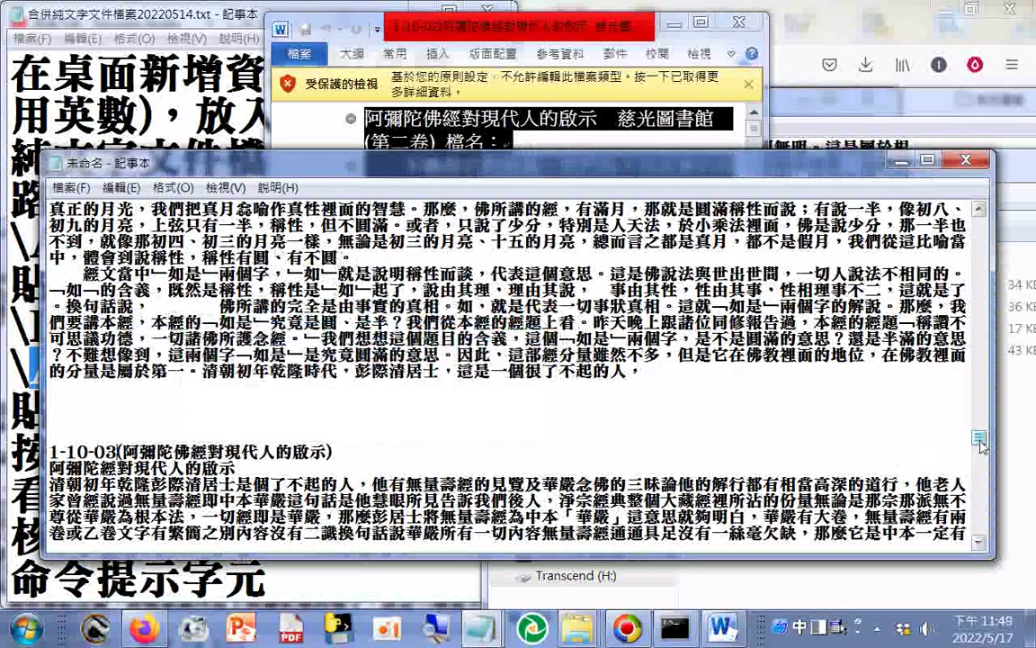
# Step: Copy the title 阿彌陀佛經對現代人的啟示 from the first line of the text and paste it as the name for saving the file
pyautogui.moveTo(981, 440); pyautogui.dragTo(978, 218)
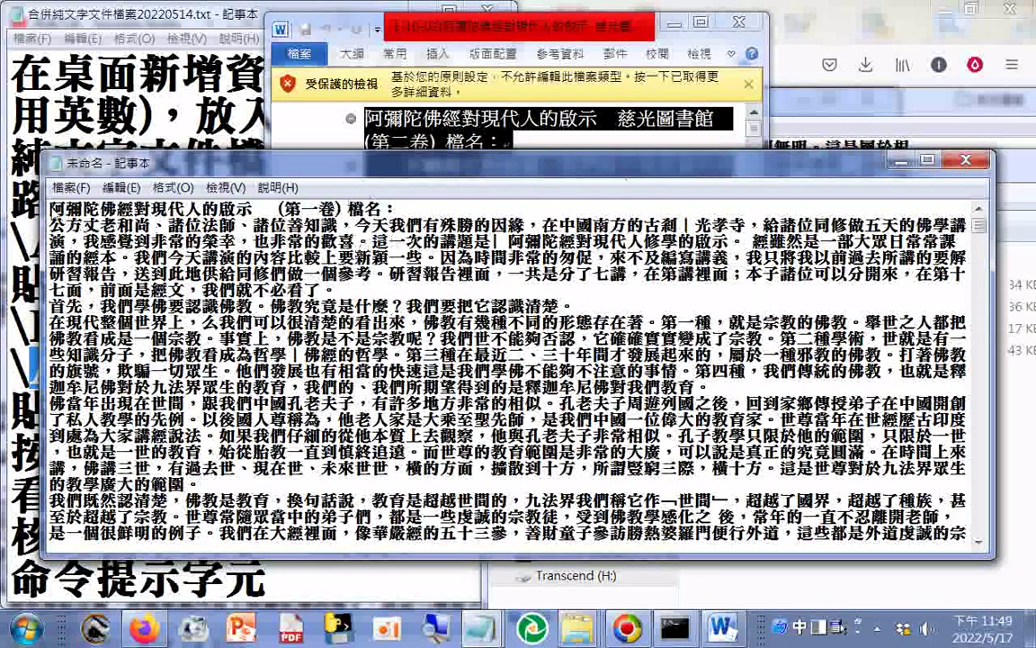
pyautogui.moveTo(49, 207); pyautogui.dragTo(255, 212)
pyautogui.press('super+c')
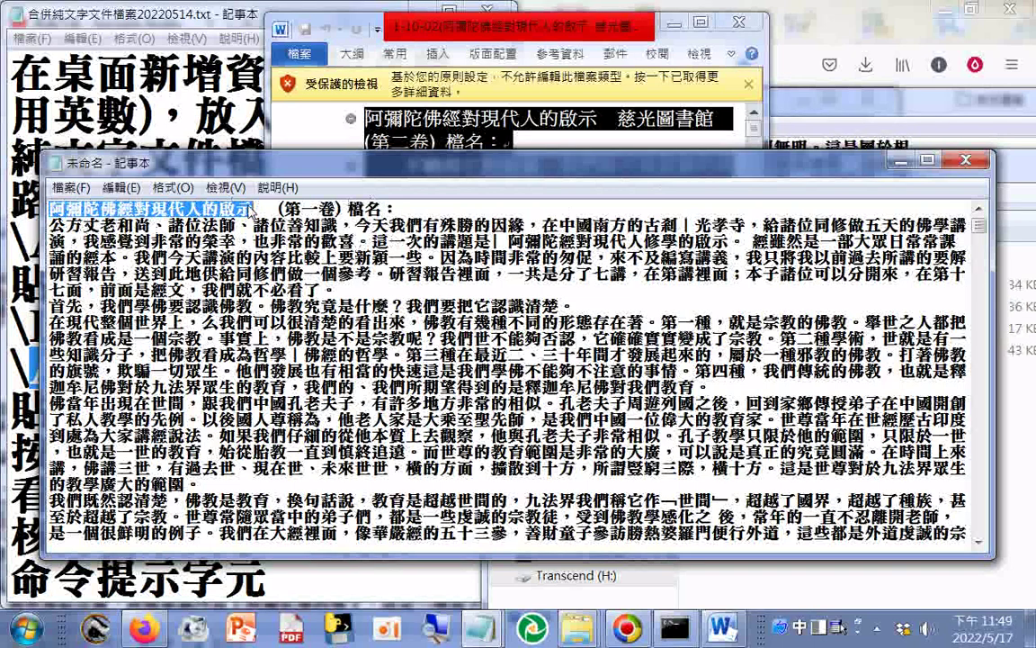
pyautogui.rightClick(204, 196)
pyautogui.click(72, 188)
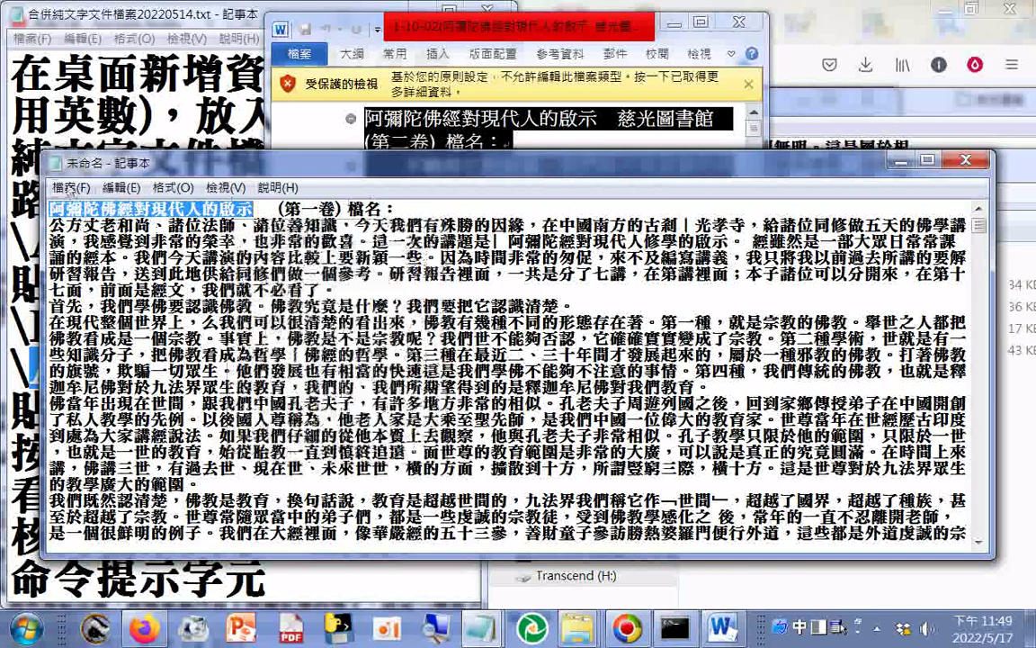
pyautogui.click(72, 188)
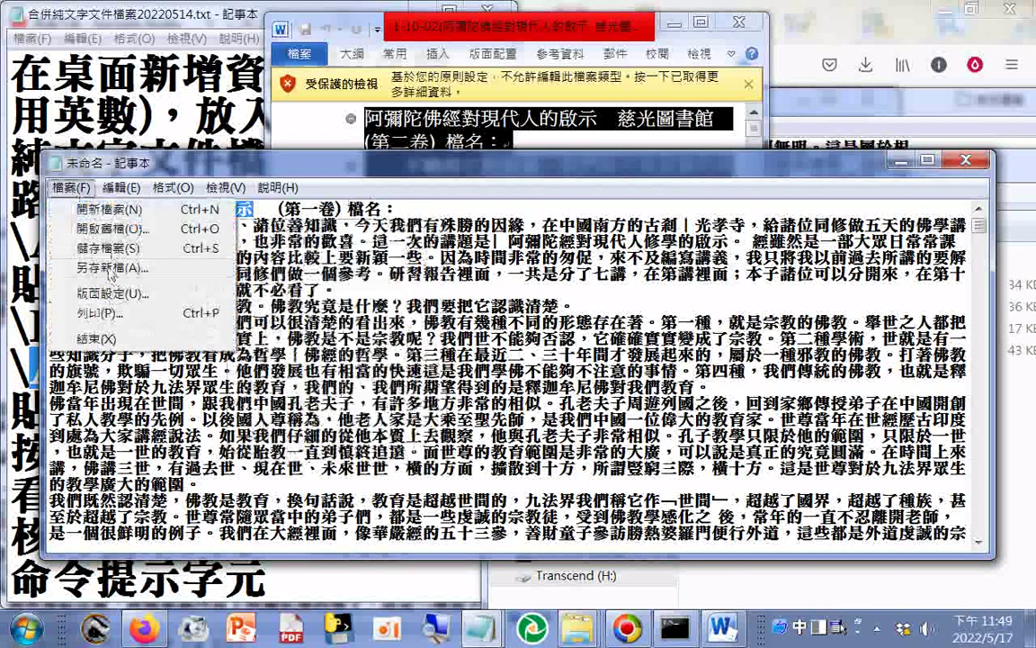
pyautogui.click(110, 269)
pyautogui.rightClick(205, 416)
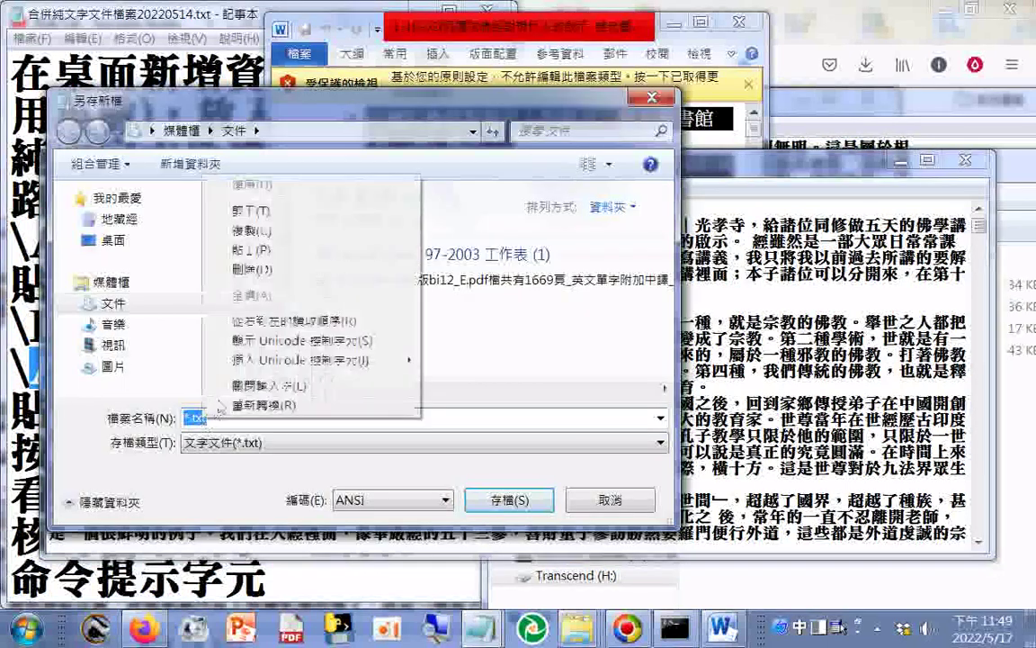
pyautogui.click(249, 252)
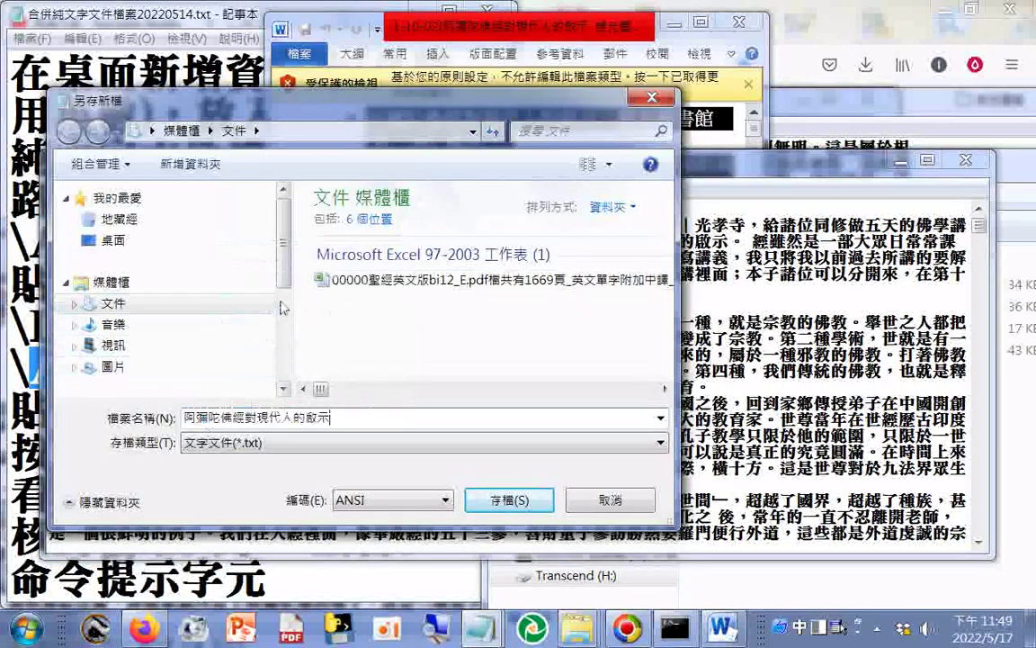
# Step: Save the file to Transcend (H:) with Unicode encoding, adding all to the end of its name
pyautogui.scroll(-2, 284, 333)
pyautogui.scroll(-3, 285, 333)
pyautogui.click(148, 290)
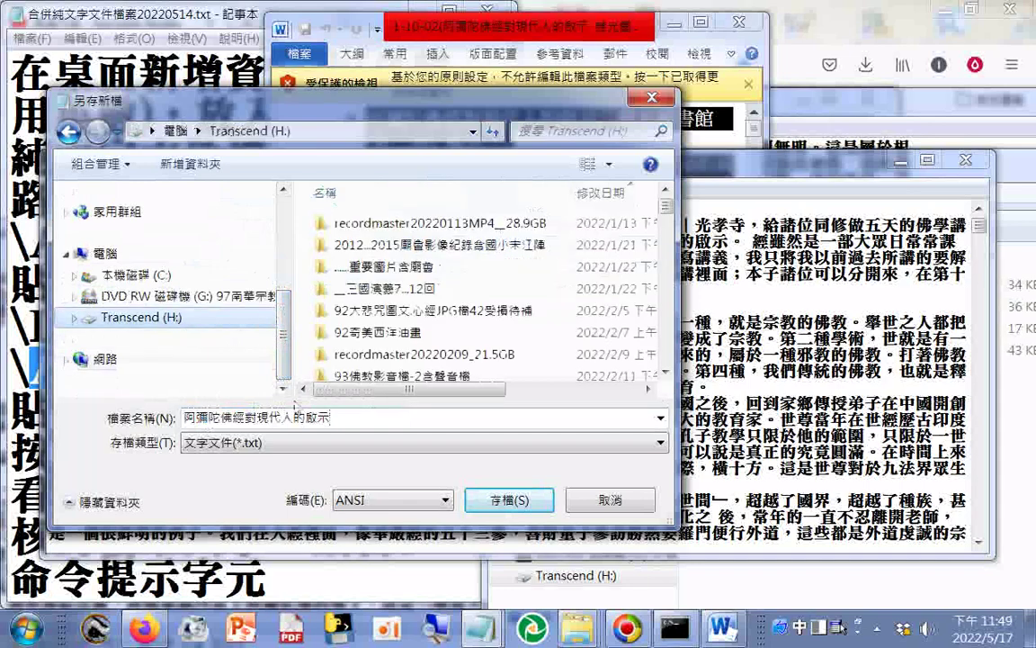
pyautogui.click(393, 499)
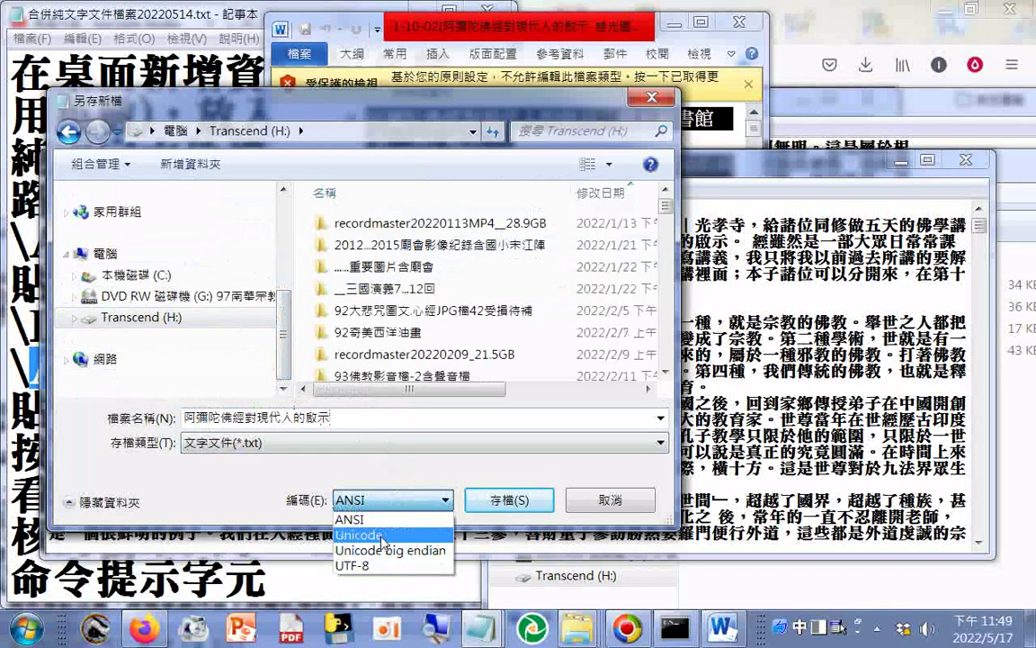
pyautogui.click(360, 534)
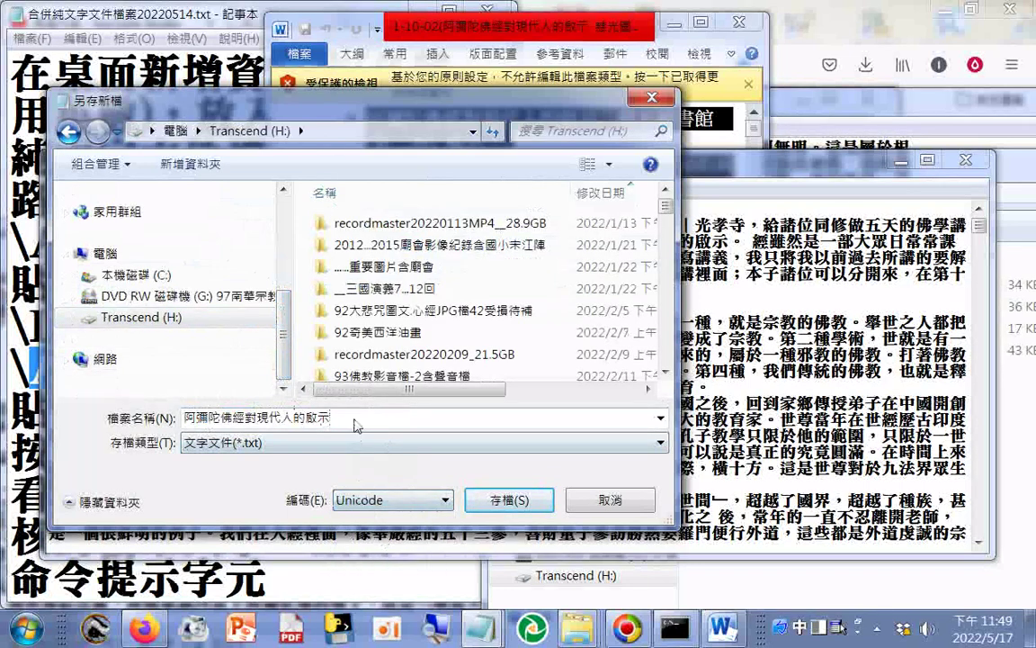
pyautogui.press('shift')
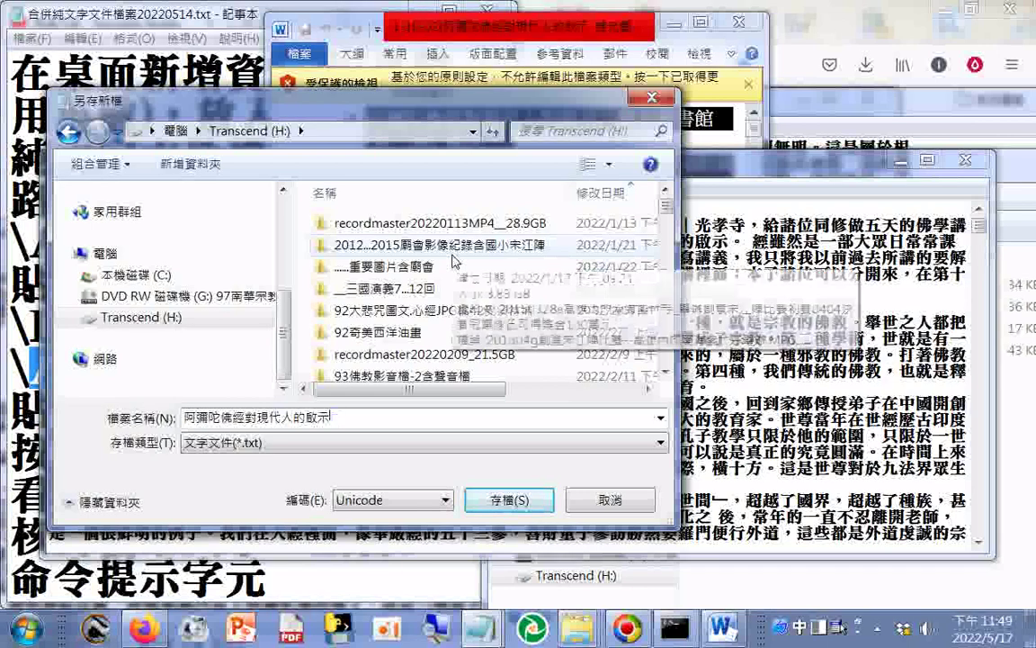
pyautogui.write('all')
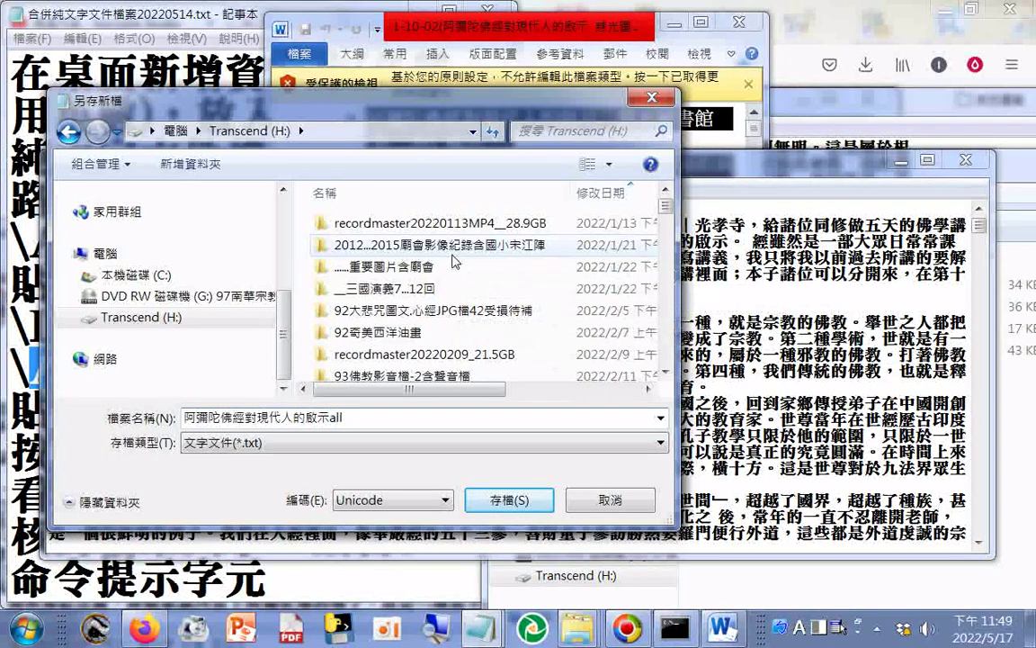
pyautogui.press('Return')
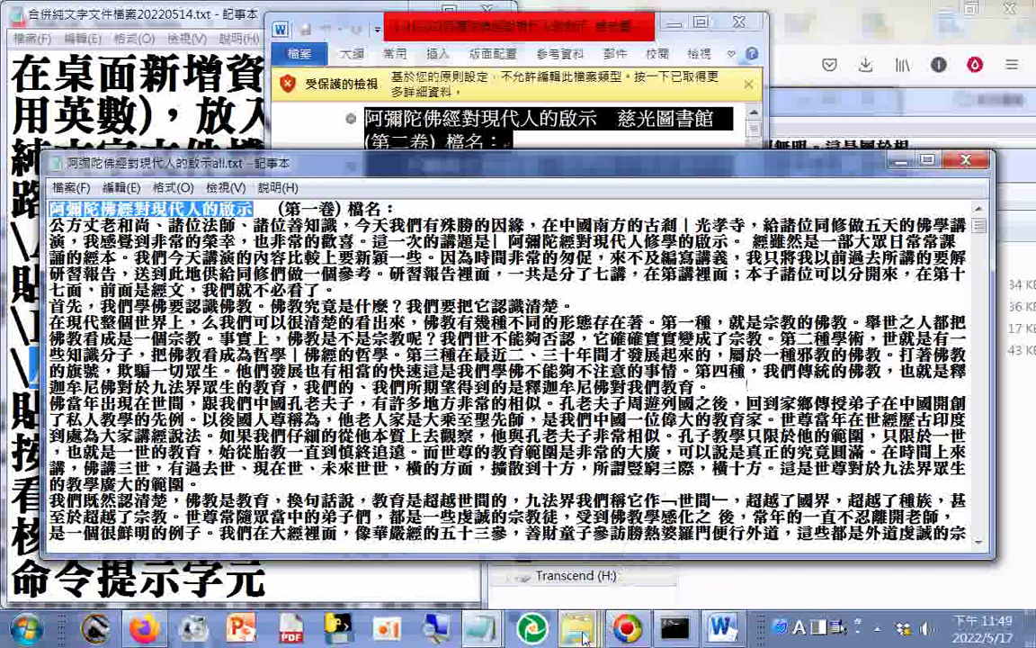
# Step: Move 阿彌陀佛經對現代人的啟示all.txt from the root of Transcend (H:) into the 1-10(阿彌陀佛經對現代人的啟示)(doc檔為主) folder
pyautogui.moveTo(583, 637)
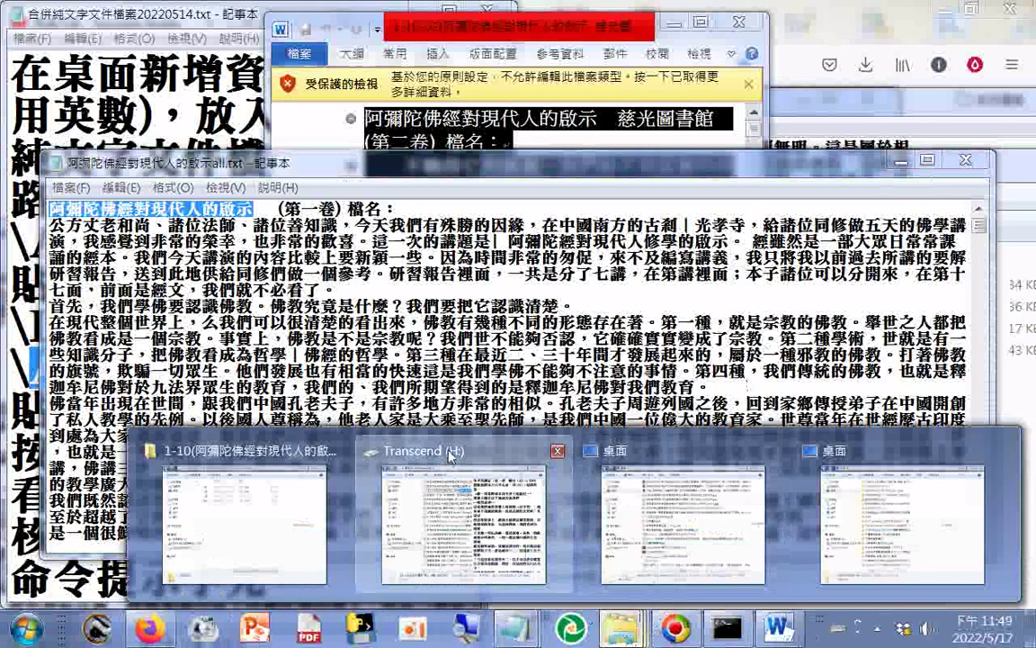
pyautogui.click(450, 456)
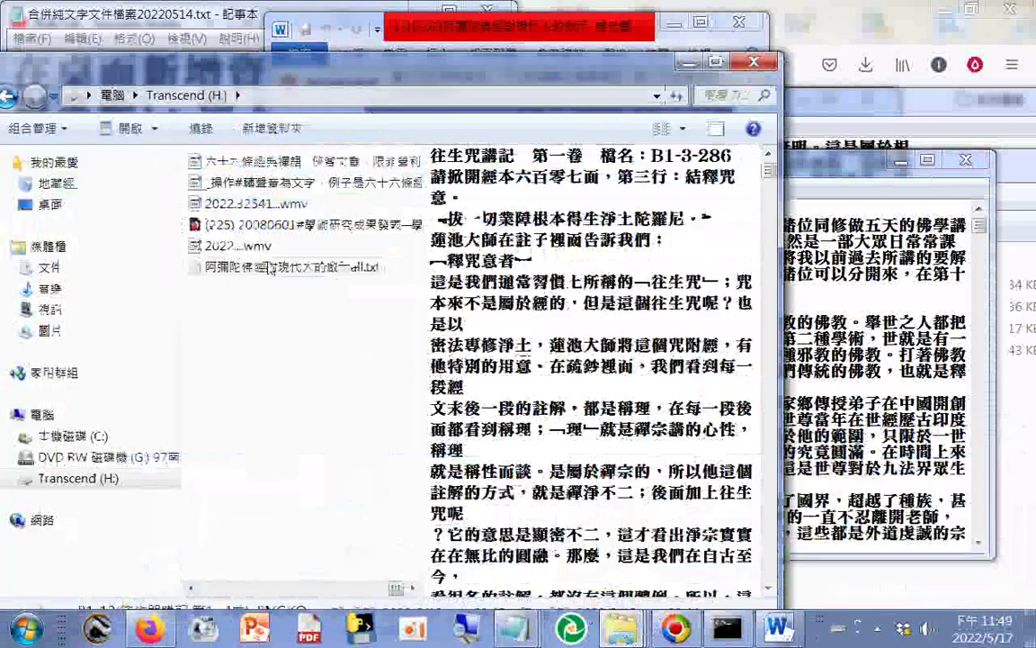
pyautogui.click(274, 268)
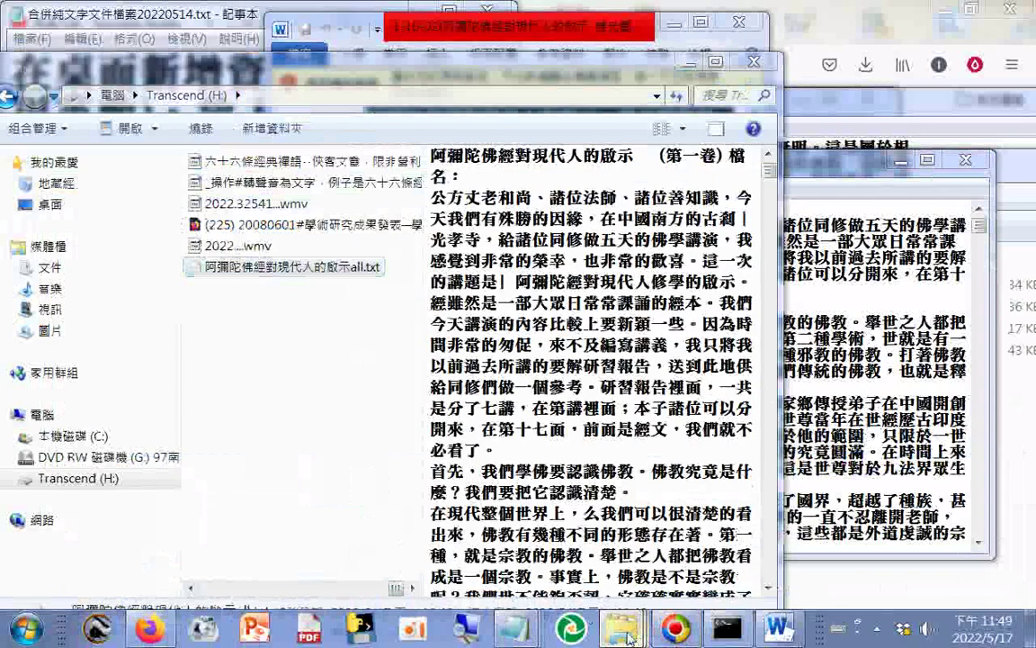
pyautogui.moveTo(630, 637)
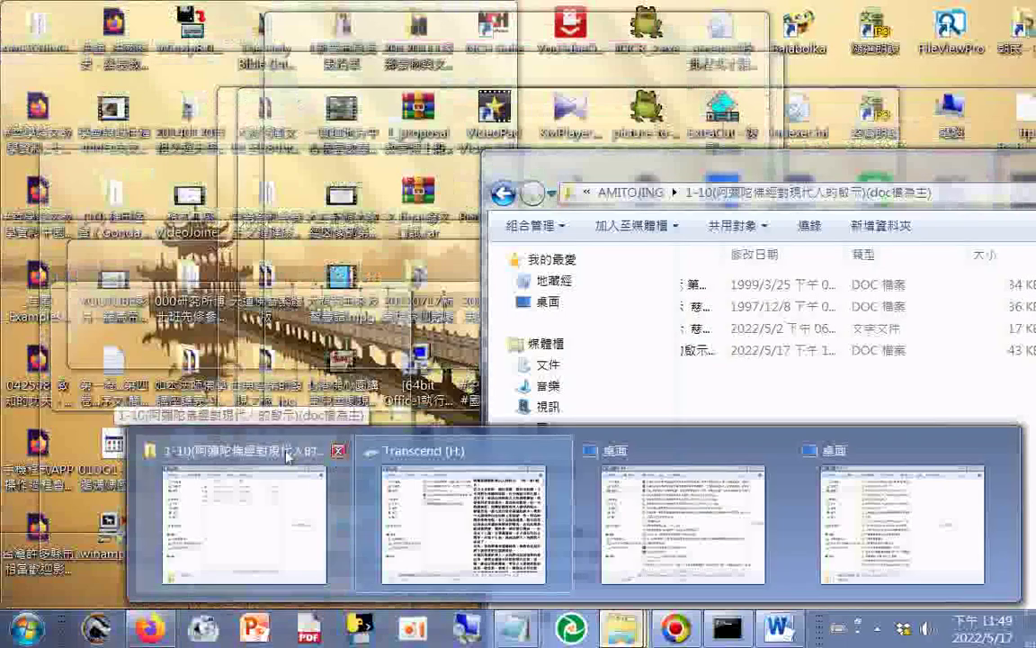
pyautogui.click(288, 456)
pyautogui.moveTo(270, 266); pyautogui.dragTo(656, 432)
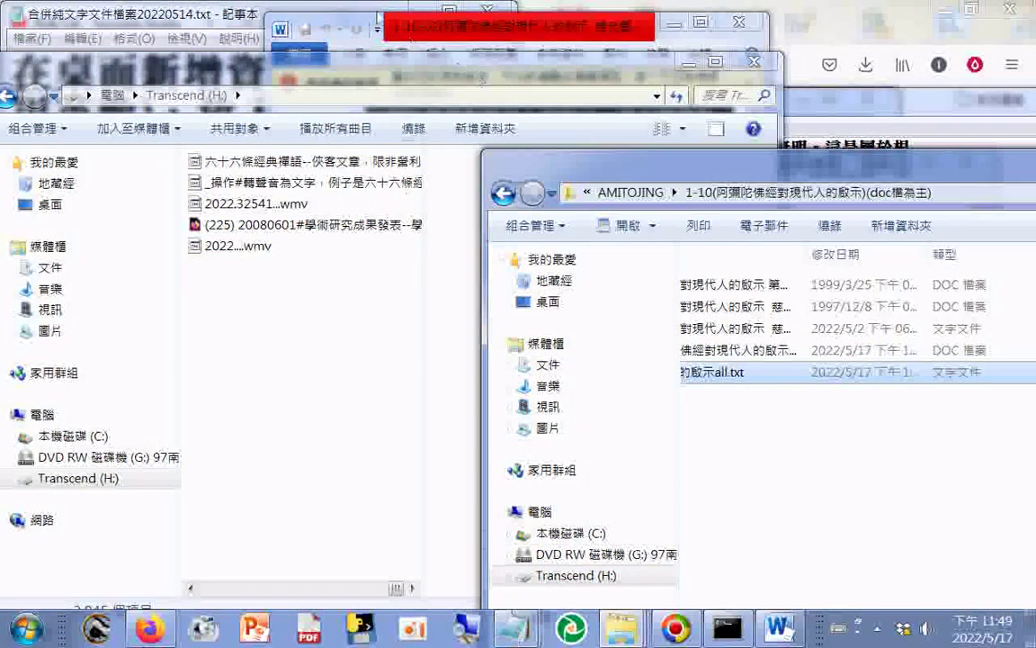
# Step: Copy the text AMITOJING1 from the path line of the instruction note 合併純文字文件檔案20220514.txt
pyautogui.click(194, 16)
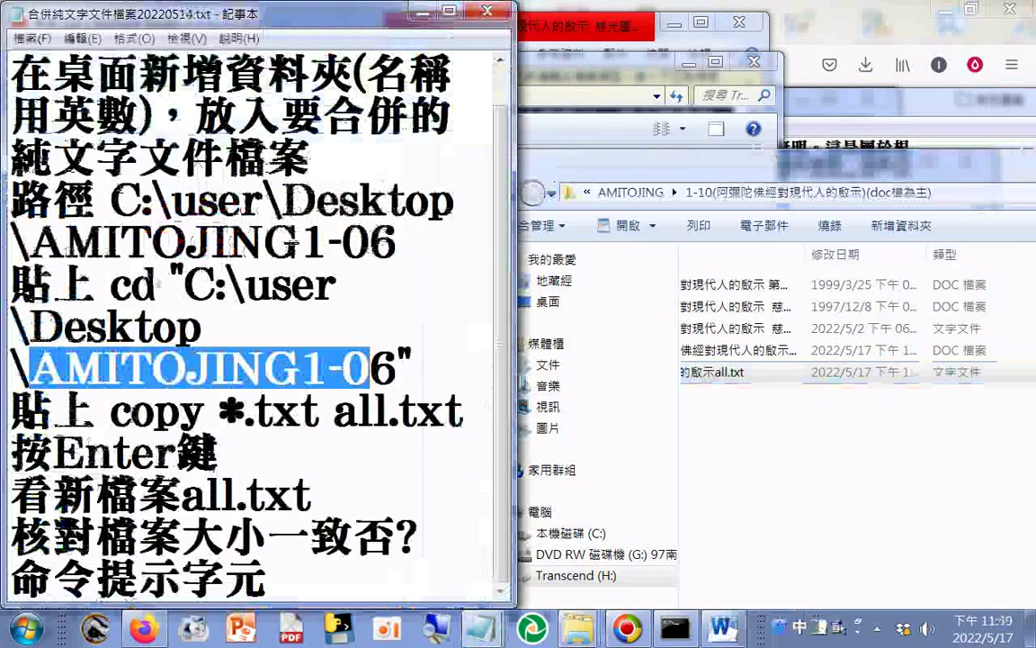
pyautogui.moveTo(33, 242); pyautogui.dragTo(330, 245)
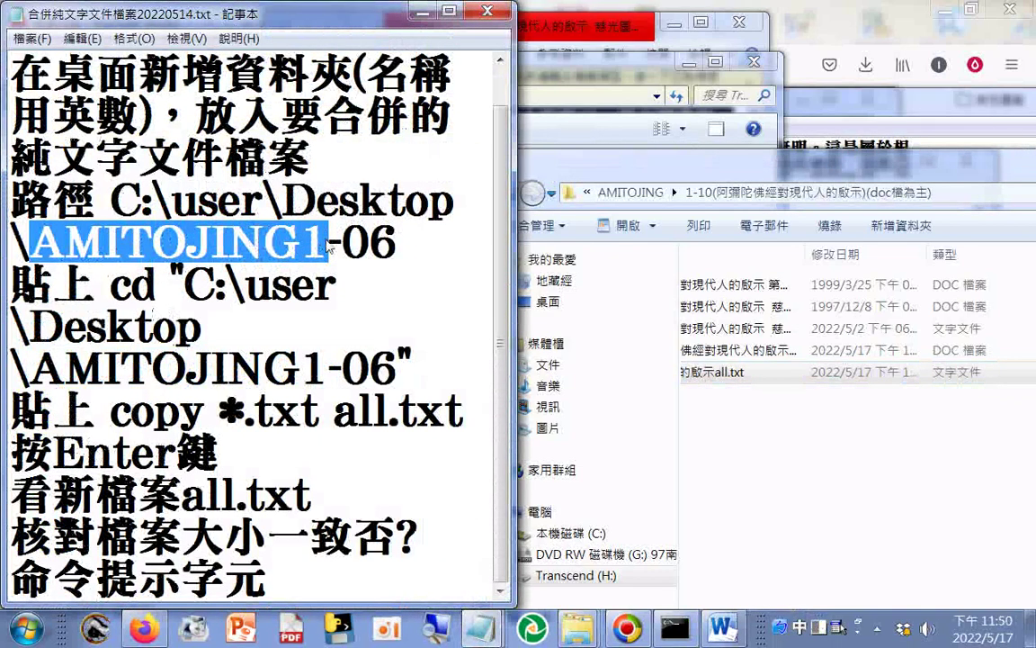
pyautogui.rightClick(329, 245)
pyautogui.click(346, 271)
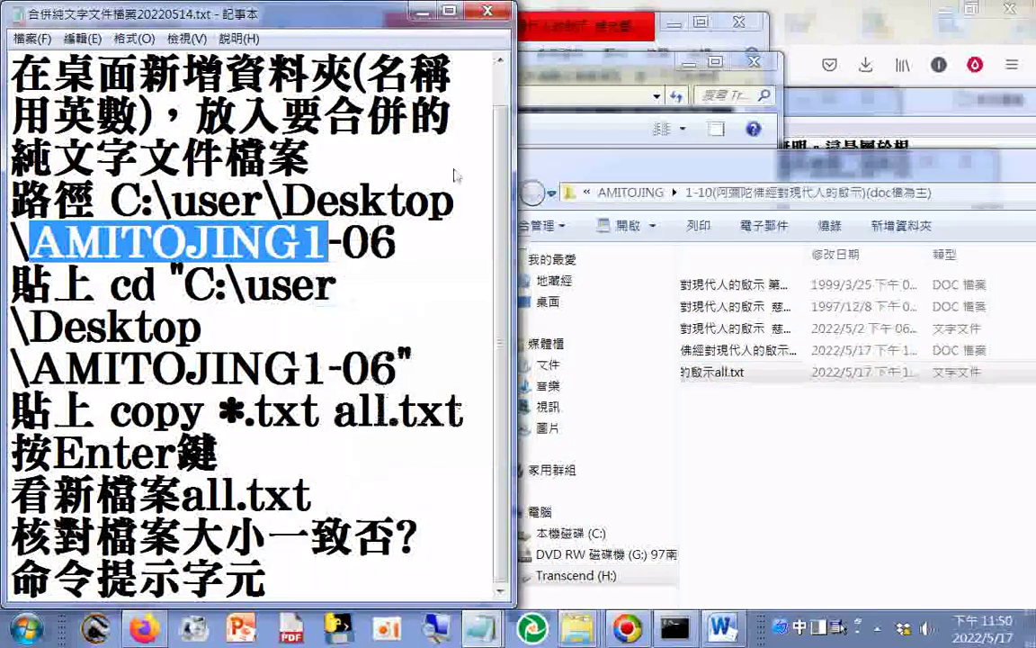
# Step: Maximize the 1-10 folder window and paste AMITOJING1 at the start of the combined all.txt file's name
pyautogui.click(535, 151)
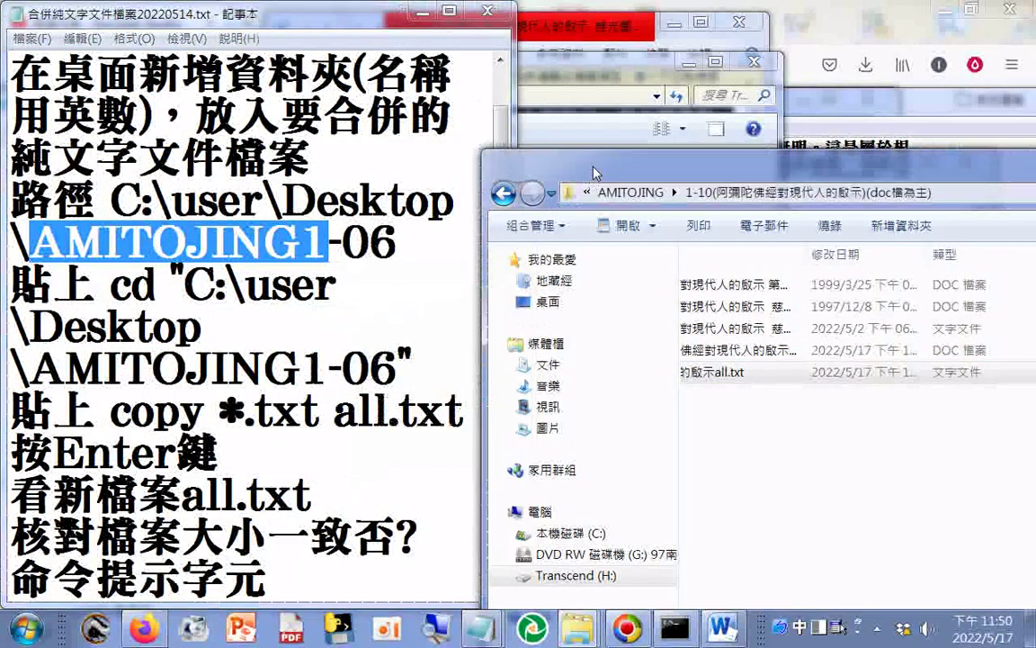
pyautogui.click(711, 371)
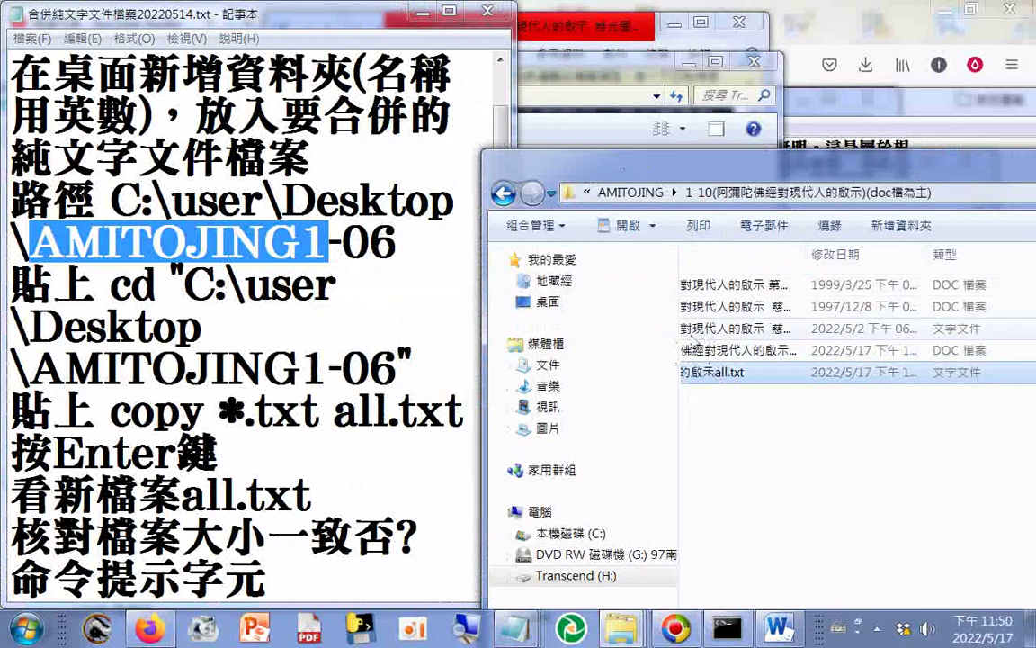
pyautogui.click(705, 376)
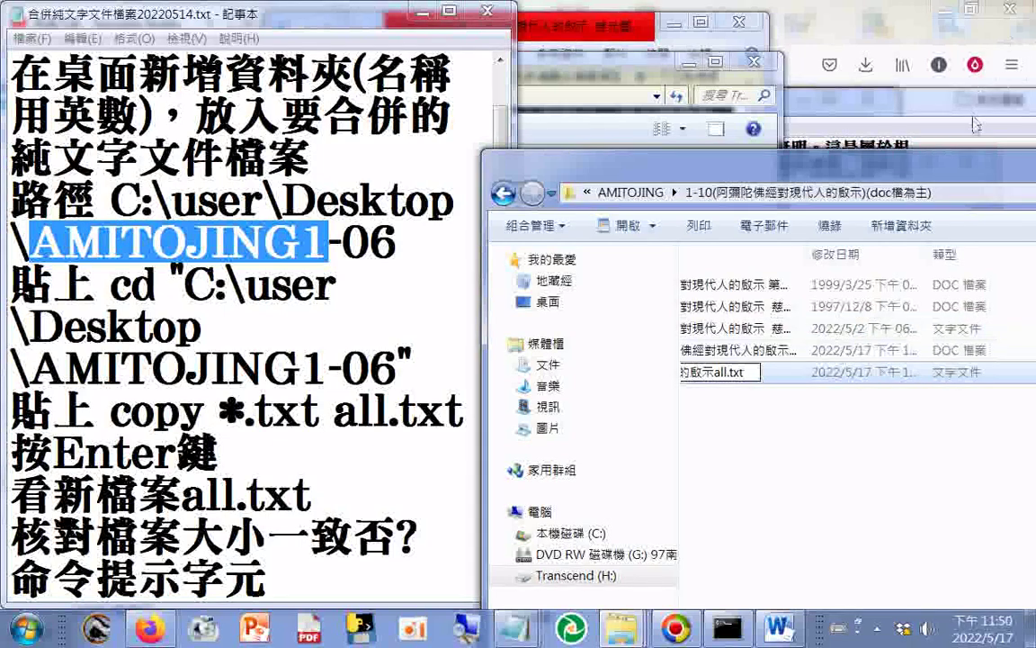
pyautogui.moveTo(976, 163); pyautogui.dragTo(503, 159)
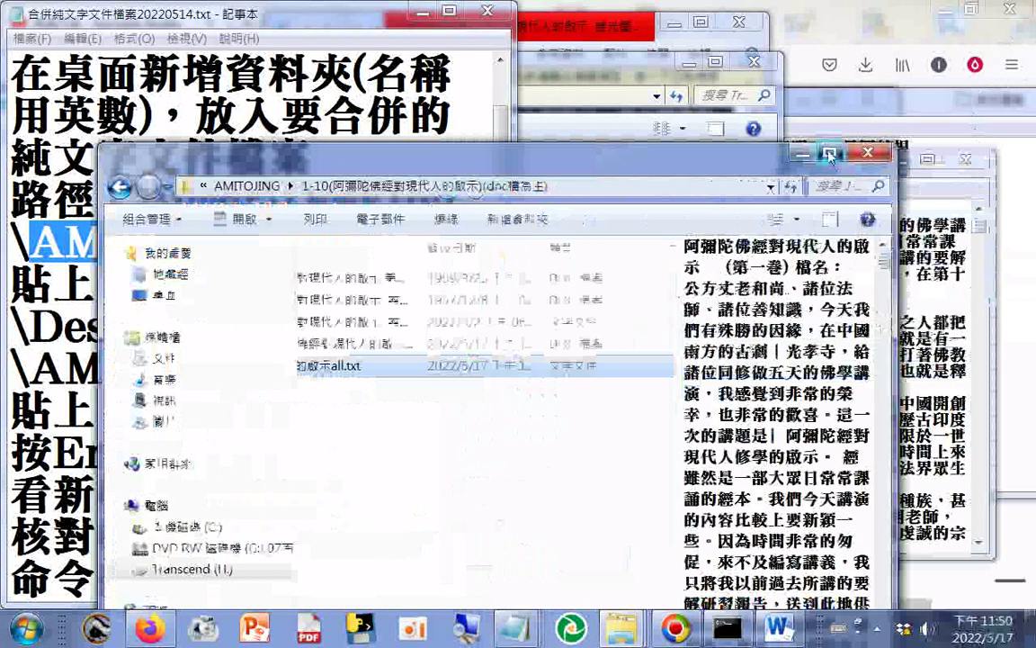
pyautogui.click(829, 154)
pyautogui.click(236, 220)
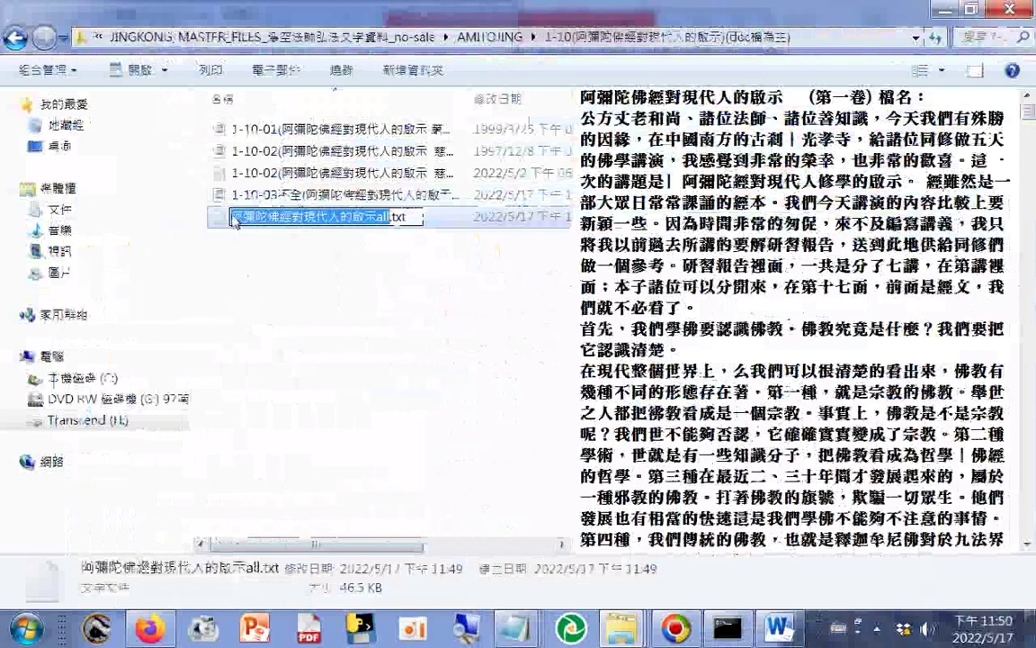
pyautogui.click(235, 219)
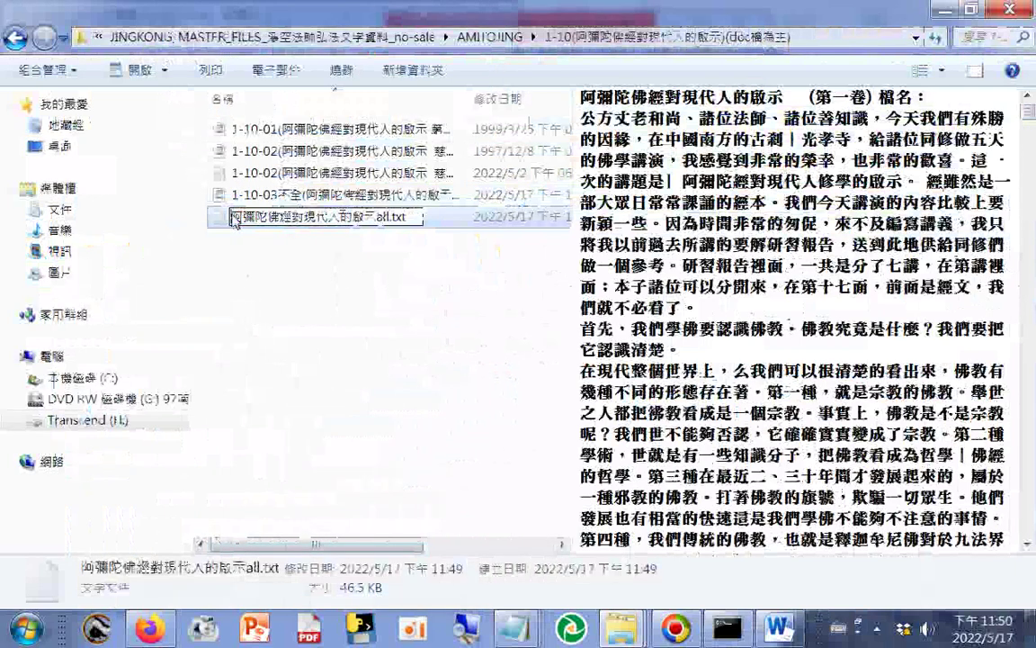
pyautogui.hotkey('ctrl', 'v')
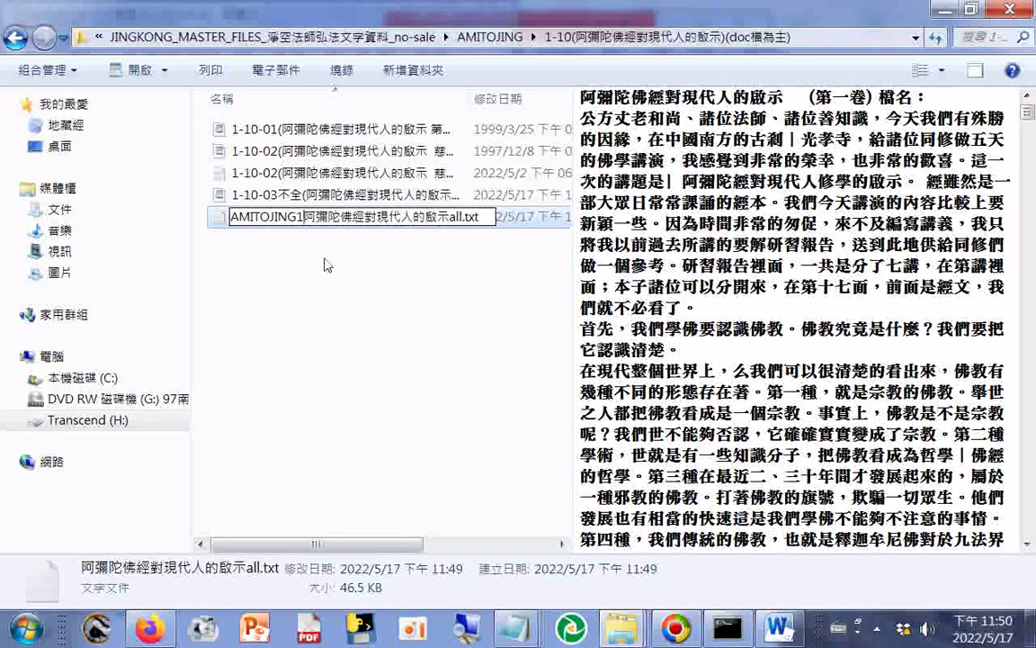
# Step: Extend the file name's prefix to AMITOJING1-10, enclose the title in parentheses and put an underscore before all
pyautogui.write('10')
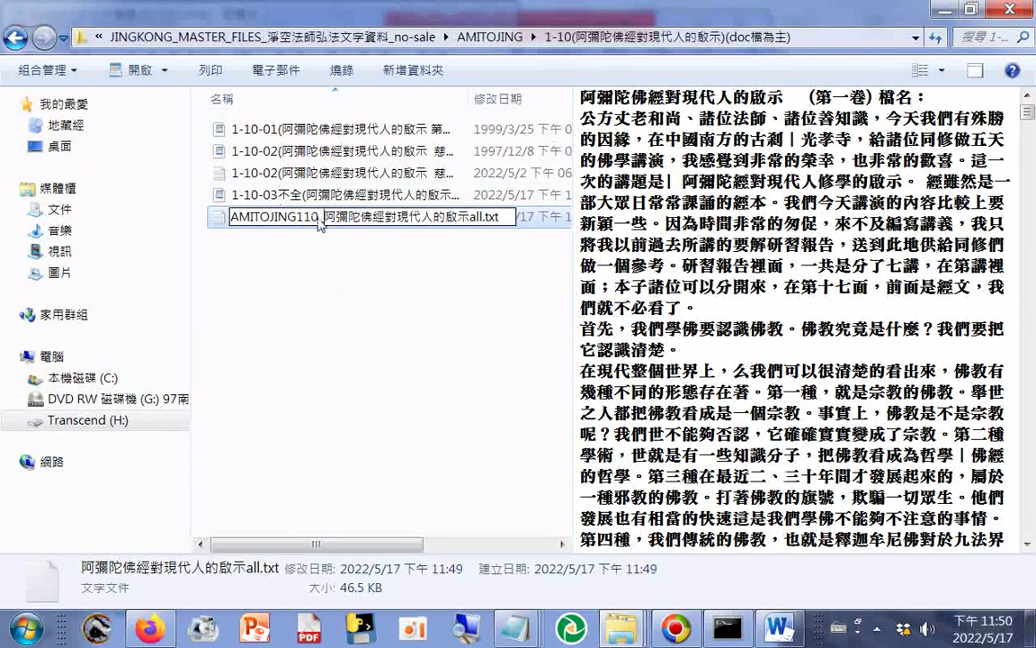
pyautogui.press('BackSpace')
pyautogui.write('_')
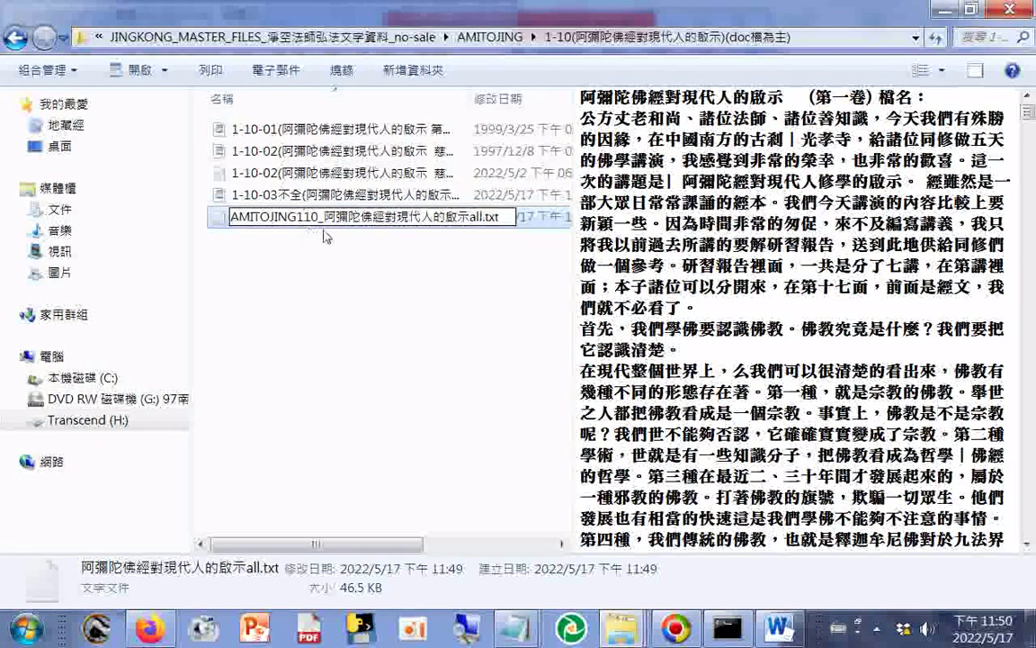
pyautogui.press('Left')
pyautogui.press('Left')
pyautogui.press('Left')
pyautogui.write('-')
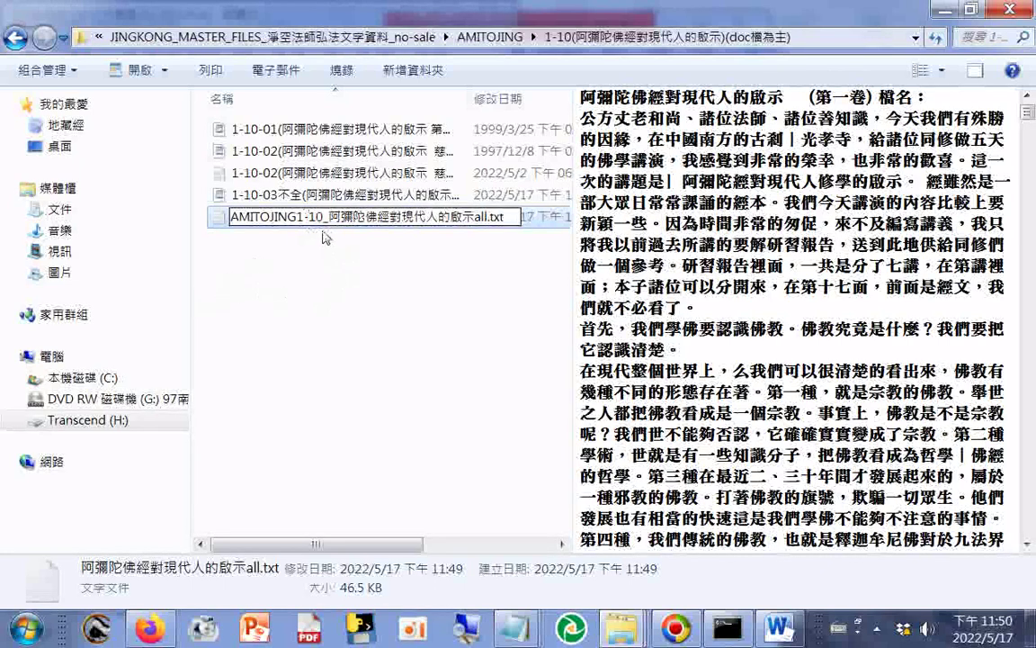
pyautogui.press('Right')
pyautogui.press('Right')
pyautogui.hotkey('shift', 'Right')
pyautogui.write('(')
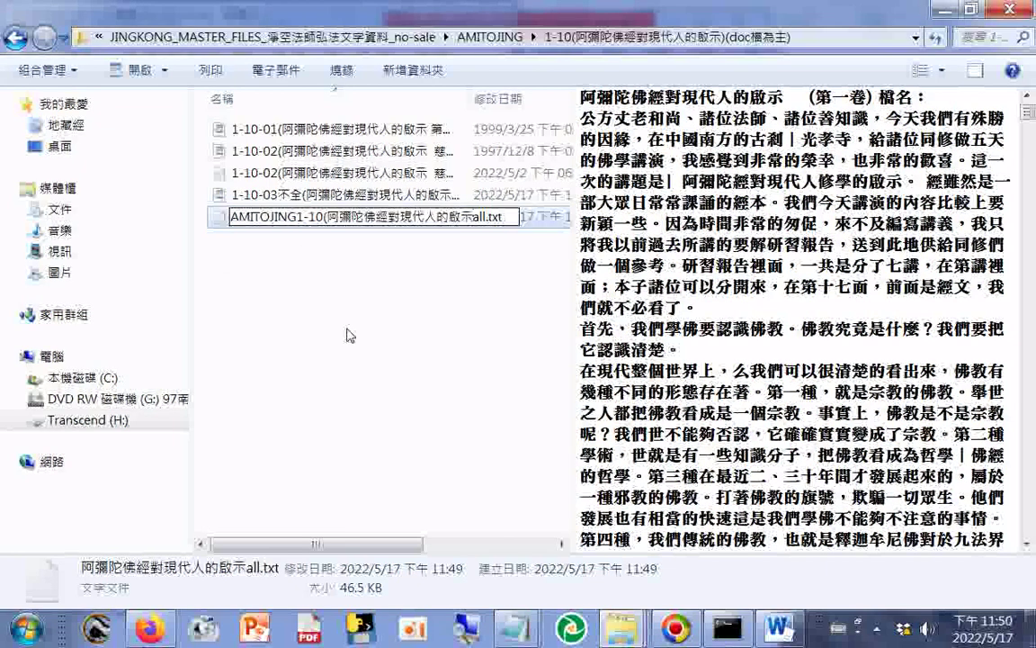
pyautogui.write(')_')
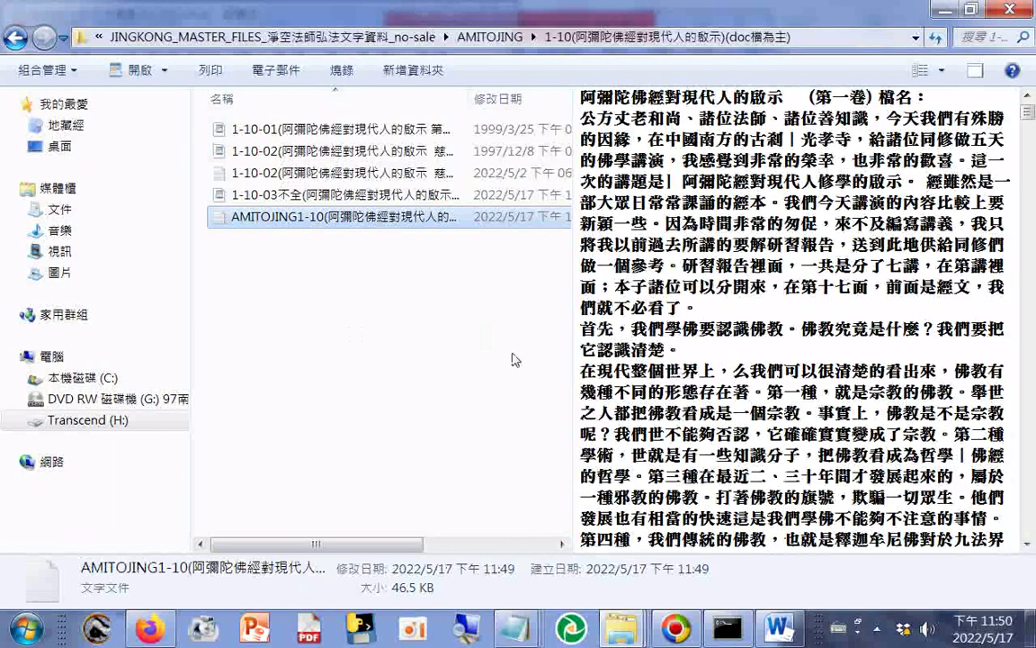
pyautogui.click(623, 627)
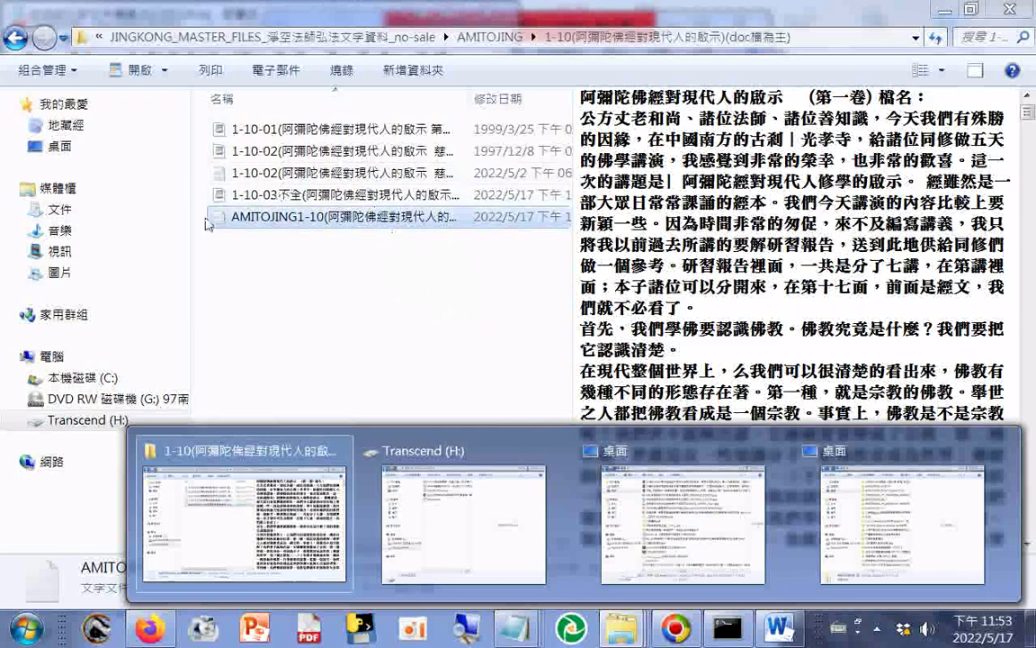
pyautogui.click(331, 235)
pyautogui.click(326, 220)
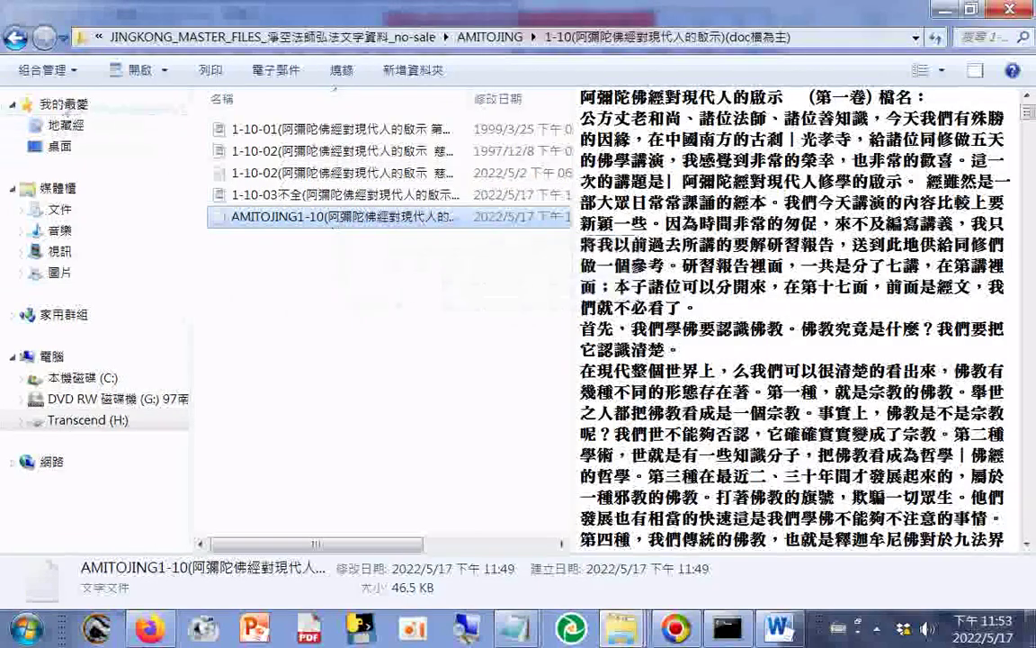
# Step: Return to the AMITOJING folder and add ok to the end of the 1-10 folder's name
pyautogui.click(15, 38)
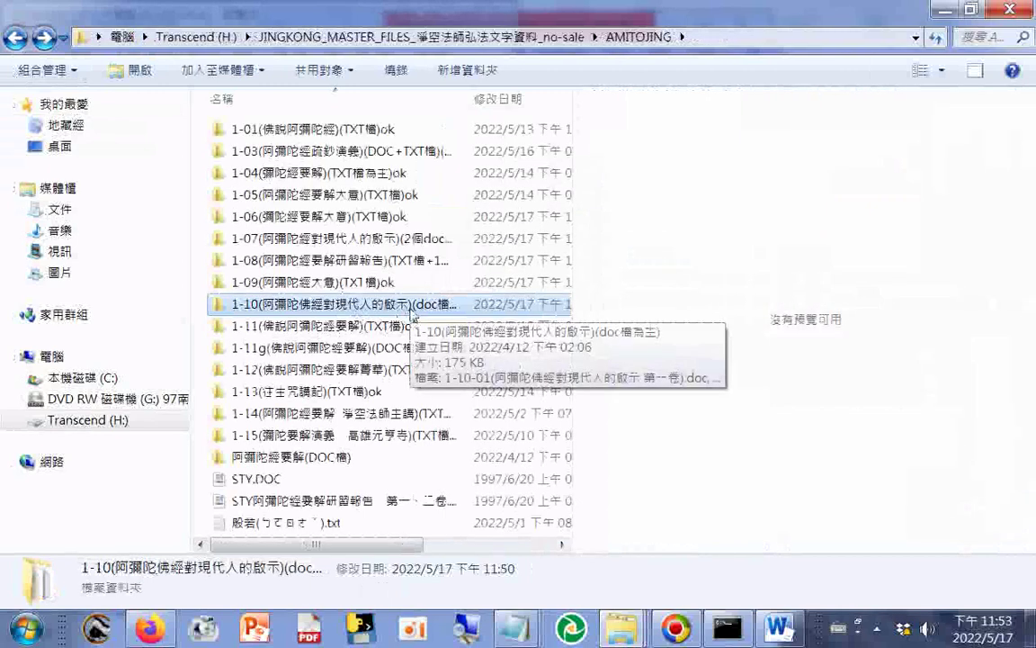
pyautogui.click(411, 310)
pyautogui.click(457, 303)
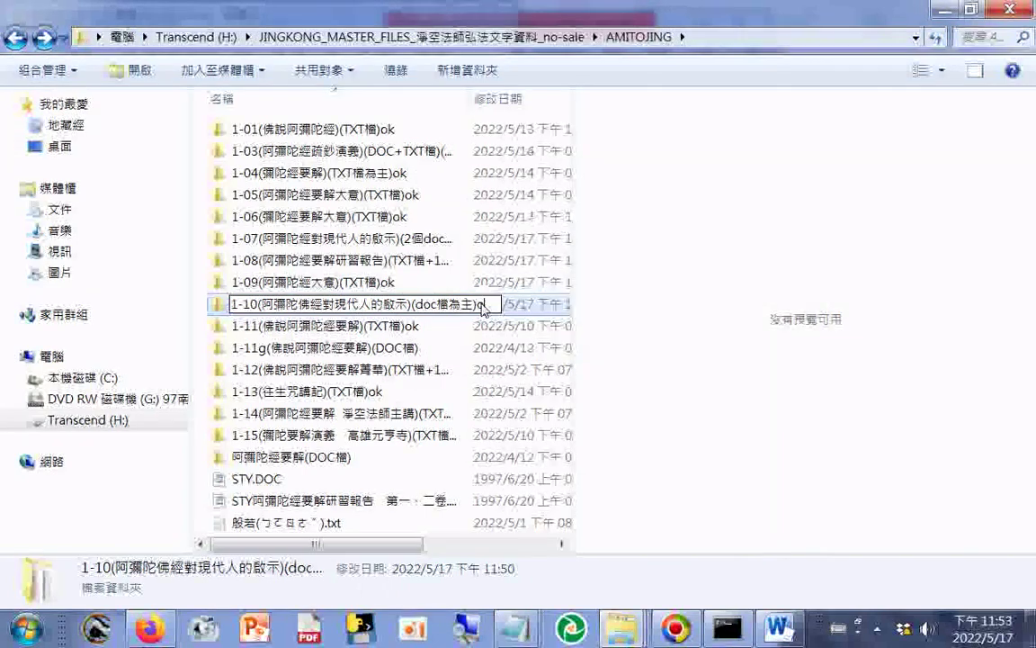
pyautogui.write('ok')
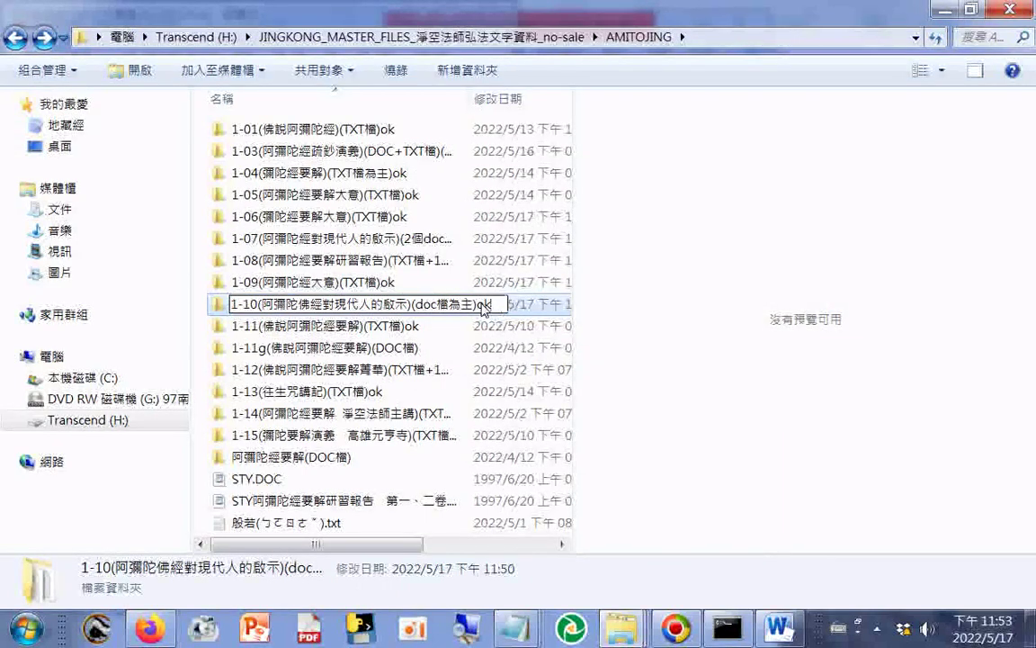
pyautogui.press('BackSpace')
pyautogui.write('k')
pyautogui.press('Return')
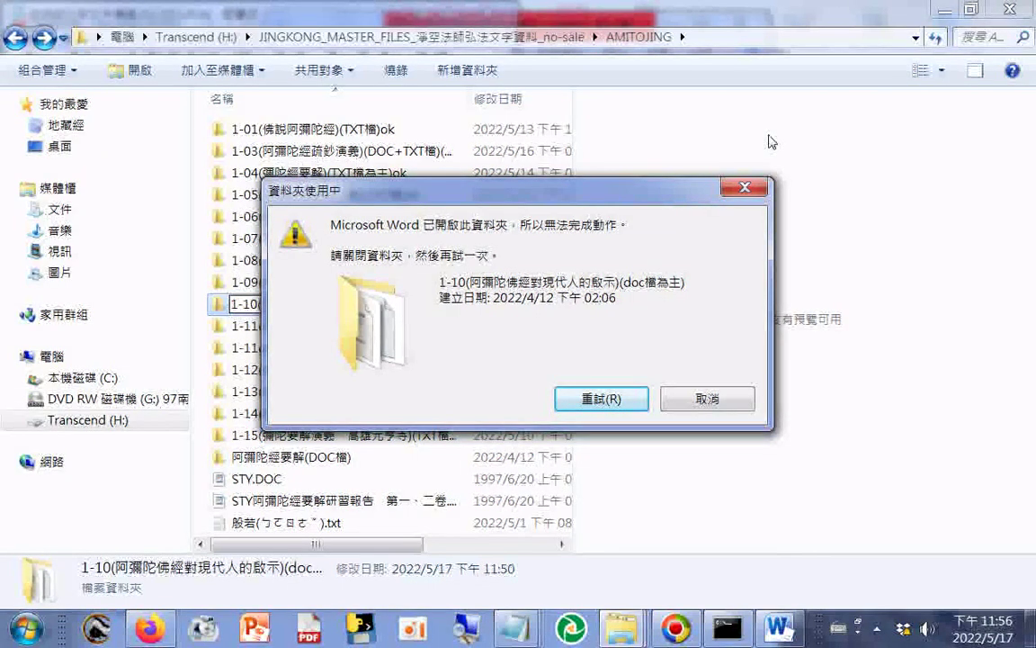
# Step: Move the folder-in-use message aside, close the documents open in Word, and retry the 1-10 folder's rename
pyautogui.moveTo(707, 203); pyautogui.dragTo(1035, 405)
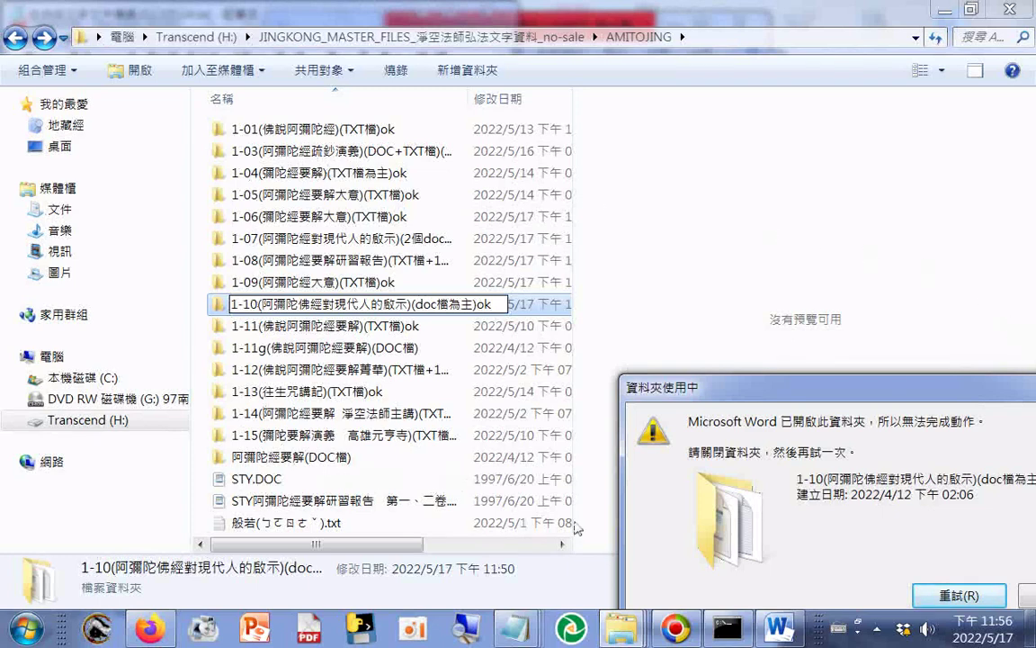
pyautogui.click(771, 628)
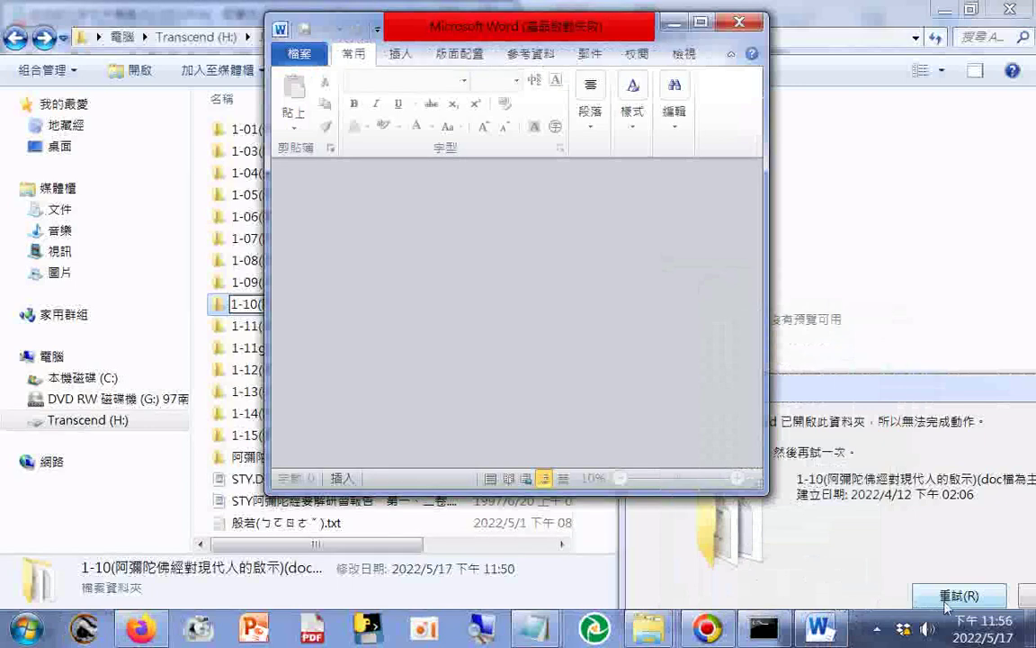
pyautogui.click(946, 603)
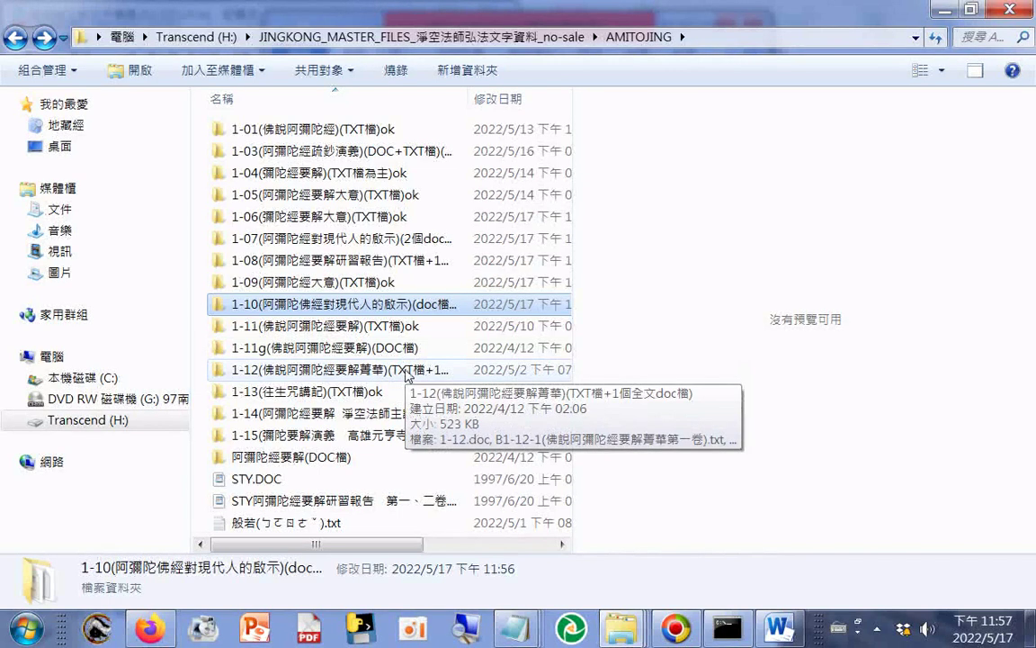
# Step: Open the 1-15 folder, look through its files and preview the text file 1-15彌陀要解演義 高雄元亨寺 （第一卷）.txt
pyautogui.click(406, 372)
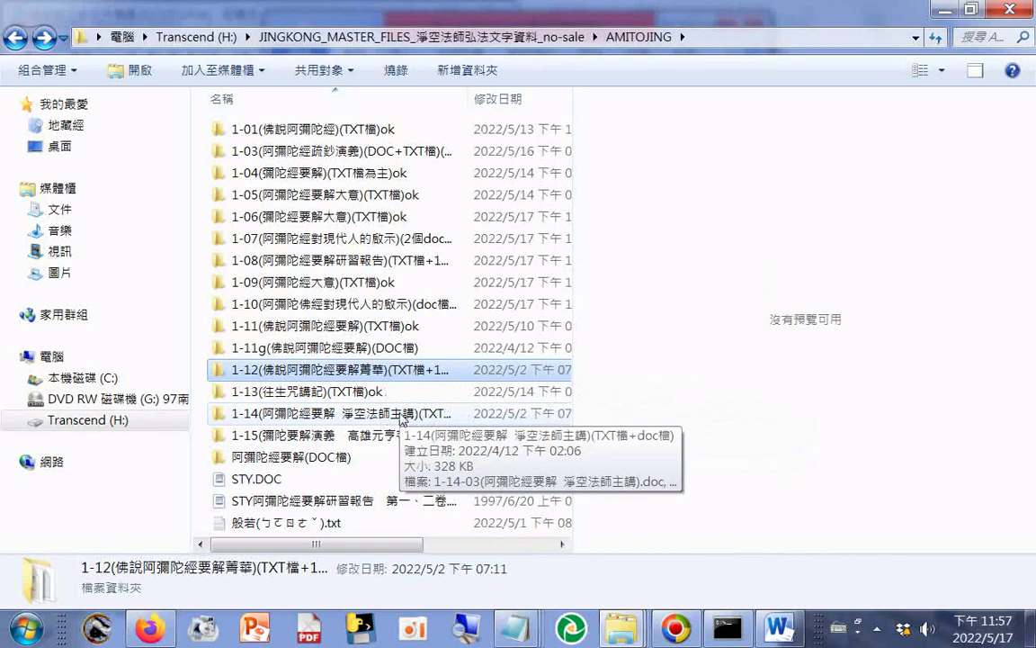
pyautogui.click(404, 437)
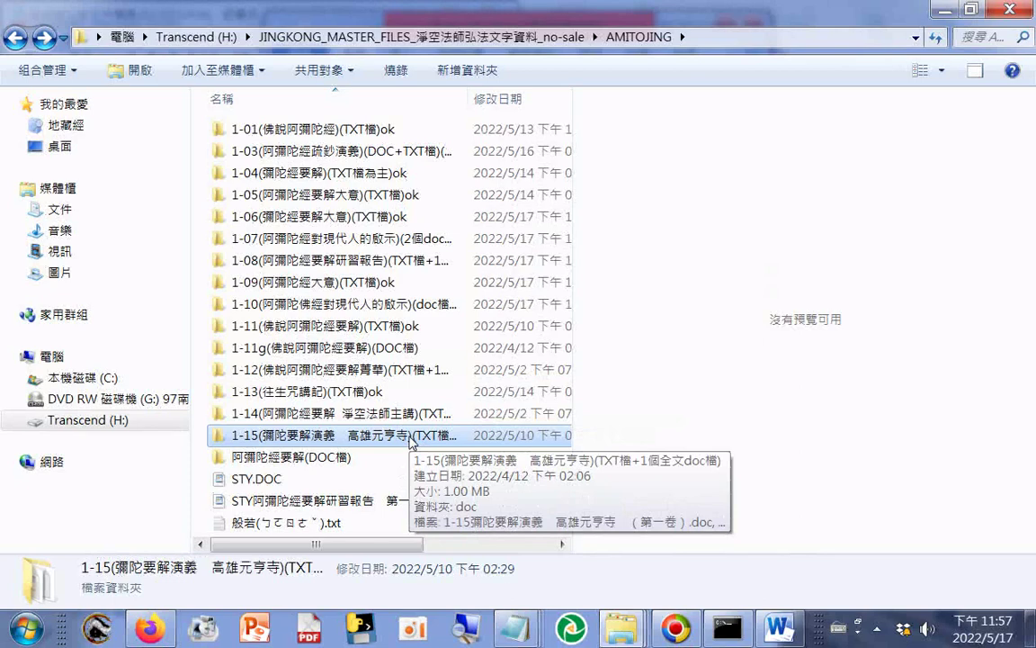
pyautogui.doubleClick(409, 439)
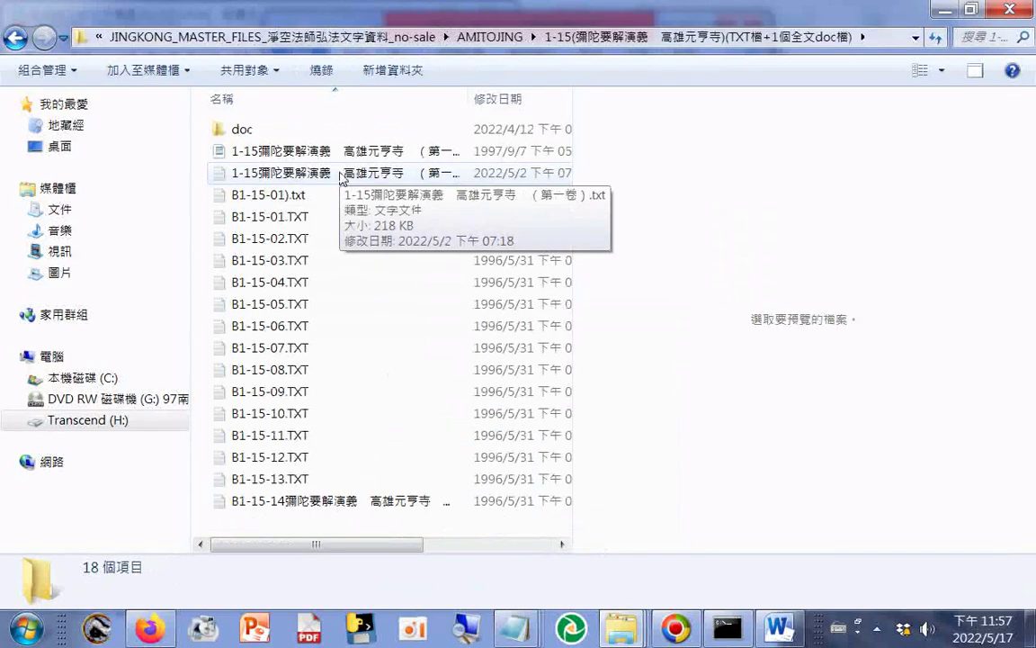
pyautogui.hscroll(1, 352, 405)
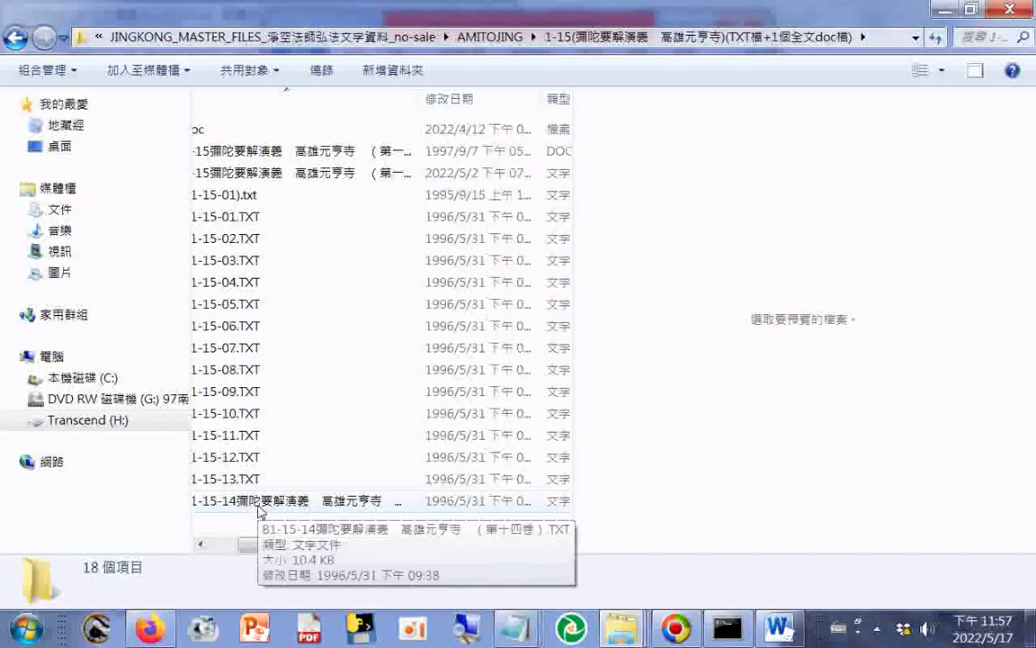
pyautogui.hscroll(-1, 259, 511)
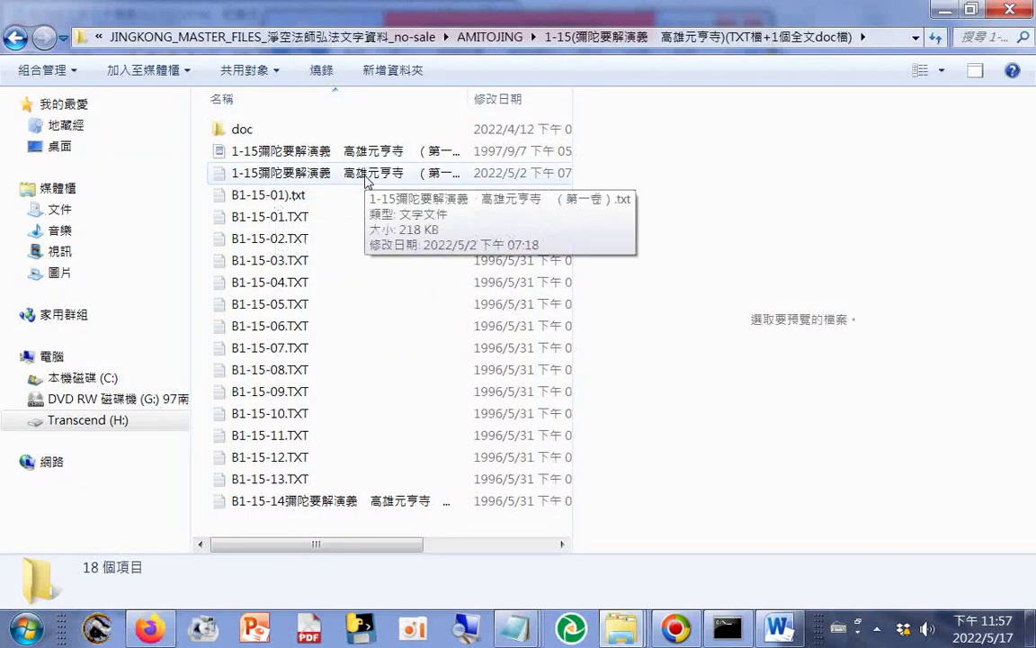
pyautogui.click(365, 172)
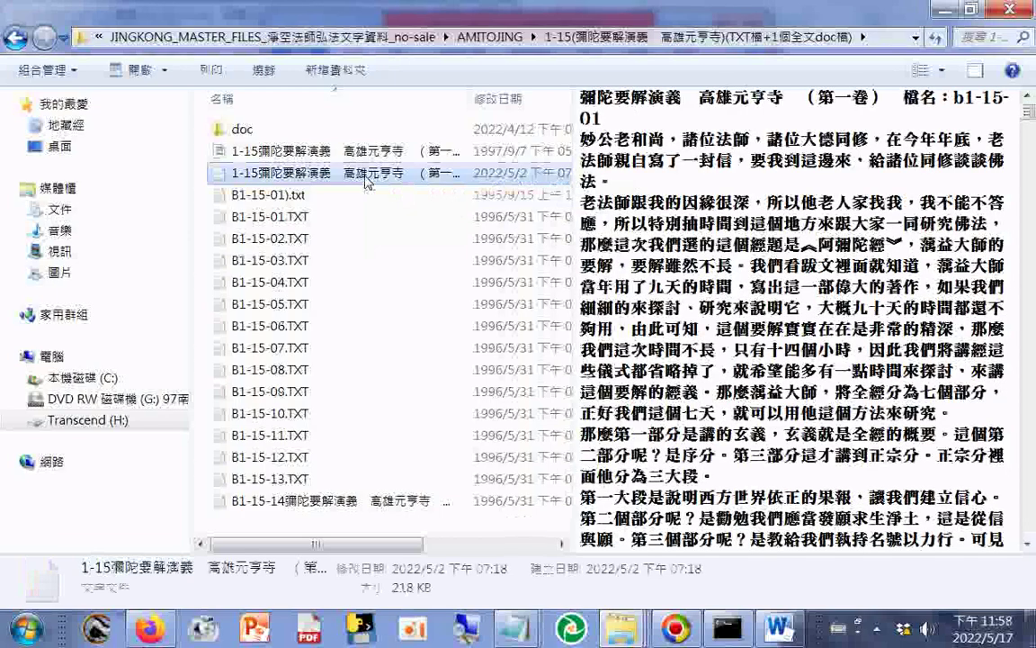
# Step: Open the text file 1-15彌陀要解演義 高雄元亨寺 （第一卷）.txt in WordPad, skim its text and close it
pyautogui.doubleClick(366, 178)
pyautogui.moveTo(1031, 207); pyautogui.dragTo(1027, 252)
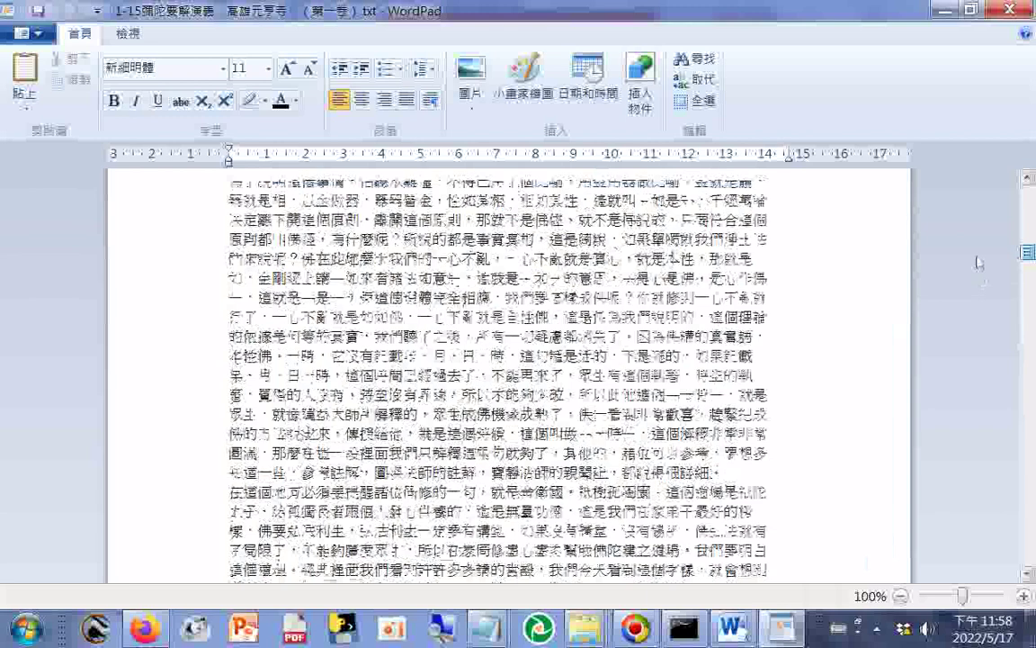
pyautogui.scroll(10, 977, 252)
pyautogui.scroll(15, 978, 234)
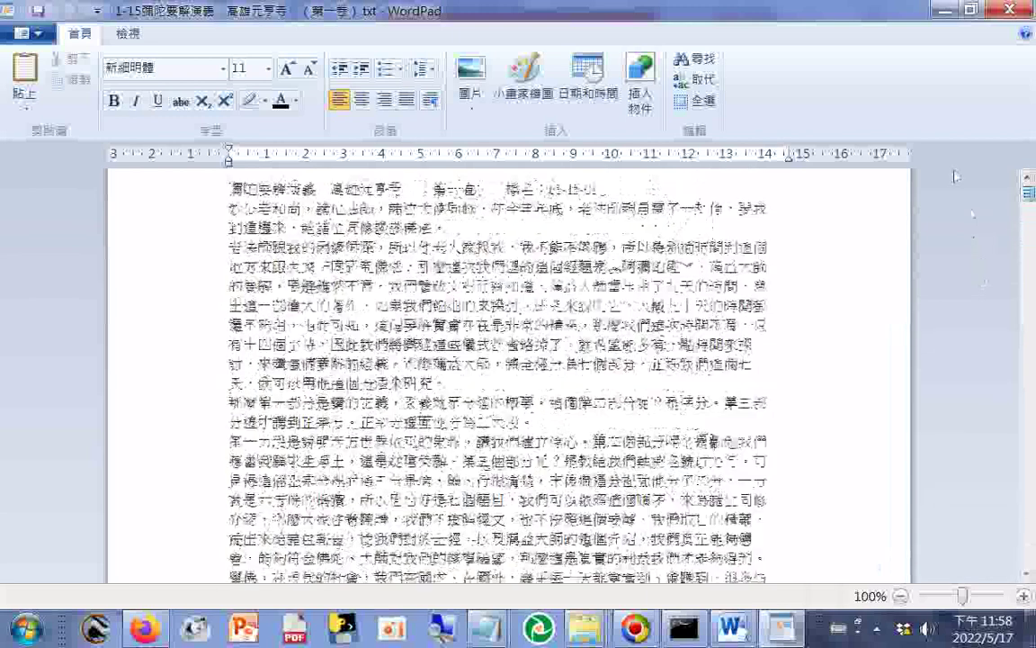
pyautogui.click(1010, 12)
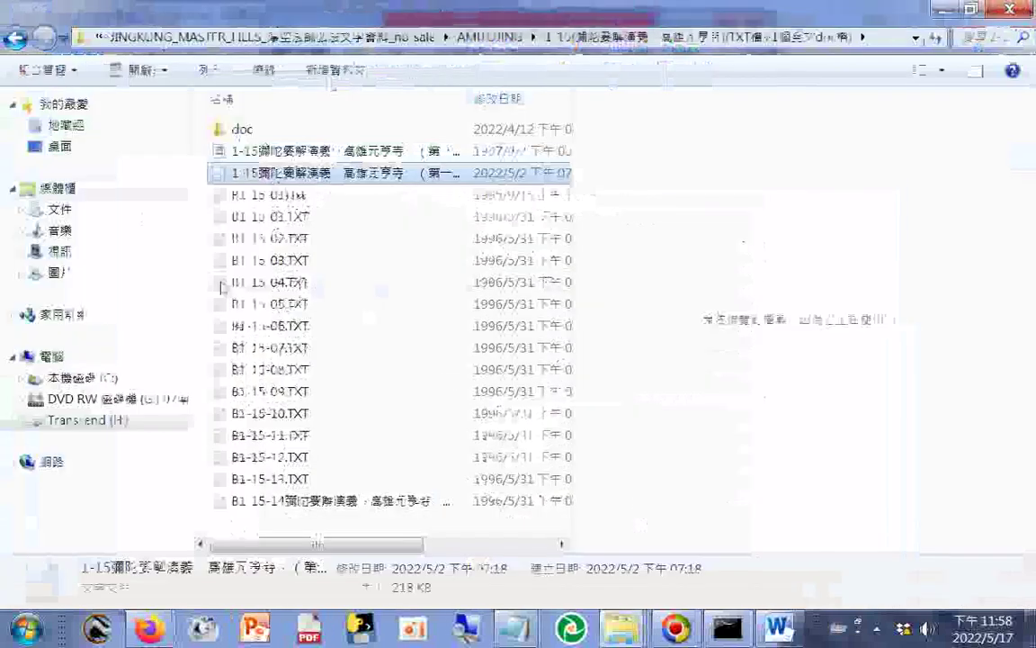
# Step: Reopen the 1-15彌陀要解演義 text file in Notepad and copy the character 卷 from its first heading
pyautogui.click(27, 639)
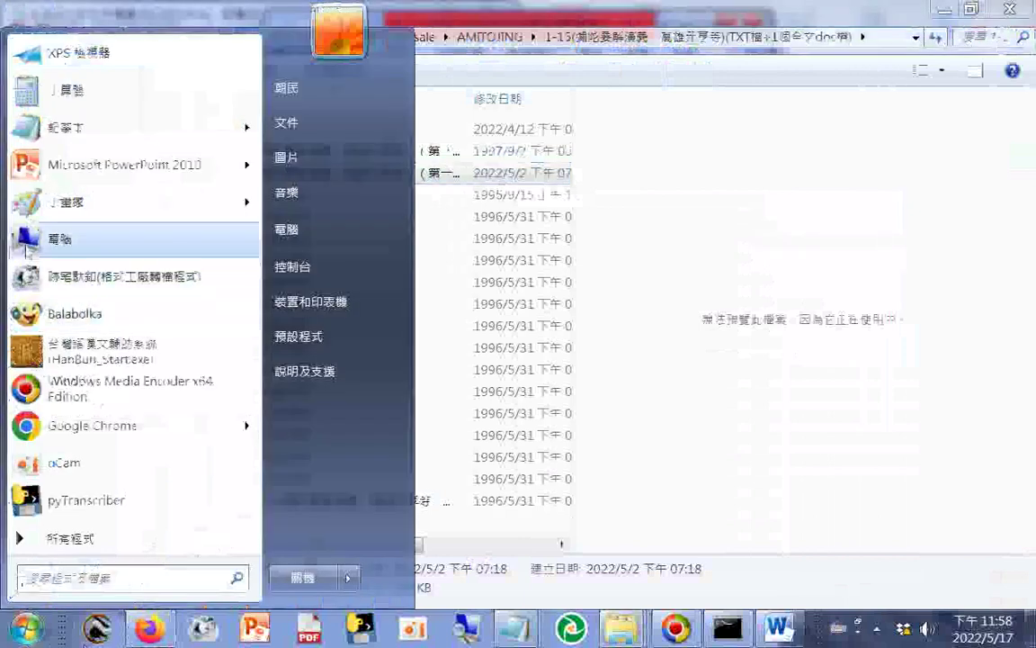
pyautogui.click(72, 135)
pyautogui.moveTo(287, 184); pyautogui.dragTo(231, 319)
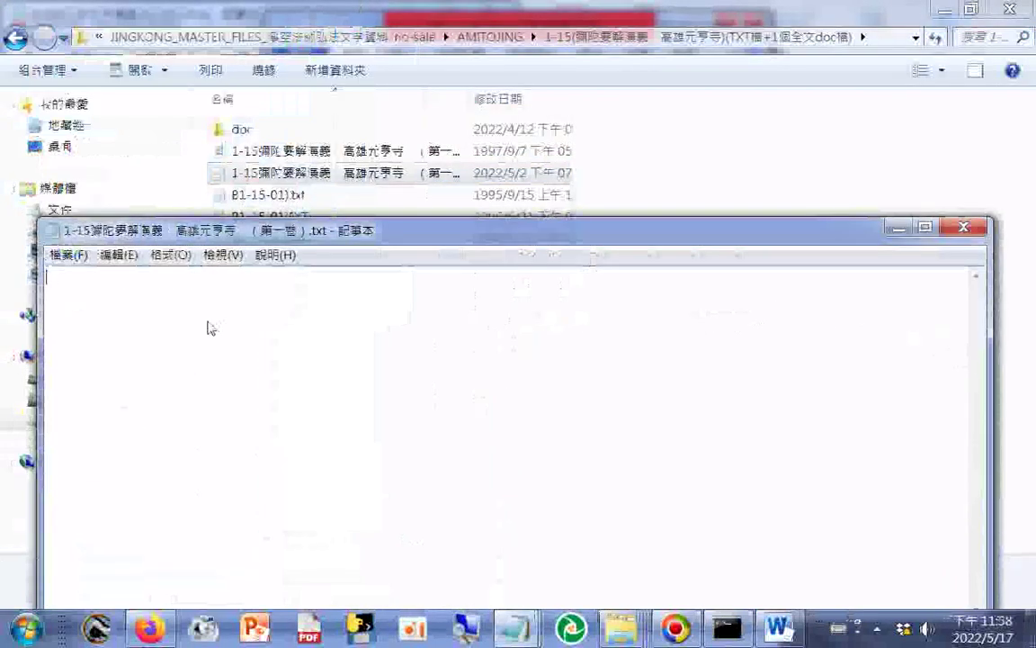
pyautogui.doubleClick(328, 275)
pyautogui.rightClick(333, 280)
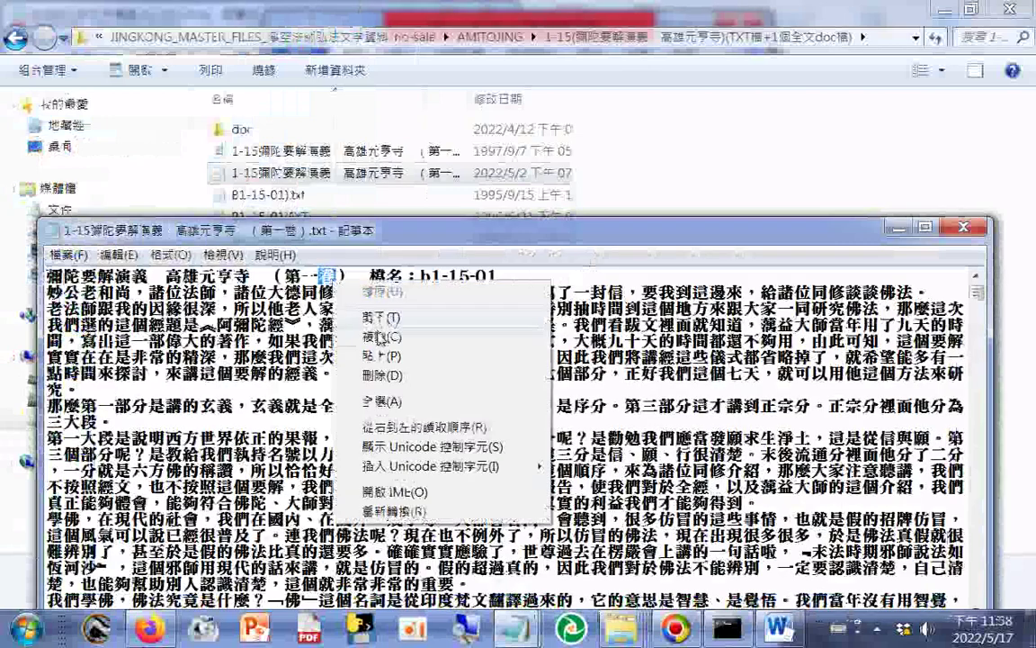
pyautogui.click(379, 336)
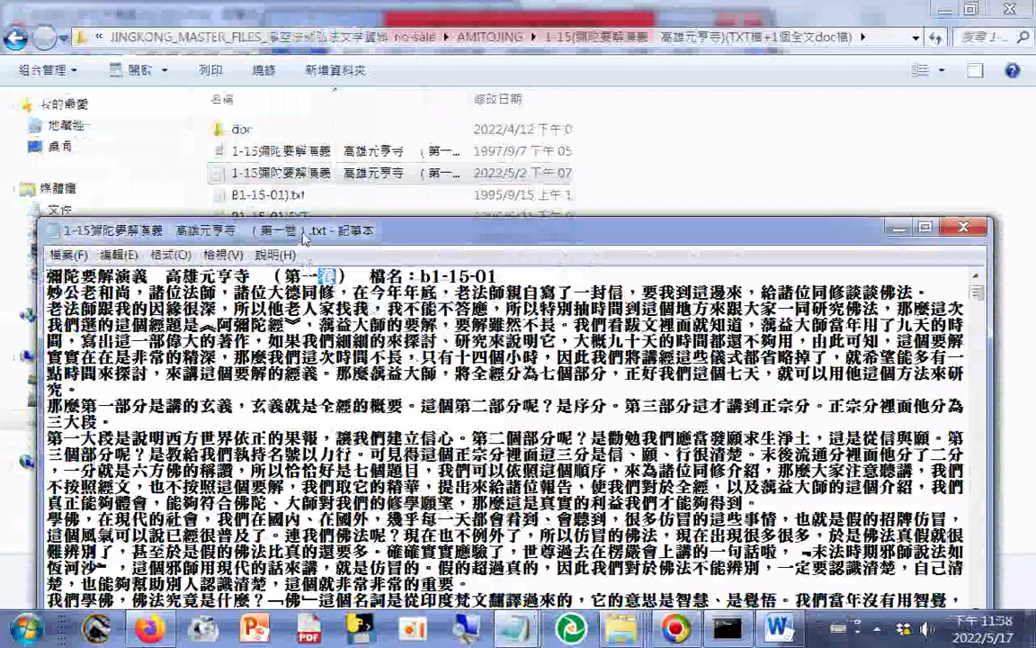
# Step: Search the text for 卷 and insert blank lines above the 第二卷 heading (b1-15-02)
pyautogui.moveTo(304, 237); pyautogui.dragTo(306, 80)
pyautogui.hotkey('ctrl', 'f')
pyautogui.rightClick(270, 273)
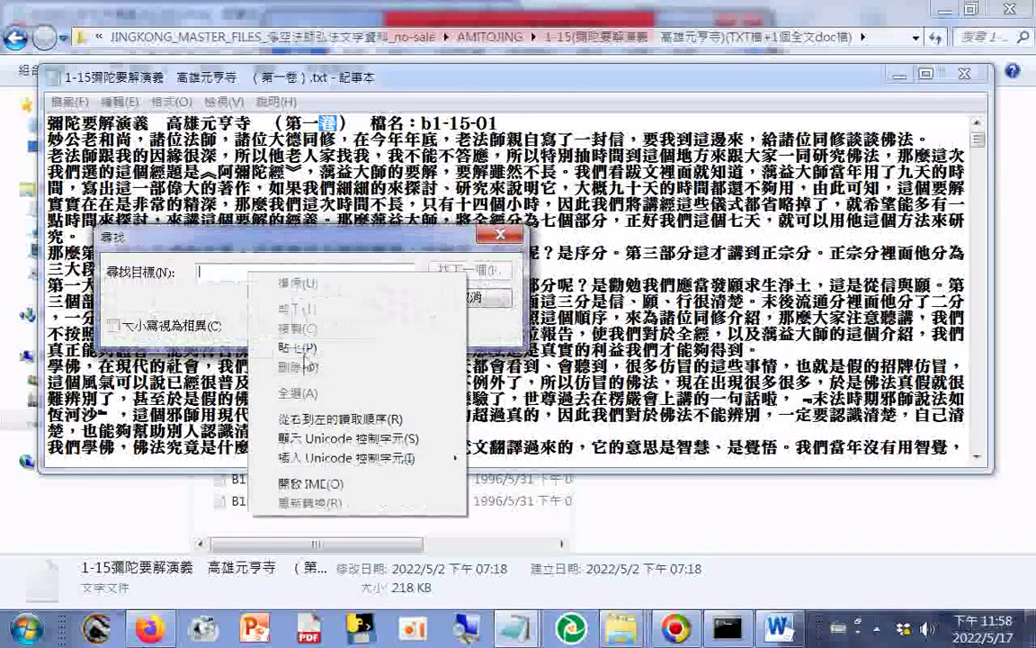
pyautogui.click(304, 348)
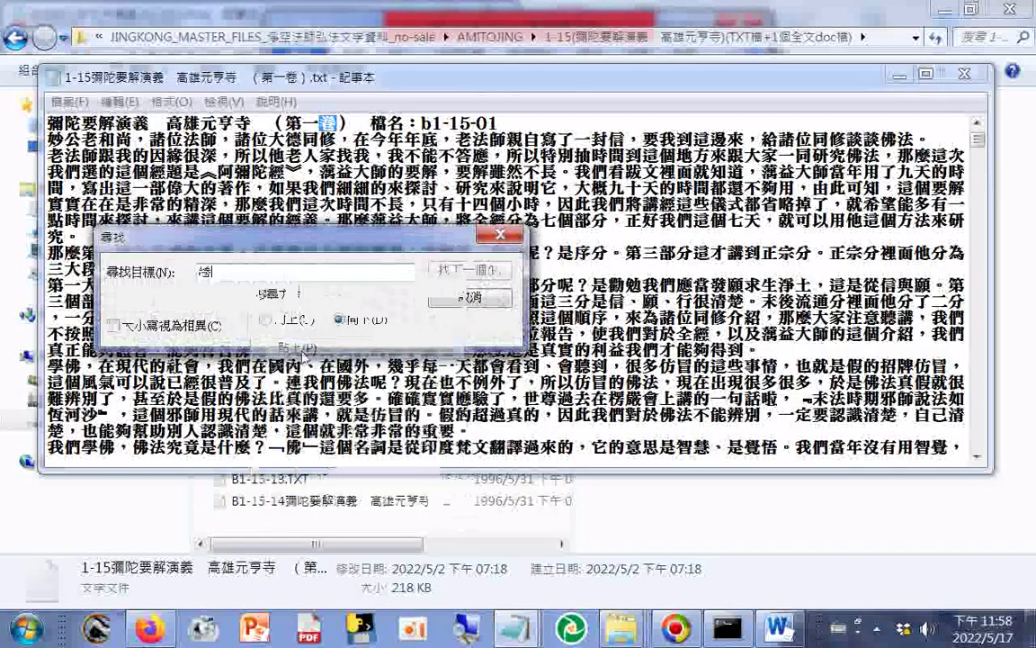
pyautogui.click(464, 272)
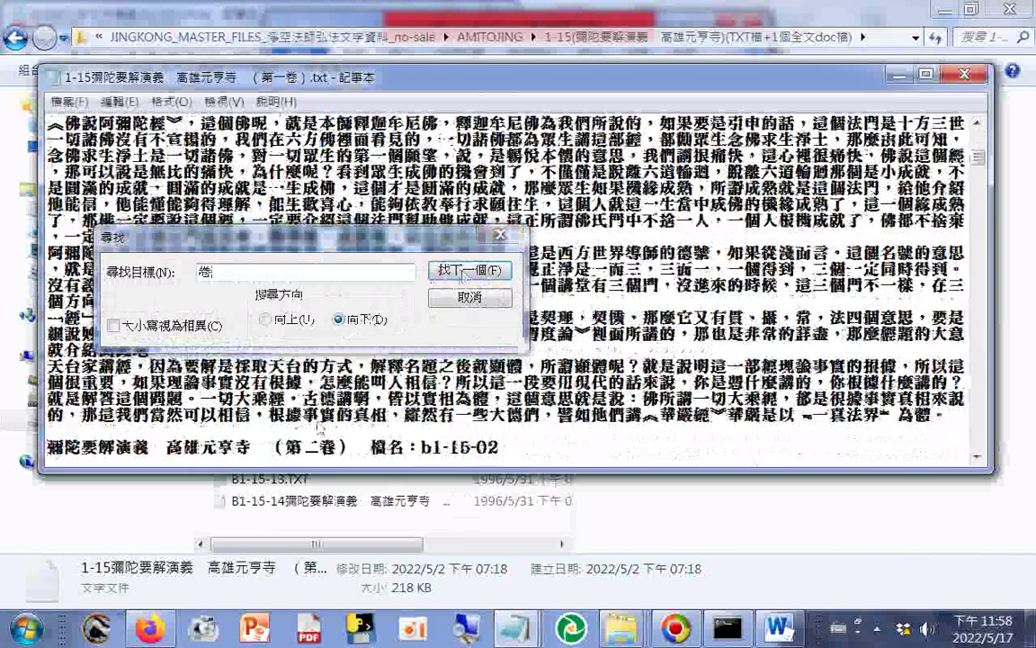
pyautogui.click(319, 429)
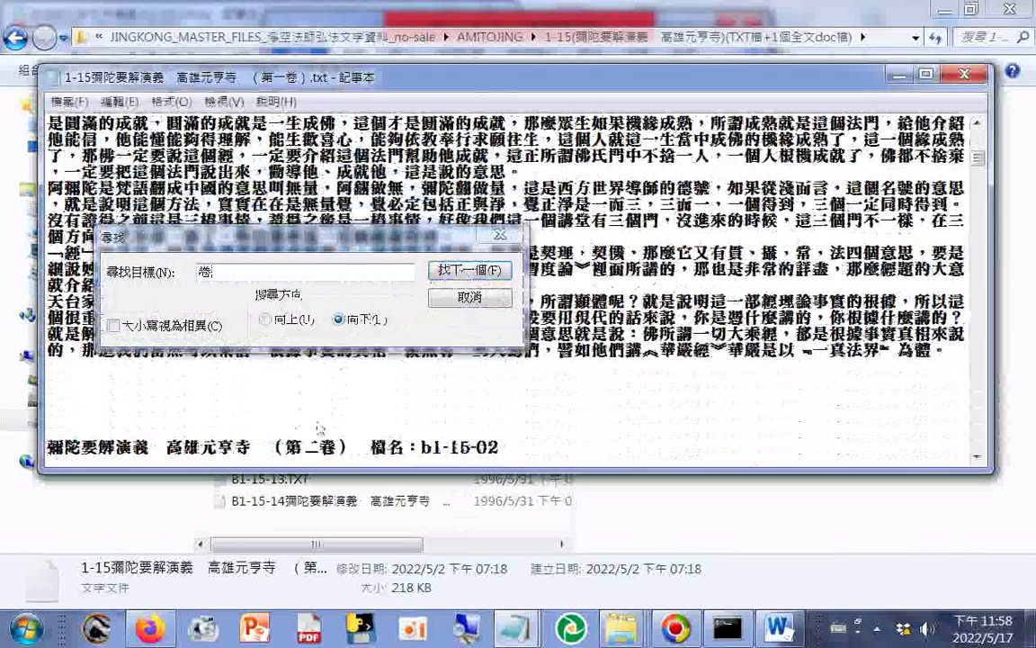
# Step: Find the 第三卷, 第四卷 and 第五卷 headings and insert blank lines above each of them
pyautogui.click(474, 273)
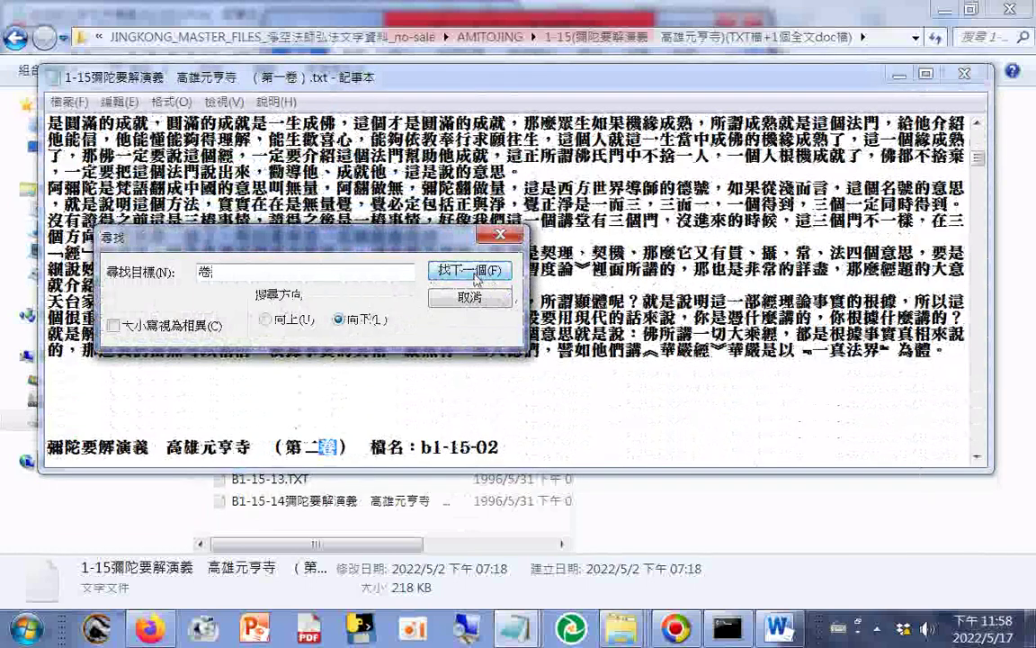
pyautogui.click(475, 274)
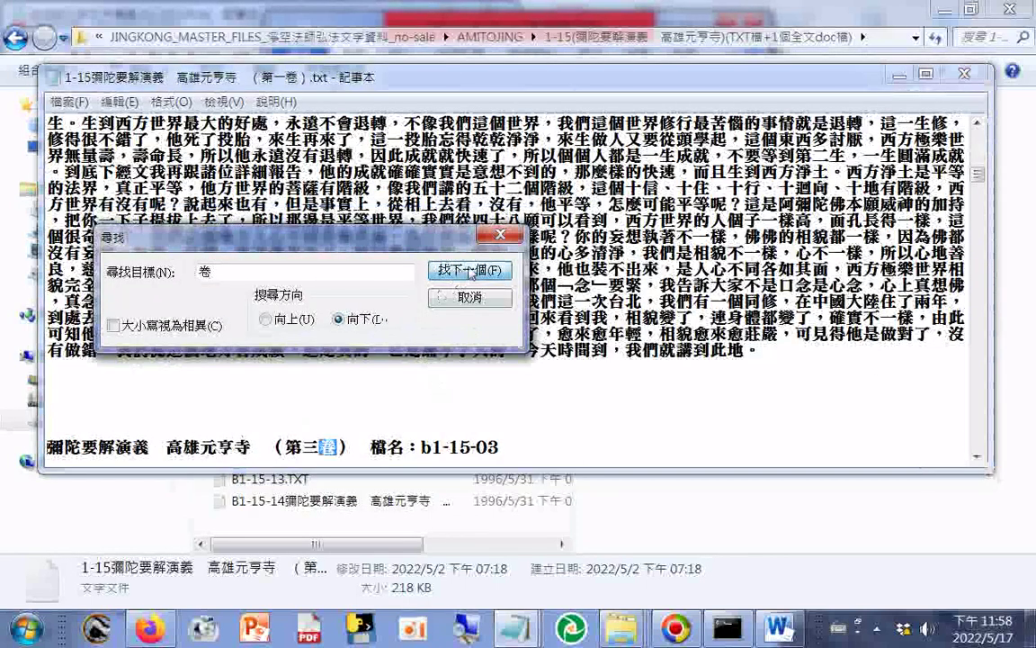
pyautogui.click(469, 270)
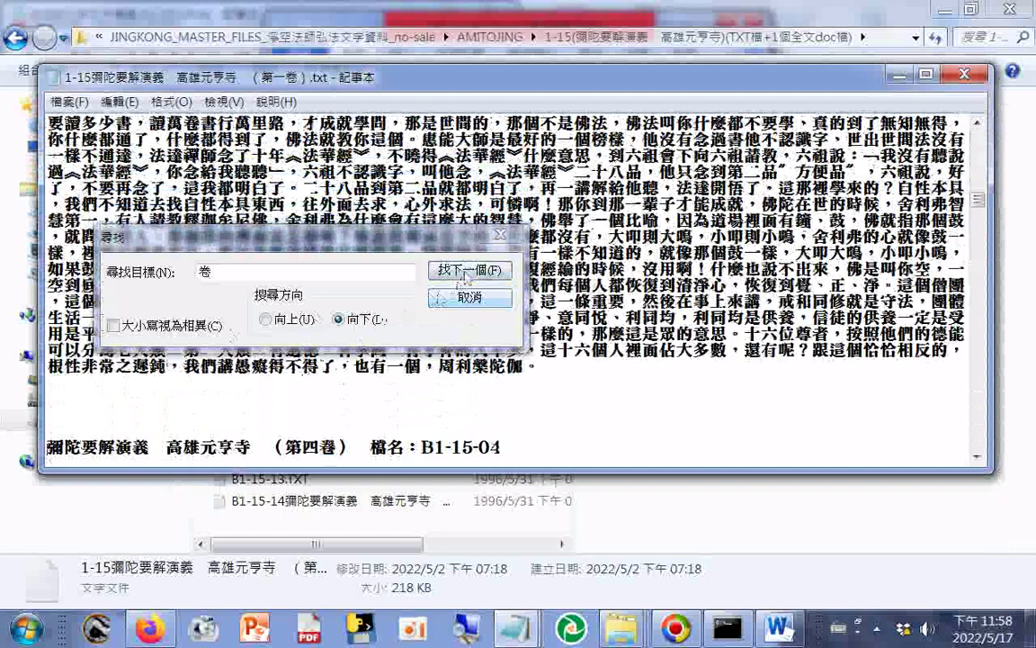
pyautogui.click(466, 272)
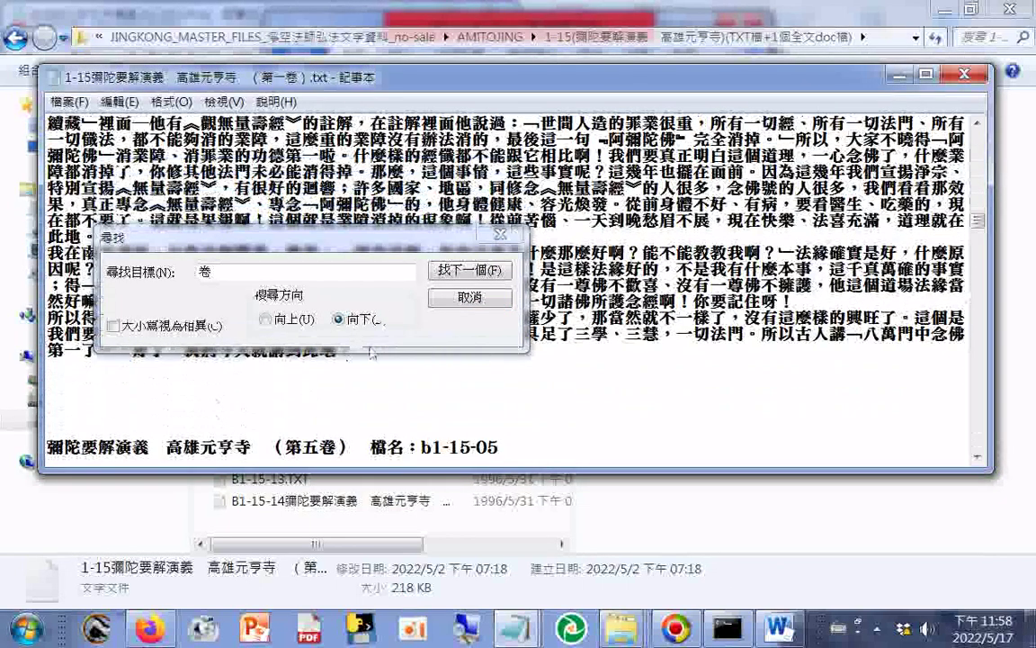
pyautogui.click(467, 272)
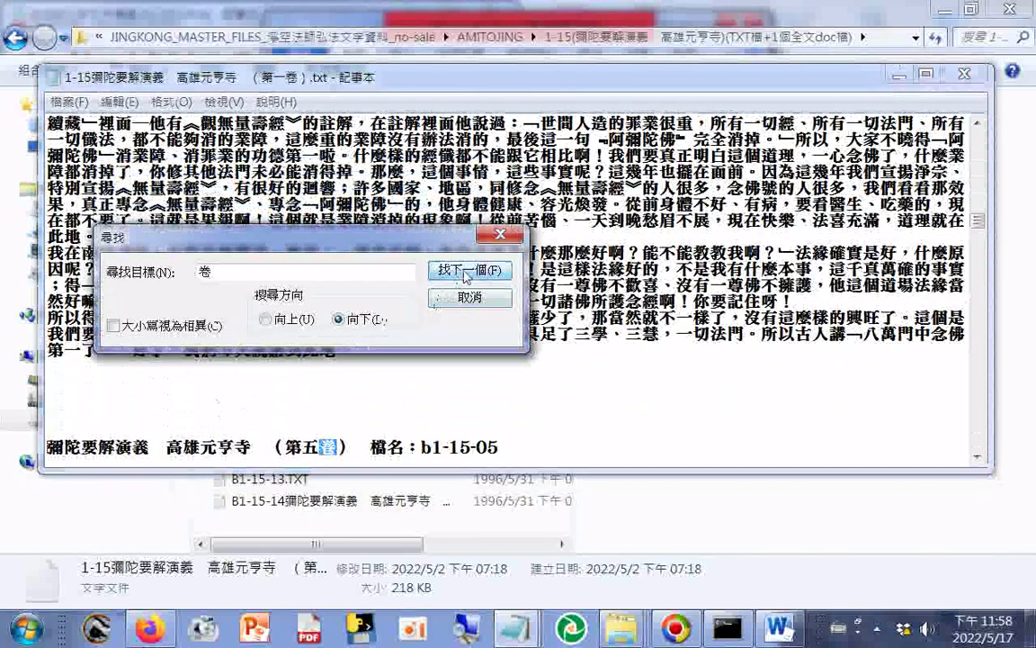
# Step: Find the 第六卷 and 第七卷 headings, skipping 卷 matches in the body text, and insert blank lines above each
pyautogui.click(466, 271)
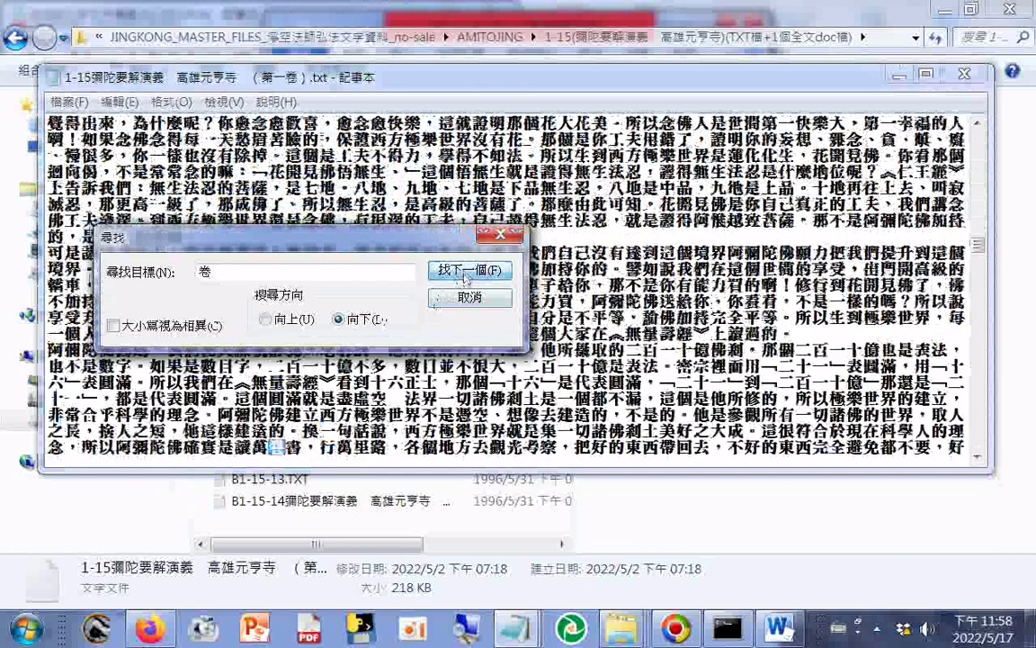
pyautogui.click(466, 272)
pyautogui.click(77, 434)
pyautogui.scroll(-1, 77, 434)
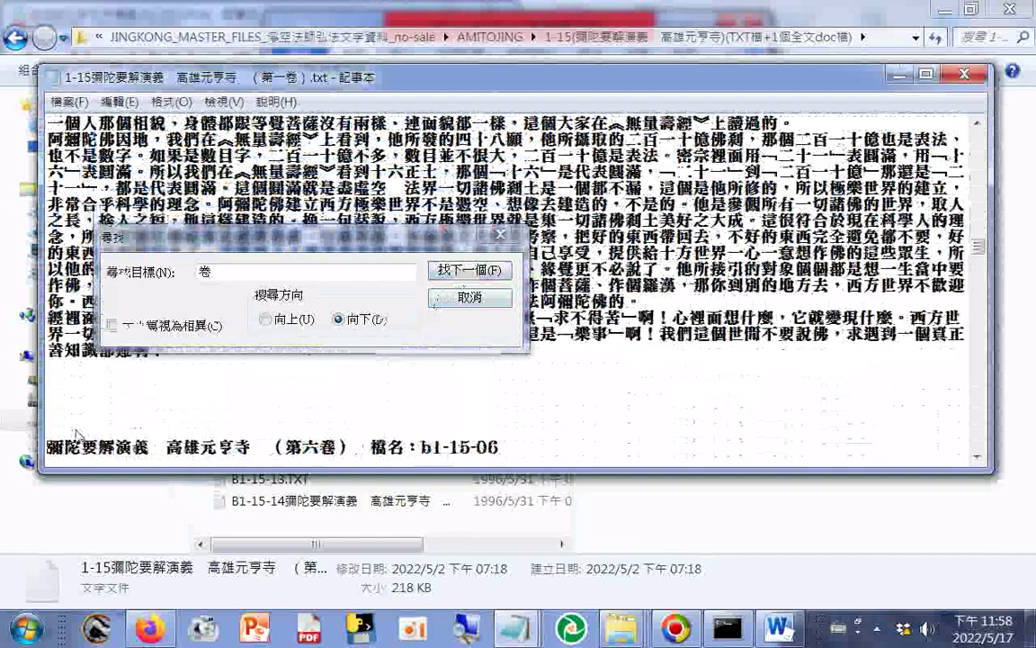
pyautogui.click(466, 272)
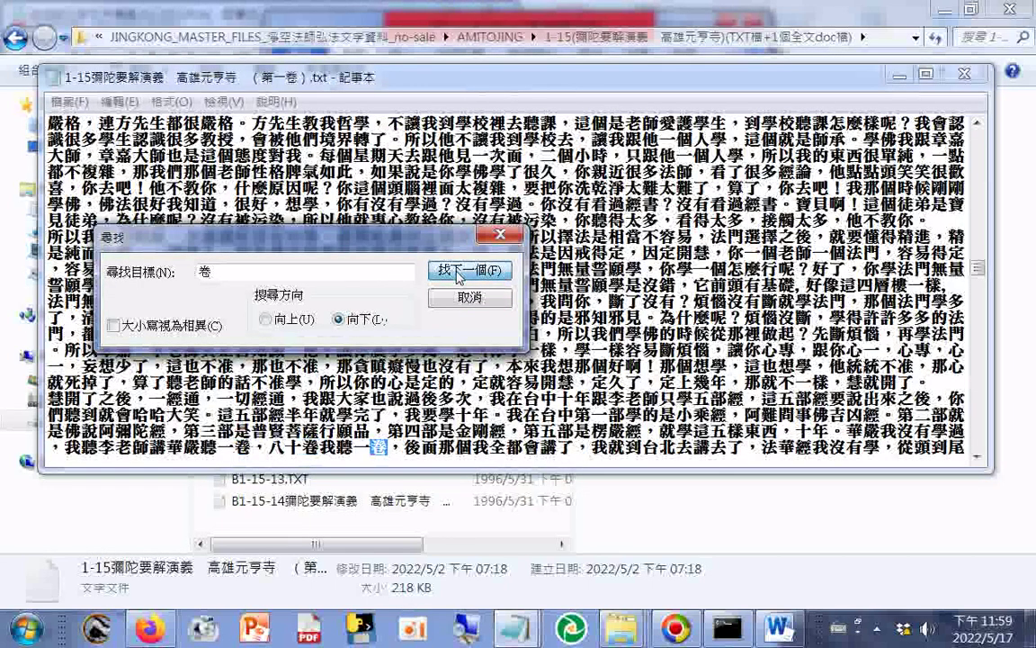
pyautogui.click(459, 272)
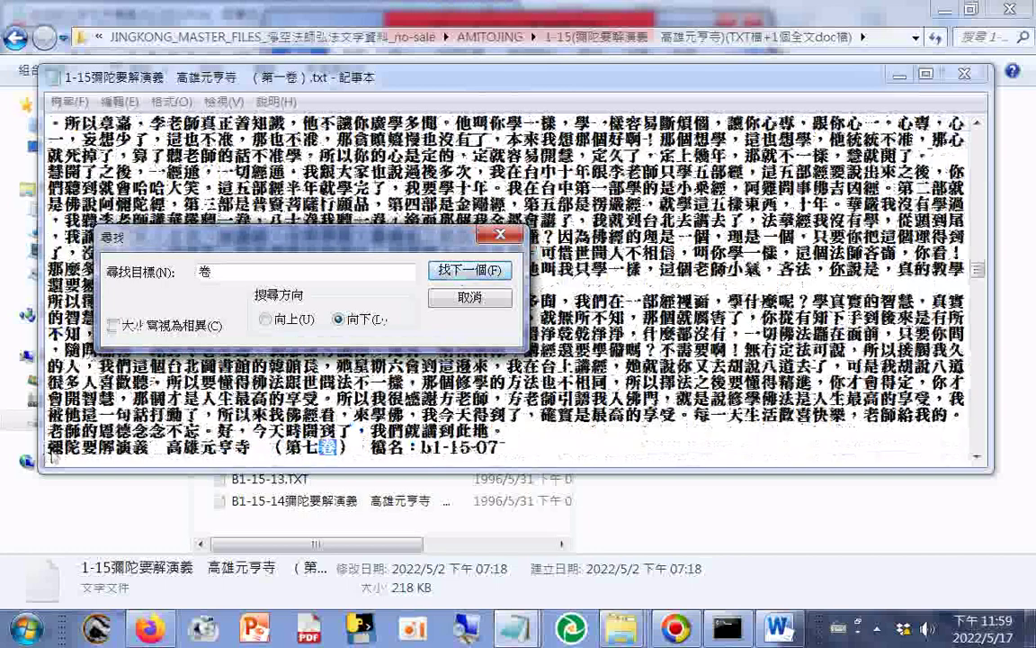
pyautogui.click(47, 409)
pyautogui.scroll(-1, 4, 326)
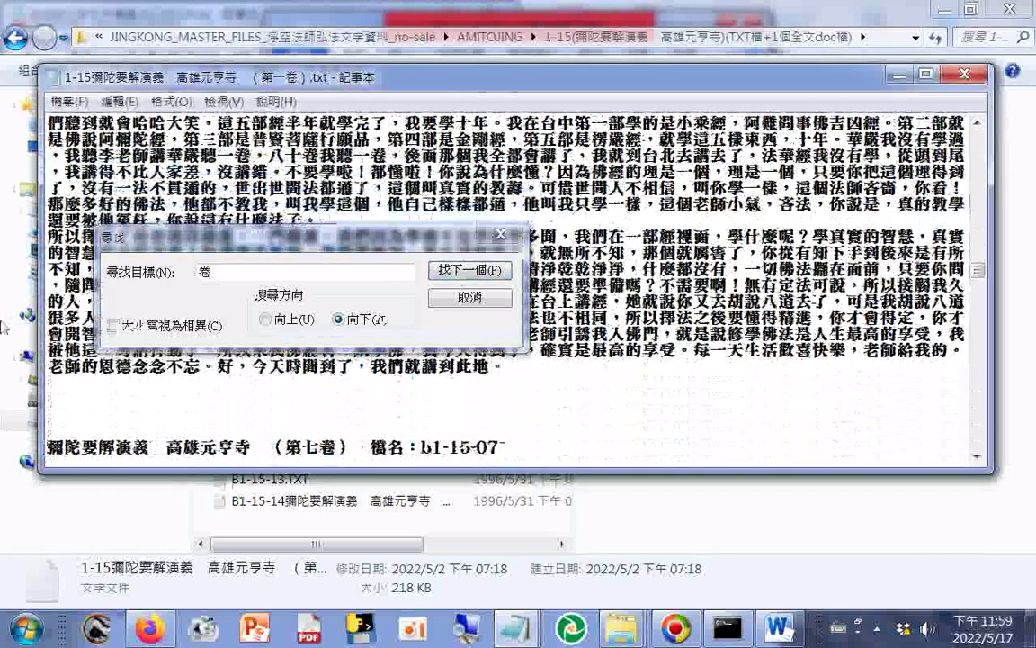
# Step: Find the 第八卷, 第九卷 and 第十卷 headings and insert blank lines above each of them
pyautogui.click(469, 273)
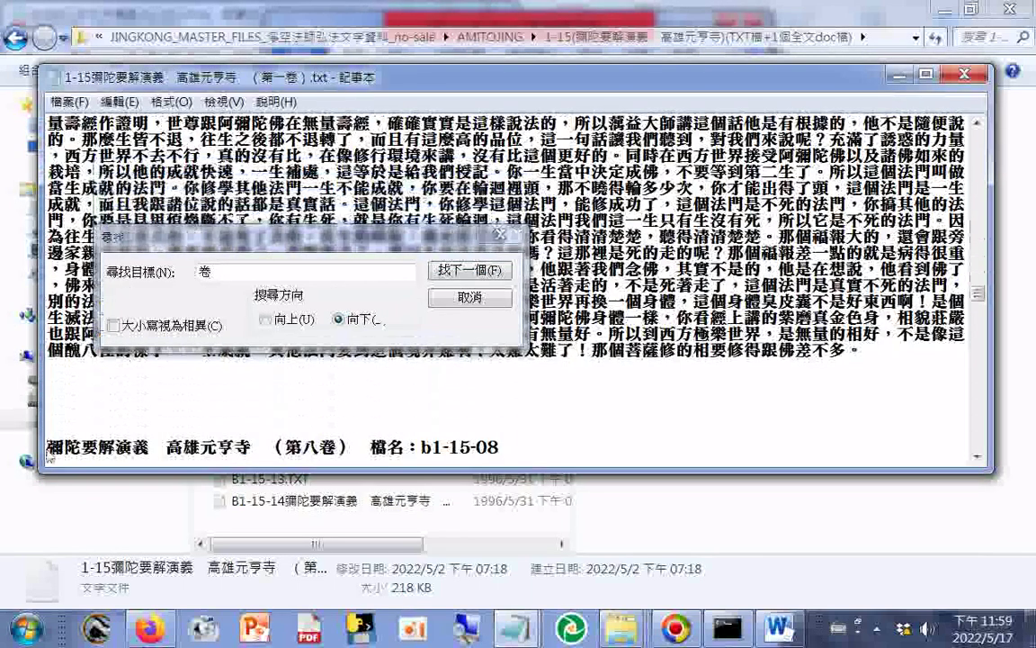
pyautogui.click(466, 274)
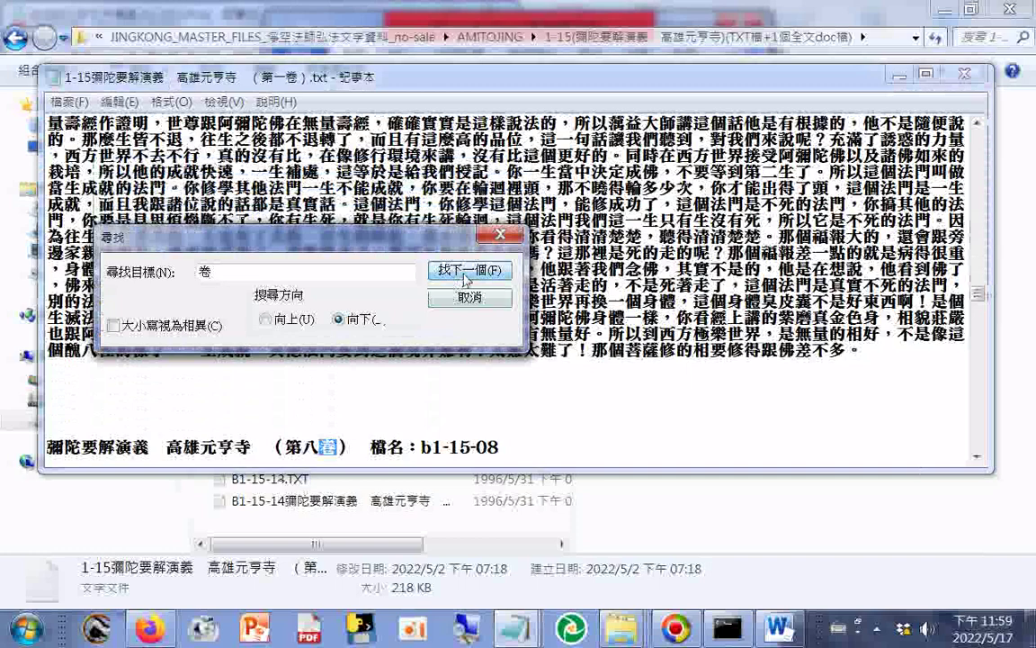
pyautogui.click(466, 275)
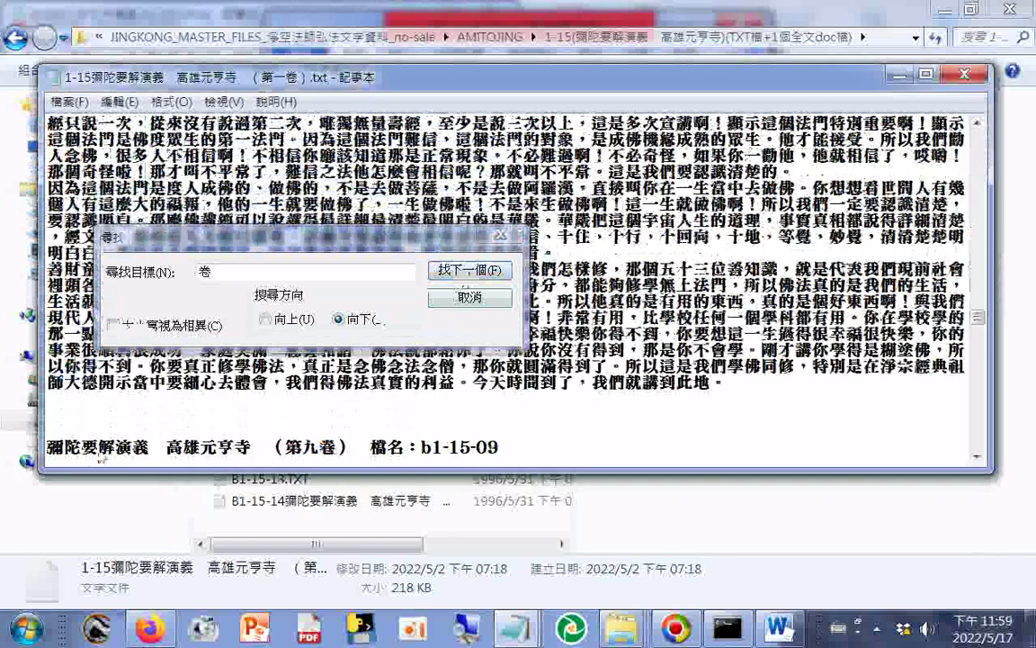
pyautogui.click(450, 274)
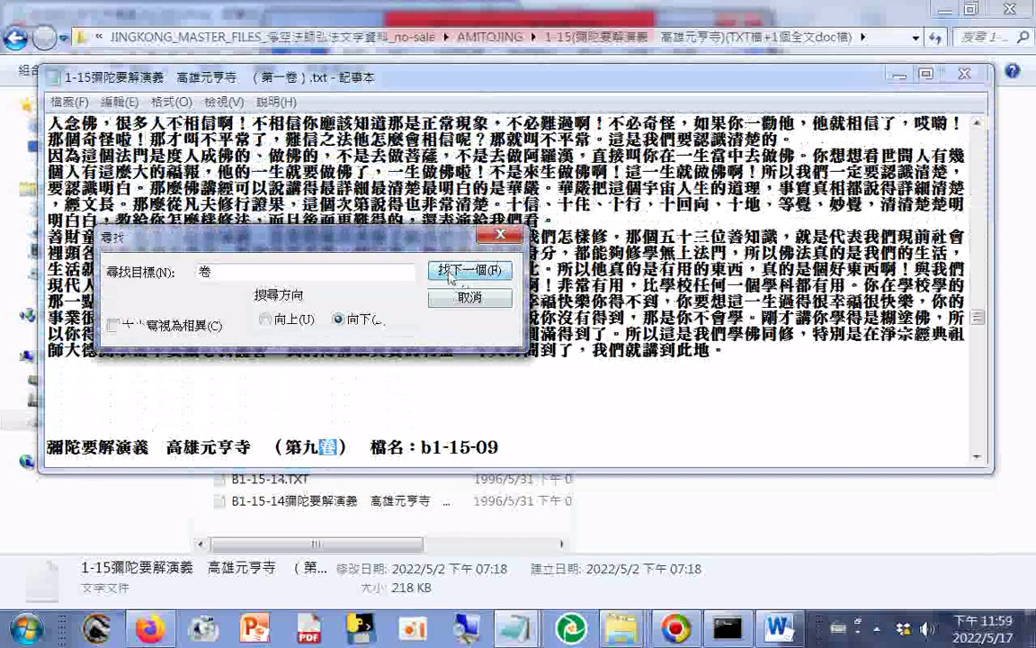
pyautogui.click(449, 275)
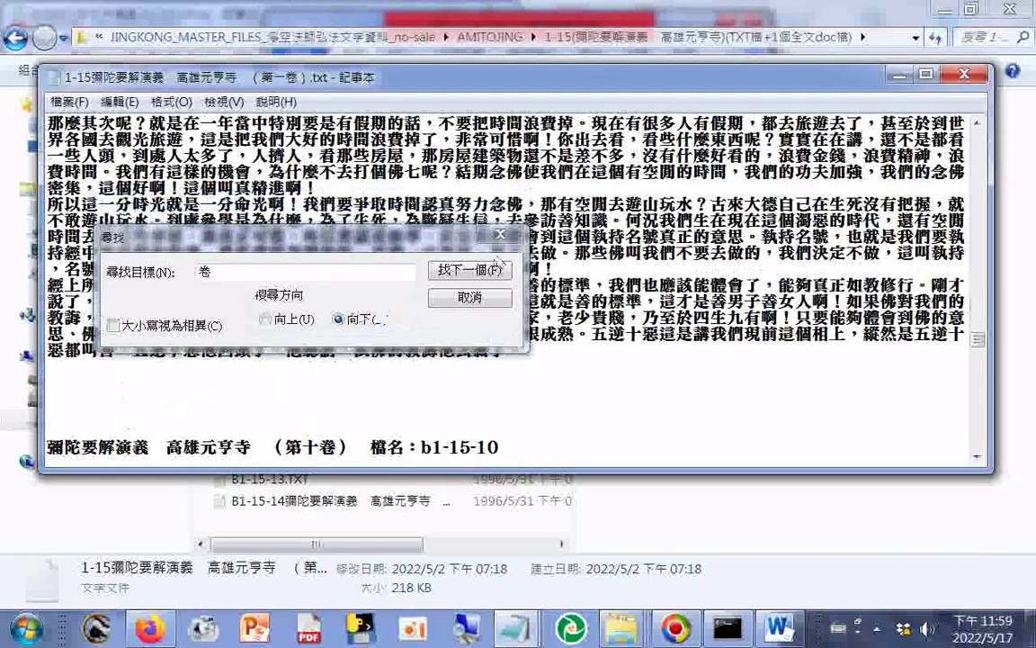
# Step: Separate the 第十一卷 through 第十四卷 headings from the preceding text with blank lines, then search for any further 卷
pyautogui.click(468, 272)
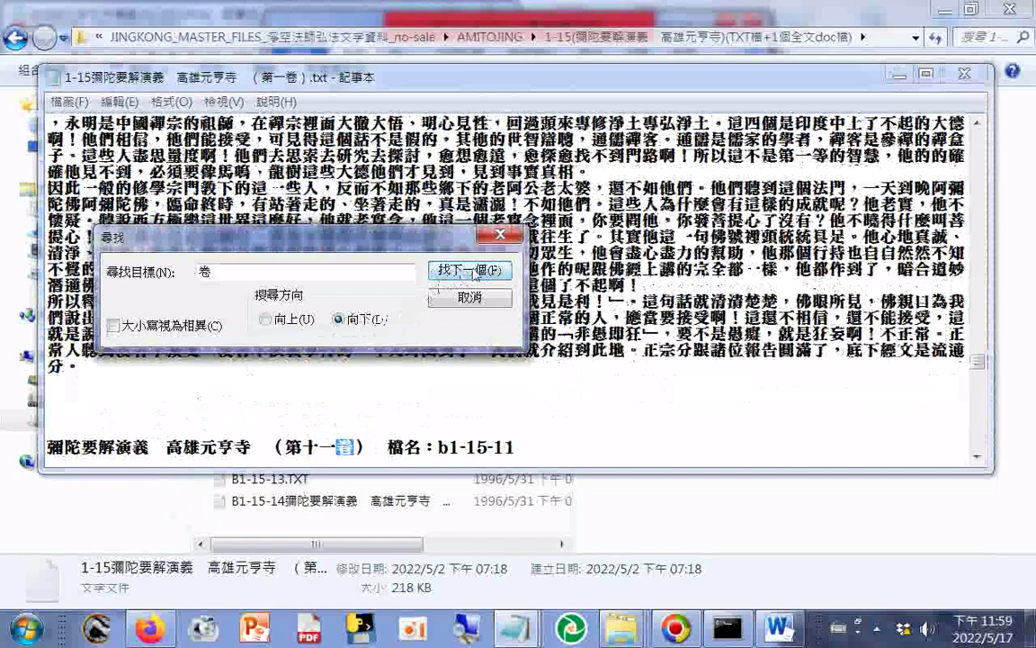
pyautogui.click(443, 284)
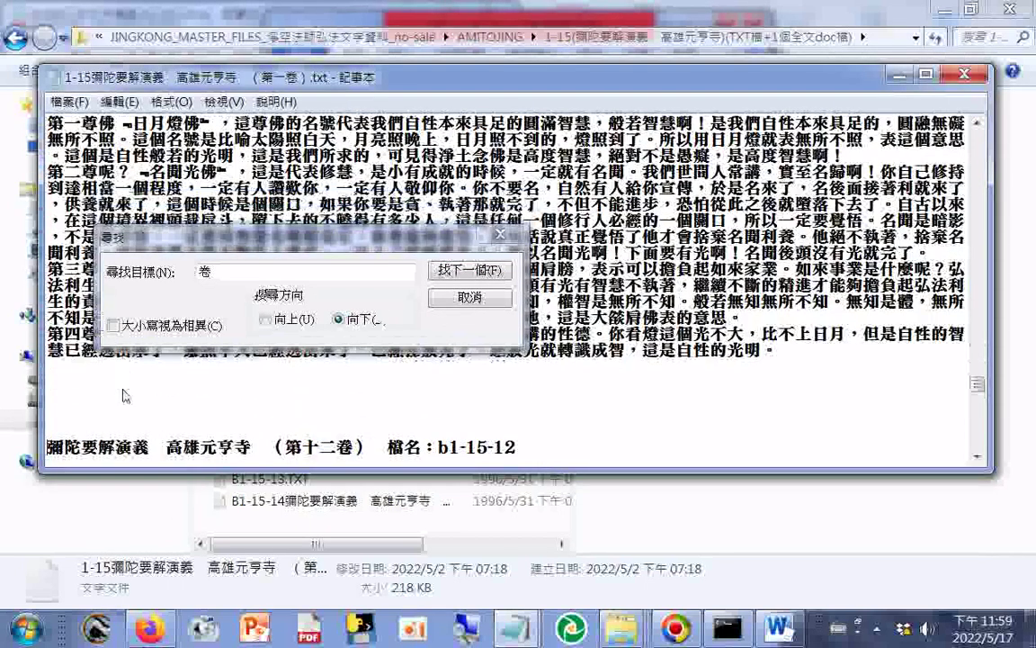
pyautogui.click(463, 272)
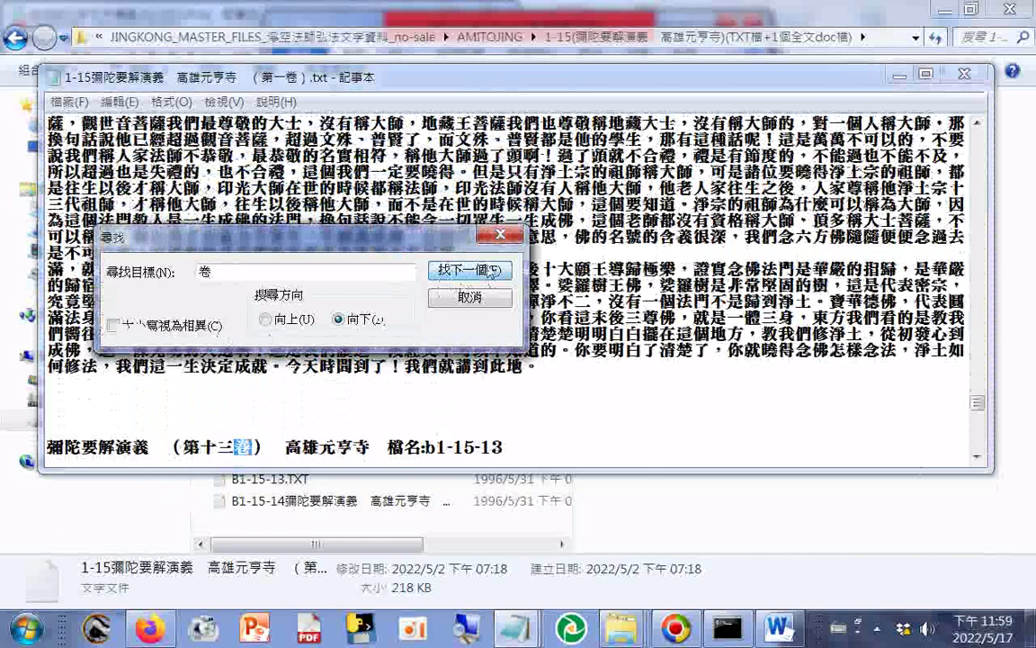
pyautogui.click(494, 270)
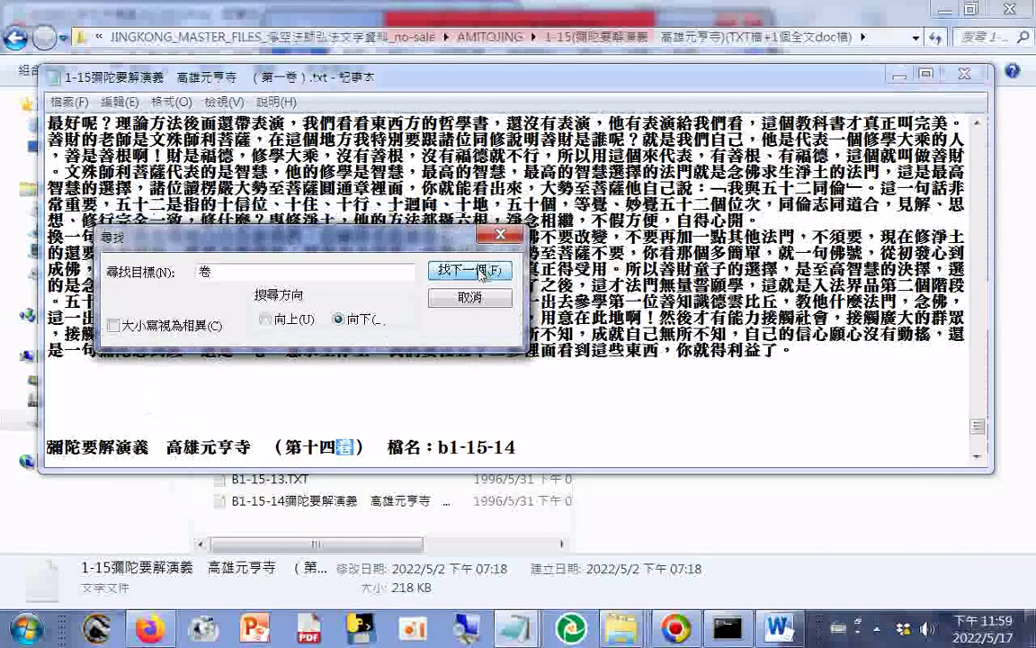
pyautogui.click(481, 273)
pyautogui.click(505, 352)
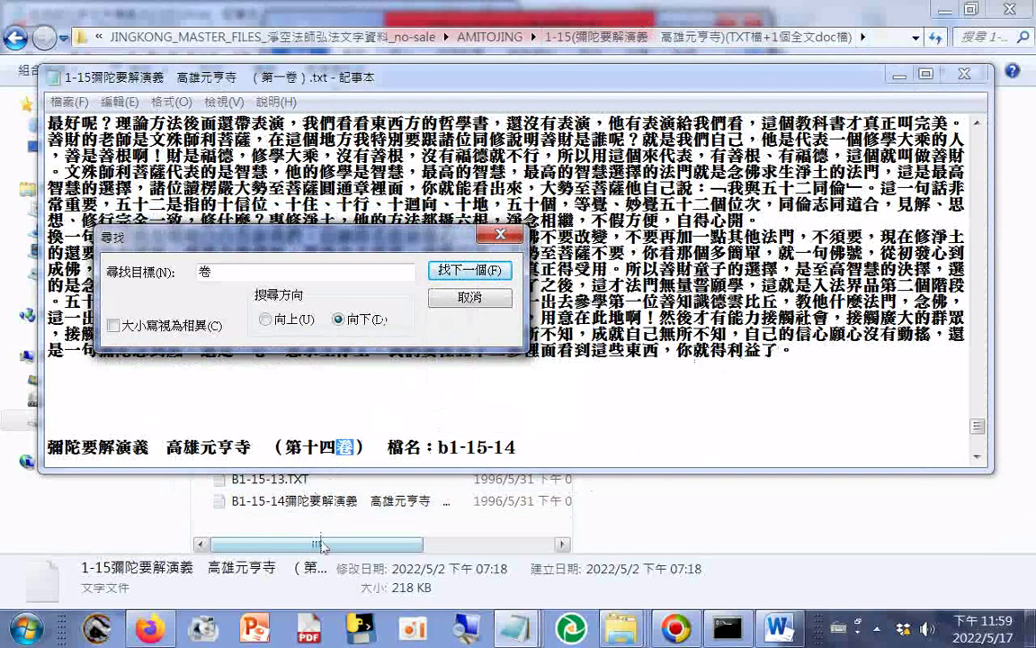
# Step: Preview the B1-15-14 text file in the 1-15 folder, return to the Notepad document and close the search
pyautogui.click(290, 488)
pyautogui.click(288, 496)
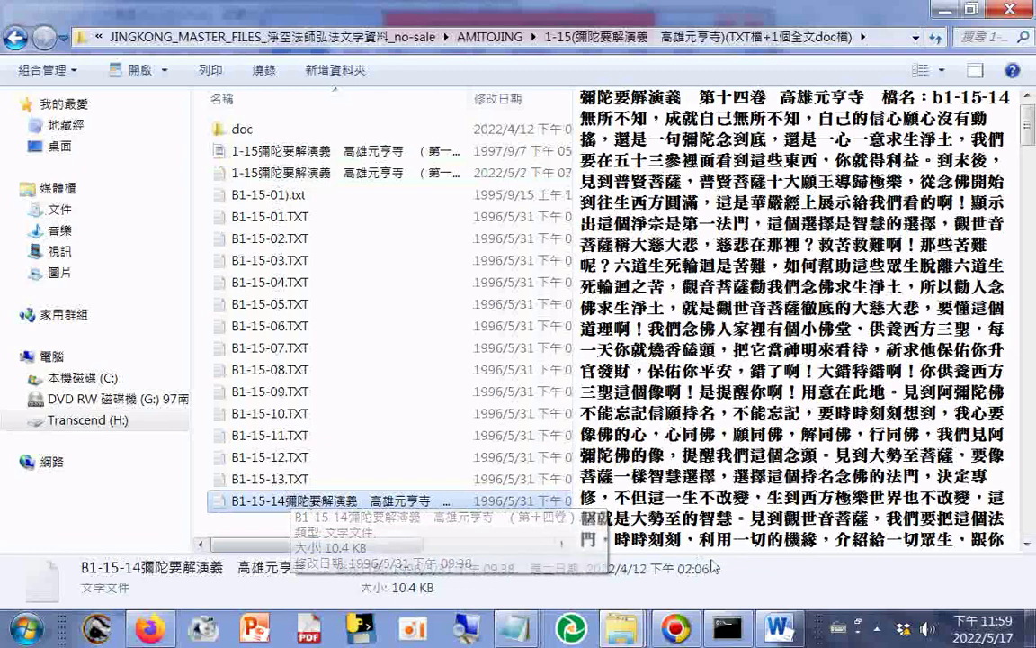
pyautogui.click(523, 635)
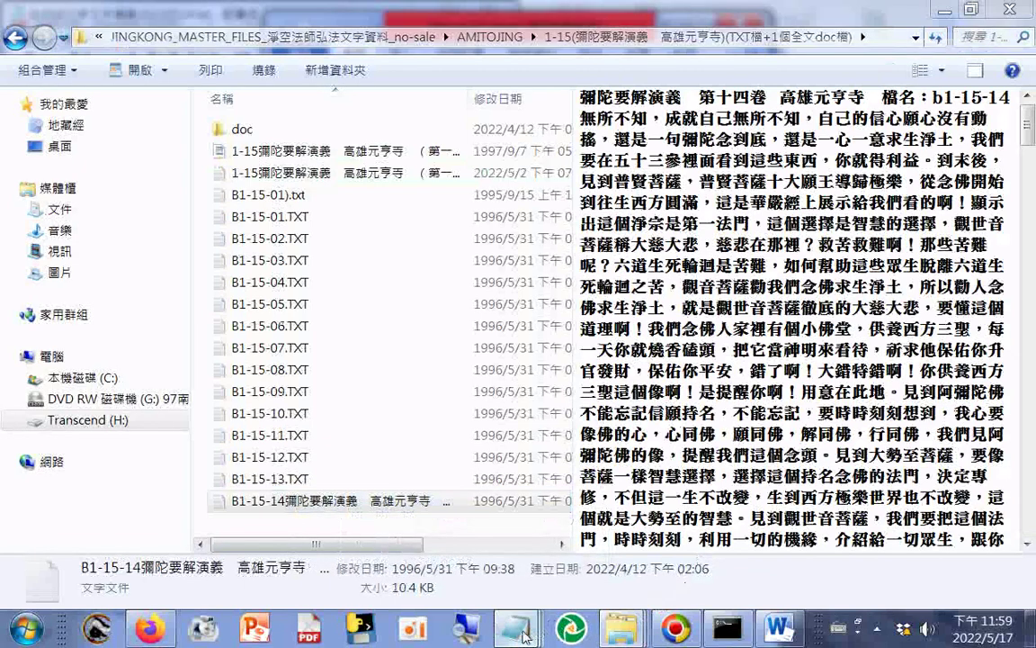
pyautogui.click(522, 635)
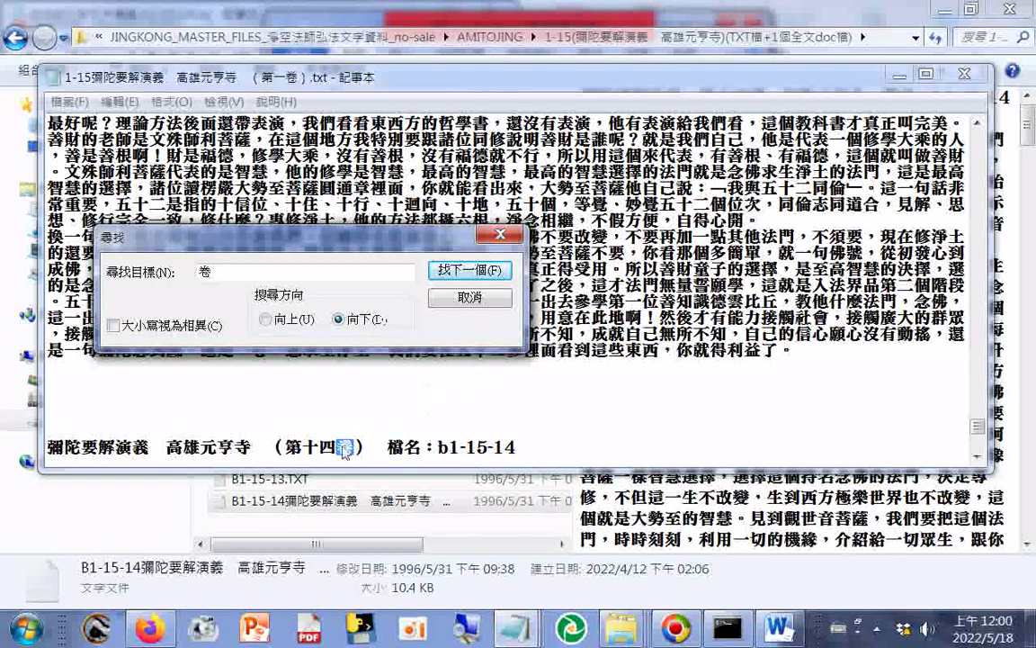
pyautogui.press('Escape')
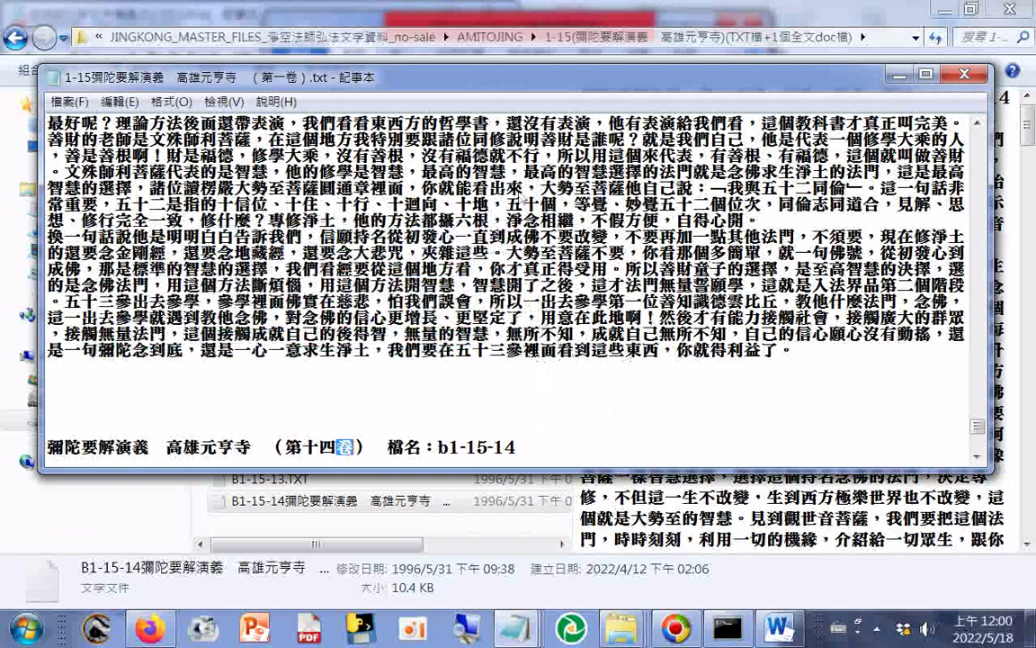
# Step: Save the combined 1-15 text document and close it, returning to the 1-15 folder
pyautogui.moveTo(522, 82); pyautogui.dragTo(523, 95)
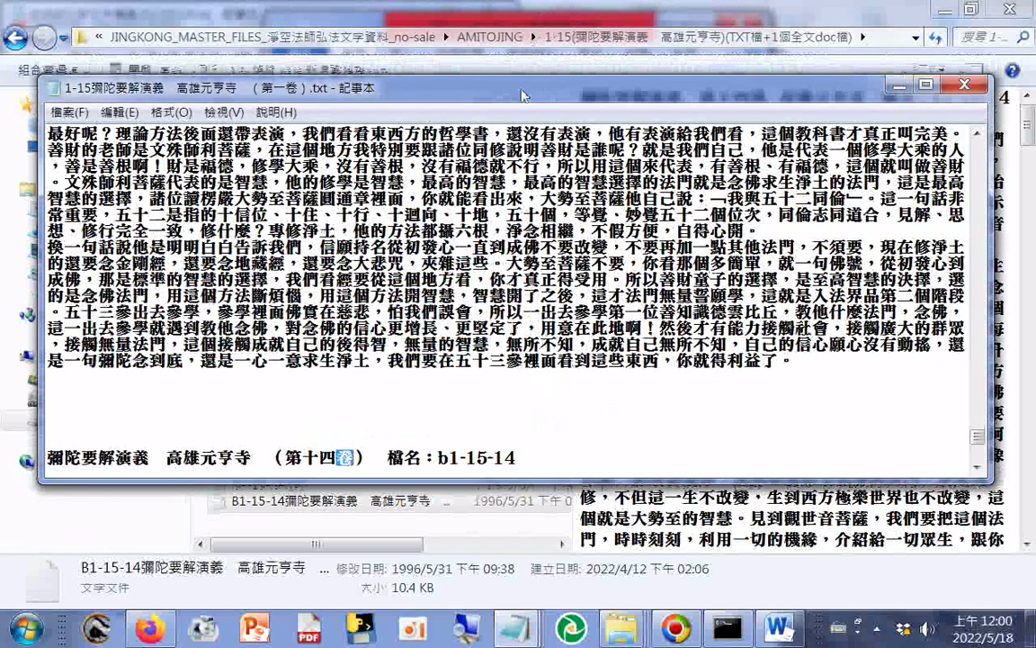
pyautogui.moveTo(522, 95); pyautogui.dragTo(556, 224)
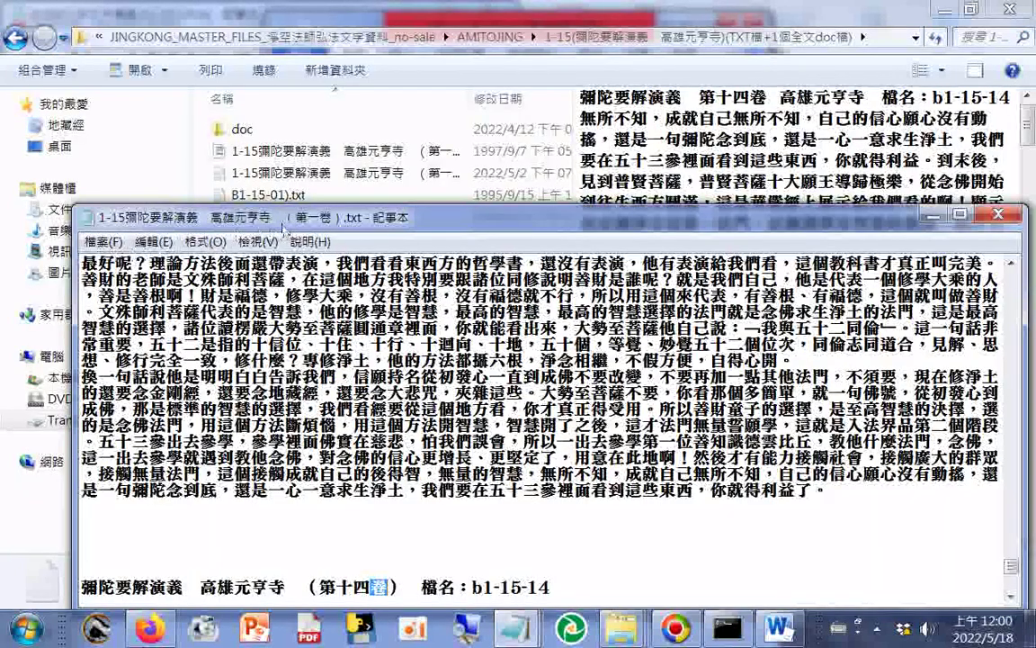
pyautogui.moveTo(284, 227); pyautogui.dragTo(254, 265)
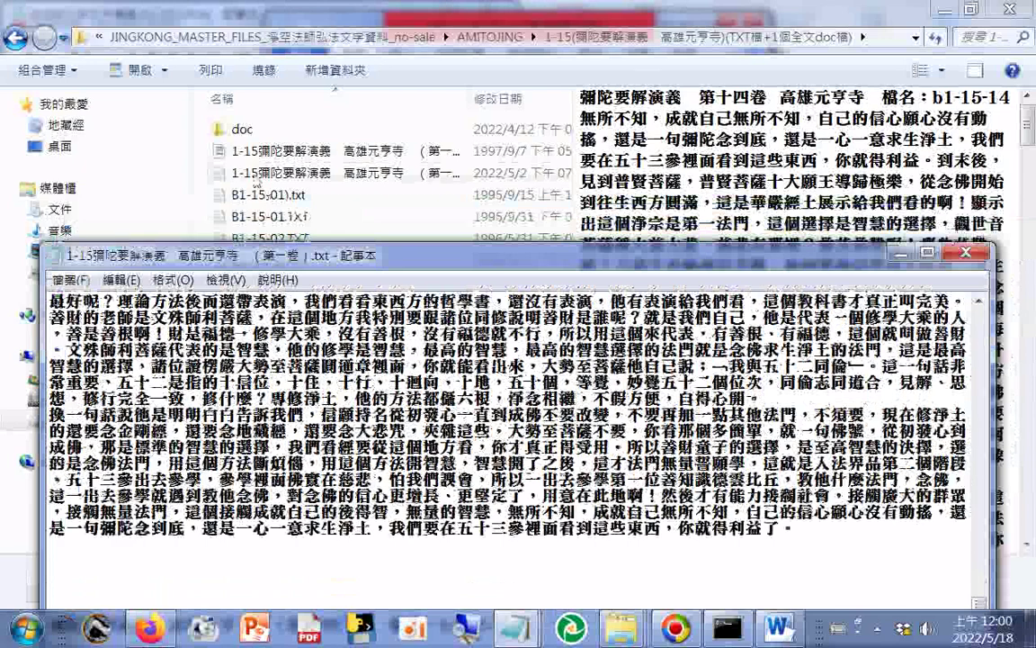
pyautogui.click(70, 279)
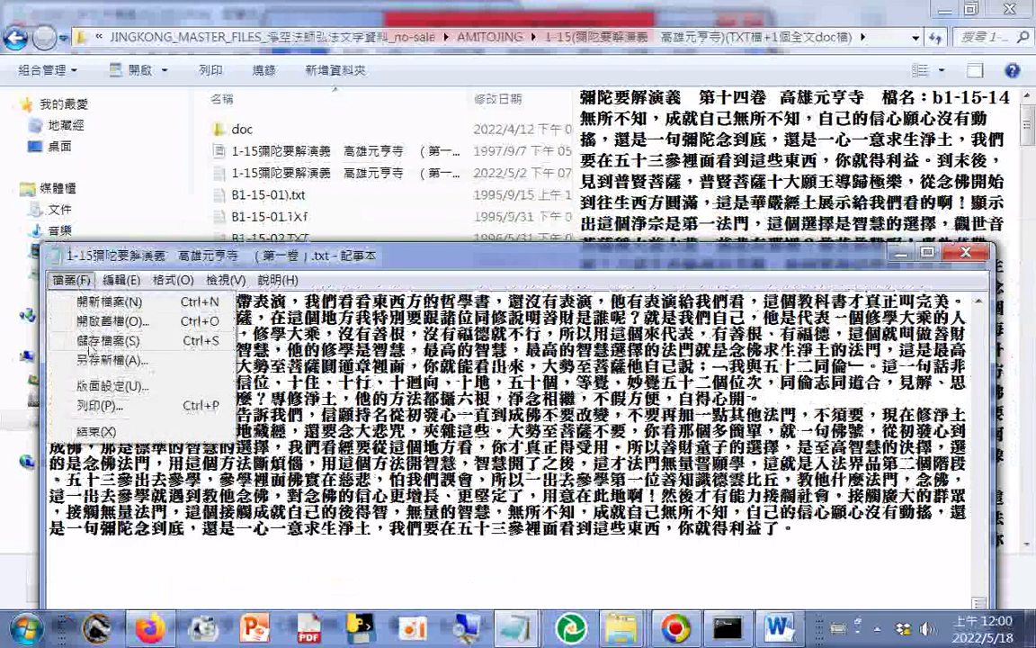
pyautogui.click(76, 430)
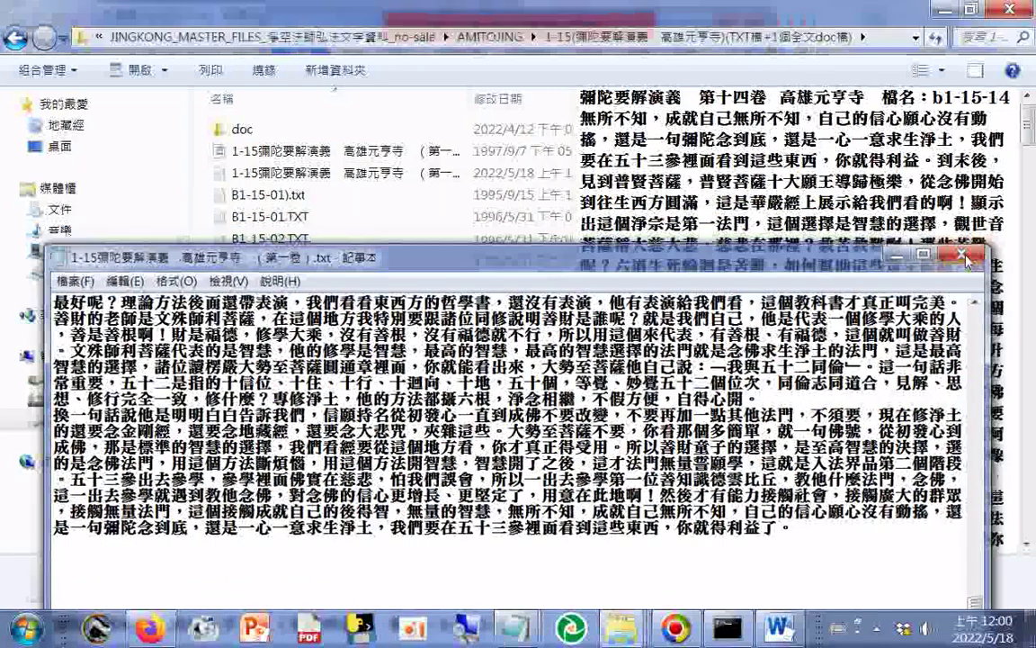
pyautogui.click(964, 258)
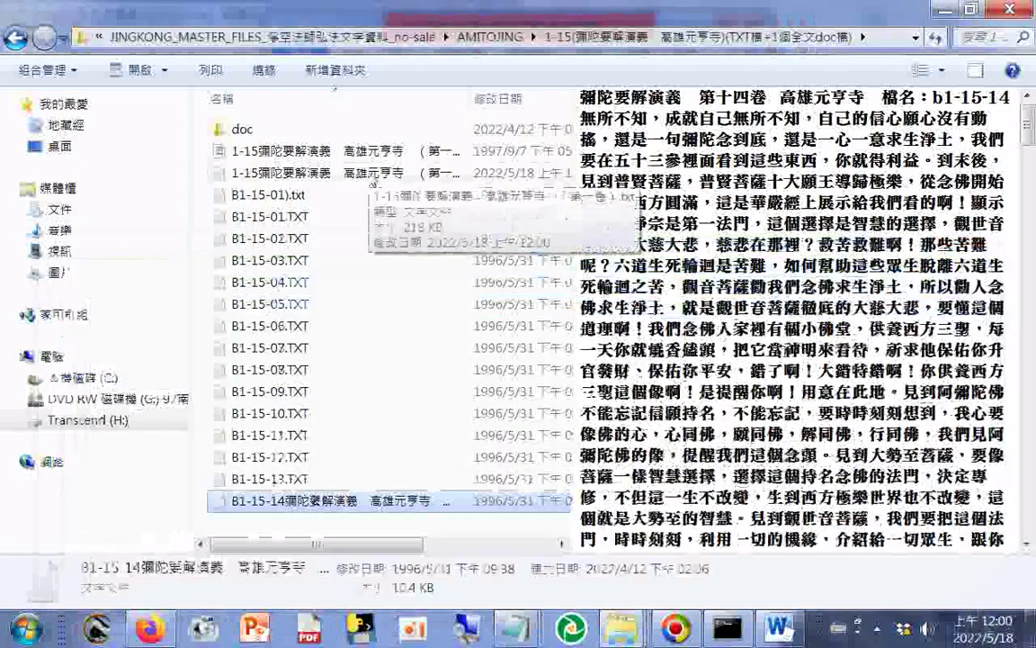
# Step: Start renaming the combined 1-15 第一卷 text file by appending _all before the .txt extension
pyautogui.click(372, 175)
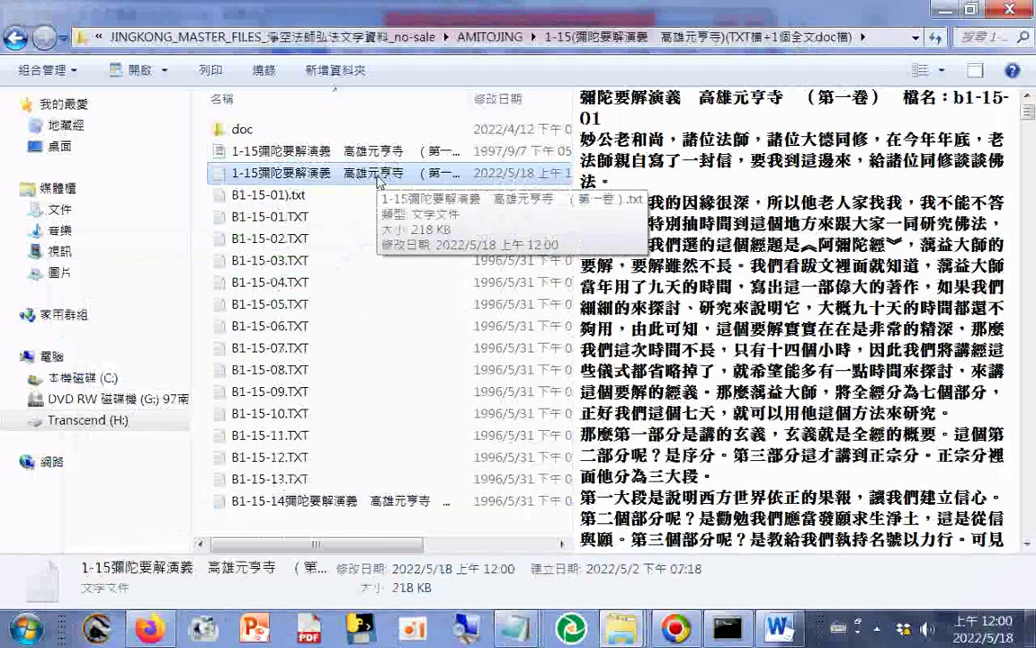
pyautogui.click(376, 177)
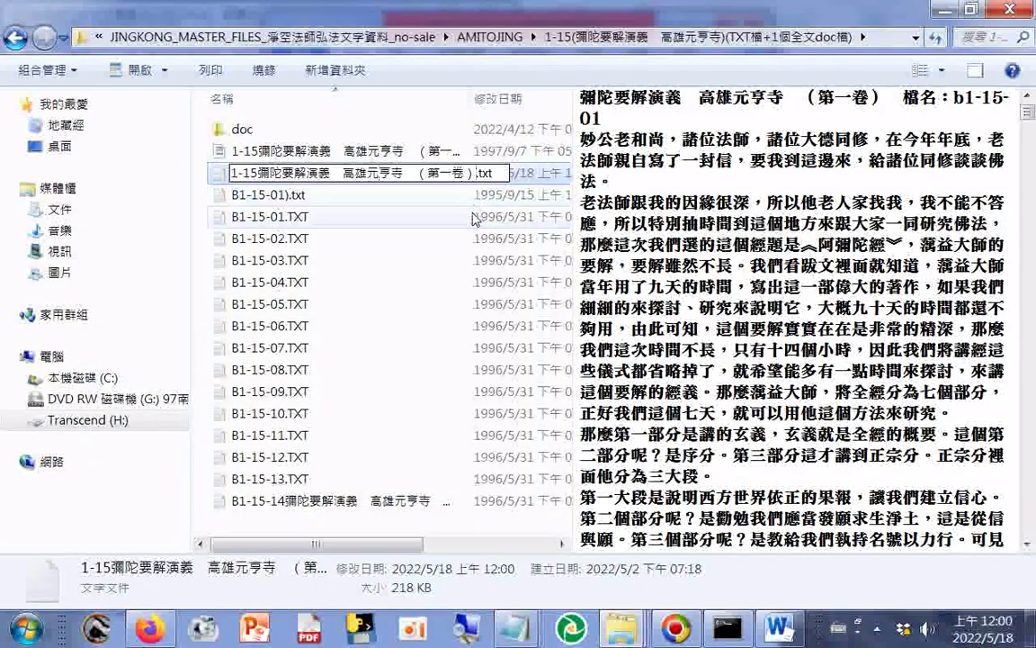
pyautogui.write('a)')
pyautogui.write(')')
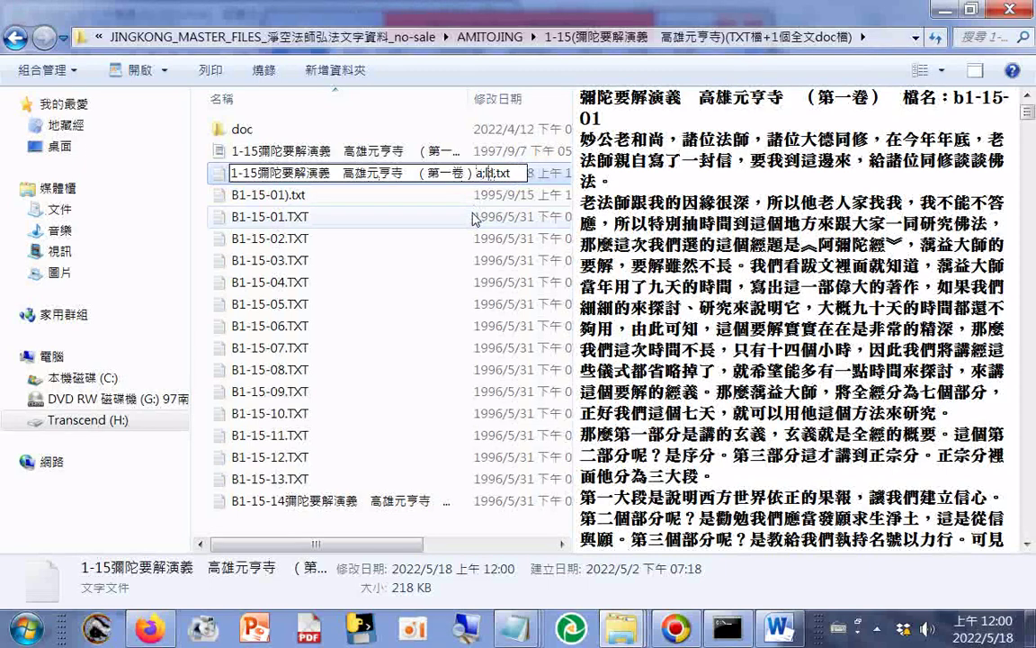
pyautogui.press('BackSpace')
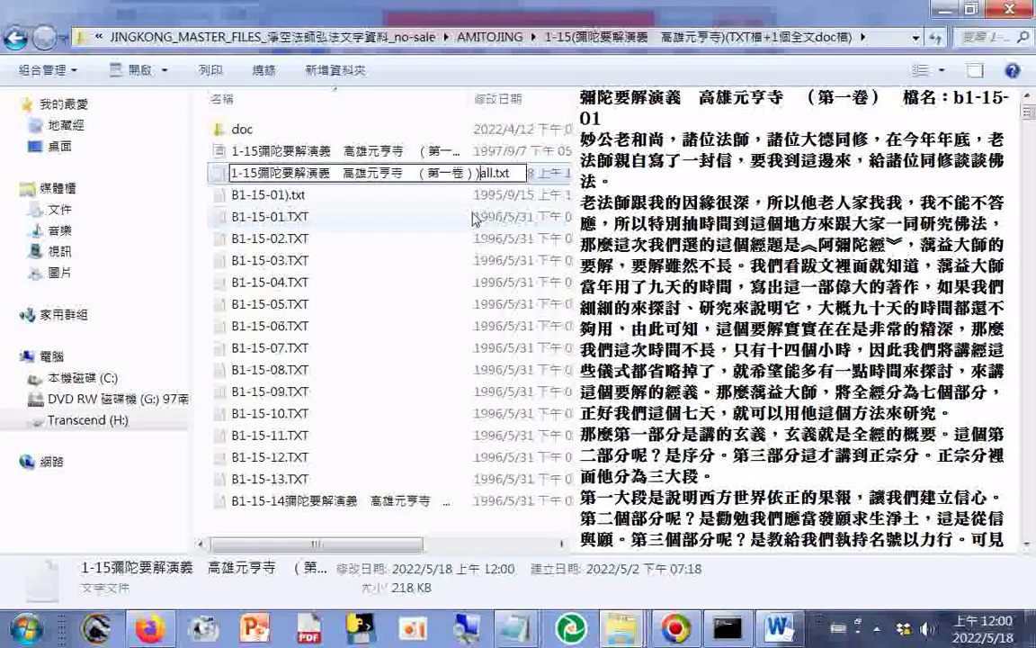
pyautogui.write(')_')
pyautogui.press('BackSpace')
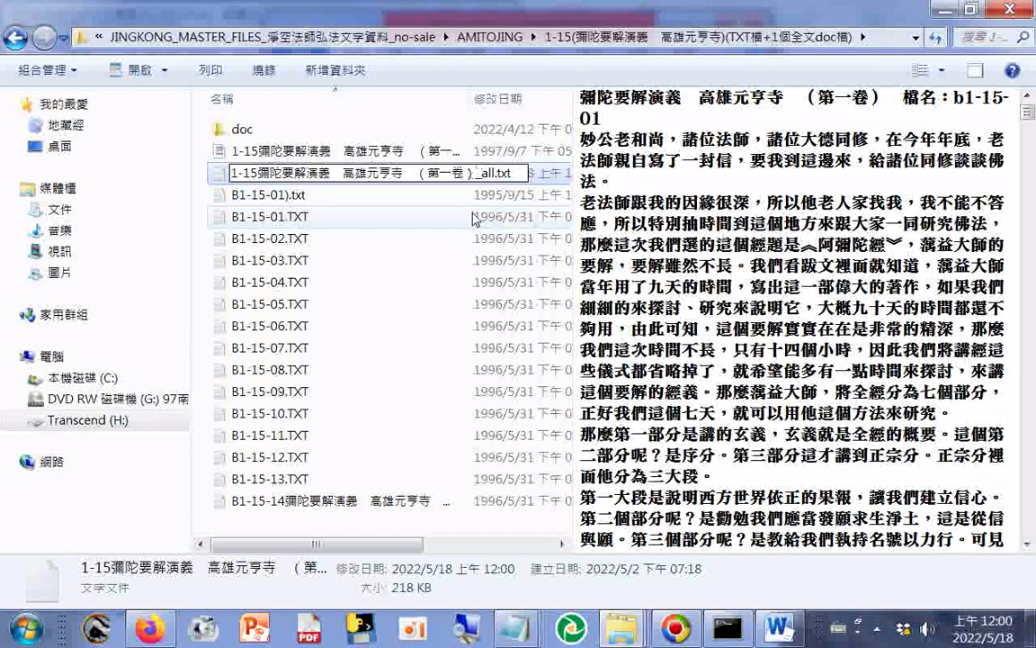
# Step: Replace 一 in the combined text file's name with 1...14 so it reads （第1...14卷）_all.txt, and confirm the rename
pyautogui.press('Left')
pyautogui.press('Left')
pyautogui.press('Left')
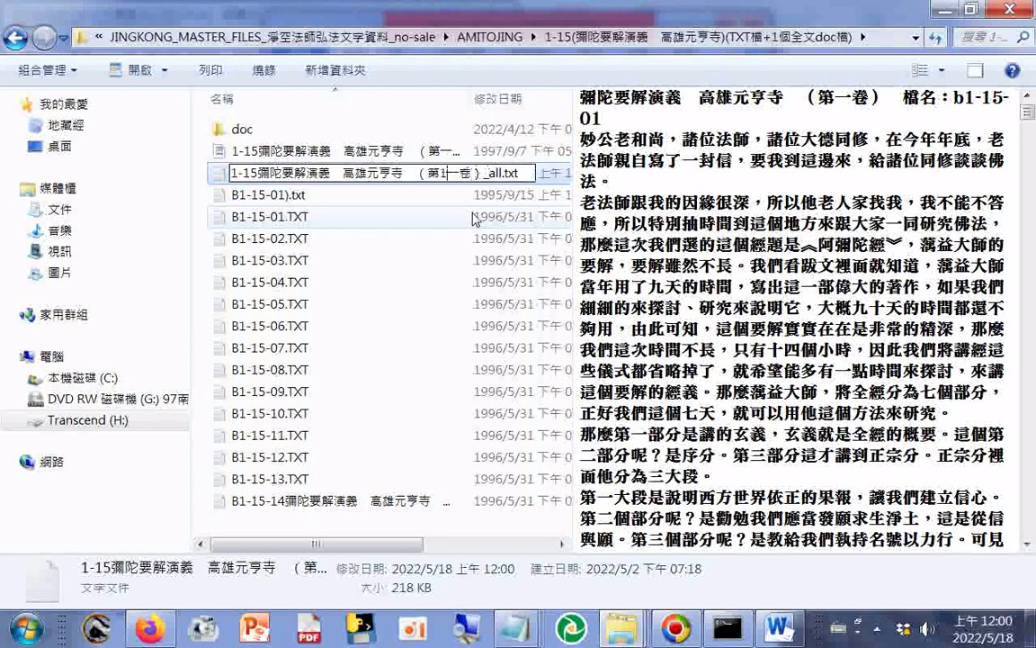
pyautogui.write('1...')
pyautogui.write('1')
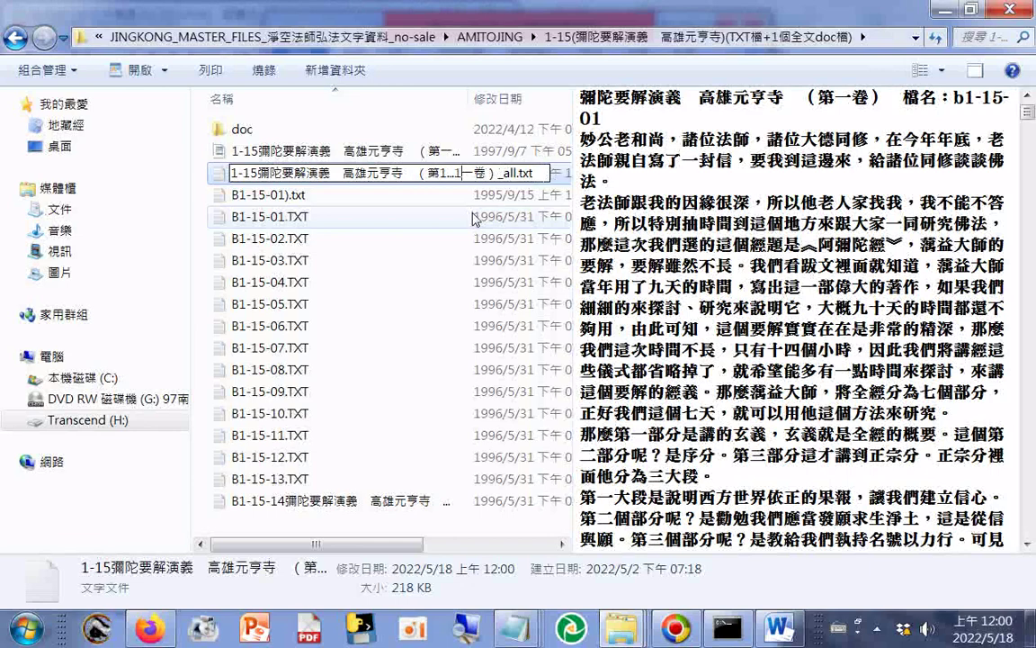
pyautogui.write('7')
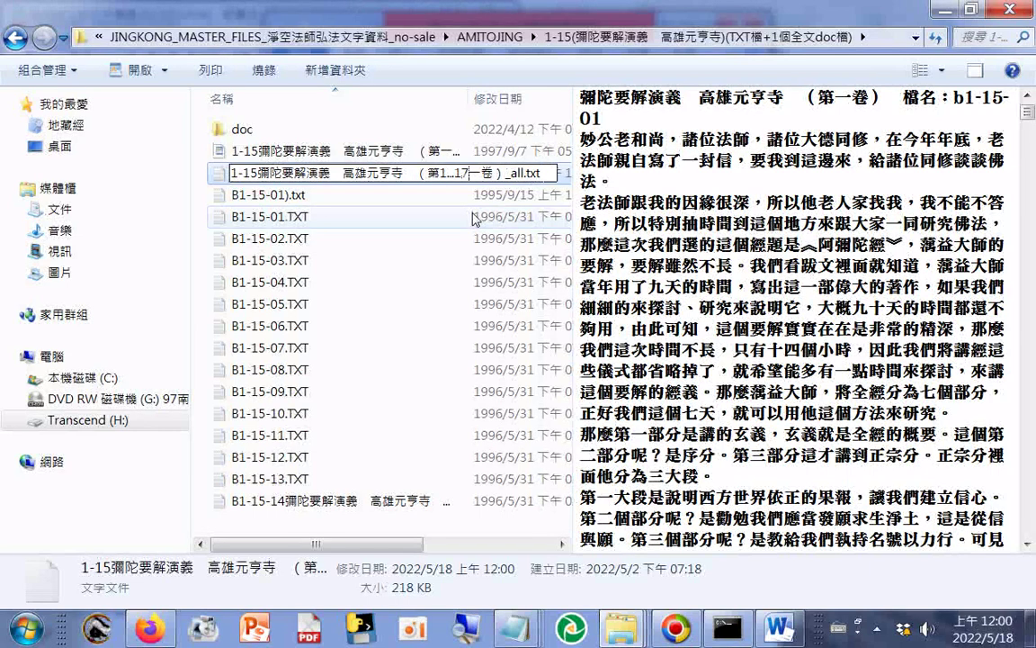
pyautogui.press('BackSpace')
pyautogui.press('Delete')
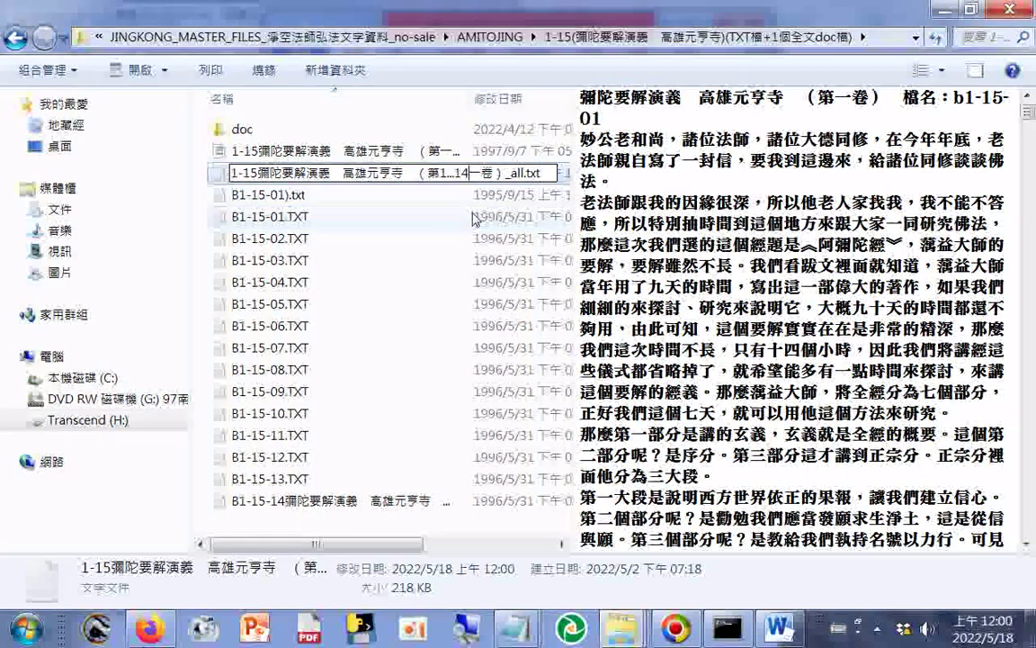
pyautogui.write('4')
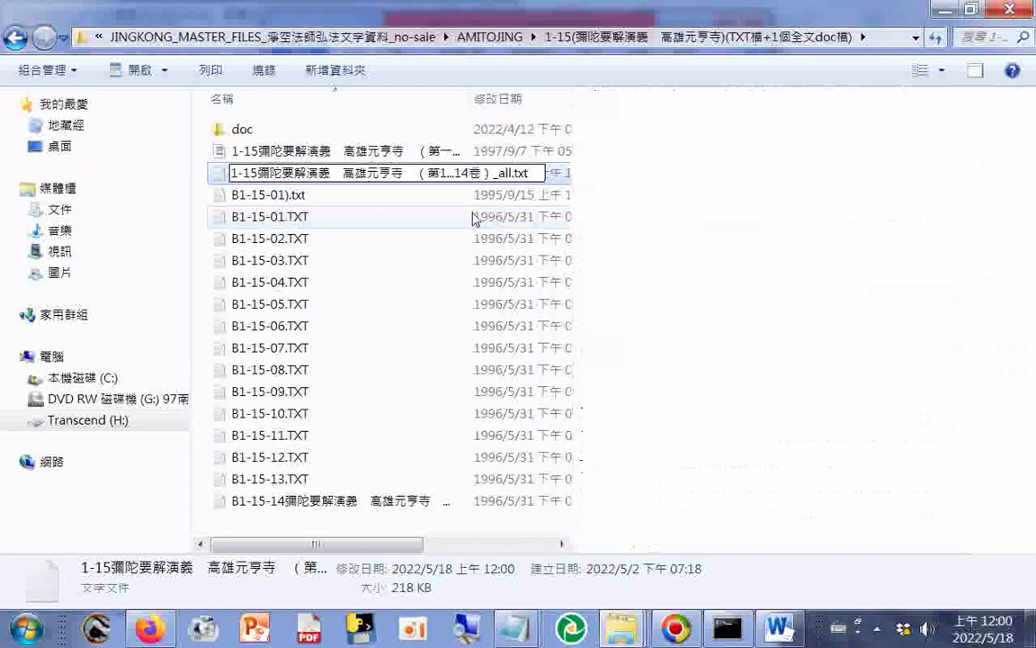
pyautogui.press('Return')
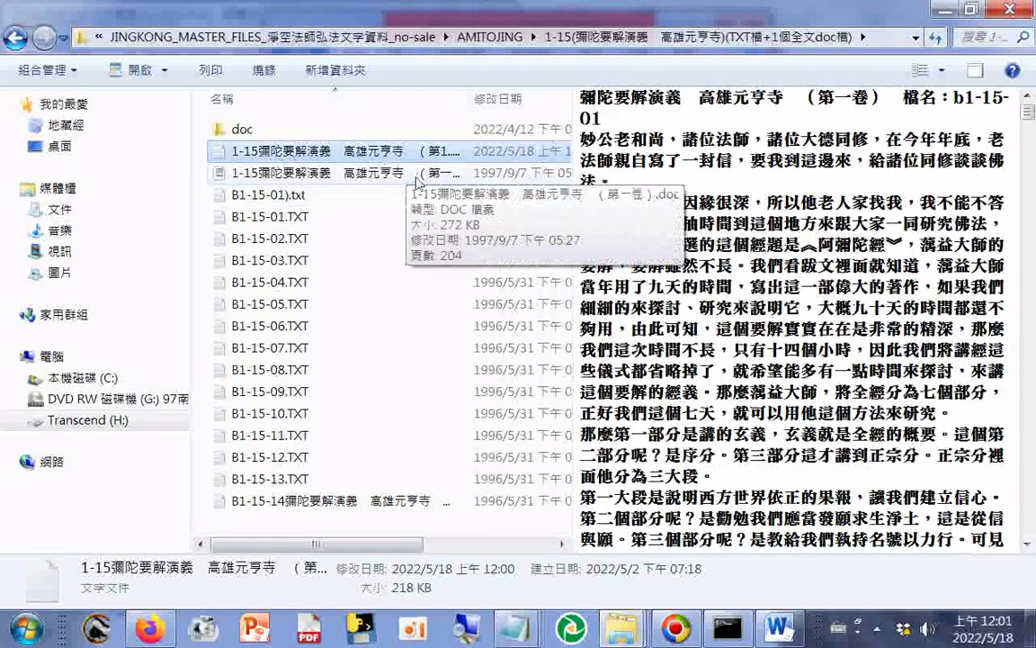
# Step: Copy the text AMITOJING1 from the 合併純文字文件檔案20220514.txt notes and return to the 1-15 folder
pyautogui.click(524, 635)
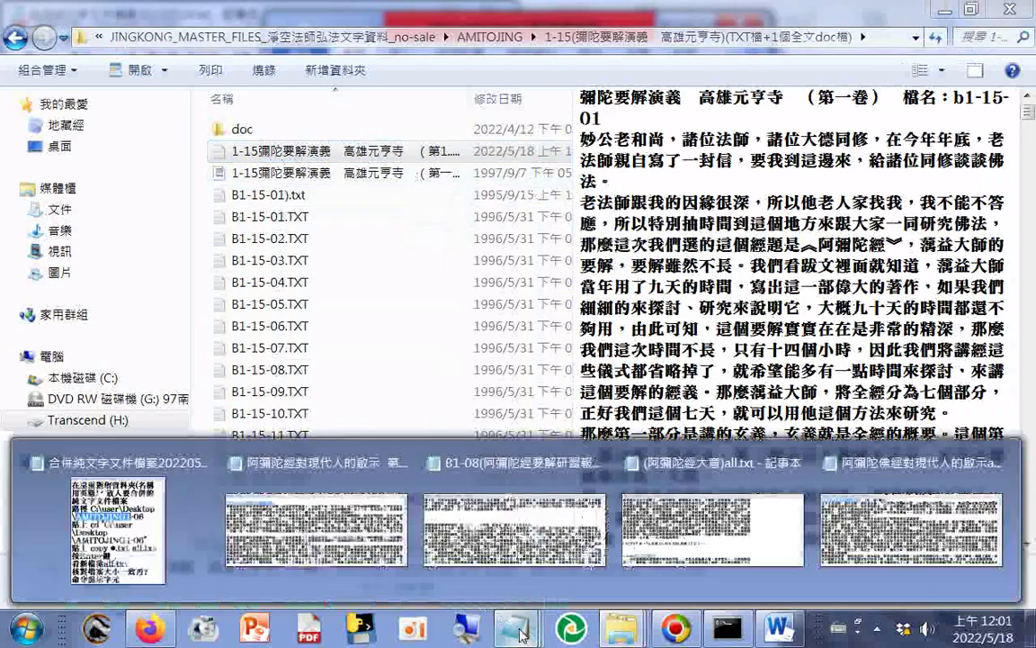
pyautogui.click(117, 531)
pyautogui.rightClick(221, 212)
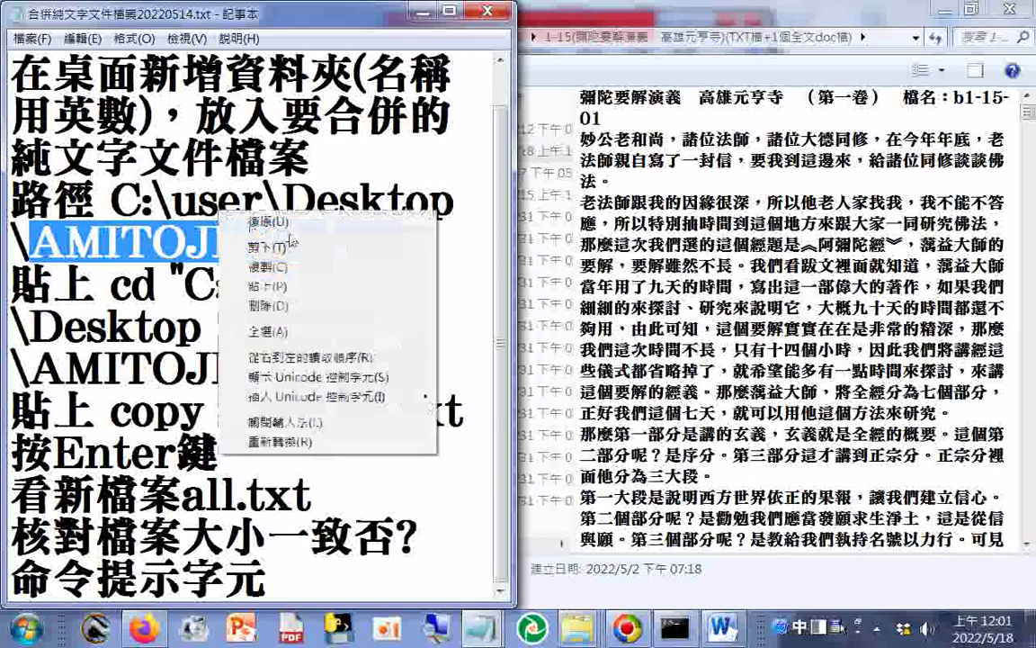
pyautogui.click(284, 268)
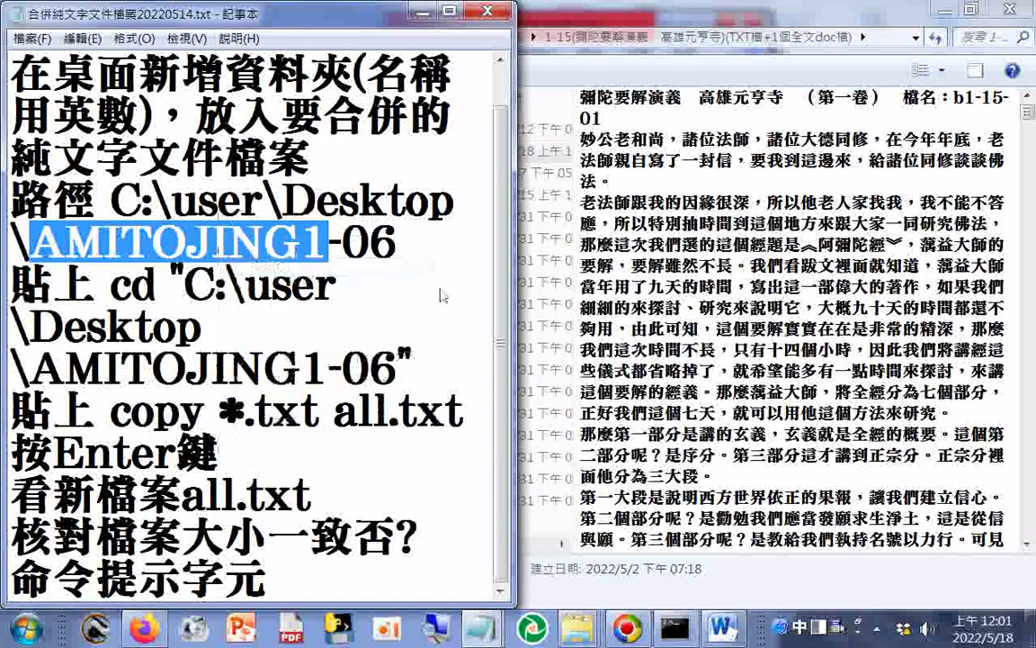
pyautogui.click(552, 268)
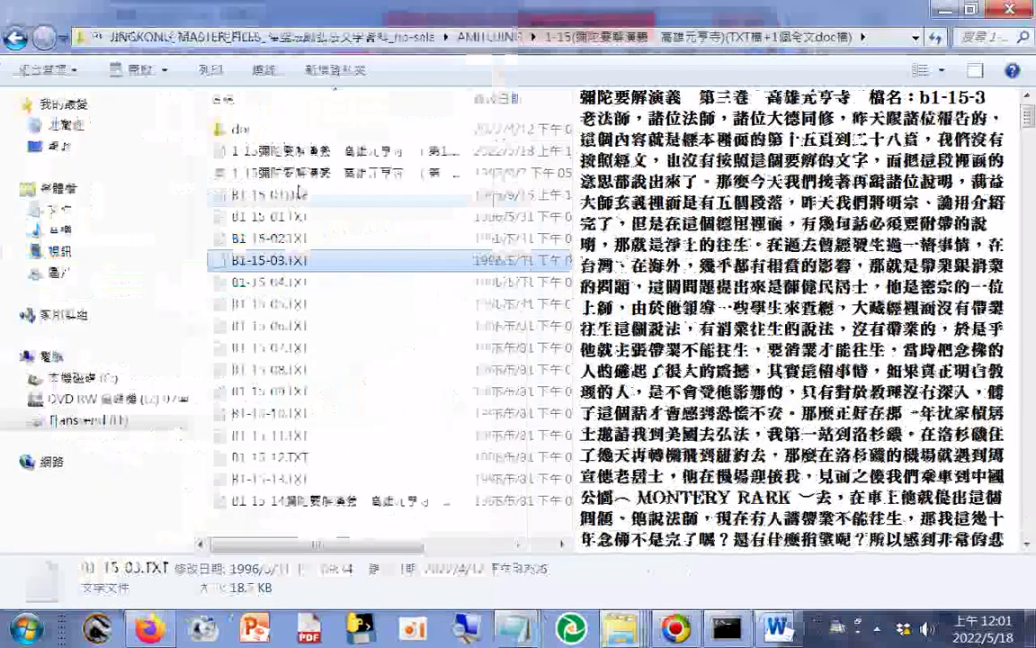
# Step: Try renaming the 第一卷 .doc file to AMITOJING1-15(彌陀要解演義 高雄元亨寺) （第一卷）.doc
pyautogui.click(247, 172)
pyautogui.click(252, 173)
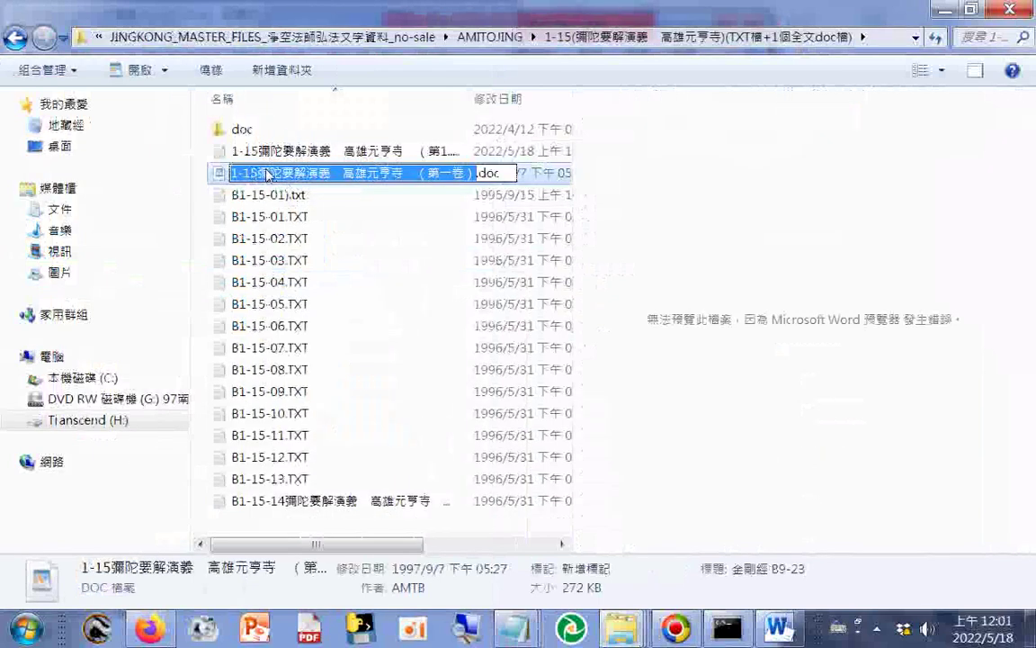
pyautogui.click(231, 173)
pyautogui.rightClick(231, 173)
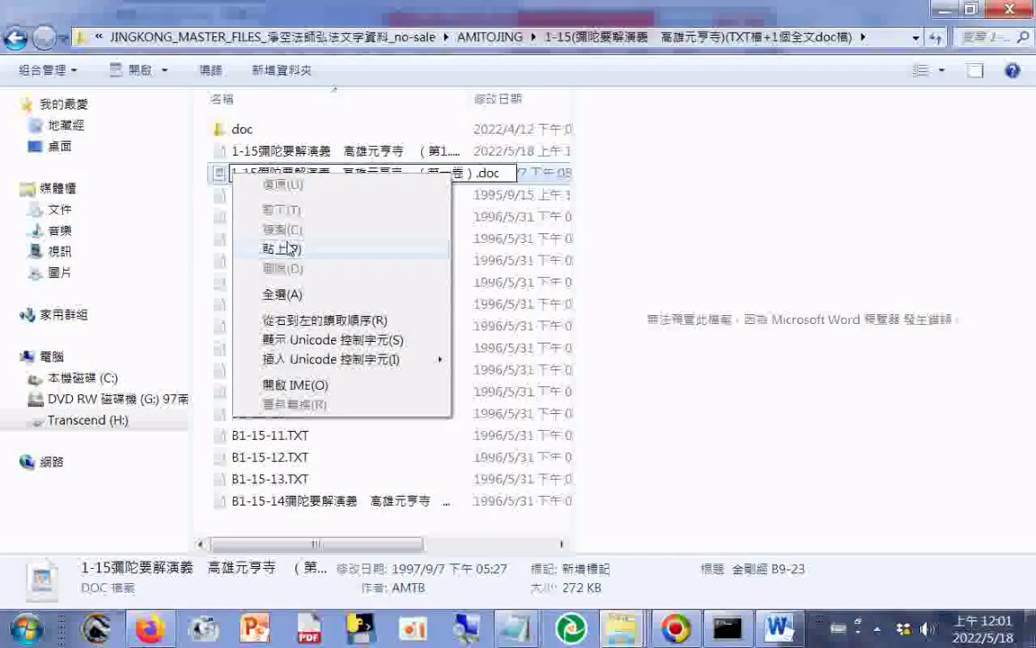
pyautogui.click(299, 203)
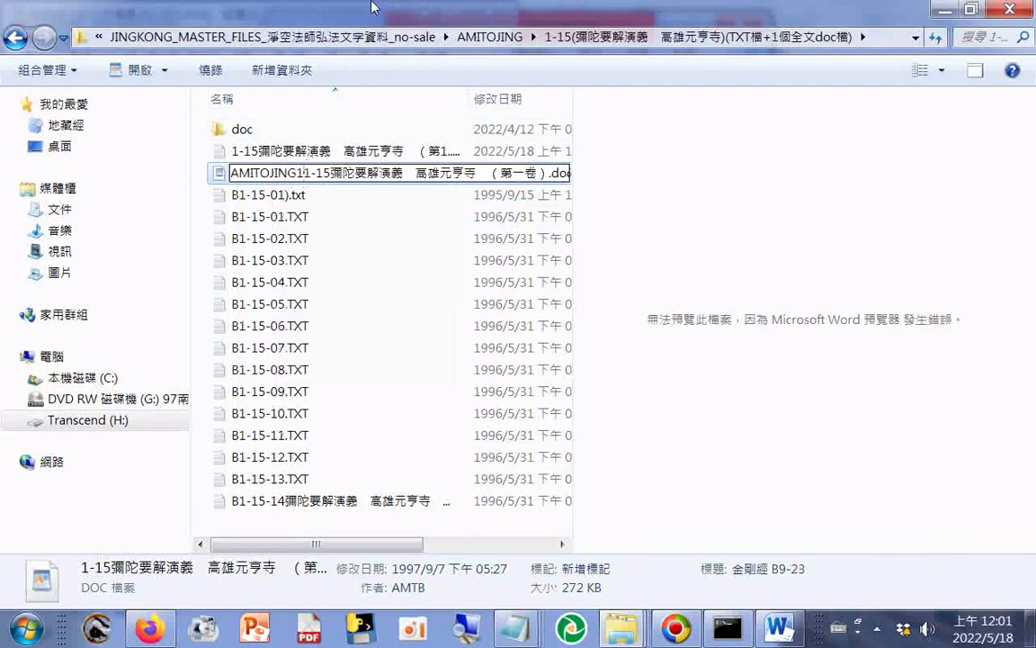
pyautogui.press('Delete')
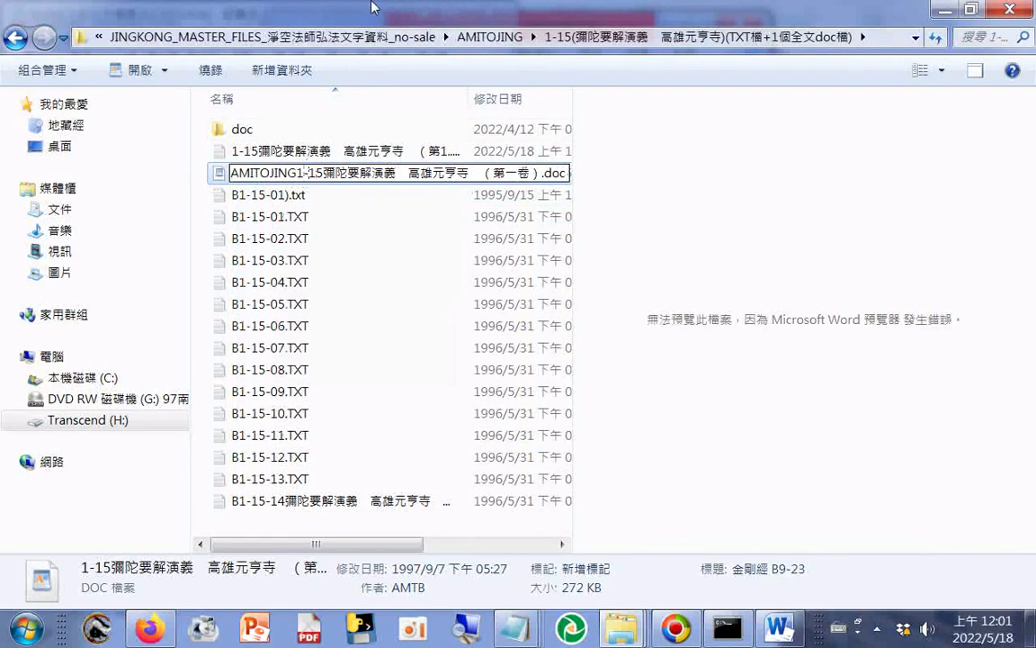
pyautogui.write('(')
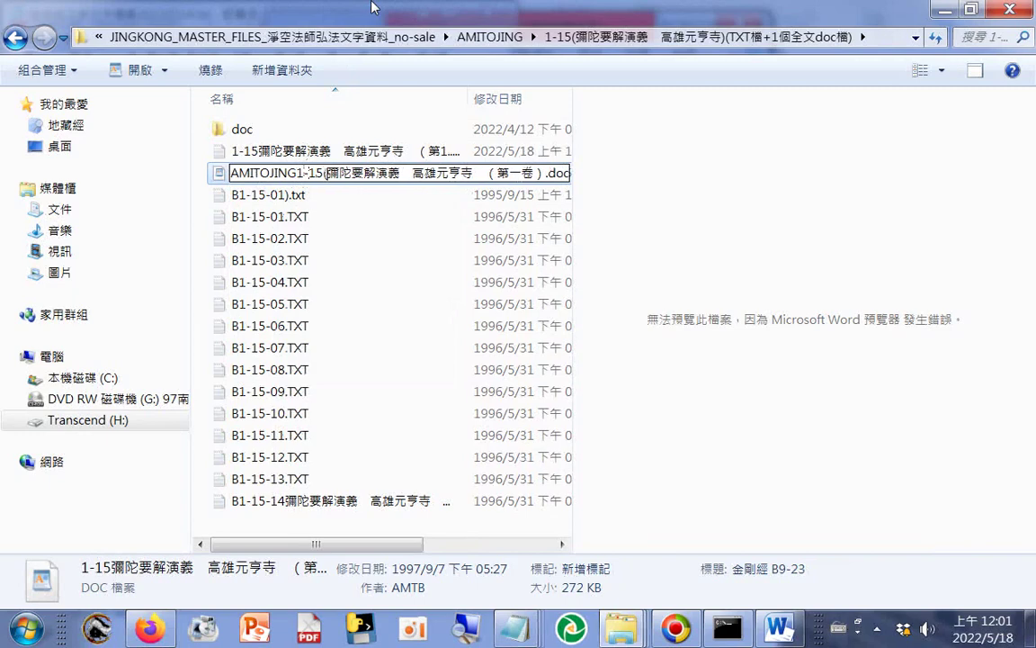
pyautogui.press('Right')
pyautogui.press('Right')
pyautogui.press('Right')
pyautogui.press('Right')
pyautogui.press('Right')
pyautogui.press('Right')
pyautogui.press('Right')
pyautogui.press('Right')
pyautogui.press('Right')
pyautogui.press('Right')
pyautogui.press('Right')
pyautogui.press('Right')
pyautogui.write(')')
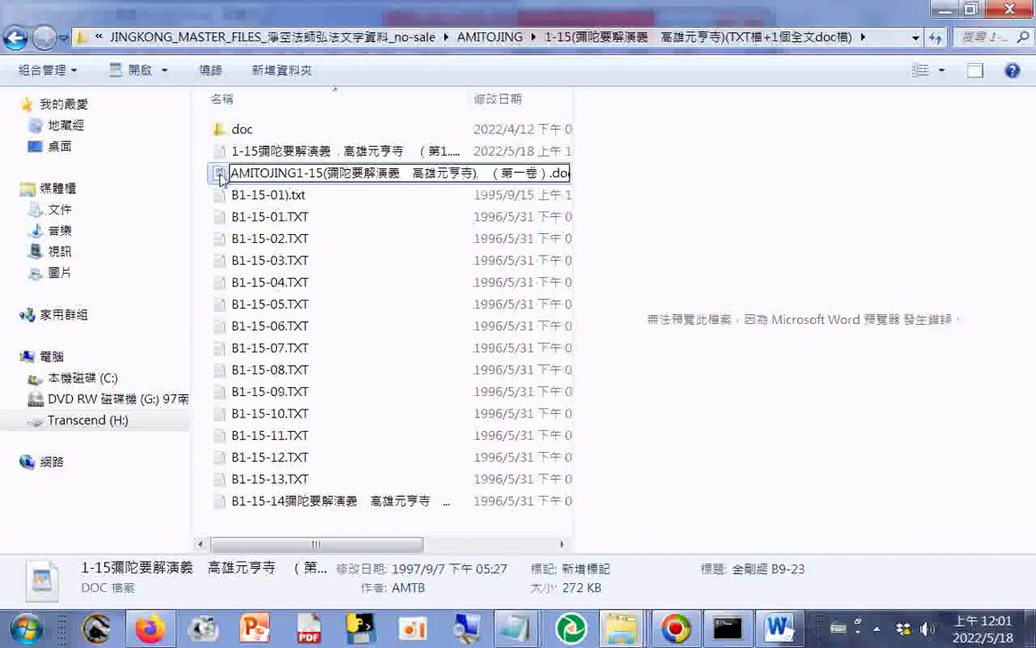
pyautogui.click(218, 176)
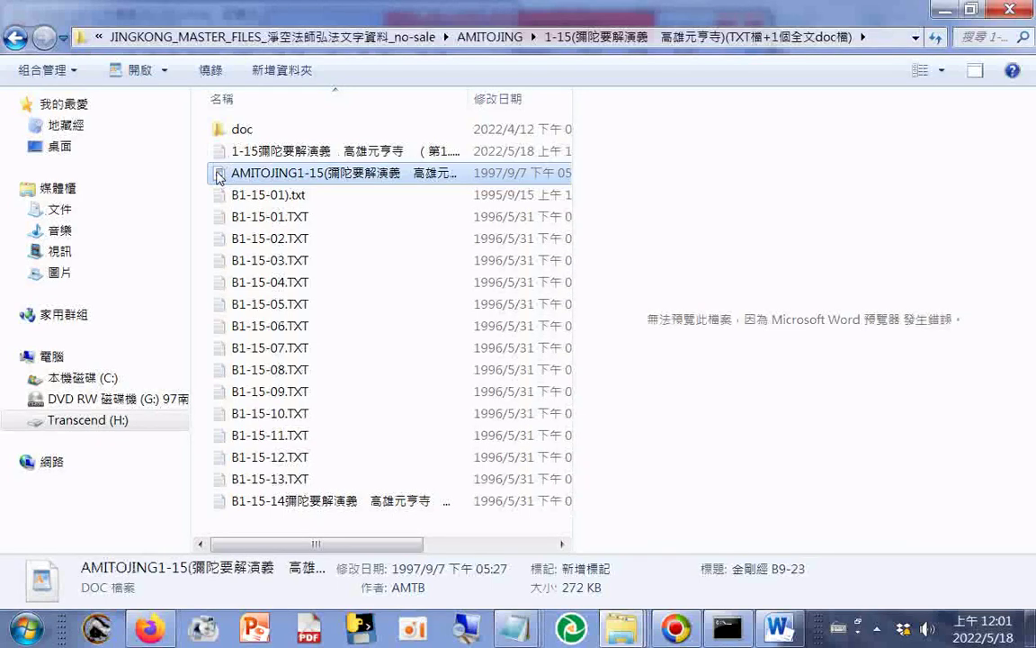
# Step: Undo the rename of the .doc file
pyautogui.rightClick(202, 233)
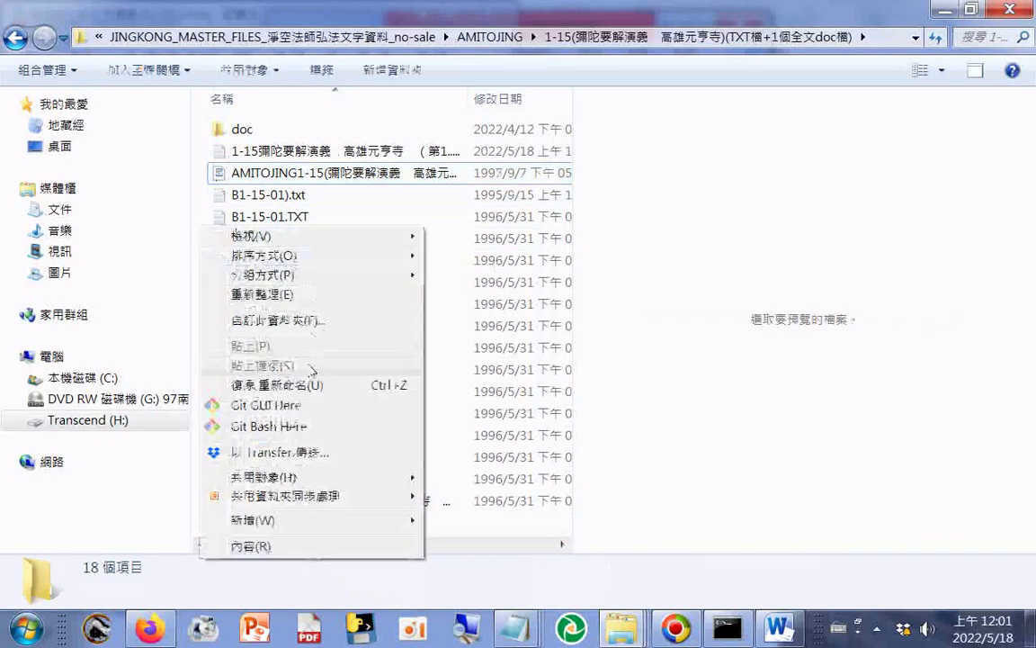
pyautogui.click(252, 385)
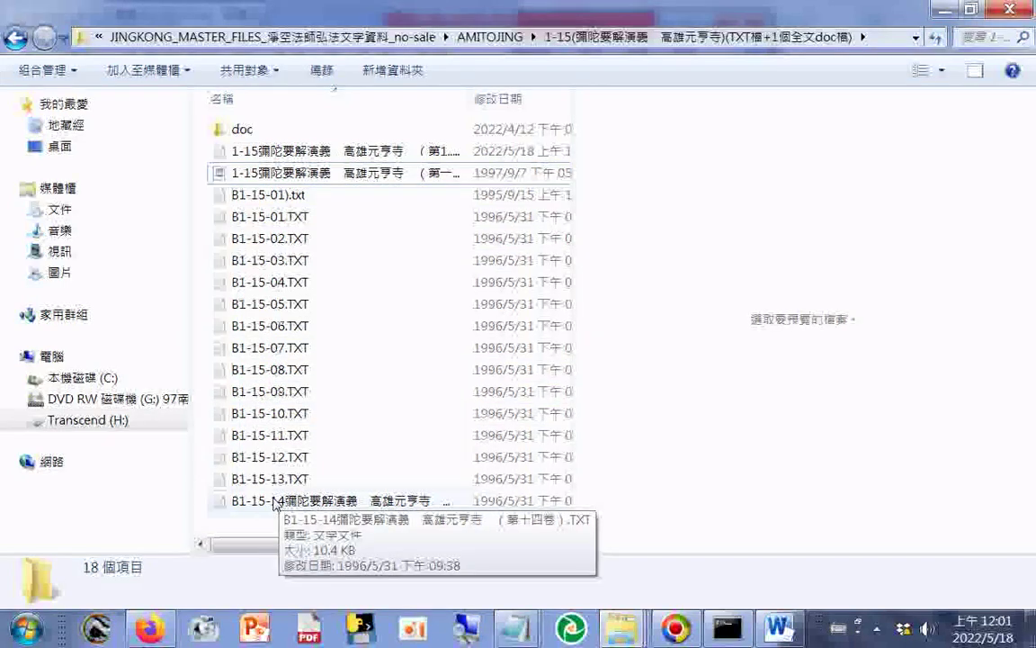
# Step: Insert AMITOJING at the start of the combined （第1...14卷）_all.txt file's name so it begins AMITOJING1-15
pyautogui.click(295, 157)
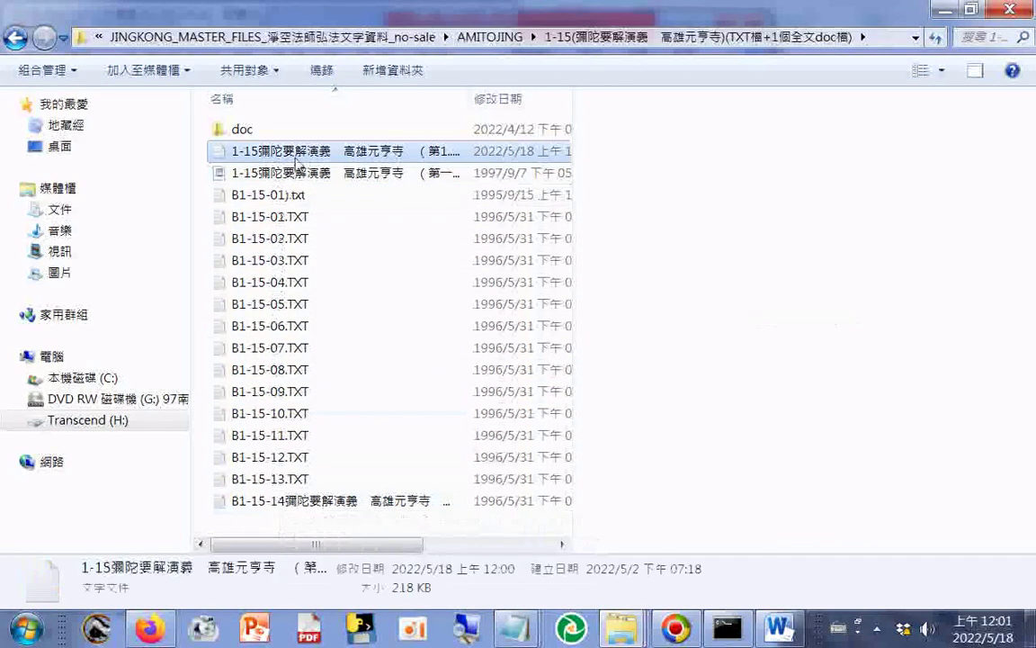
pyautogui.click(295, 160)
pyautogui.click(312, 159)
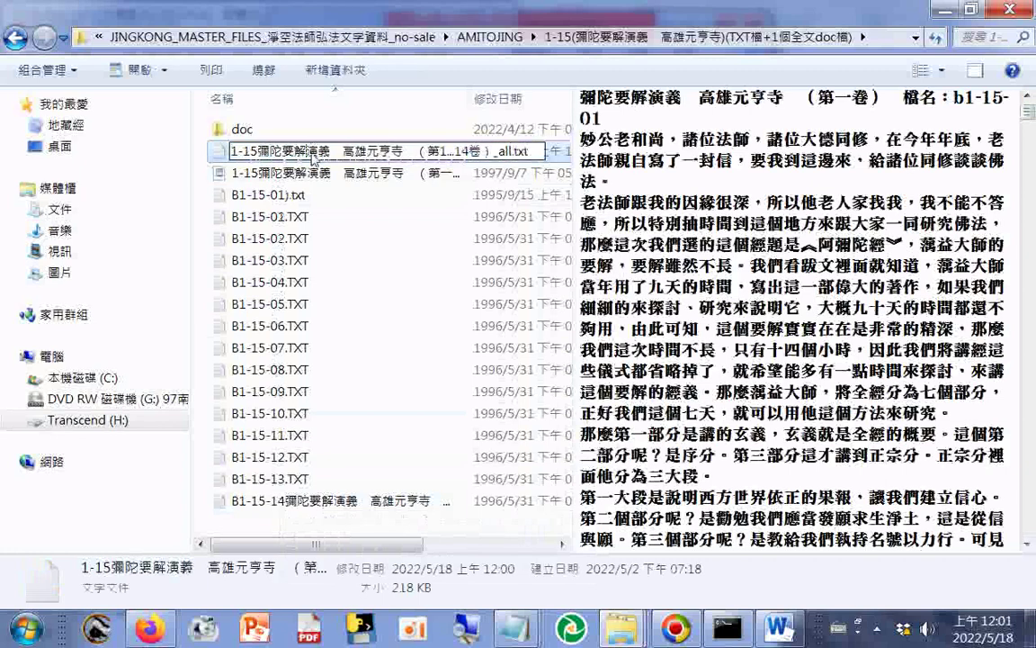
pyautogui.click(232, 155)
pyautogui.rightClick(232, 154)
pyautogui.click(282, 234)
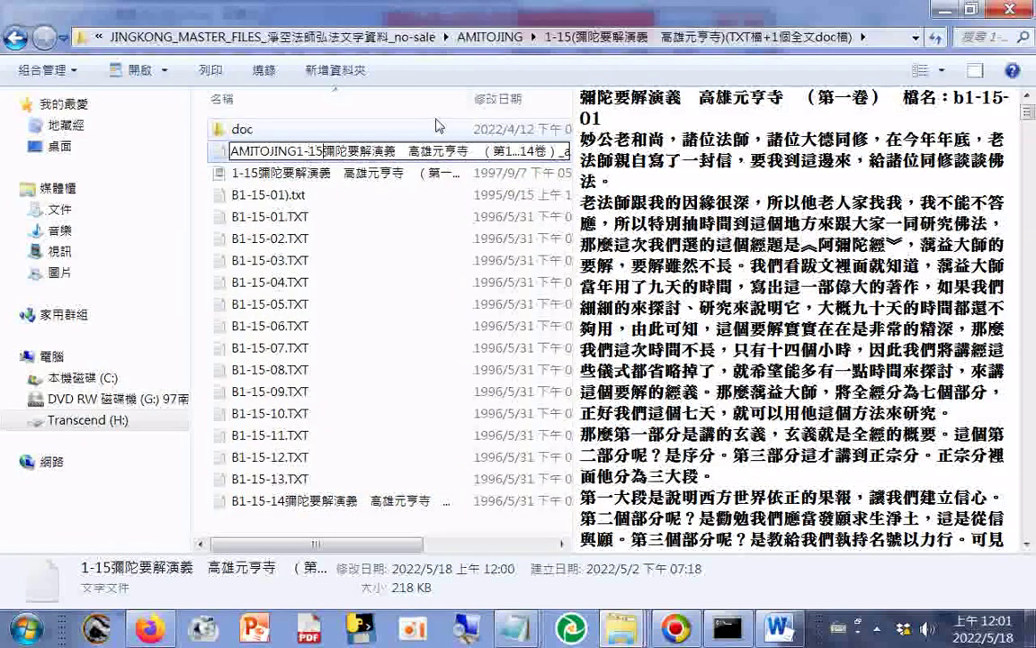
# Step: Enclose 彌陀要解演義 高雄元亨寺 in parentheses in the file name and remove the spacing before （第1...14卷）_all
pyautogui.write('(')
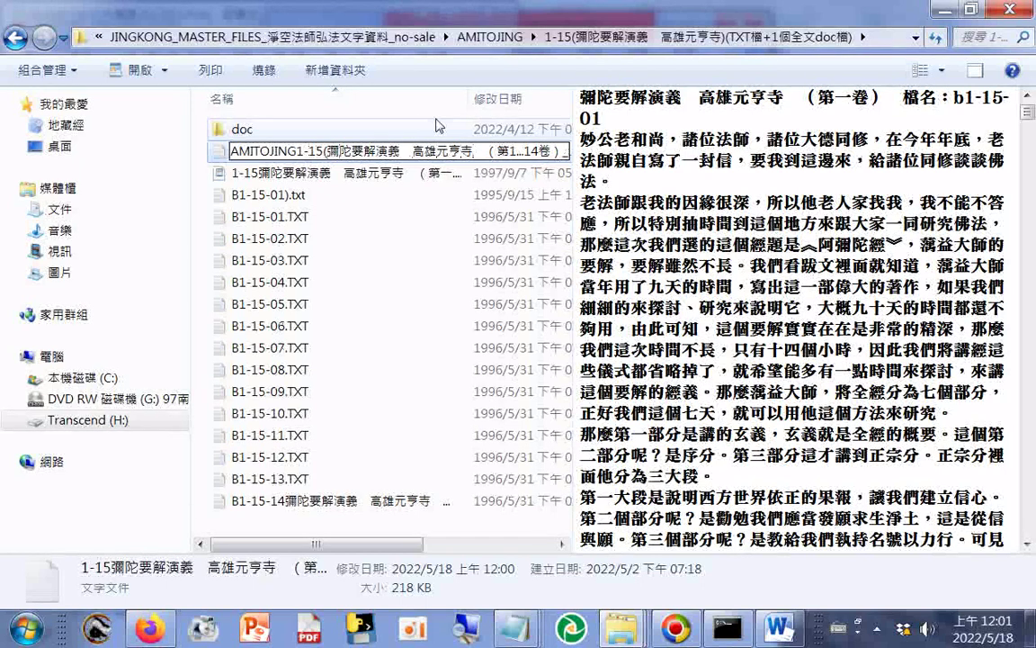
pyautogui.press('BackSpace')
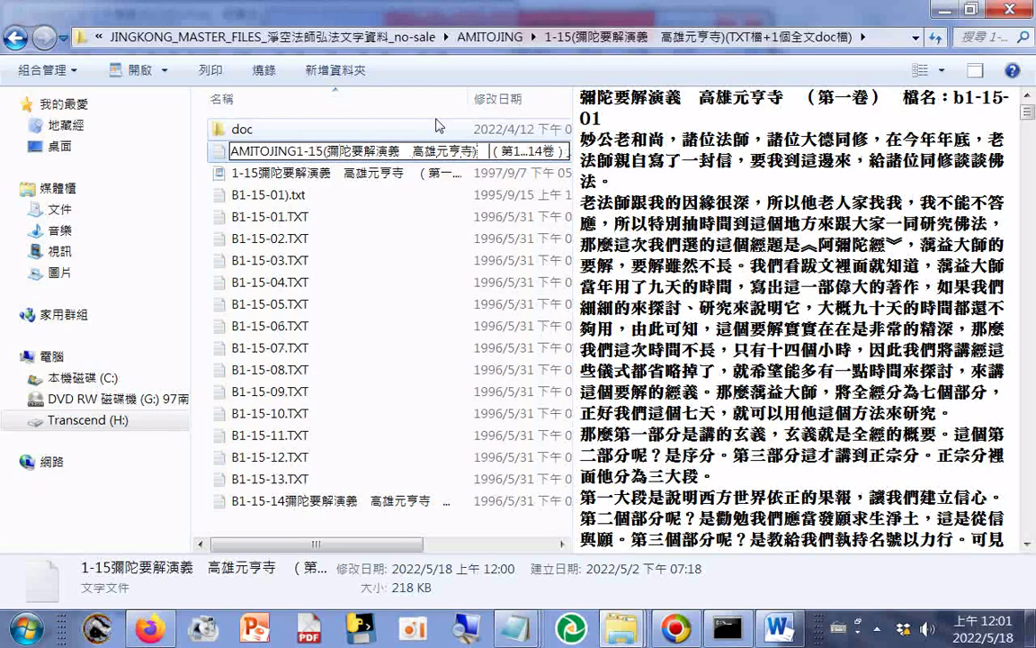
pyautogui.press('Delete')
pyautogui.press('Right')
pyautogui.press('Right')
pyautogui.press('Right')
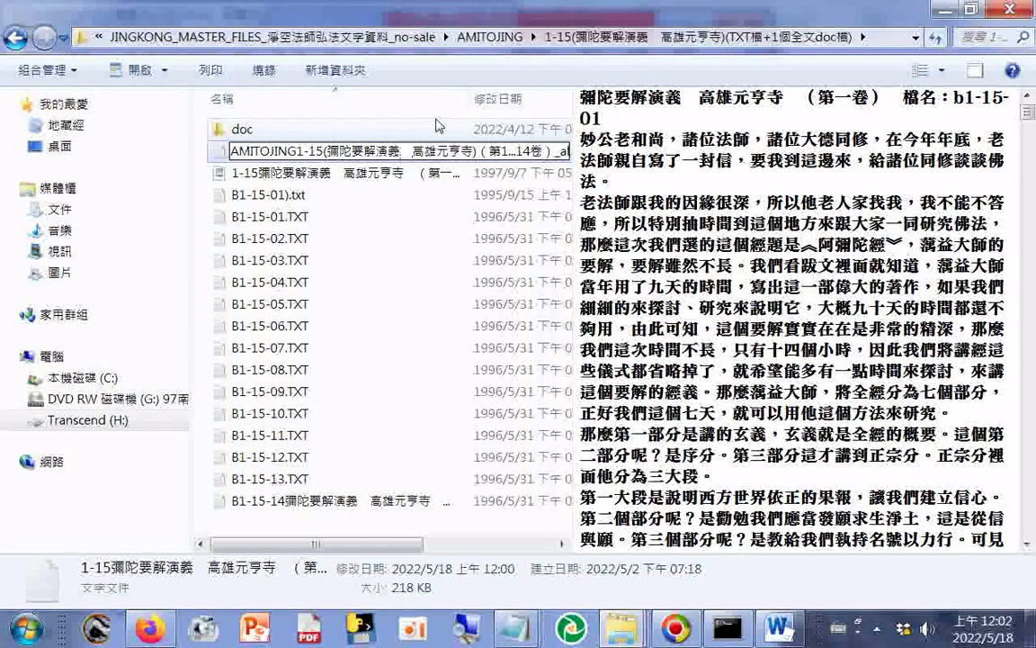
pyautogui.press('Right')
pyautogui.press('Right')
pyautogui.press('Right')
pyautogui.press('Right')
pyautogui.press('Right')
pyautogui.press('Right')
pyautogui.press('Right')
pyautogui.press('Right')
pyautogui.press('Right')
pyautogui.press('Right')
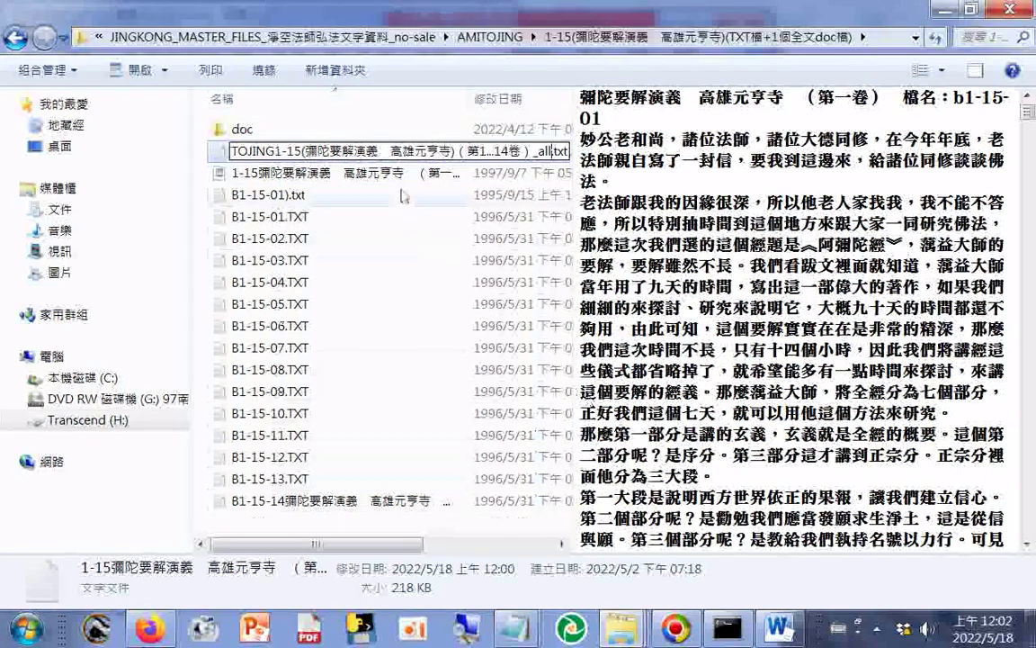
# Step: In the Transcend (H:) window, copy the name text of the _B1-13(往生咒講記 第1...4卷) text file ending in MASTER_FILES_淨空法師弘法文字資料
pyautogui.click(614, 635)
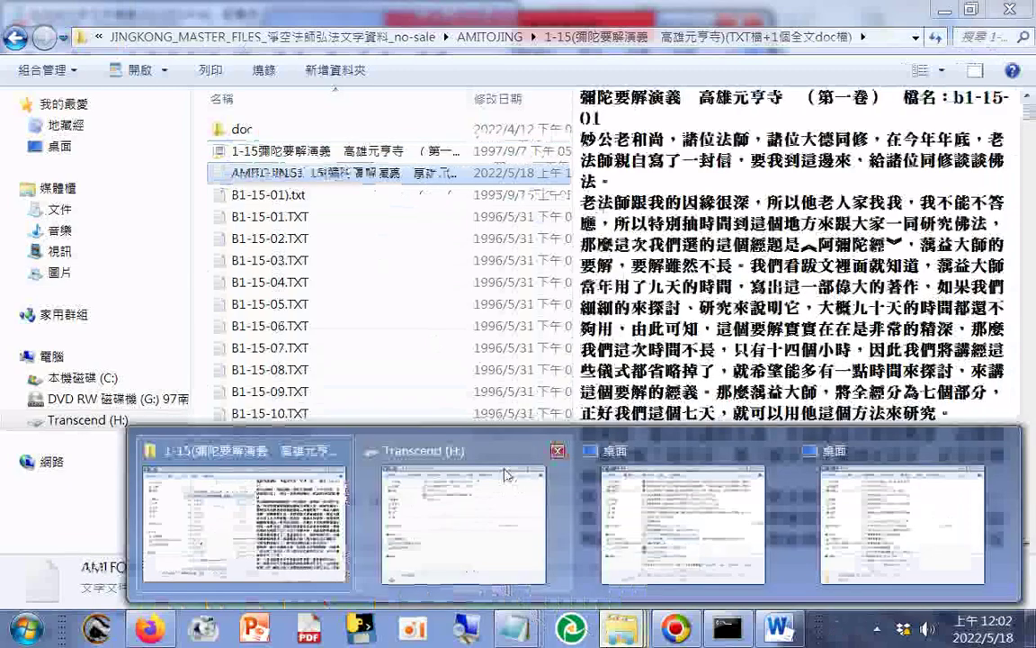
pyautogui.click(562, 513)
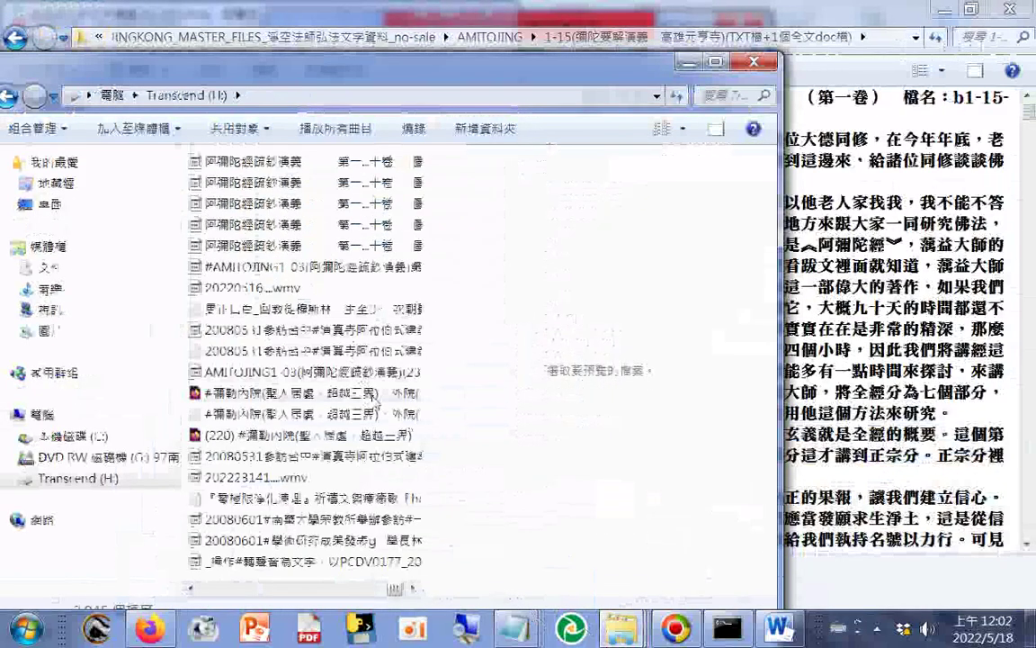
pyautogui.scroll(-5, 377, 406)
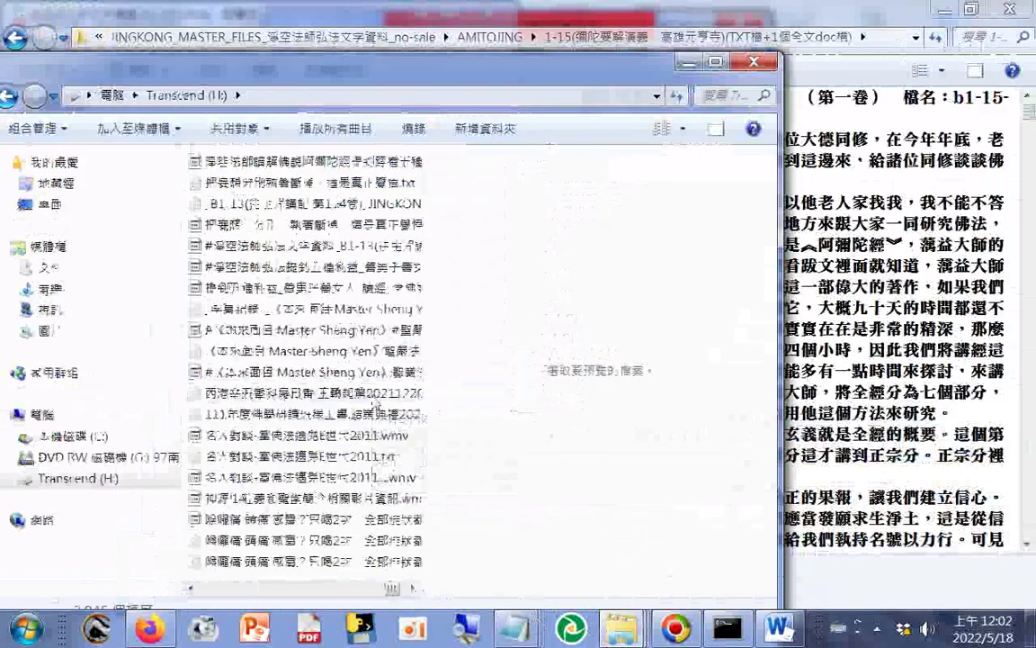
pyautogui.click(360, 204)
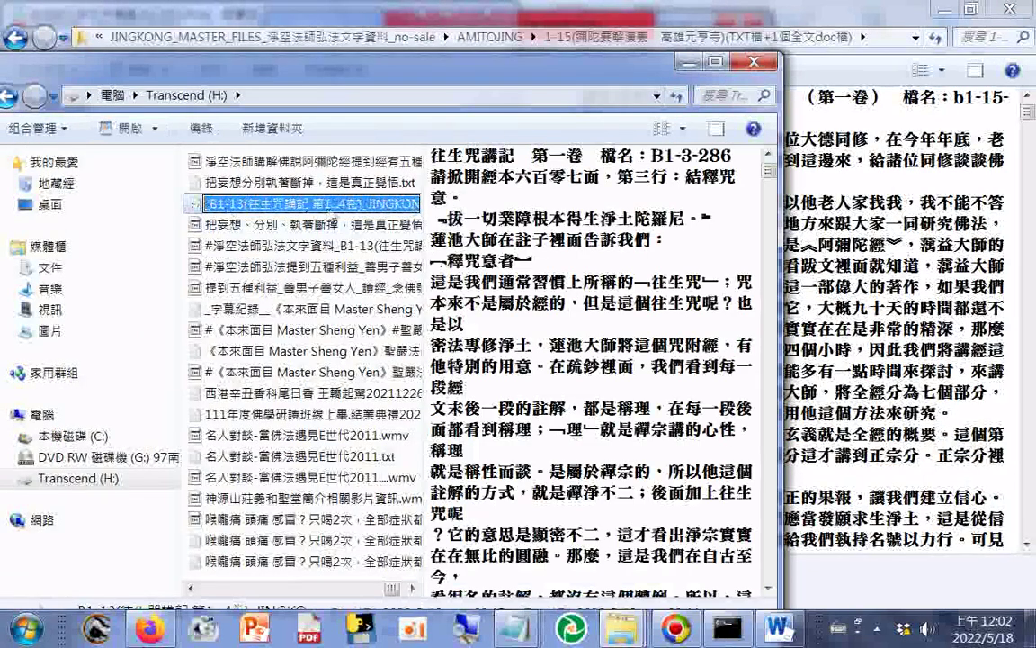
pyautogui.hotkey('ctrl', 'v')
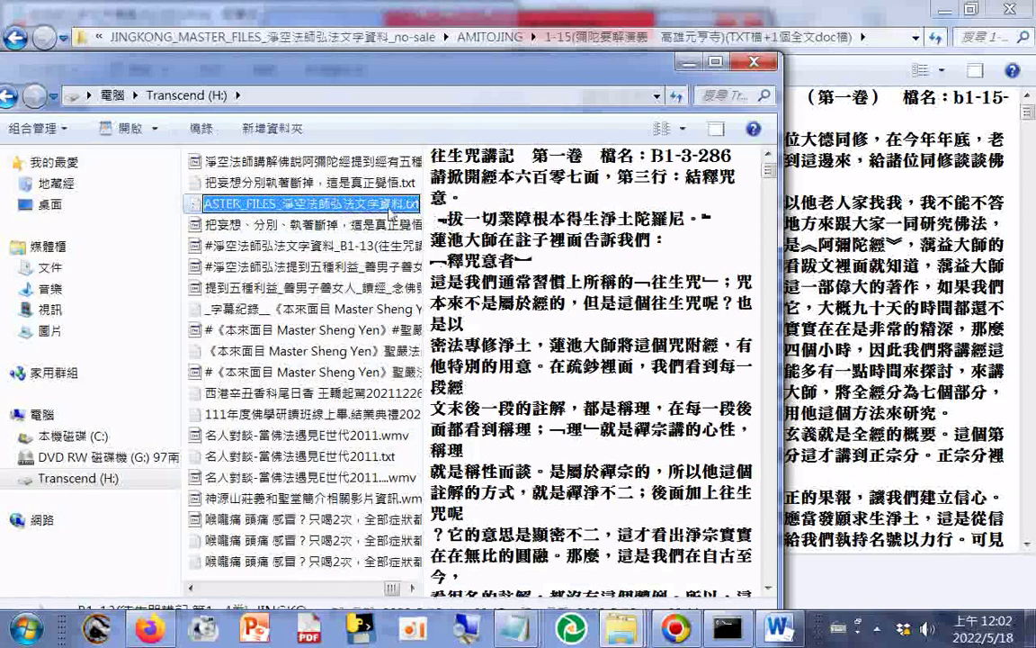
pyautogui.rightClick(392, 206)
pyautogui.press('Escape')
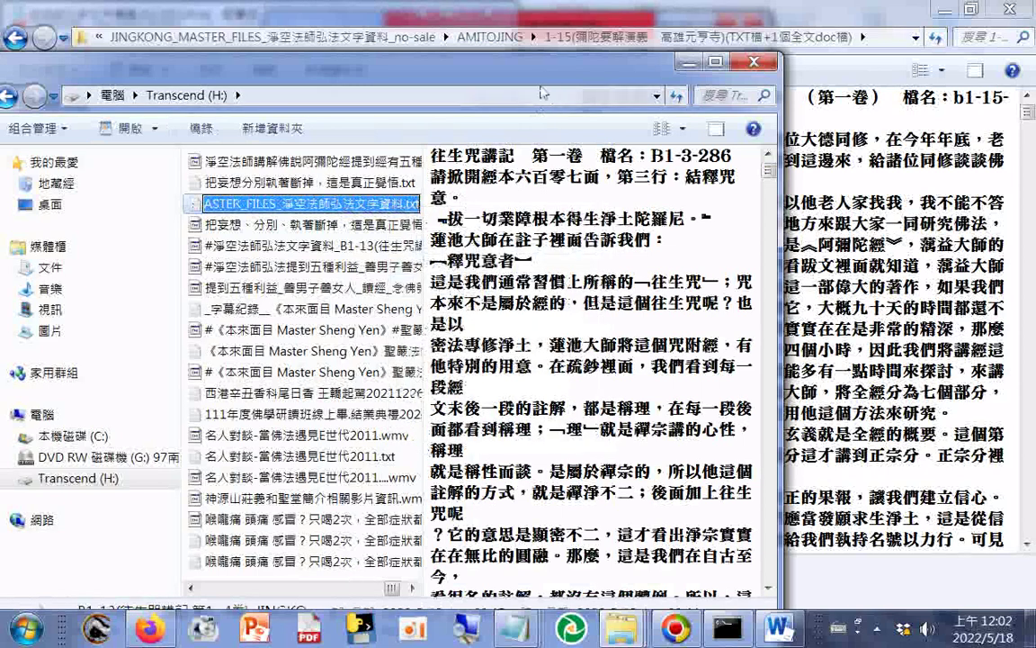